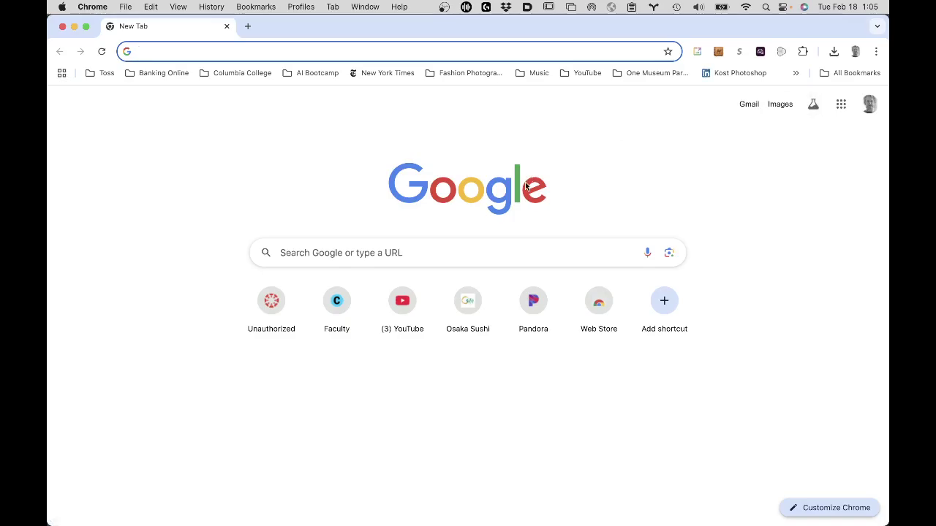
# - Open the bookmarked Columbia College Canvas site and sign in to its dashboard with the saved college account
pyautogui.click(245, 73)
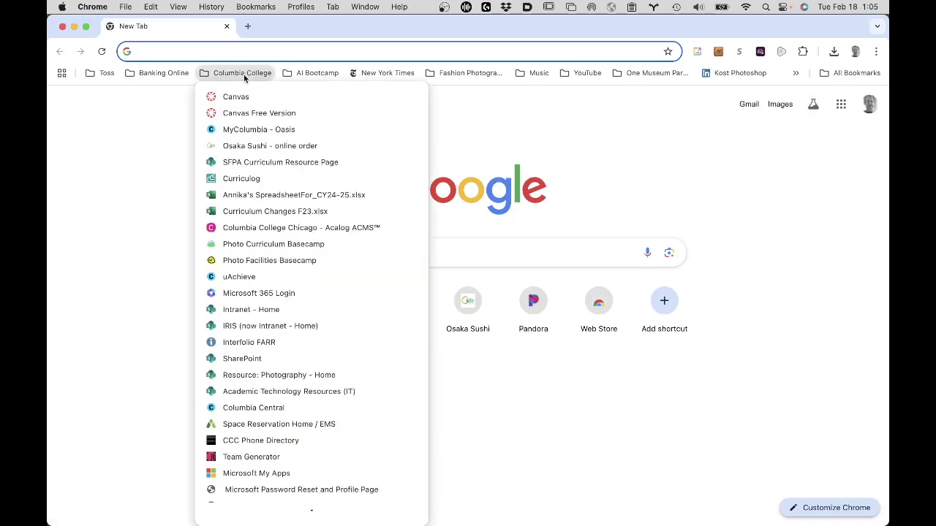
pyautogui.click(246, 97)
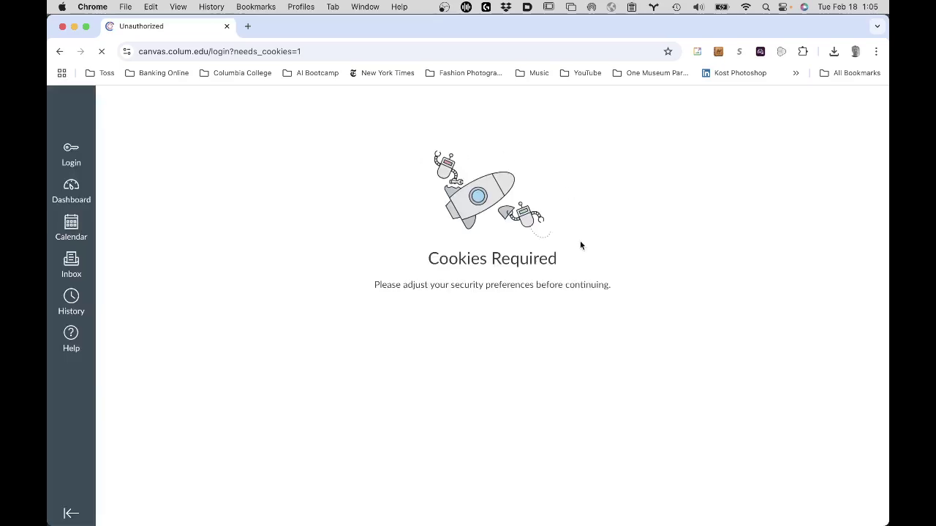
pyautogui.click(70, 188)
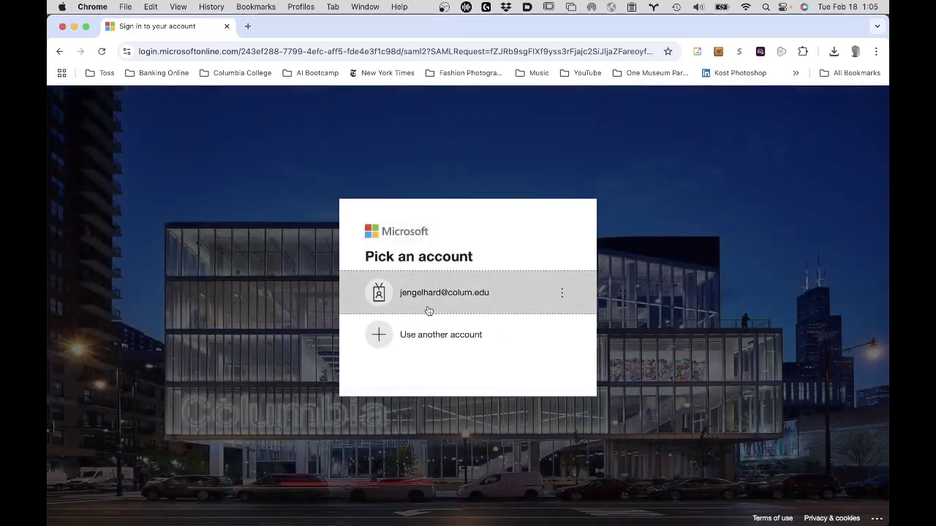
pyautogui.click(436, 298)
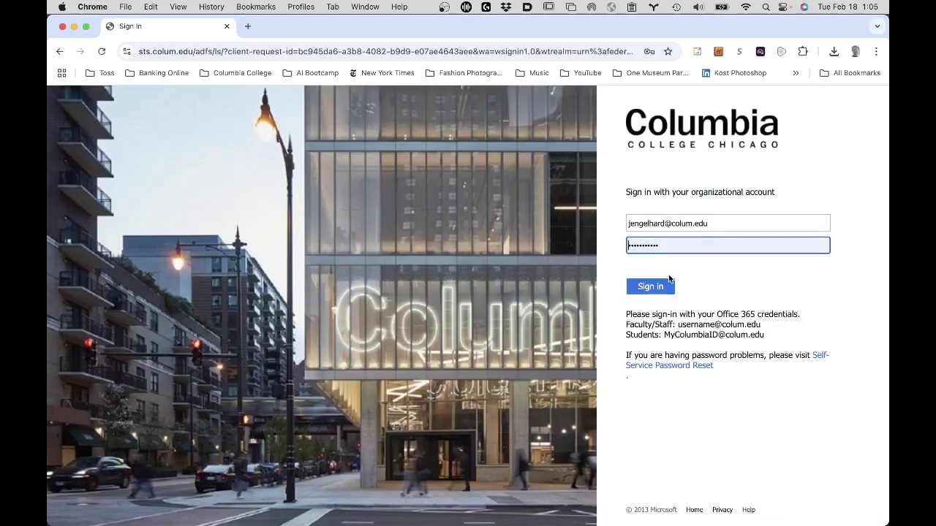
pyautogui.click(658, 287)
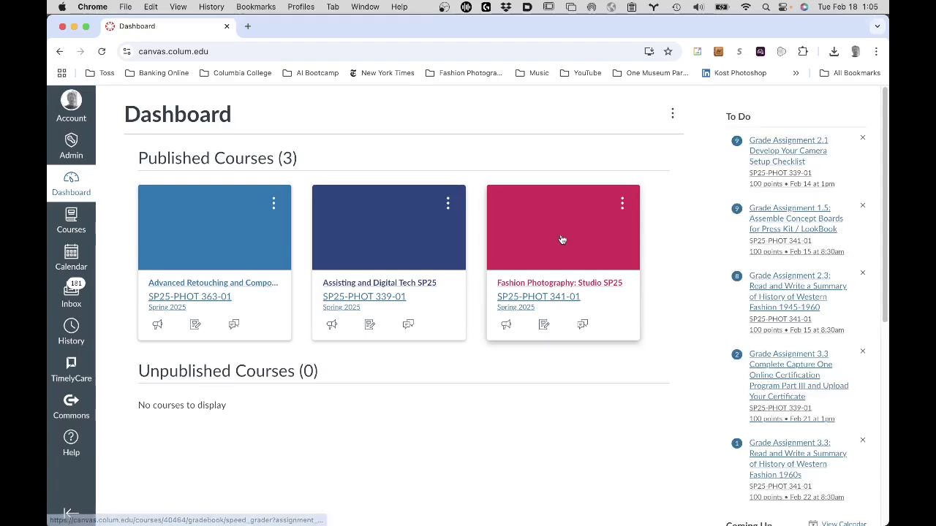
# - Open the Advanced Retouching and Compositing SP25 course and review the dated assignments in its syllabus
pyautogui.click(199, 289)
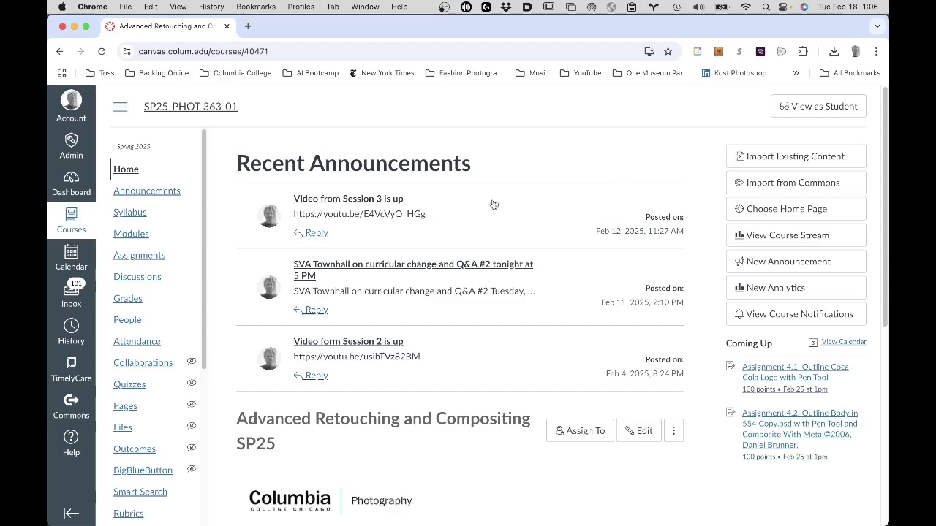
pyautogui.click(132, 212)
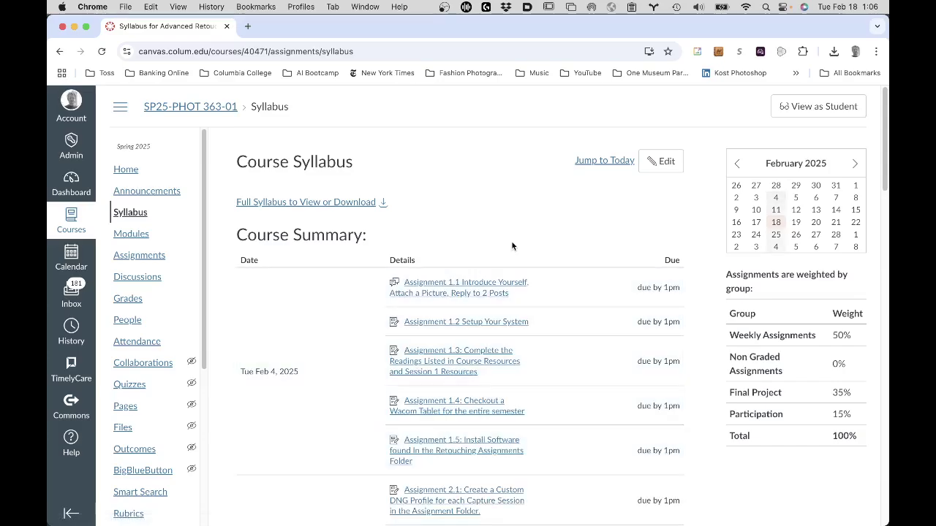
pyautogui.scroll(-1, 512, 245)
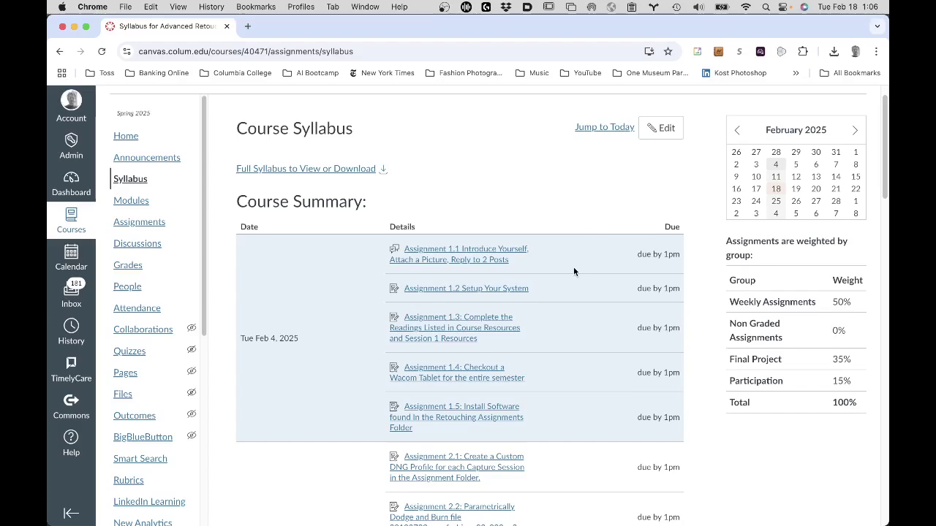
pyautogui.scroll(-1, 573, 266)
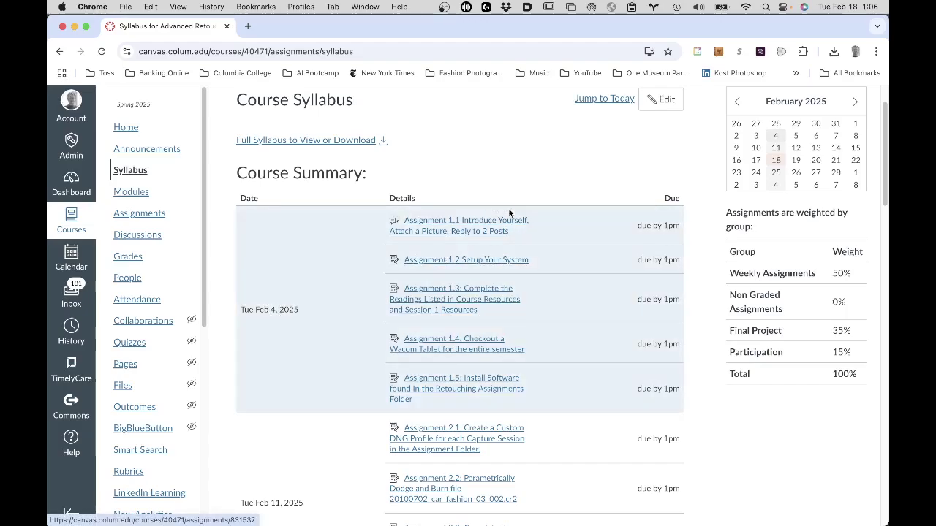
pyautogui.scroll(-2, 512, 337)
pyautogui.scroll(-2, 511, 337)
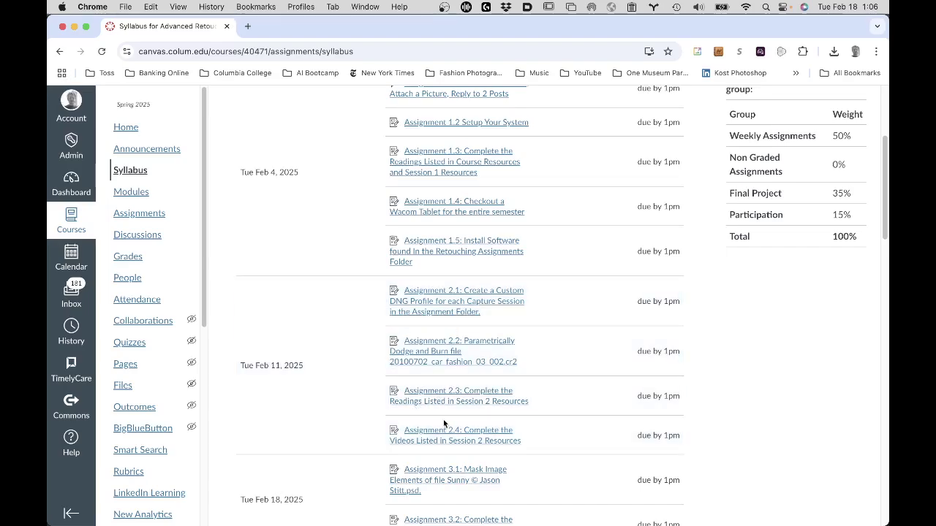
pyautogui.scroll(-3, 444, 423)
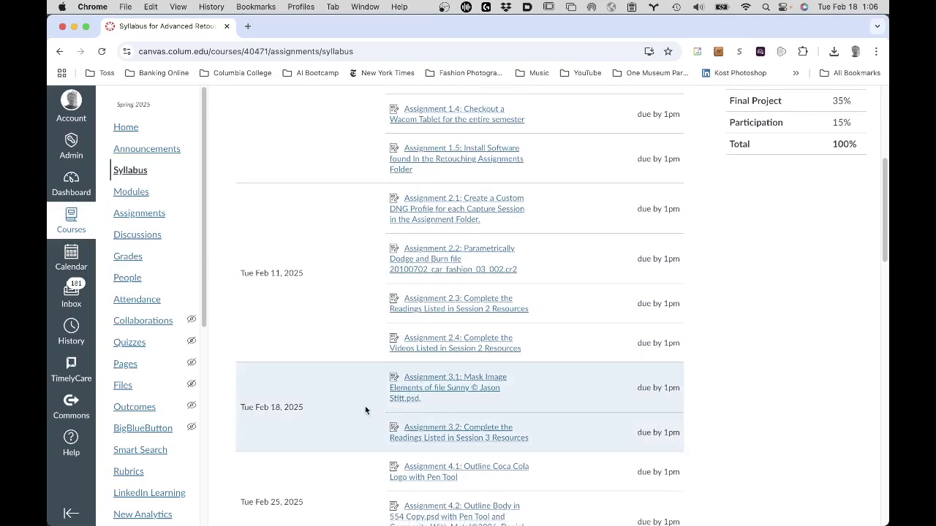
# - Open Assignment 2.1 on creating a custom DNG profile from the syllabus and read its instructions and due date
pyautogui.click(480, 212)
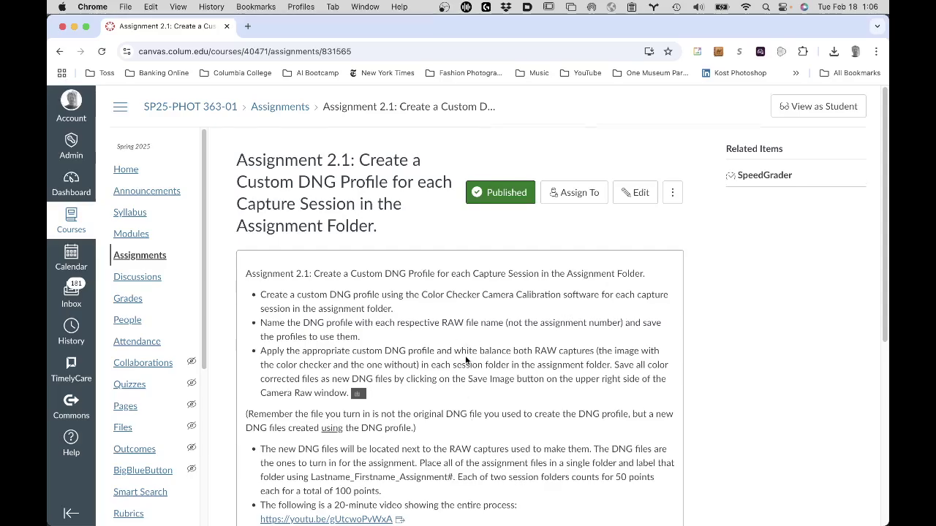
pyautogui.scroll(-2, 466, 359)
pyautogui.scroll(-2, 465, 357)
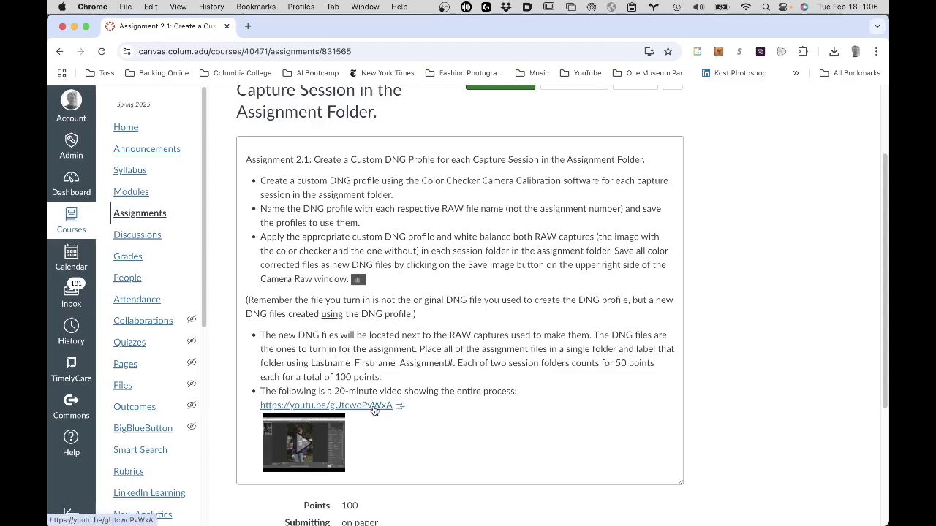
pyautogui.scroll(-7, 373, 410)
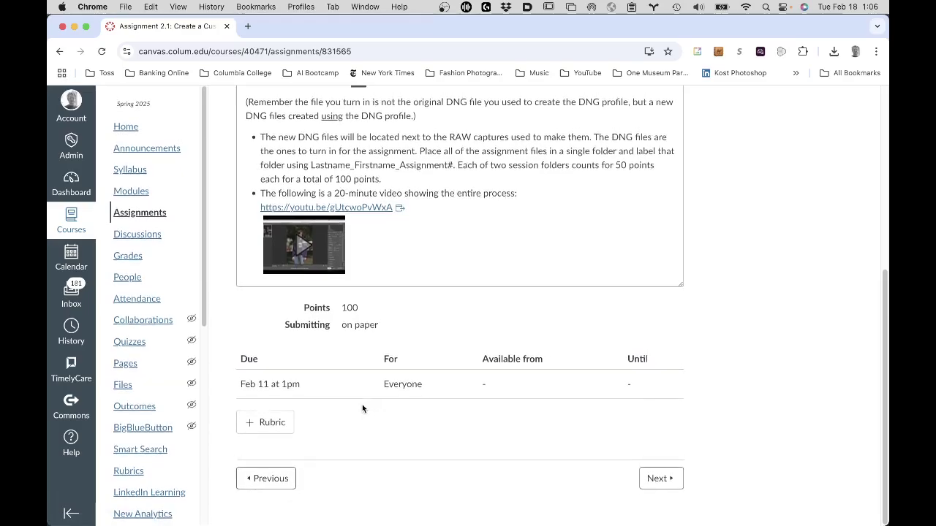
pyautogui.scroll(7, 470, 383)
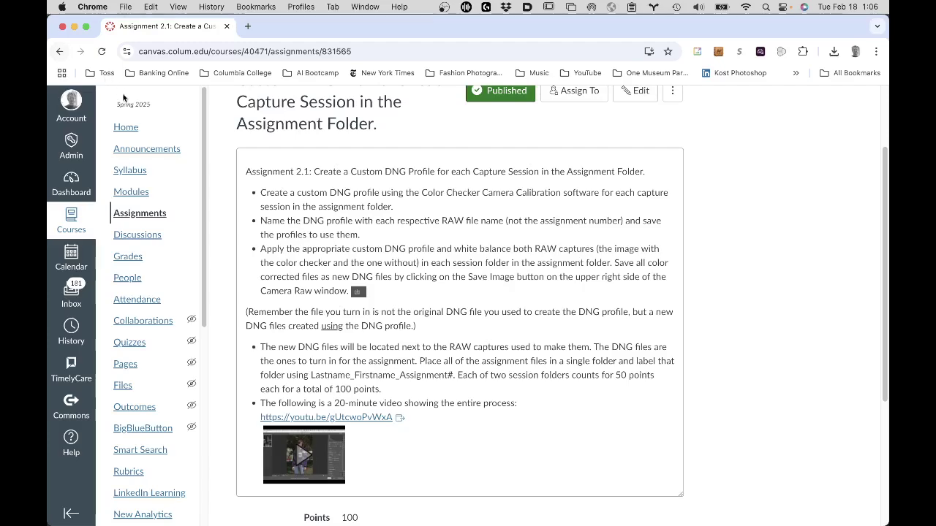
# - Look through the course modules and open Assignment 2.2 on parametric dodging and burning from the Session 2 module
pyautogui.click(139, 192)
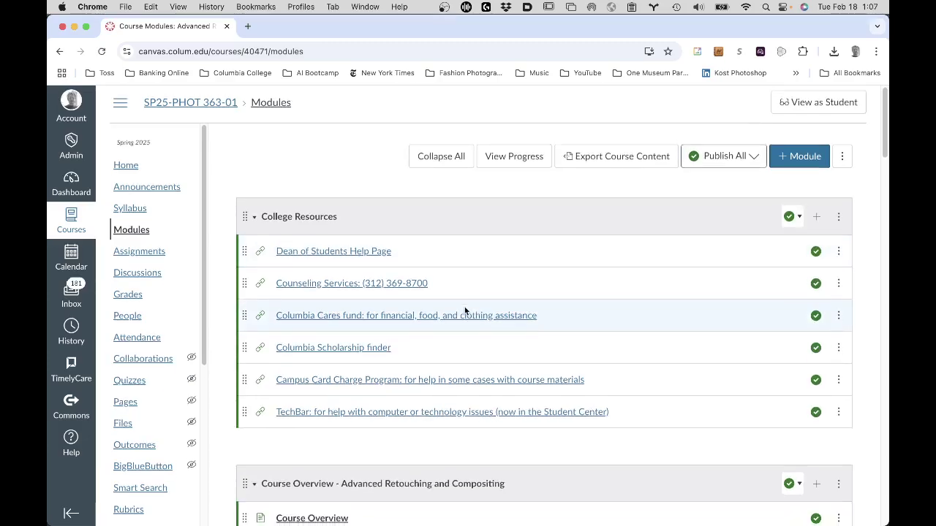
pyautogui.scroll(-3, 464, 307)
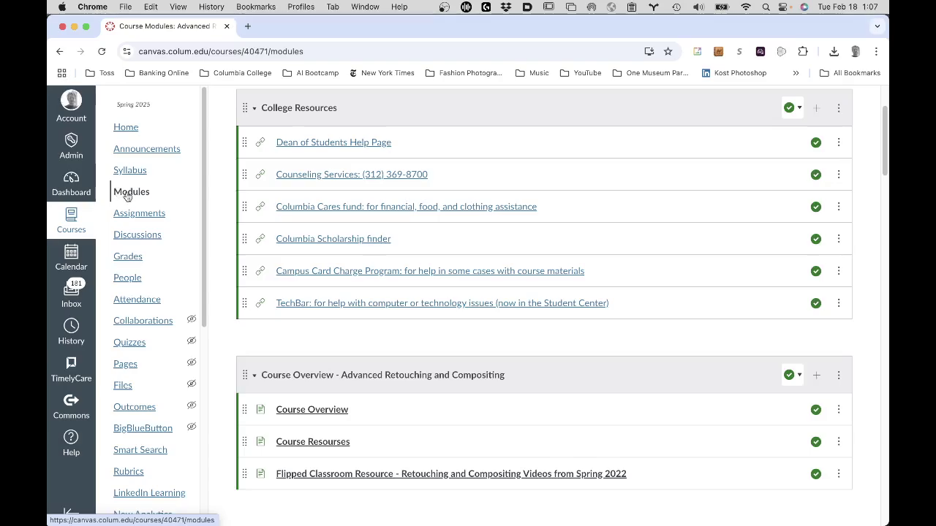
pyautogui.scroll(-4, 438, 260)
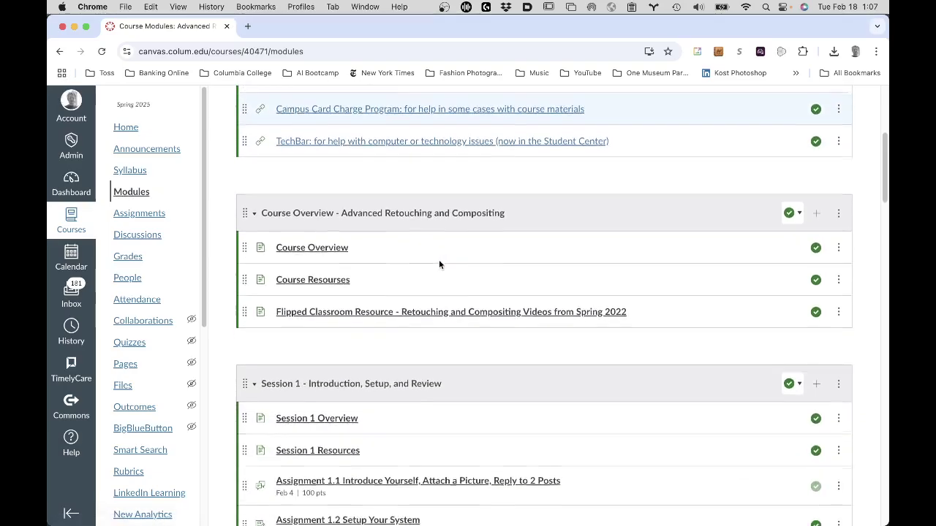
pyautogui.scroll(-12, 438, 265)
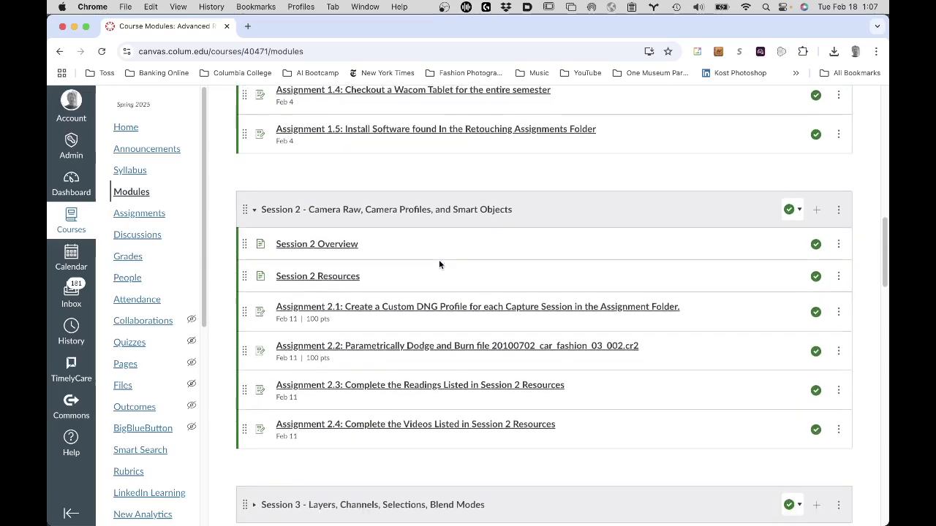
pyautogui.scroll(-2, 439, 264)
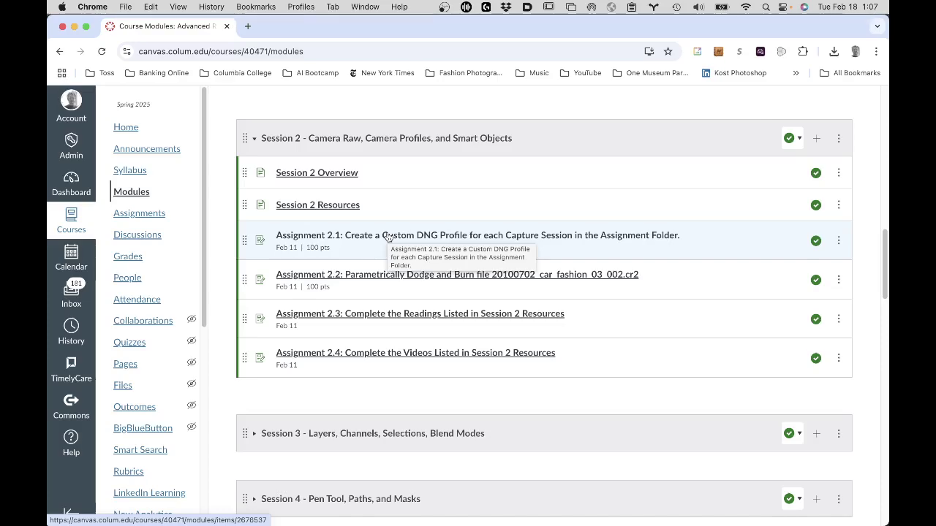
pyautogui.click(391, 276)
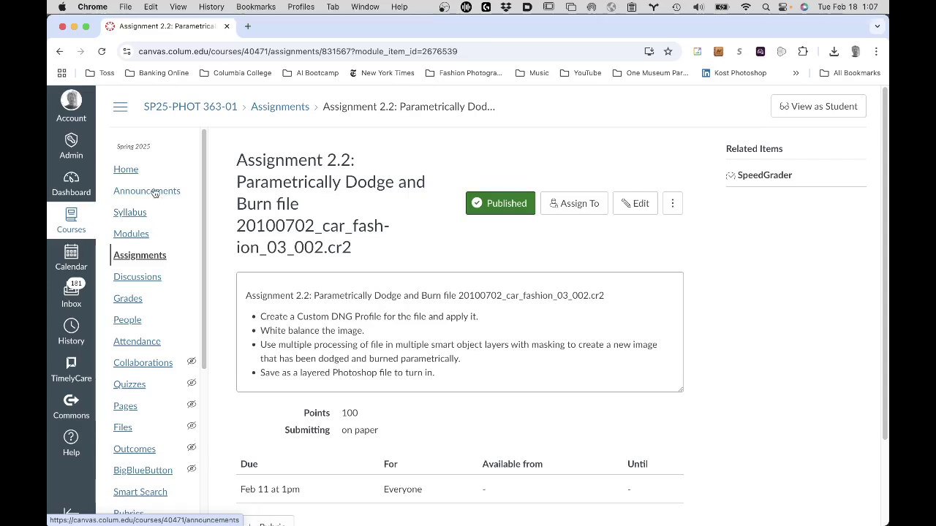
# - Open the course's full assignments list and look over the Weekly Assignments group
pyautogui.scroll(-1, 149, 345)
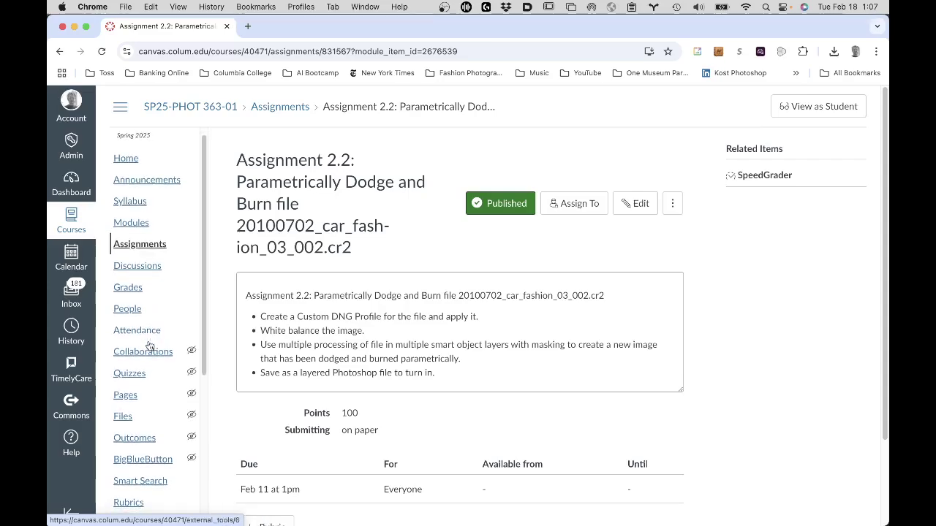
pyautogui.click(145, 245)
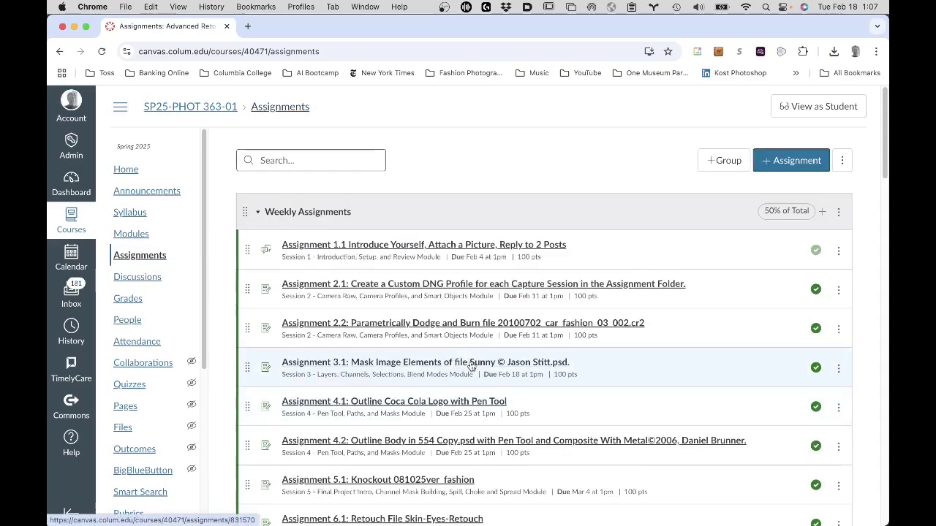
pyautogui.scroll(-2, 472, 367)
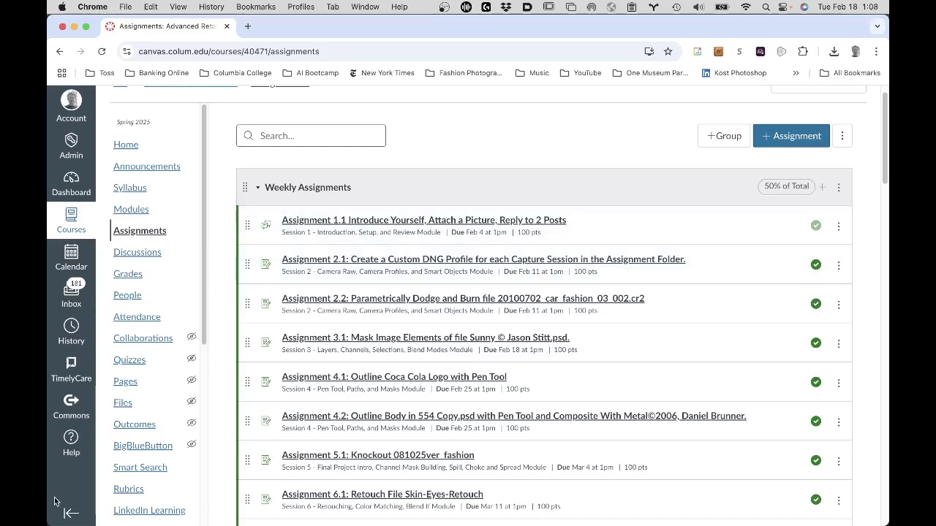
# - Switch to Finder and open Columbia College > 3 Retouching and Compositing Class > _Retouching_Assignments_SP25 > Student Files Week 02 > Assignment Folder
pyautogui.click(68, 514)
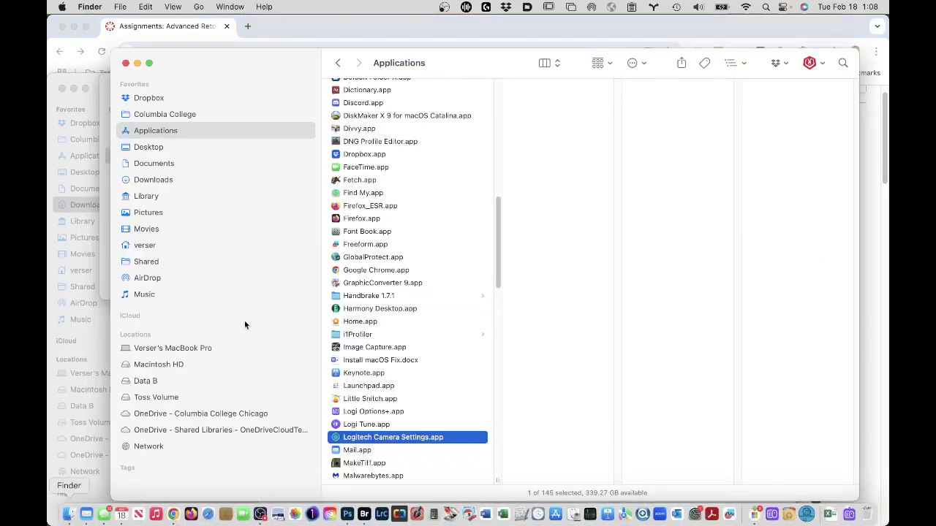
pyautogui.click(217, 114)
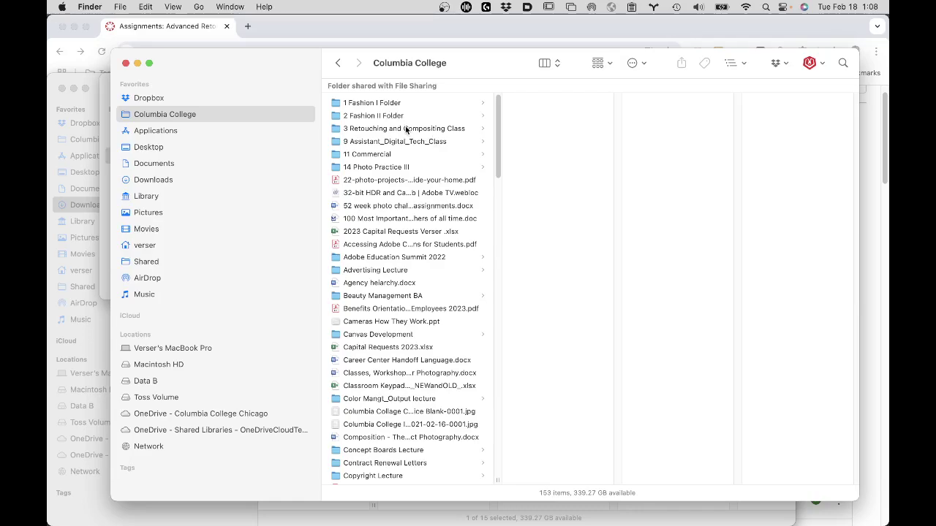
pyautogui.click(407, 129)
pyautogui.click(603, 104)
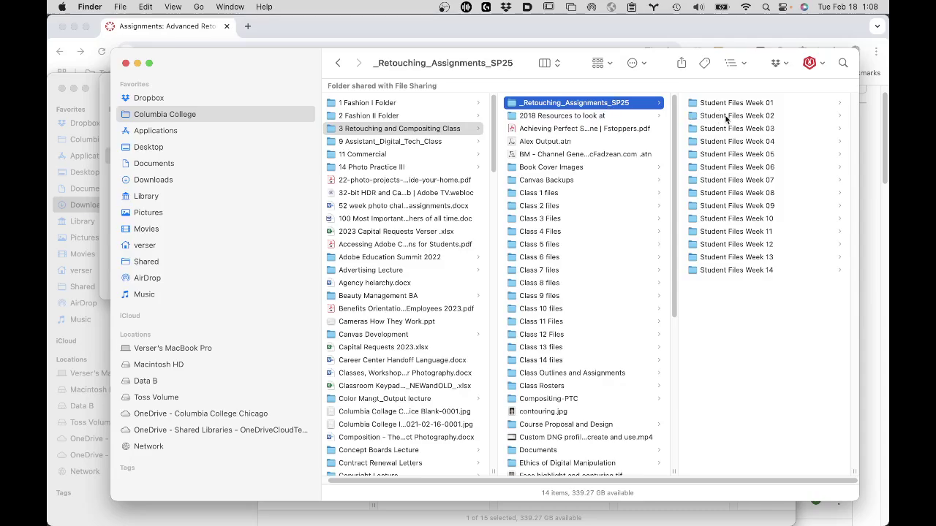
pyautogui.click(726, 117)
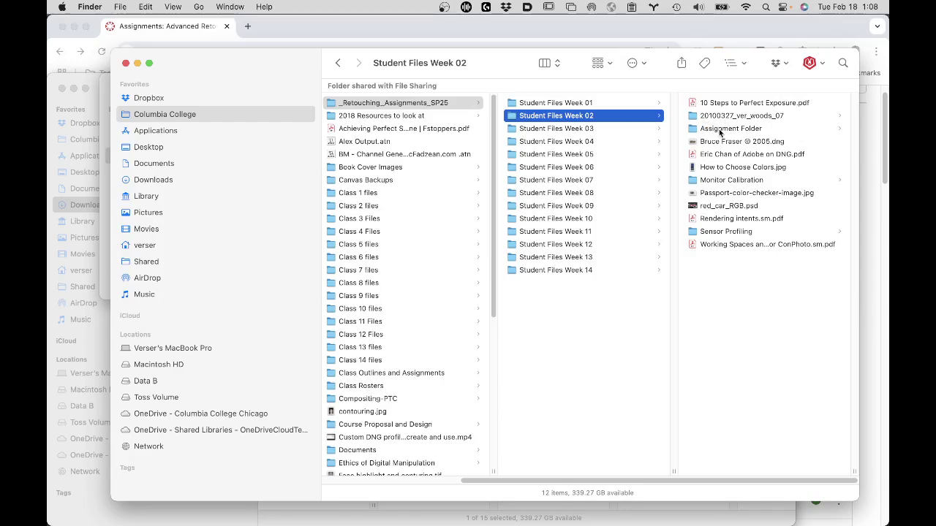
pyautogui.click(720, 128)
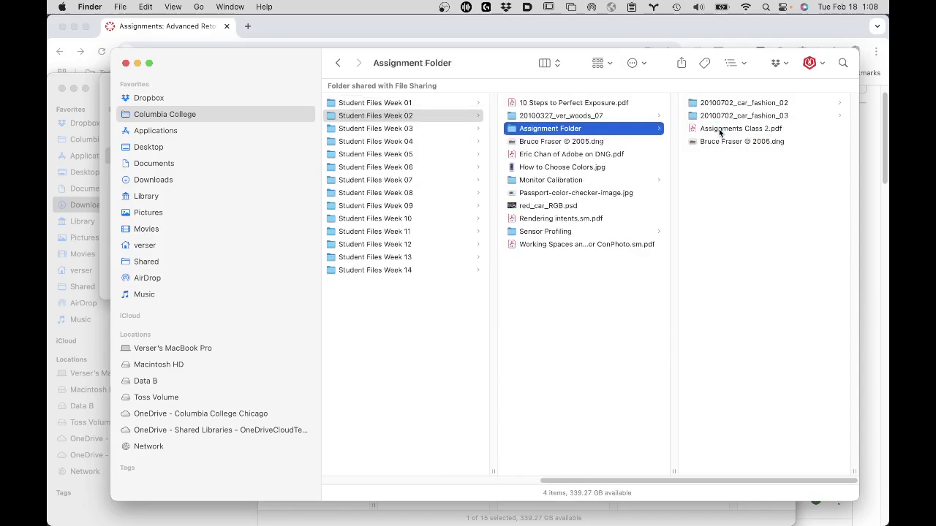
# - Preview Assignments Class 2.pdf from the Assignment Folder and open it in Acrobat
pyautogui.click(721, 129)
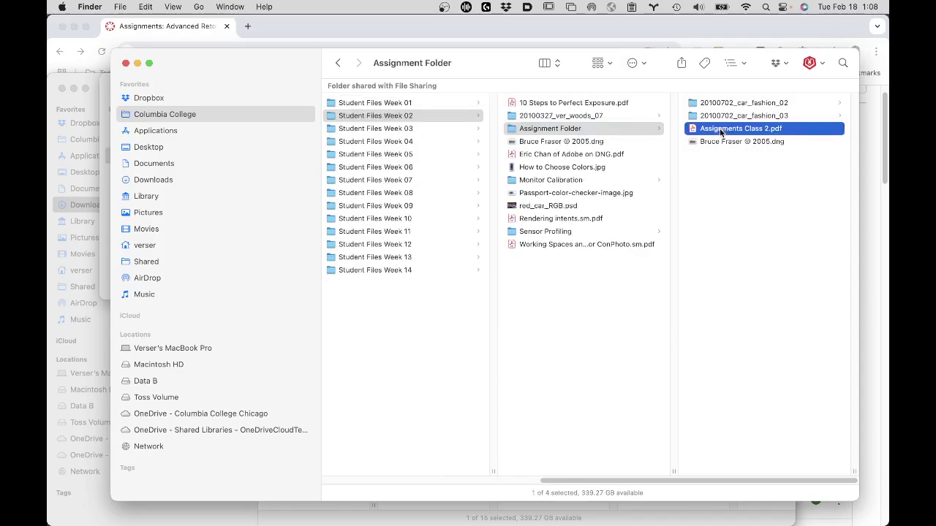
pyautogui.press('space')
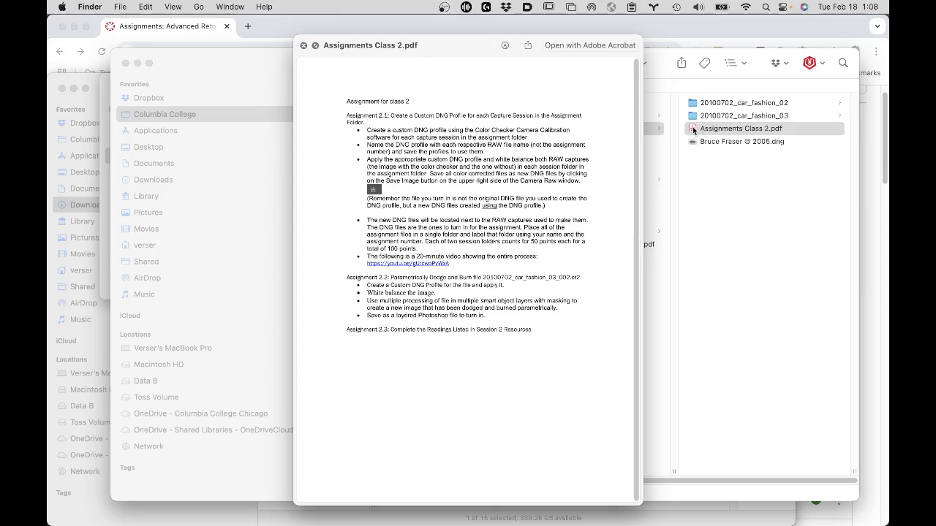
pyautogui.click(694, 130)
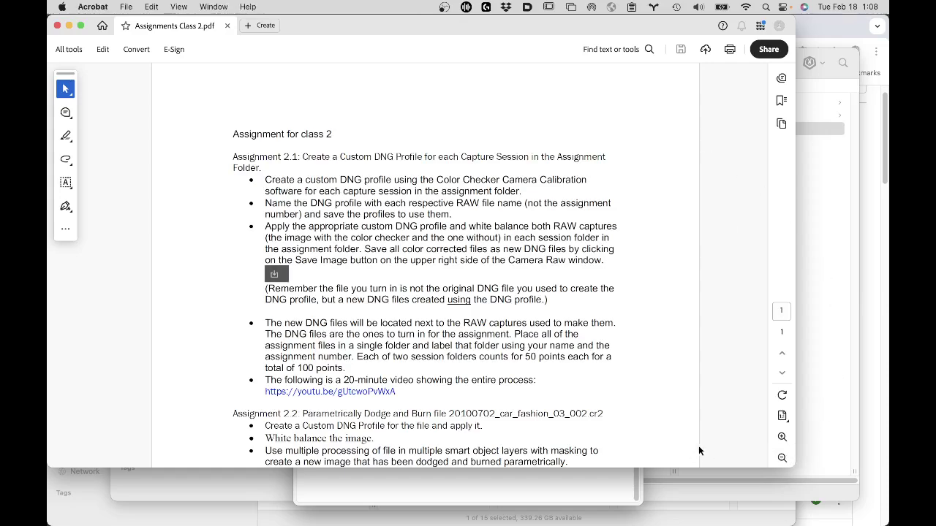
# - Narrow the Acrobat window, then return to the Finder Assignment Folder and close the PDF's quick preview
pyautogui.moveTo(786, 461); pyautogui.dragTo(638, 449)
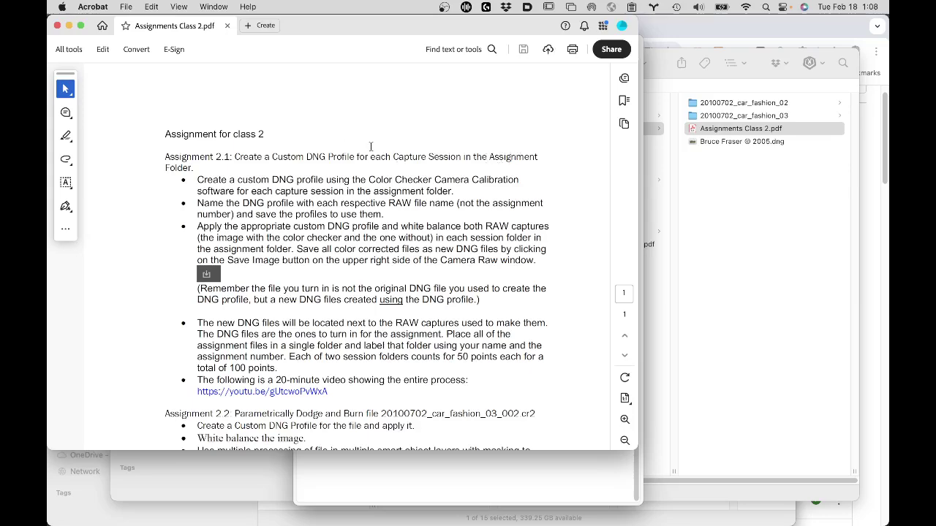
pyautogui.click(790, 269)
pyautogui.press('space')
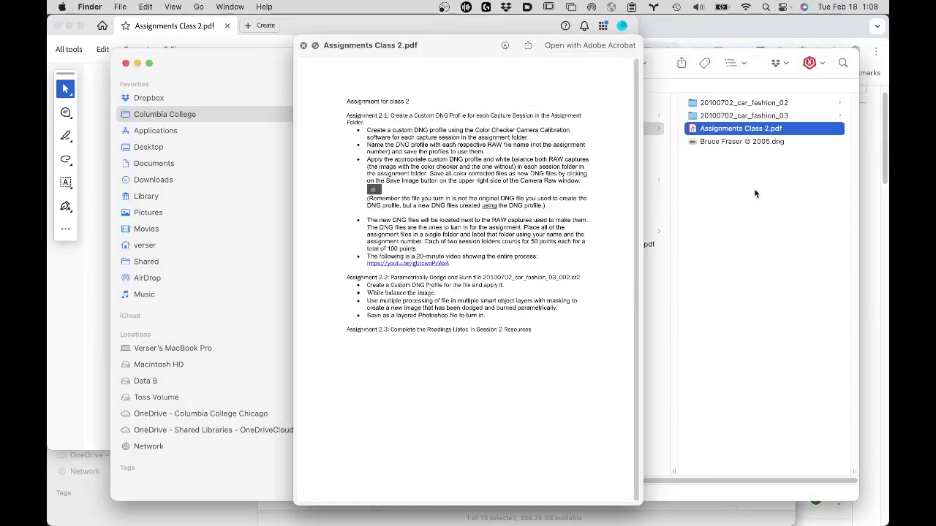
pyautogui.press('space')
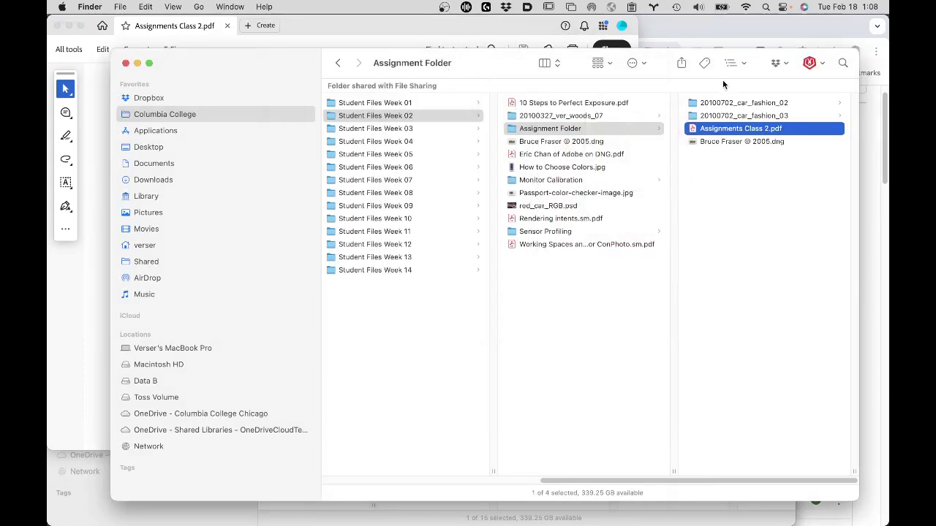
# - Look through the 20100702_car_fashion_02 and 20100702_car_fashion_03 folders and briefly preview 20100702_car_fashion_03_001.cr2 from the latter's capture folder
pyautogui.click(733, 105)
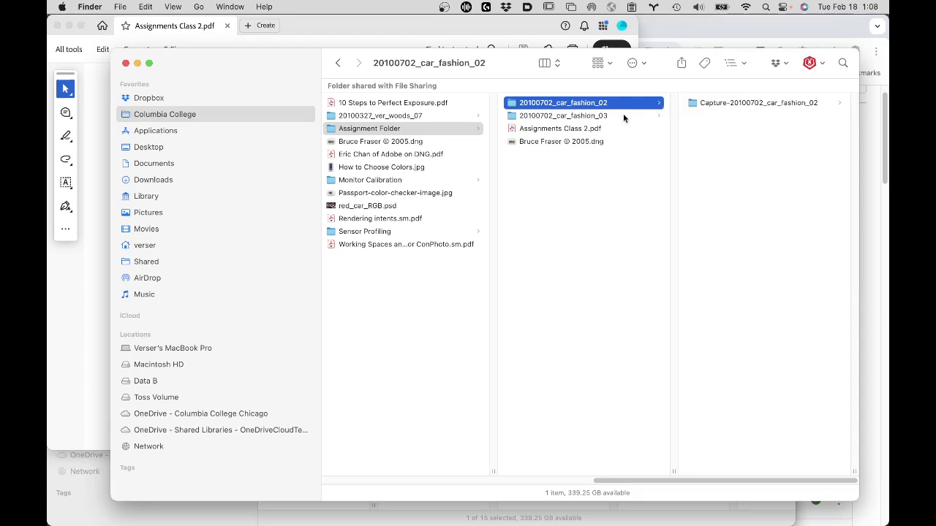
pyautogui.click(623, 116)
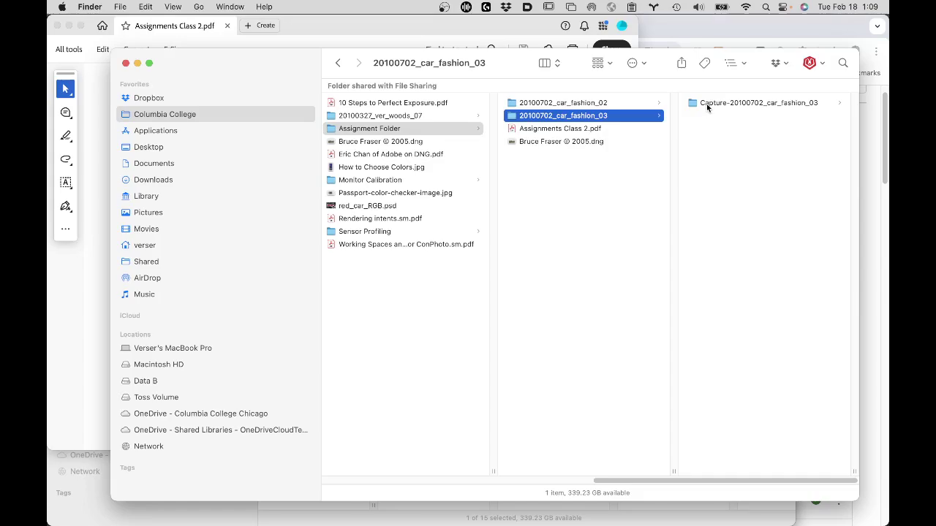
pyautogui.click(707, 104)
pyautogui.click(724, 104)
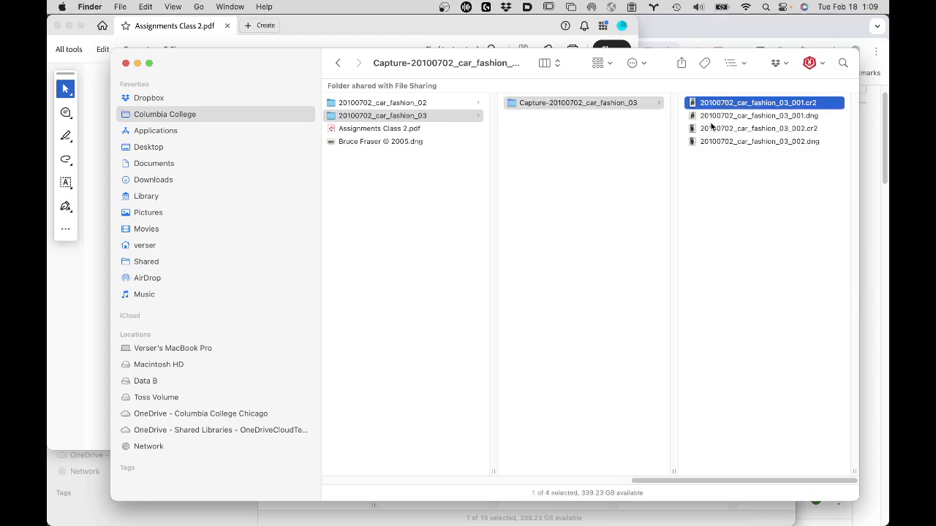
pyautogui.press('space')
pyautogui.press('space')
pyautogui.hscroll(-5, 626, 210)
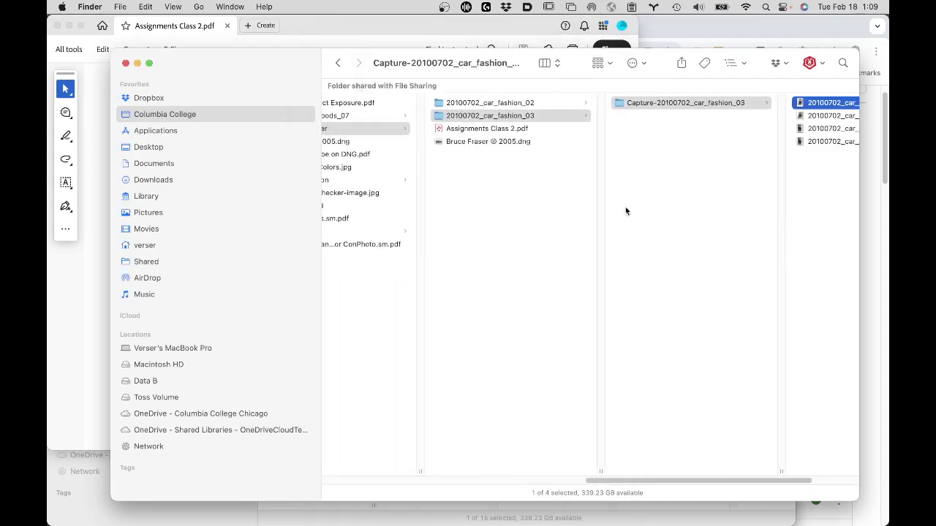
pyautogui.hscroll(-2, 625, 210)
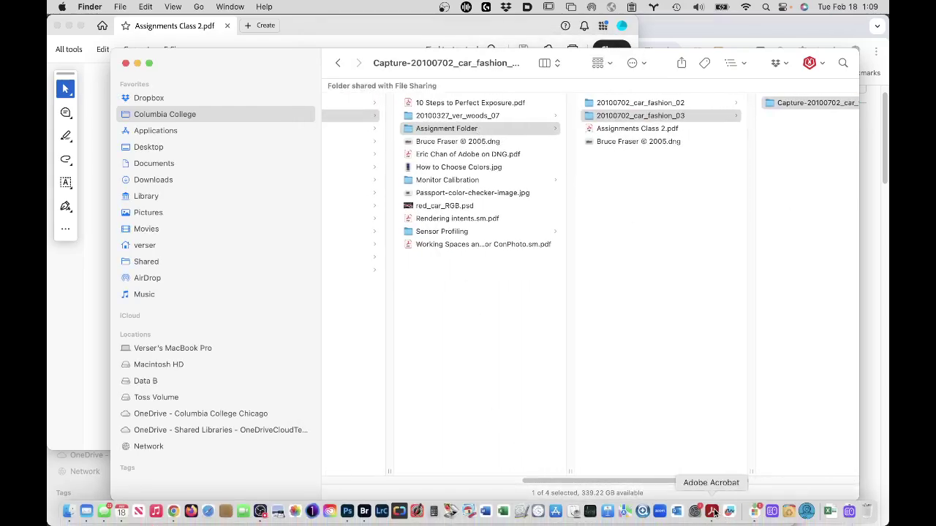
# - Switch to Acrobat, read Assignments 2.1 to 2.3 in Assignments Class 2.pdf, and return to the Week 02 folders in Finder
pyautogui.click(713, 513)
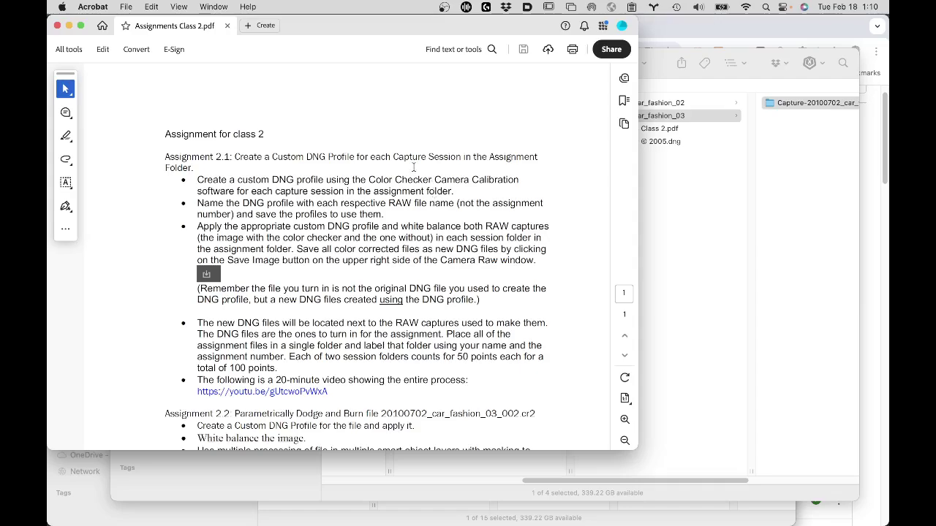
pyautogui.scroll(-10, 390, 236)
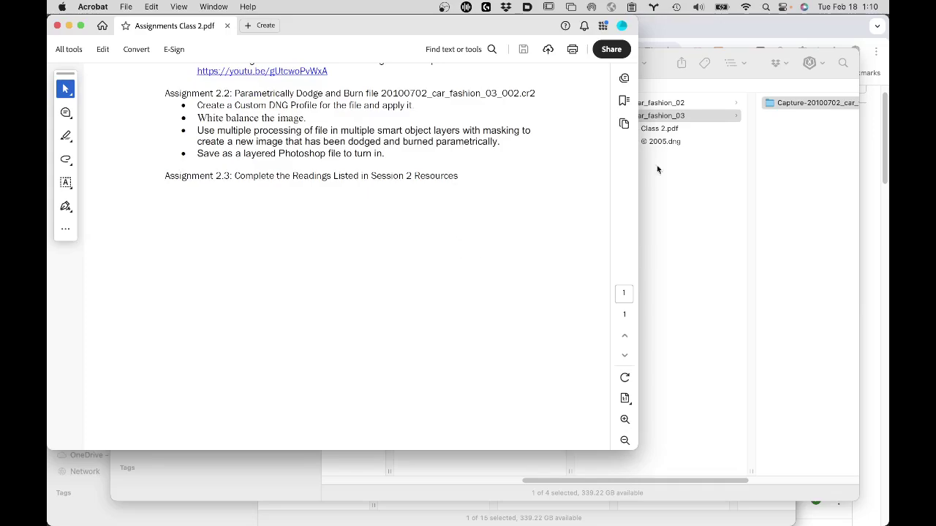
pyautogui.click(700, 239)
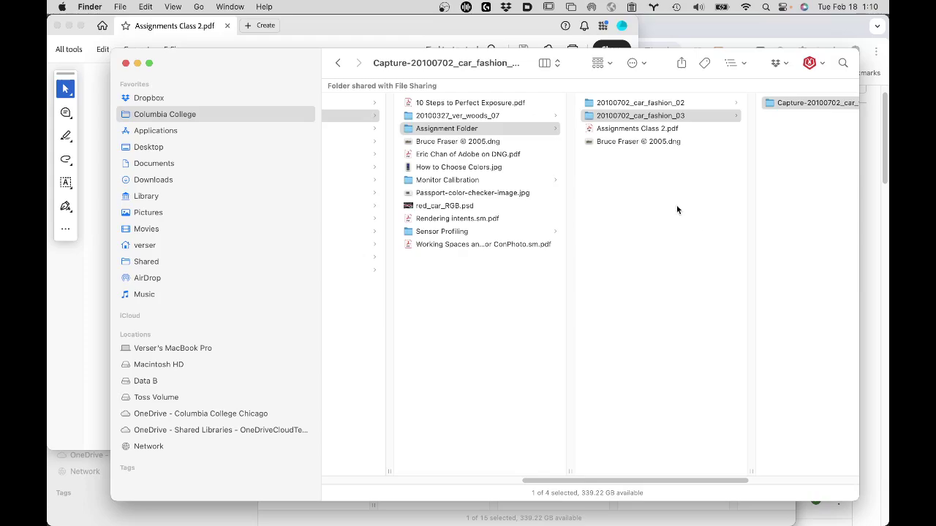
pyautogui.hscroll(-3, 500, 356)
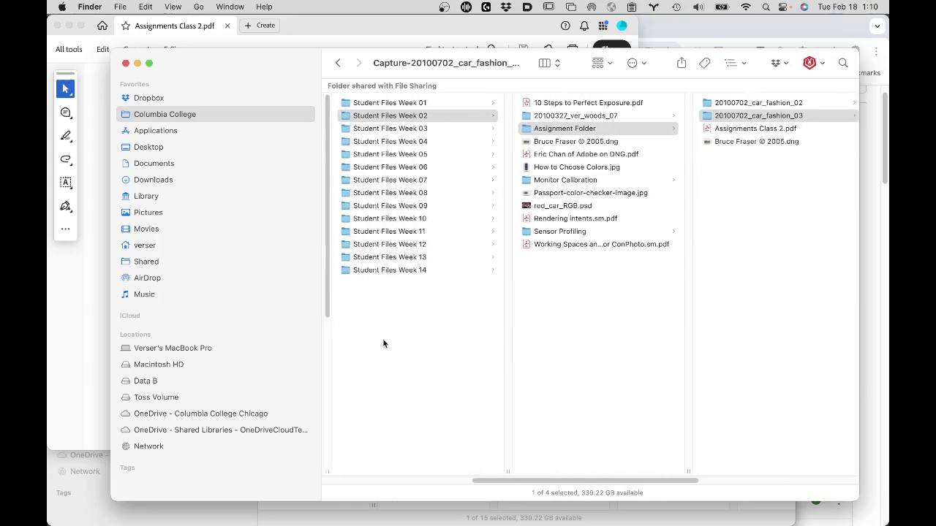
# - Switch to Chrome, open the course's Modules page and expand Session 3 - Layers, Channels, Selections, Blend Modes below the Session 2 assignments
pyautogui.moveTo(139, 516)
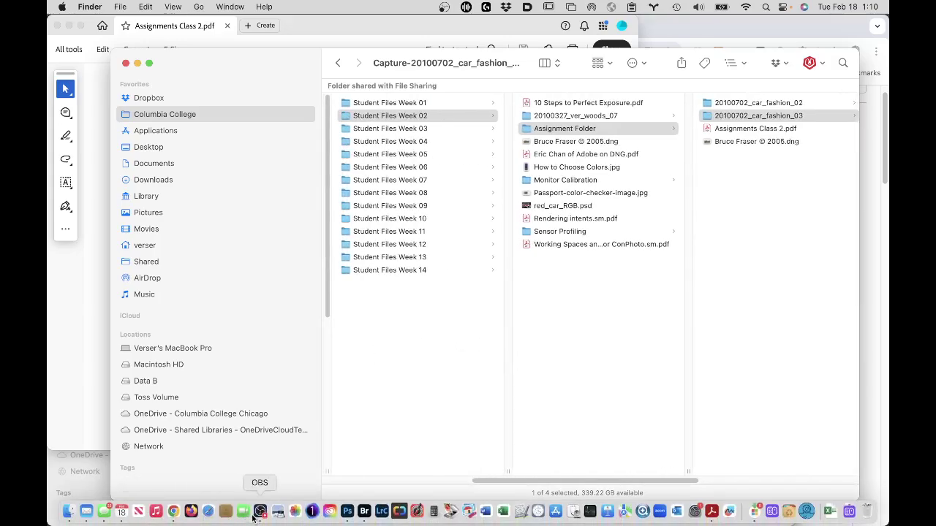
pyautogui.click(173, 511)
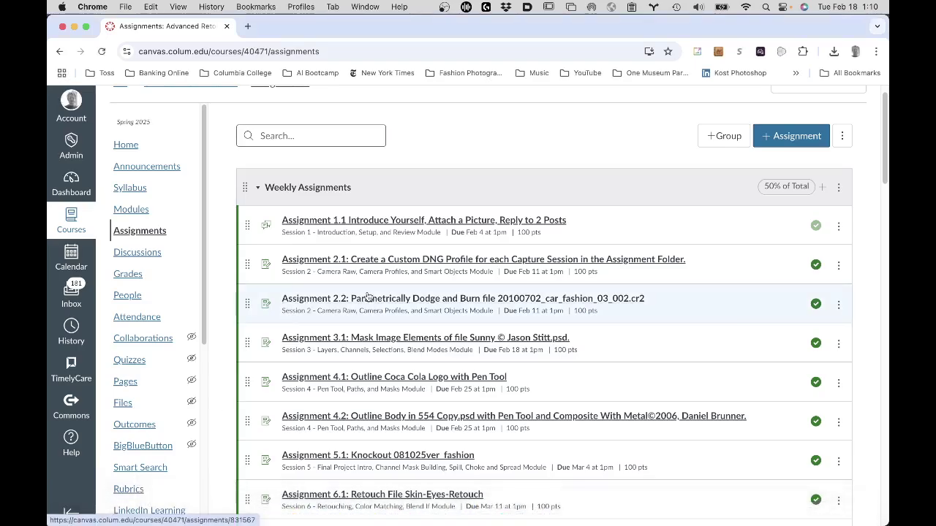
pyautogui.click(136, 210)
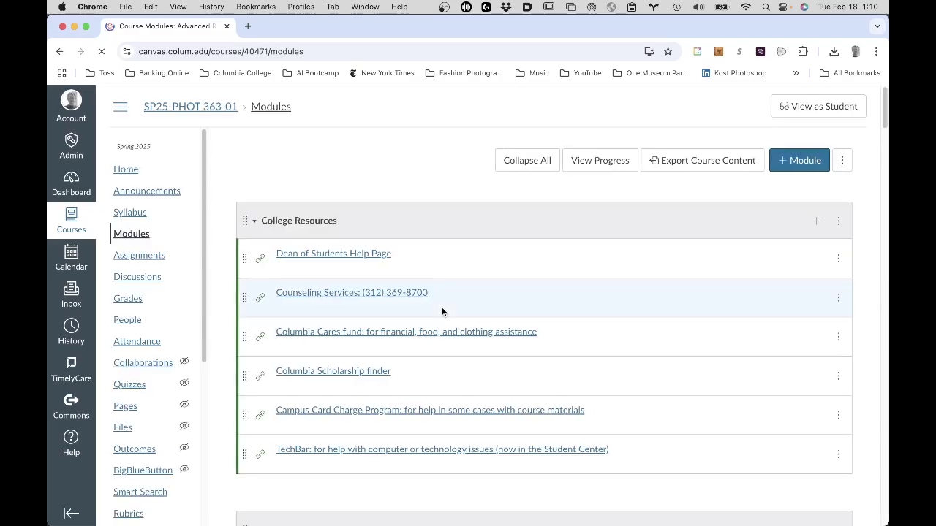
pyautogui.scroll(-10, 442, 312)
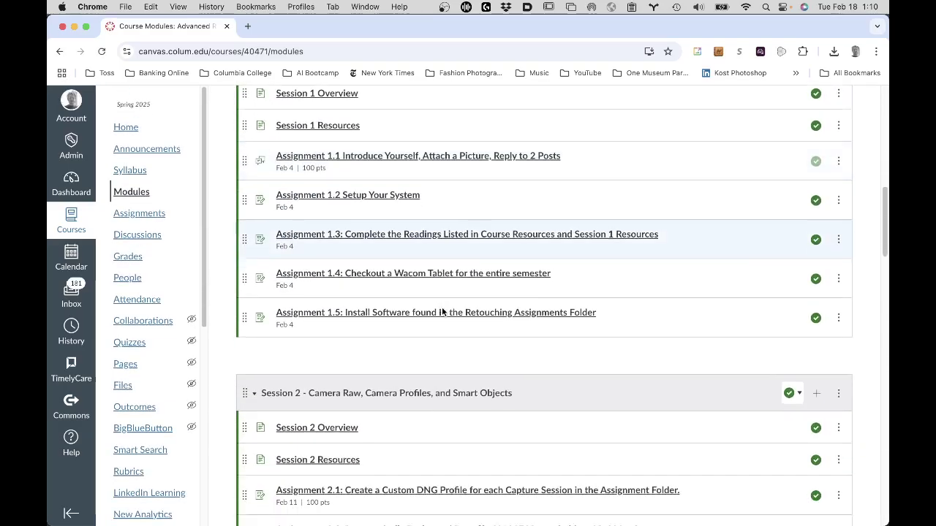
pyautogui.scroll(-8, 442, 312)
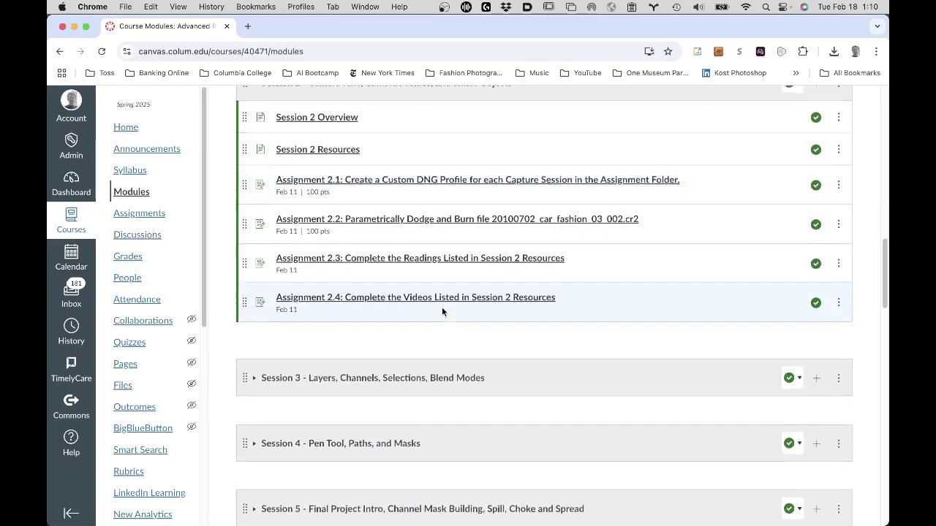
pyautogui.scroll(-2, 441, 312)
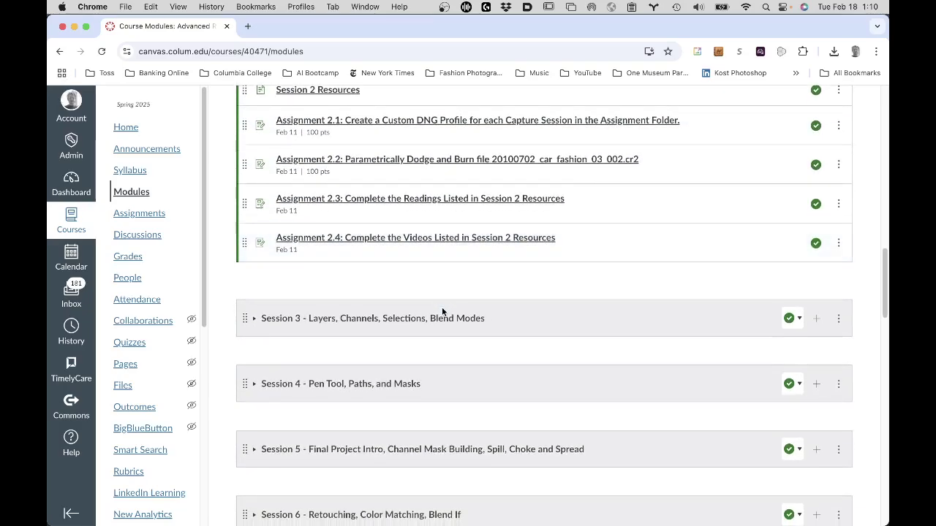
pyautogui.click(254, 318)
pyautogui.scroll(-4, 543, 326)
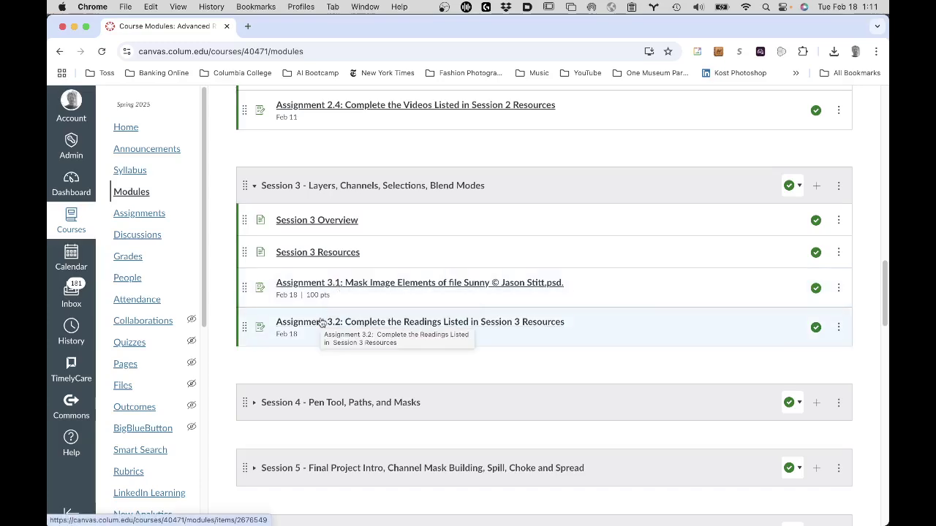
# - Open Assignment 3.1 in the Session 3 module and review its instructions, points and due date
pyautogui.click(379, 286)
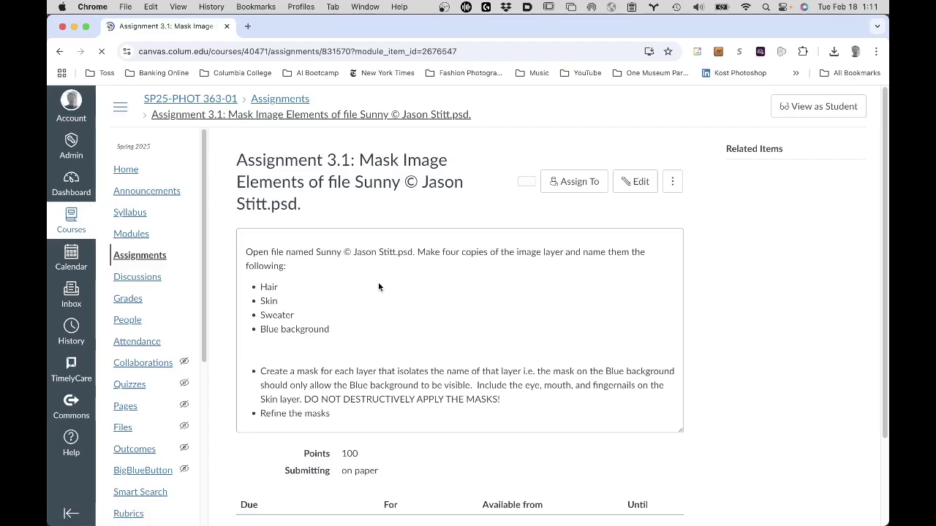
pyautogui.scroll(-1, 683, 403)
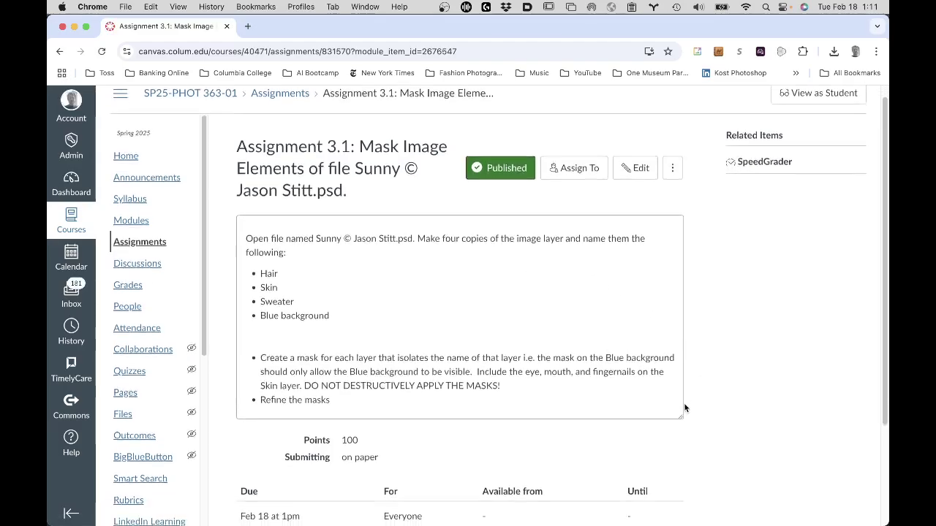
pyautogui.scroll(-4, 684, 405)
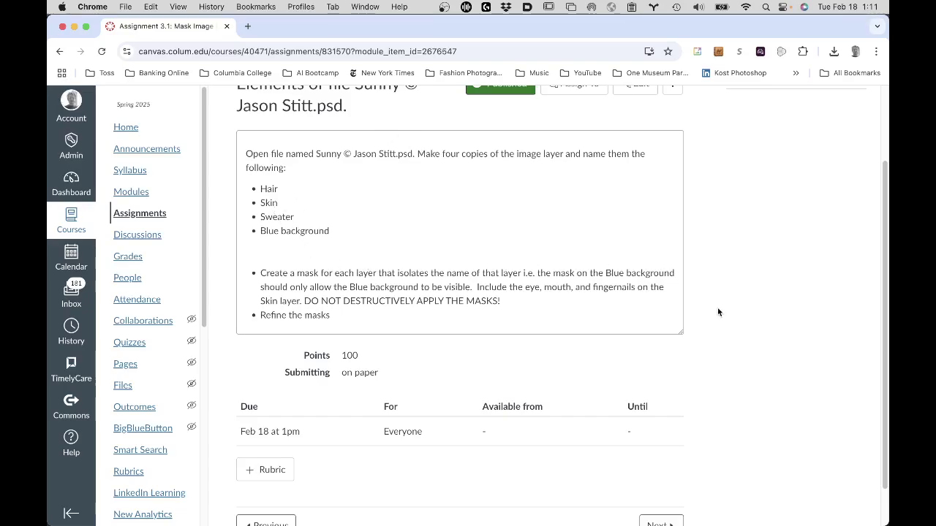
pyautogui.scroll(-3, 728, 342)
pyautogui.scroll(5, 728, 344)
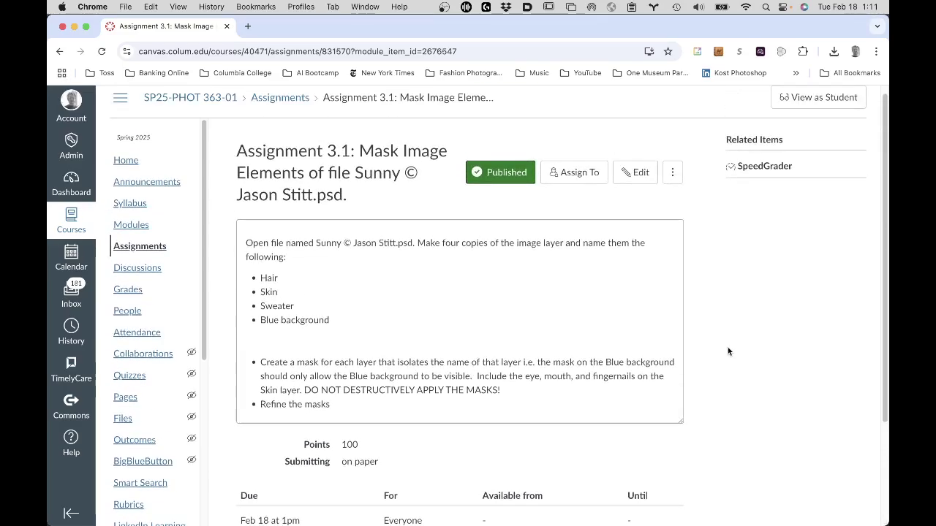
pyautogui.scroll(1, 727, 349)
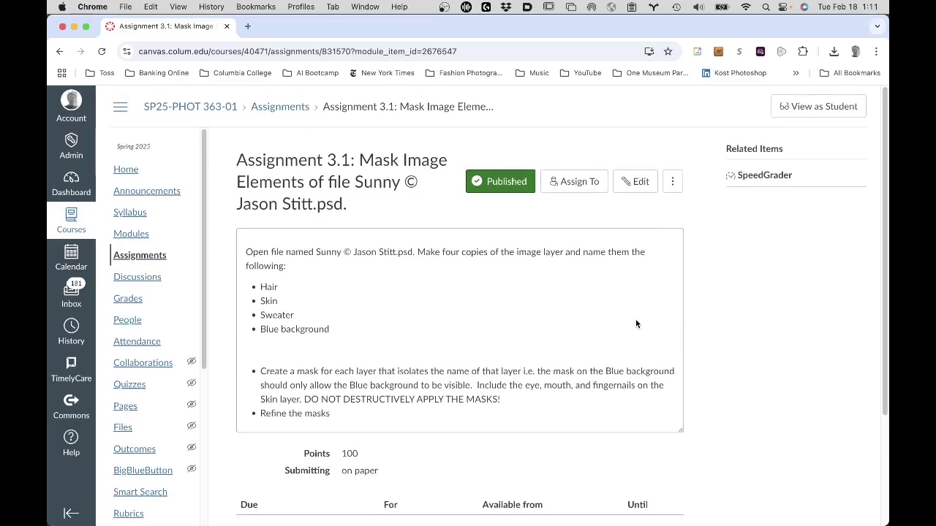
# - From the course modules, look over the Course Resourses page and open the Course Overview page
pyautogui.click(141, 238)
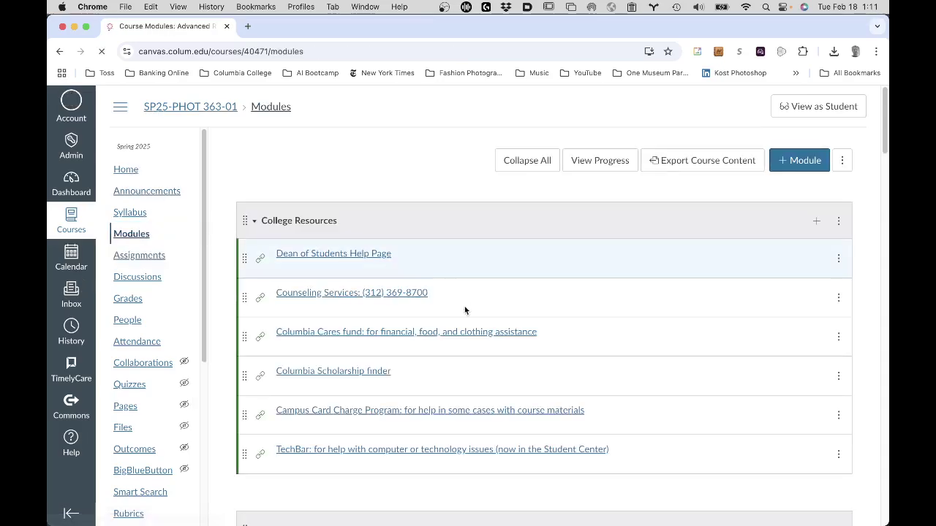
pyautogui.scroll(-5, 465, 311)
pyautogui.scroll(-1, 465, 310)
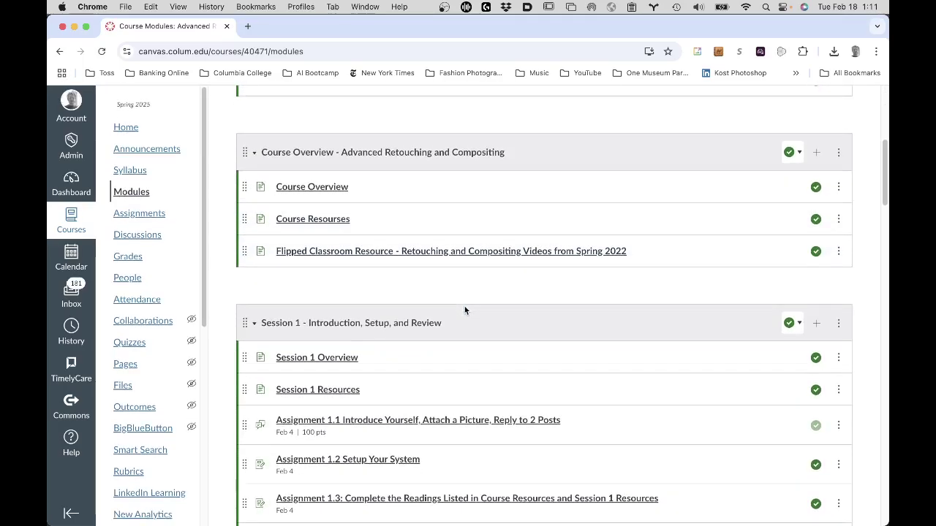
pyautogui.click(324, 224)
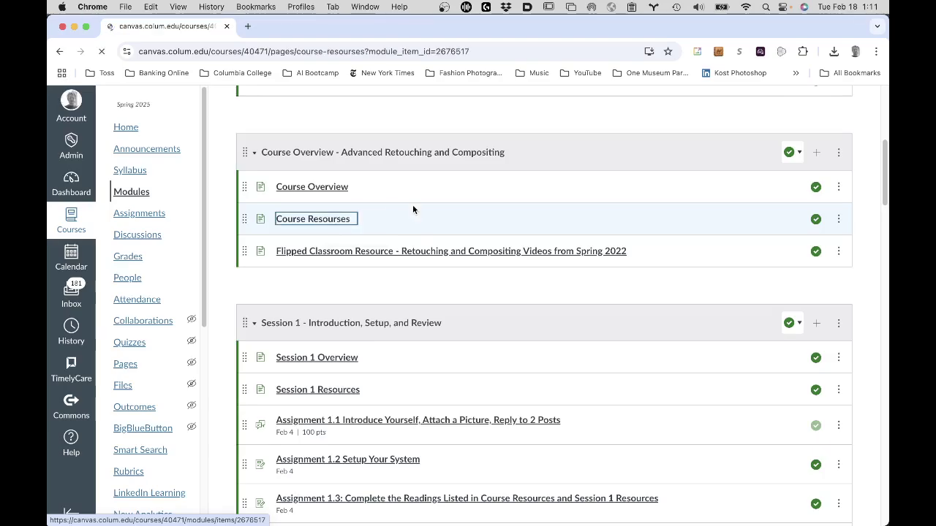
pyautogui.scroll(-8, 514, 439)
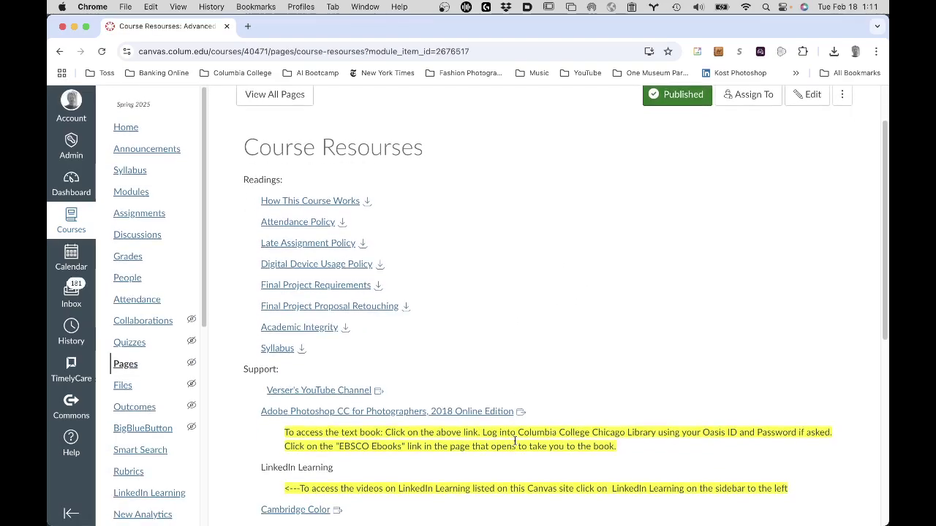
pyautogui.scroll(-5, 514, 440)
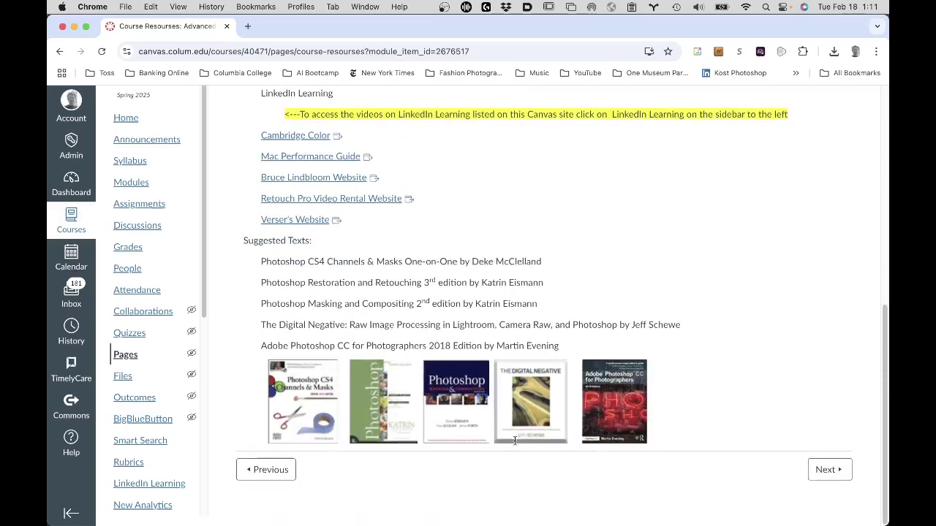
pyautogui.scroll(12, 514, 440)
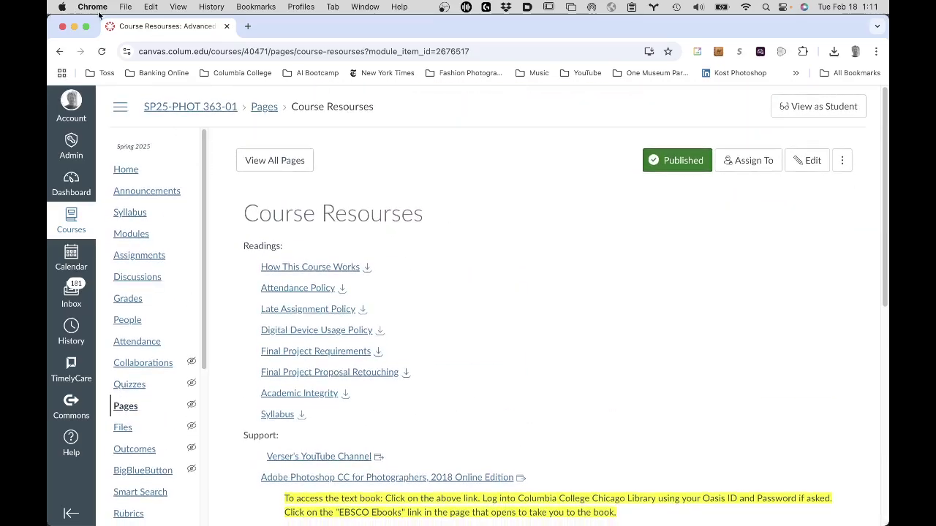
pyautogui.click(60, 51)
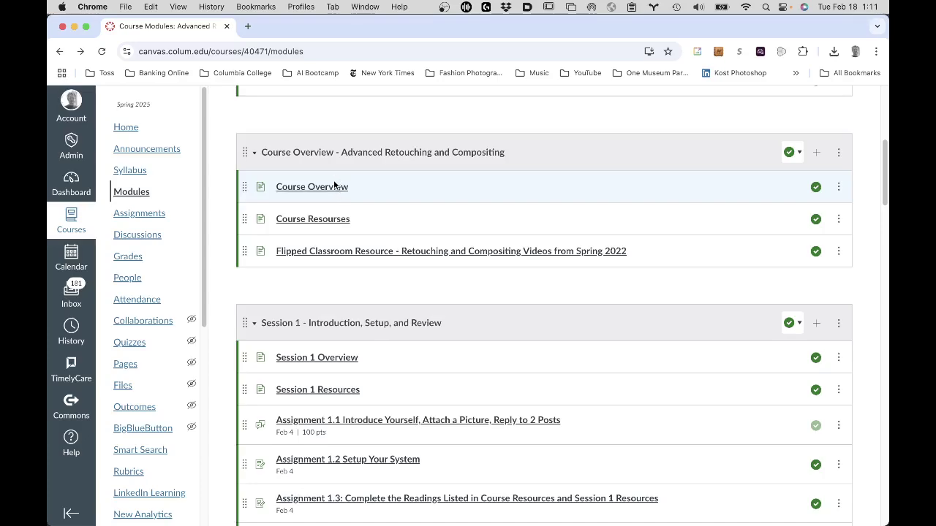
pyautogui.click(335, 187)
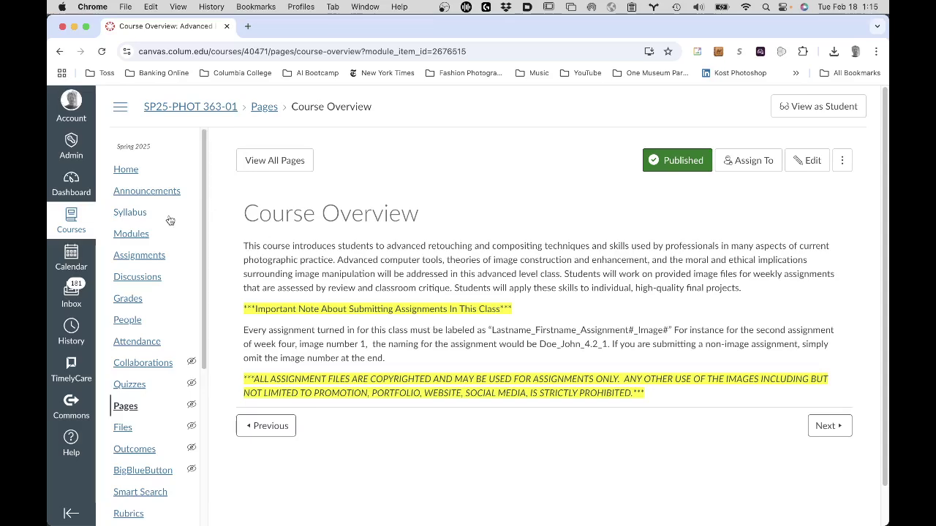
# - Switch to Finder and look into the Teacher files and Student Files Week 02 folders inside Class 2 files
pyautogui.moveTo(104, 521)
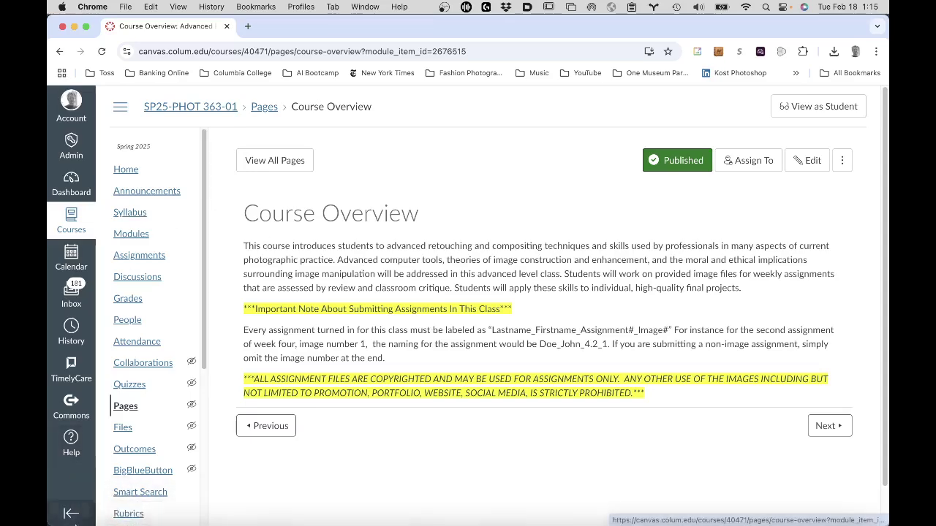
pyautogui.click(69, 512)
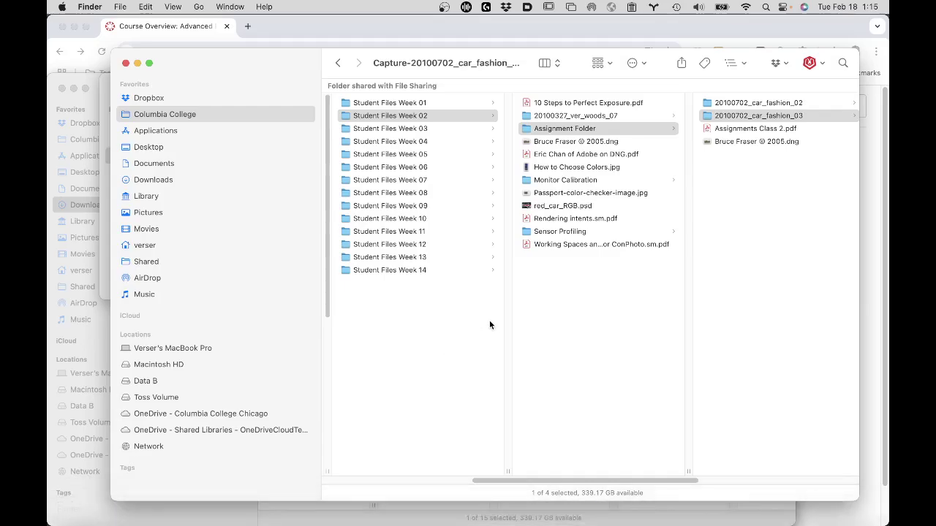
pyautogui.hscroll(-10, 398, 150)
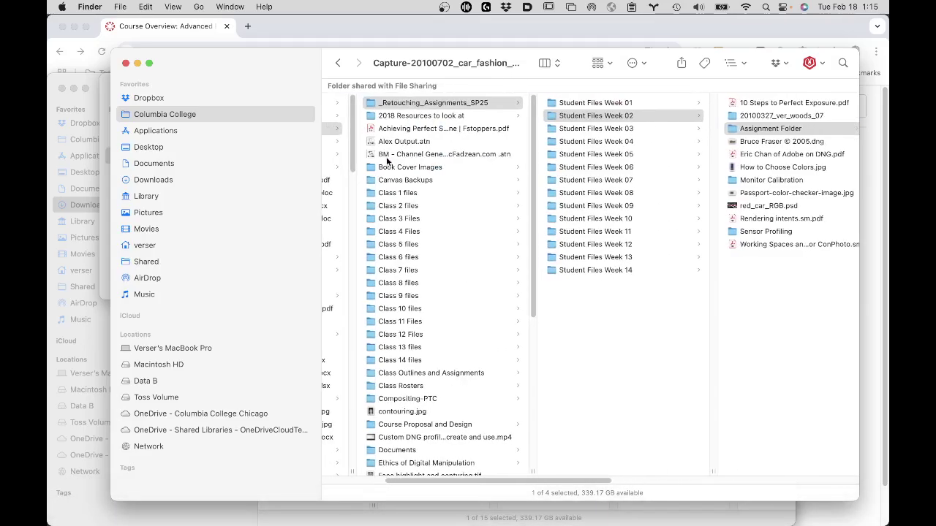
pyautogui.click(415, 208)
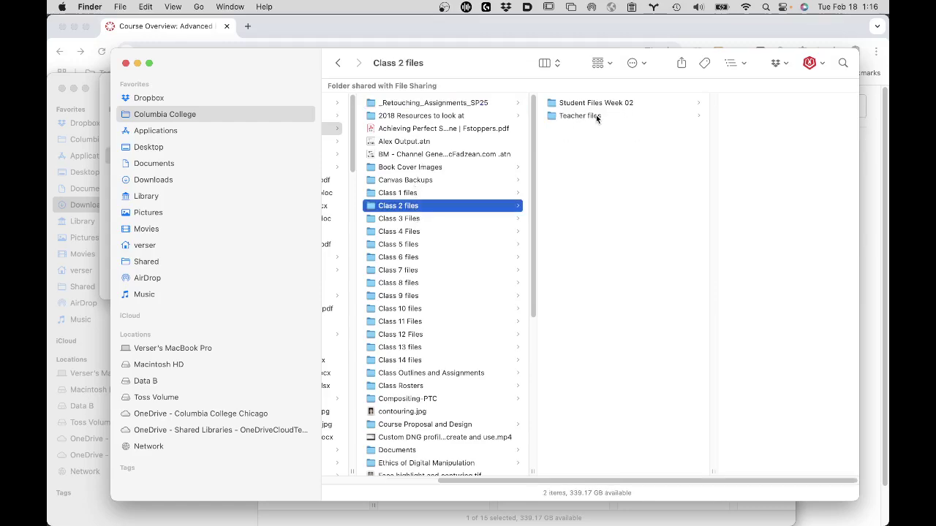
pyautogui.click(596, 117)
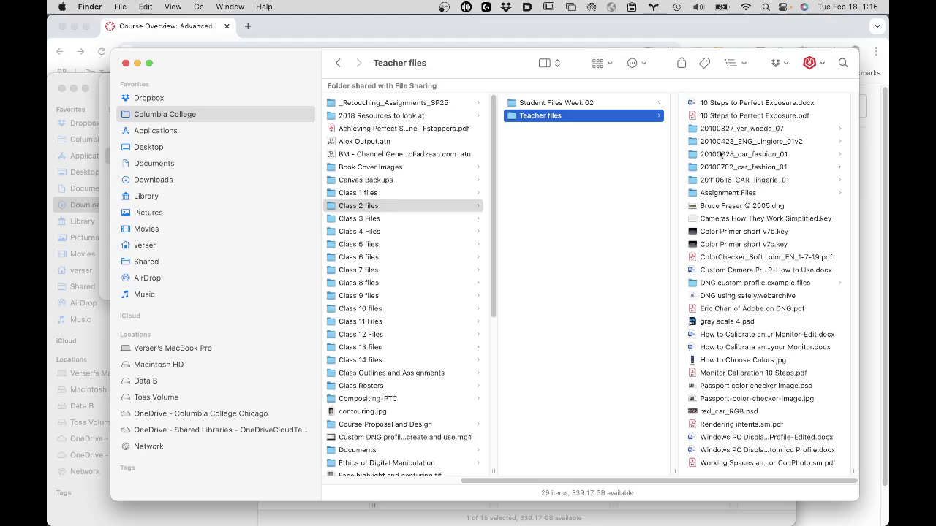
pyautogui.click(615, 103)
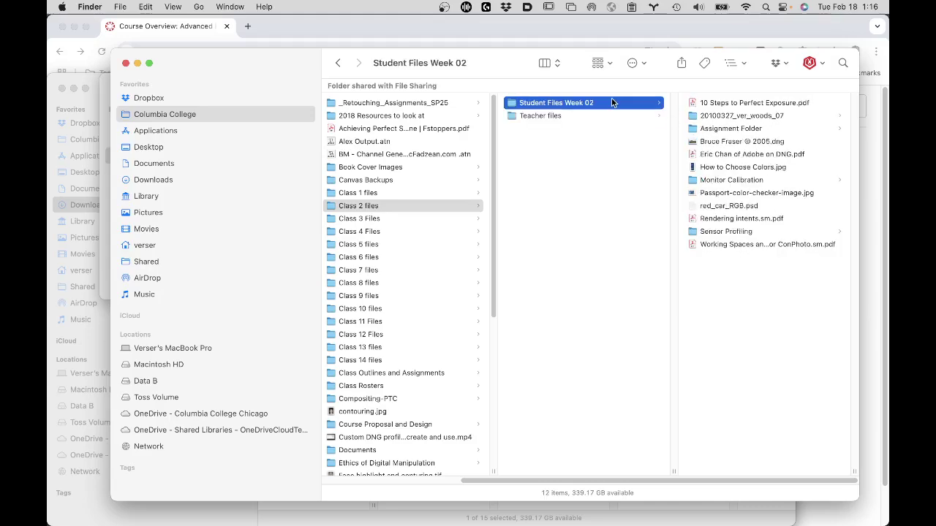
# - Look into the Assignment Folder, its 20100702_car_fashion_02 folder and the Capture-20100702_car_fashion_02 folder inside it
pyautogui.click(739, 130)
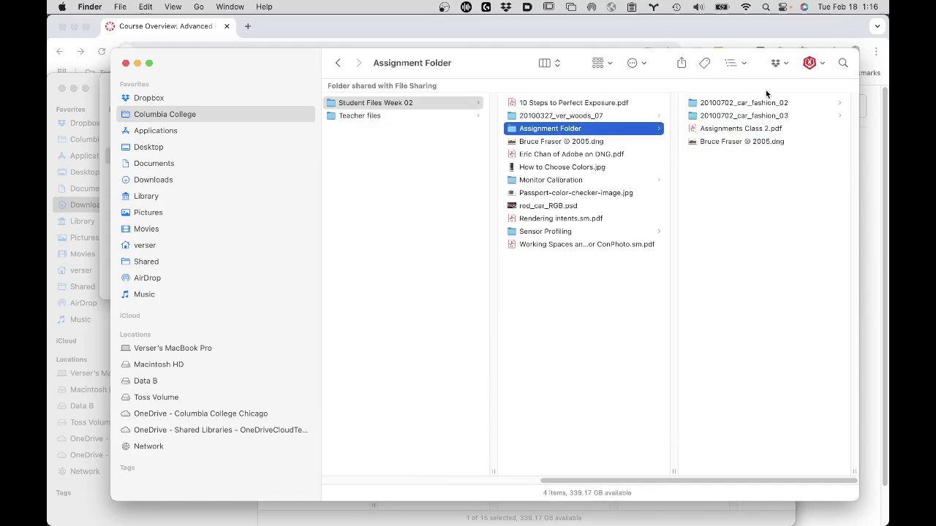
pyautogui.click(744, 104)
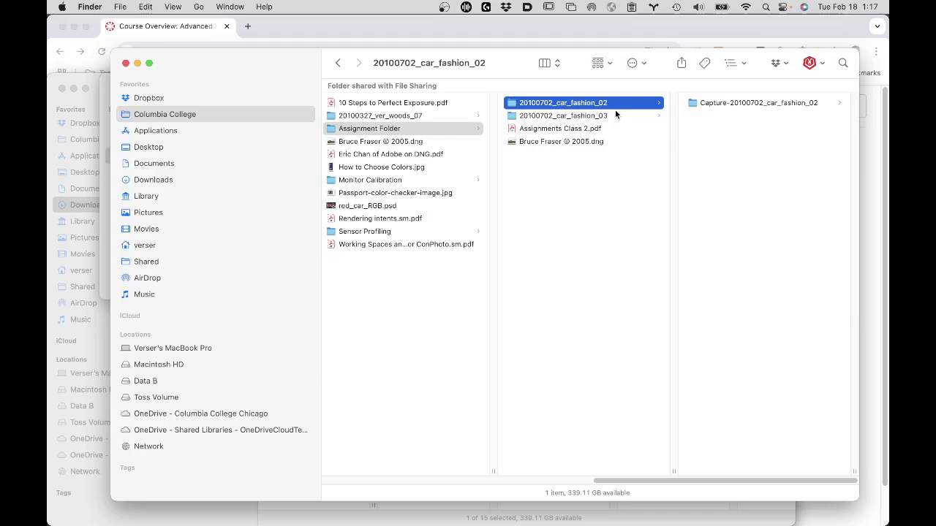
pyautogui.click(722, 102)
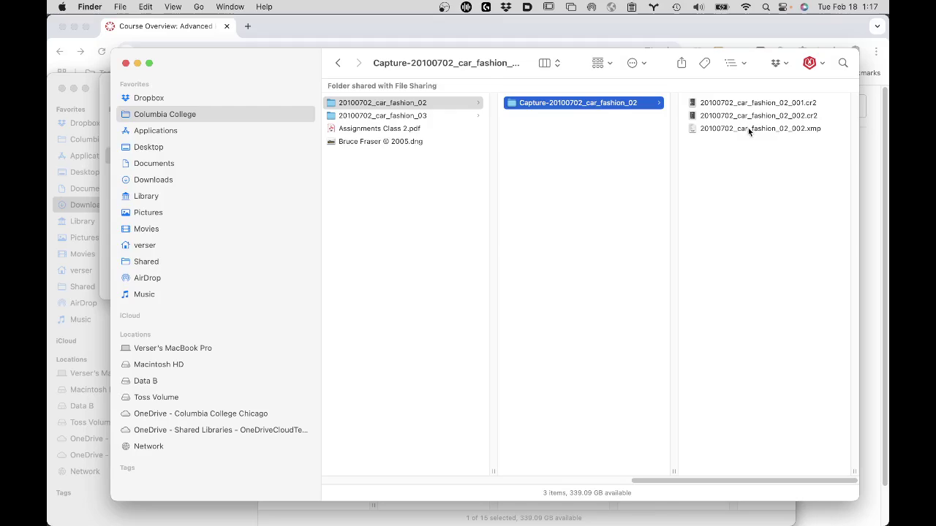
# - Switch to OBS to check the running recording and return to Finder
pyautogui.moveTo(173, 513)
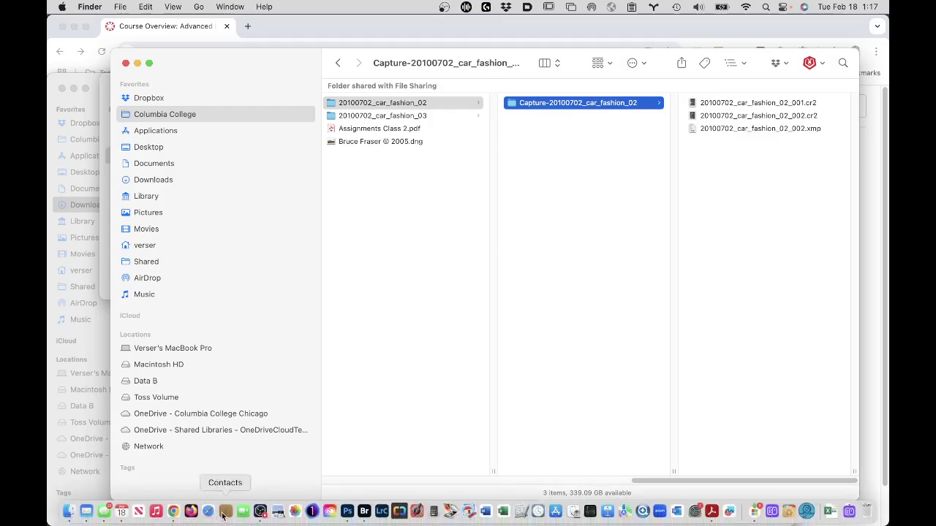
pyautogui.click(261, 512)
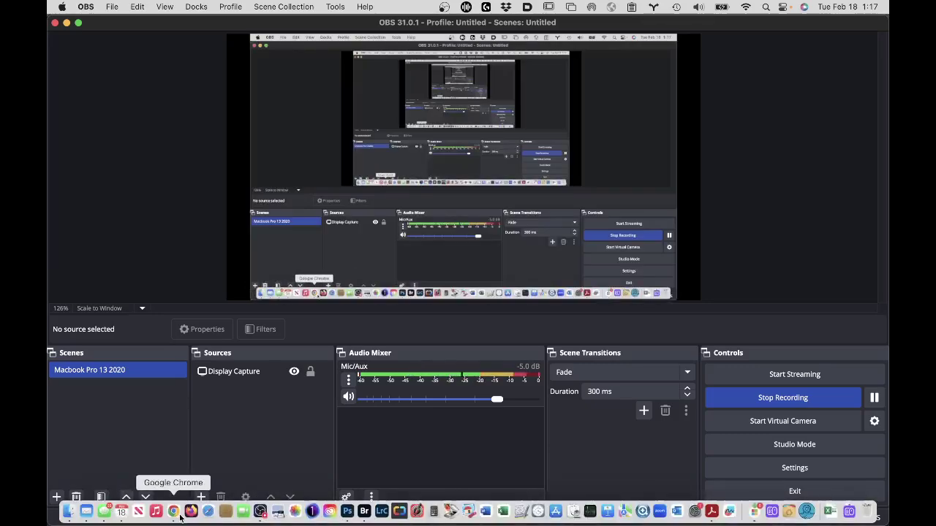
pyautogui.click(71, 511)
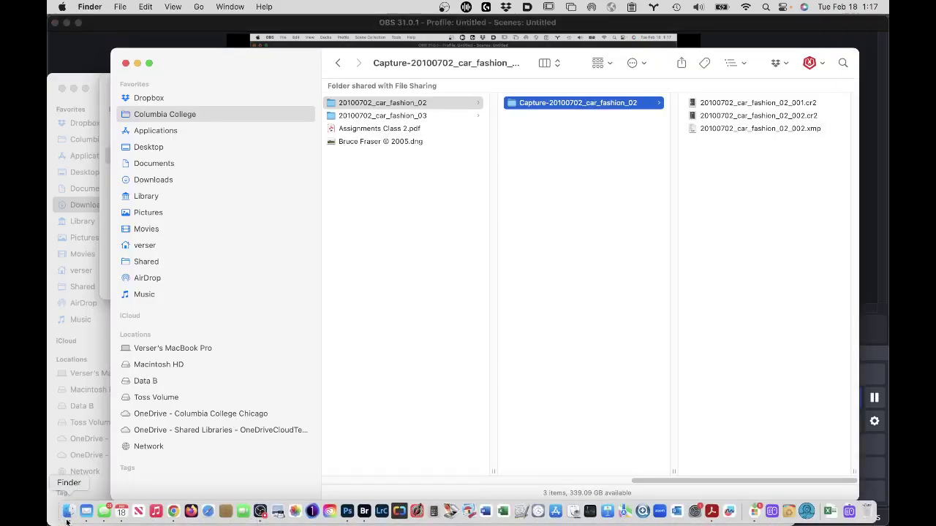
# - Move the sidecar file 20100702_car_fashion_02_002.xmp to the Trash
pyautogui.click(794, 130)
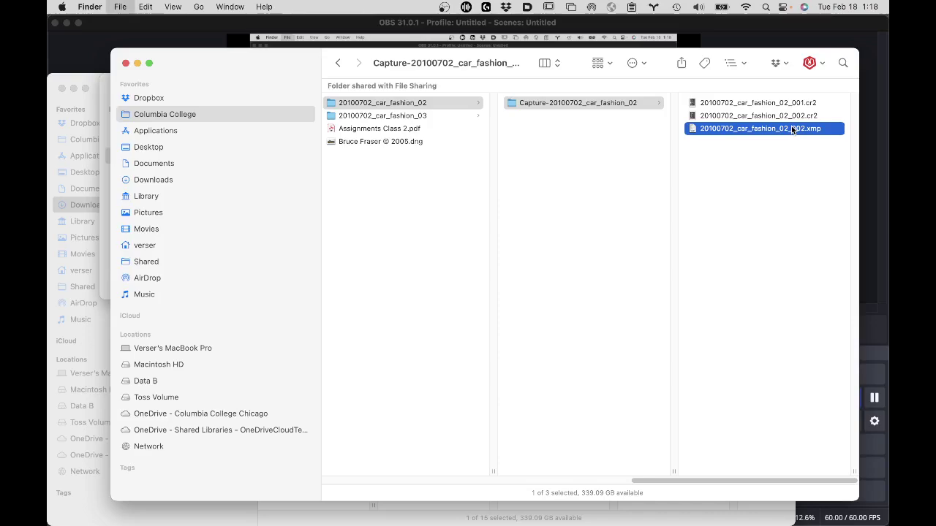
pyautogui.press('super+BackSpace')
# - Preview the raw images 20100702_car_fashion_02_001.cr2 and 20100702_car_fashion_02_002.cr2 with Quick Look, closing each preview
pyautogui.click(792, 104)
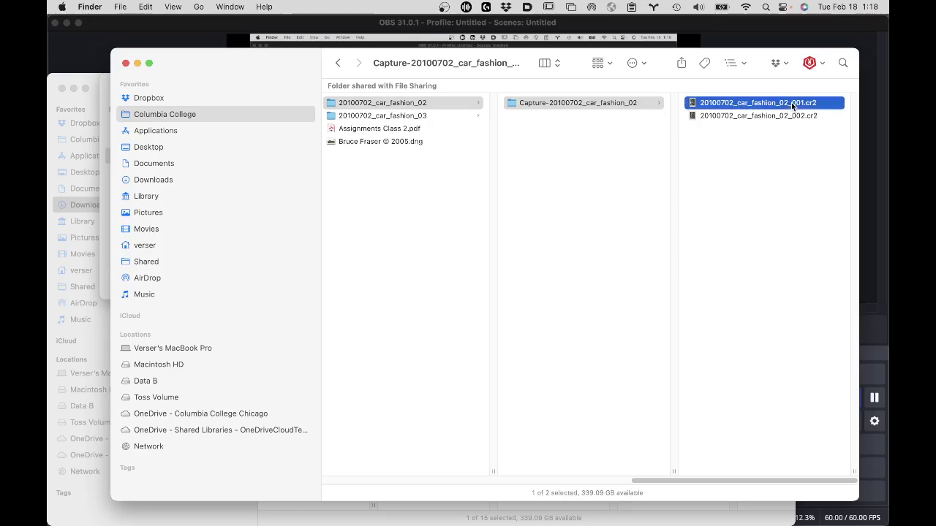
pyautogui.press('space')
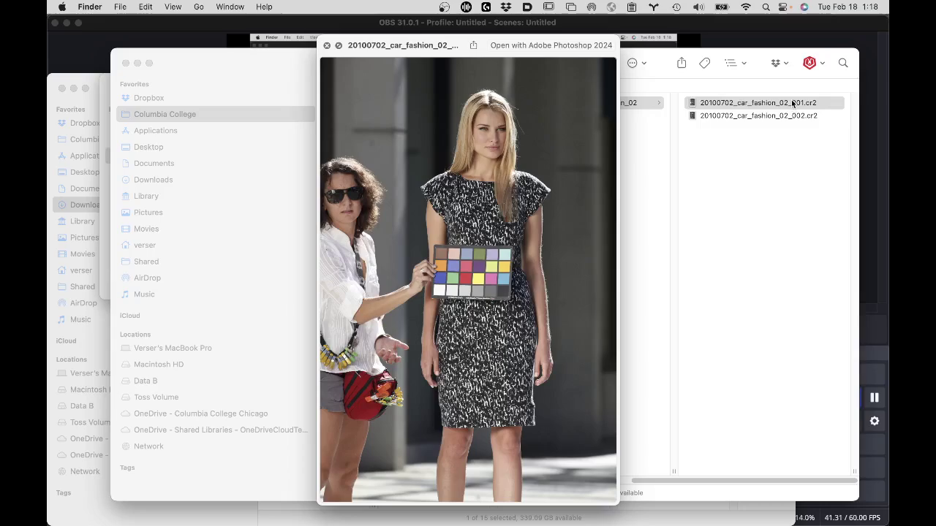
pyautogui.press('space')
pyautogui.click(783, 117)
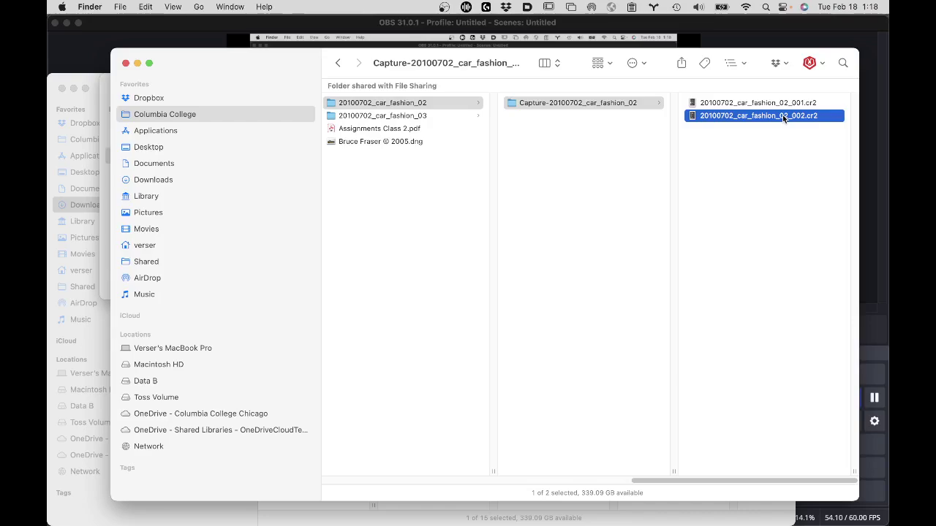
pyautogui.press('space')
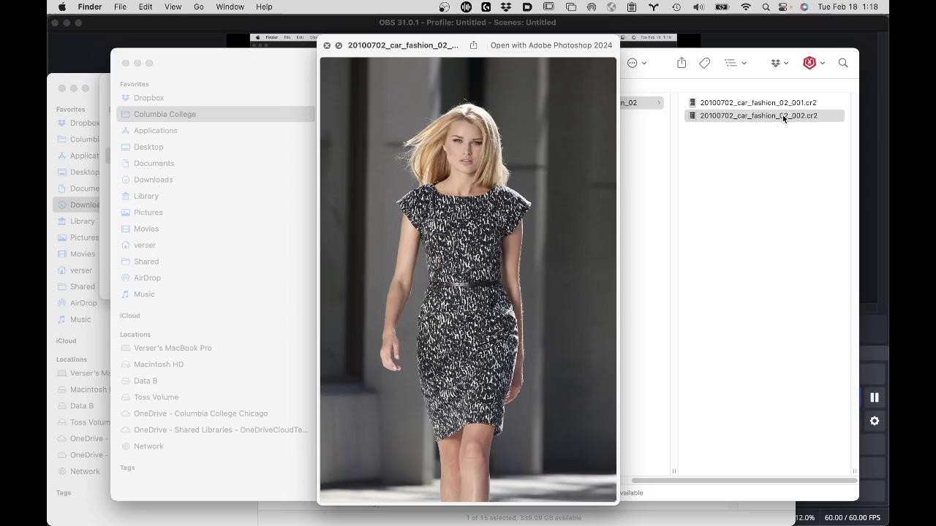
pyautogui.click(782, 143)
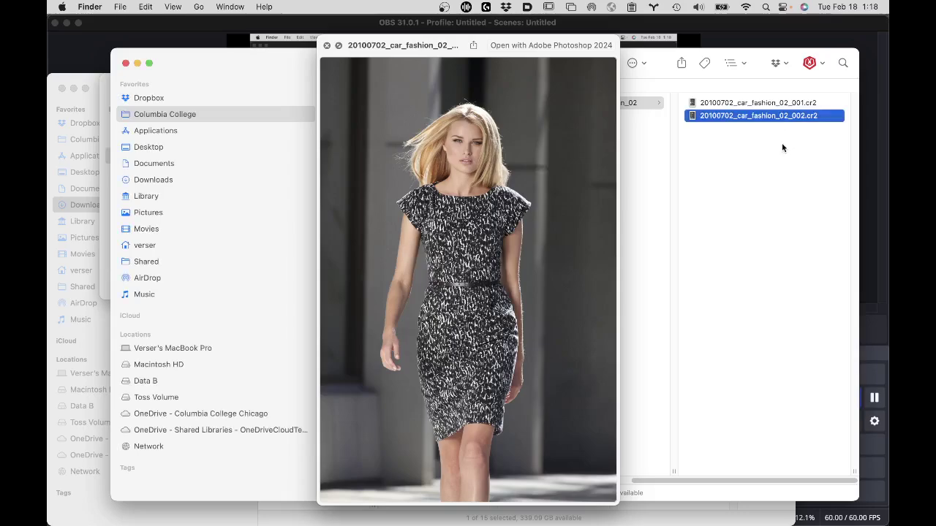
pyautogui.click(782, 142)
pyautogui.press('space')
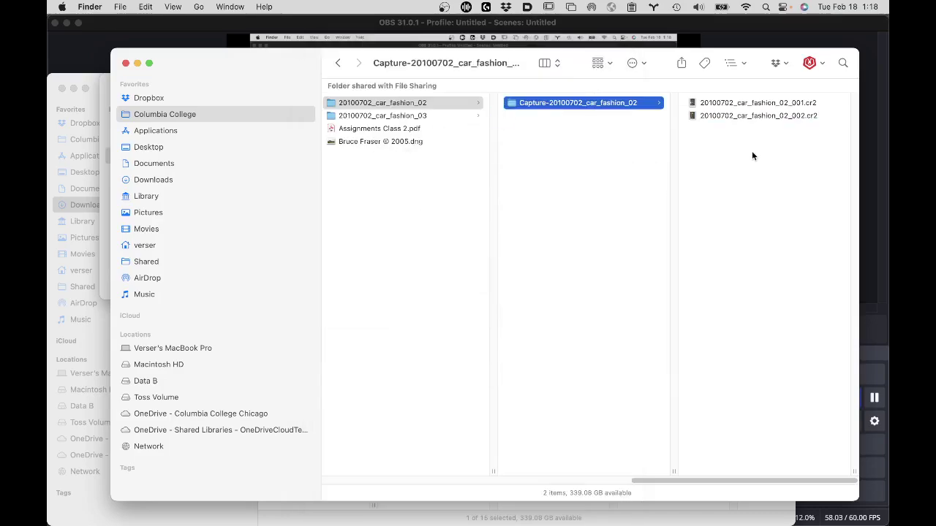
pyautogui.click(752, 103)
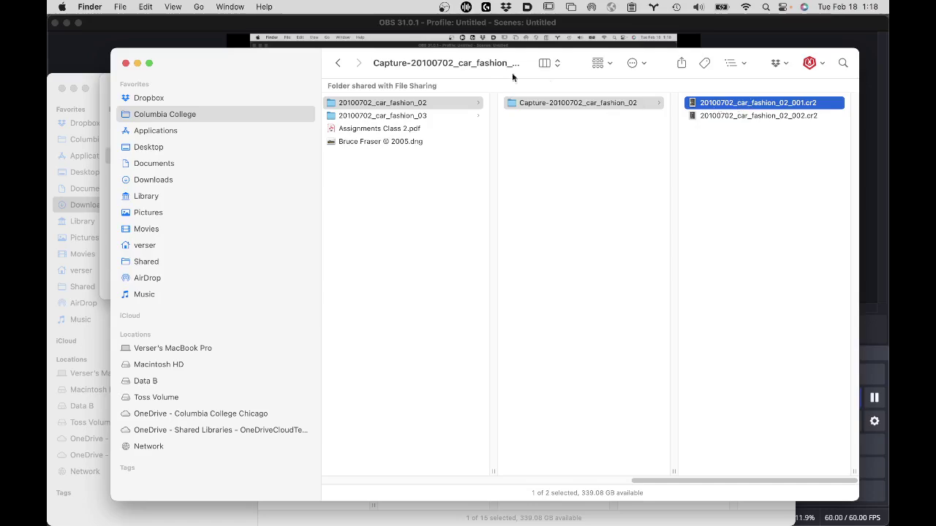
# - Find ColorChecker Camera Calibration in the Applications folder, launch it and dismiss the Display Calibration Status notice
pyautogui.click(173, 129)
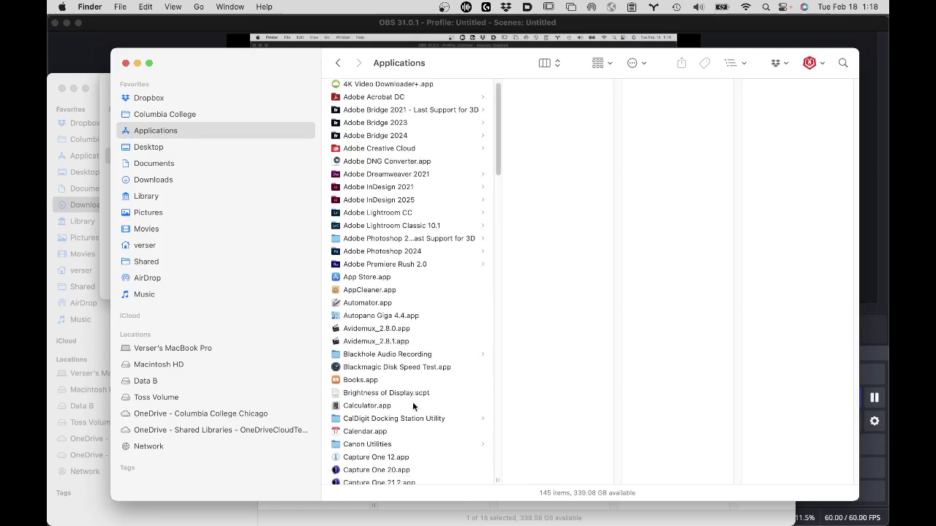
pyautogui.scroll(-5, 413, 407)
pyautogui.scroll(-5, 413, 403)
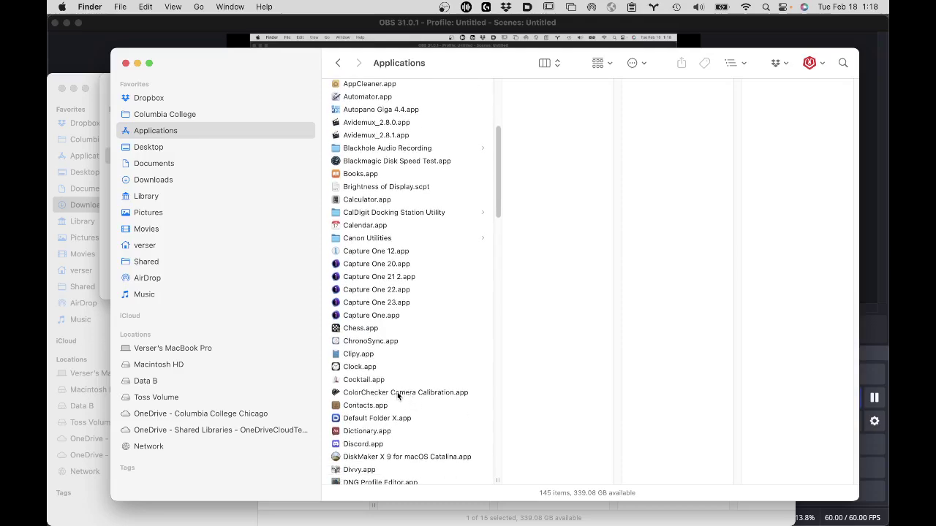
pyautogui.click(398, 395)
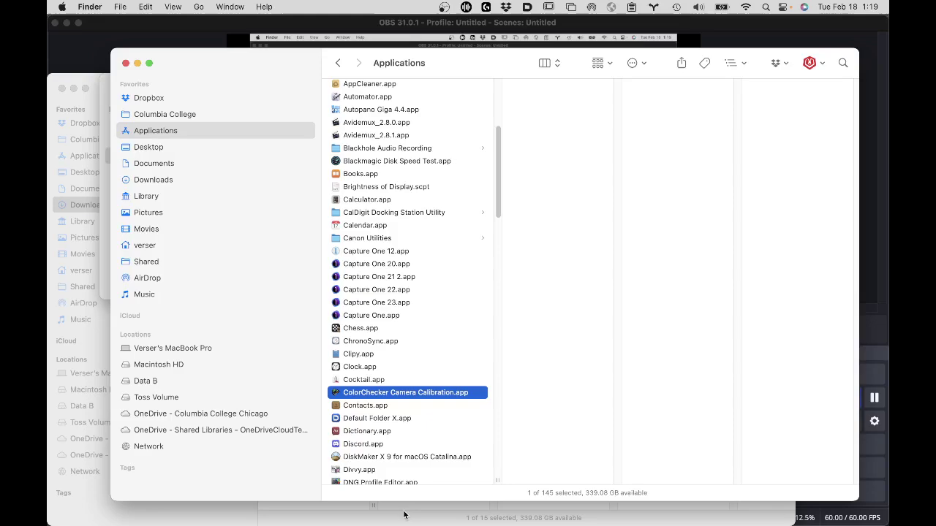
pyautogui.moveTo(404, 525)
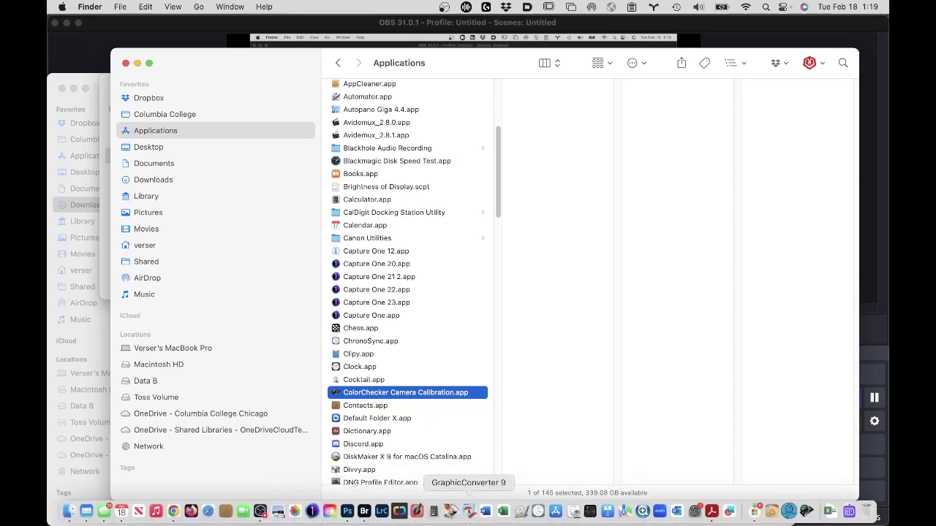
pyautogui.press('super+o')
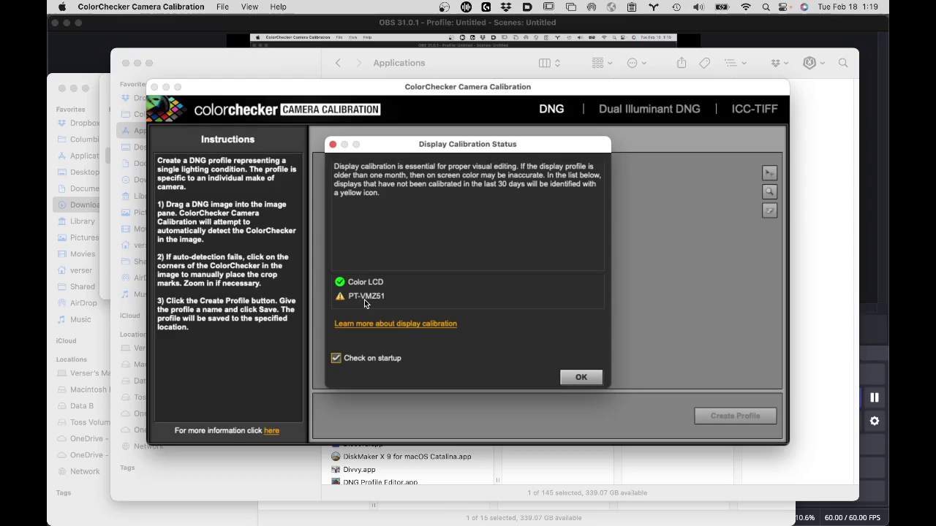
pyautogui.click(579, 379)
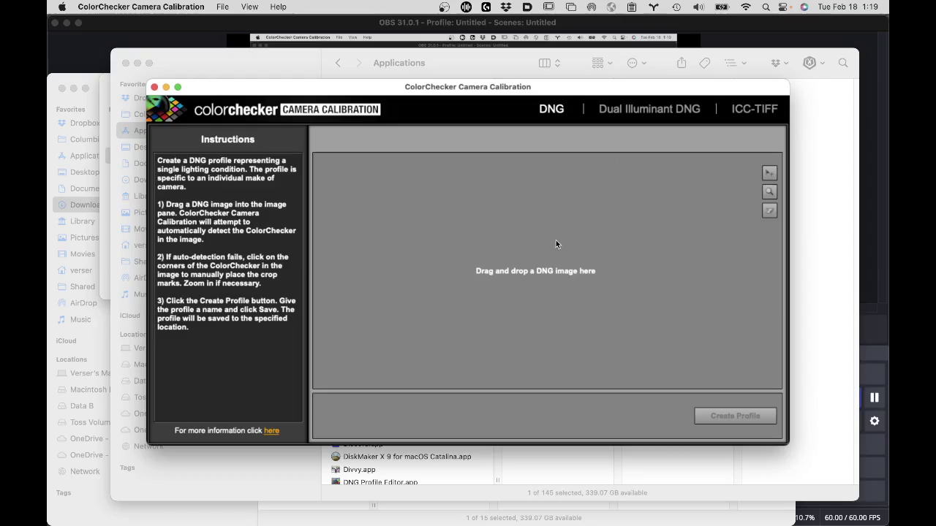
pyautogui.click(223, 6)
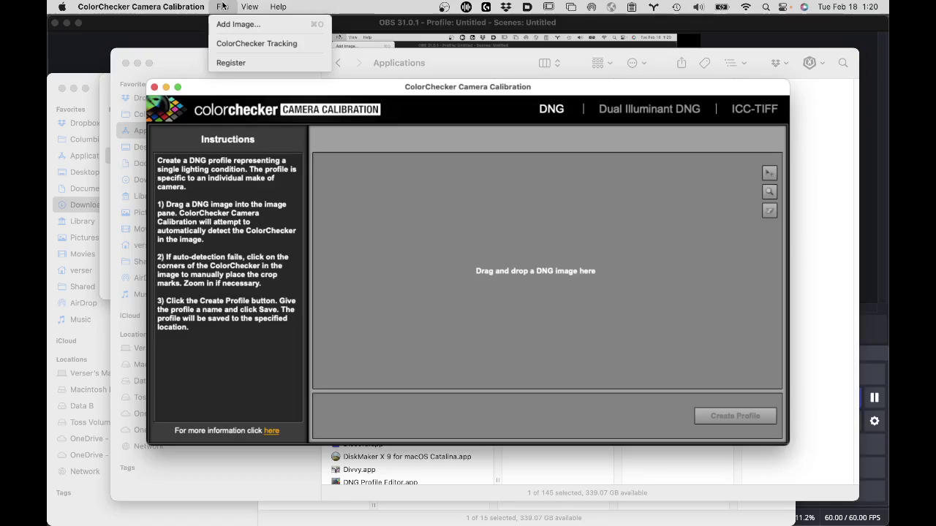
pyautogui.click(237, 25)
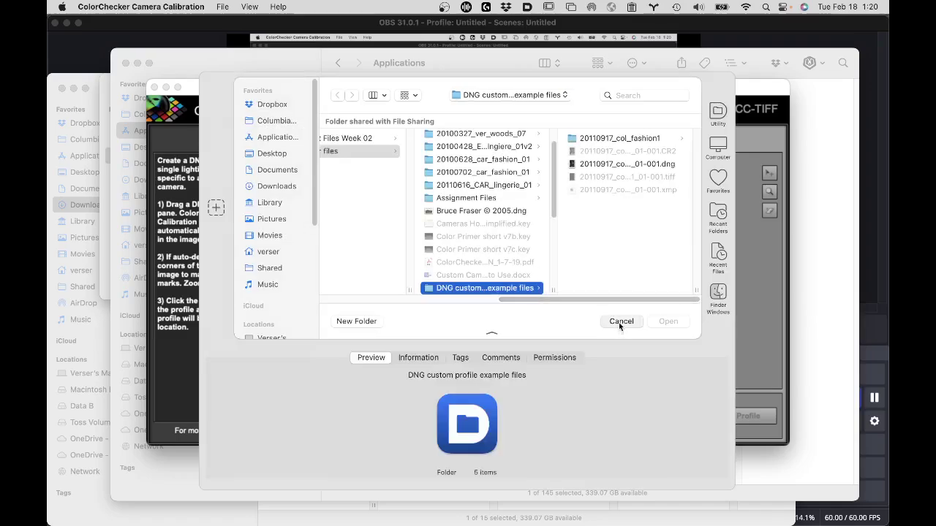
pyautogui.click(618, 322)
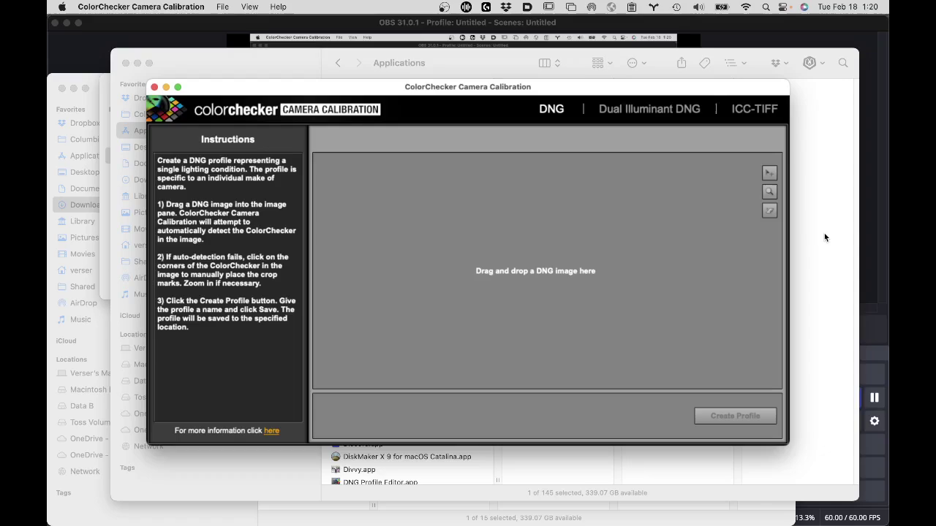
# - Quit ColorChecker Camera Calibration and open 20100702_car_fashion_02_001.cr2 from the Capture-20100702_car_fashion_02 folder in Photoshop's Camera Raw
pyautogui.press('super+q')
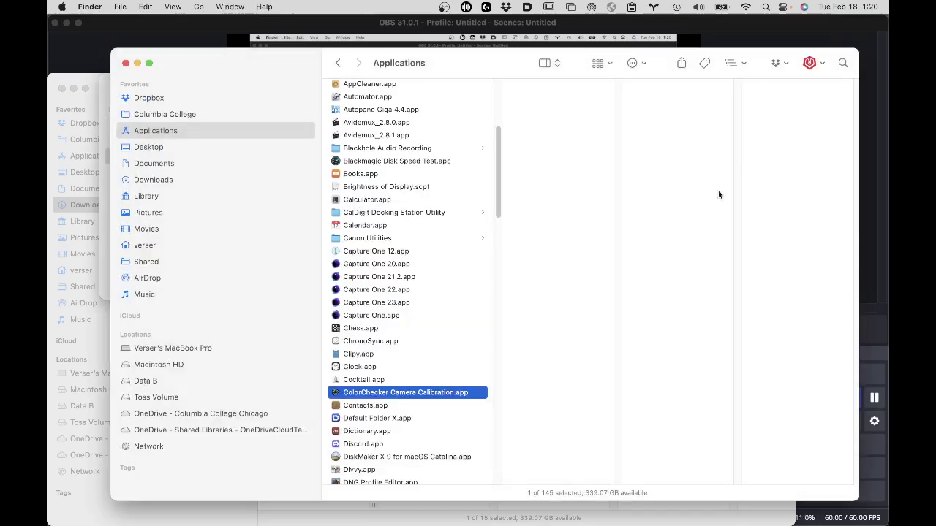
pyautogui.click(338, 64)
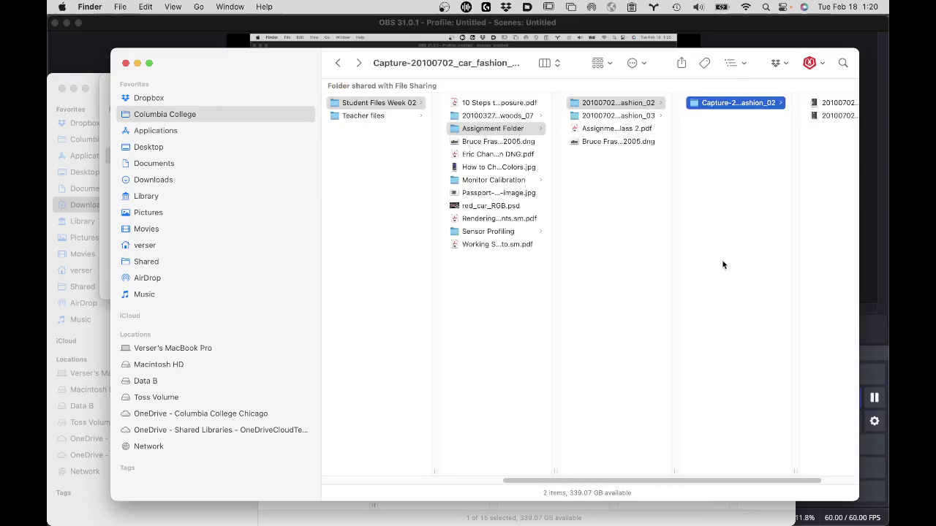
pyautogui.hscroll(3, 722, 265)
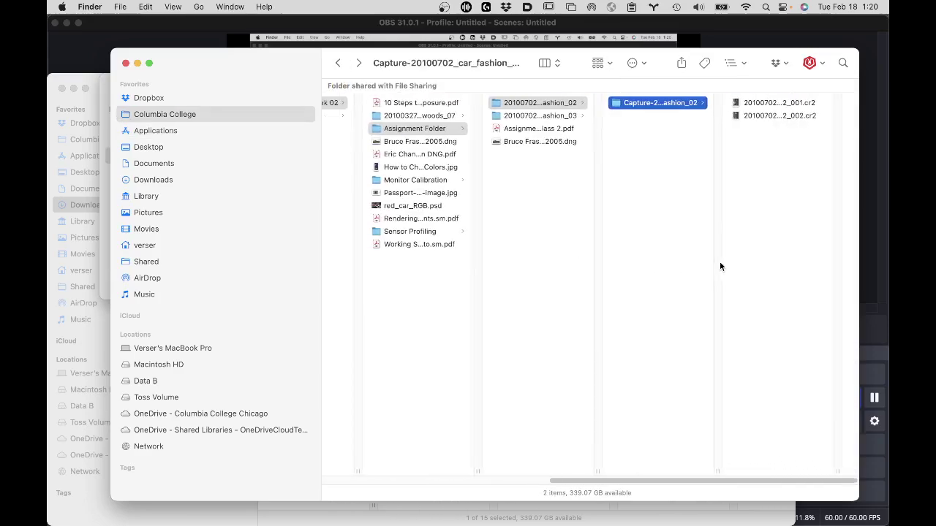
pyautogui.click(760, 104)
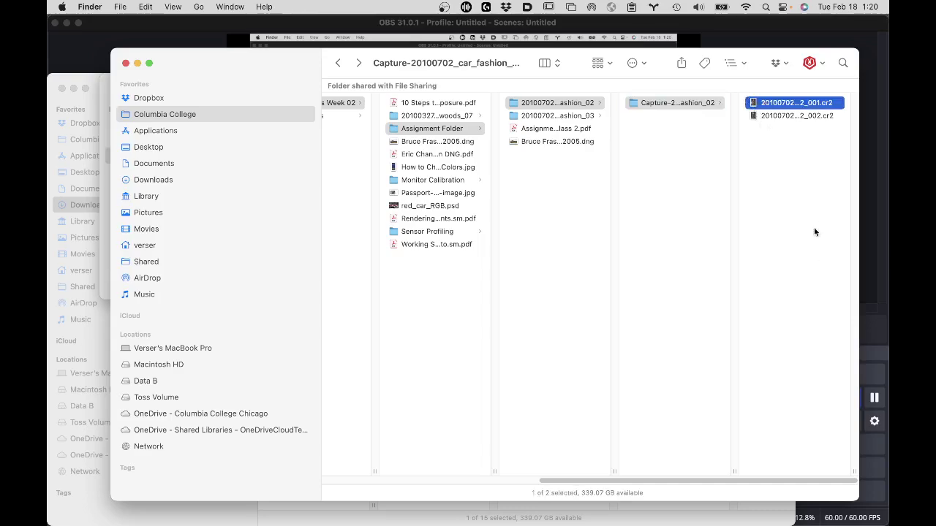
pyautogui.moveTo(752, 101); pyautogui.dragTo(351, 516)
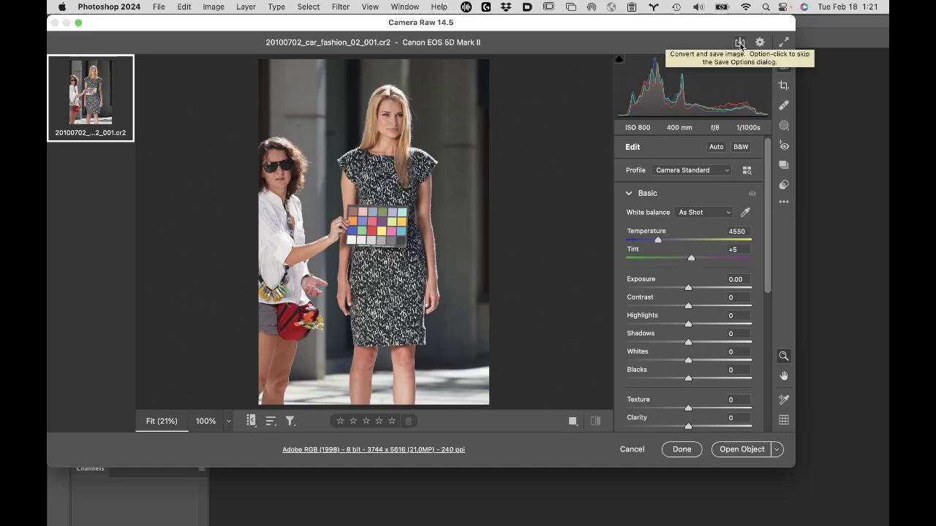
# - Save the raw image as a Digital Negative (.dng) in the same location and cancel out of Camera Raw
pyautogui.click(740, 43)
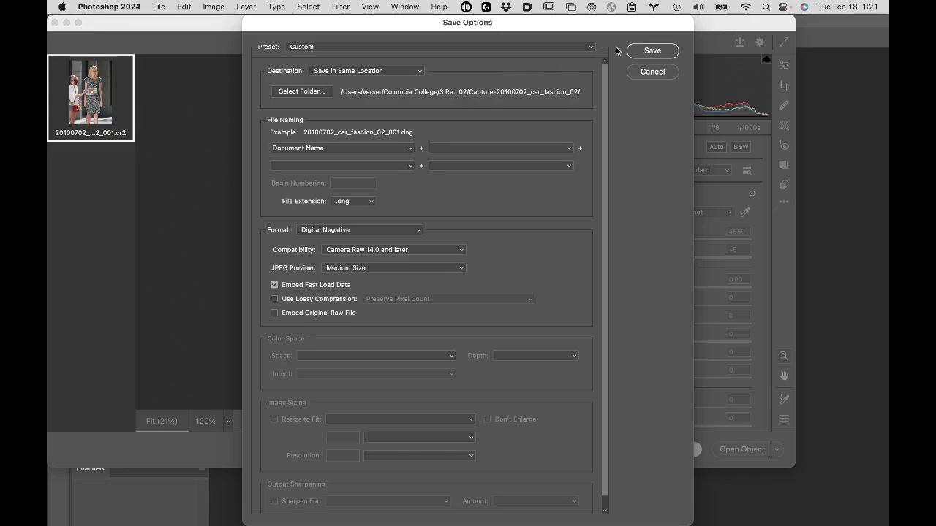
pyautogui.click(652, 50)
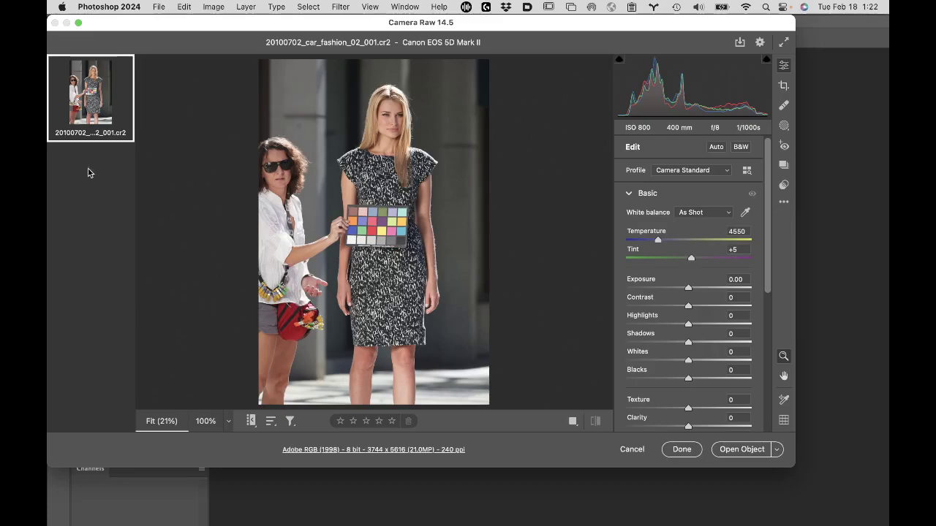
pyautogui.click(630, 449)
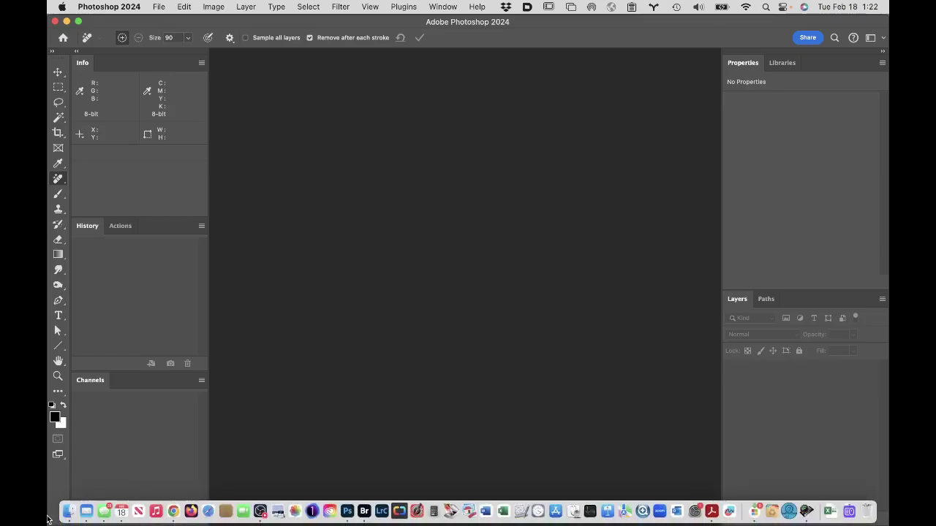
# - Switch to Finder and copy the name of the converted file 20100702_car_fashion_02_001.dng without changing it
pyautogui.click(68, 511)
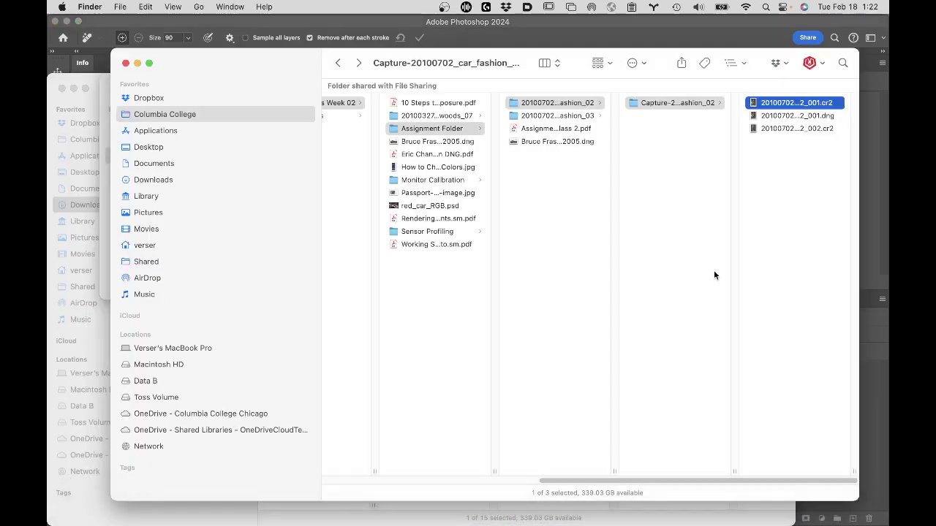
pyautogui.click(811, 117)
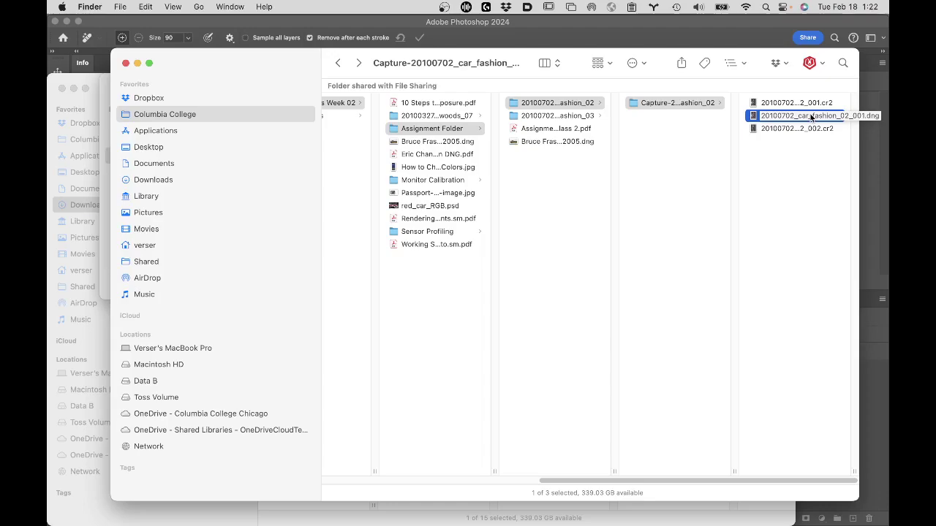
pyautogui.click(810, 117)
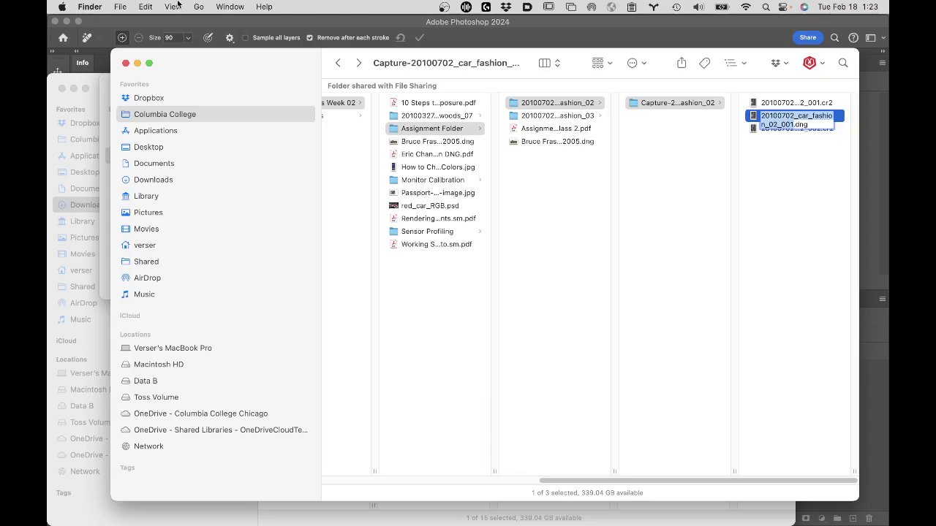
pyautogui.click(145, 7)
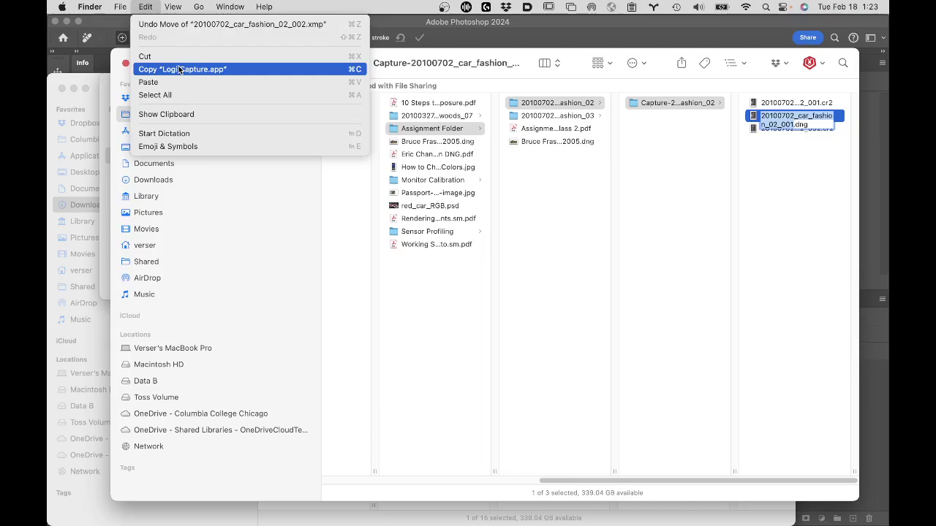
pyautogui.press('Escape')
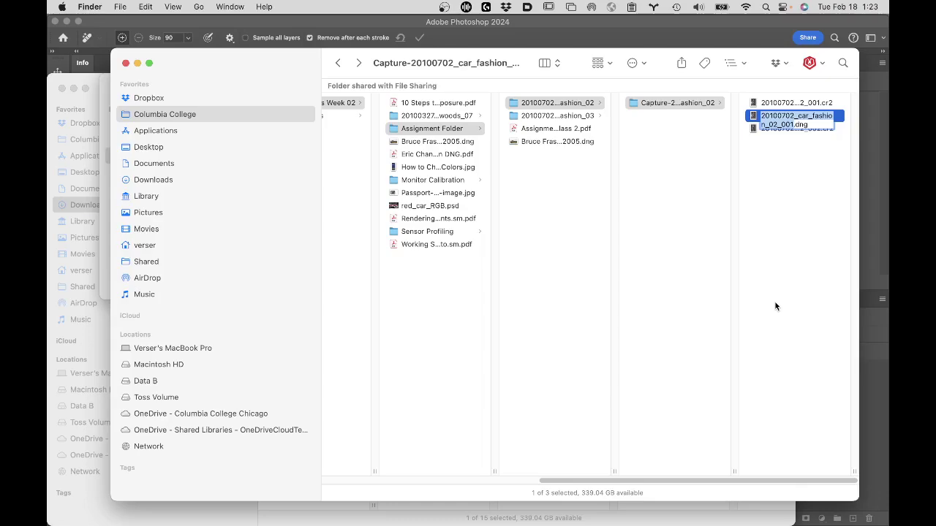
pyautogui.click(816, 212)
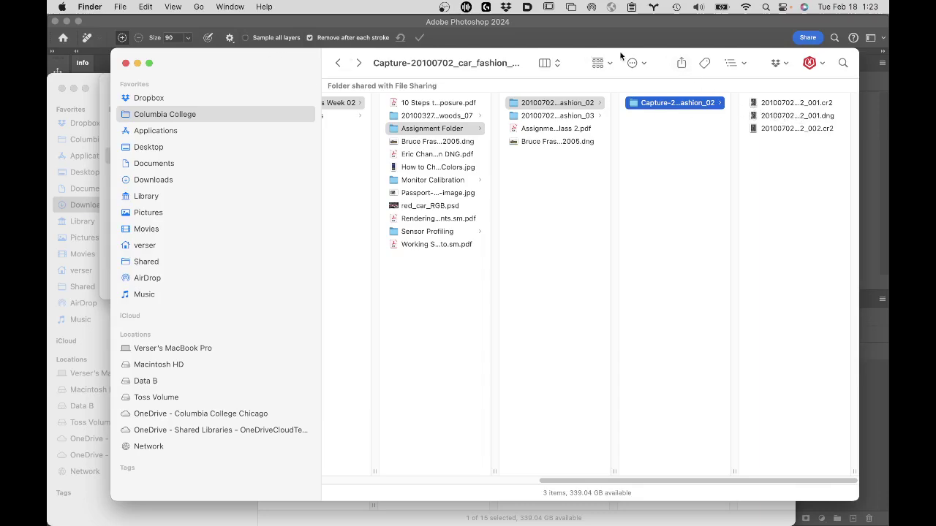
# - Move the capture folder's window aside and close the extra Applications and Downloads windows behind it
pyautogui.moveTo(198, 66); pyautogui.dragTo(299, 163)
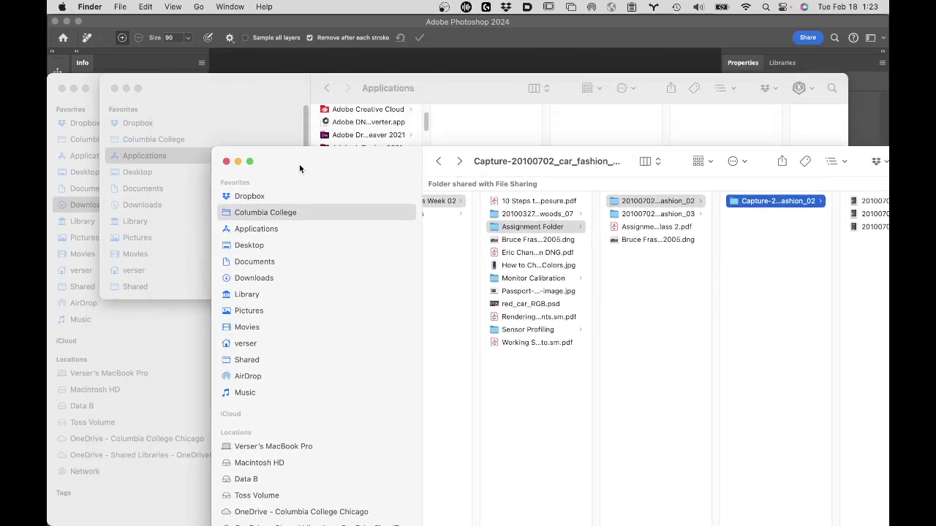
pyautogui.click(115, 88)
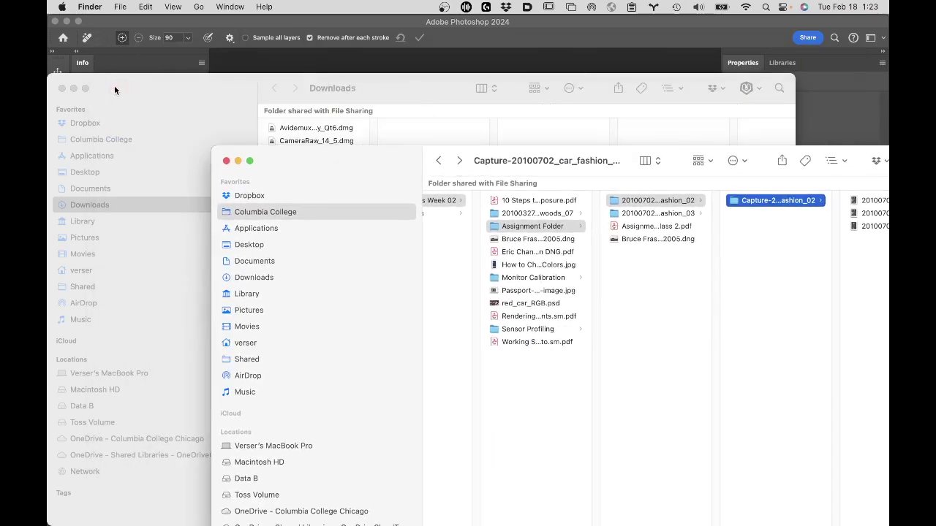
pyautogui.click(61, 88)
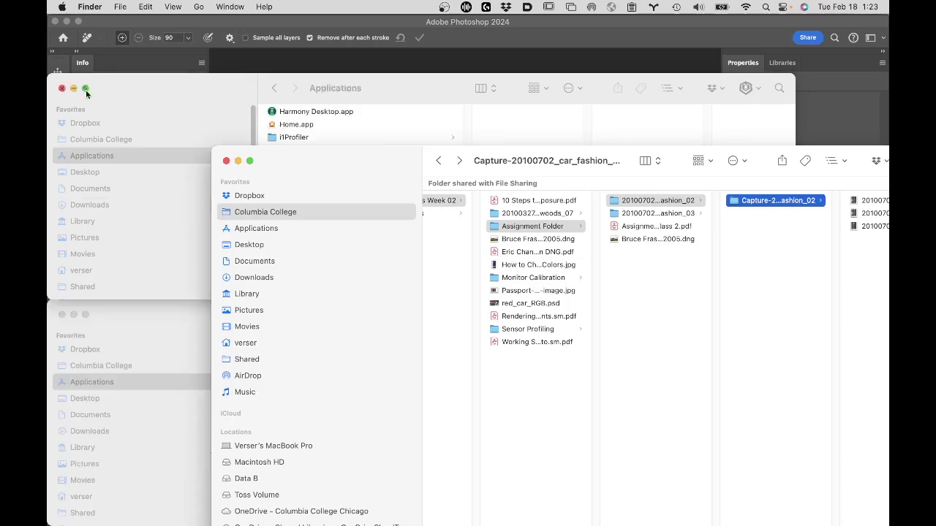
pyautogui.click(62, 88)
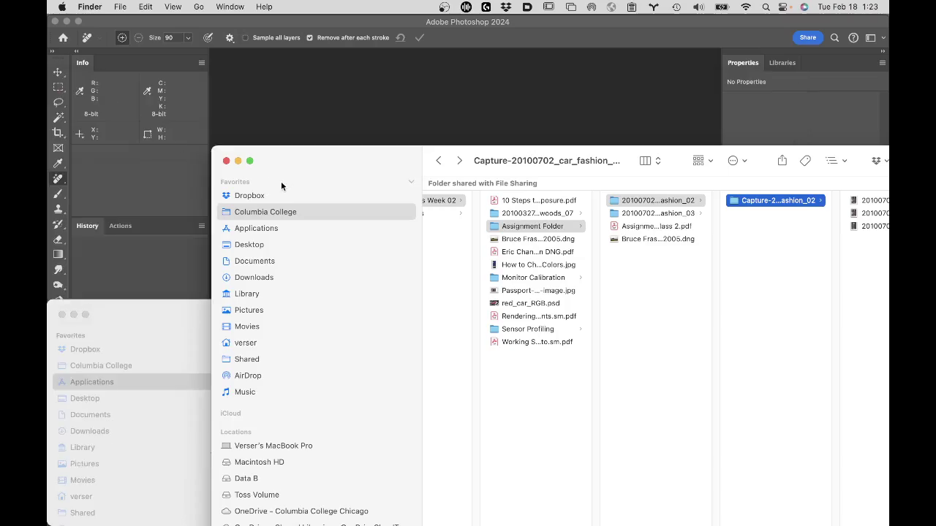
# - Open ColorChecker Camera Calibration and load 20100702_car_fashion_02_001.dng from the capture folder into its DNG image pane
pyautogui.moveTo(556, 511)
pyautogui.click(806, 511)
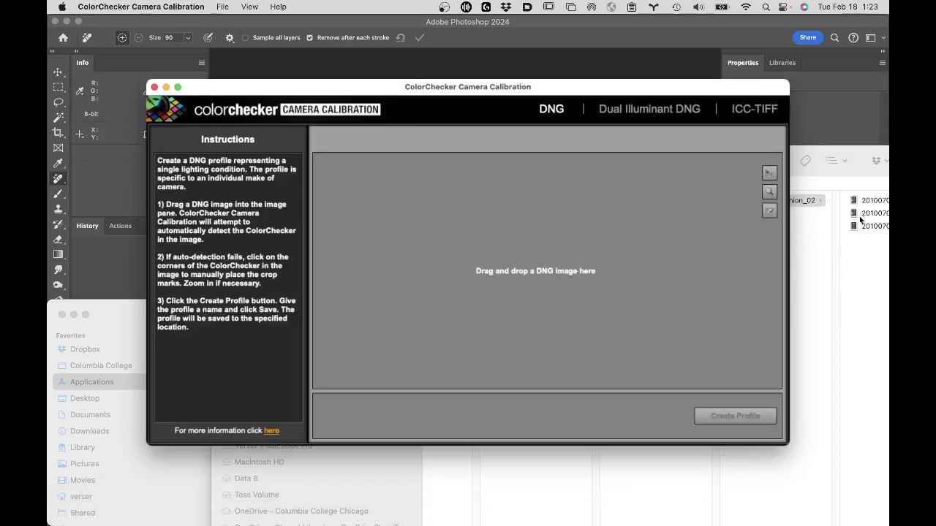
pyautogui.click(862, 258)
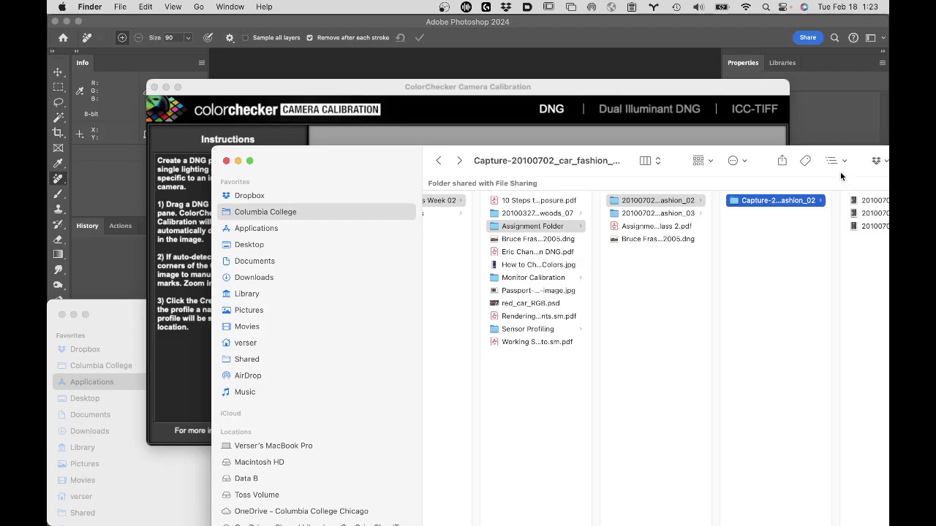
pyautogui.moveTo(841, 175); pyautogui.dragTo(676, 221)
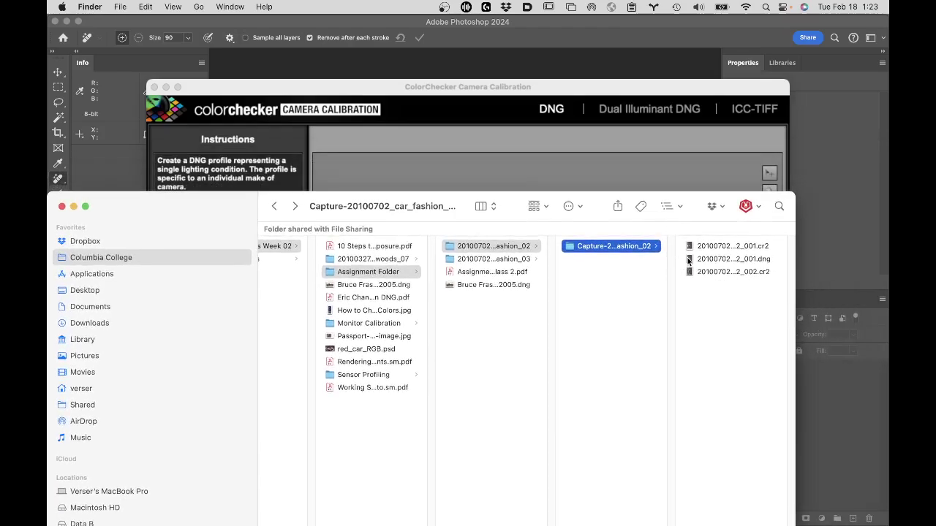
pyautogui.moveTo(687, 260); pyautogui.dragTo(571, 173)
pyautogui.click(547, 87)
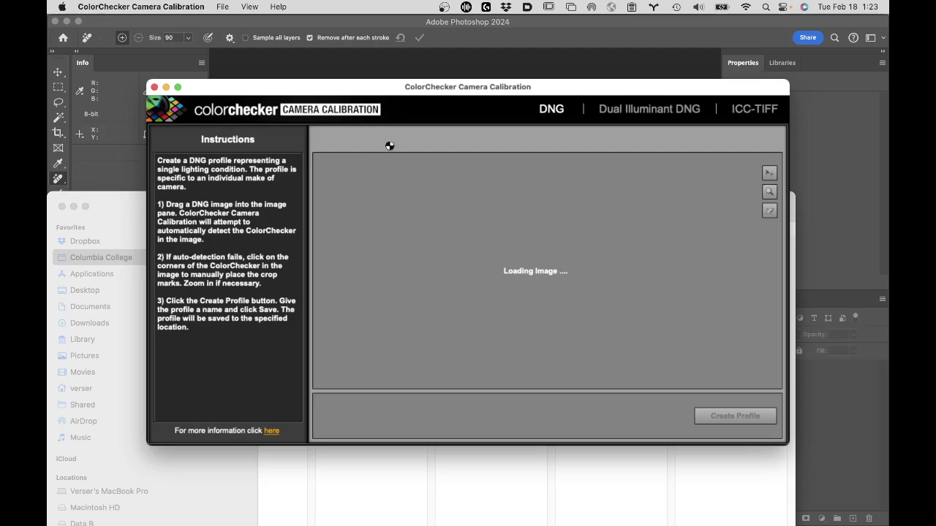
pyautogui.click(221, 7)
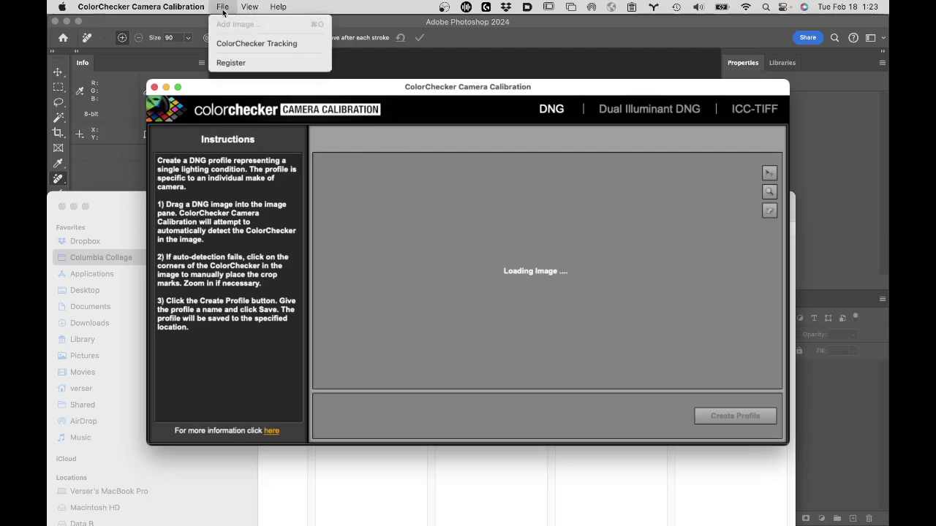
pyautogui.click(227, 6)
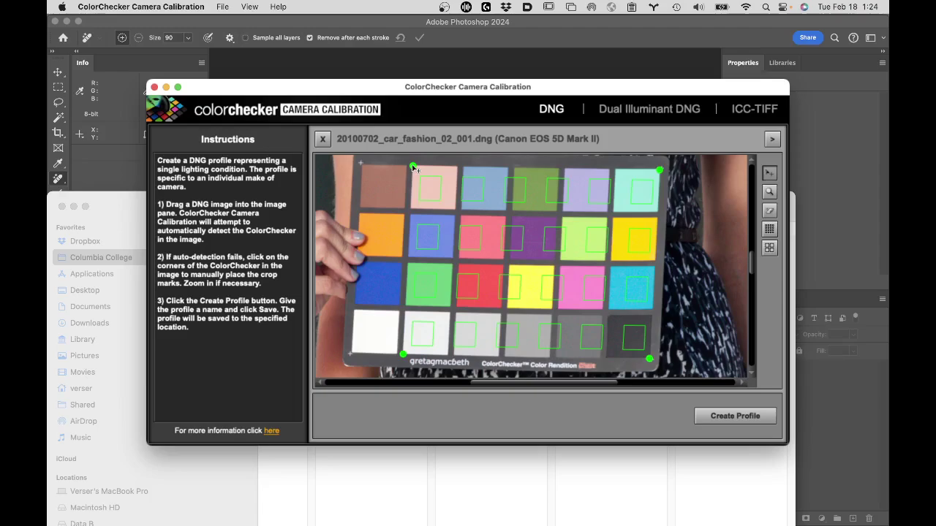
# - Align the two misplaced corner markers with the chart's brown-patch and white-patch corners so the sampling squares sit inside the color patches
pyautogui.click(771, 174)
pyautogui.moveTo(413, 166); pyautogui.dragTo(369, 160)
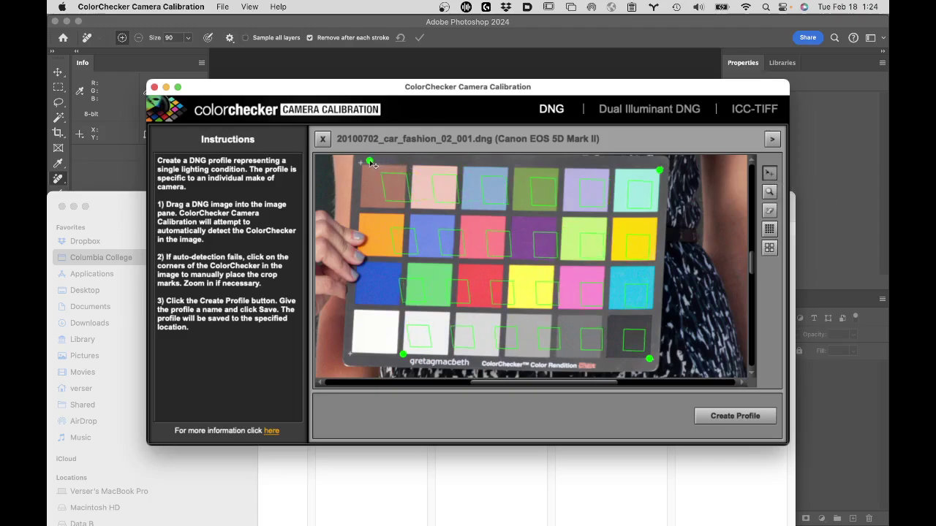
pyautogui.moveTo(403, 354)
pyautogui.mouseDown()
pyautogui.moveTo(361, 347)
pyautogui.moveTo(354, 355)
pyautogui.mouseUp()
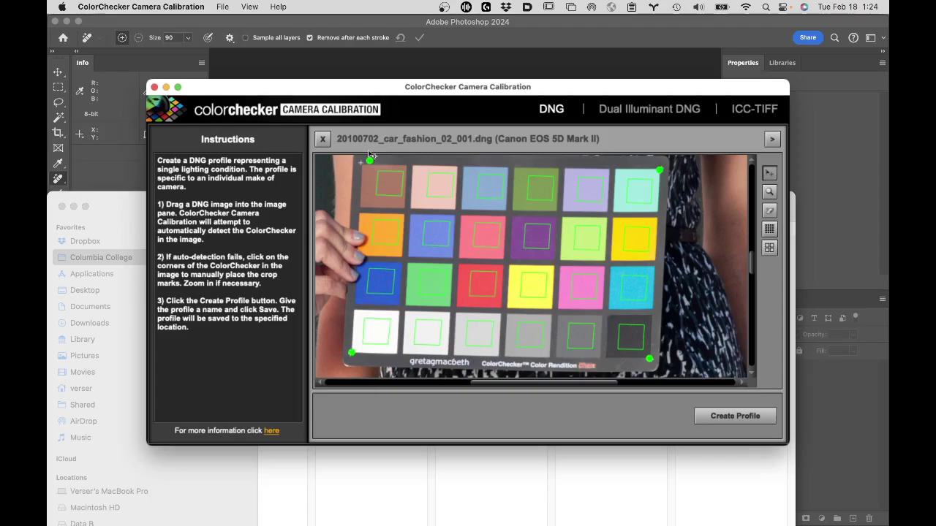
pyautogui.moveTo(372, 165); pyautogui.dragTo(369, 166)
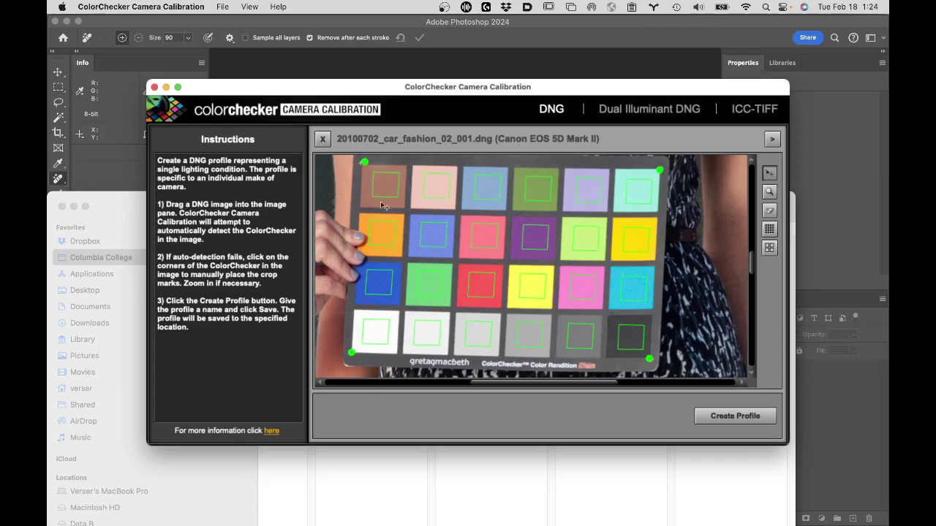
pyautogui.moveTo(353, 353); pyautogui.dragTo(354, 353)
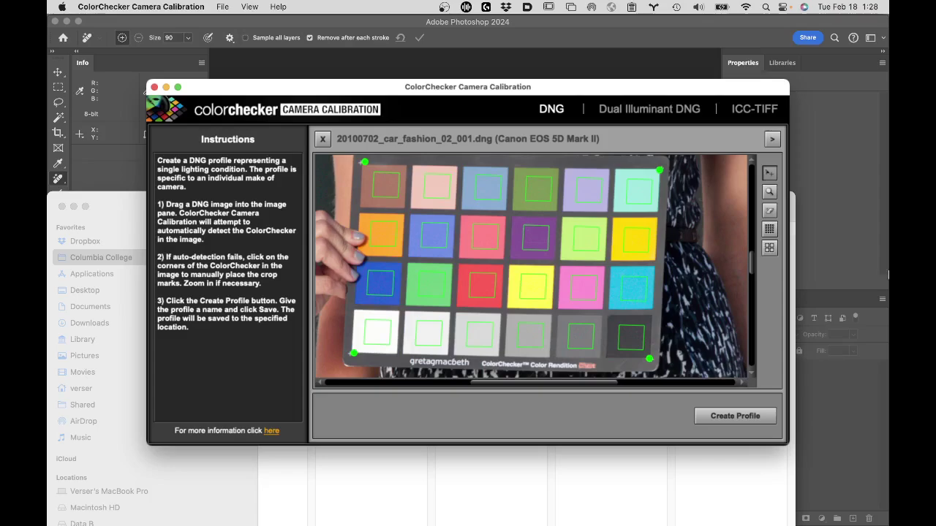
# - Start creating the camera profile and paste the copied name 20100702_car_fashion_02_001 as its file name
pyautogui.click(737, 420)
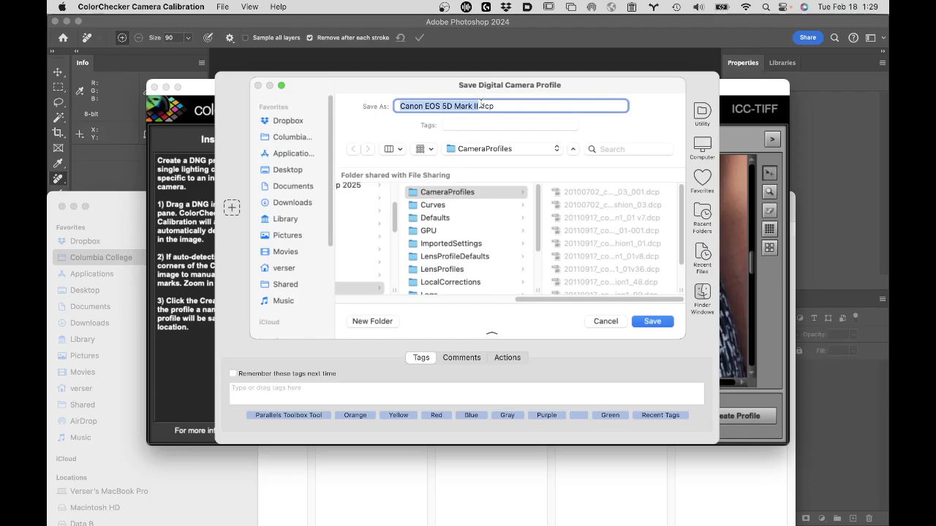
pyautogui.write('20100702_car_fashion_02_001')
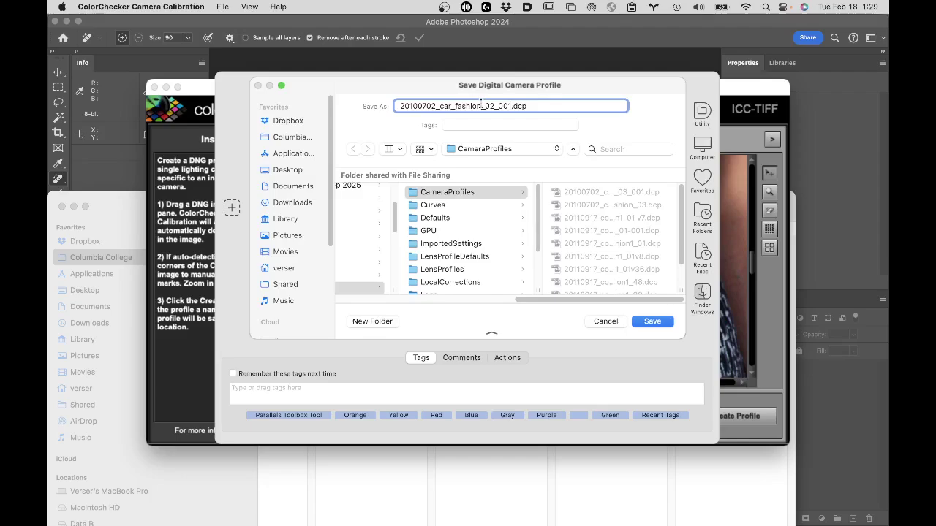
pyautogui.press('super+z')
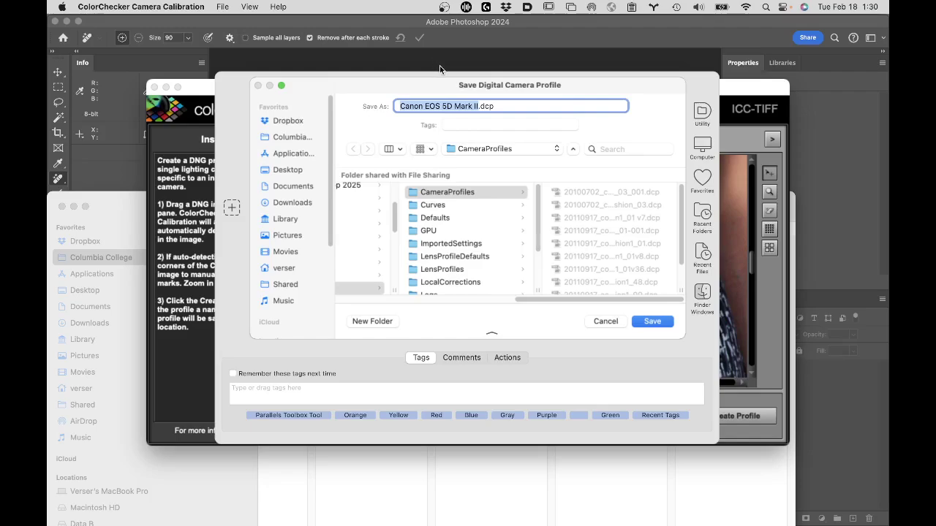
pyautogui.rightClick(465, 108)
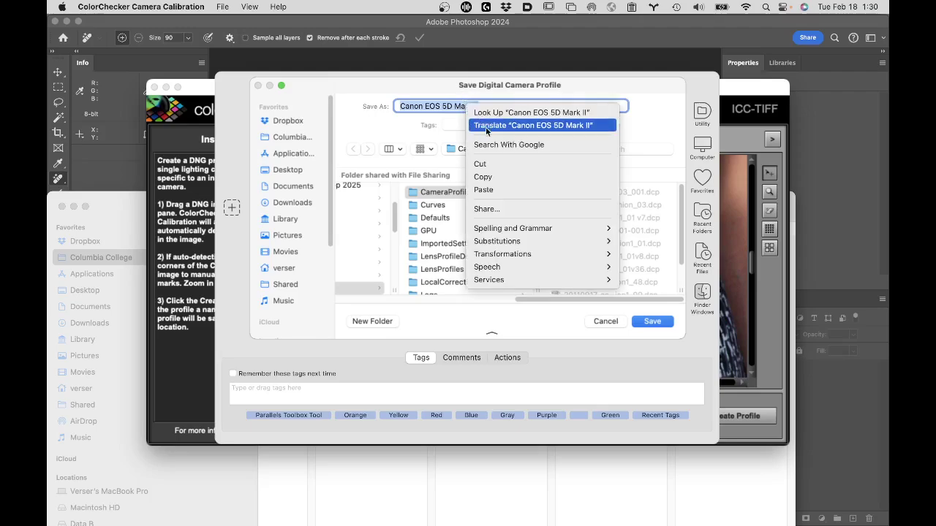
pyautogui.click(508, 189)
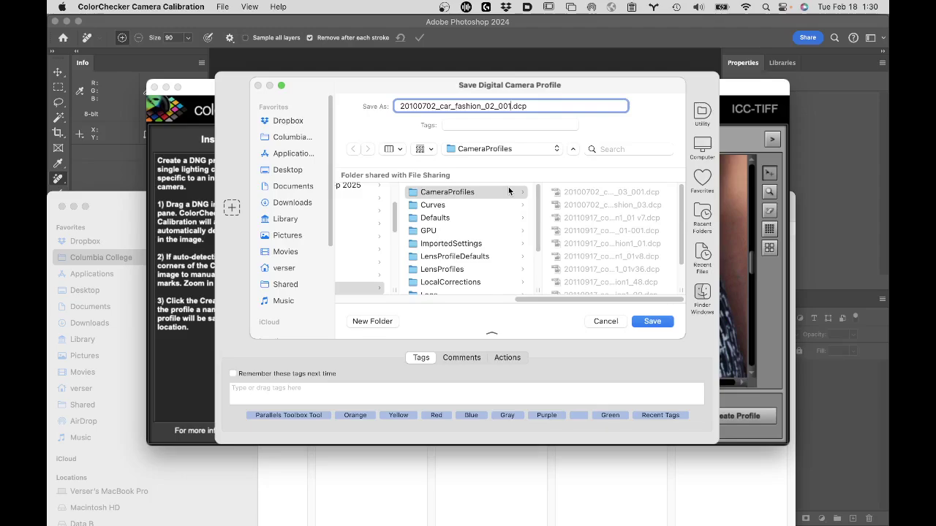
# - Shorten the profile name to 20100702_car_fashion_02, save it in the CameraProfiles folder, and quit ColorChecker Camera Calibration
pyautogui.press('BackSpace')
pyautogui.press('BackSpace')
pyautogui.press('BackSpace')
pyautogui.press('BackSpace')
pyautogui.click(652, 321)
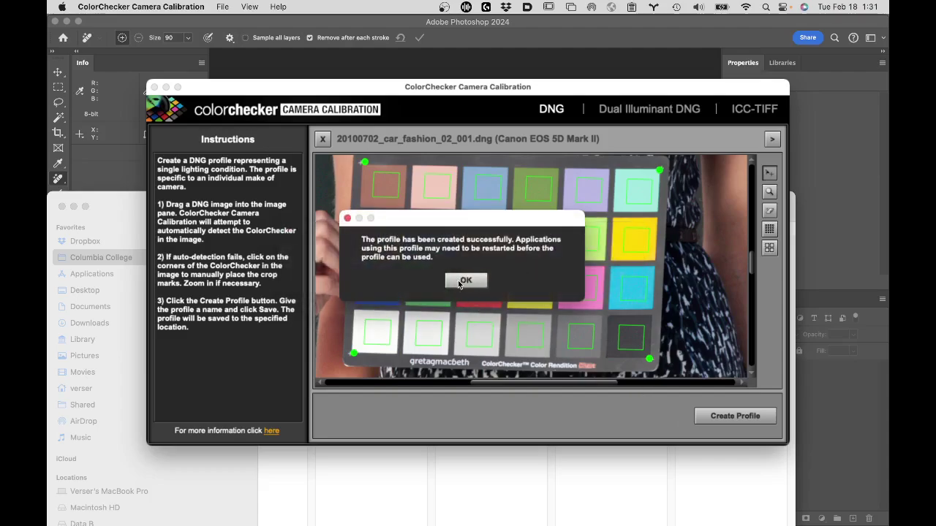
pyautogui.click(466, 282)
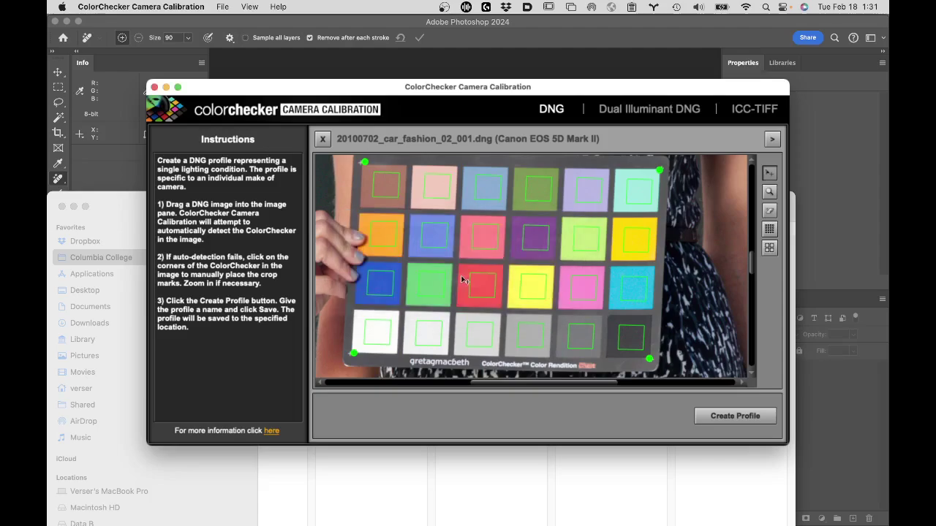
pyautogui.click(129, 5)
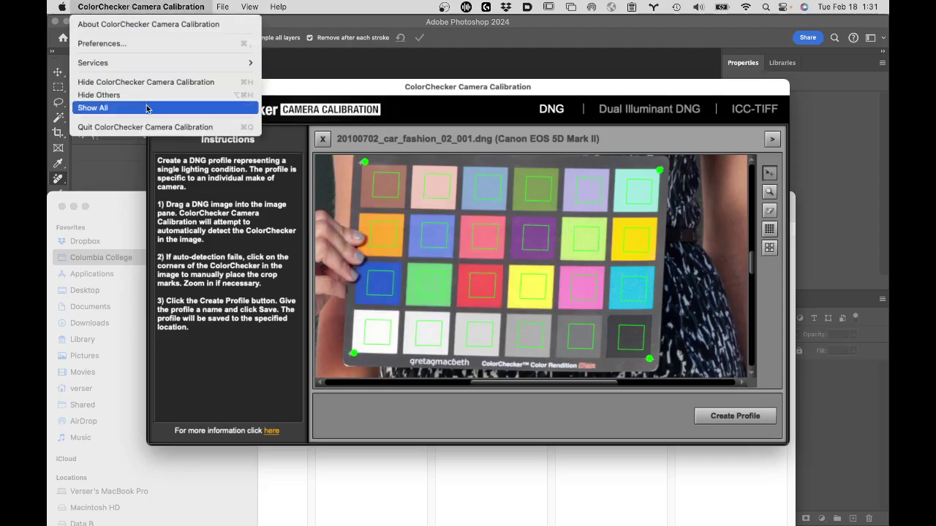
pyautogui.click(150, 127)
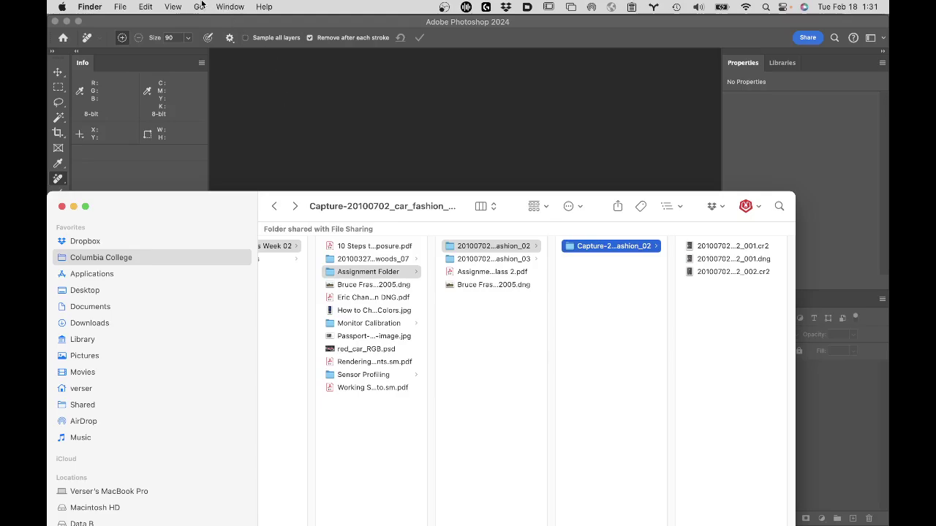
# - Open the hidden user Library folder in Finder
pyautogui.moveTo(122, 515)
pyautogui.click(199, 6)
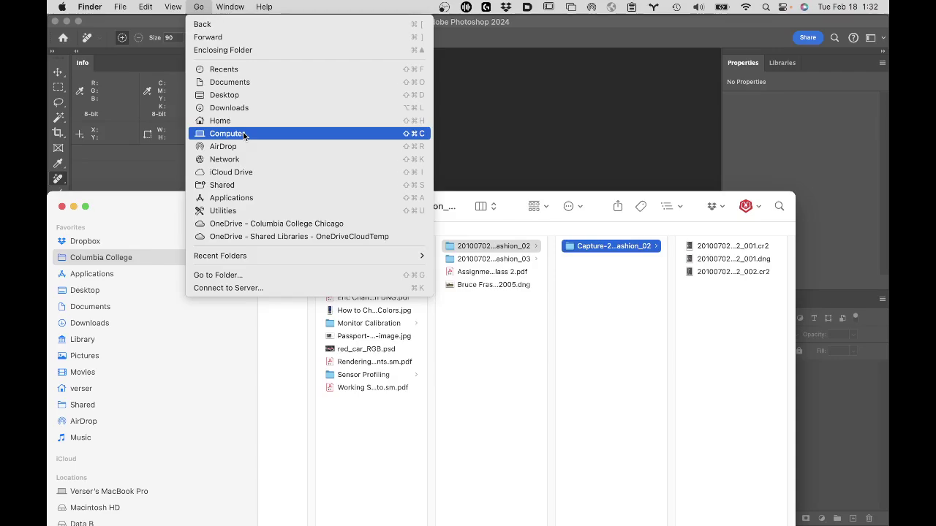
pyautogui.press('shift')
pyautogui.press('alt')
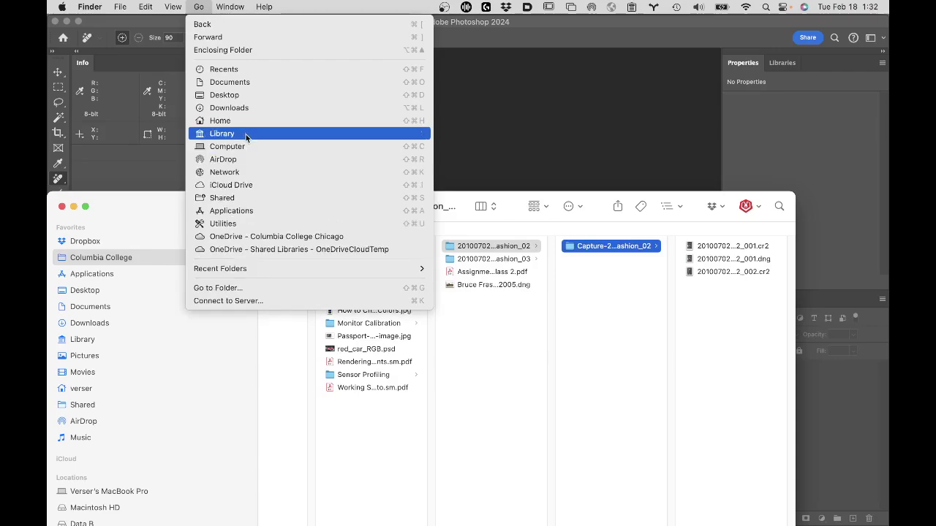
pyautogui.click(245, 134)
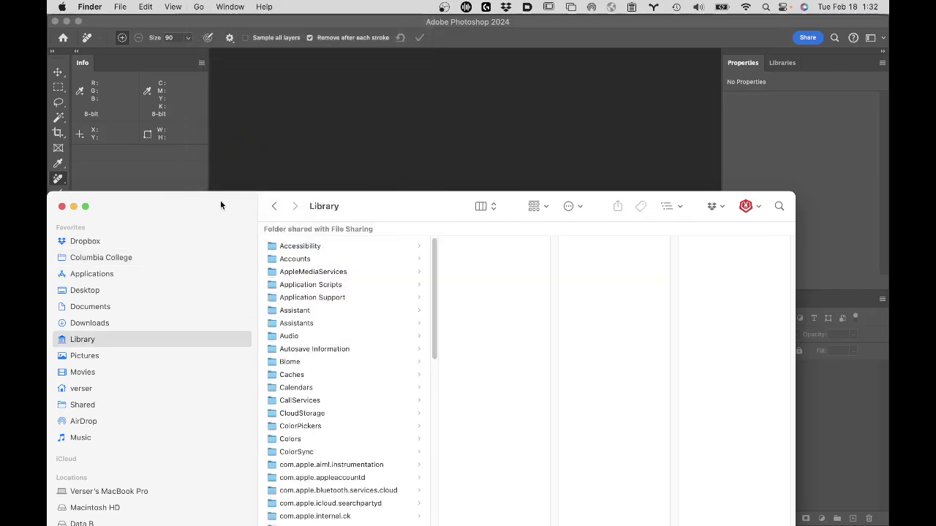
# - Move the Library window up, place the Library folder among the sidebar Favorites, and bring the Applications window forward
pyautogui.moveTo(220, 201); pyautogui.dragTo(283, 48)
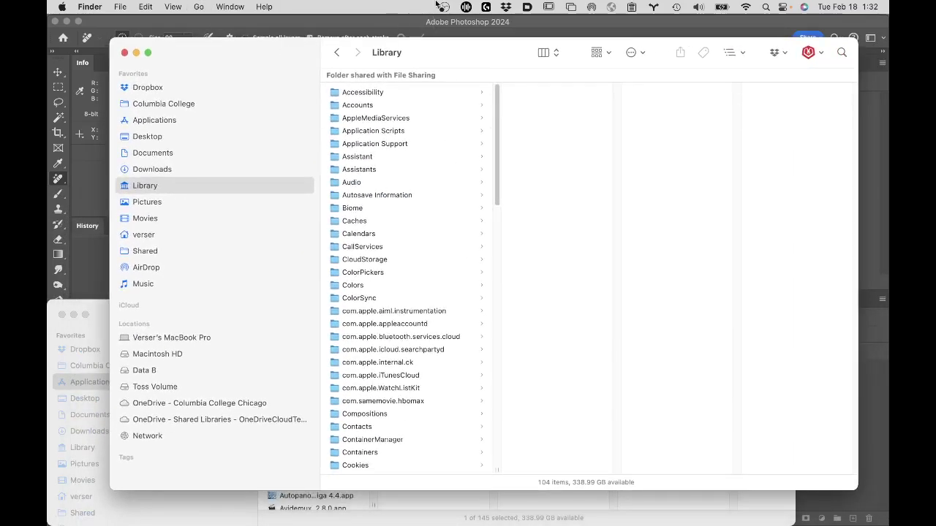
pyautogui.moveTo(379, 54)
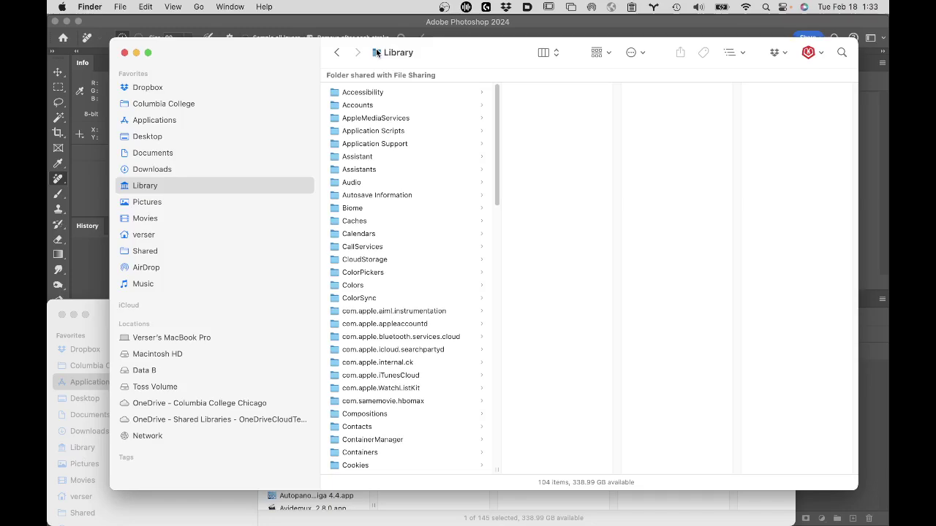
pyautogui.moveTo(377, 53); pyautogui.dragTo(155, 184)
pyautogui.click(101, 317)
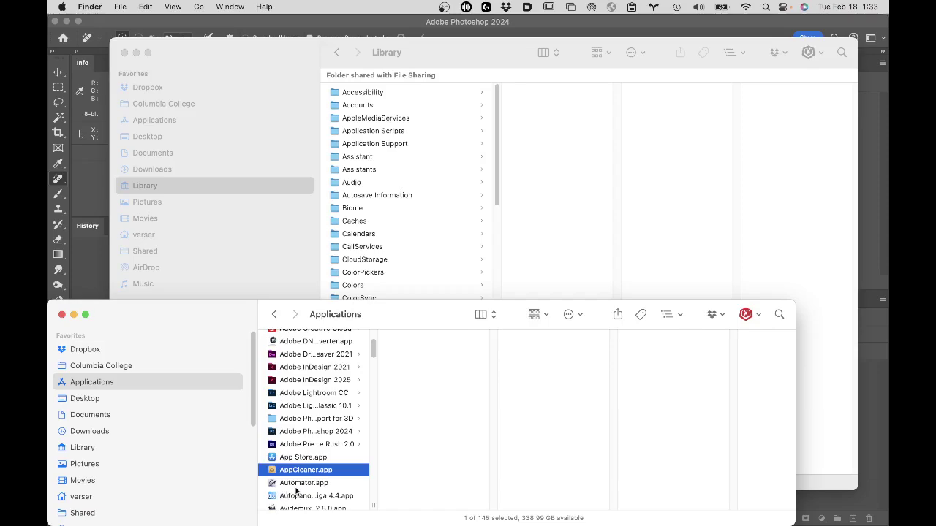
# - Switch to Chrome, open the Session 2 Resources page from the course modules, and look through its readings, videos and support links
pyautogui.moveTo(256, 518)
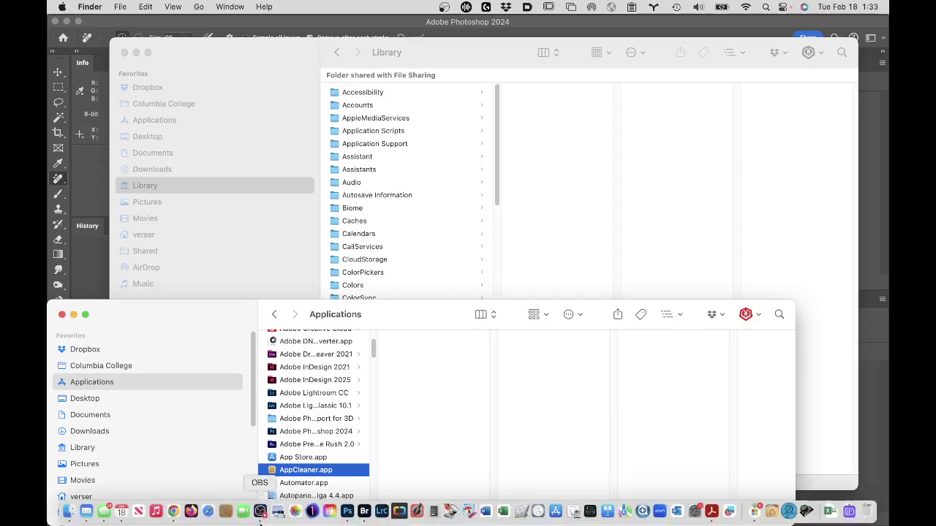
pyautogui.click(173, 511)
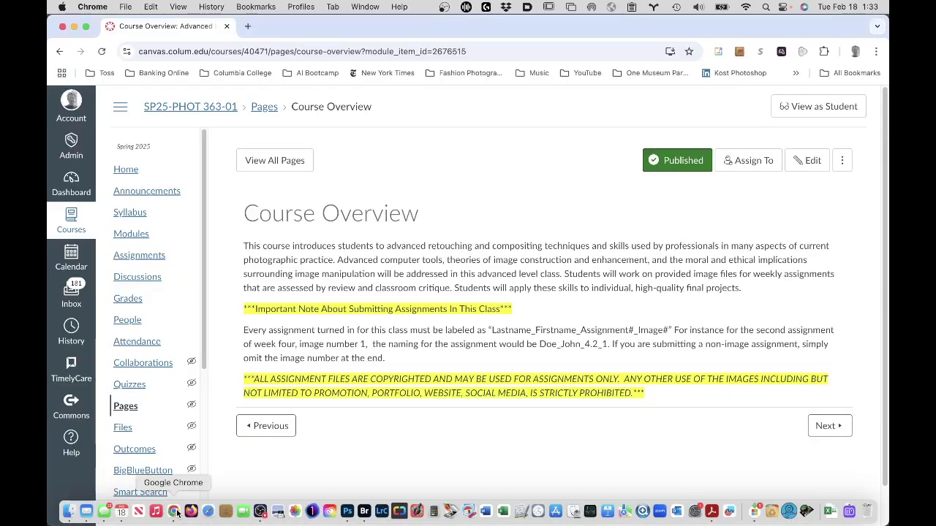
pyautogui.click(131, 236)
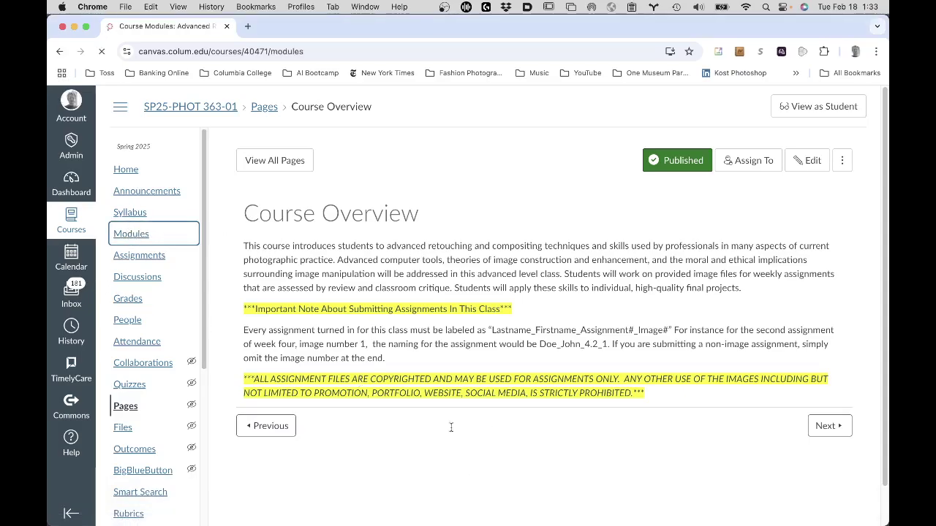
pyautogui.scroll(-6, 464, 384)
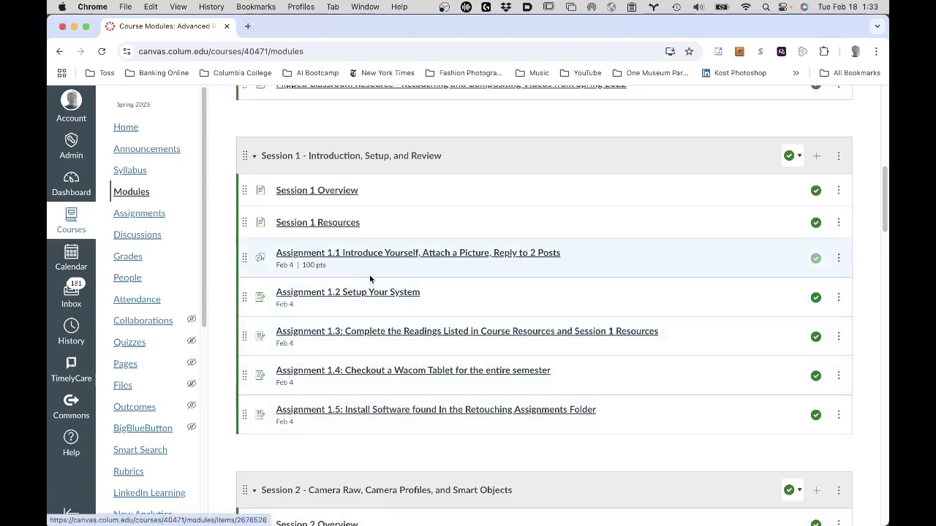
pyautogui.scroll(-5, 366, 371)
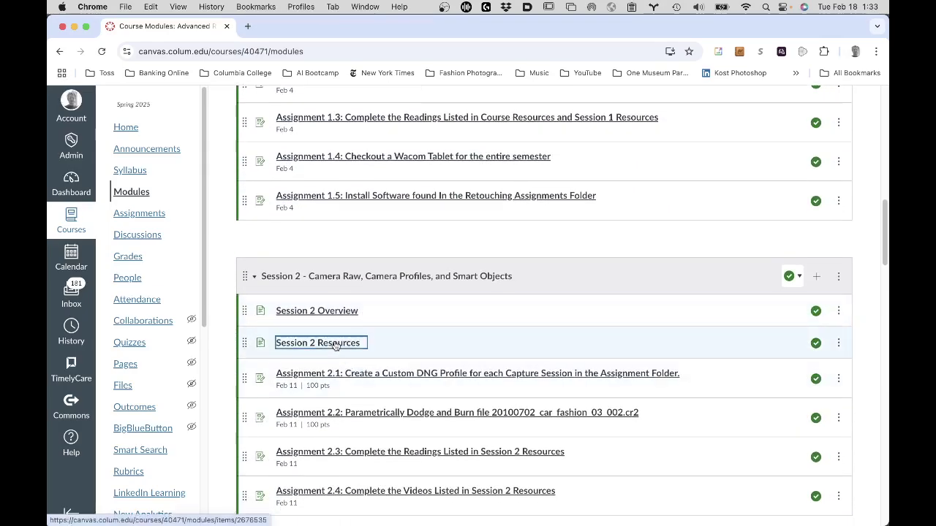
pyautogui.click(337, 344)
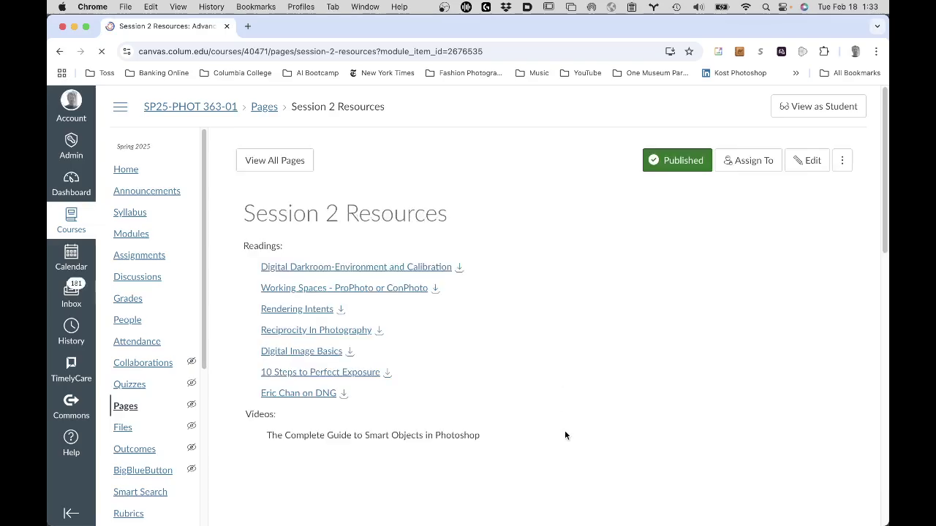
pyautogui.scroll(-3, 564, 430)
pyautogui.scroll(-10, 565, 436)
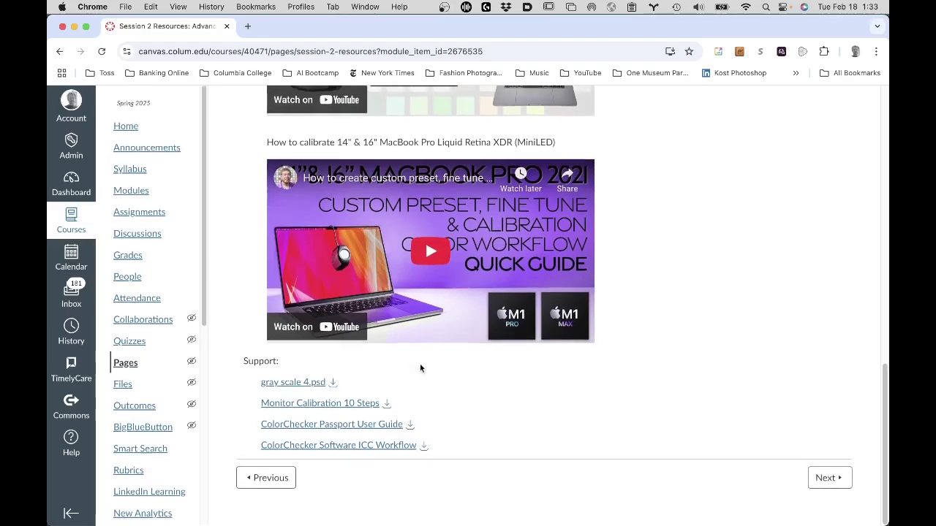
pyautogui.scroll(15, 522, 439)
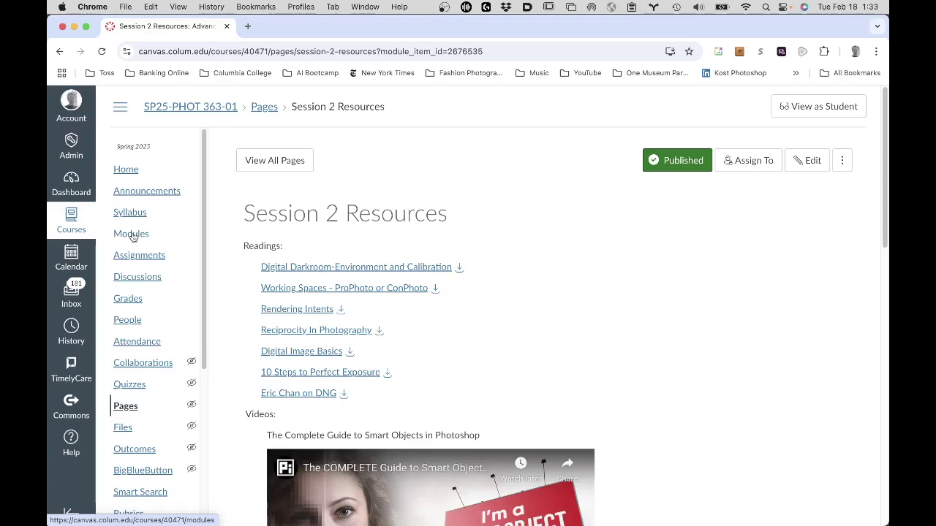
# - Open the Session 1 Resources page from the course modules and follow its Photoshop Preference Locations link
pyautogui.click(131, 234)
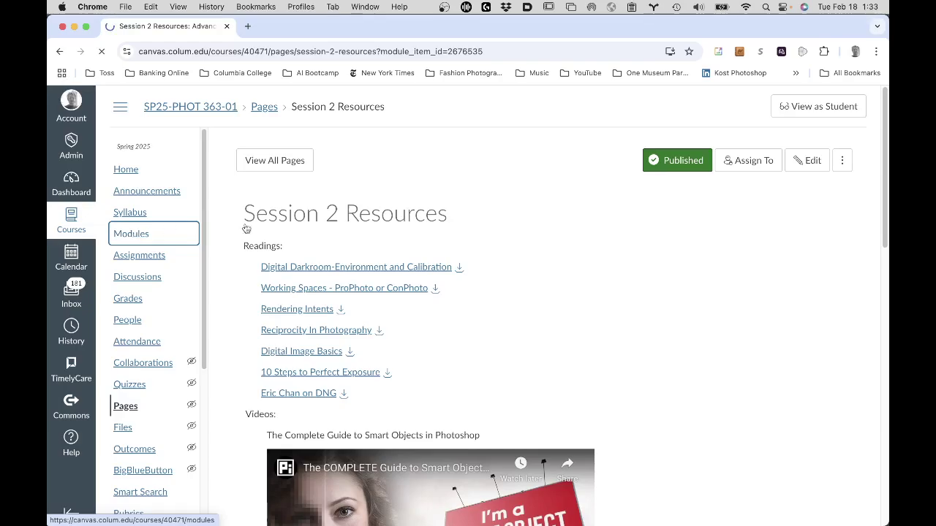
pyautogui.scroll(-10, 418, 411)
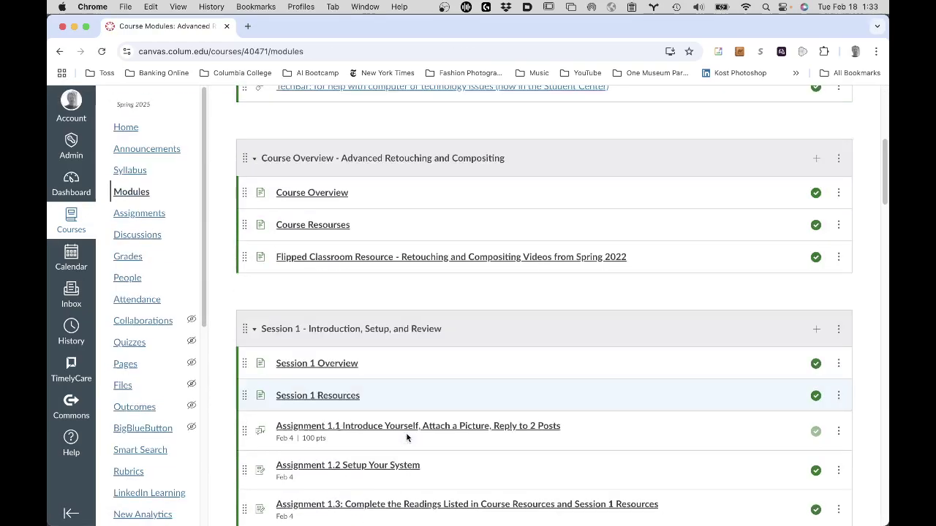
pyautogui.click(355, 370)
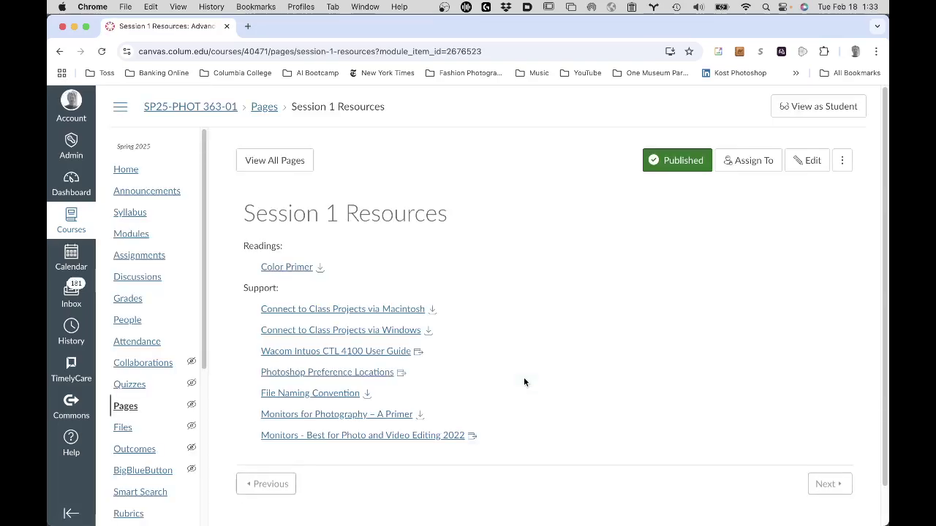
pyautogui.scroll(-1, 523, 381)
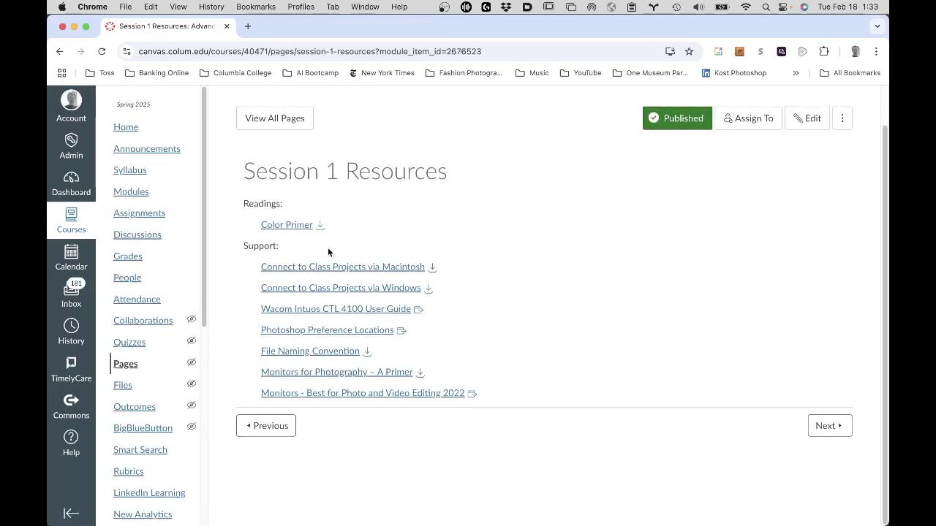
pyautogui.click(327, 333)
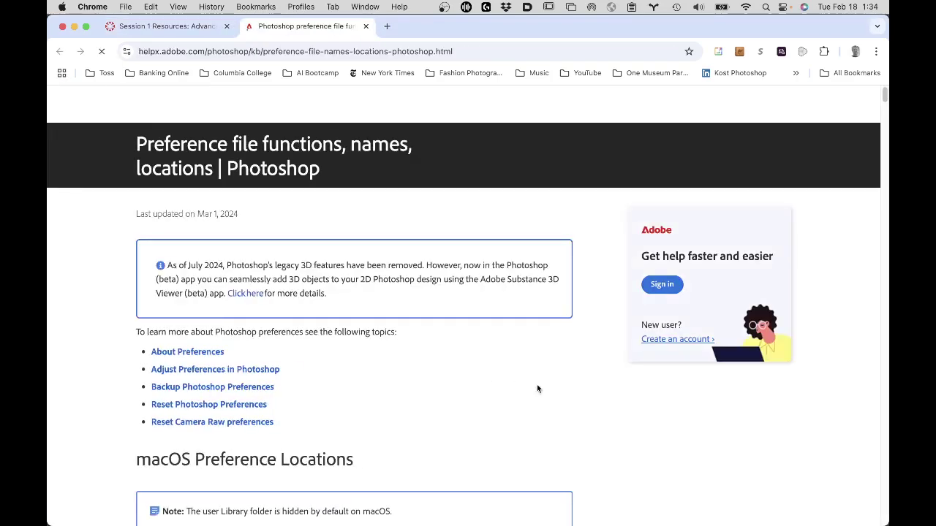
# - Examine the macOS Preference Locations table for the file names and Library paths of Photoshop's preferences
pyautogui.scroll(-5, 497, 422)
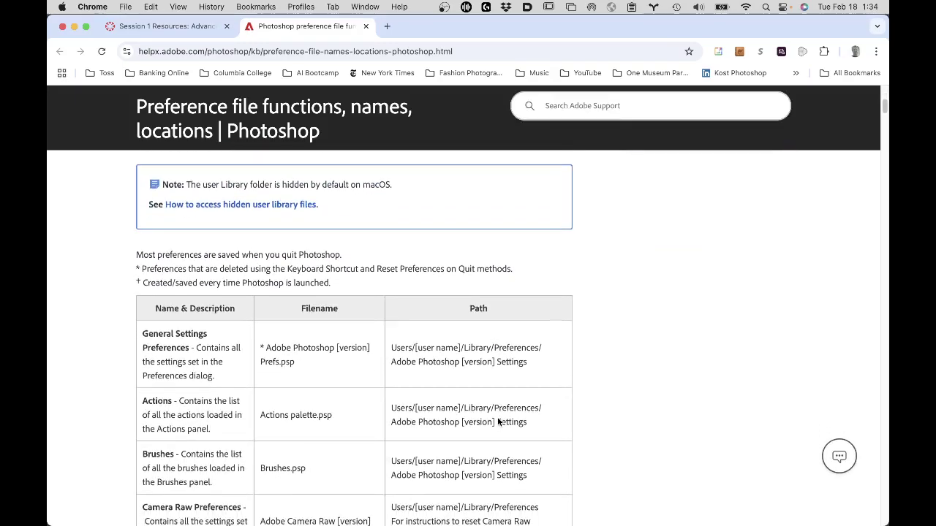
pyautogui.scroll(-1, 228, 401)
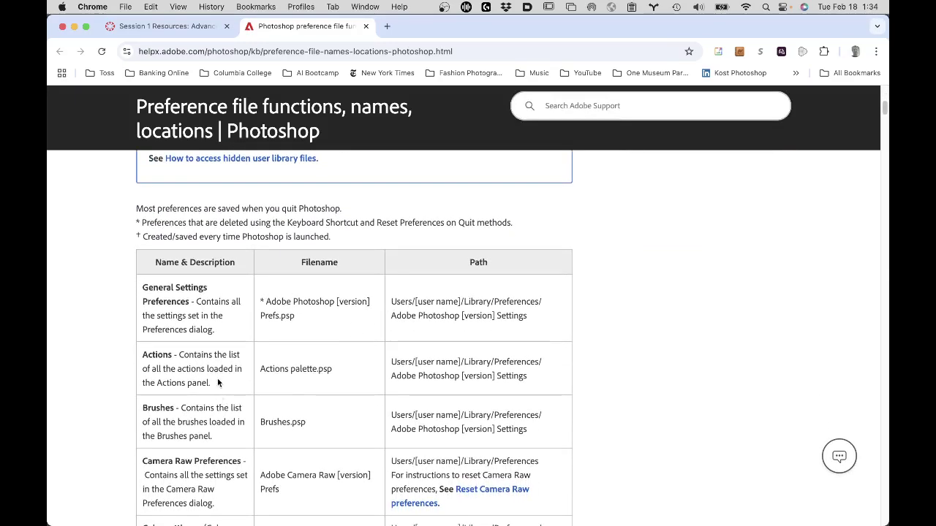
pyautogui.scroll(-3, 263, 346)
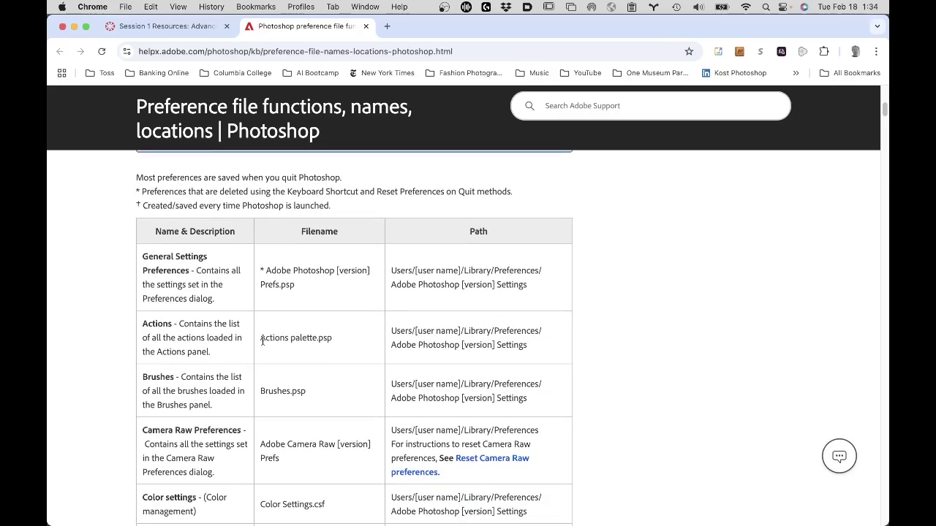
pyautogui.scroll(-3, 263, 340)
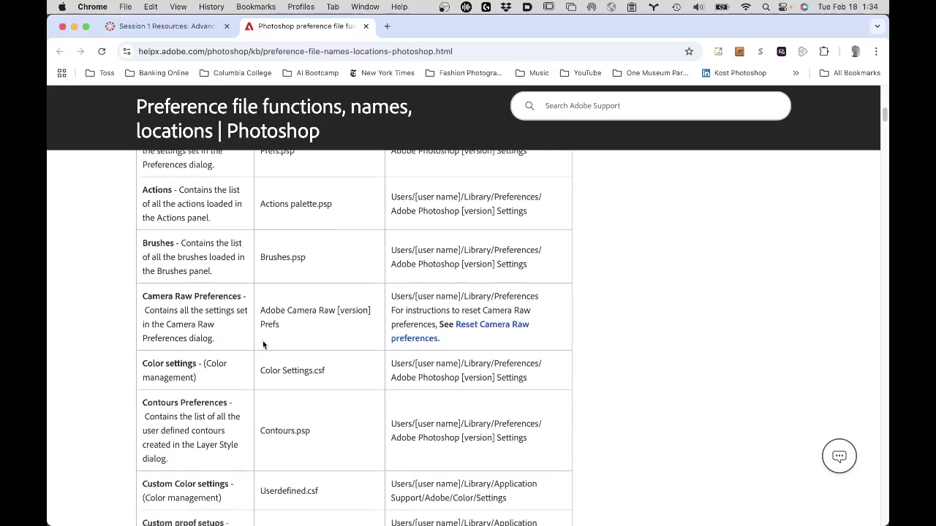
pyautogui.scroll(-3, 263, 341)
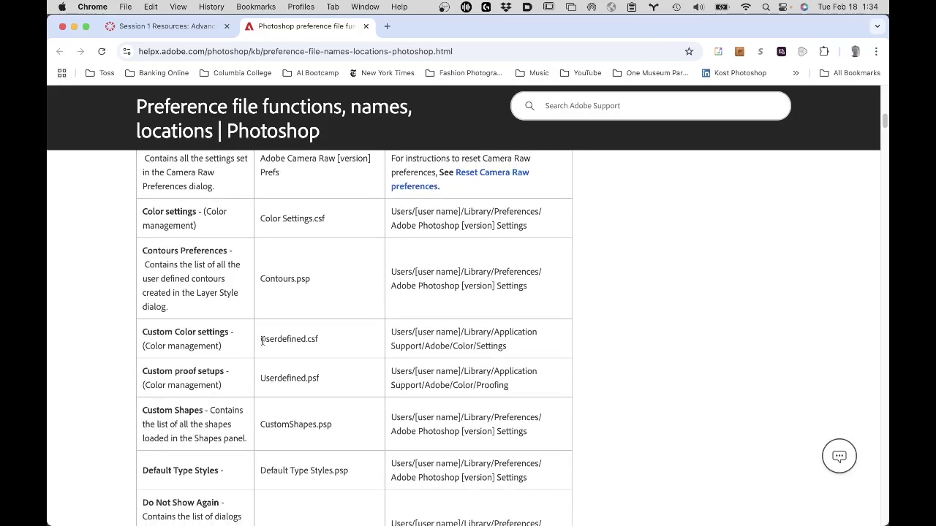
pyautogui.scroll(-5, 263, 345)
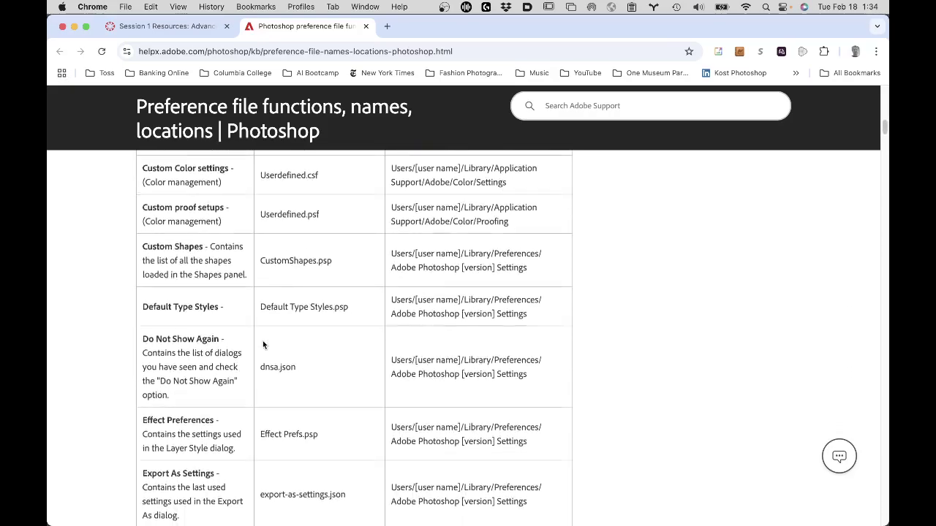
pyautogui.scroll(-6, 263, 345)
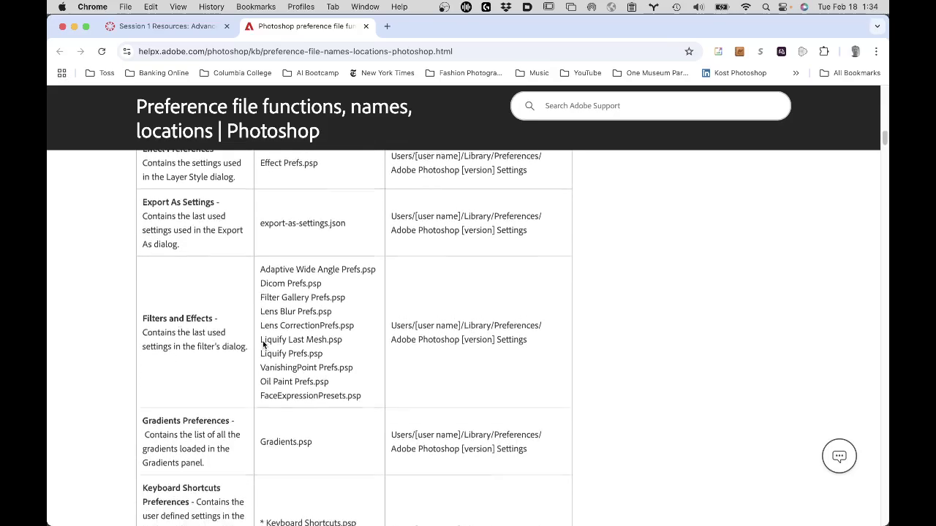
pyautogui.scroll(-5, 262, 341)
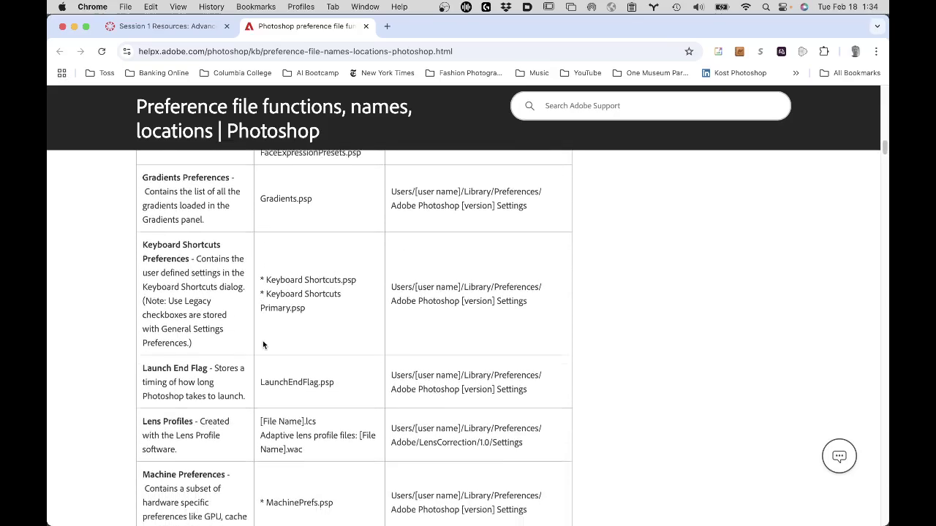
pyautogui.scroll(-5, 262, 340)
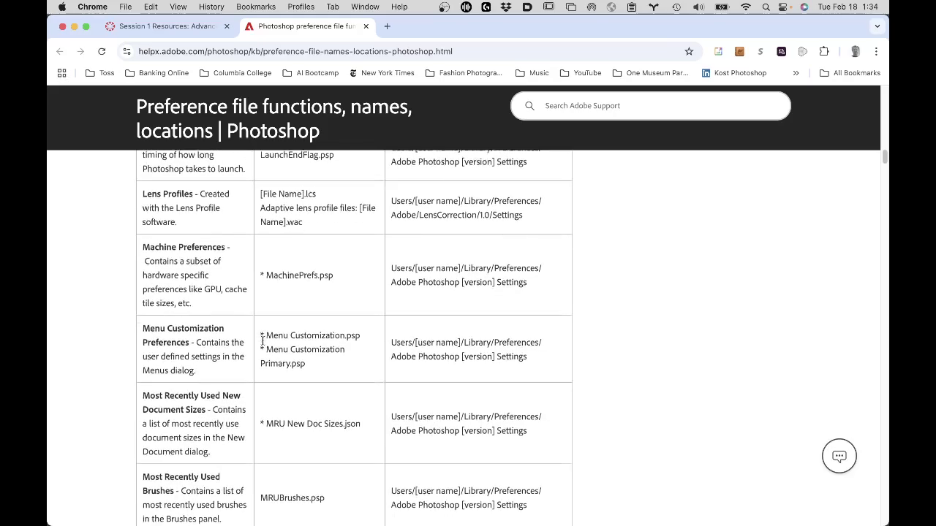
pyautogui.scroll(-6, 263, 345)
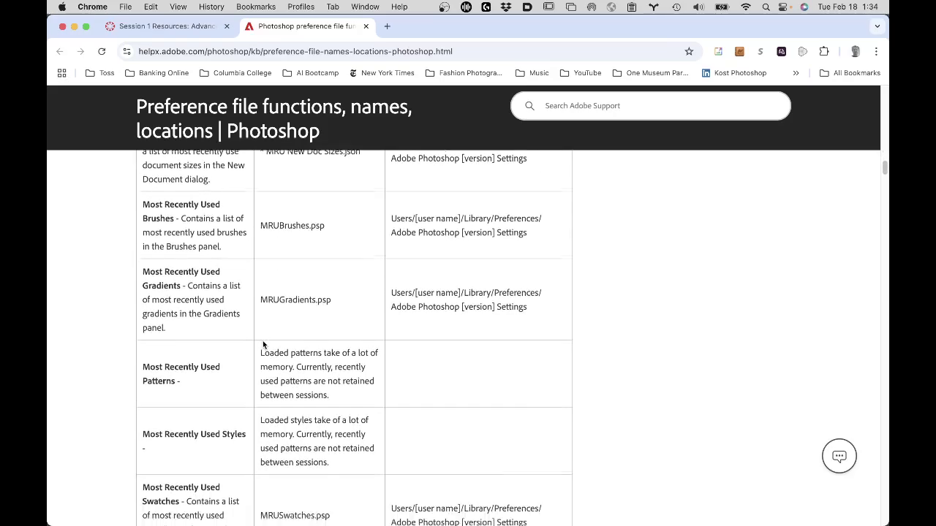
pyautogui.scroll(-5, 264, 345)
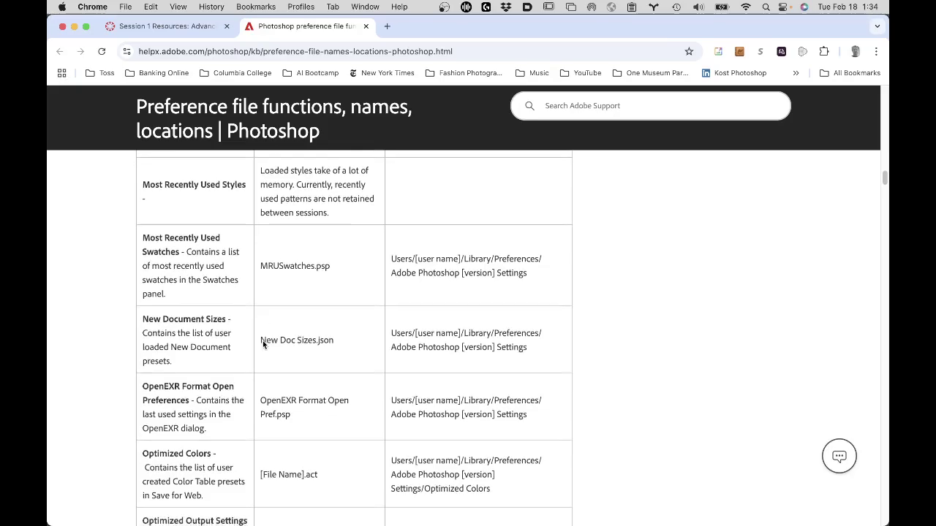
pyautogui.scroll(-6, 262, 340)
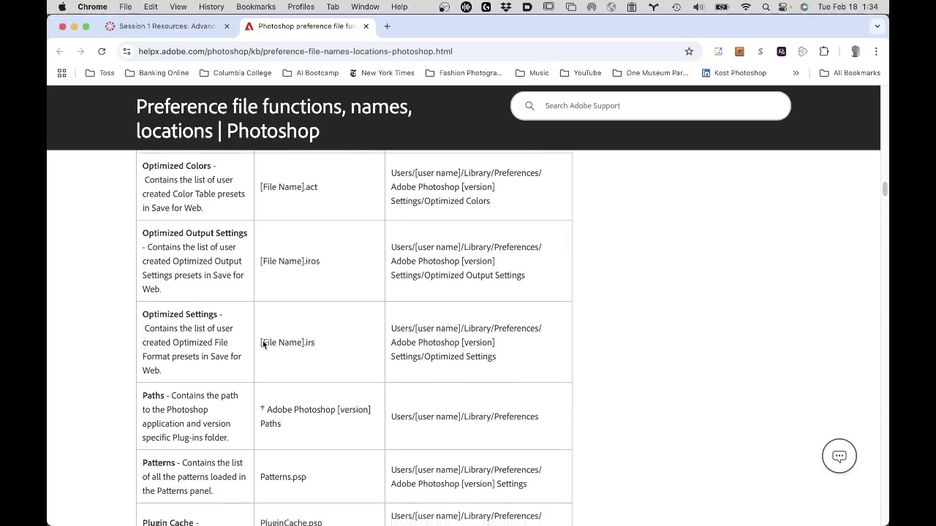
pyautogui.scroll(-5, 263, 345)
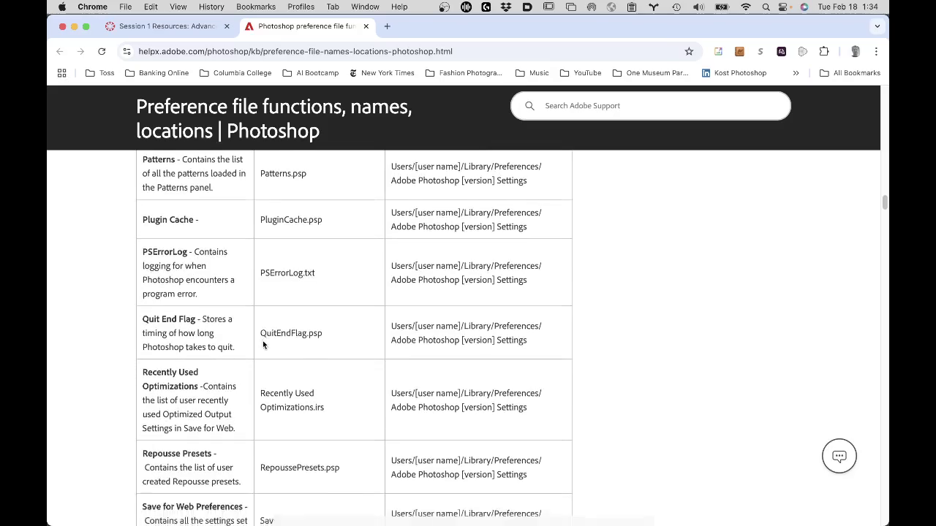
pyautogui.scroll(-5, 263, 345)
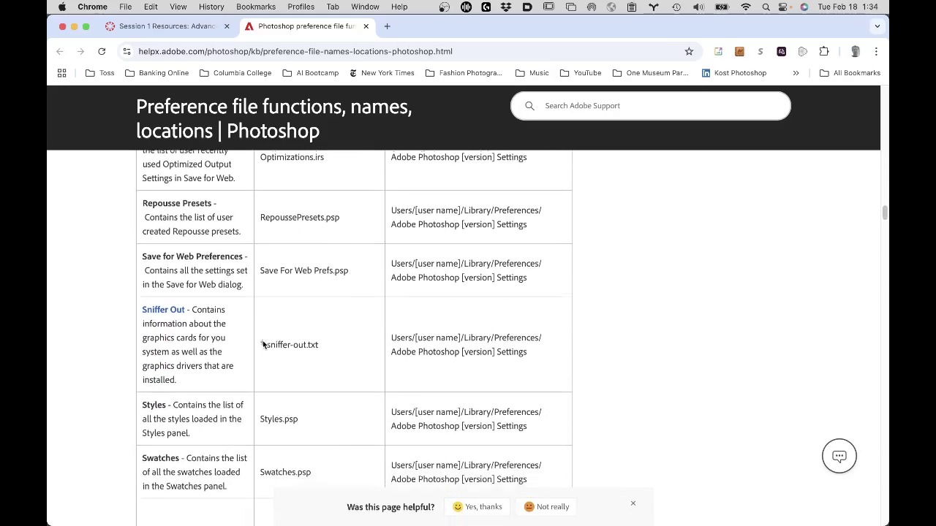
pyautogui.scroll(-2, 263, 345)
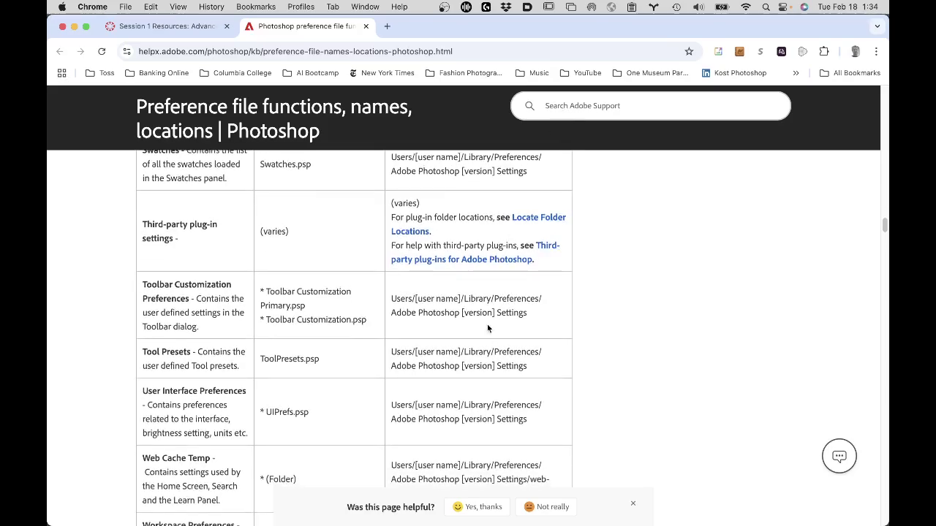
# - Search the Photoshop preference locations page for "camera profiles"
pyautogui.scroll(15, 481, 359)
pyautogui.press('cmd+f')
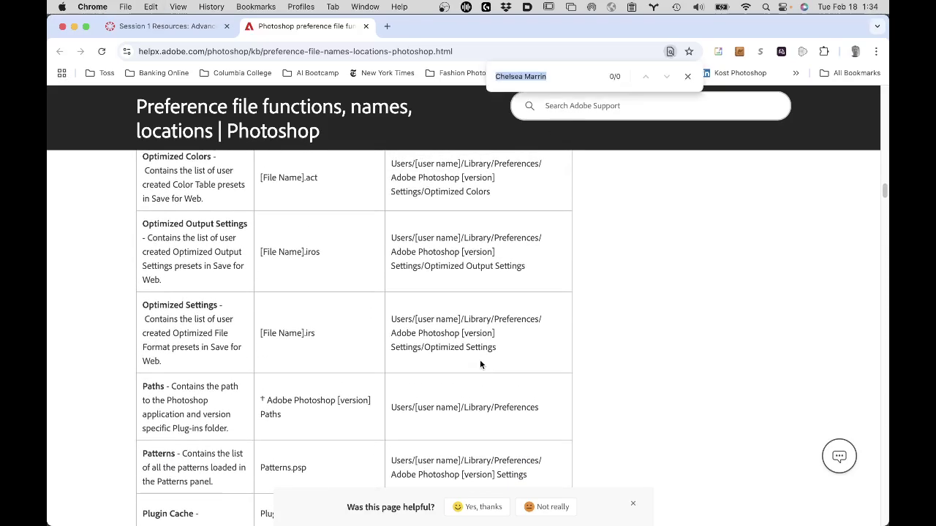
pyautogui.write('camera')
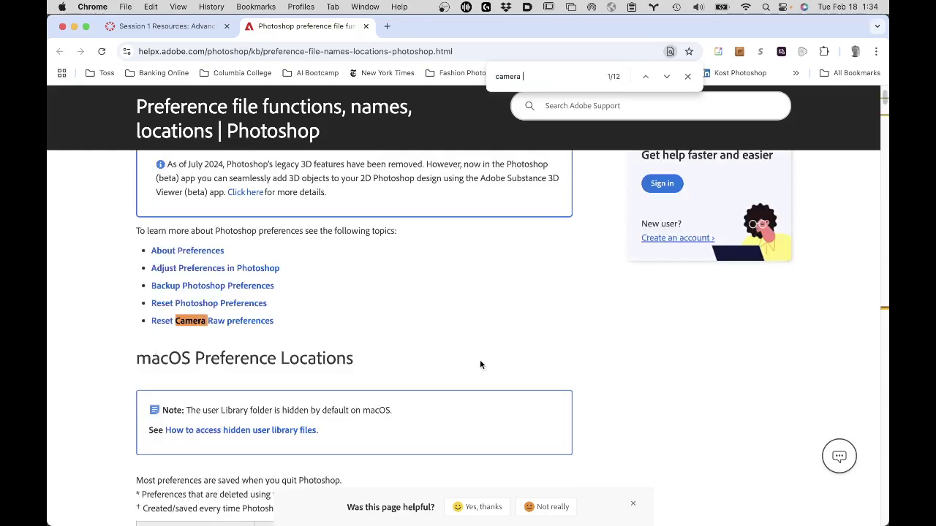
pyautogui.write('profiles')
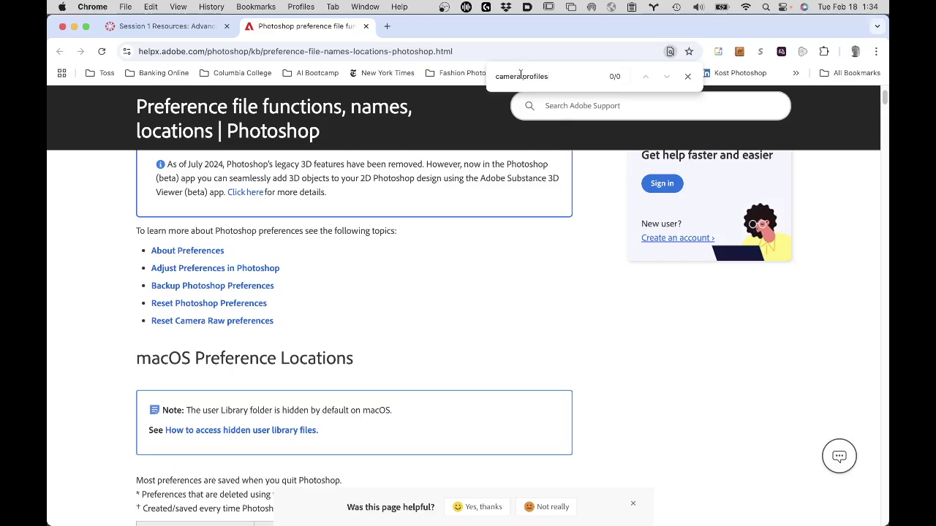
# - Shorten the page search to "profiles", go through the matches, and close the Photoshop preference locations page
pyautogui.moveTo(522, 77); pyautogui.dragTo(469, 70)
pyautogui.press('BackSpace')
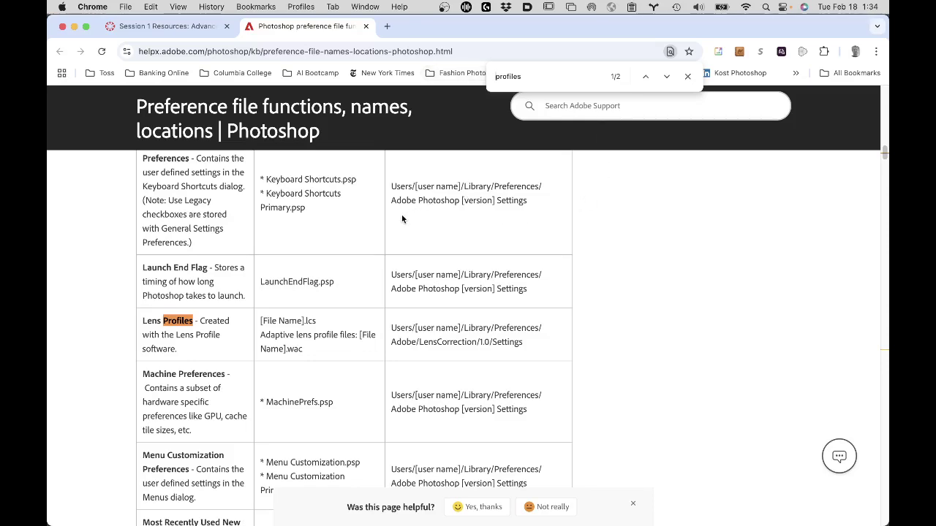
pyautogui.click(646, 77)
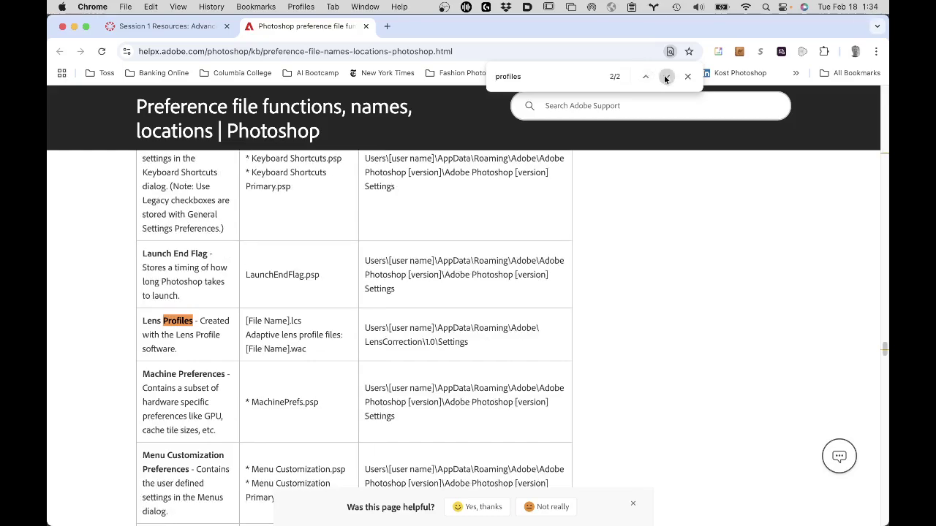
pyautogui.click(666, 77)
pyautogui.click(666, 78)
pyautogui.click(666, 77)
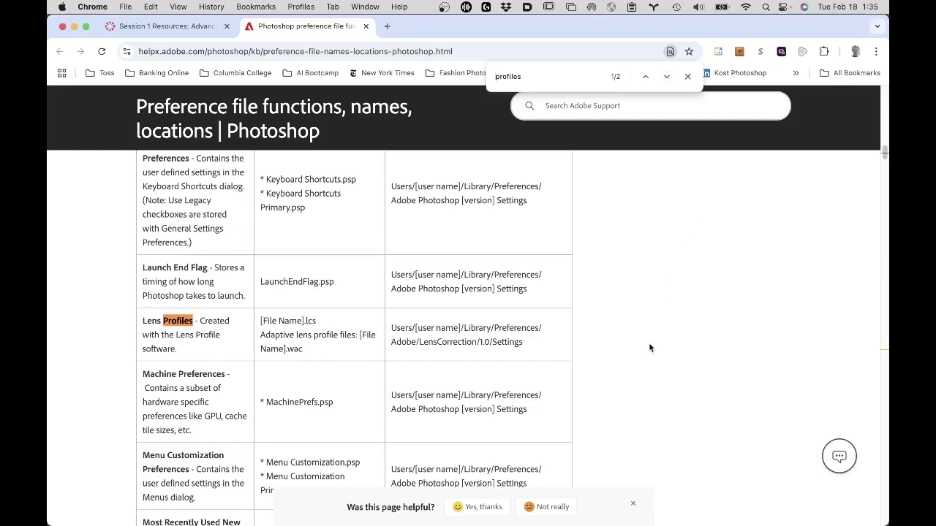
pyautogui.click(366, 27)
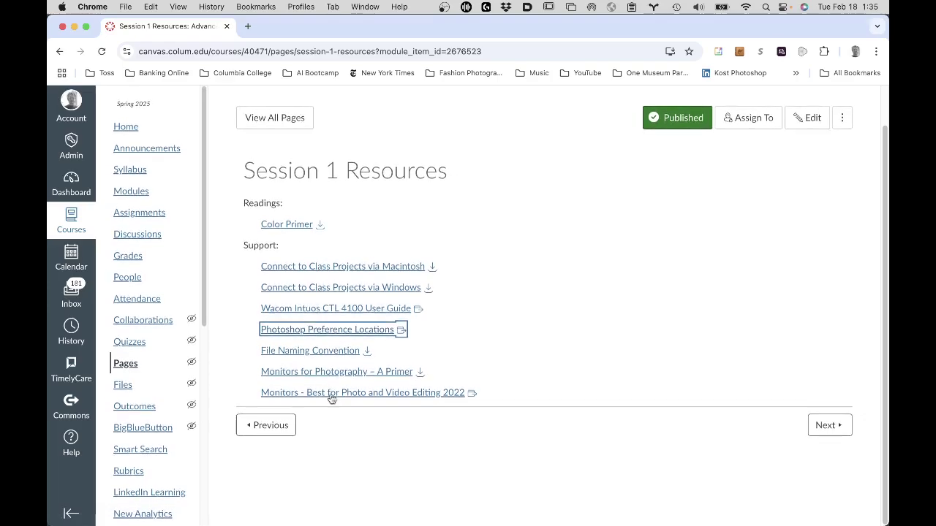
# - Open Assignment 2.1 on custom DNG profiles from the course modules and read through its instructions
pyautogui.click(132, 192)
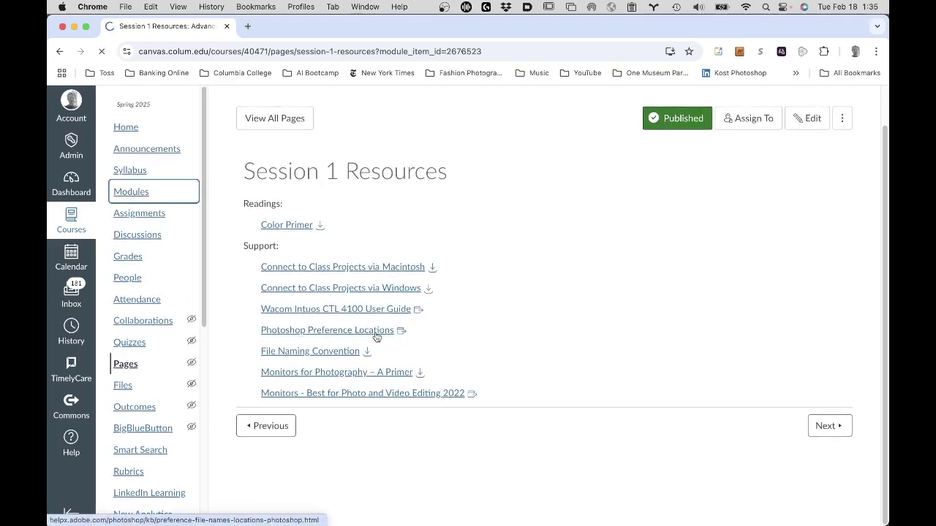
pyautogui.scroll(-15, 371, 427)
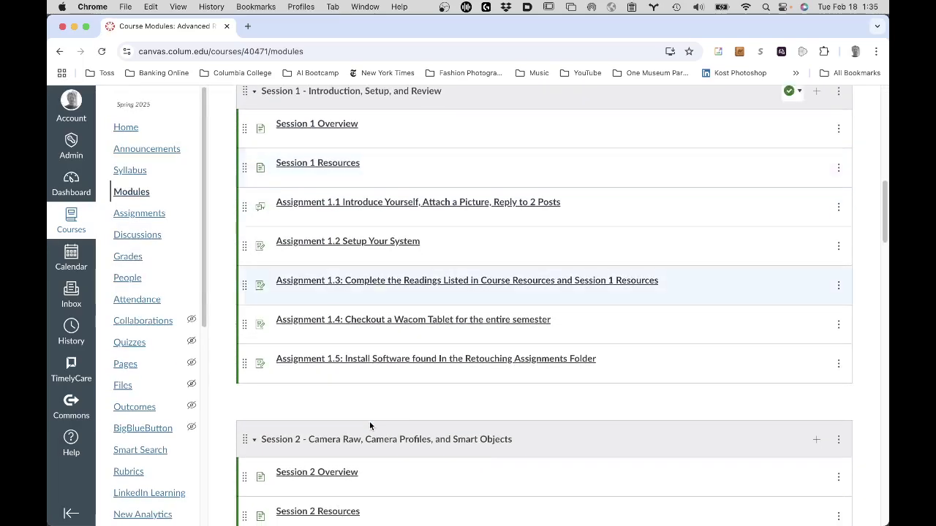
pyautogui.scroll(-2, 370, 425)
pyautogui.click(430, 338)
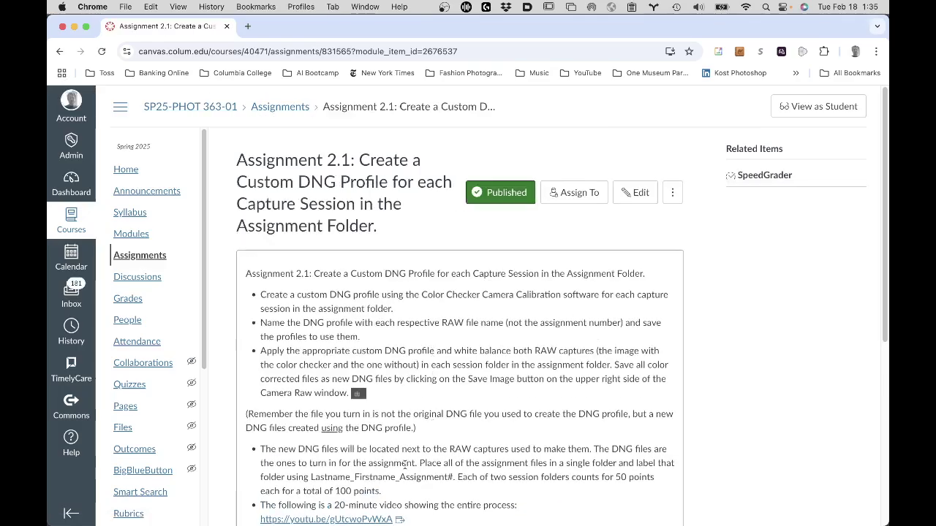
pyautogui.scroll(-3, 404, 465)
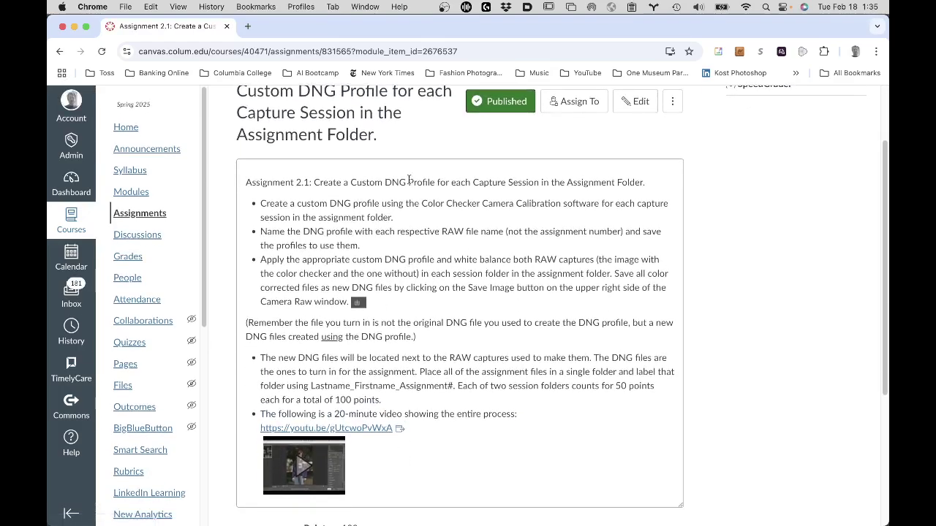
pyautogui.scroll(-5, 470, 489)
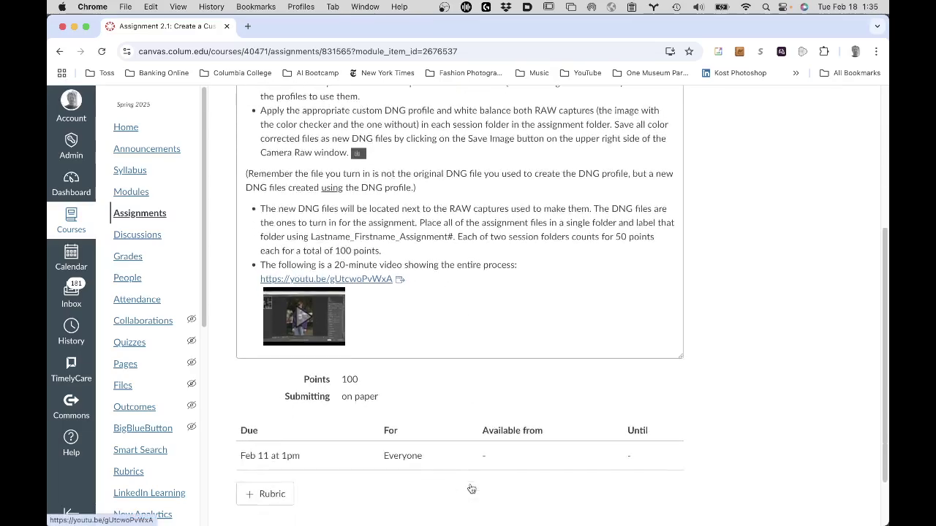
pyautogui.scroll(5, 470, 484)
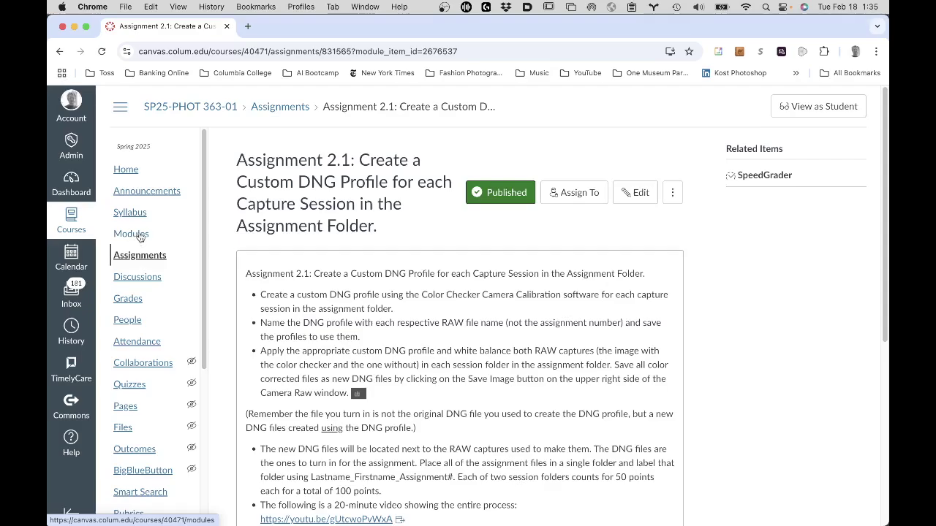
# - Search Google for "location of dng profiles in photoshop" in a new browser window and read the overview of folder paths
pyautogui.press('super+n')
pyautogui.write('l')
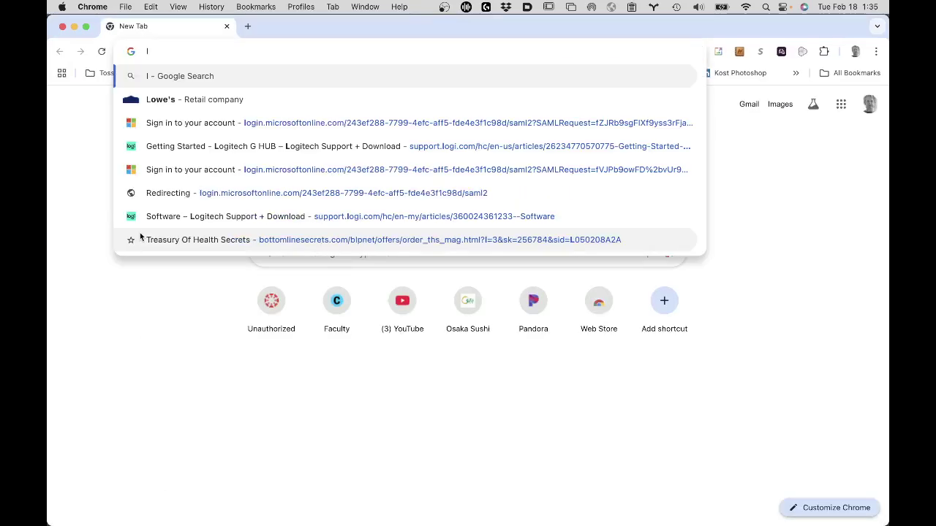
pyautogui.write('ocation ')
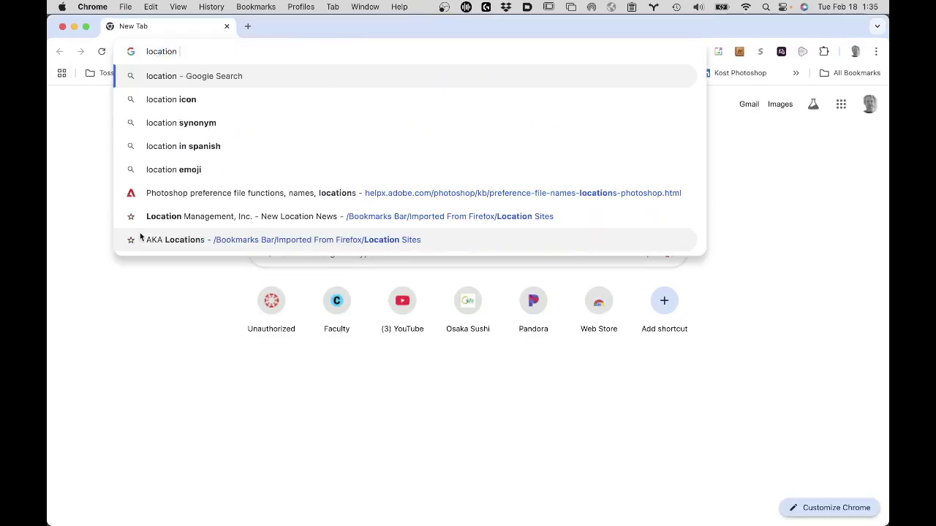
pyautogui.write('of dng')
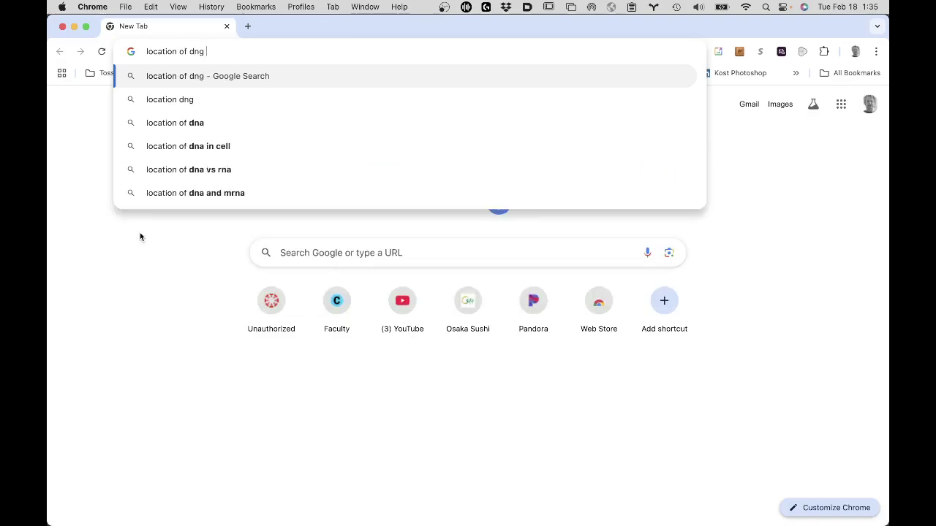
pyautogui.write(' profil')
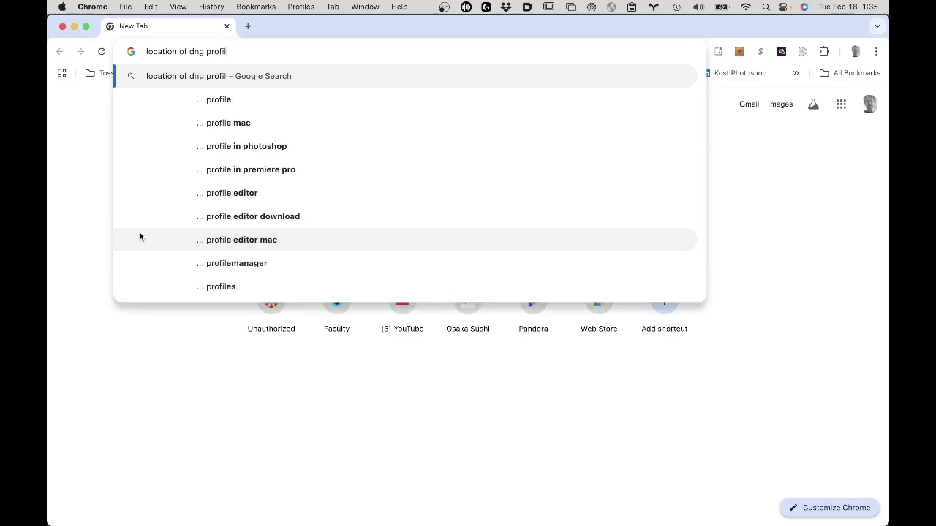
pyautogui.write('es in ')
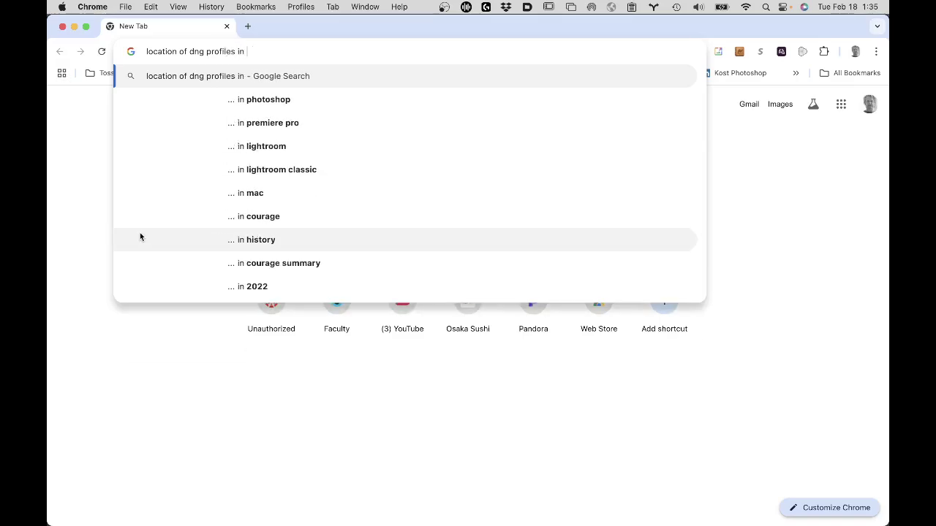
pyautogui.write('photoshop')
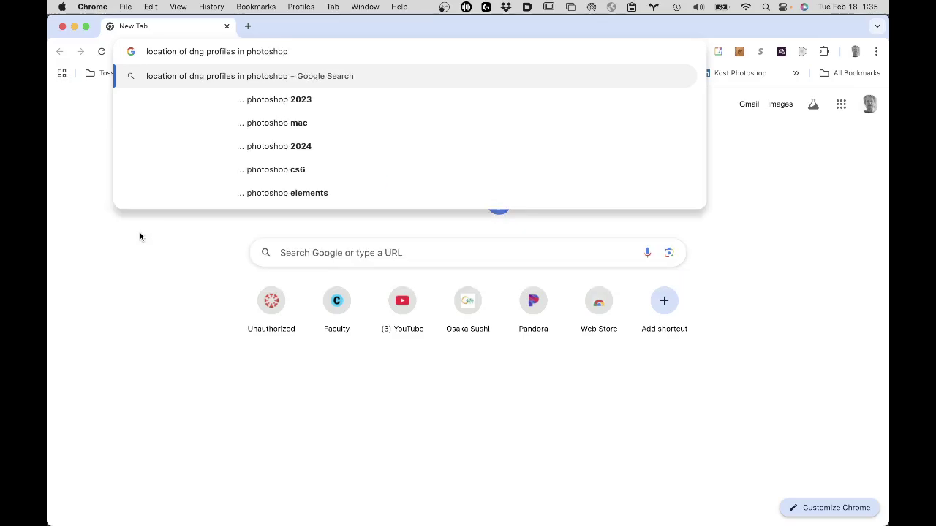
pyautogui.press('Return')
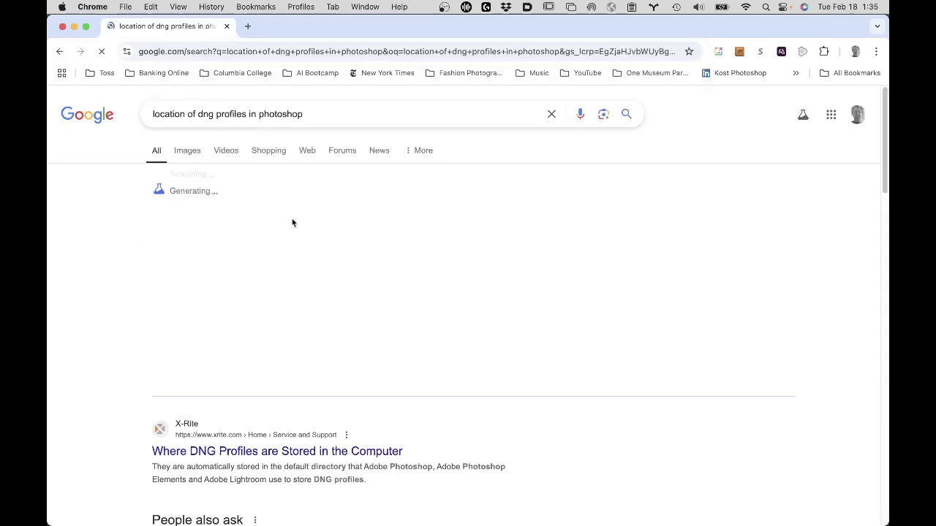
pyautogui.scroll(-1, 373, 338)
pyautogui.scroll(-1, 372, 342)
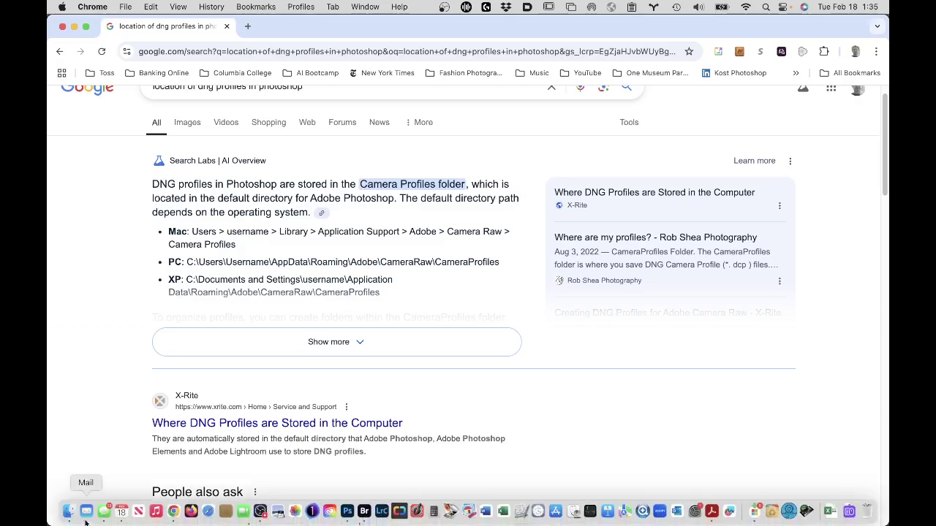
# - Switch to Finder and open the CameraProfiles folder under Library, Application Support, Adobe, CameraRaw
pyautogui.click(69, 511)
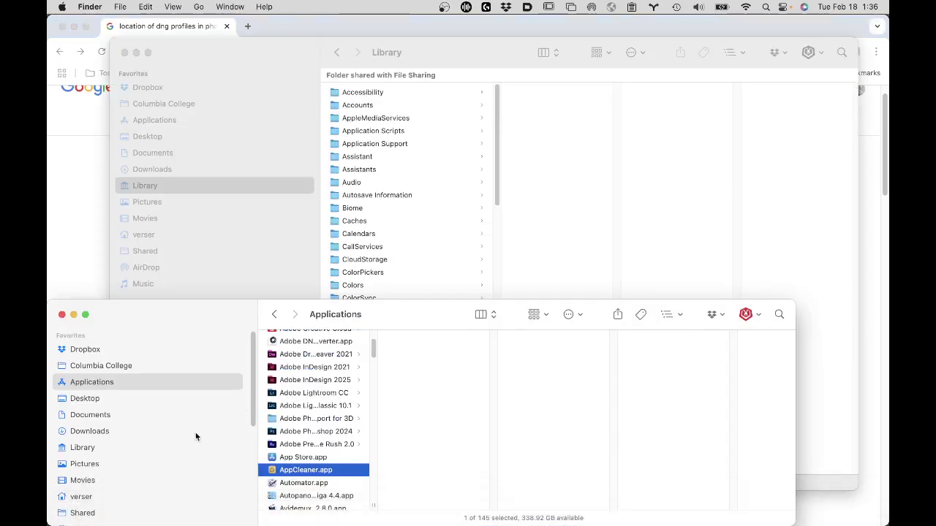
pyautogui.click(222, 187)
pyautogui.click(381, 146)
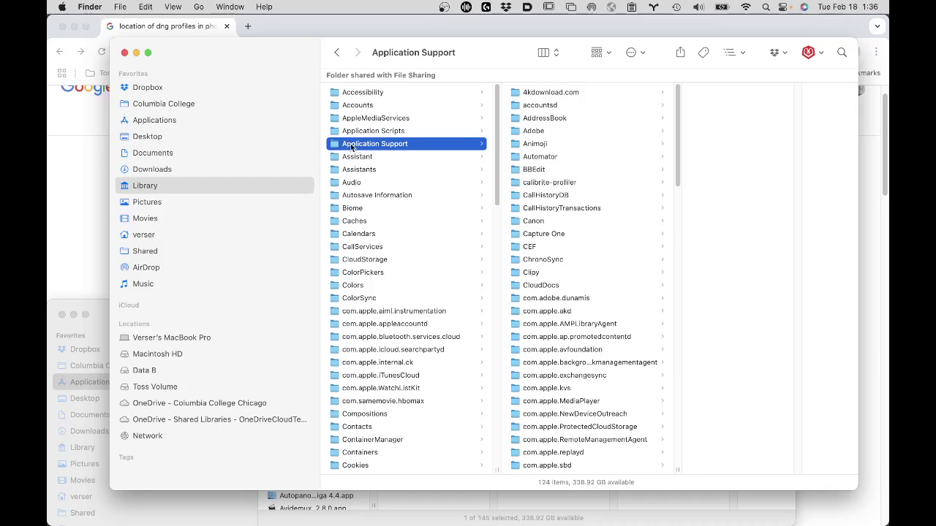
pyautogui.click(542, 132)
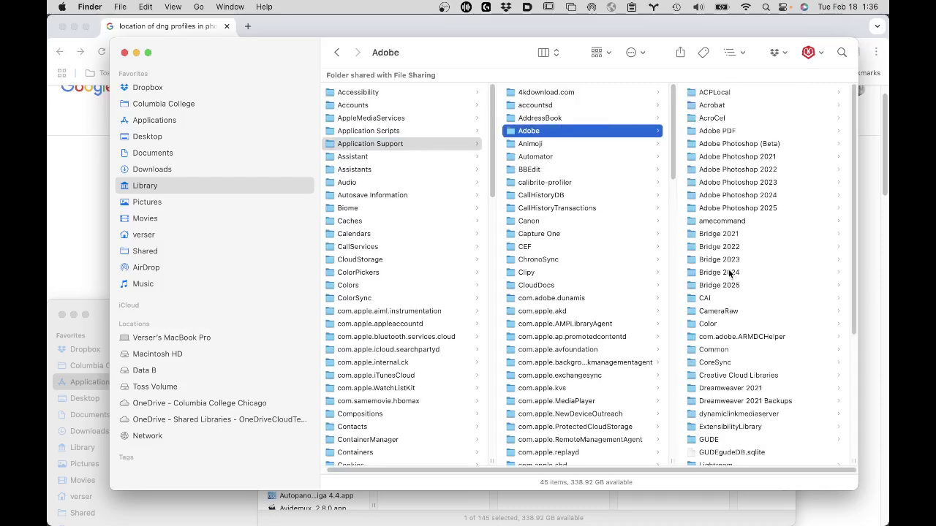
pyautogui.click(726, 311)
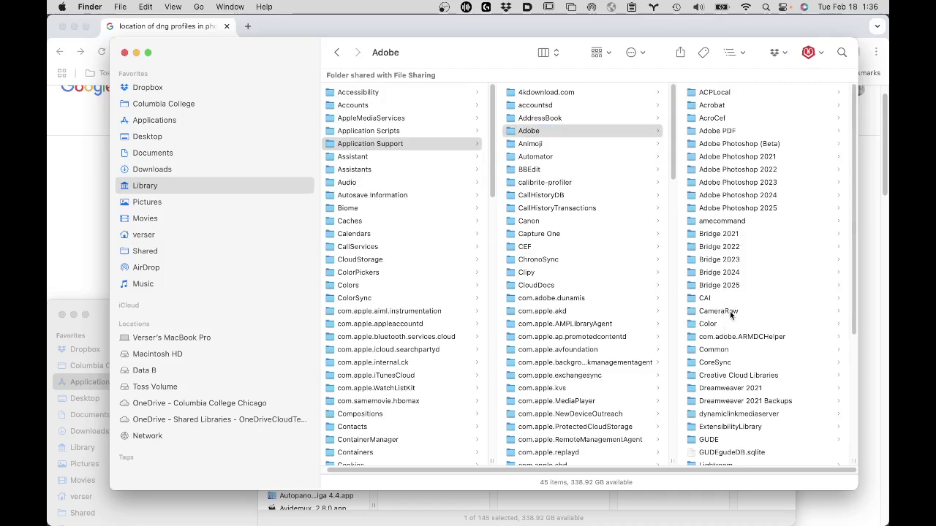
pyautogui.click(702, 92)
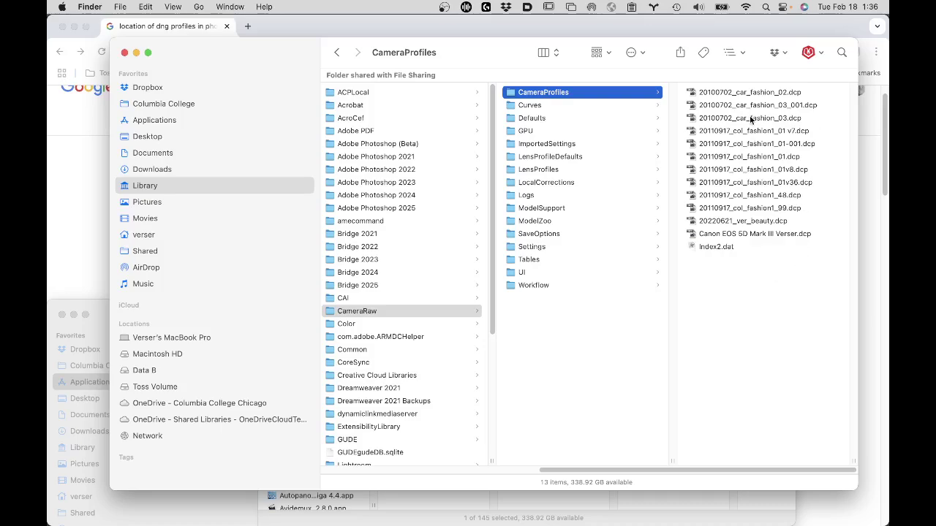
# - Group the files in the CameraProfiles folder by date and select 20100702_car_fashion_02.dcp
pyautogui.click(610, 52)
pyautogui.click(625, 146)
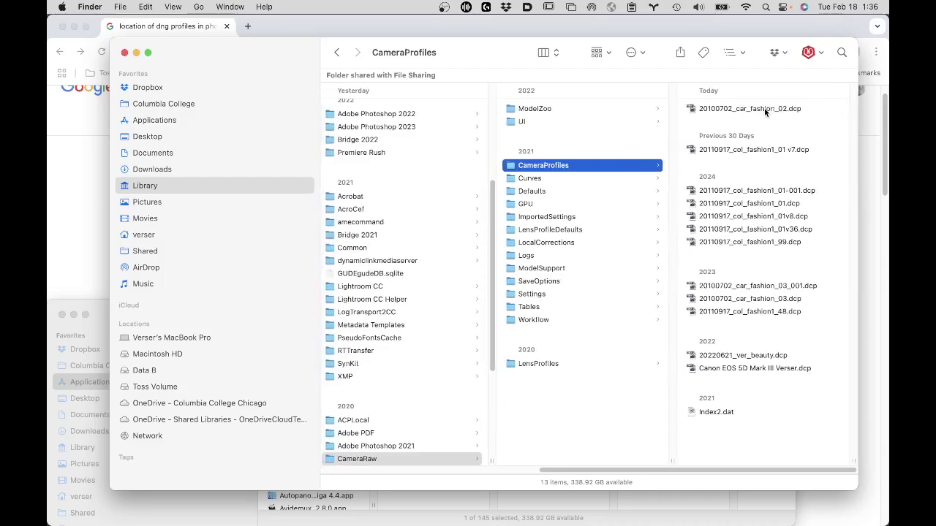
pyautogui.click(765, 111)
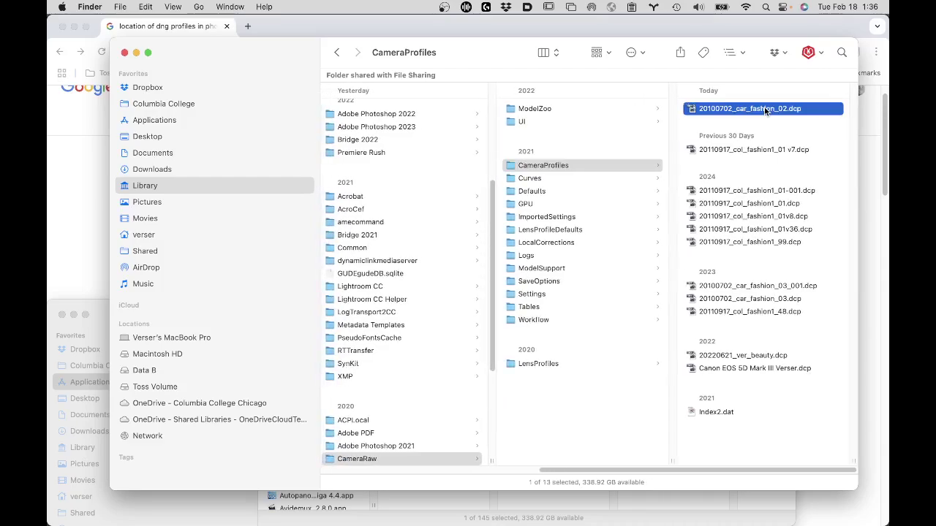
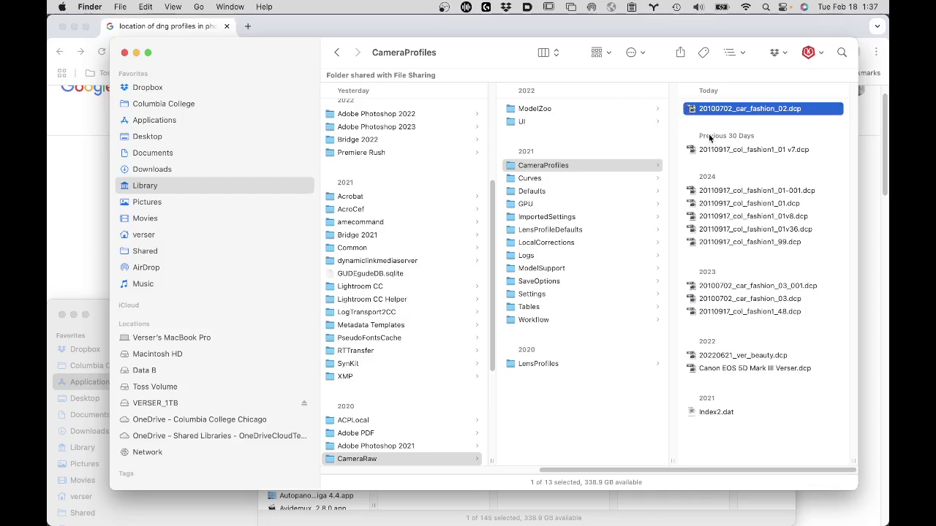
# - Copy the selected camera profile to the external 1 TB drive, then eject the drive and close the CameraProfiles window
pyautogui.moveTo(706, 109); pyautogui.dragTo(231, 404)
pyautogui.click(305, 404)
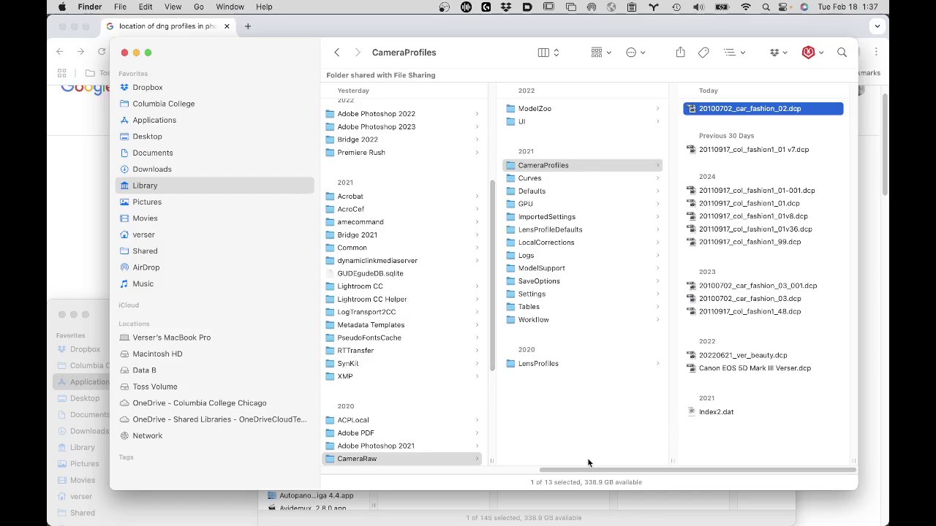
pyautogui.click(125, 52)
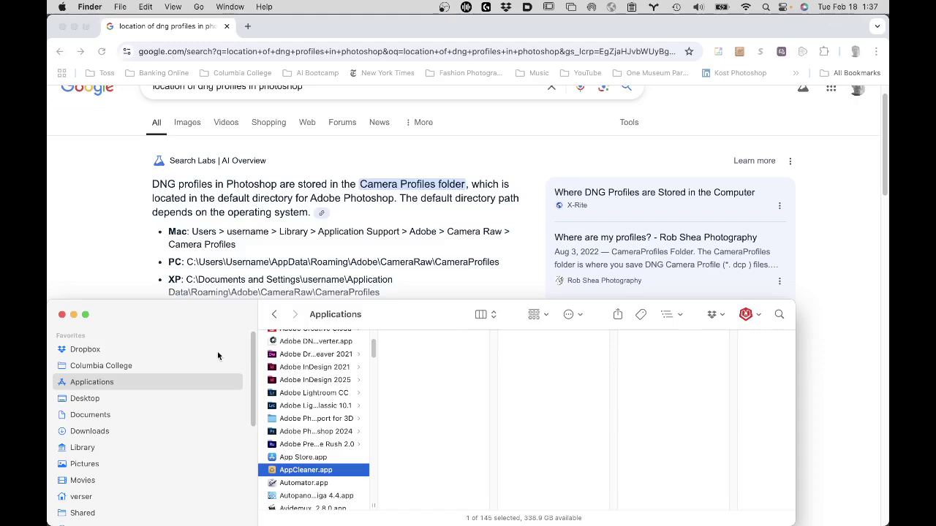
# - Switch to Photoshop, bring the Finder Applications window in front of it, and reposition and enlarge that window
pyautogui.moveTo(332, 523)
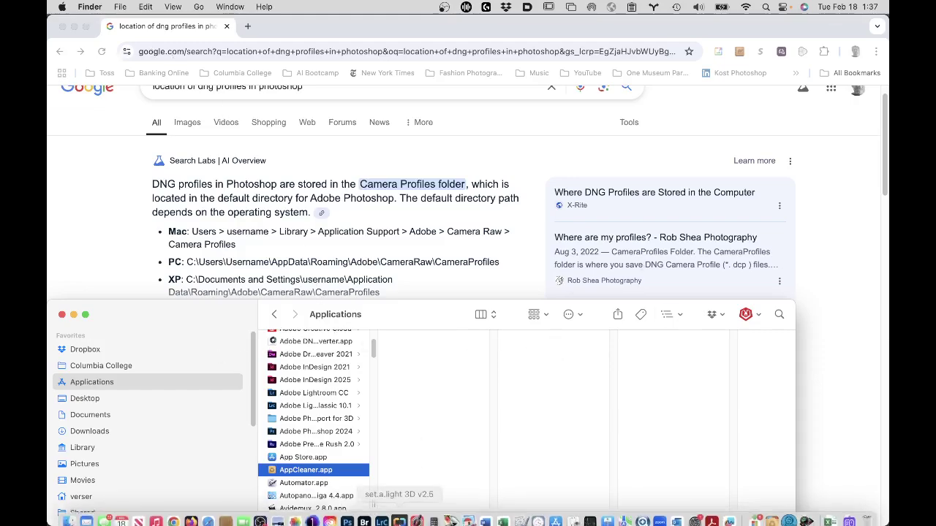
pyautogui.click(348, 511)
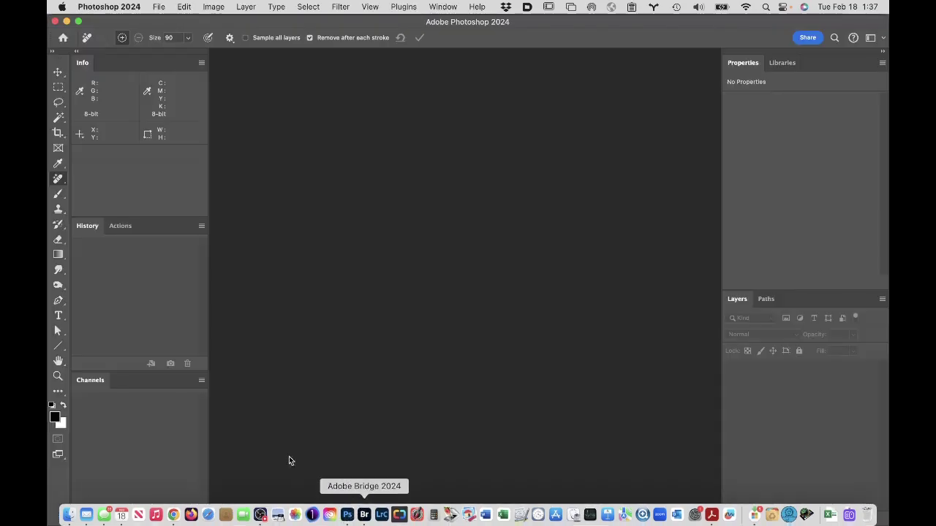
pyautogui.click(68, 514)
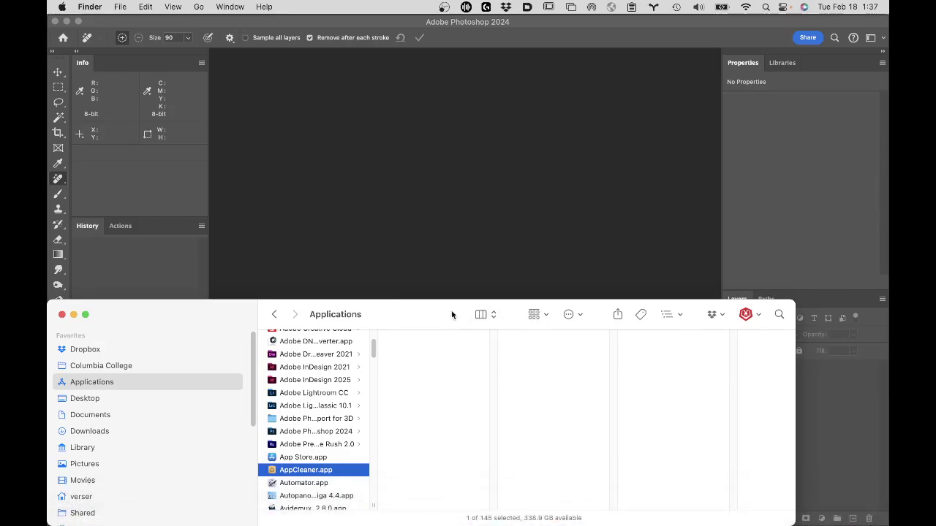
pyautogui.moveTo(451, 314); pyautogui.dragTo(467, 134)
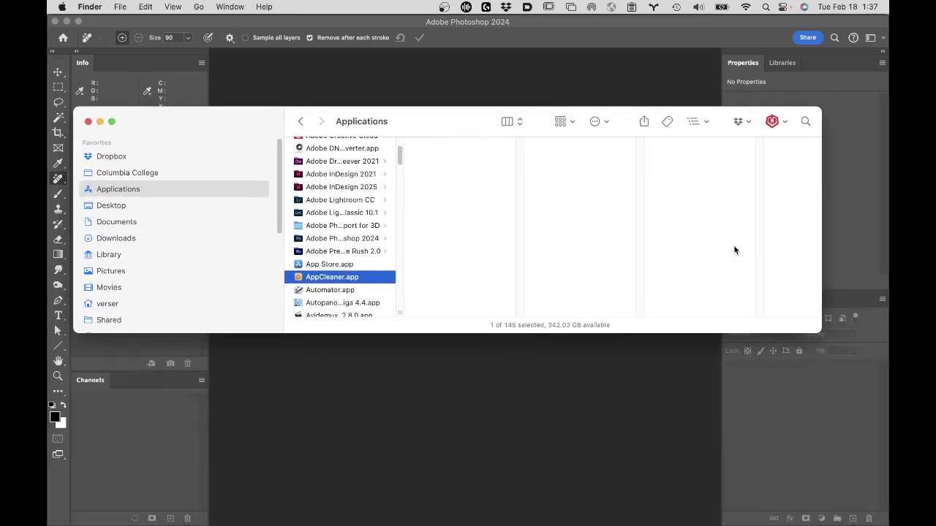
pyautogui.moveTo(822, 333); pyautogui.dragTo(885, 450)
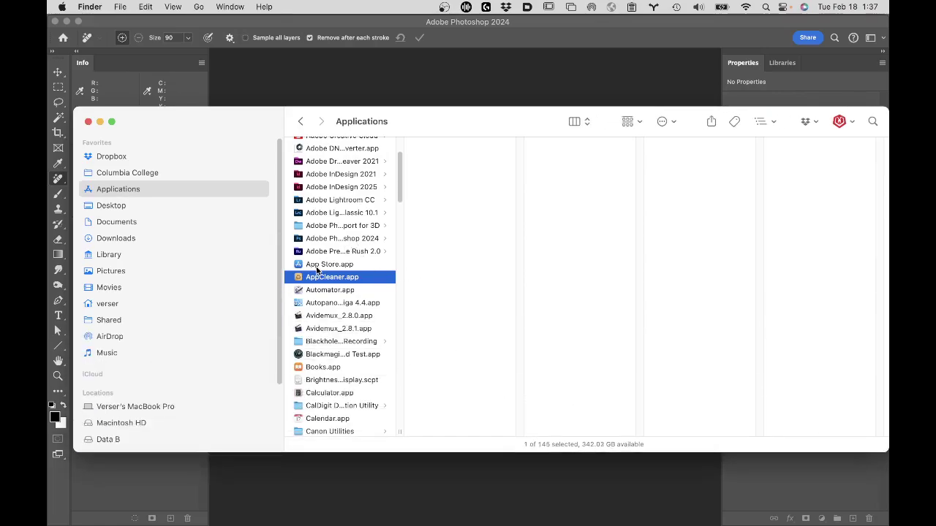
# - Within Columbia College's 3 Retouching and Compositing Class folder, open the Assignment Folder inside Class 2 files, Student Files Week 02
pyautogui.click(162, 173)
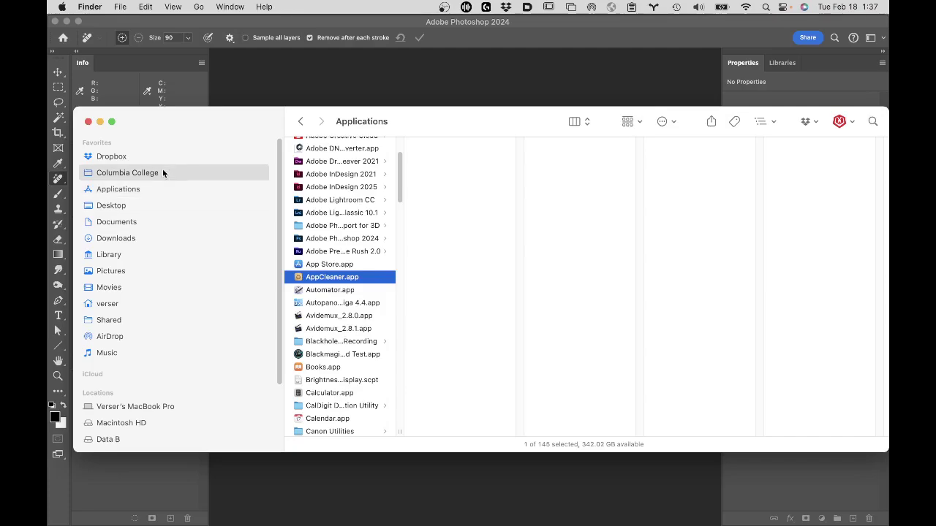
pyautogui.click(356, 188)
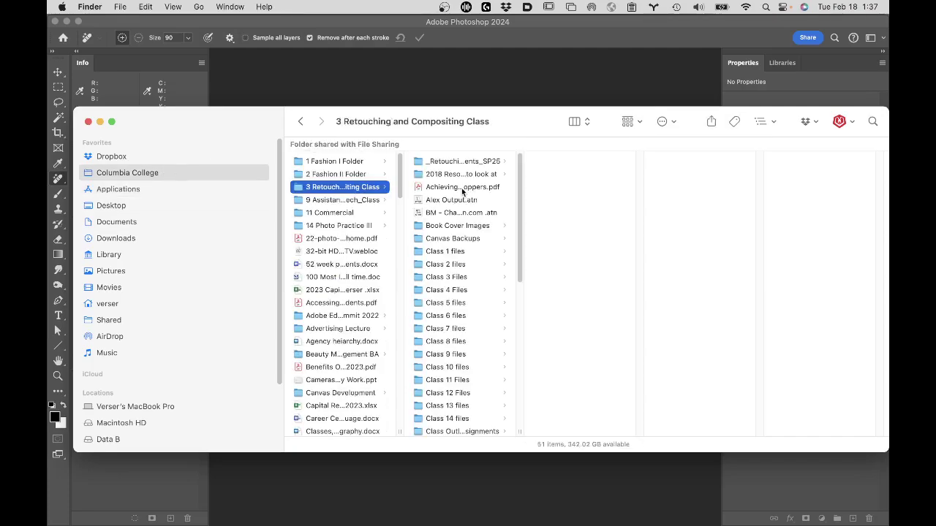
pyautogui.moveTo(519, 432); pyautogui.dragTo(743, 420)
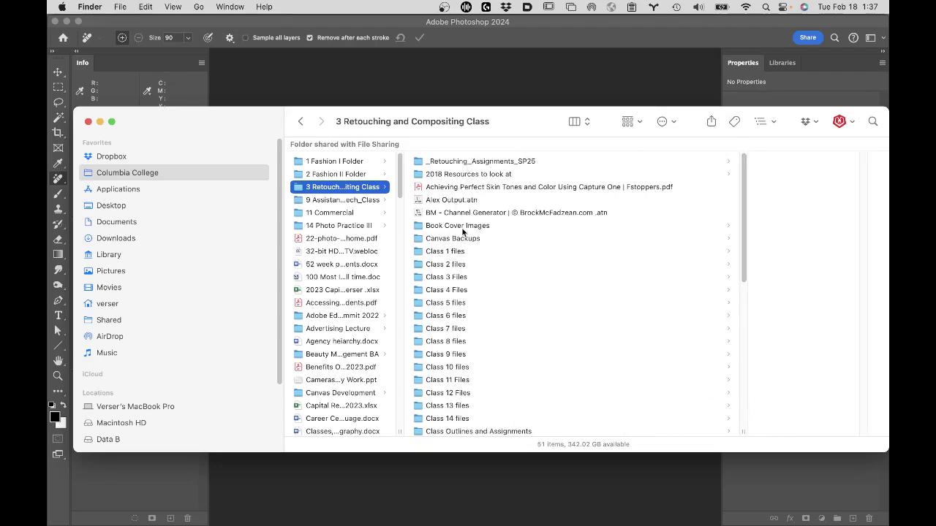
pyautogui.click(453, 264)
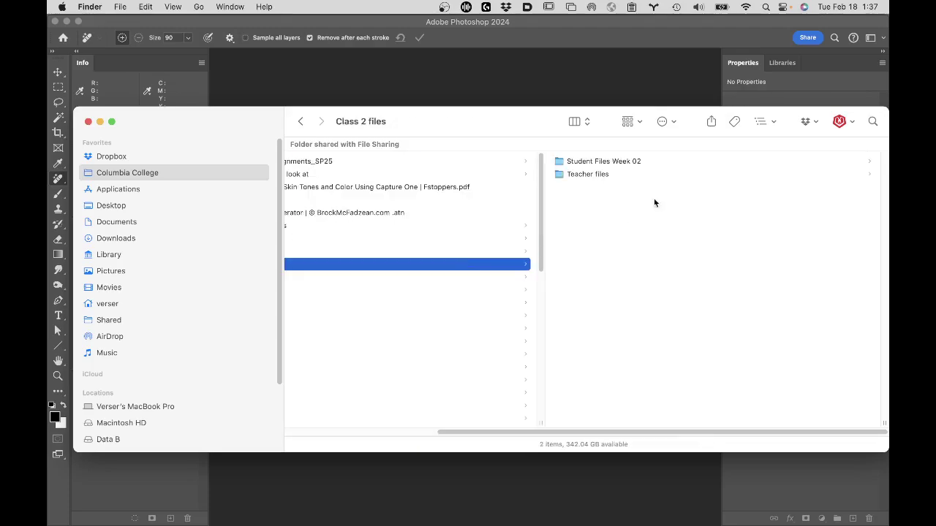
pyautogui.click(622, 173)
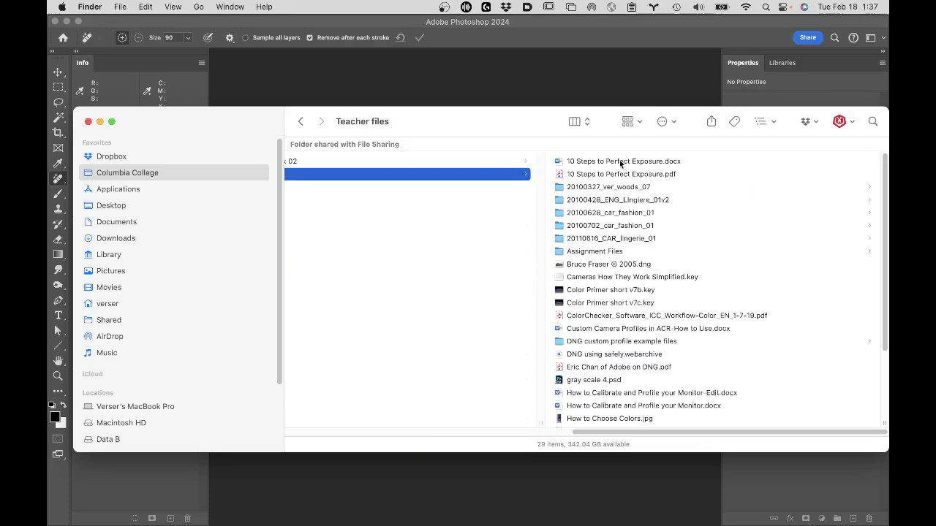
pyautogui.click(504, 161)
pyautogui.click(613, 187)
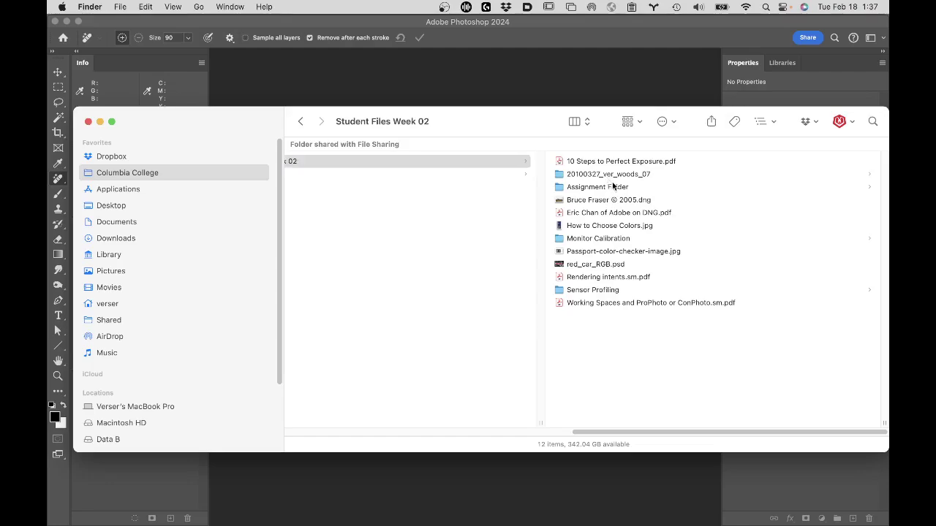
# - Open 20100702_car_fashion_02_001.dng from the Capture-20100702_car_fashion_02 folder inside 20100702_car_fashion_02 in Camera Raw
pyautogui.click(654, 161)
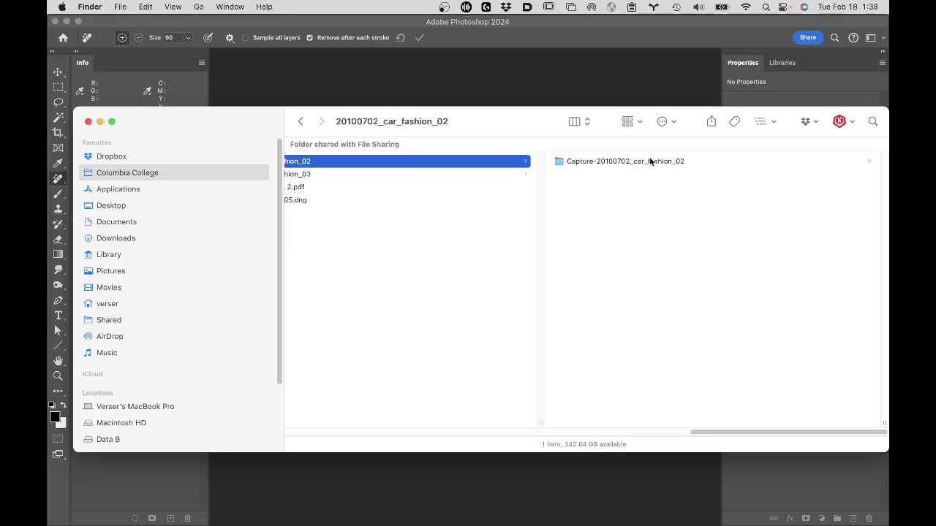
pyautogui.click(649, 161)
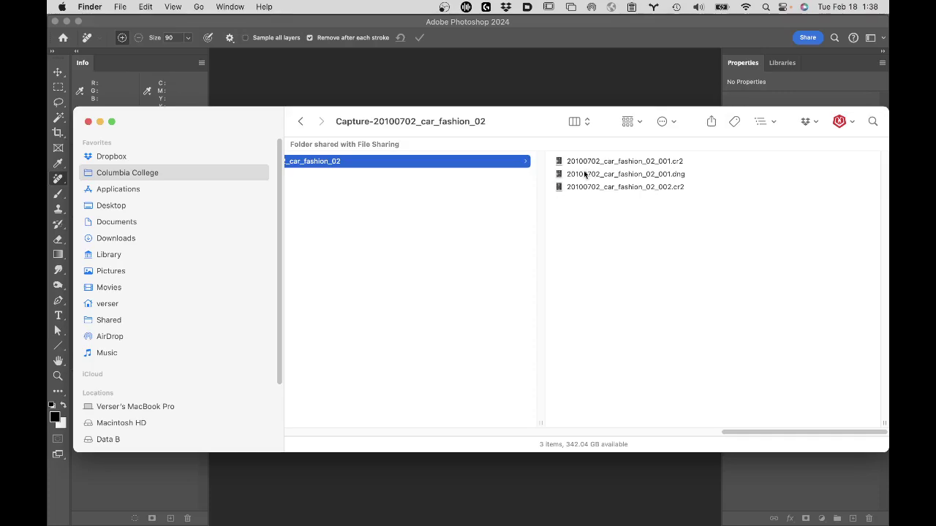
pyautogui.doubleClick(562, 176)
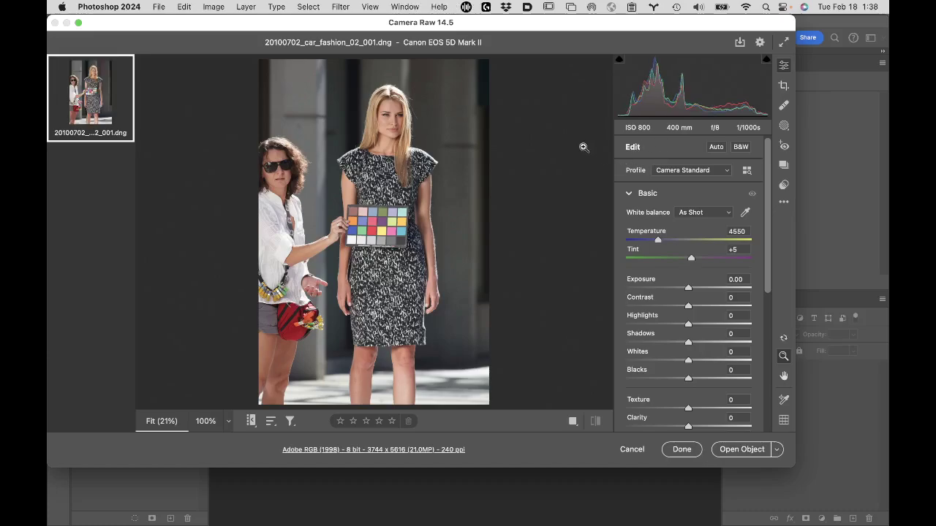
# - Open the Camera Raw profile browser and expand the Profiles group of custom camera profiles
pyautogui.click(707, 172)
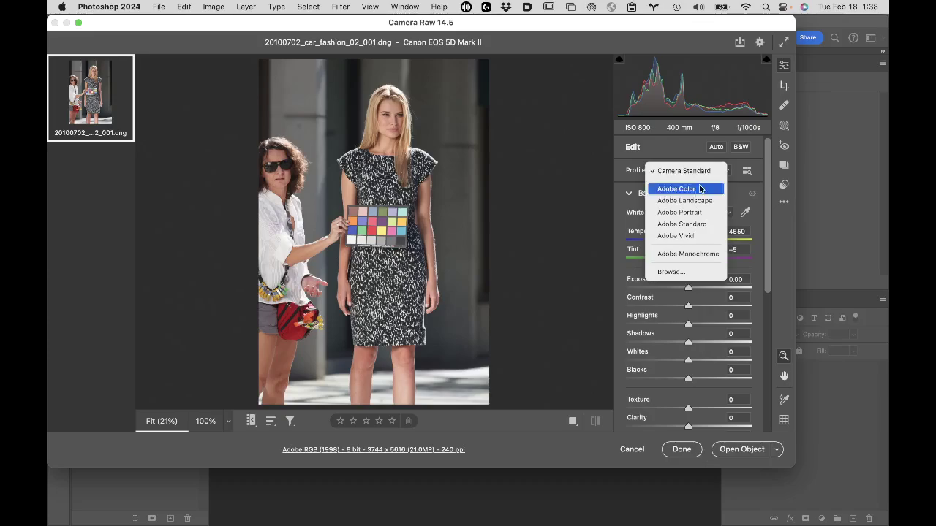
pyautogui.click(743, 196)
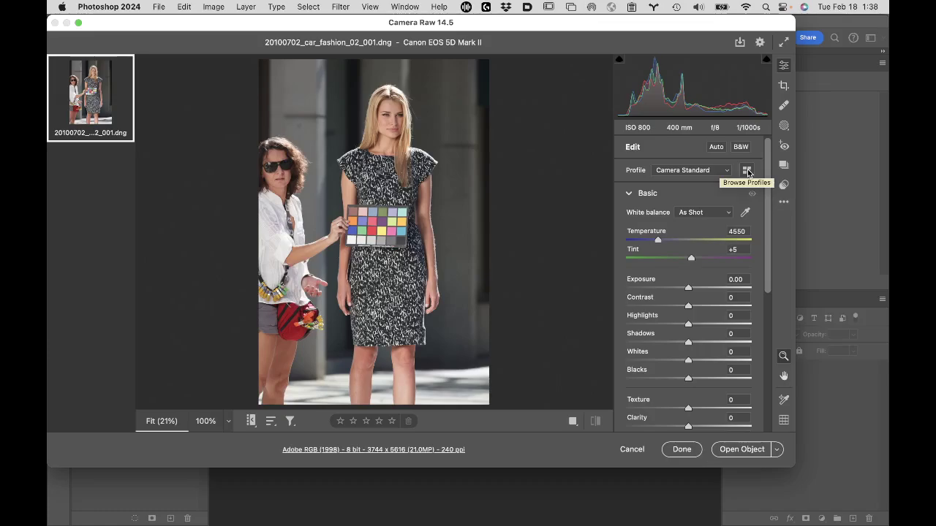
pyautogui.click(747, 171)
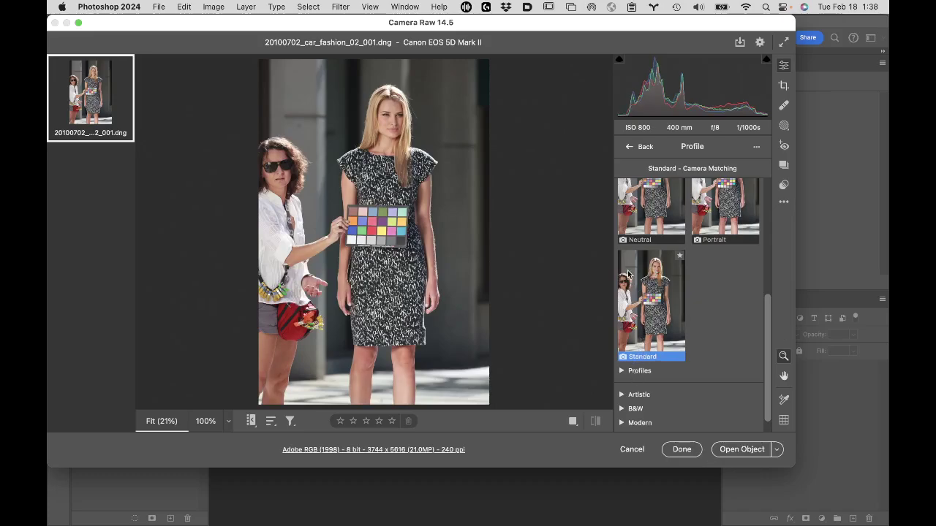
pyautogui.click(621, 372)
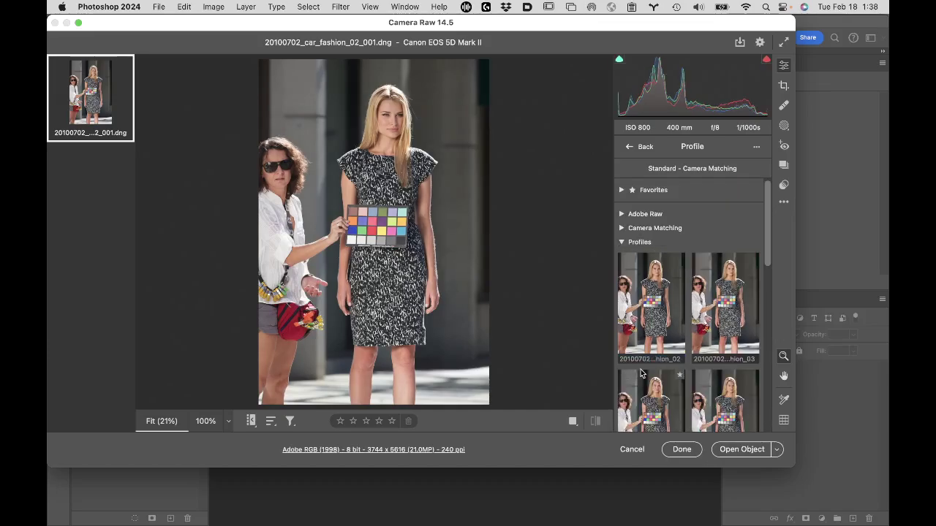
# - Look through the custom profiles, apply 20100702_car_fashion_02 to the image, and save the raw settings without opening the image in Photoshop
pyautogui.scroll(-2, 641, 373)
pyautogui.scroll(-10, 641, 373)
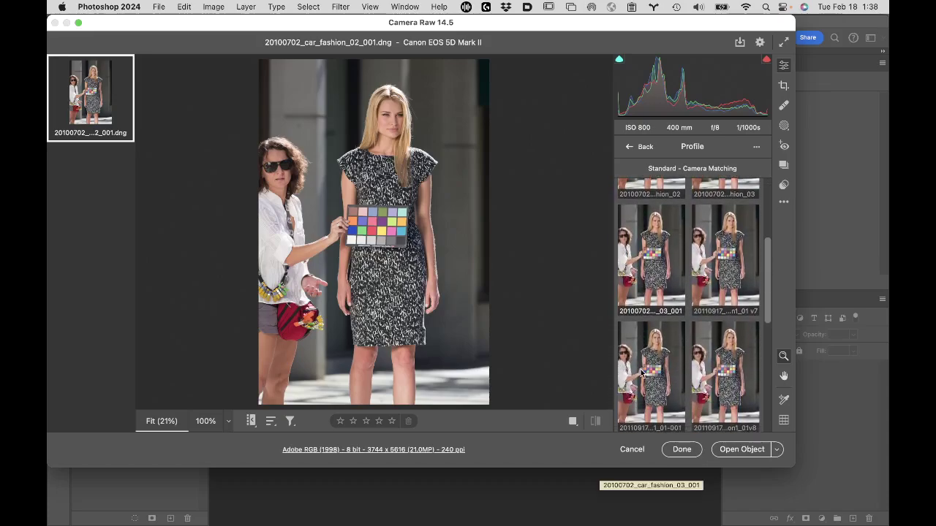
pyautogui.scroll(-3, 641, 373)
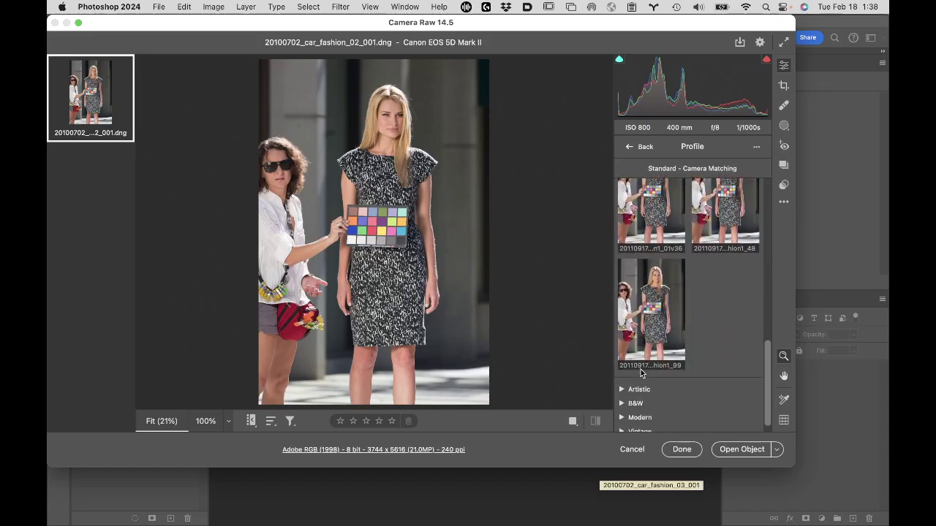
pyautogui.scroll(2, 694, 318)
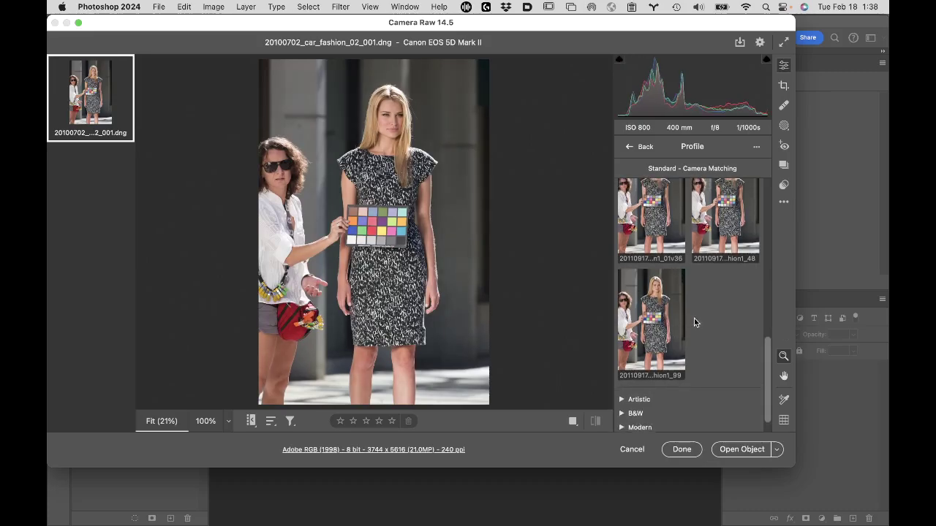
pyautogui.scroll(5, 694, 319)
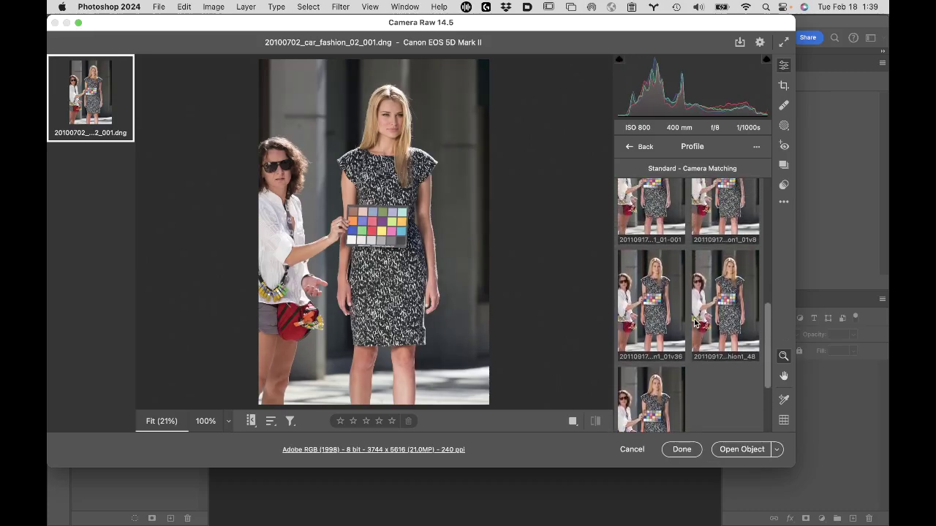
pyautogui.scroll(5, 695, 322)
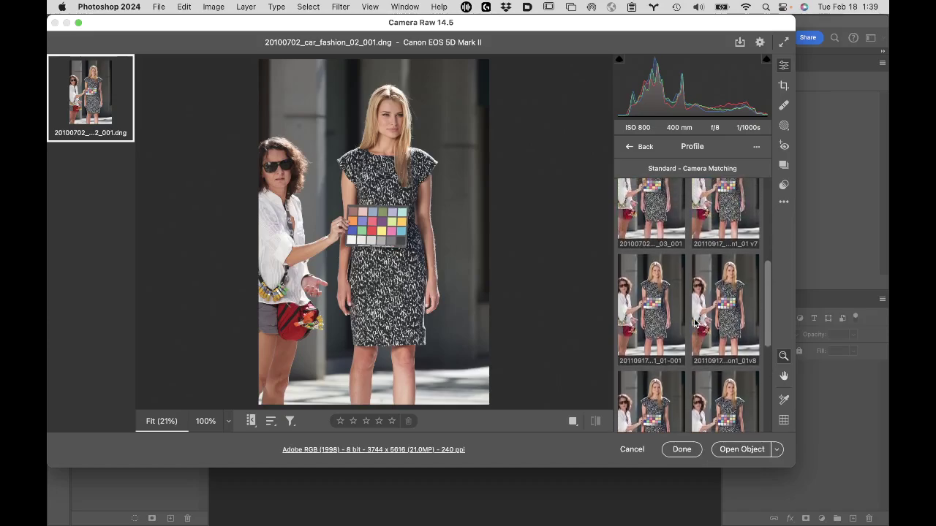
pyautogui.scroll(3, 694, 323)
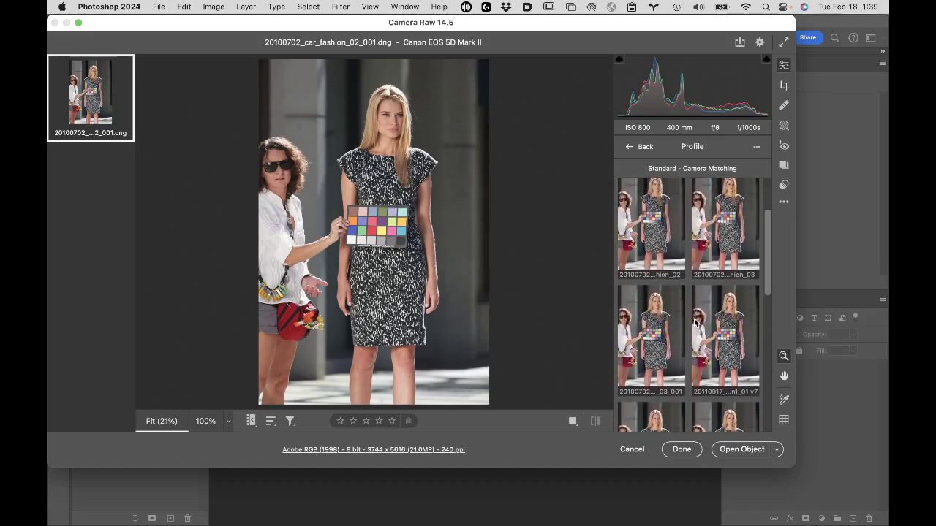
pyautogui.click(646, 238)
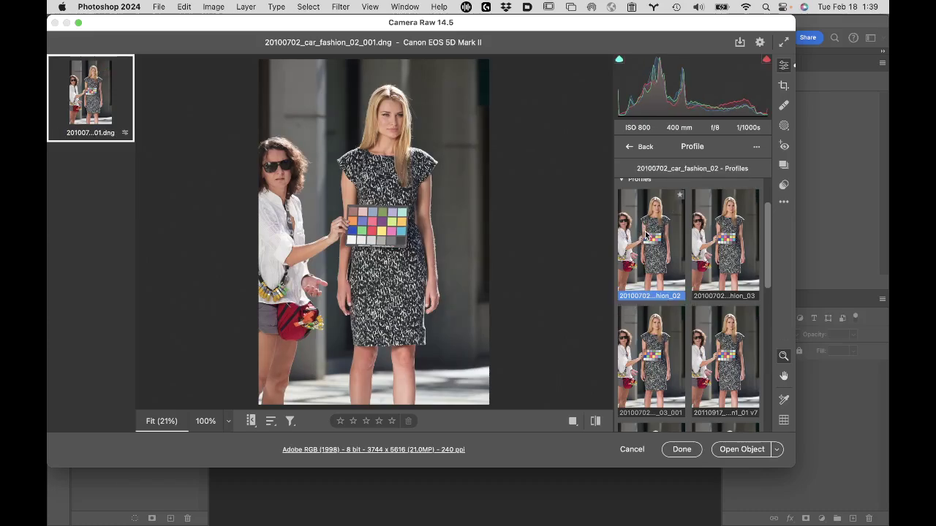
pyautogui.click(645, 148)
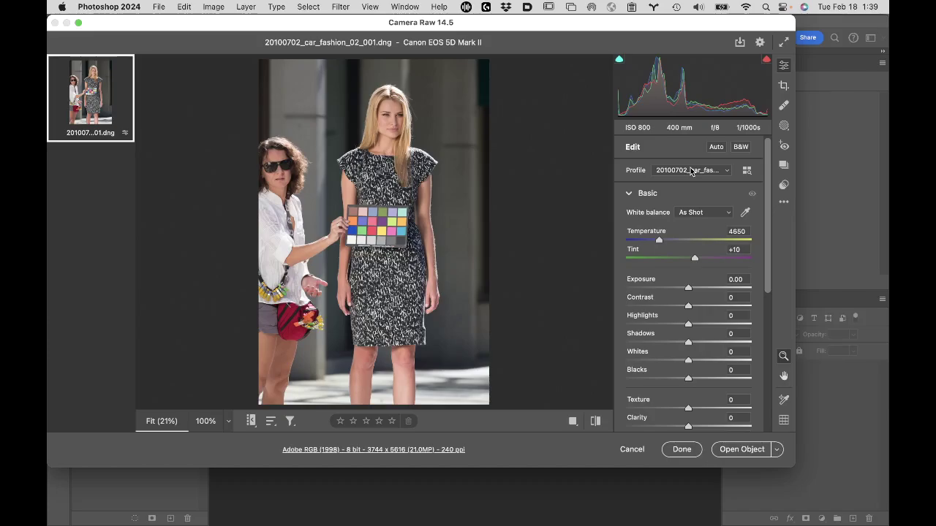
pyautogui.click(676, 450)
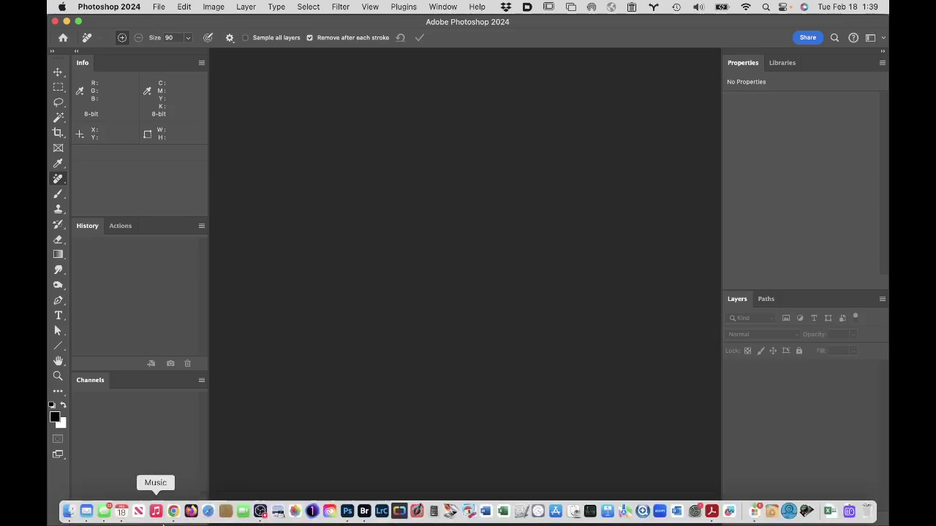
# - Reopen 20100702_car_fashion_02_001.dng from Finder to check its assigned profile in Camera Raw, then cancel out
pyautogui.click(70, 514)
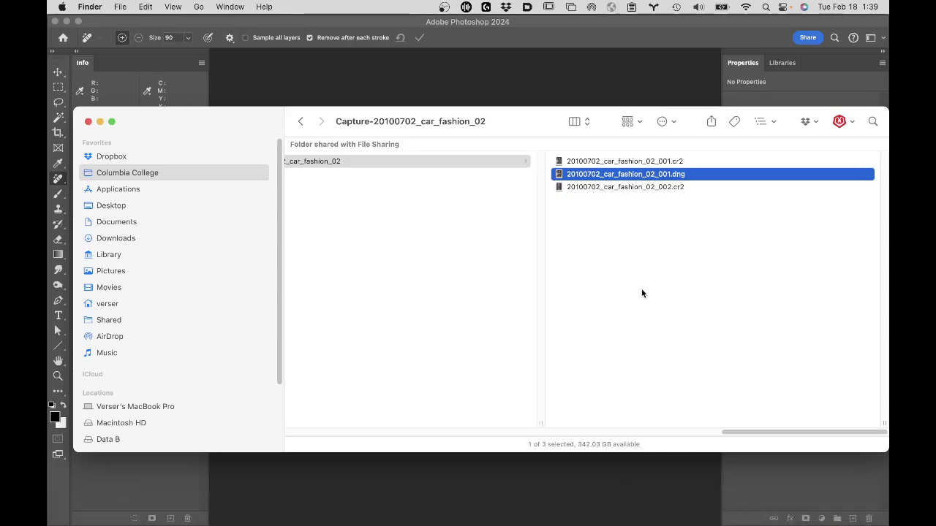
pyautogui.doubleClick(561, 176)
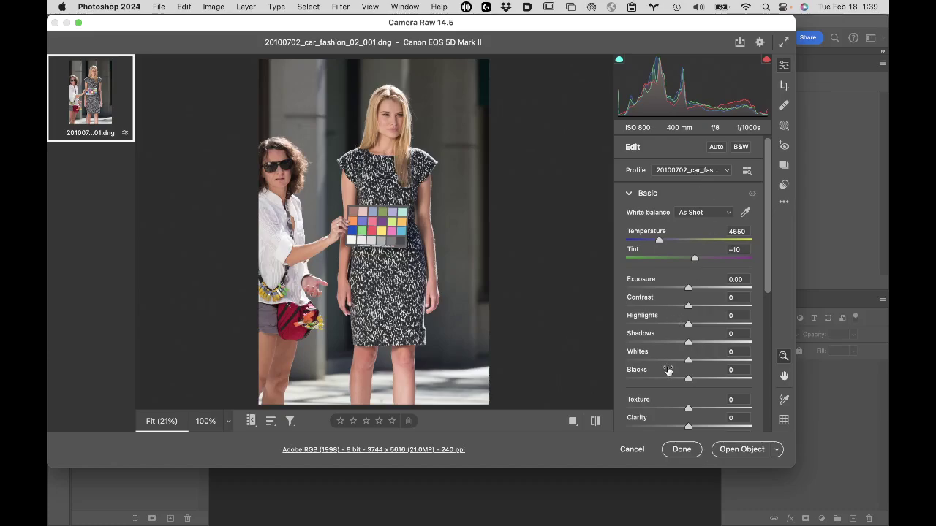
pyautogui.click(632, 449)
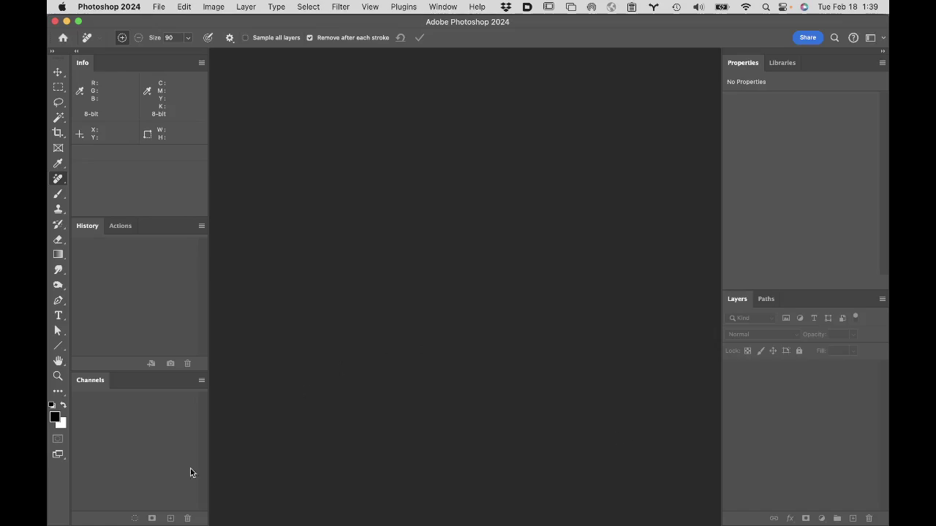
# - Switch to Finder, open the user Library folder in a new window, and group its contents by Name
pyautogui.click(66, 512)
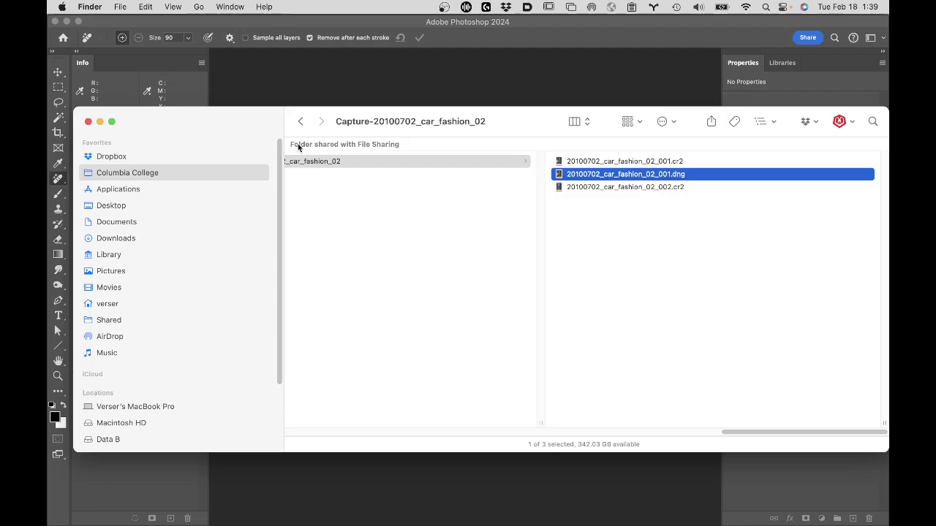
pyautogui.press('super+n')
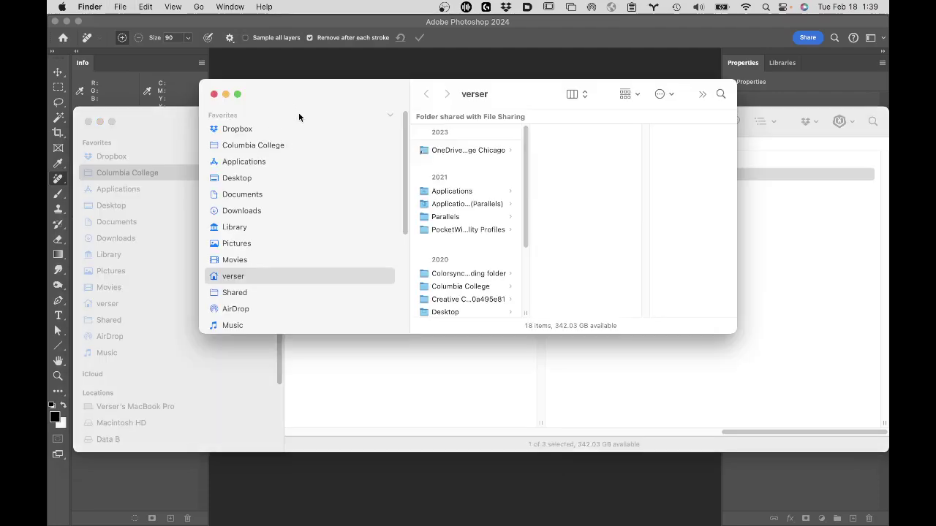
pyautogui.click(247, 227)
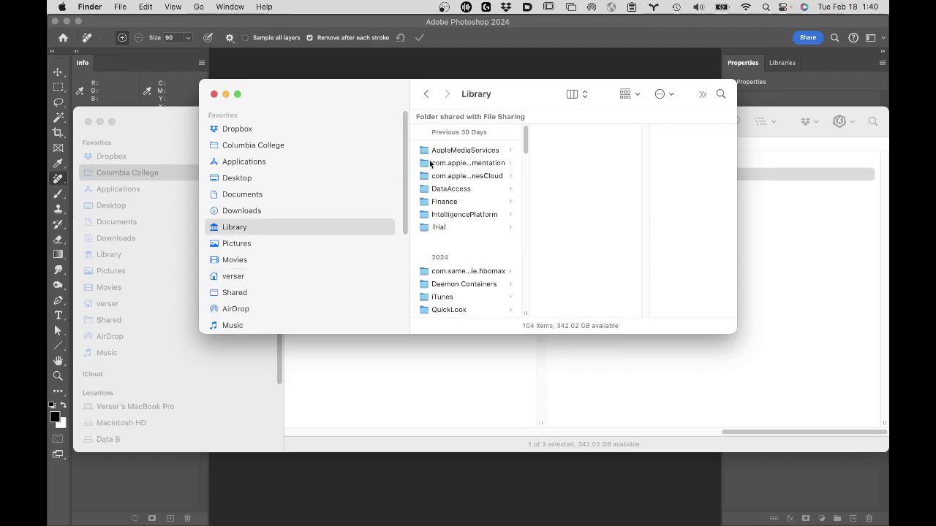
pyautogui.click(638, 94)
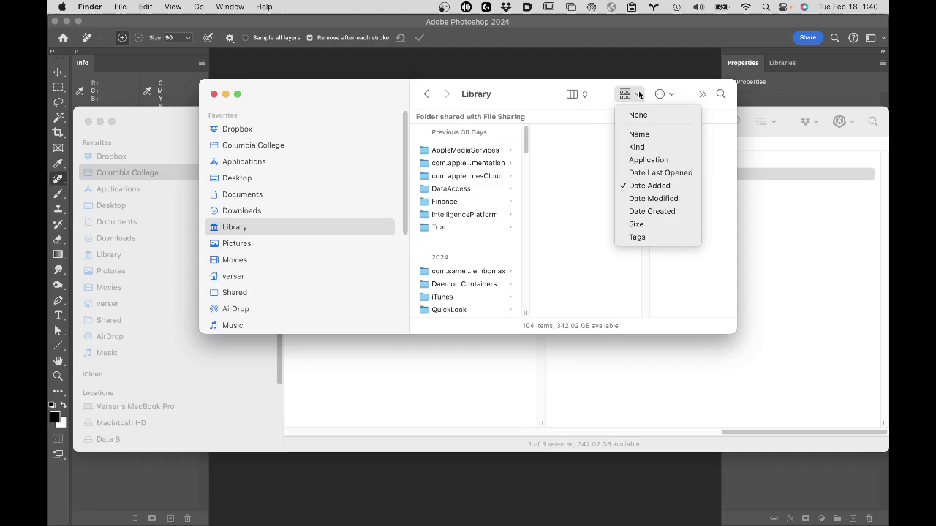
pyautogui.click(647, 134)
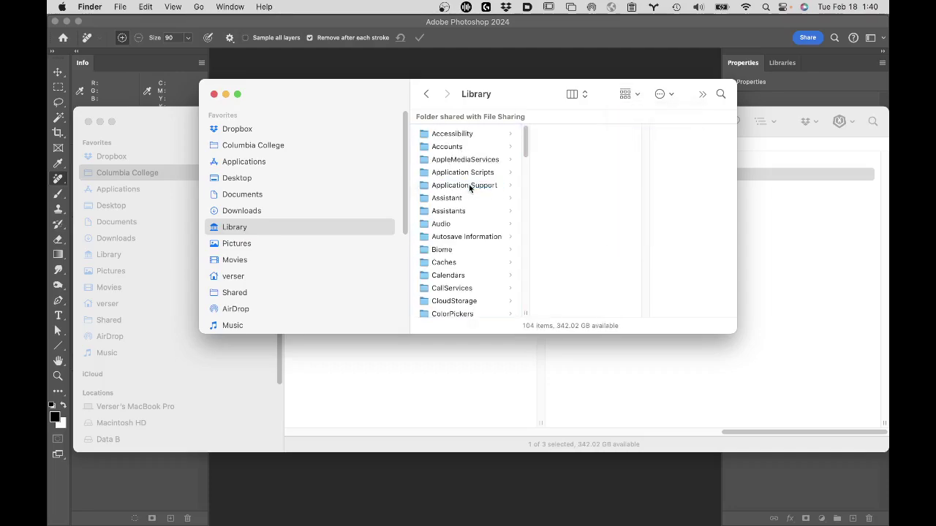
# - Within Library, open the CameraProfiles folder inside Application Support, Adobe, CameraRaw
pyautogui.click(495, 186)
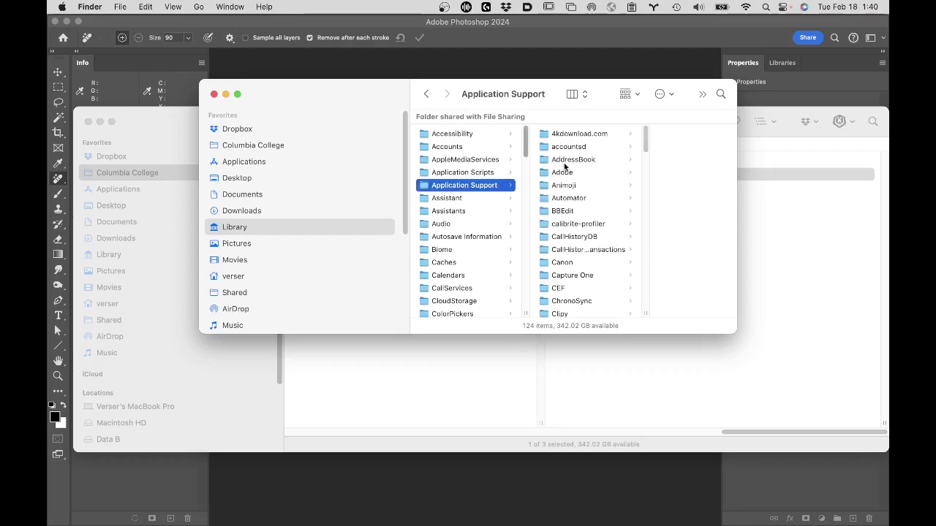
pyautogui.click(577, 171)
pyautogui.scroll(-5, 660, 260)
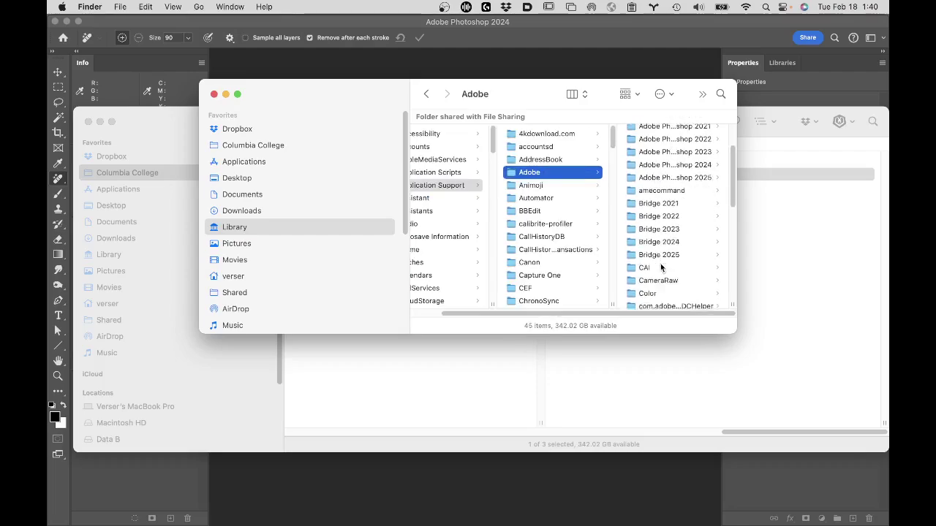
pyautogui.click(663, 248)
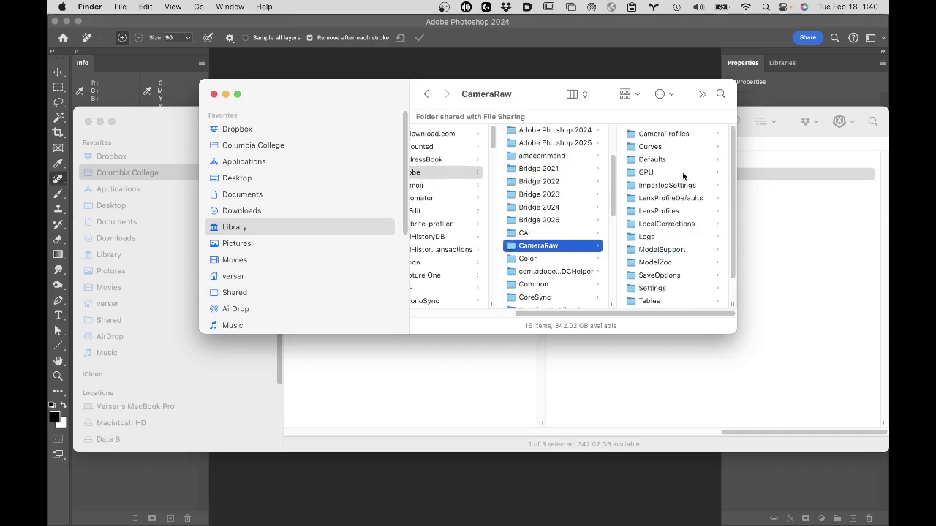
pyautogui.click(677, 134)
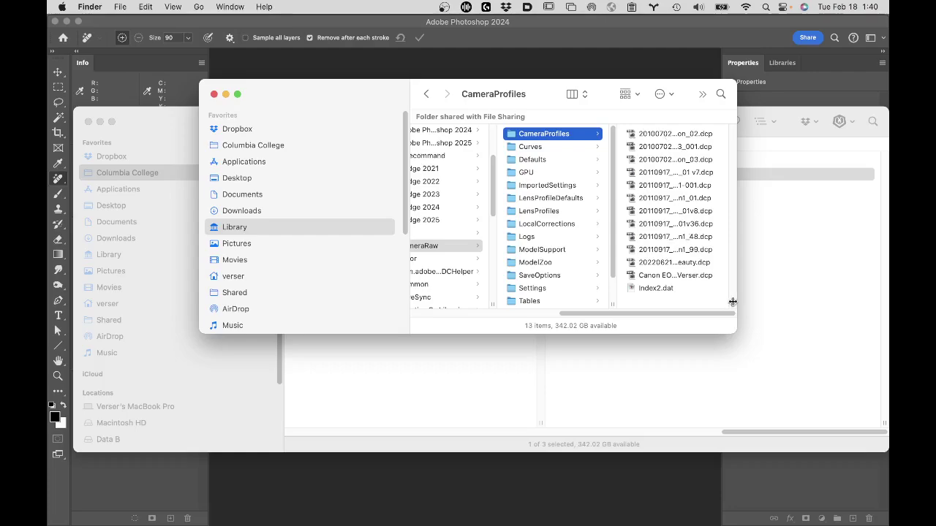
# - Widen the window to show full file names, group the files by Date Added, and move 20100702_car_fashion_02.dcp to the Trash
pyautogui.moveTo(734, 302); pyautogui.dragTo(888, 304)
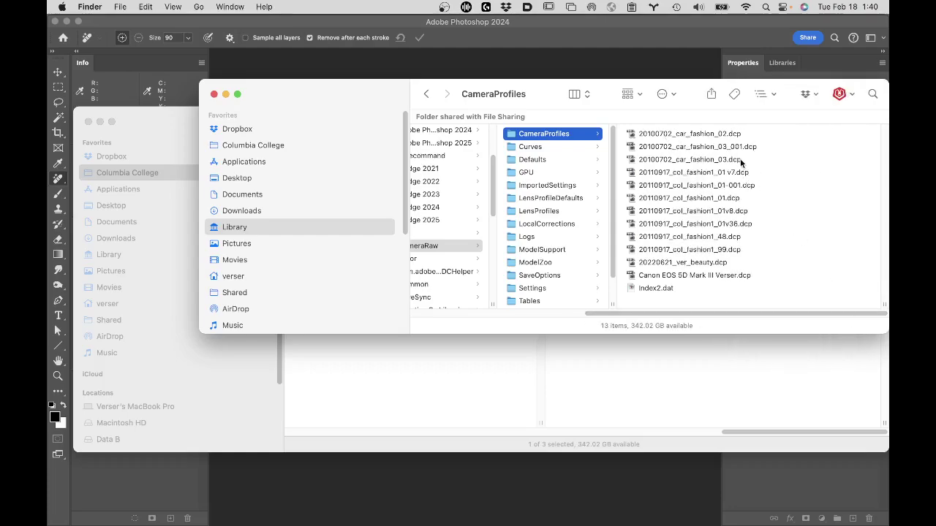
pyautogui.click(640, 95)
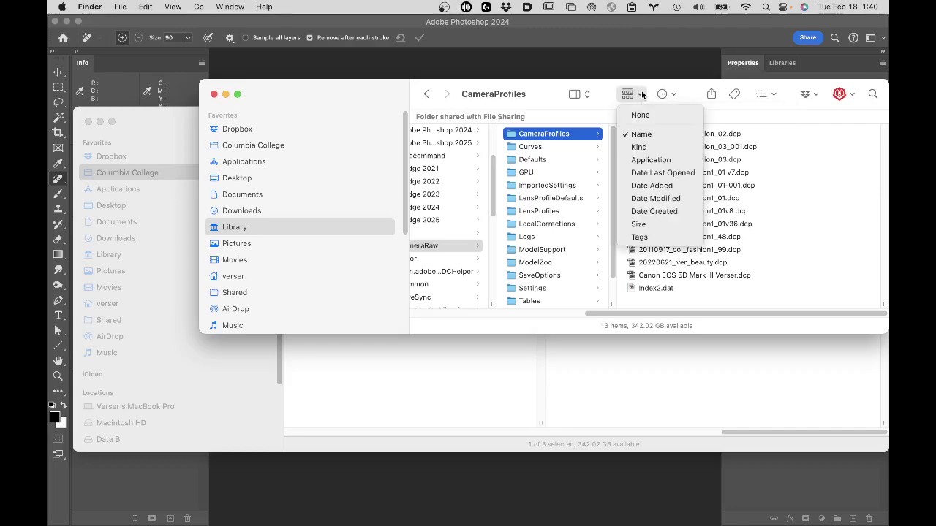
pyautogui.click(652, 186)
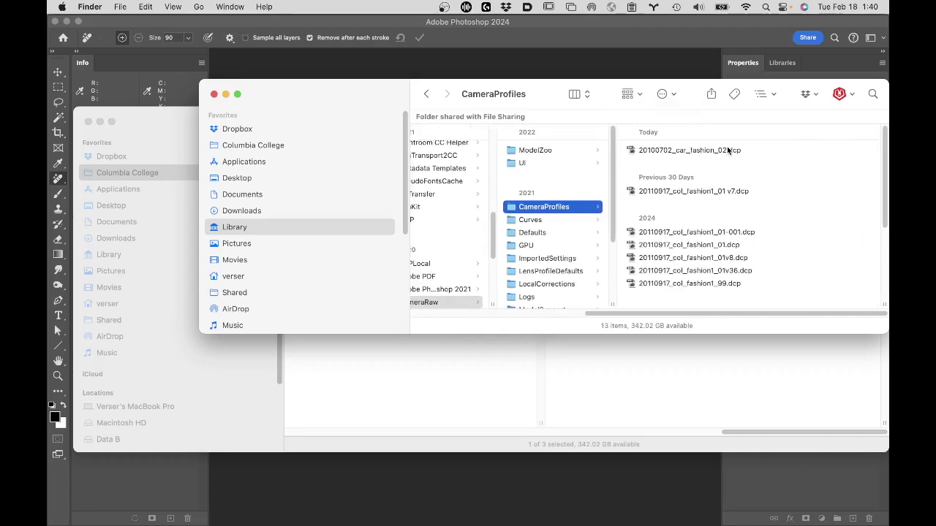
pyautogui.click(727, 150)
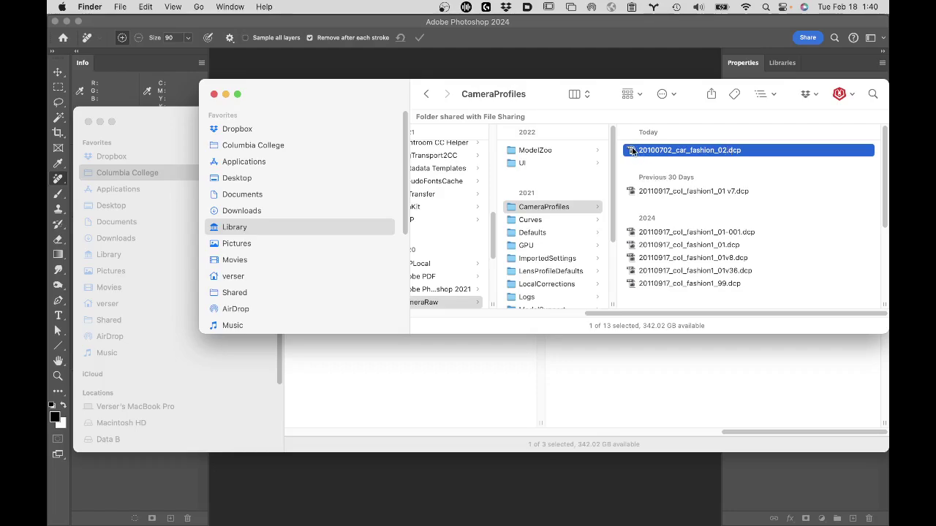
pyautogui.press('super+BackSpace')
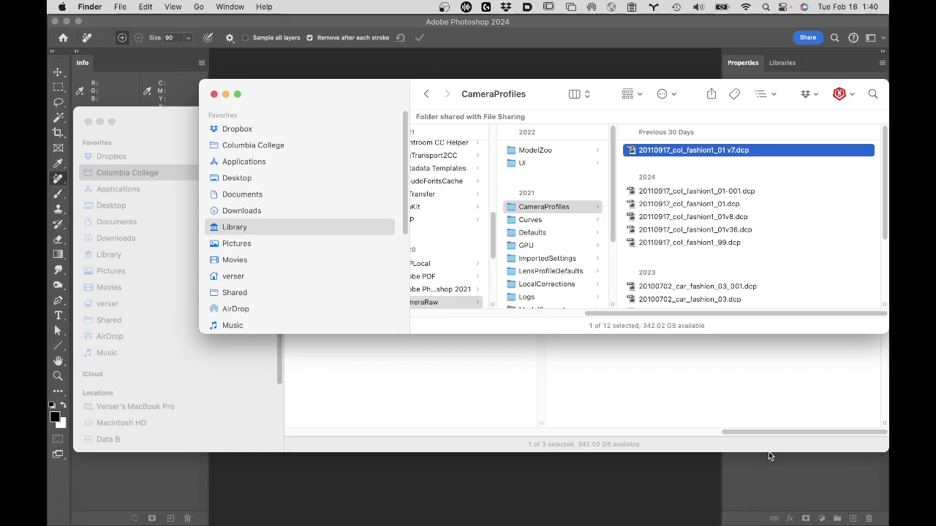
# - Return to the Capture-20100702_car_fashion_02 folder window and reopen 20100702_car_fashion_02_001.dng in Camera Raw
pyautogui.click(655, 371)
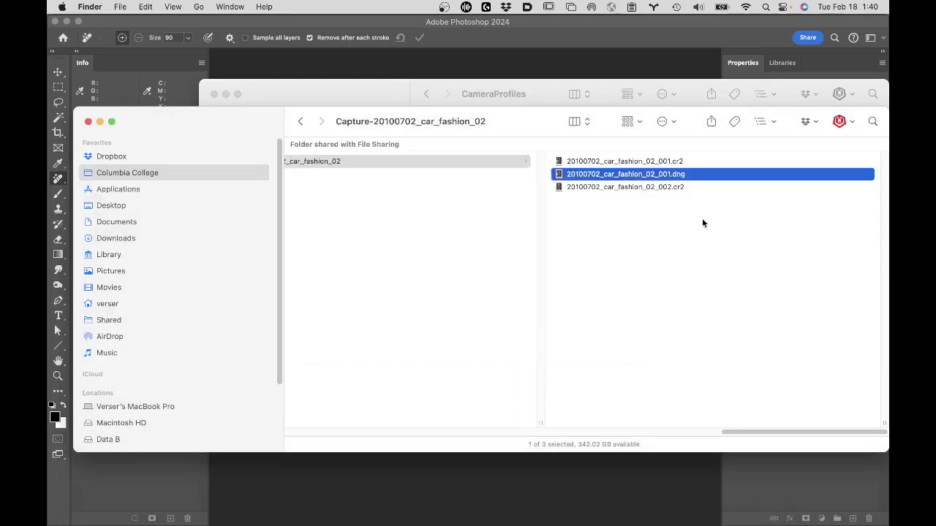
pyautogui.doubleClick(562, 174)
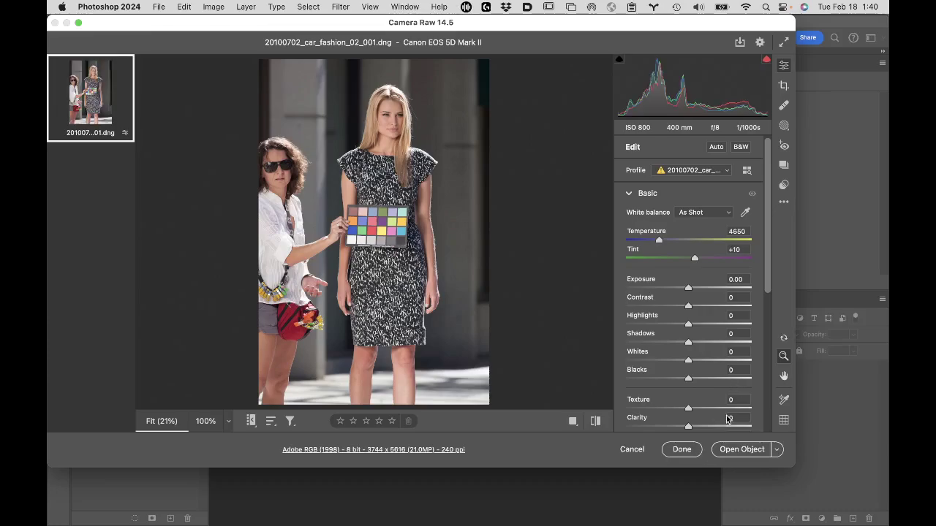
# - Cancel out of Camera Raw and open the Trash in Finder, widened to show full file names and moved clear of the other windows
pyautogui.moveTo(662, 173)
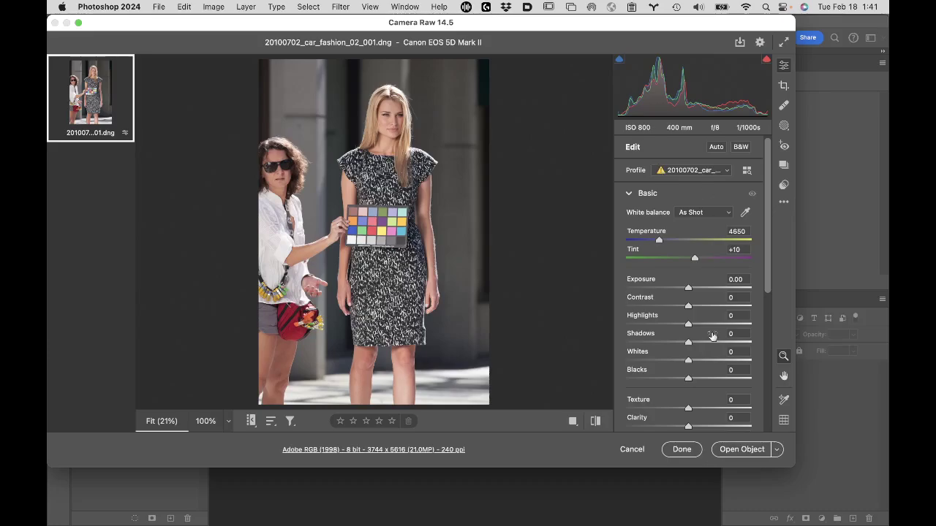
pyautogui.click(644, 450)
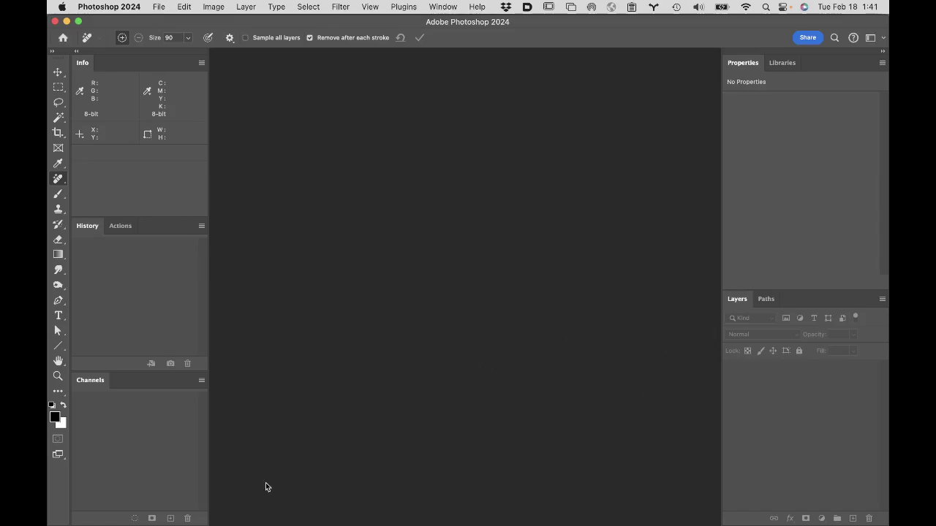
pyautogui.click(68, 511)
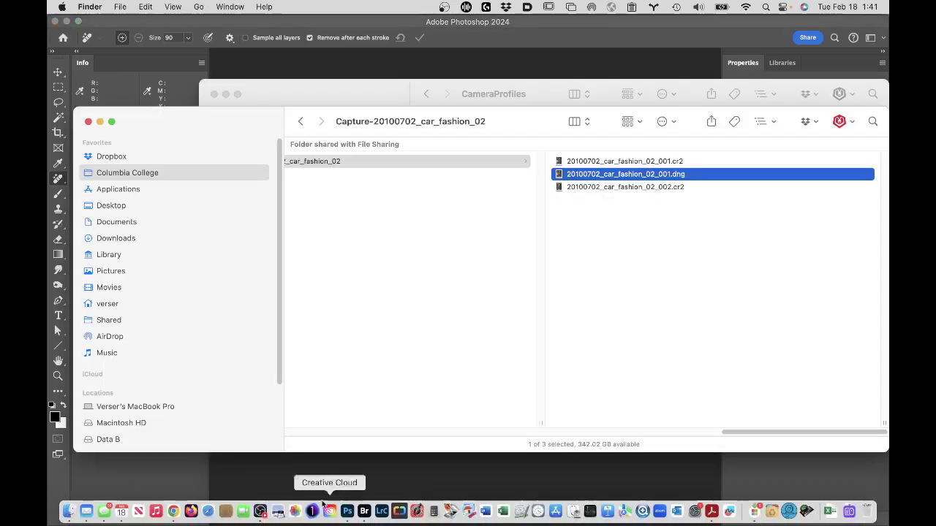
pyautogui.click(866, 512)
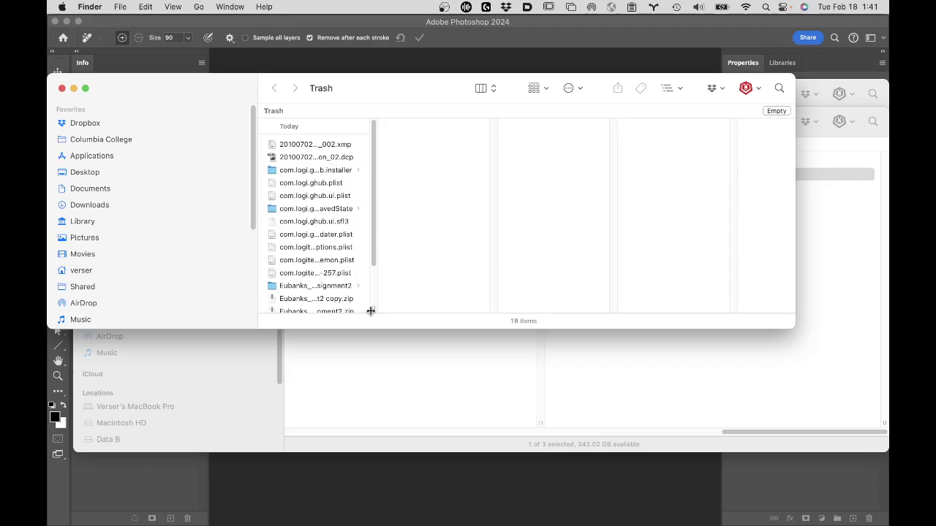
pyautogui.moveTo(370, 310); pyautogui.dragTo(546, 304)
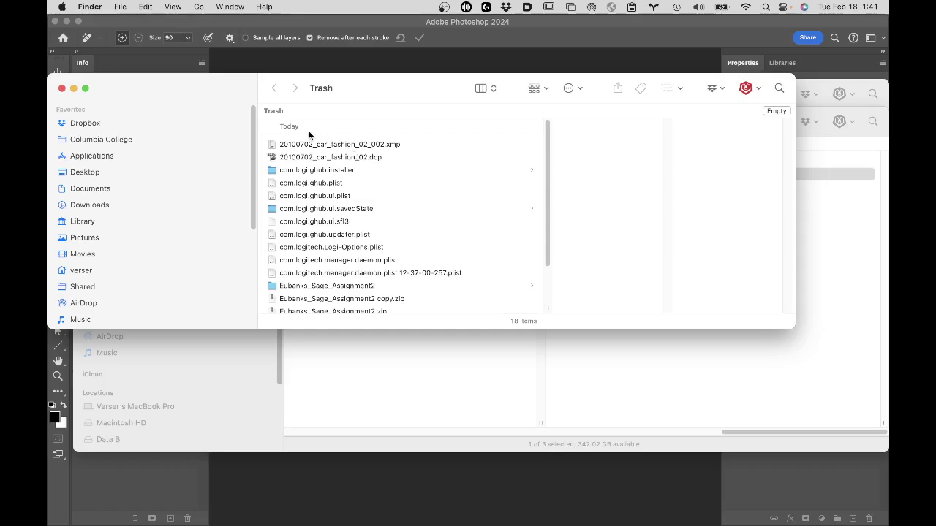
pyautogui.moveTo(371, 83); pyautogui.dragTo(399, 273)
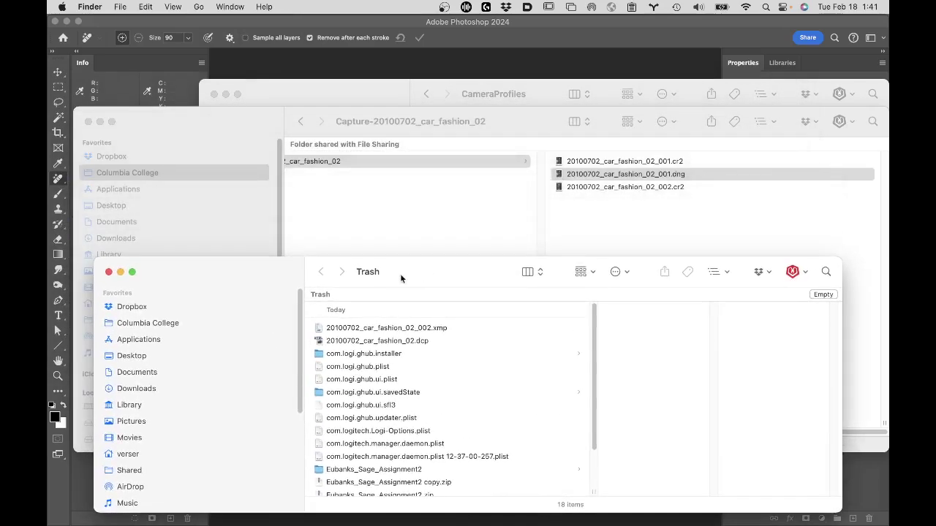
# - Move 20100702_car_fashion_02.dcp from the Trash back into the CameraProfiles folder
pyautogui.click(390, 341)
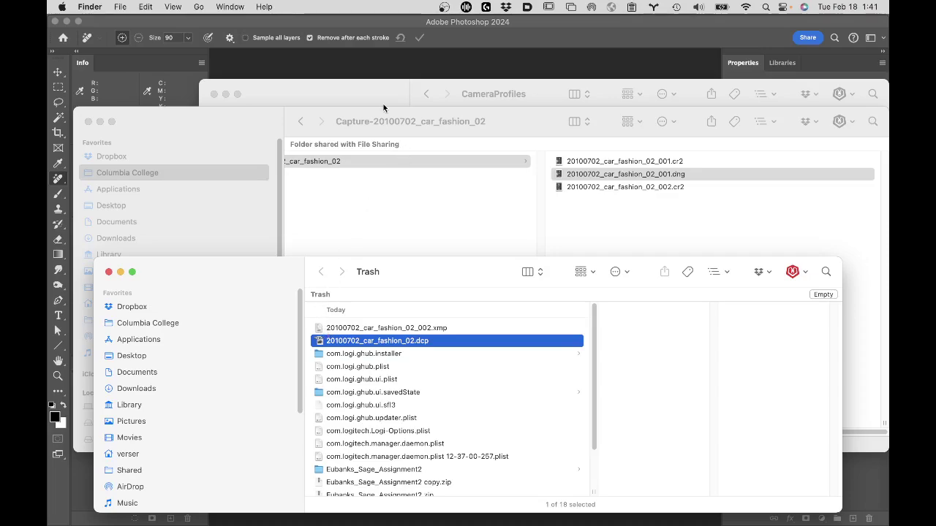
pyautogui.click(378, 84)
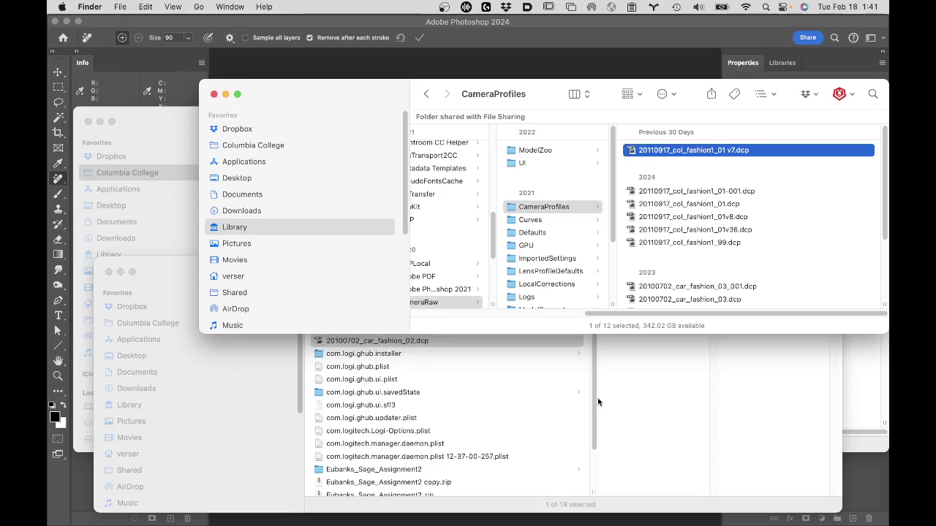
pyautogui.moveTo(308, 93); pyautogui.dragTo(308, 35)
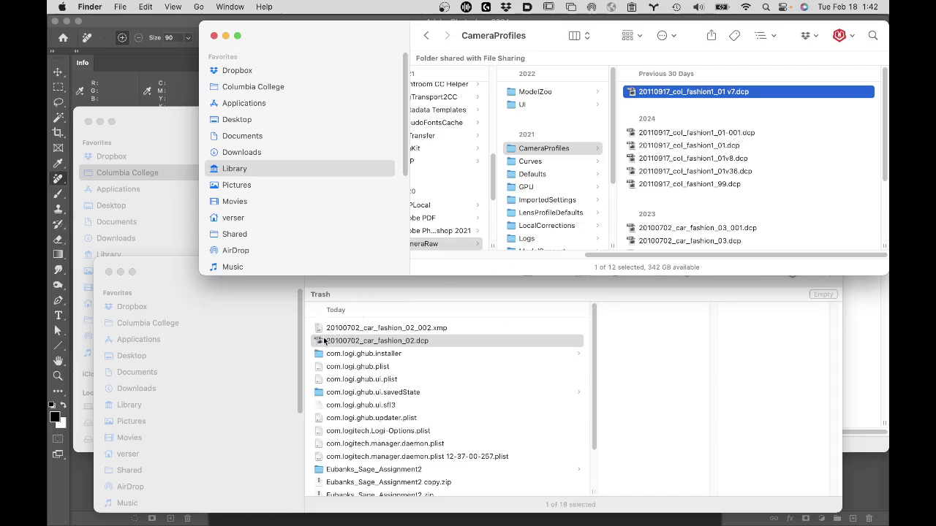
pyautogui.moveTo(324, 341); pyautogui.dragTo(687, 126)
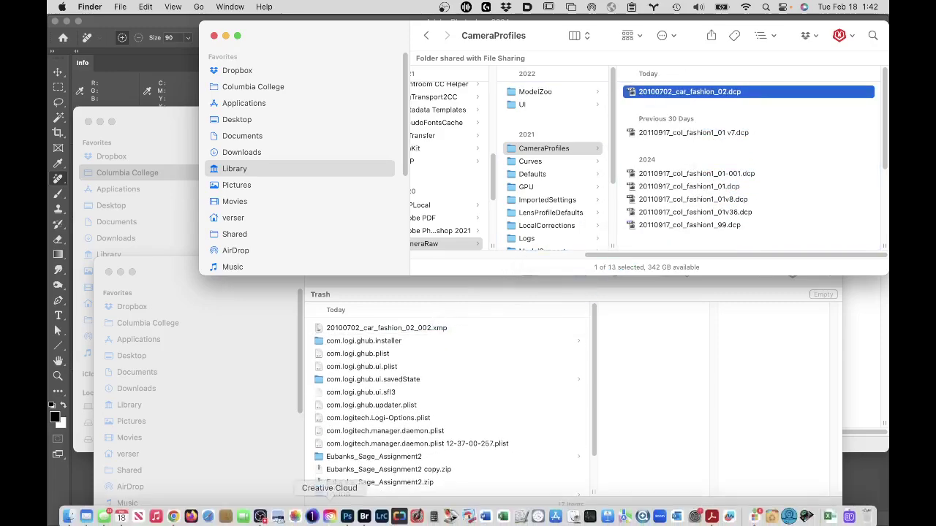
# - Reopen 20100702_car_fashion_02_001.dng in Camera Raw to check its profile with the .dcp file restored, and cancel out
pyautogui.click(865, 368)
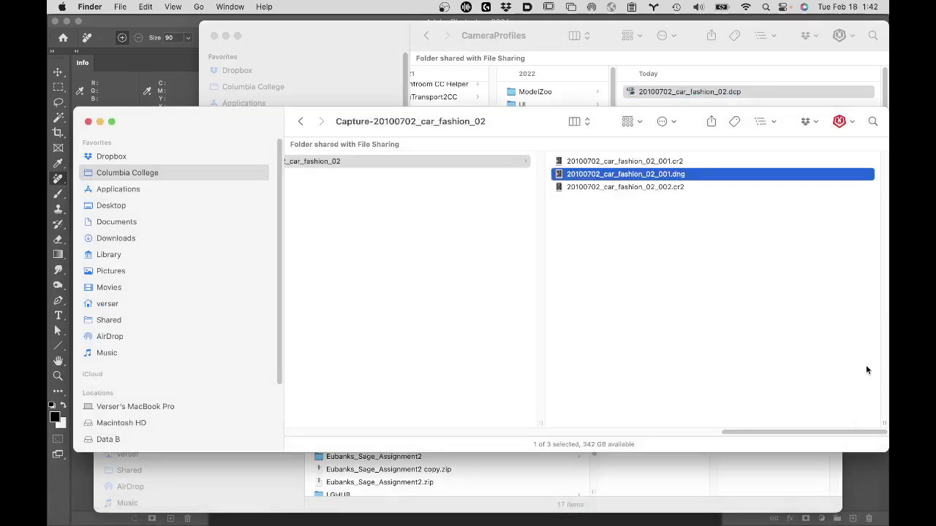
pyautogui.doubleClick(557, 174)
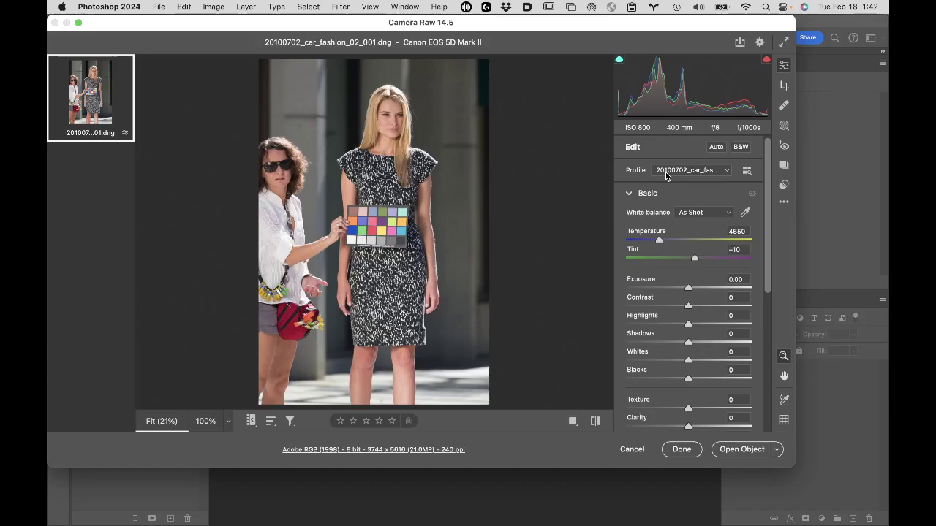
pyautogui.click(632, 450)
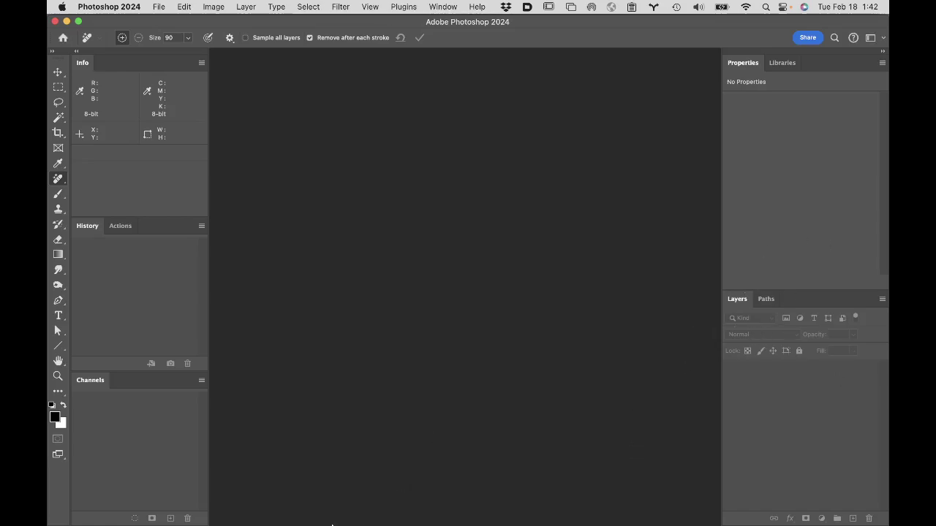
# - Switch to Finder and move 20100702_car_fashion_02_001.dng to the Trash
pyautogui.moveTo(332, 524)
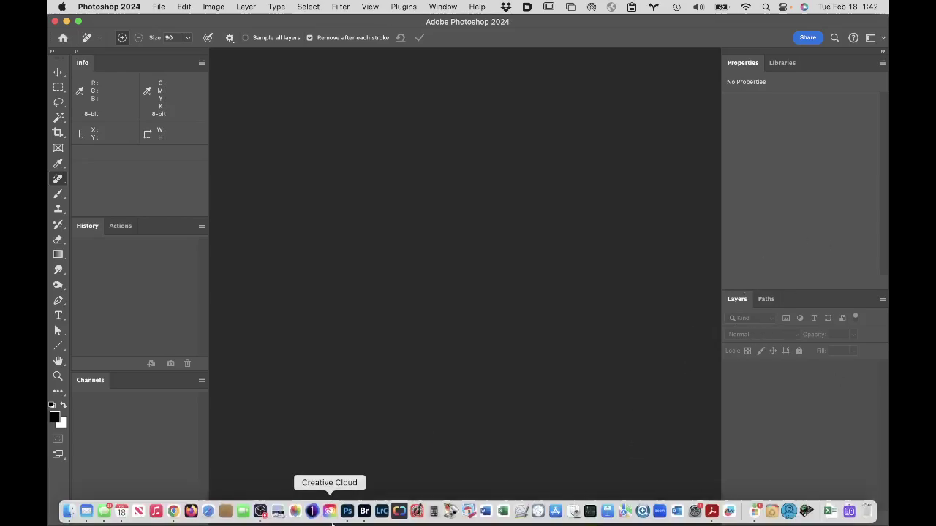
pyautogui.click(65, 513)
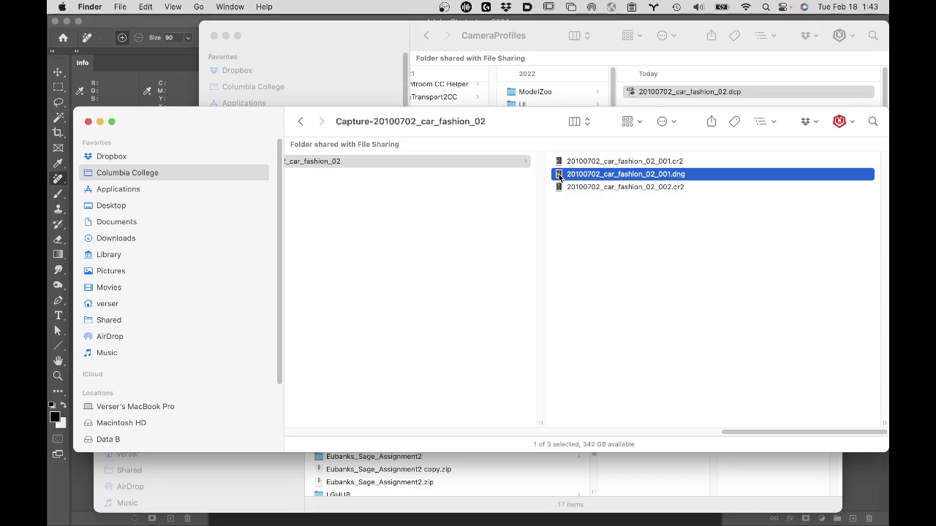
pyautogui.press('super+BackSpace')
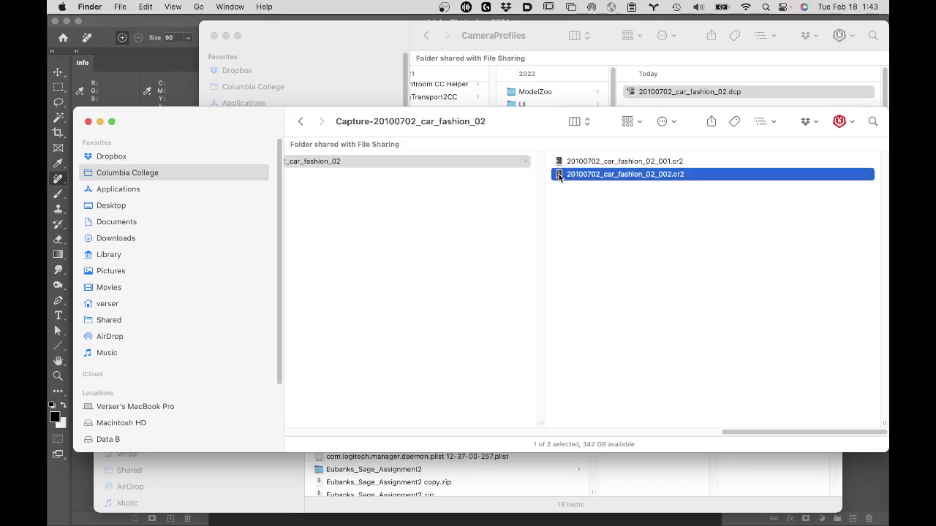
# - Open 20100702_car_fashion_02_001.cr2 in Camera Raw and apply the custom 20100702_car_fashion_02 profile
pyautogui.click(609, 162)
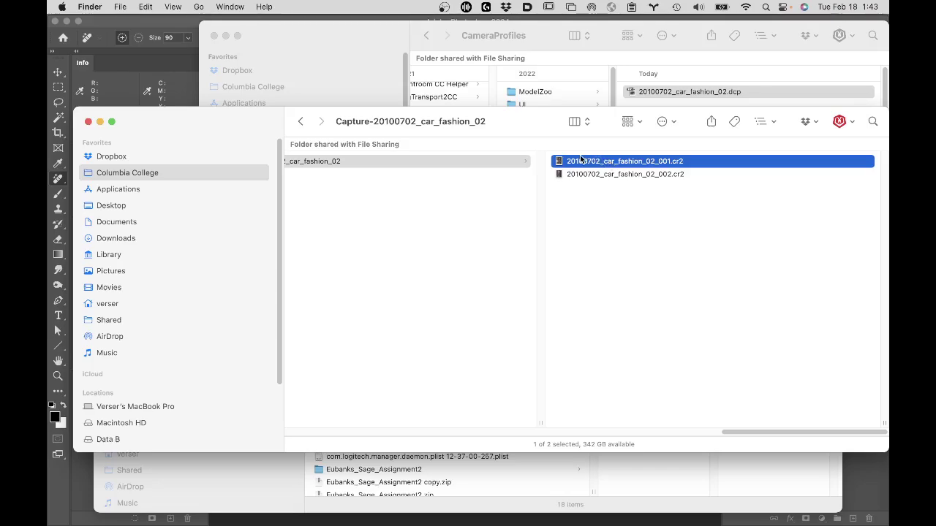
pyautogui.moveTo(561, 162); pyautogui.dragTo(346, 512)
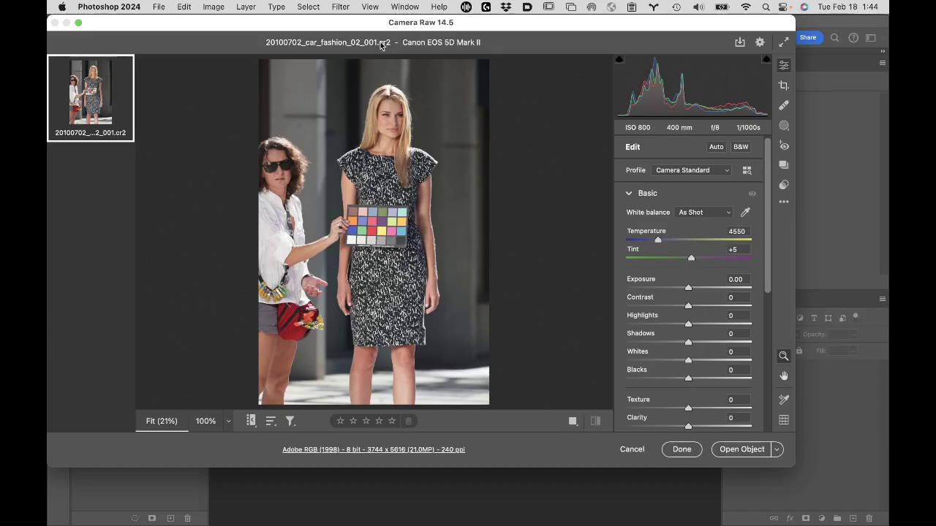
pyautogui.click(747, 170)
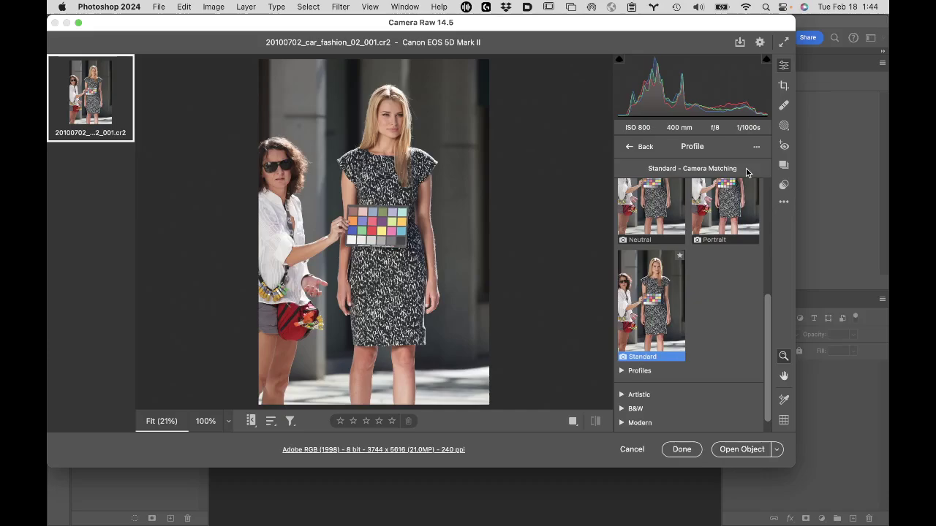
pyautogui.click(632, 147)
pyautogui.click(746, 169)
pyautogui.click(626, 372)
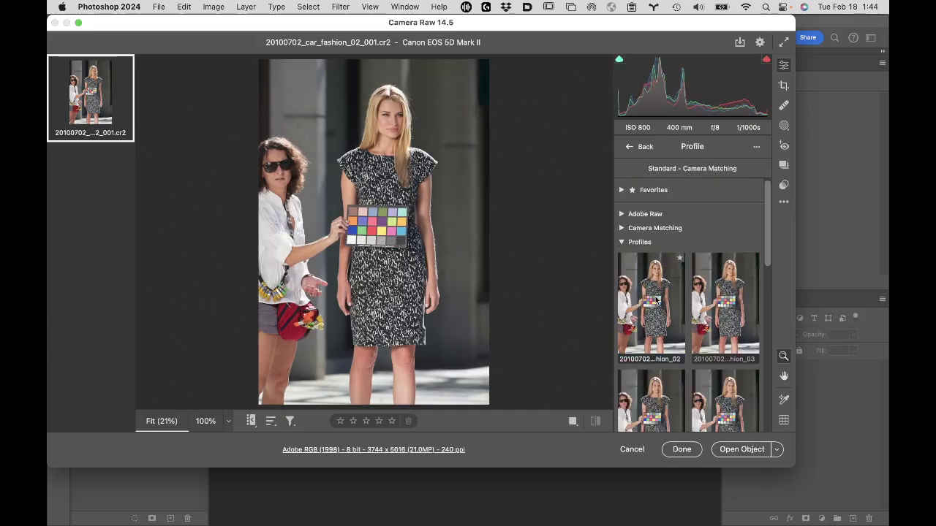
pyautogui.click(657, 300)
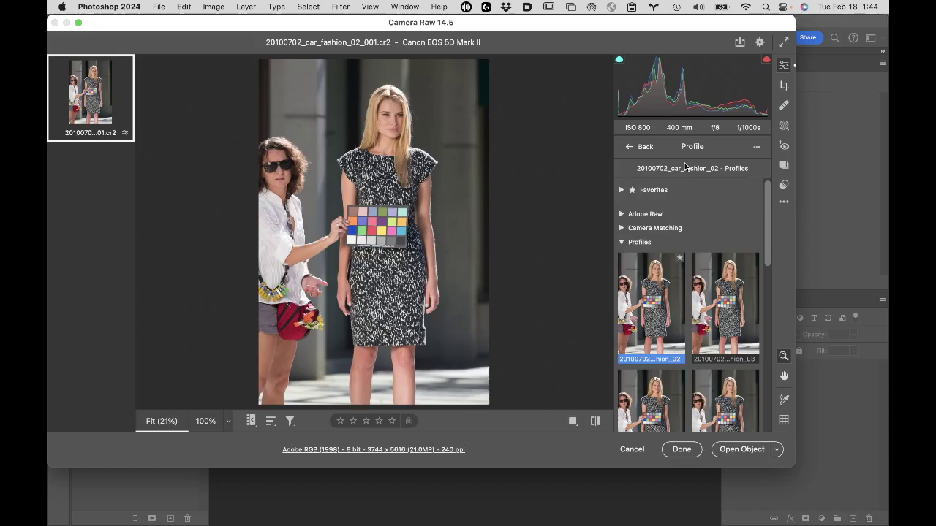
# - Save the raw image as a Digital Negative (.dng) in the same location, and cancel out of Camera Raw
pyautogui.click(739, 43)
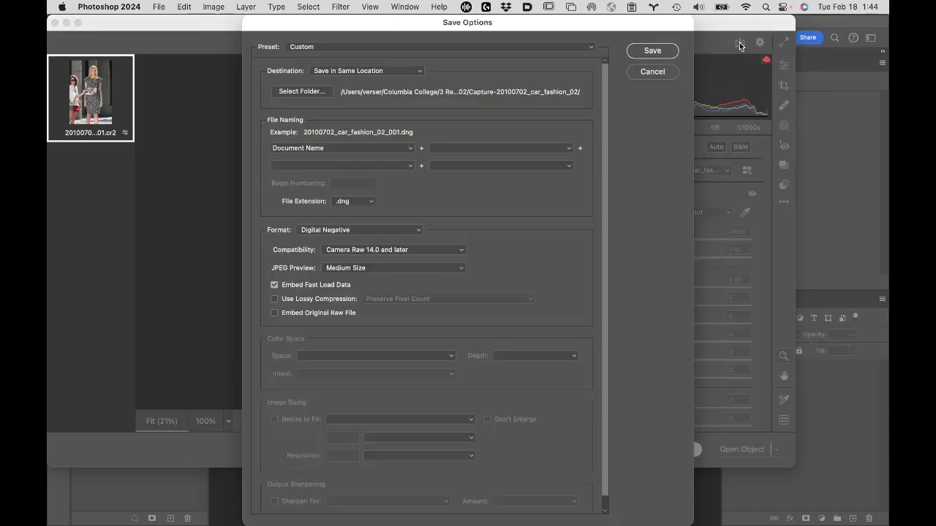
pyautogui.click(640, 50)
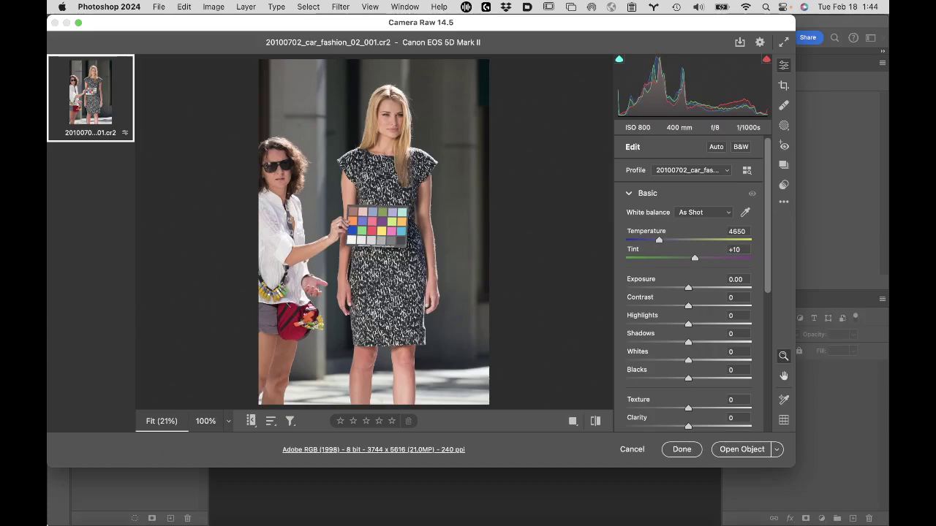
pyautogui.moveTo(69, 516)
pyautogui.click(632, 449)
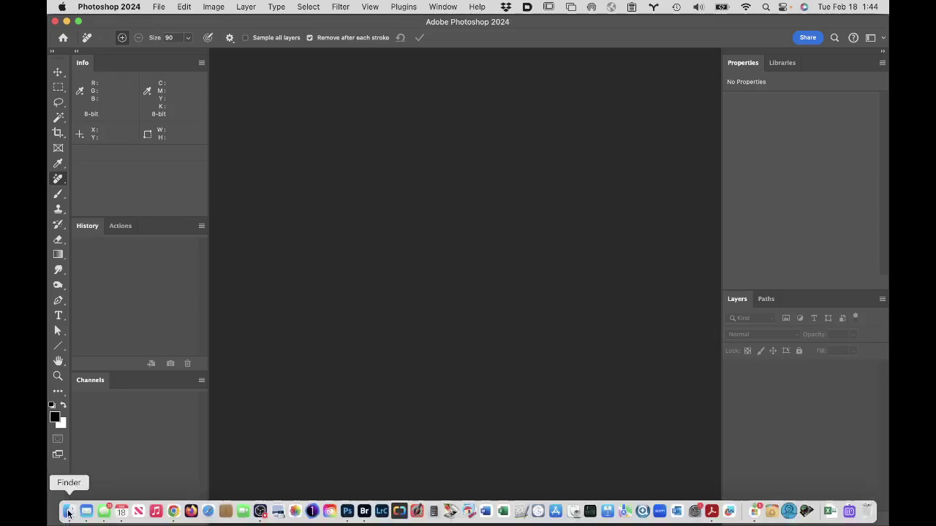
# - Open the newly saved 20100702_car_fashion_02_001.dng from Finder in Camera Raw, check its assigned profile, and cancel out
pyautogui.click(68, 512)
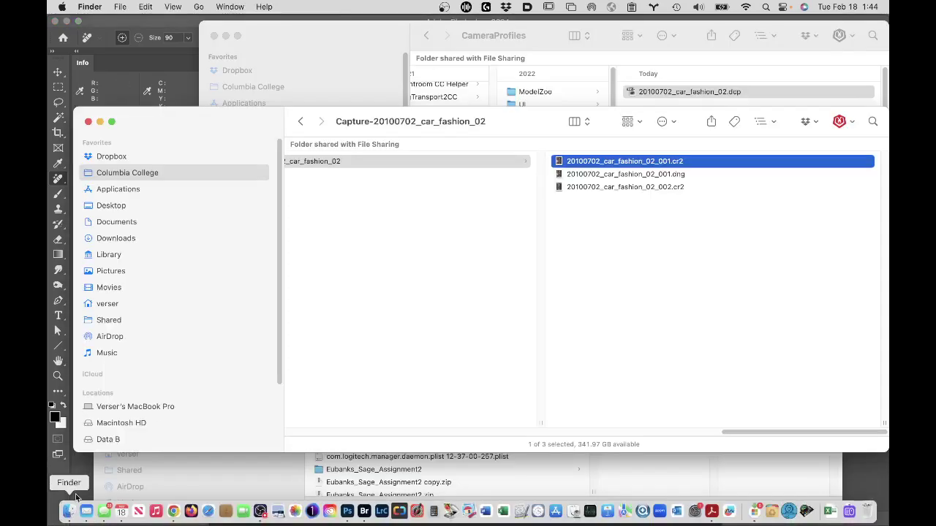
pyautogui.click(660, 175)
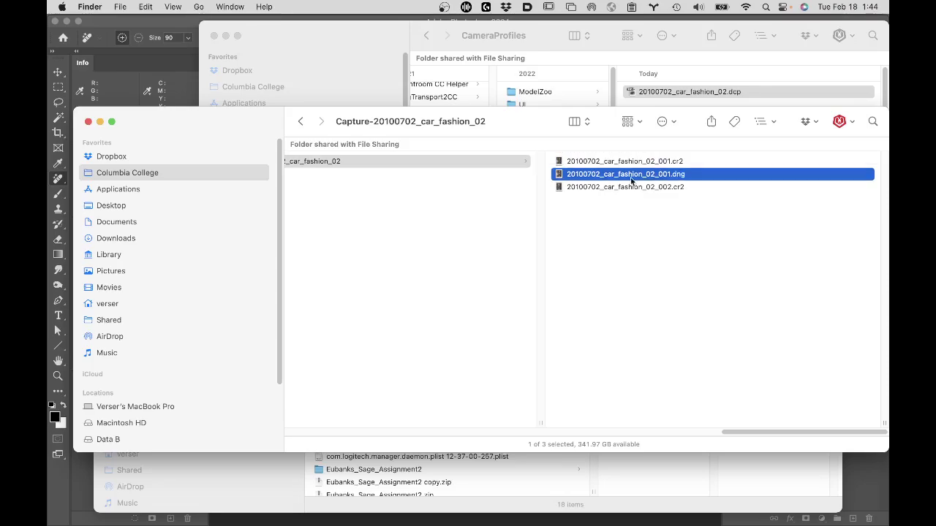
pyautogui.doubleClick(558, 175)
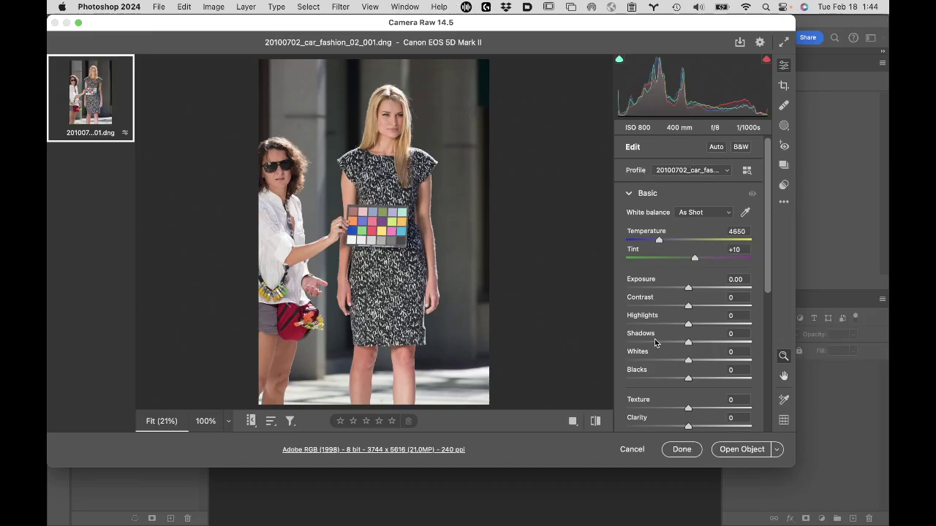
pyautogui.click(634, 449)
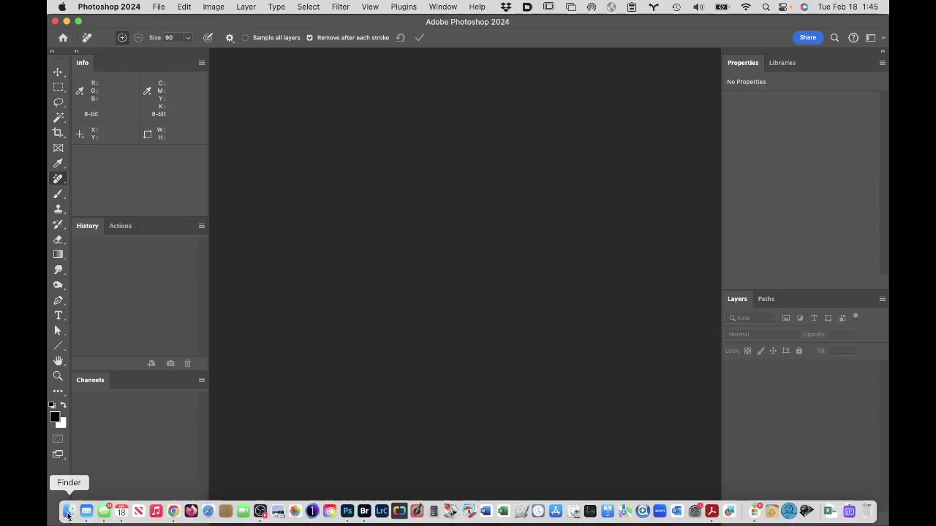
# - Switch to Finder and move 20100702_car_fashion_02.dcp from the CameraProfiles folder to the Trash
pyautogui.click(67, 513)
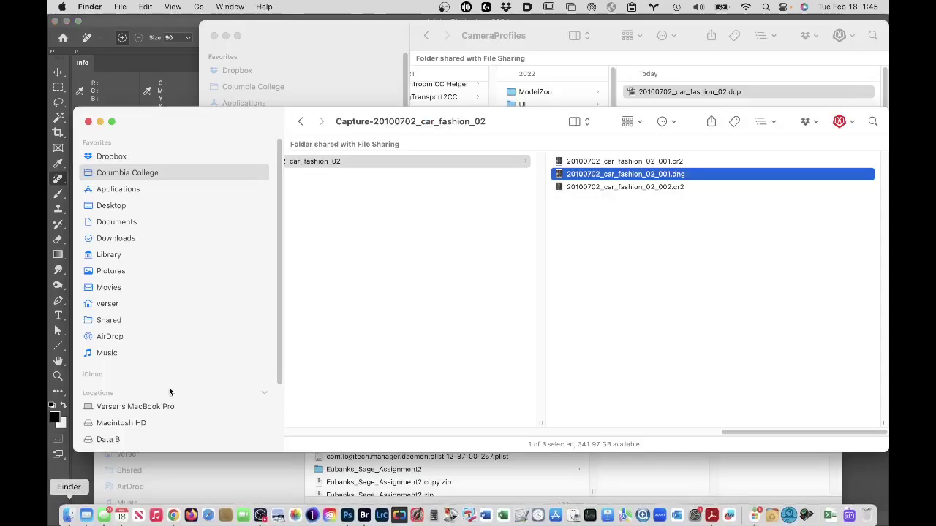
pyautogui.click(752, 88)
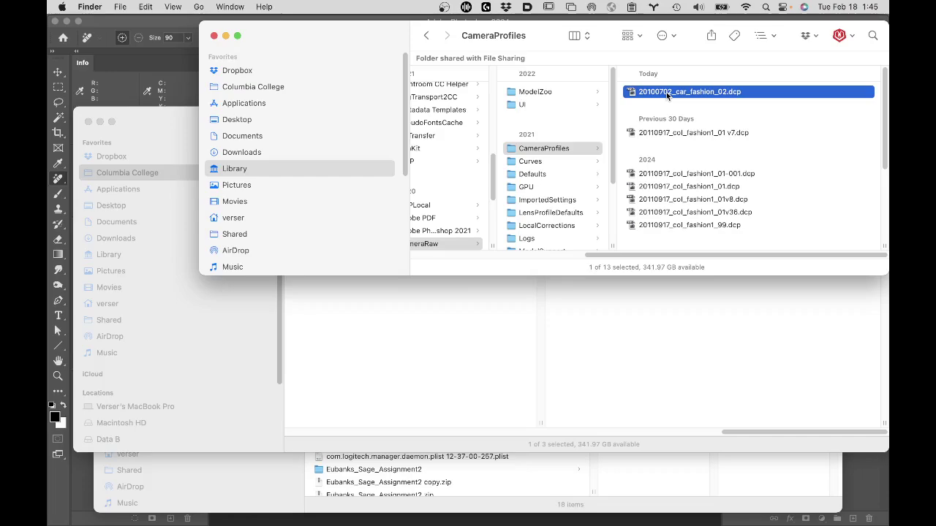
pyautogui.press('super+BackSpace')
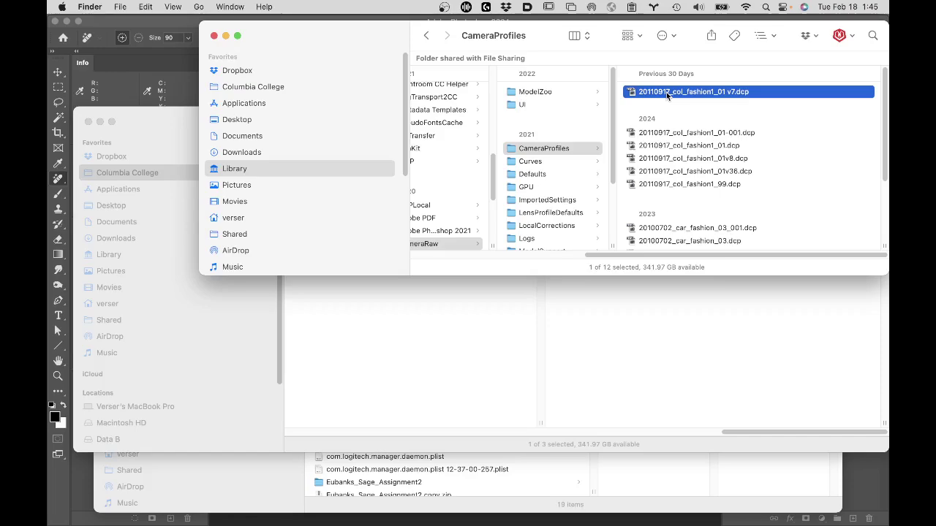
# - Reopen 20100702_car_fashion_02_001.dng in Camera Raw to check its profile without the .dcp file, cancel out, and return to Finder
pyautogui.click(640, 383)
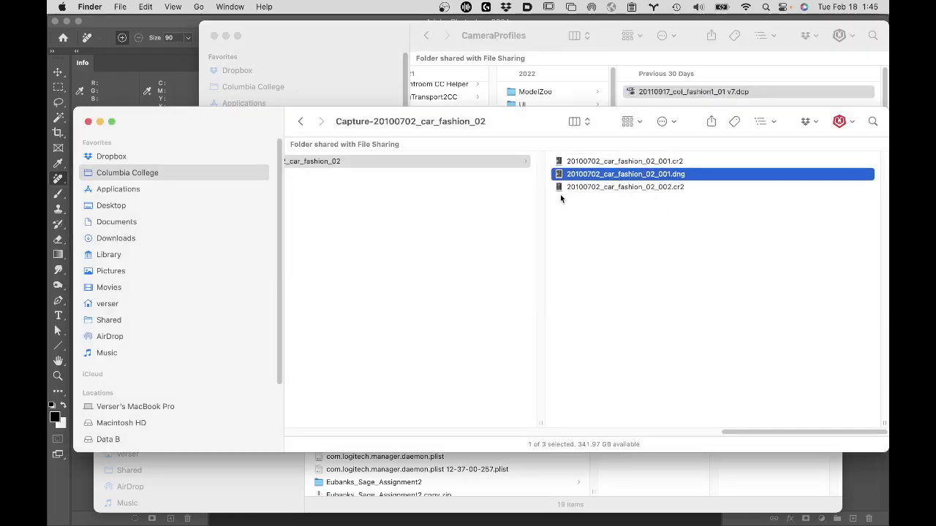
pyautogui.doubleClick(562, 174)
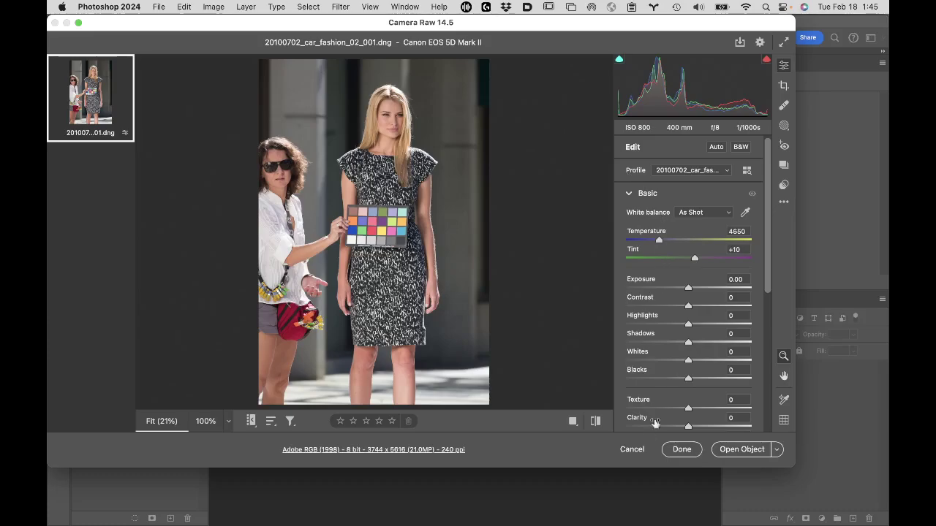
pyautogui.click(634, 449)
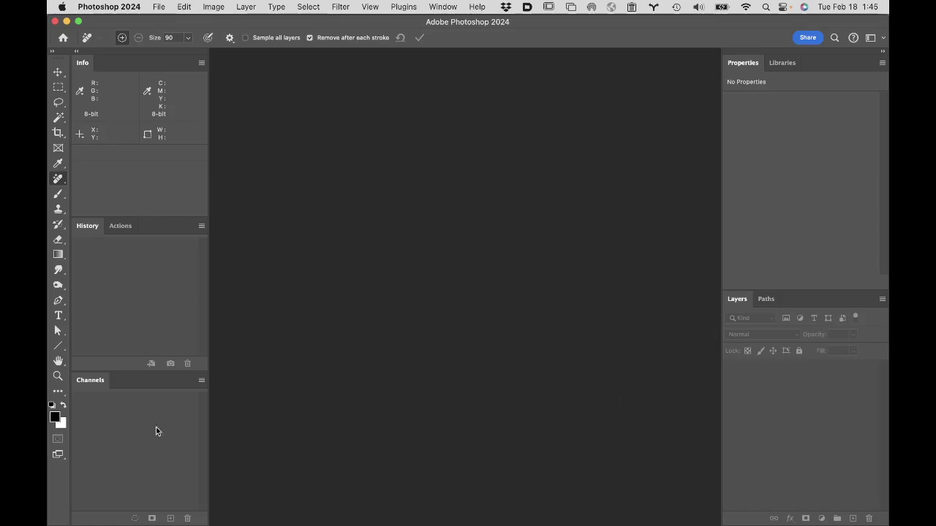
pyautogui.click(68, 512)
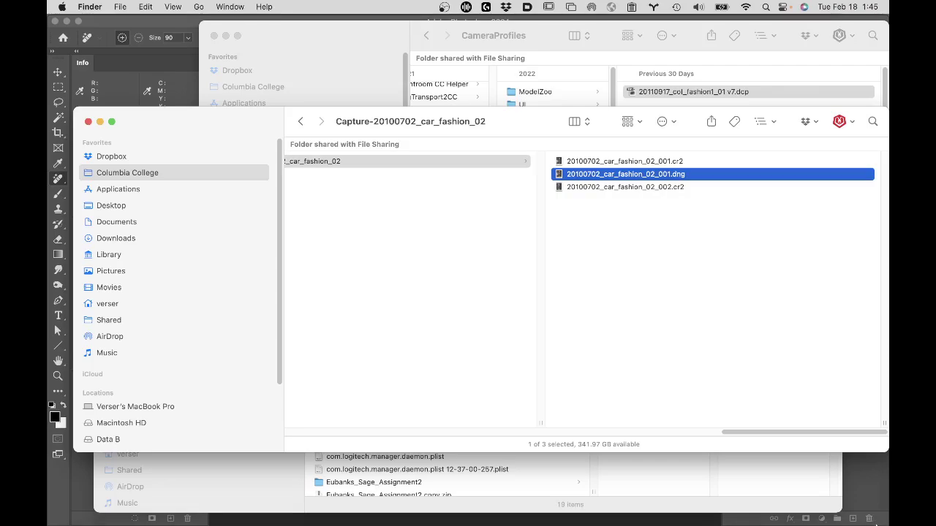
# - Open the Trash and move 20100702_car_fashion_02_001.dng from it into the CameraProfiles folder
pyautogui.click(867, 512)
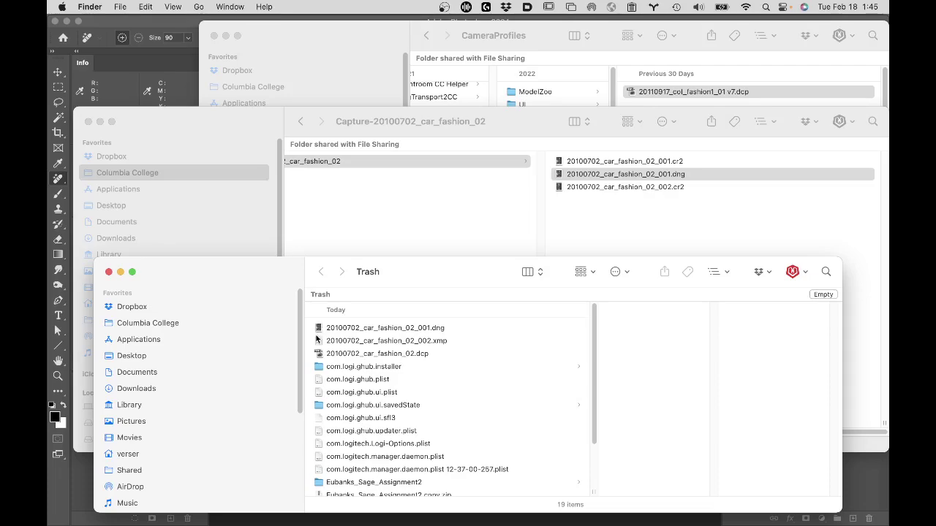
pyautogui.moveTo(319, 342); pyautogui.dragTo(468, 369)
pyautogui.moveTo(320, 328); pyautogui.dragTo(701, 94)
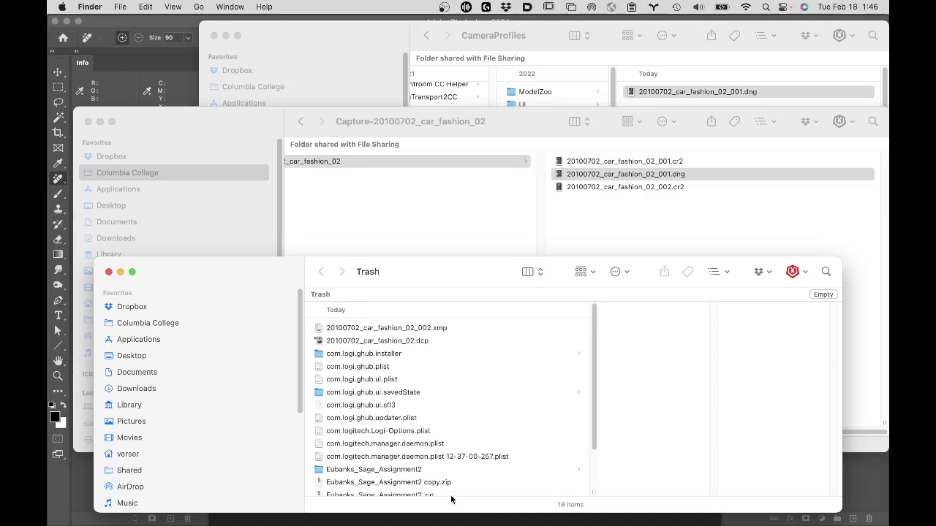
# - Move 20100702_car_fashion_02_001.dng from the Capture folder to the Trash, and open both remaining .cr2 files in Camera Raw
pyautogui.click(664, 229)
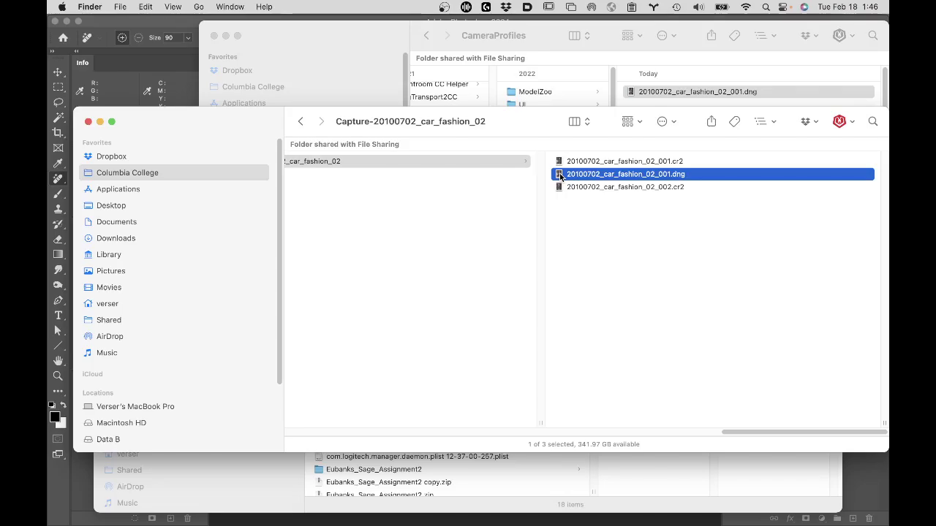
pyautogui.press('super+BackSpace')
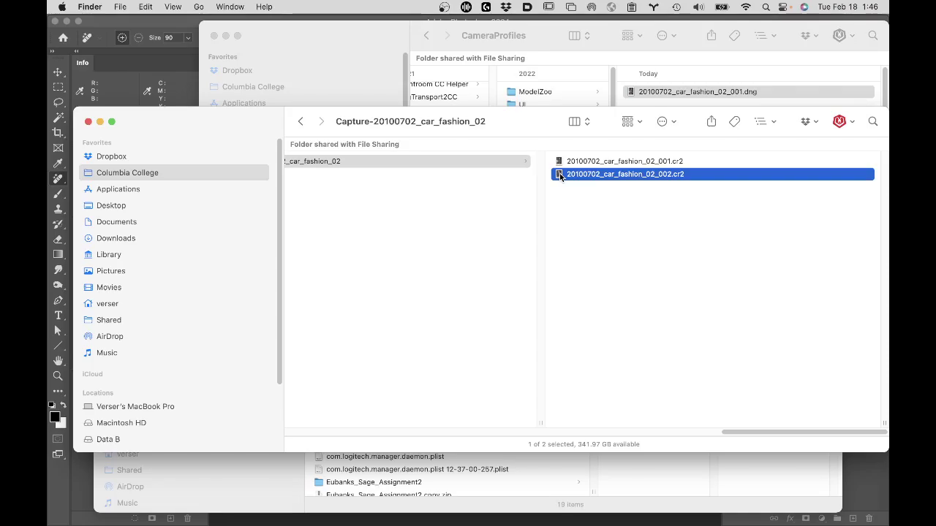
pyautogui.moveTo(621, 203); pyautogui.dragTo(616, 159)
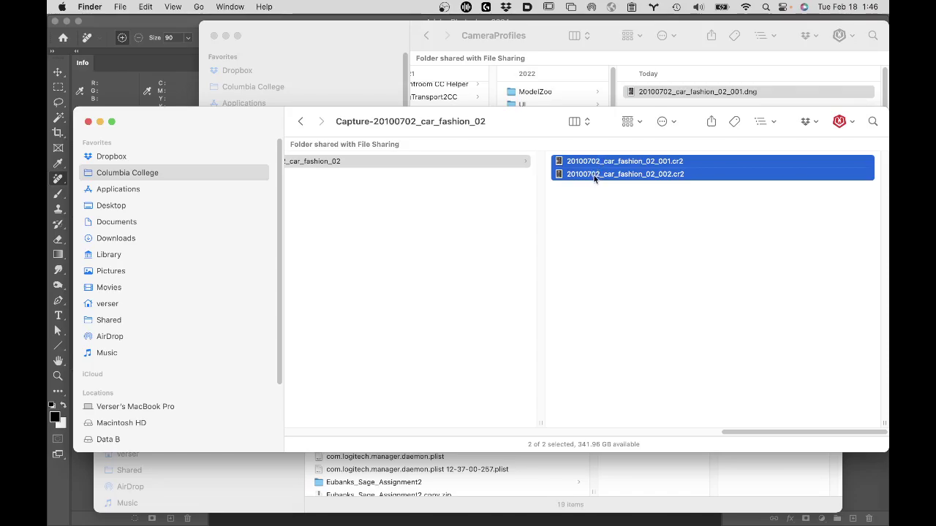
pyautogui.moveTo(593, 173); pyautogui.dragTo(348, 514)
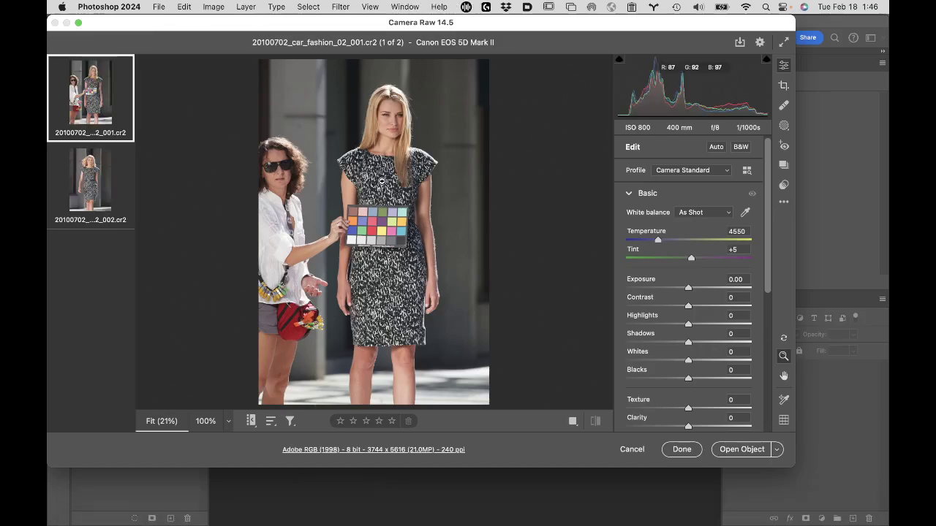
pyautogui.moveTo(88, 90)
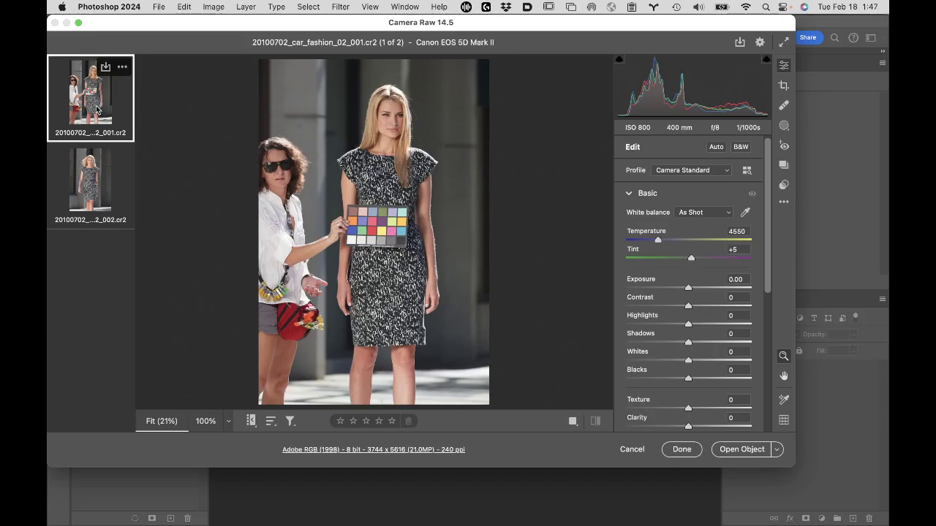
# - Look through the custom profiles for 20100702_car_fashion_02_001.cr2, try 20100702_car_fashion_03, and cancel out of Camera Raw
pyautogui.click(747, 171)
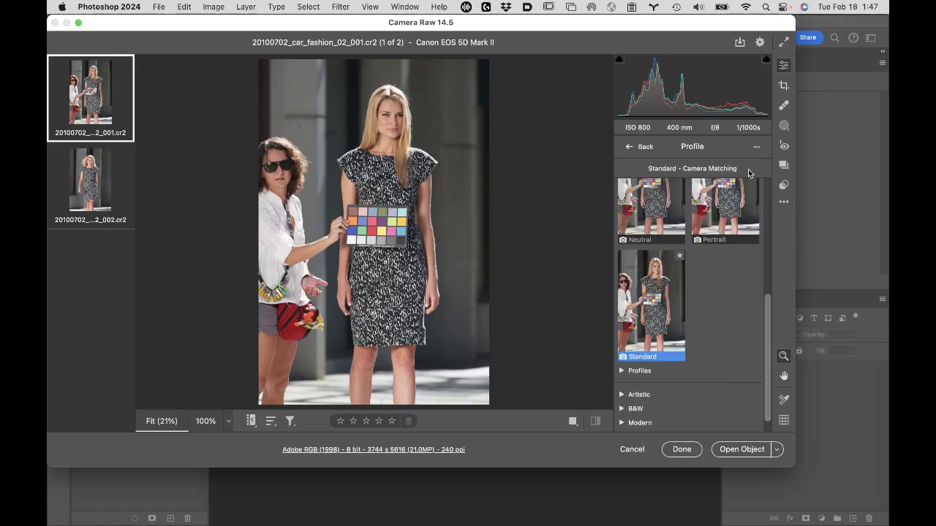
pyautogui.click(640, 371)
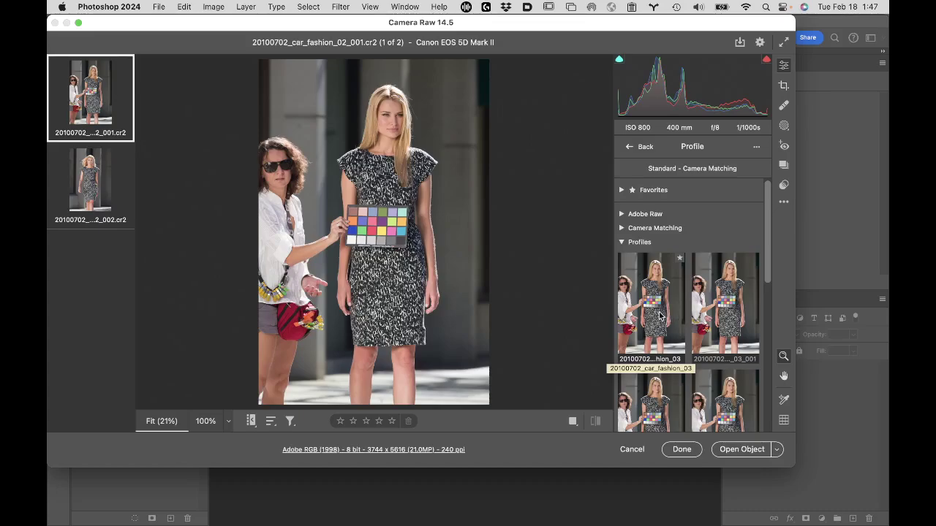
pyautogui.scroll(-2, 666, 315)
pyautogui.scroll(-5, 659, 315)
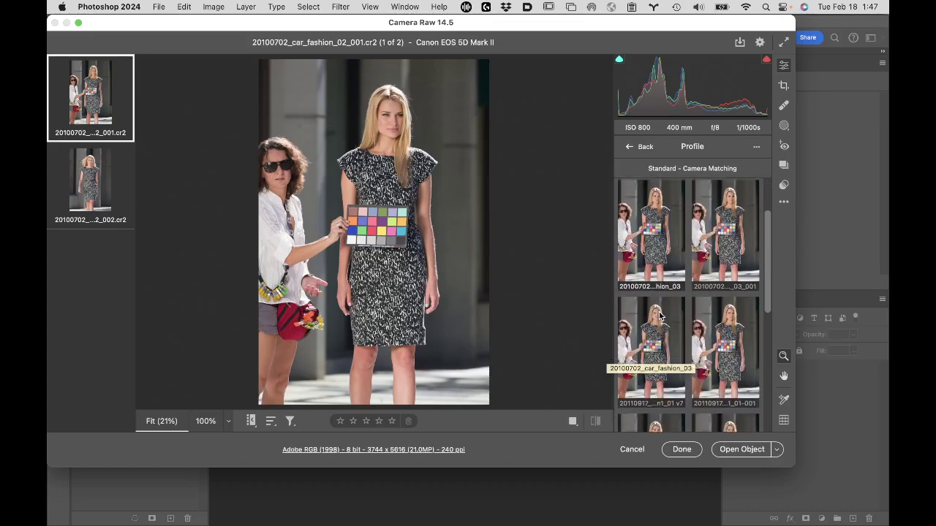
pyautogui.scroll(-6, 659, 315)
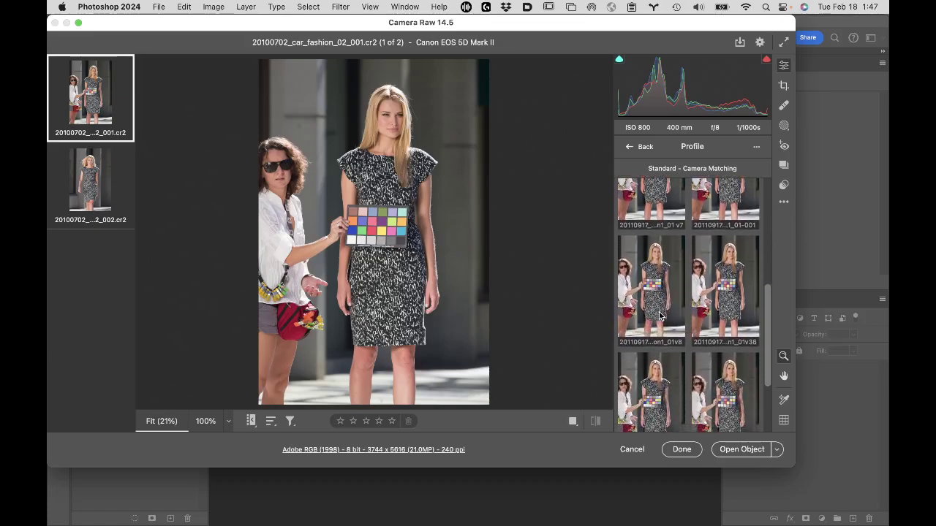
pyautogui.scroll(12, 659, 315)
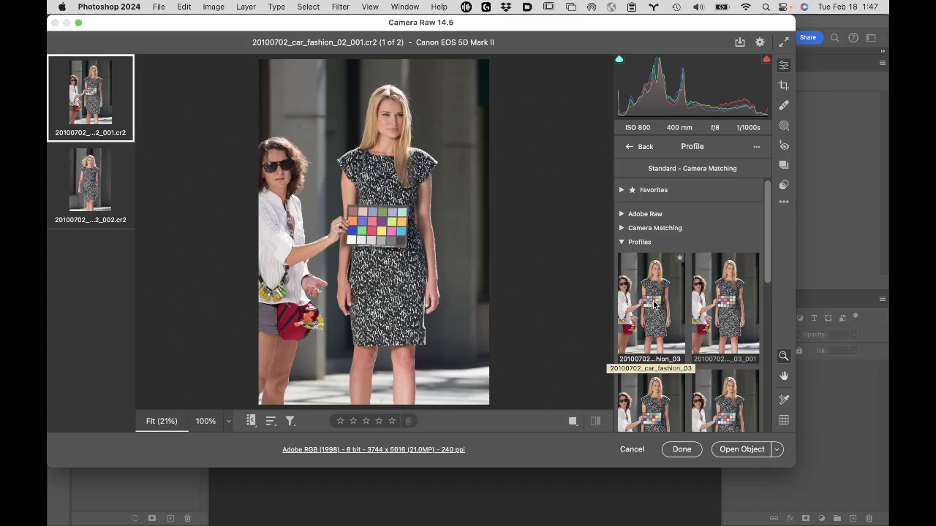
pyautogui.click(655, 304)
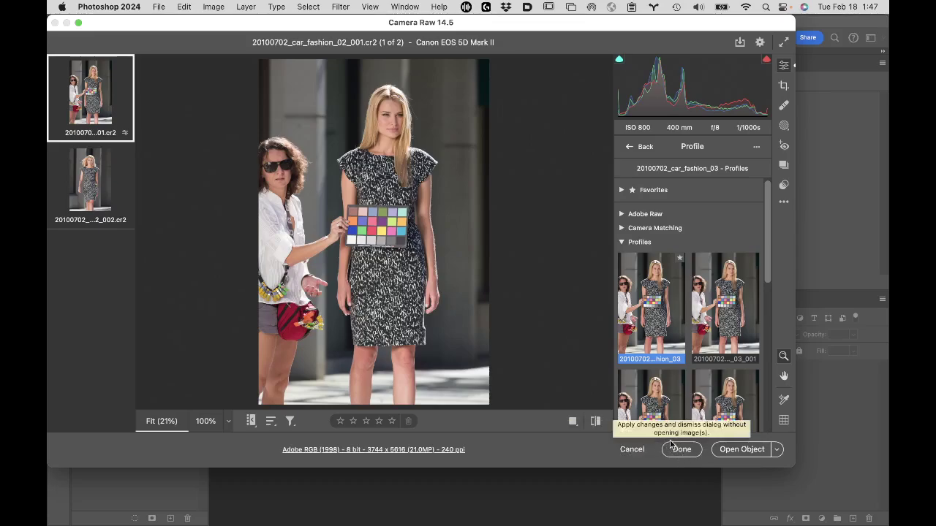
pyautogui.click(631, 449)
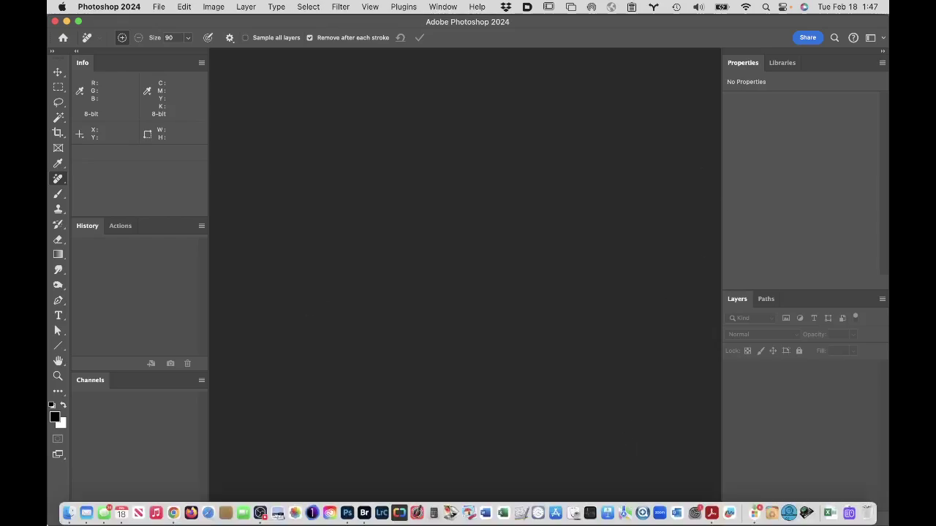
# - Return to Finder, try to move 20100702_car_fashion_02_001.dng onto the CameraProfiles folder, and review that folder's files
pyautogui.click(68, 513)
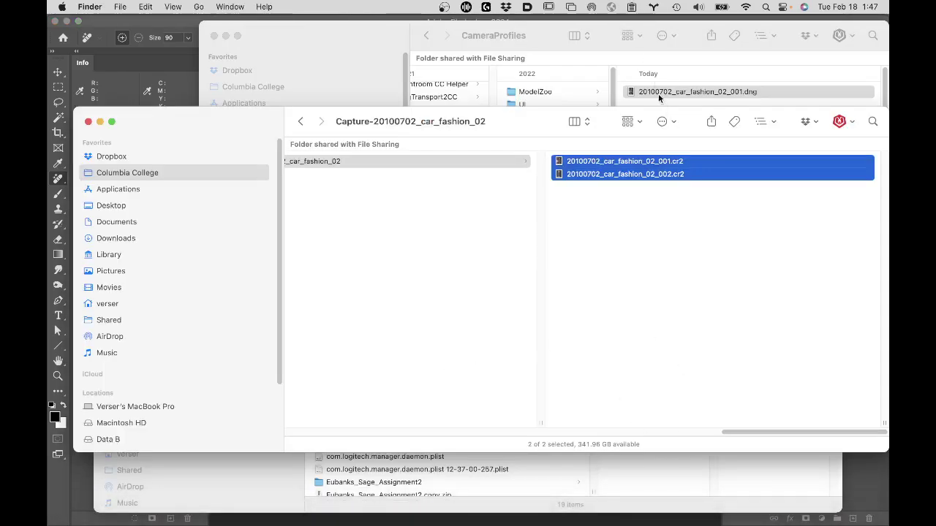
pyautogui.click(696, 74)
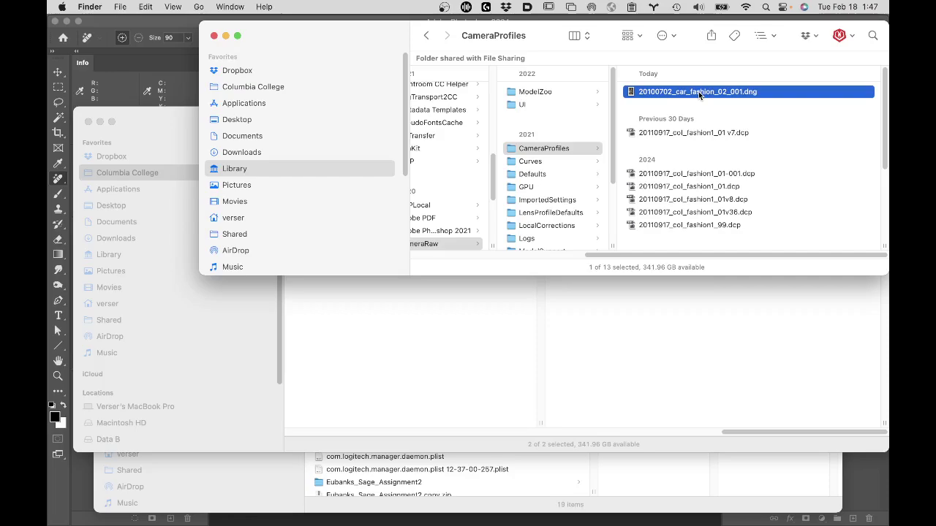
pyautogui.moveTo(653, 91); pyautogui.dragTo(563, 149)
pyautogui.scroll(-2, 735, 175)
pyautogui.scroll(2, 736, 180)
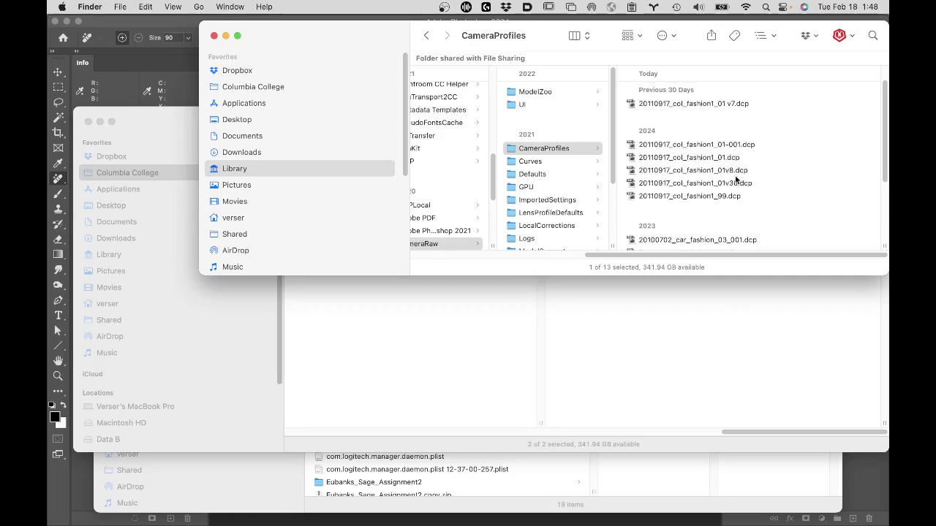
pyautogui.moveTo(625, 514)
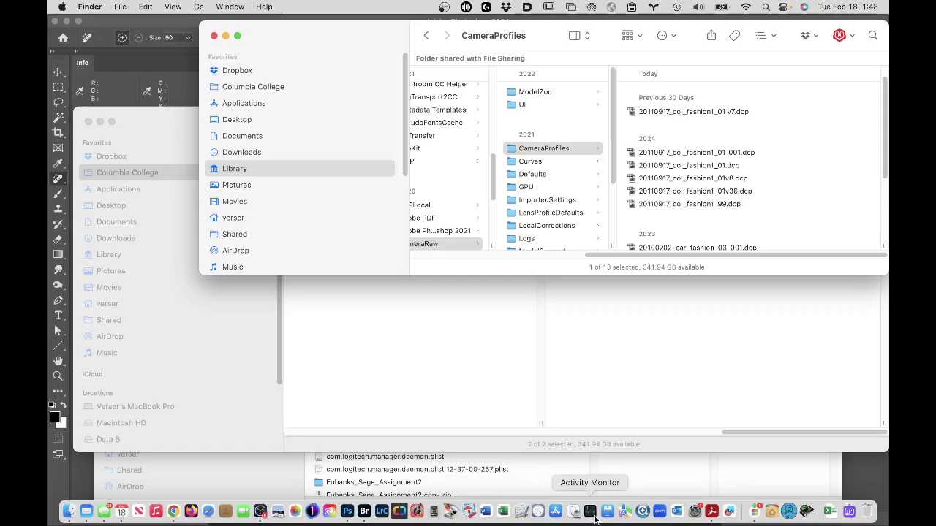
# - Reopen both .cr2 files in Camera Raw and check the custom profile list for the 20100702_car_fashion_02 profile
pyautogui.click(767, 372)
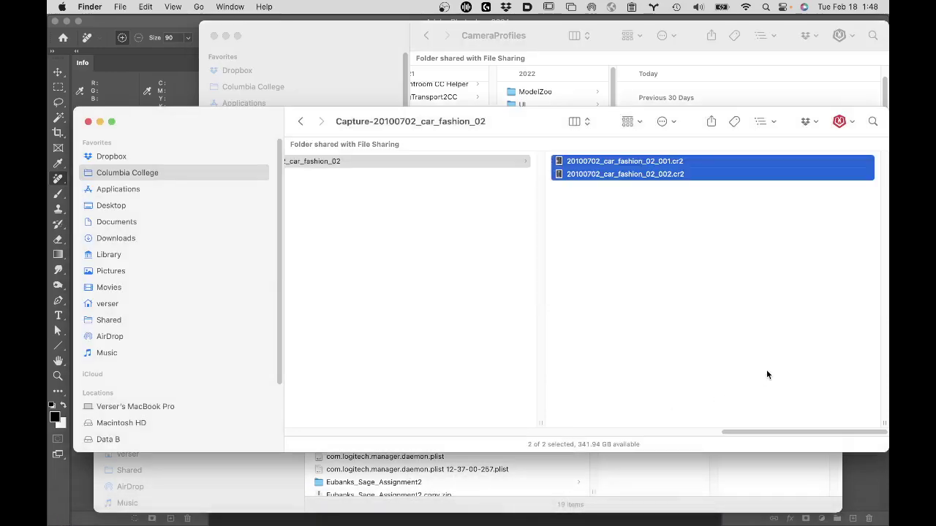
pyautogui.doubleClick(573, 173)
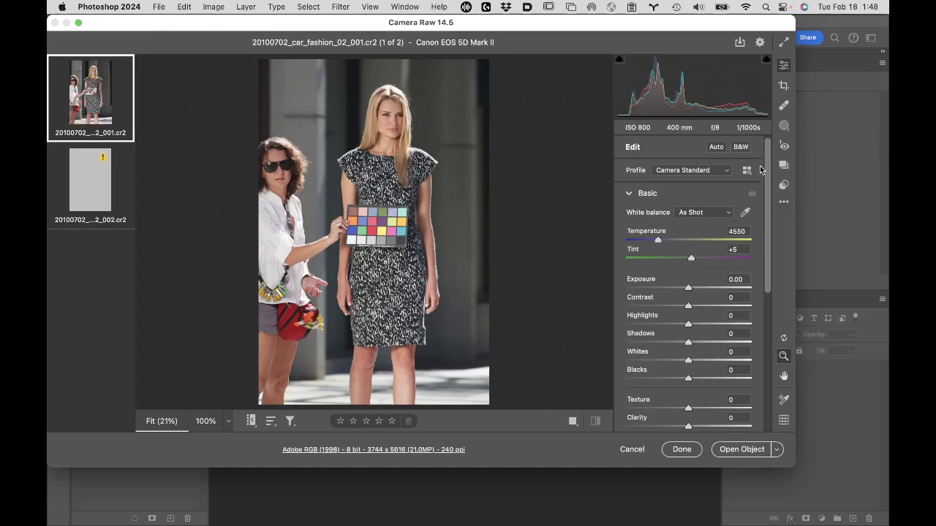
pyautogui.click(746, 171)
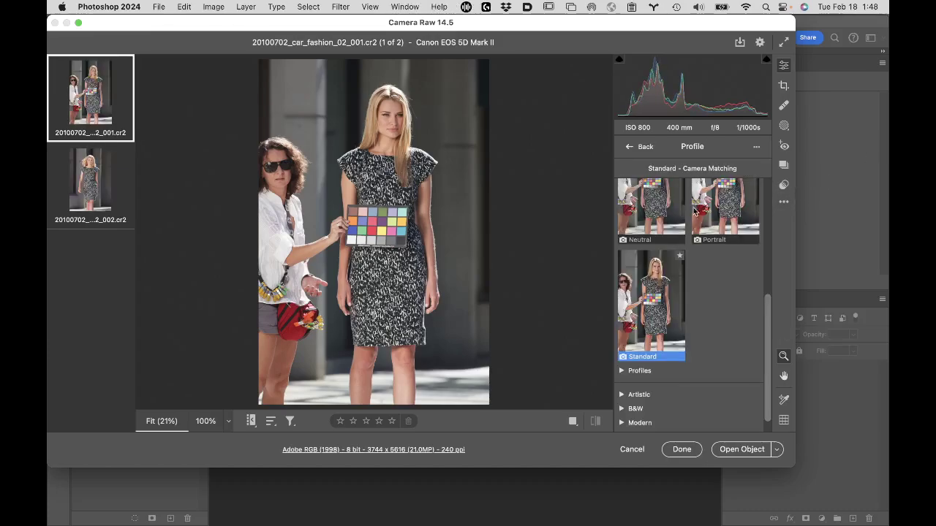
pyautogui.click(633, 371)
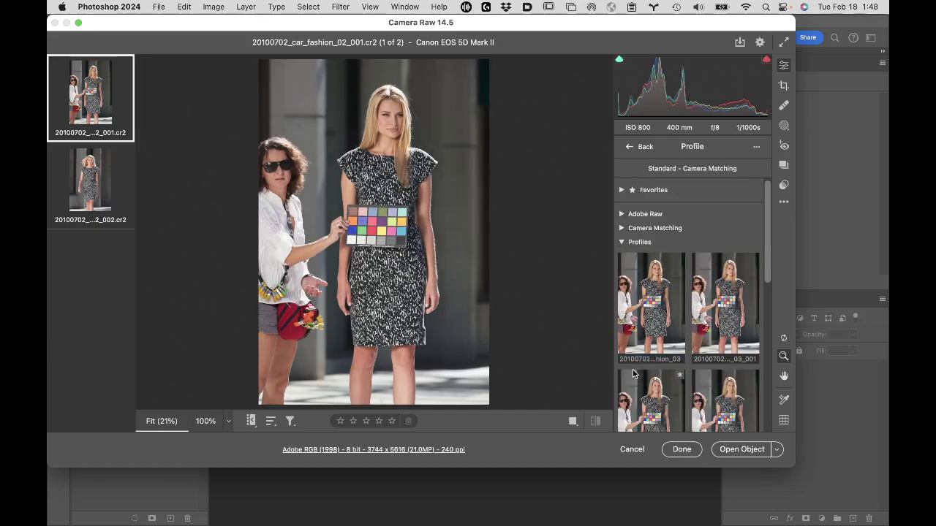
pyautogui.scroll(-5, 678, 336)
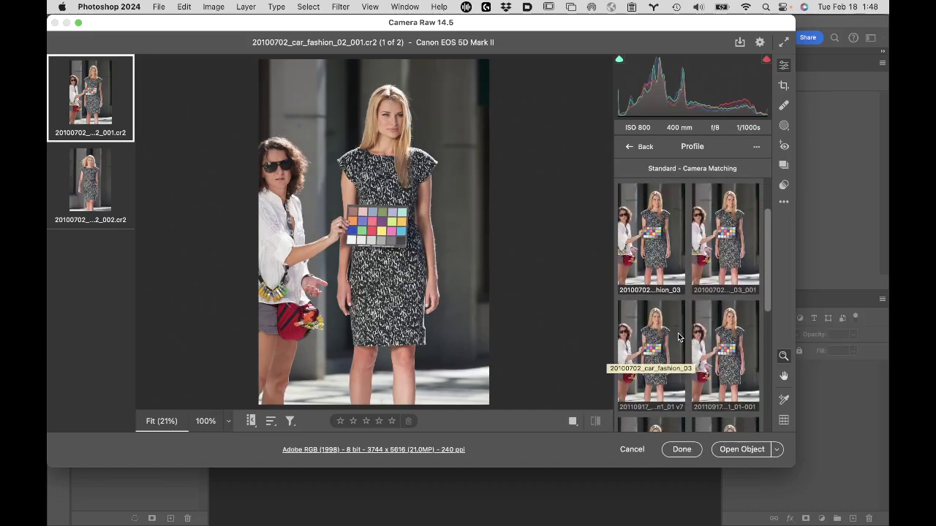
pyautogui.scroll(-5, 677, 333)
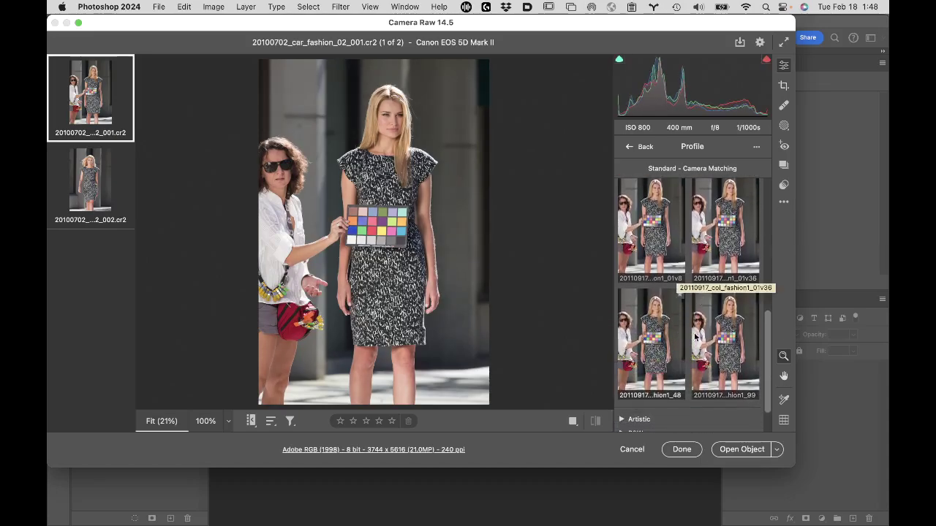
pyautogui.scroll(-2, 695, 344)
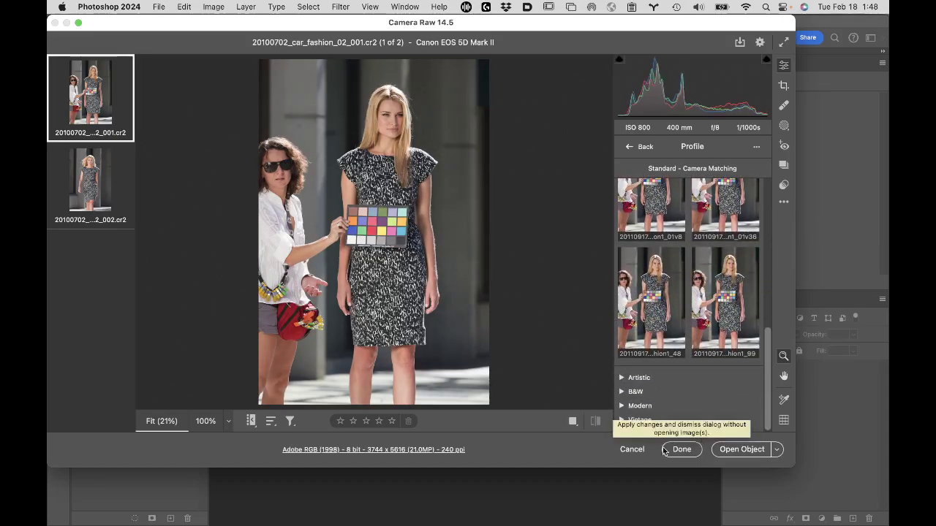
# - Cancel out of Camera Raw and quit Photoshop
pyautogui.click(632, 449)
pyautogui.click(108, 6)
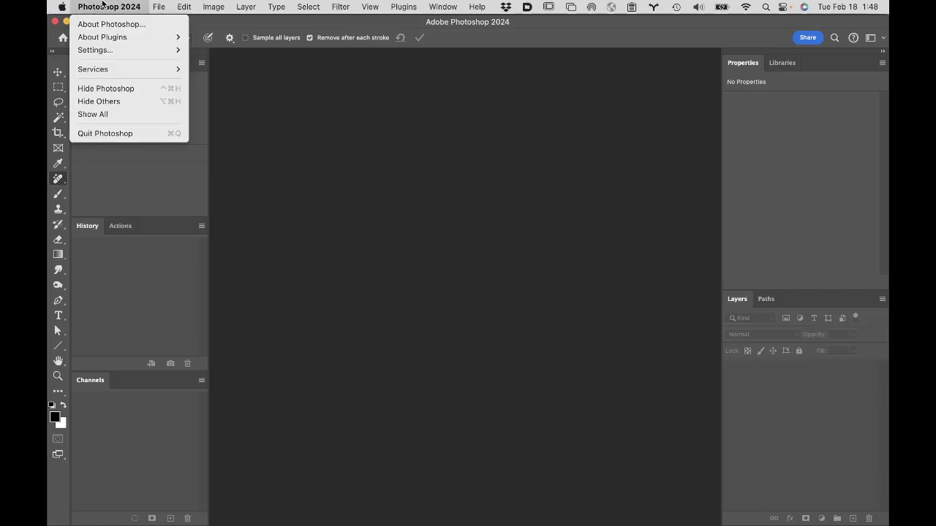
pyautogui.click(114, 136)
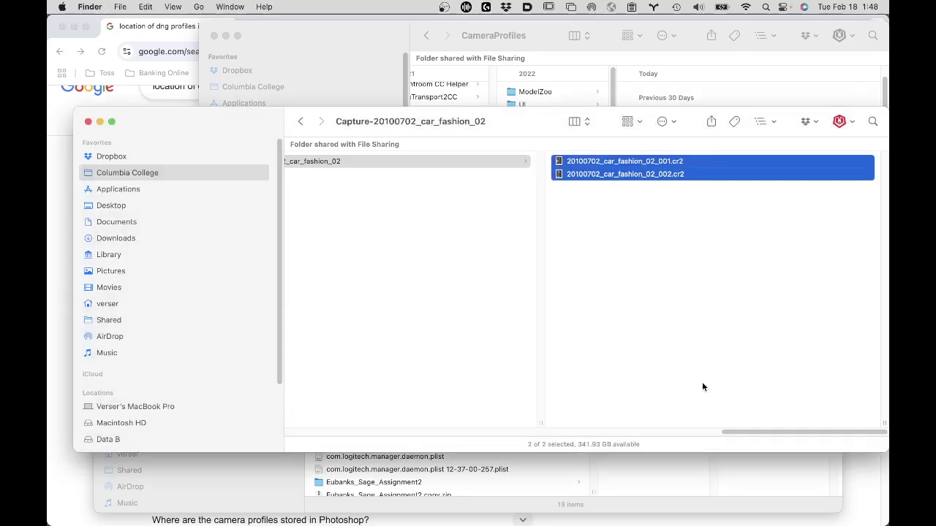
# - Uncover the CameraProfiles window and move 20100702_car_fashion_02.dcp from the Trash back into that folder
pyautogui.moveTo(870, 521)
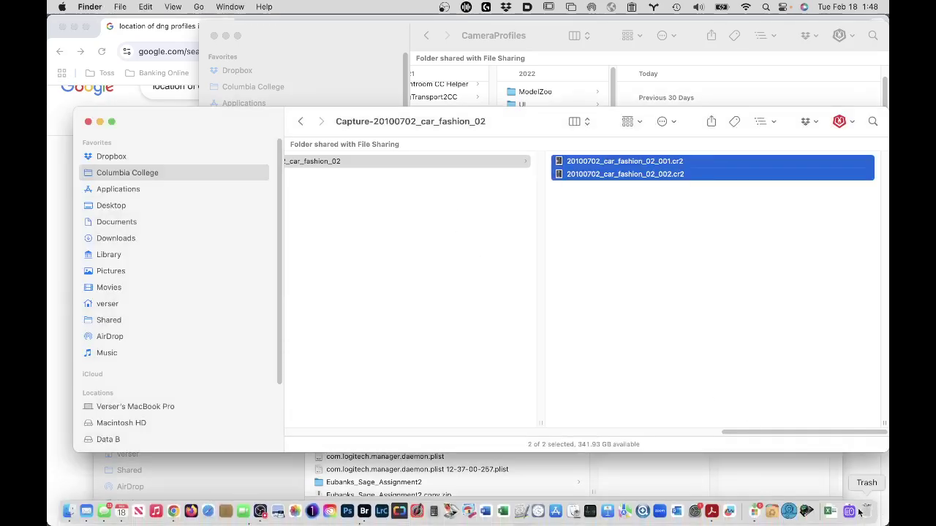
pyautogui.click(867, 511)
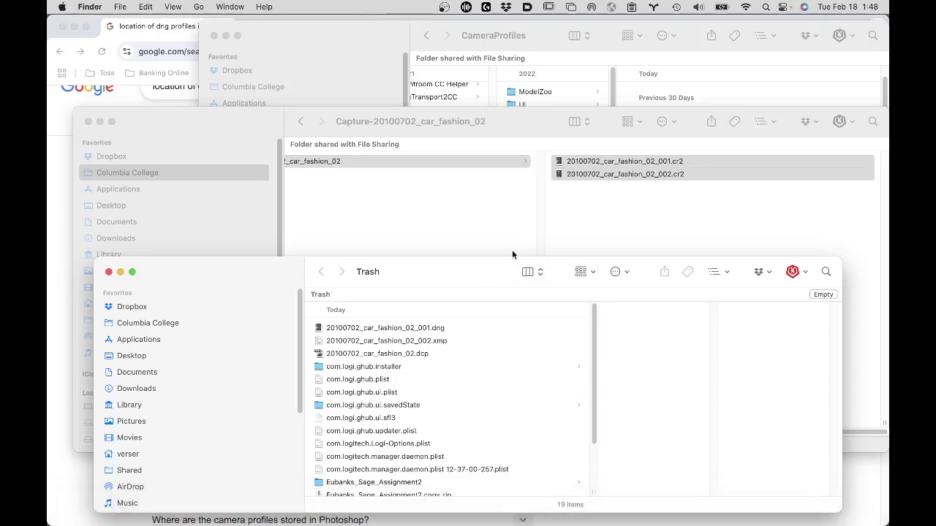
pyautogui.moveTo(534, 119); pyautogui.dragTo(536, 188)
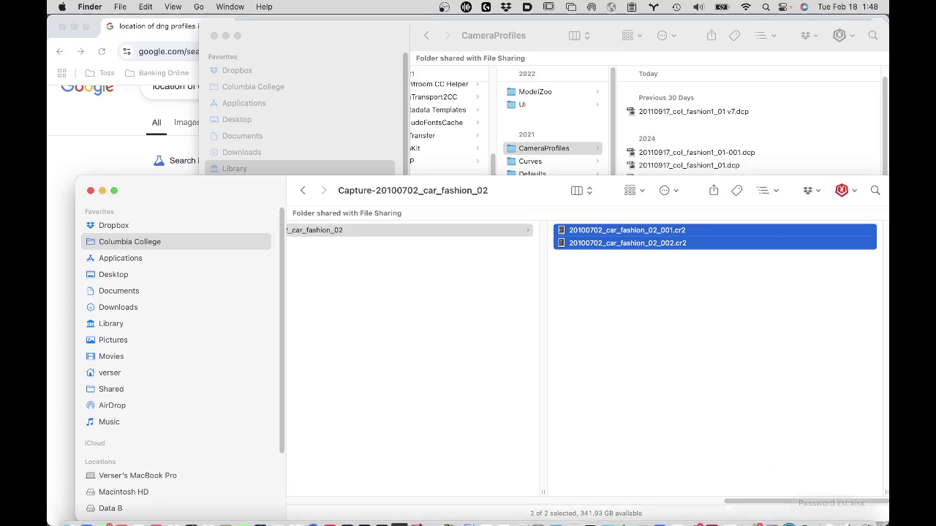
pyautogui.click(867, 512)
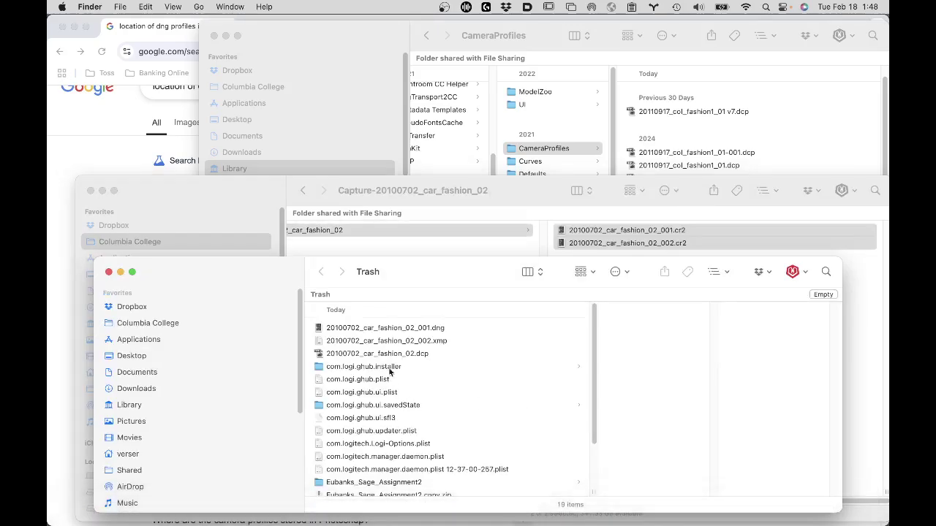
pyautogui.click(410, 331)
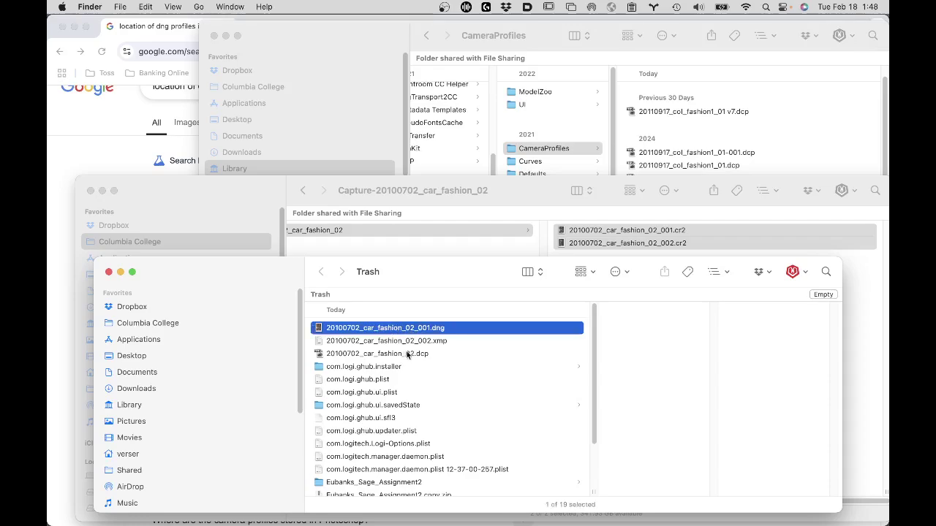
pyautogui.click(397, 356)
pyautogui.moveTo(343, 354); pyautogui.dragTo(739, 123)
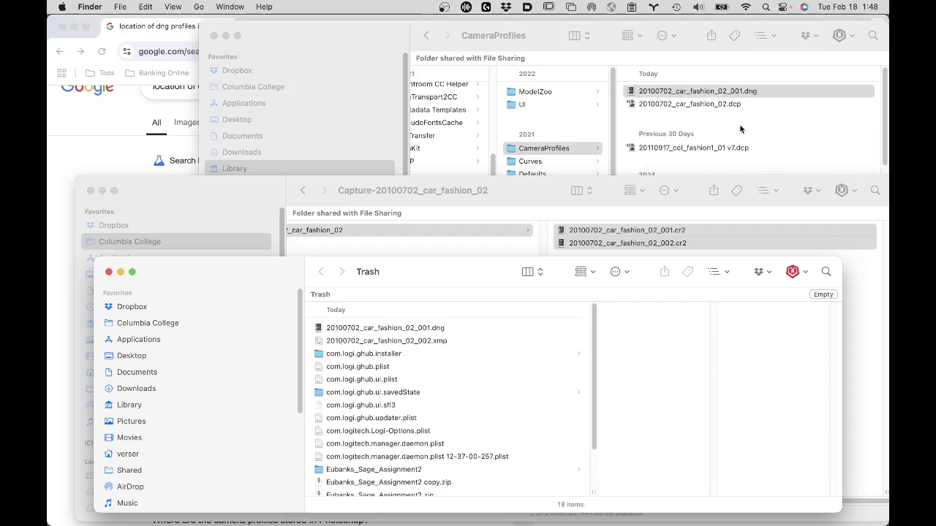
# - Open the two selected .cr2 files from the Capture-20100702_car_fashion_02 folder in Camera Raw
pyautogui.click(690, 236)
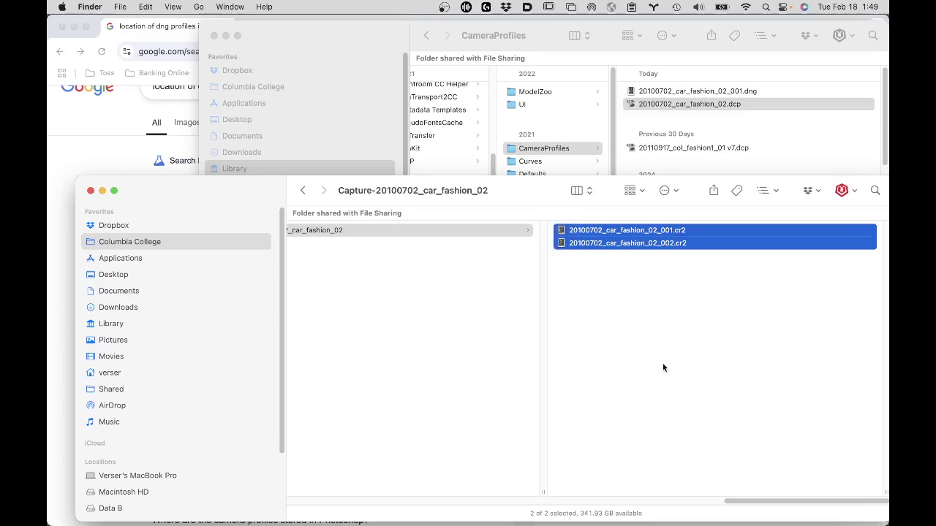
pyautogui.press('super+o')
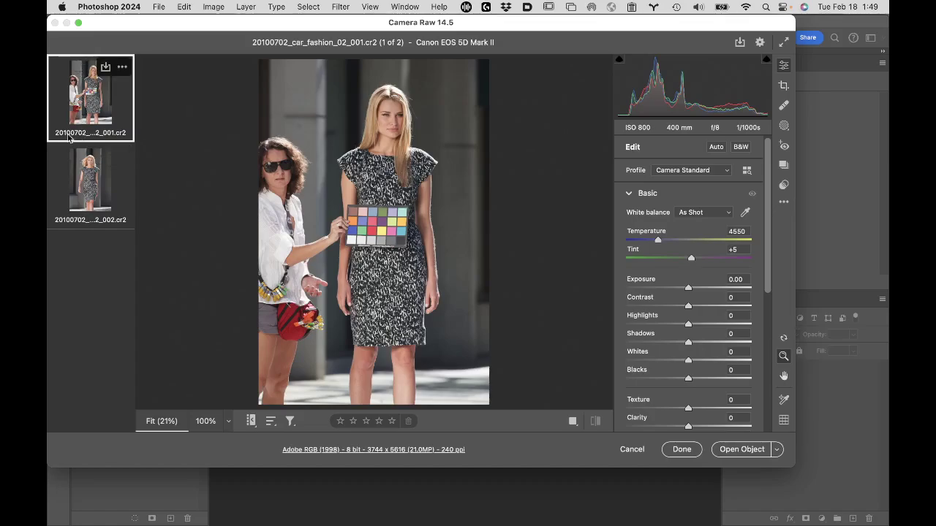
# - Apply the custom 20100702_car_fashion_02 profile to 20100702_car_fashion_02_001.cr2 and return to the edit settings
pyautogui.click(91, 175)
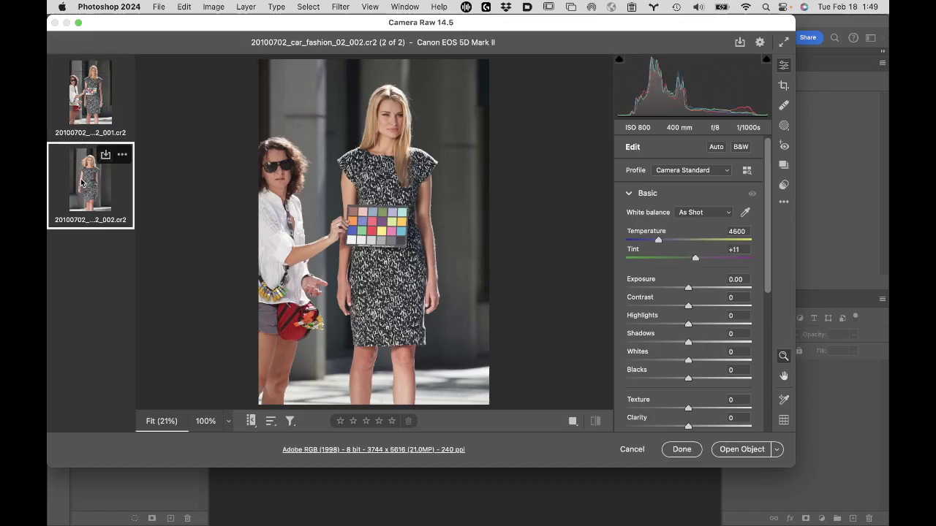
pyautogui.click(91, 109)
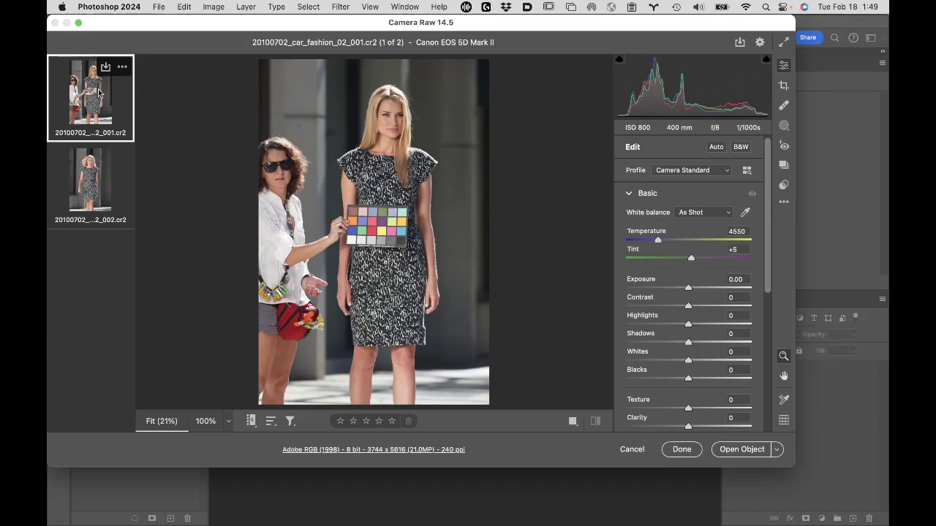
pyautogui.click(747, 171)
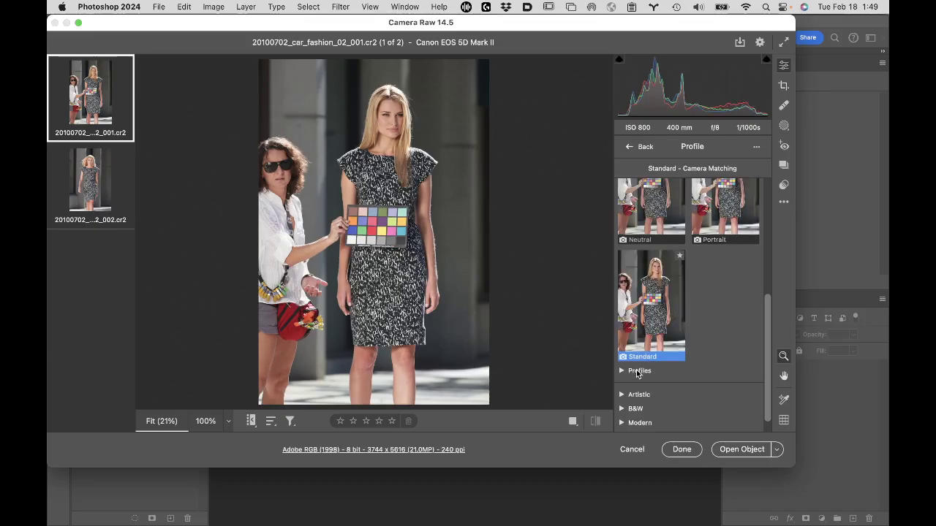
pyautogui.click(637, 371)
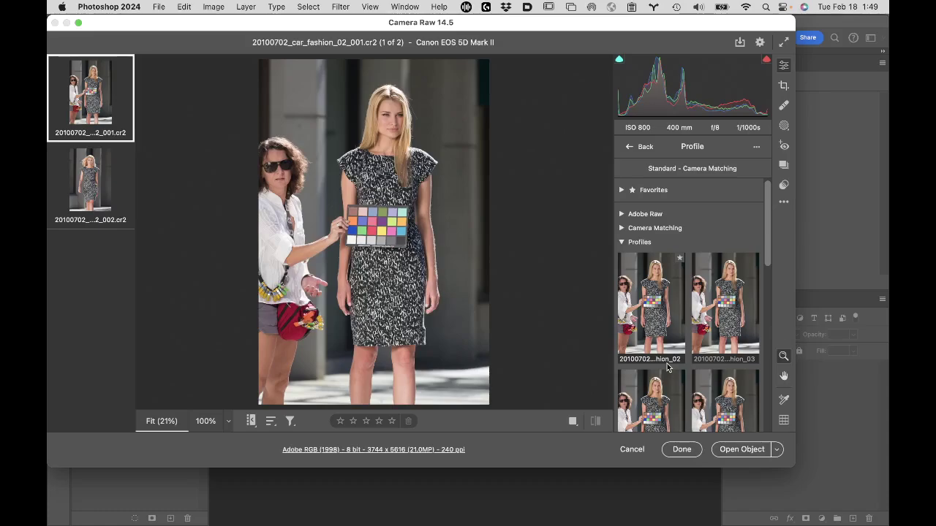
pyautogui.click(655, 319)
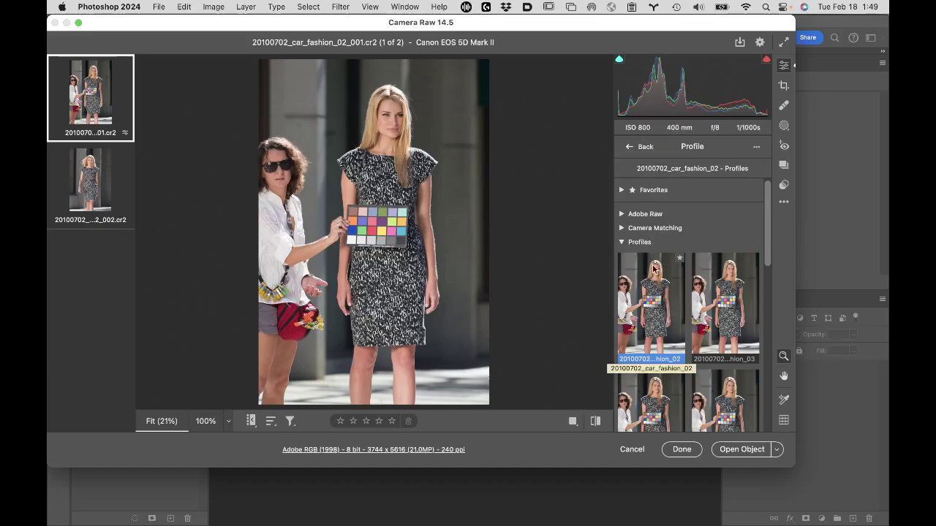
pyautogui.click(644, 146)
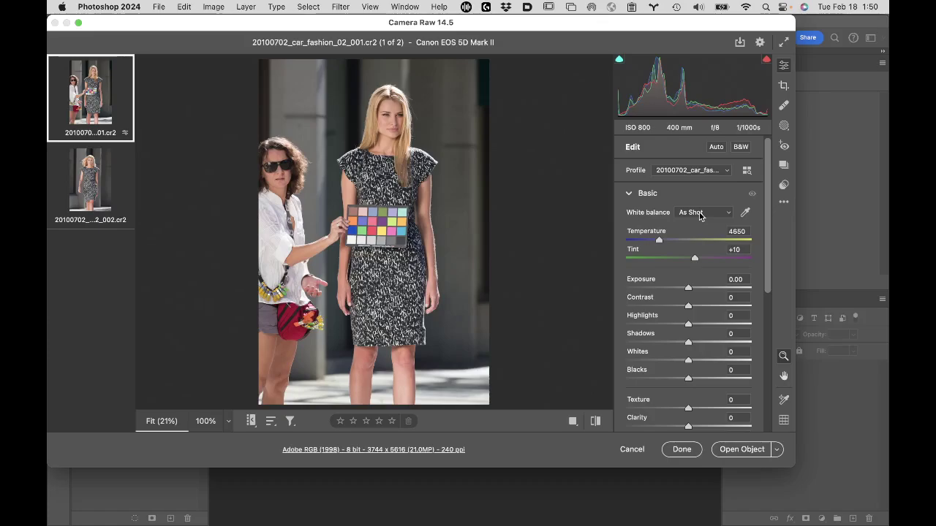
# - Set the white balance by sampling a light gray patch in the last row of the ColorChecker
pyautogui.click(745, 213)
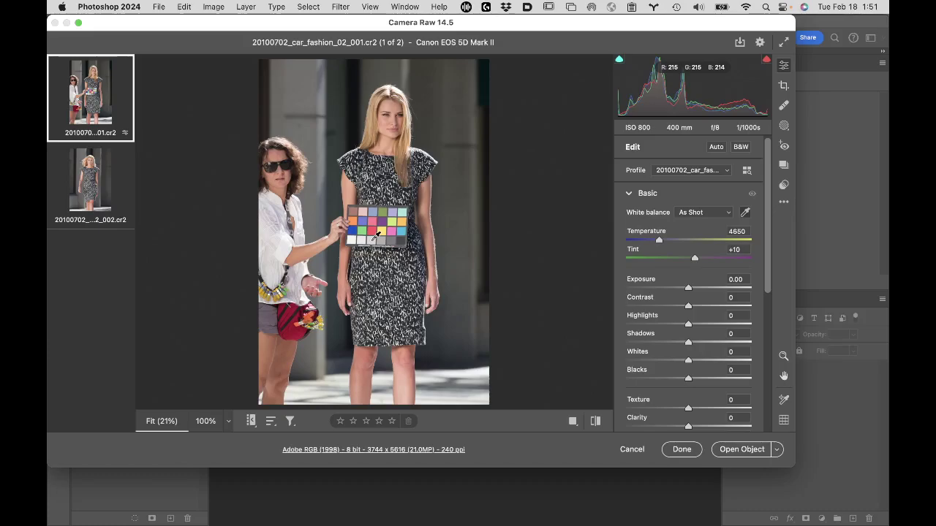
pyautogui.click(378, 234)
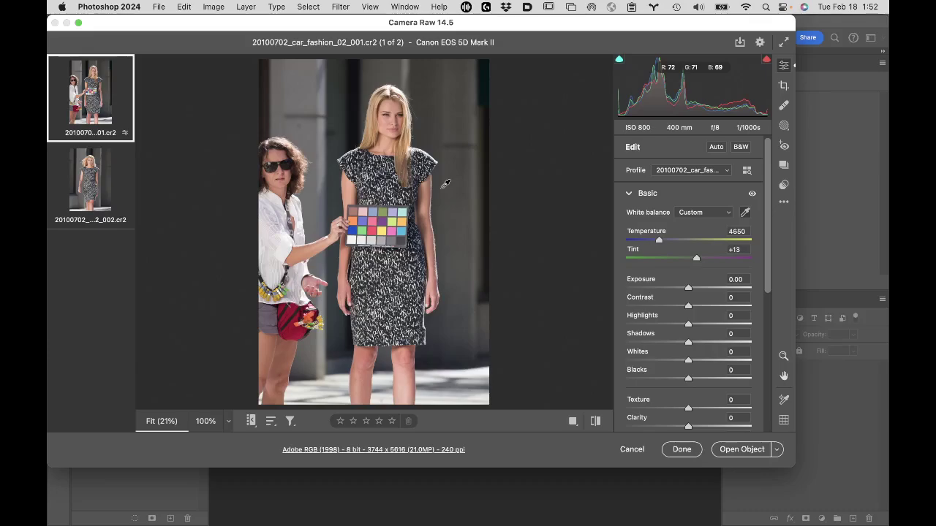
# - Select both images and synchronize the Default subset of settings, including the profile and white balance, from the first image to the second
pyautogui.moveTo(122, 66)
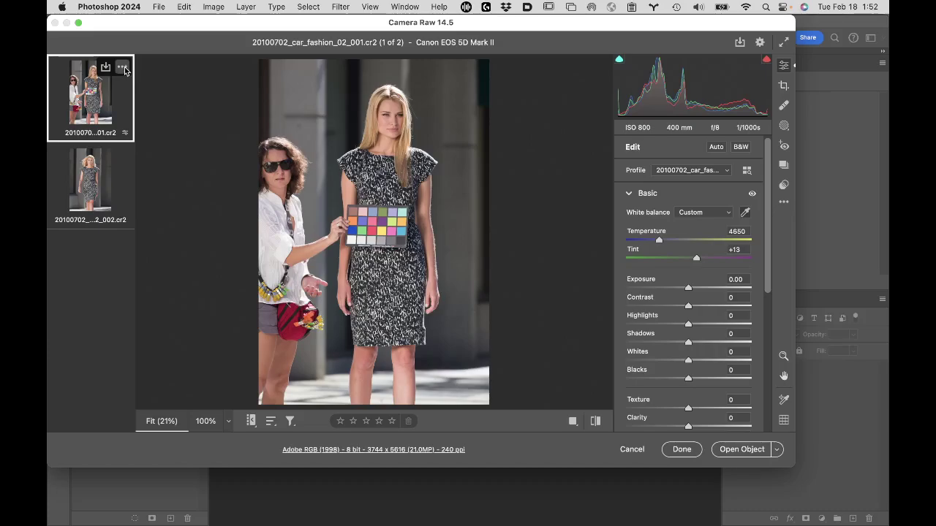
pyautogui.click(123, 68)
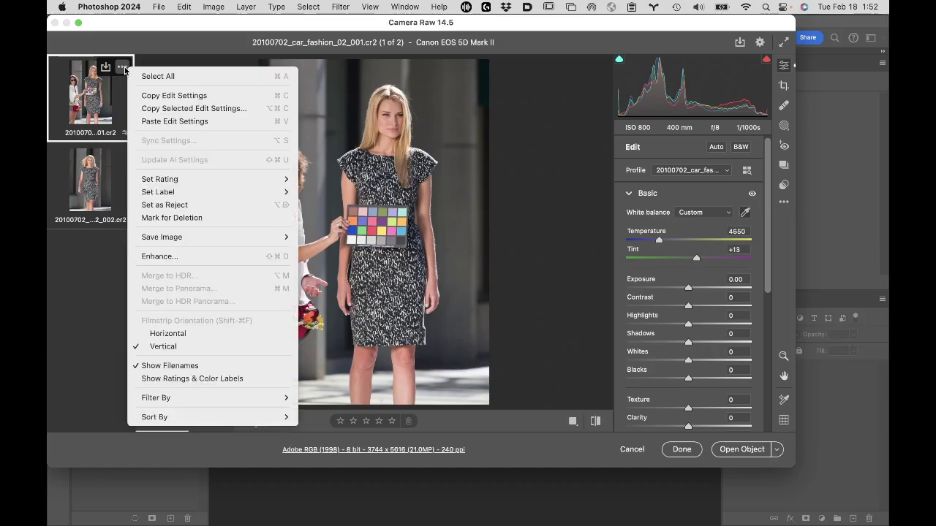
pyautogui.click(165, 77)
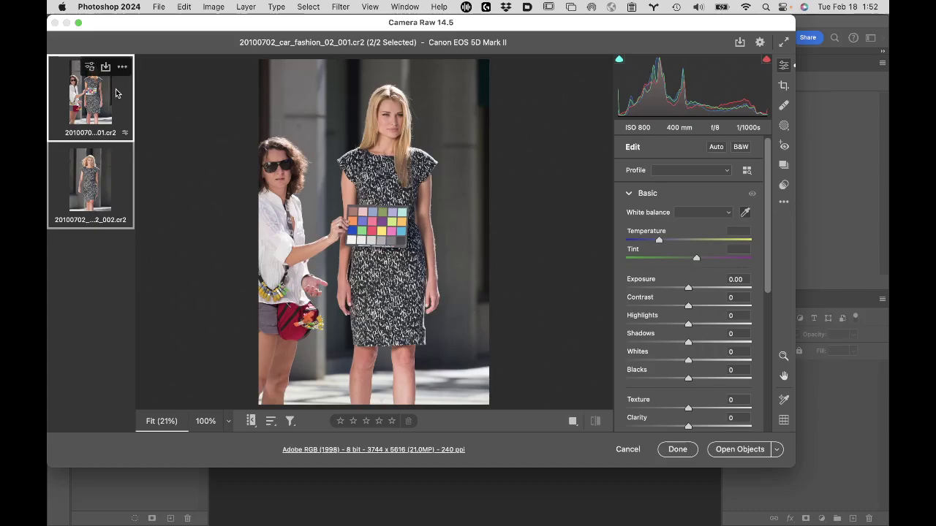
pyautogui.moveTo(86, 174)
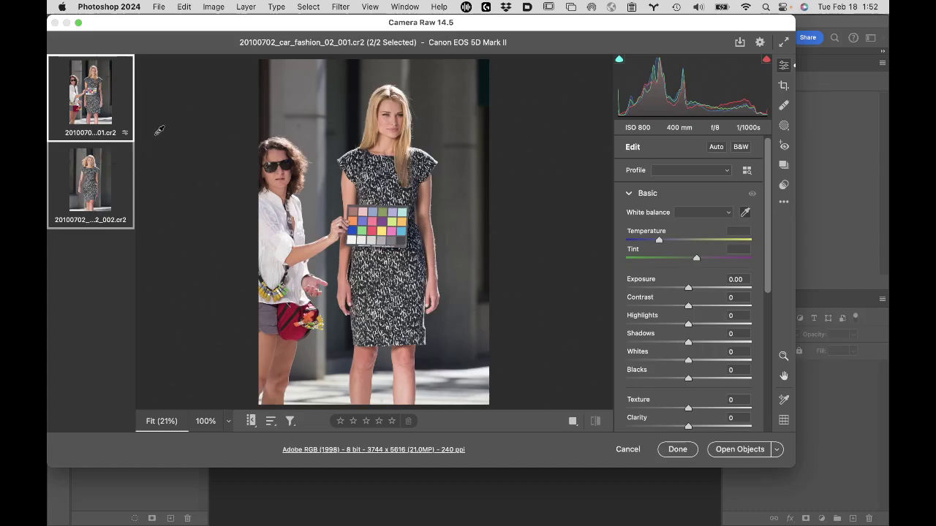
pyautogui.moveTo(133, 94)
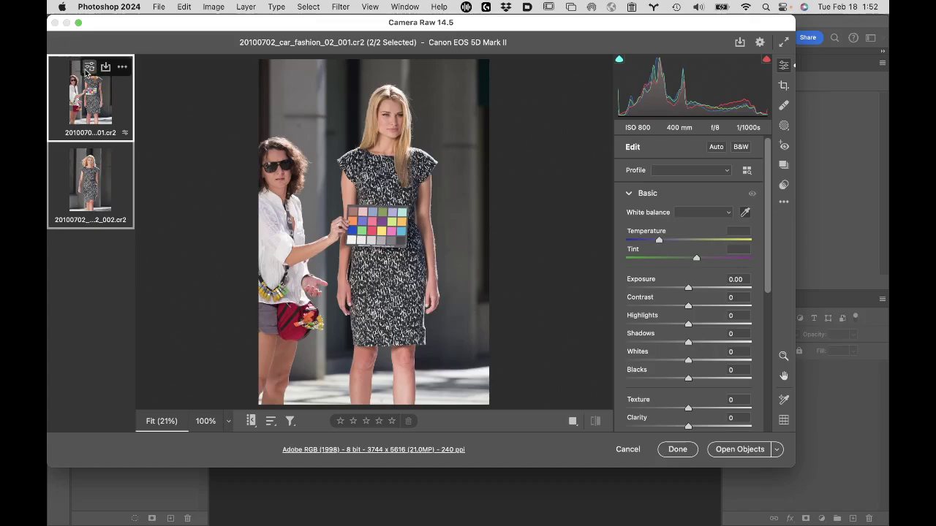
pyautogui.click(123, 68)
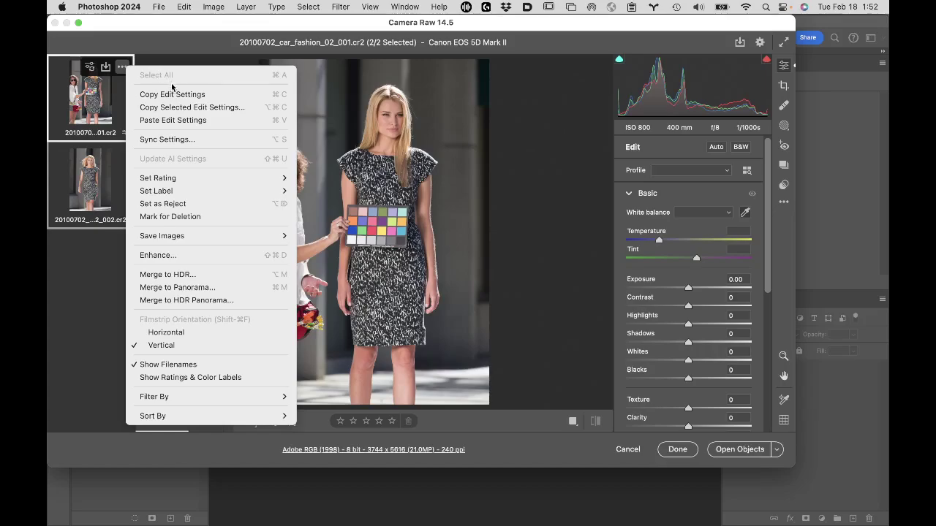
pyautogui.click(177, 140)
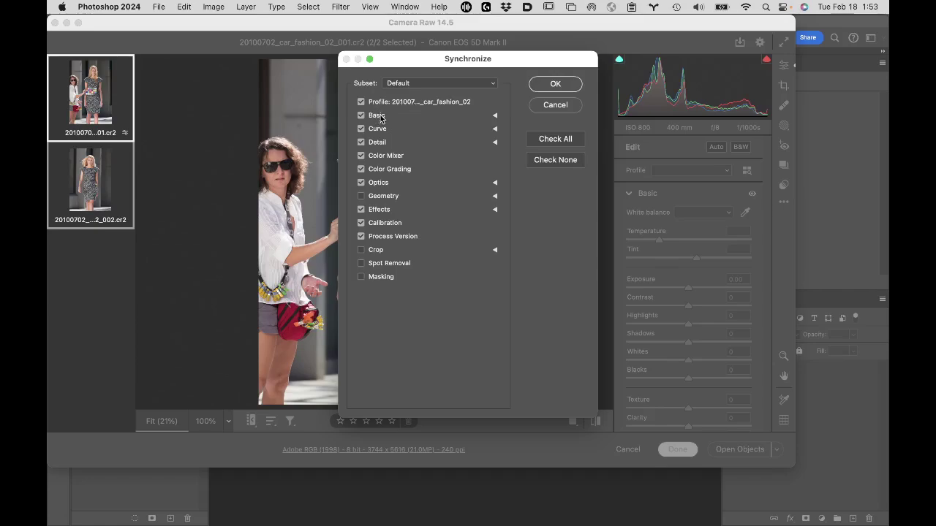
pyautogui.click(494, 115)
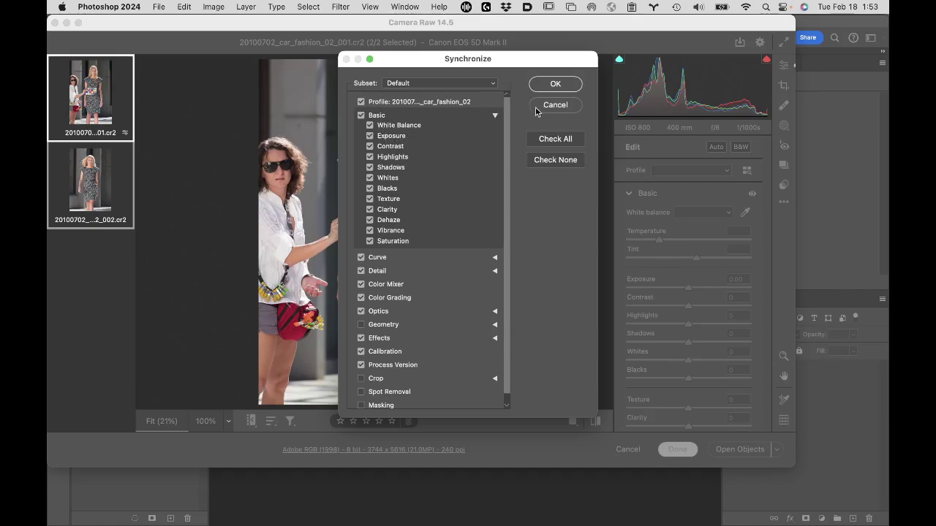
pyautogui.click(556, 85)
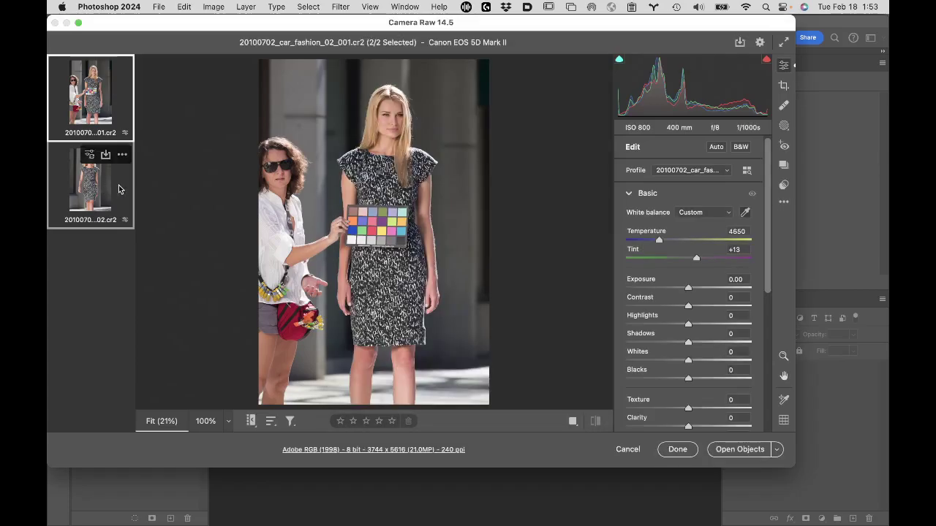
# - Save 20100702_car_fashion_02_002.cr2 as a Digital Negative in the same location, and cancel out of Camera Raw
pyautogui.click(119, 190)
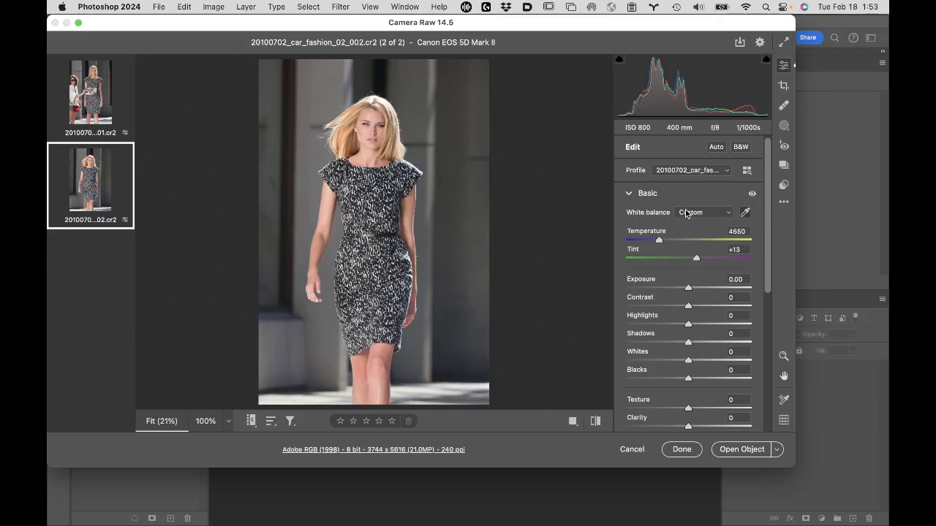
pyautogui.moveTo(126, 163)
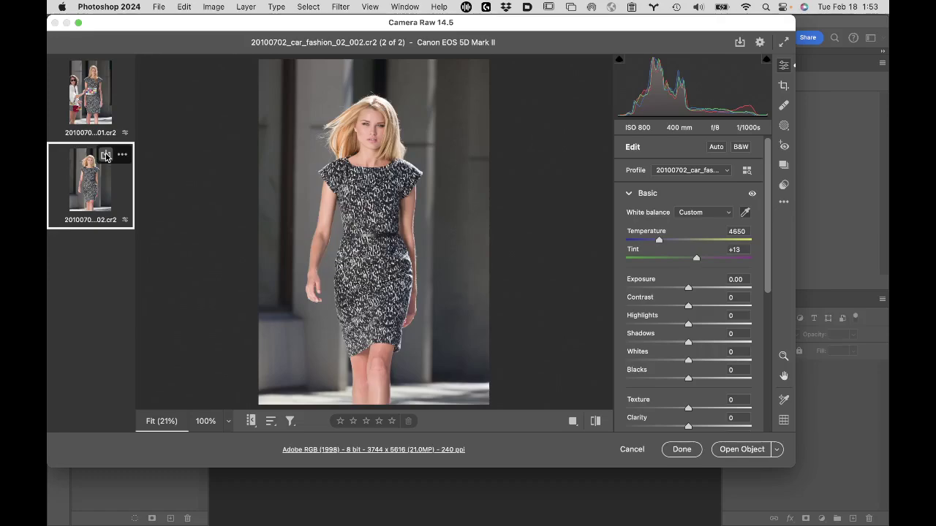
pyautogui.click(106, 155)
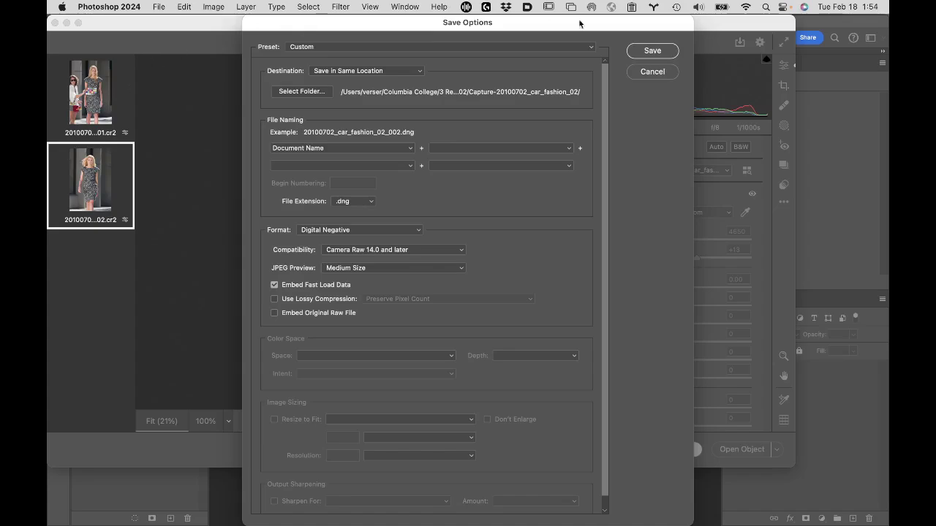
pyautogui.click(651, 50)
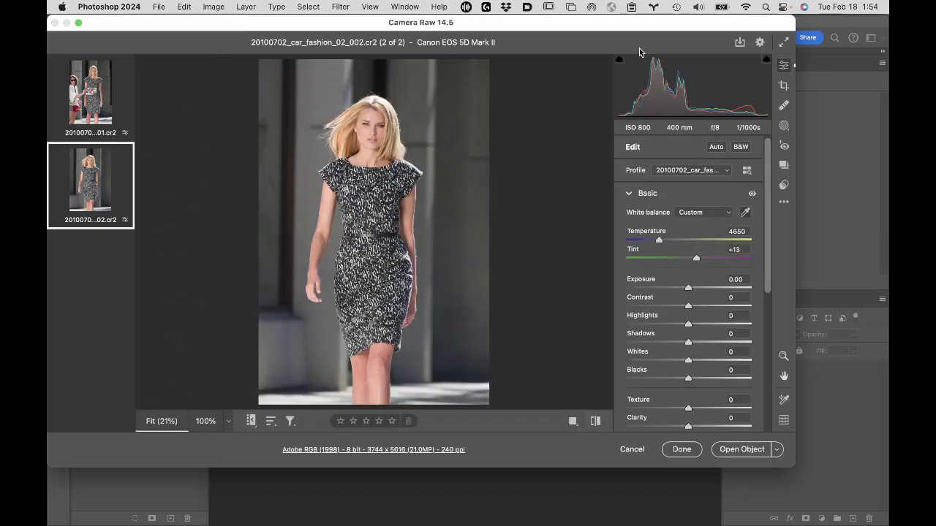
pyautogui.click(633, 449)
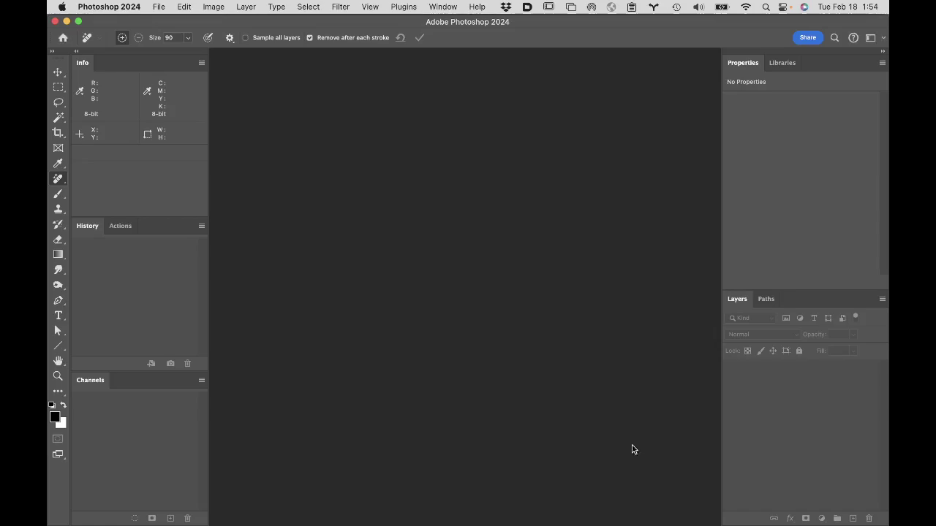
# - Switch to Finder and preview 20100702_car_fashion_02_002.dng in the Capture-20100702_car_fashion_02 folder
pyautogui.moveTo(71, 523)
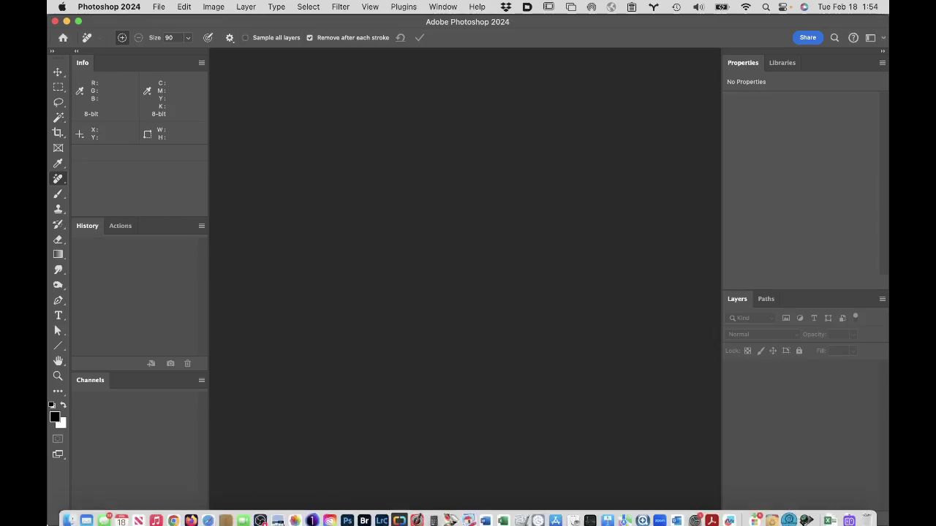
pyautogui.click(72, 513)
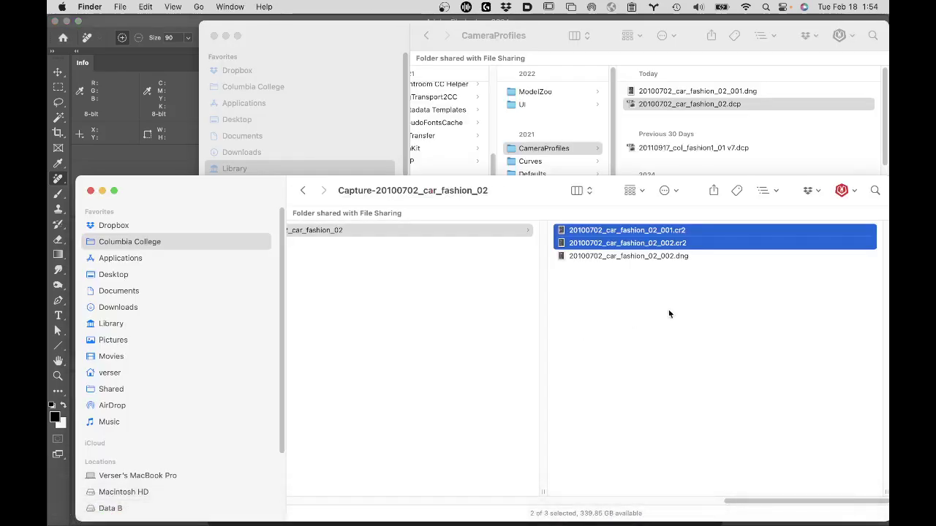
pyautogui.click(689, 257)
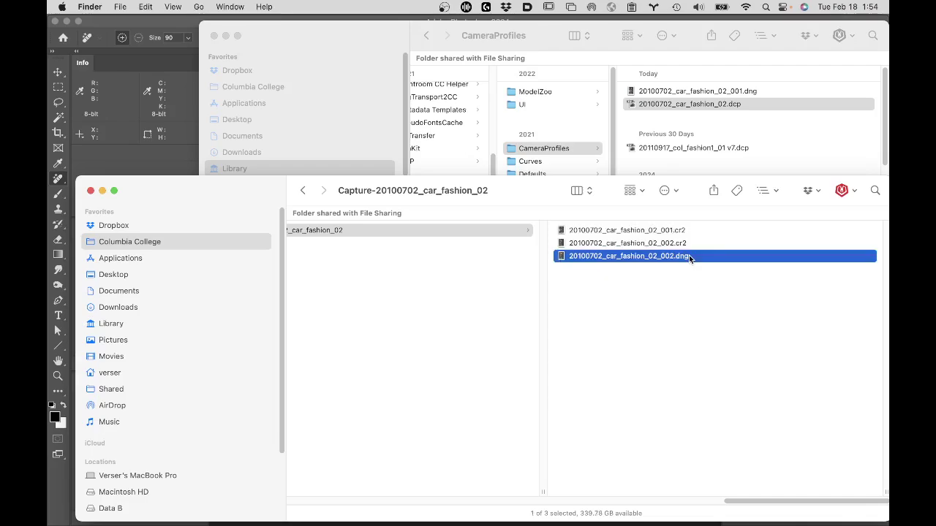
pyautogui.press('space')
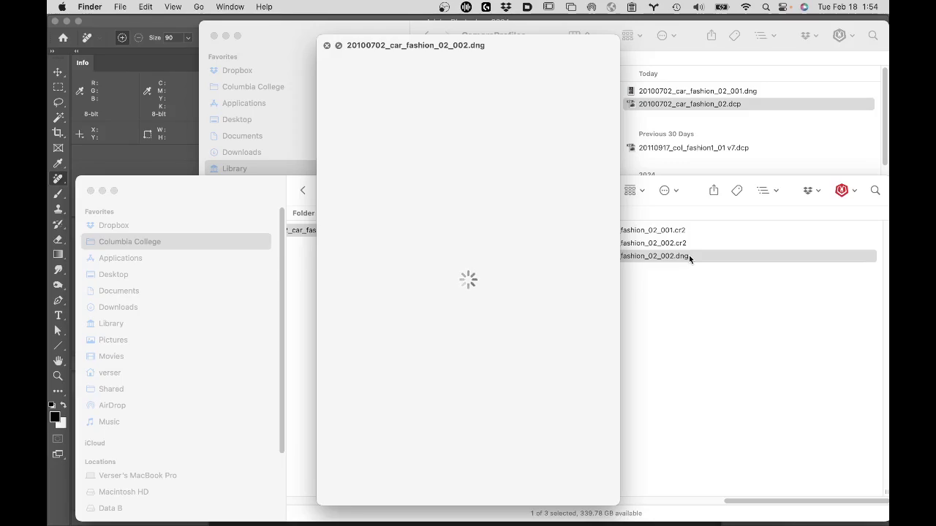
pyautogui.press('space')
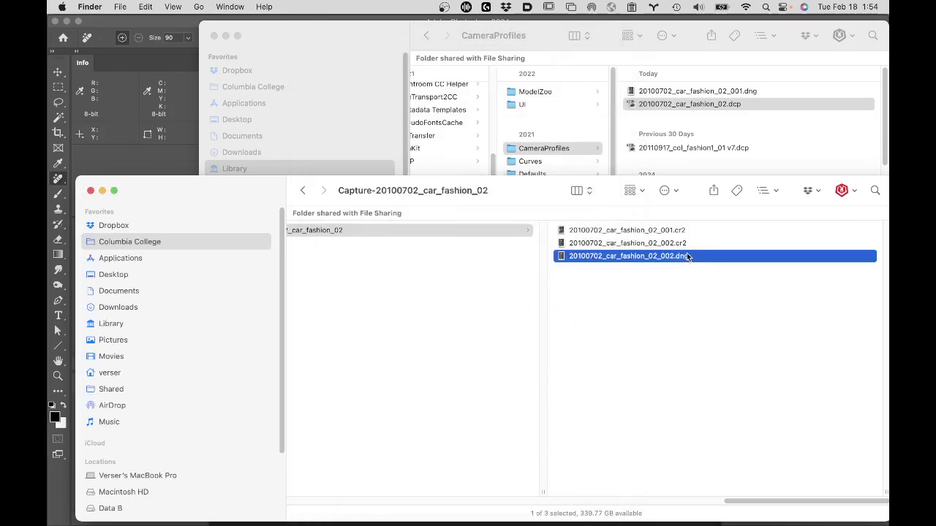
# - Move 20100702_car_fashion_02.dcp from the CameraProfiles folder to the Trash
pyautogui.click(738, 109)
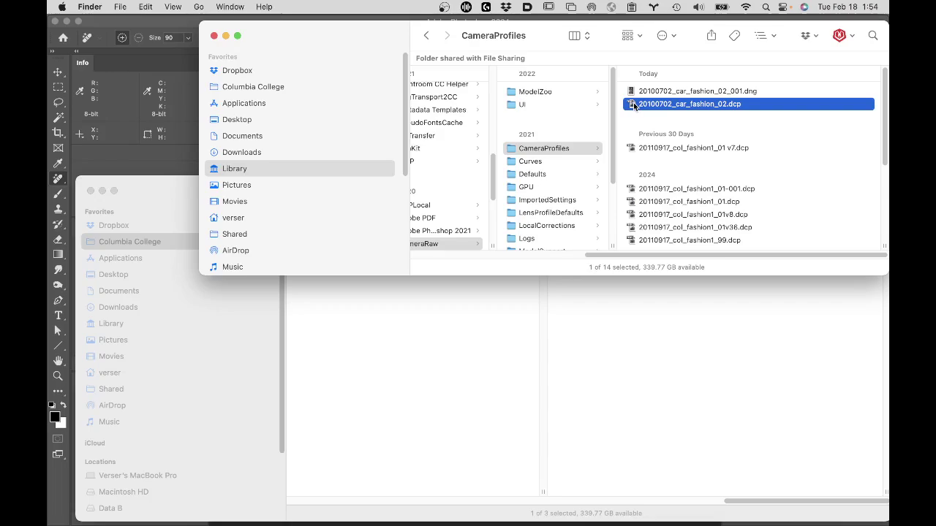
pyautogui.press('super+BackSpace')
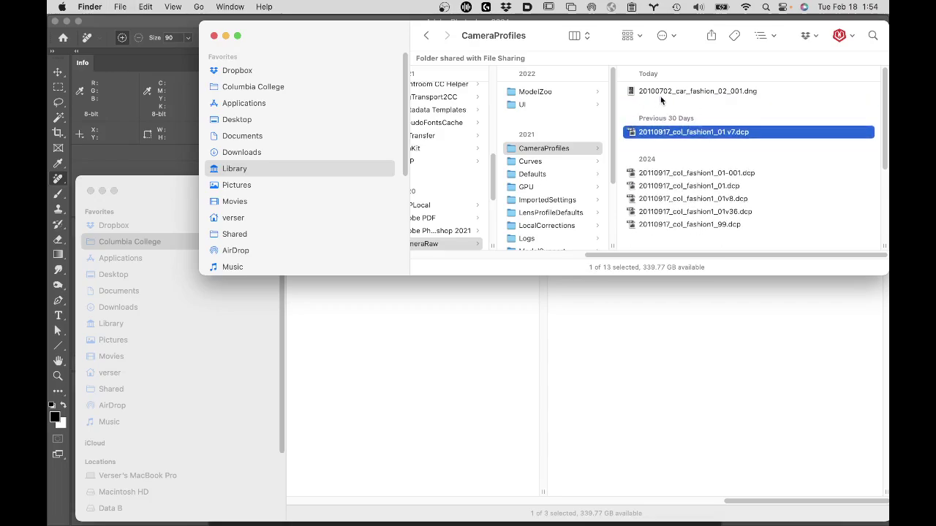
# - Open 20100702_car_fashion_02_002.dng from the capture folder in Camera Raw and send it to Photoshop as a smart object
pyautogui.click(703, 347)
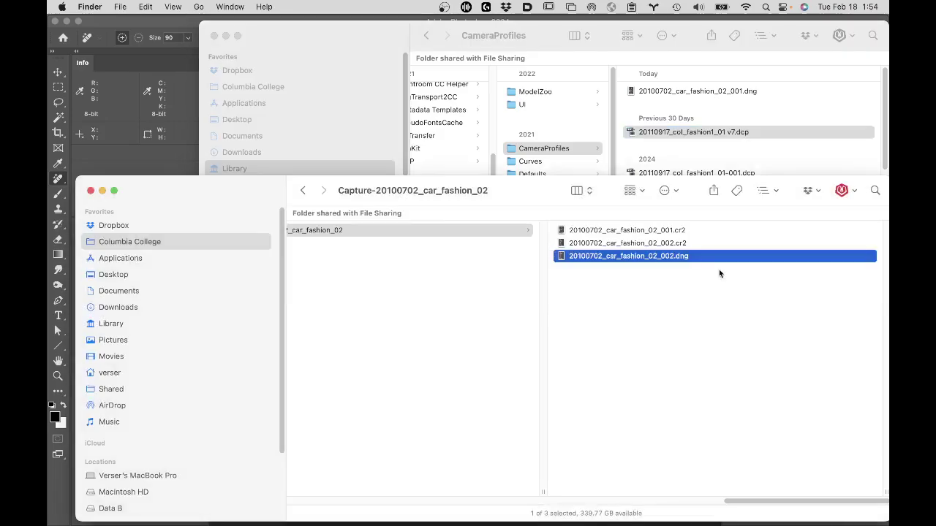
pyautogui.doubleClick(558, 256)
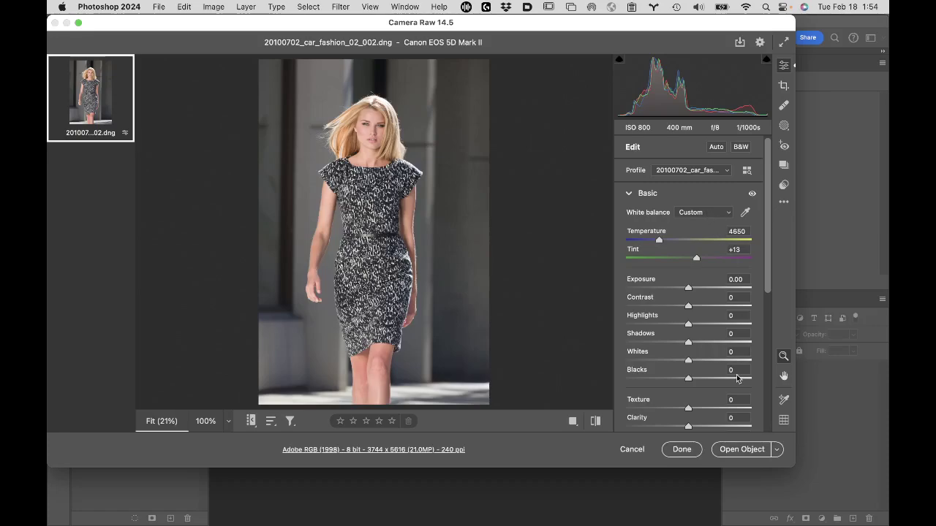
pyautogui.click(736, 451)
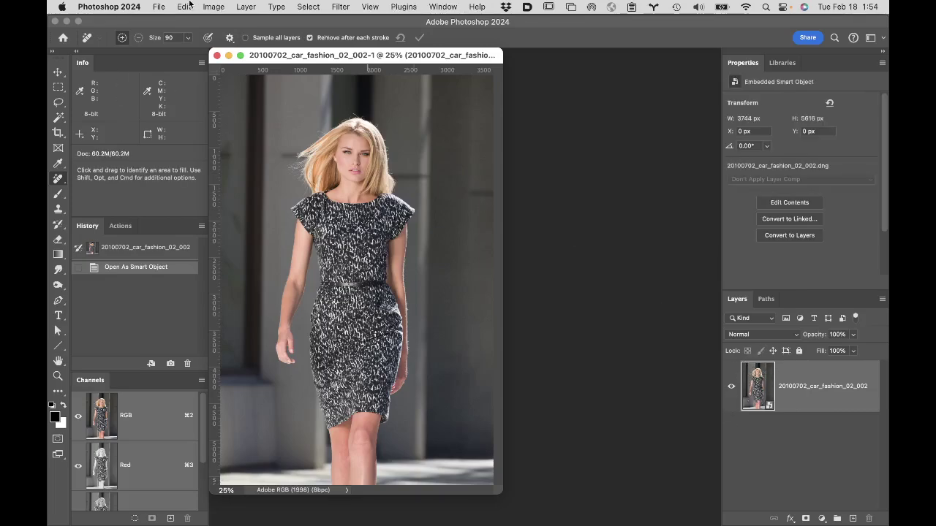
# - Save the document as 20100702_car_fashion_02_002-1.psd in Photoshop format on Toss Volume, and close it
pyautogui.click(158, 6)
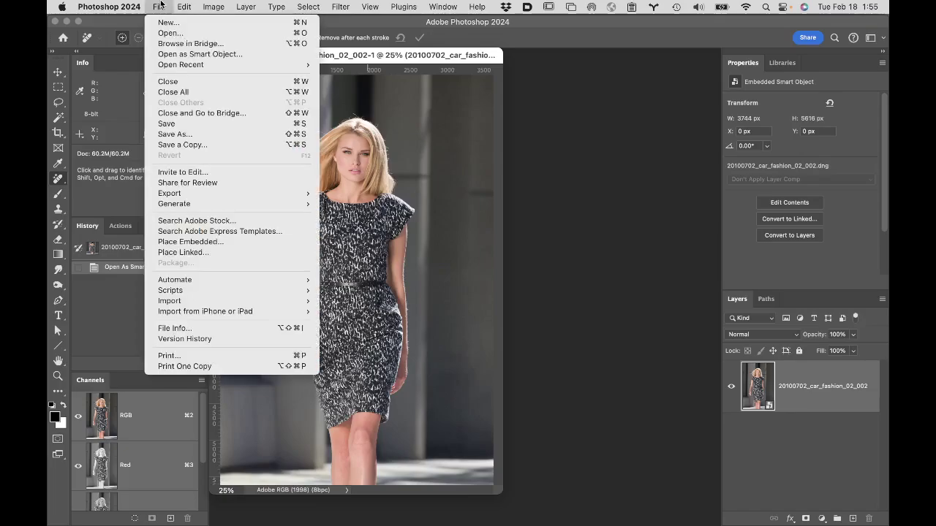
pyautogui.click(190, 136)
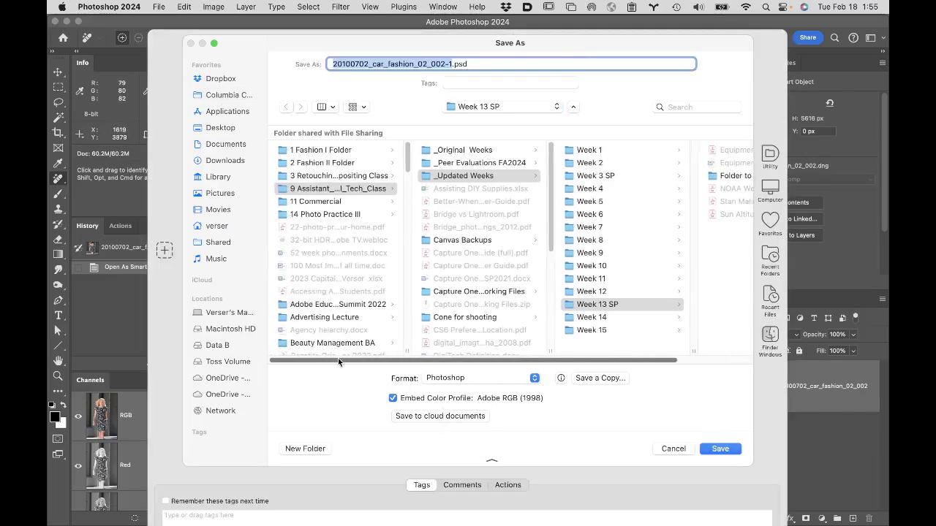
pyautogui.click(233, 361)
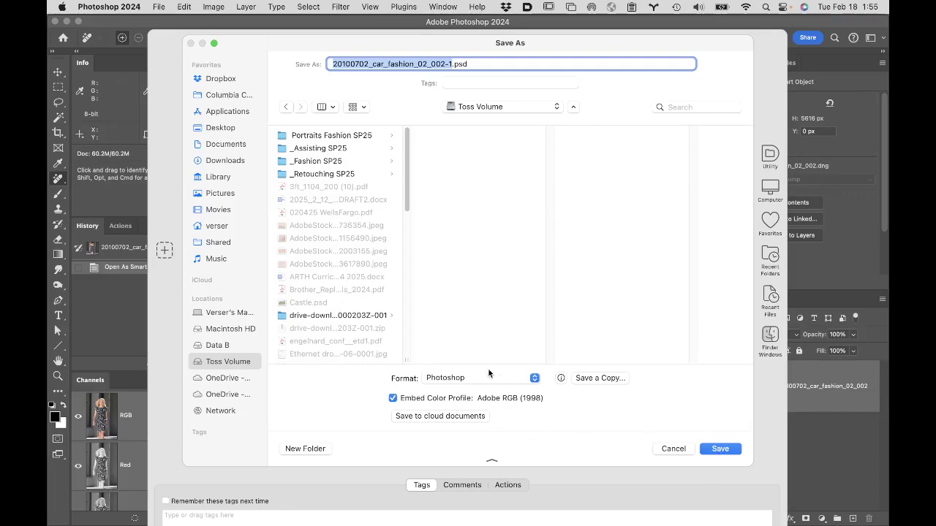
pyautogui.click(726, 449)
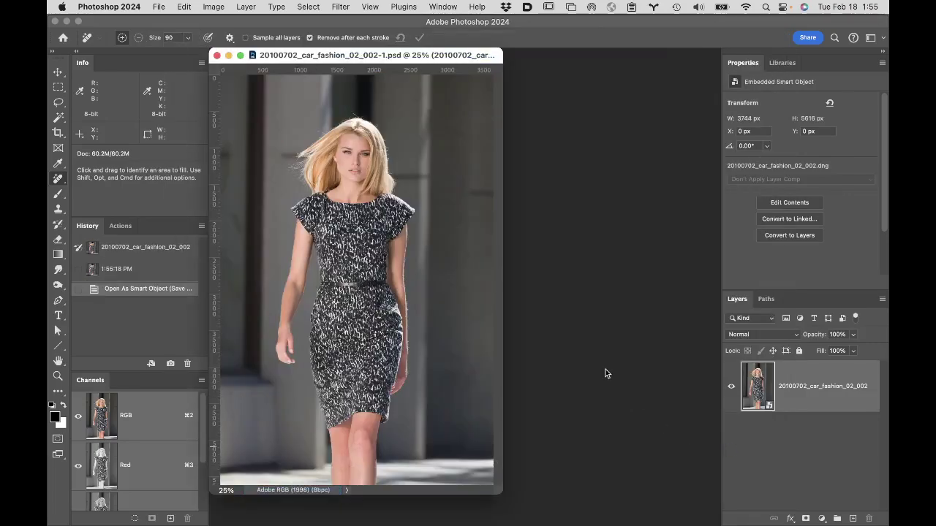
pyautogui.click(217, 56)
# - Switch to Finder and open Toss Volume to locate the saved PSD
pyautogui.click(65, 516)
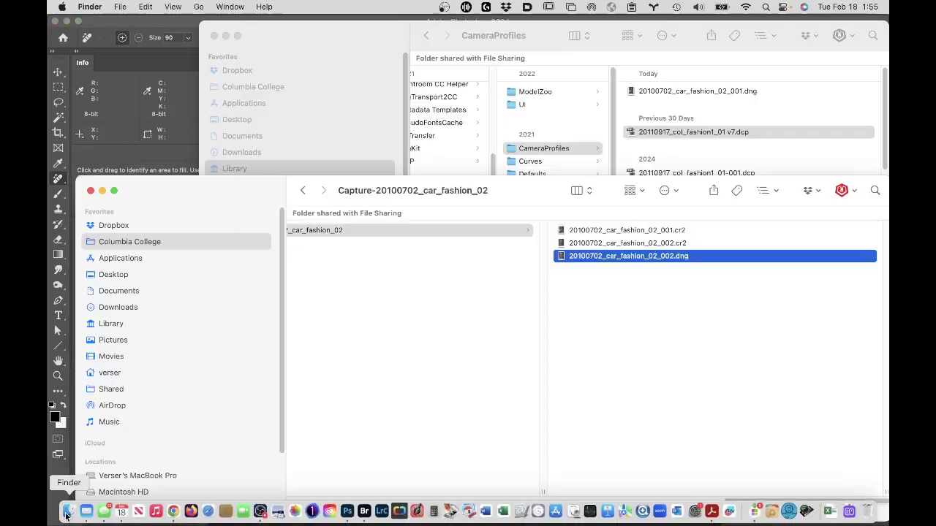
pyautogui.scroll(-5, 195, 302)
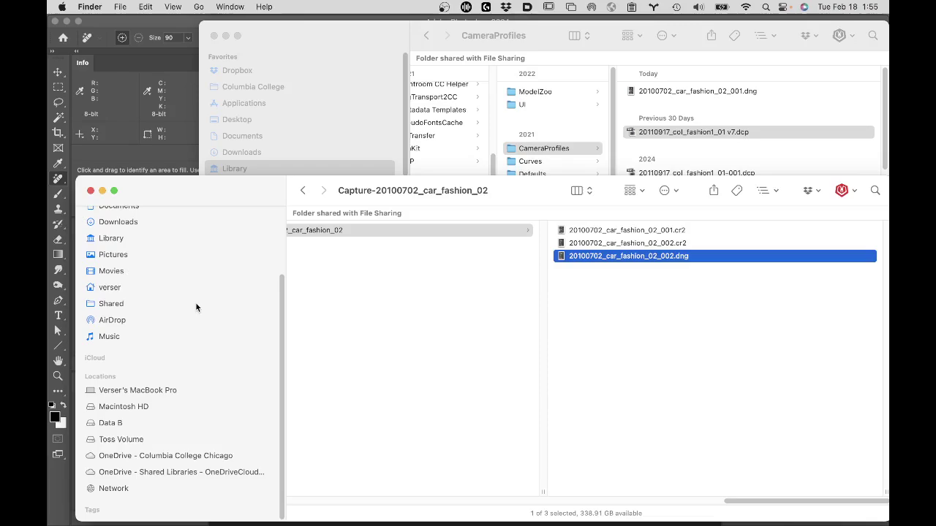
pyautogui.click(143, 442)
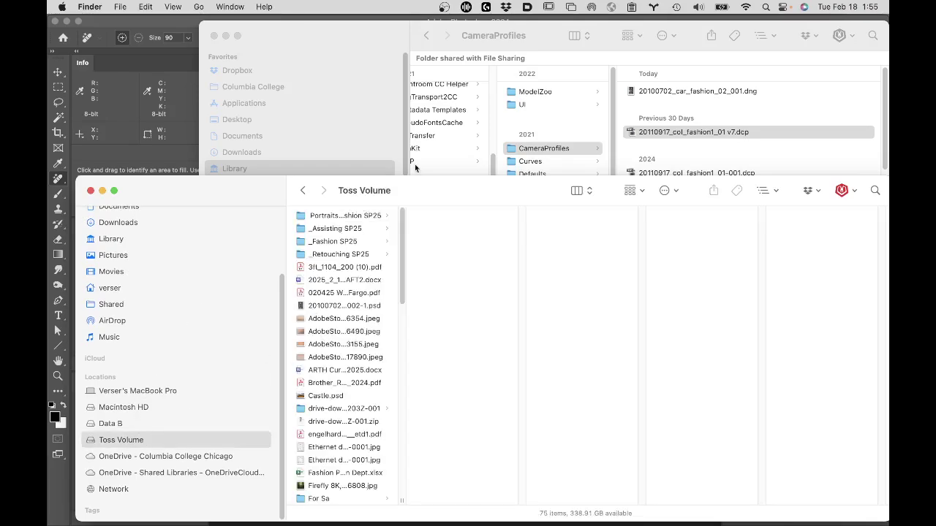
# - Group the Toss Volume files by Date Added and open 20100702_car_fashion_02_002-1.psd
pyautogui.click(635, 190)
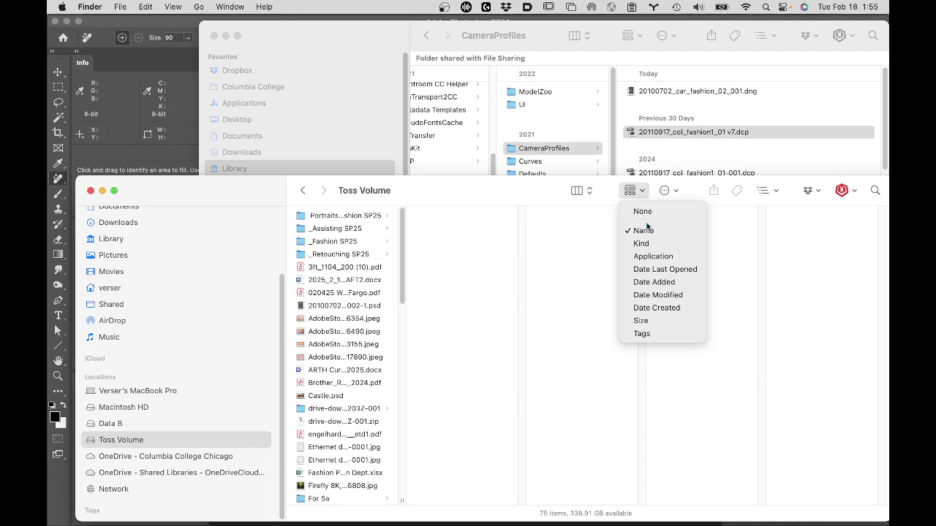
pyautogui.click(653, 282)
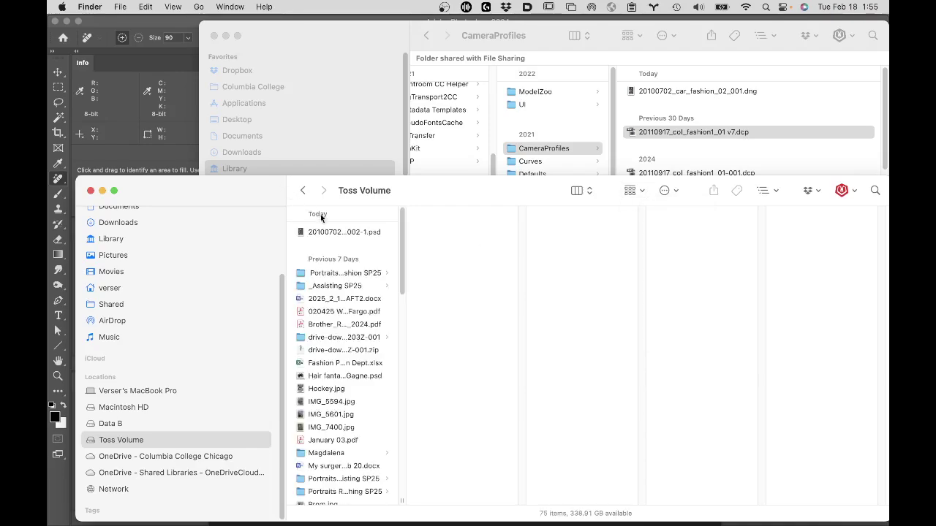
pyautogui.doubleClick(336, 232)
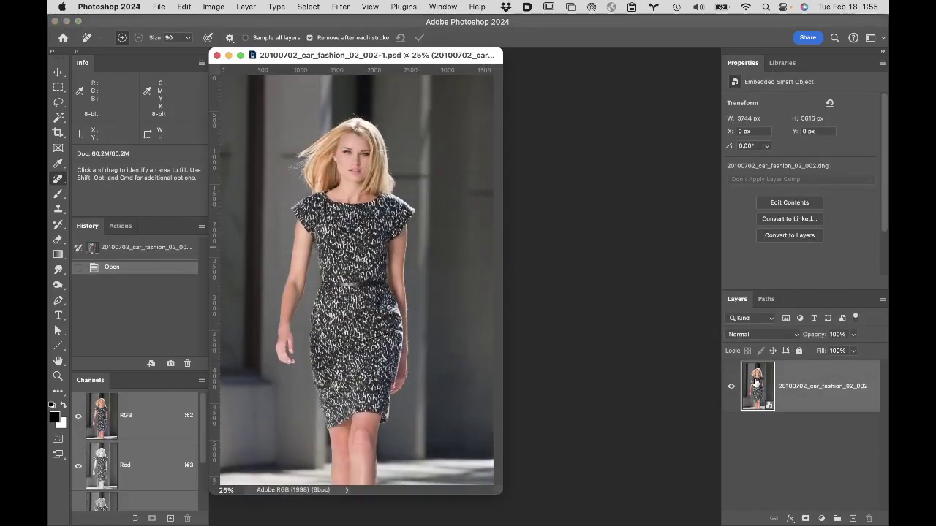
# - Examine the smart object's profile and adjustments in Camera Raw, leave without changes and close the document
pyautogui.doubleClick(756, 381)
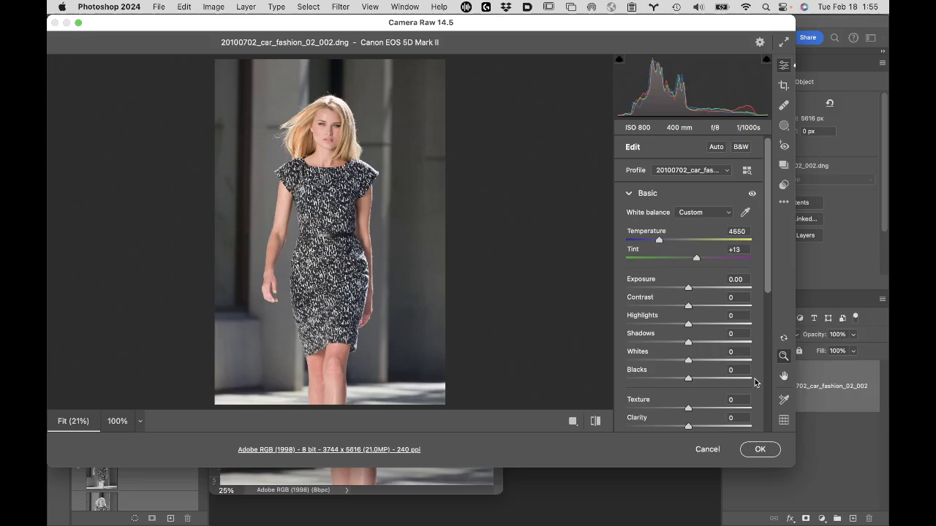
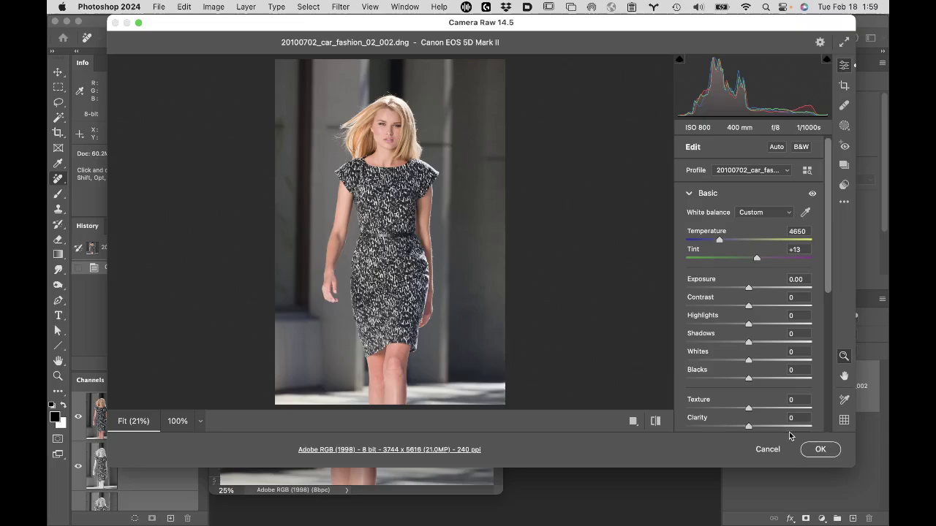
pyautogui.click(768, 450)
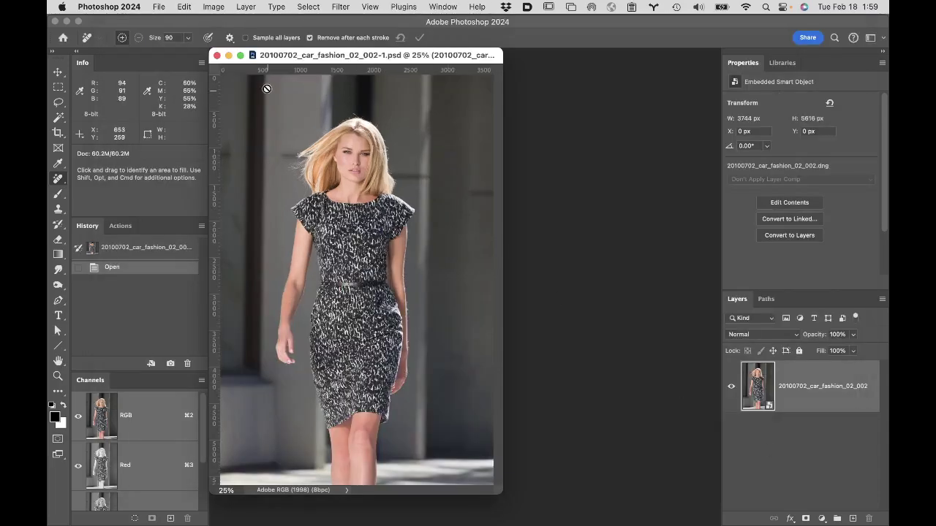
pyautogui.click(217, 57)
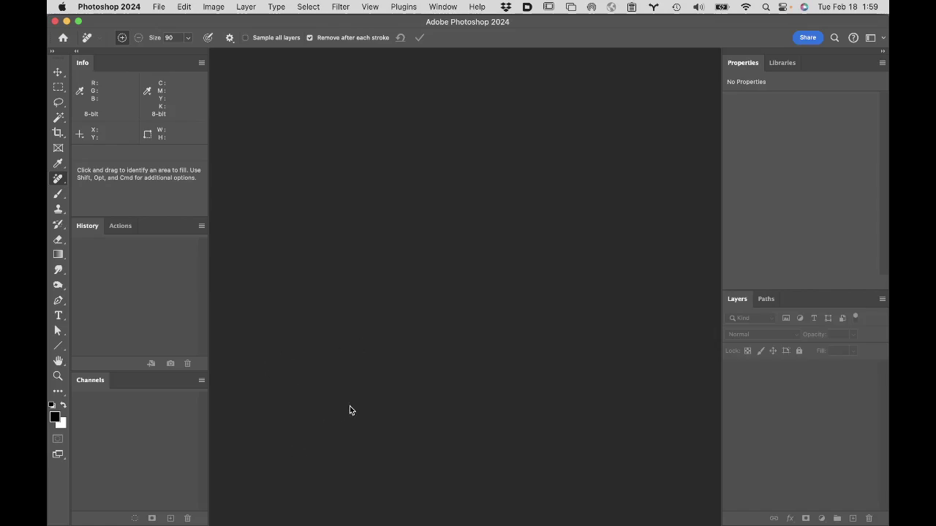
# - Switch to Adobe Bridge and open the Assignment 1 PSD dated 2:4:2025 from the first student's folder in Week 3 Turnin
pyautogui.moveTo(292, 521)
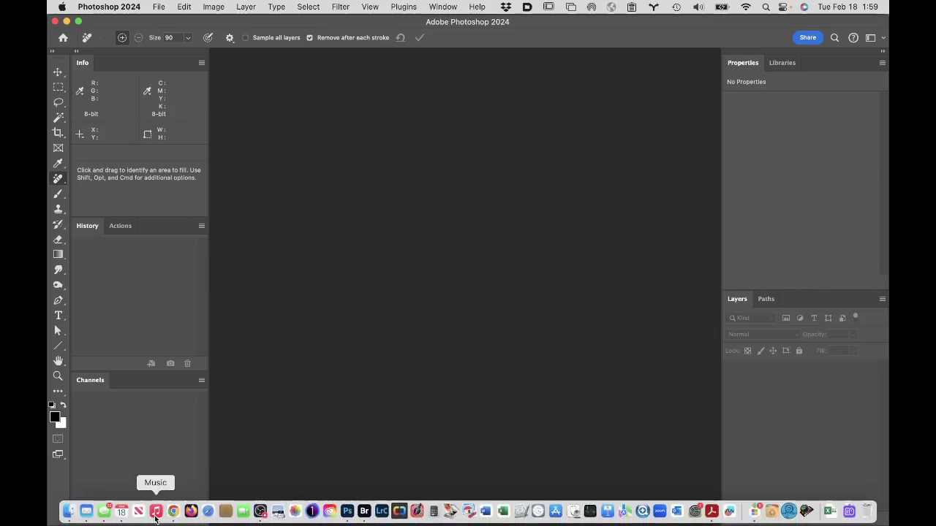
pyautogui.click(364, 511)
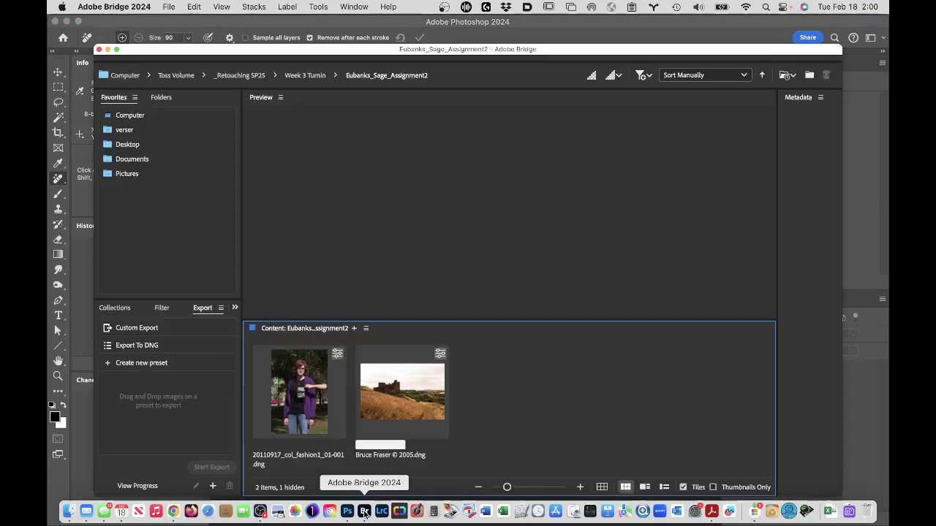
pyautogui.click(295, 76)
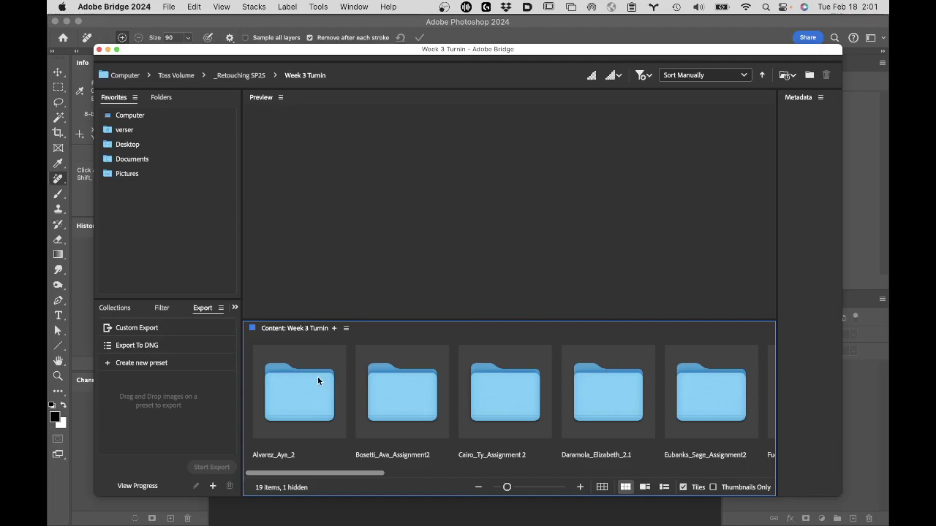
pyautogui.doubleClick(317, 377)
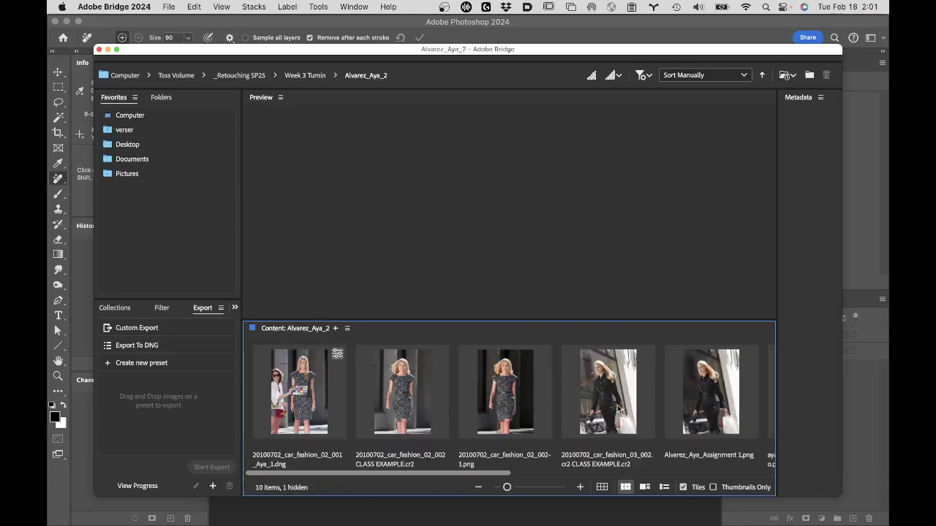
pyautogui.hscroll(3, 602, 400)
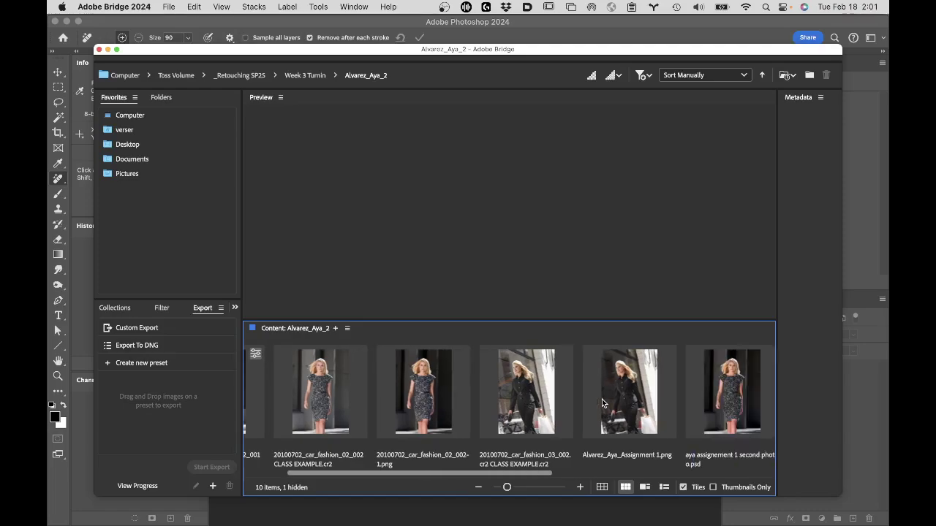
pyautogui.hscroll(5, 564, 395)
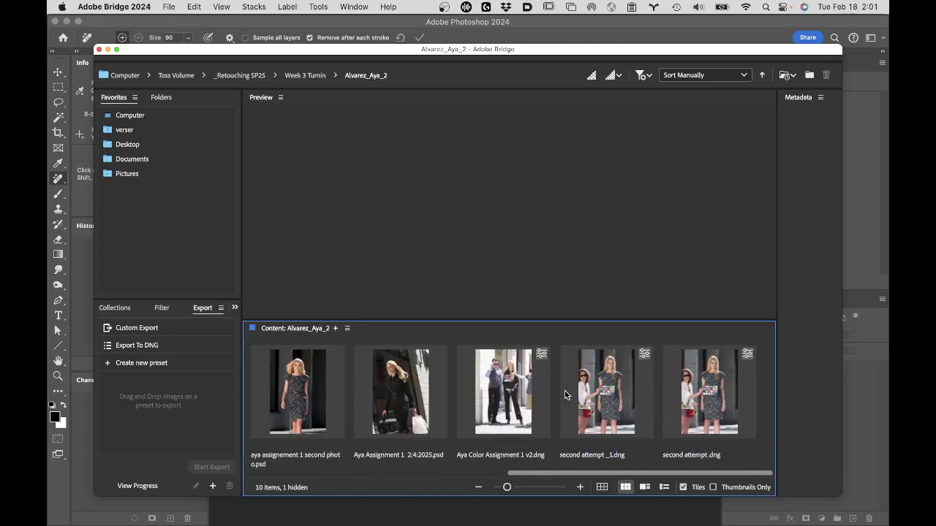
pyautogui.doubleClick(411, 386)
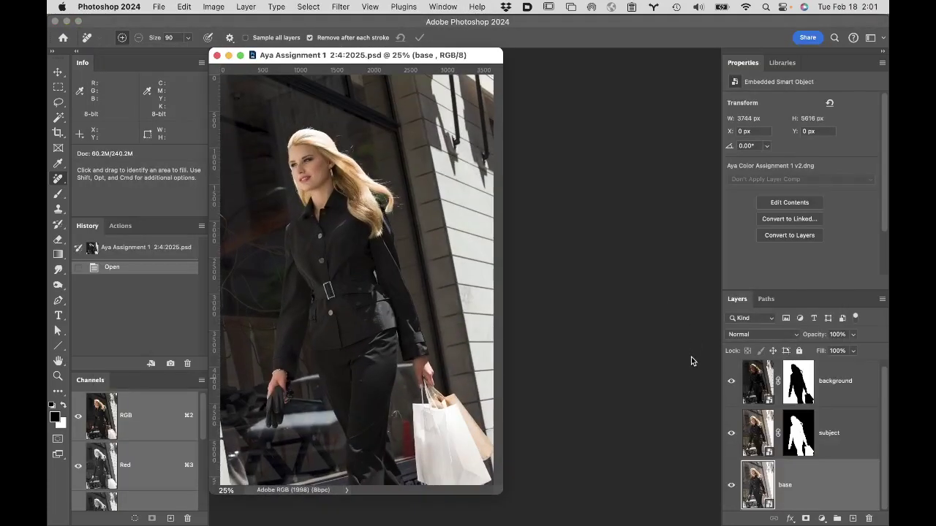
# - Examine the base layer's profile and adjustments in Camera Raw, and leave without applying changes
pyautogui.doubleClick(757, 480)
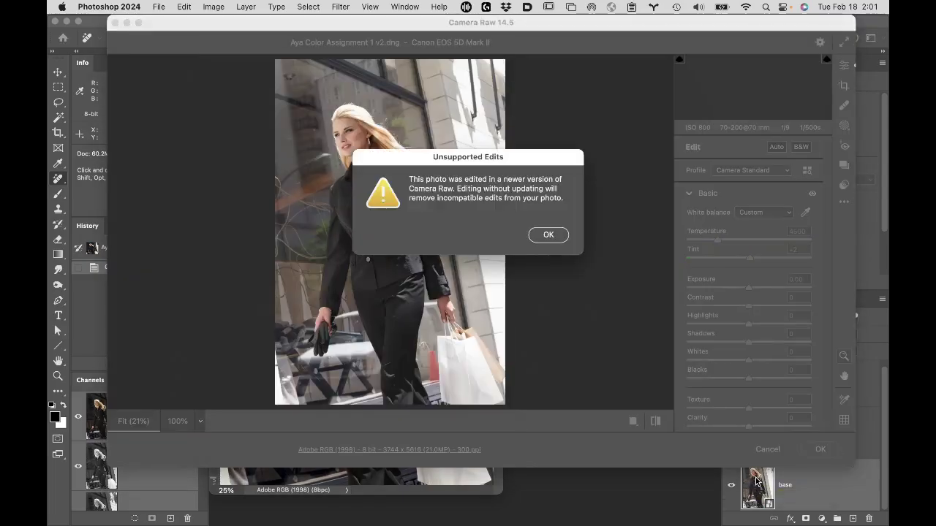
pyautogui.click(550, 235)
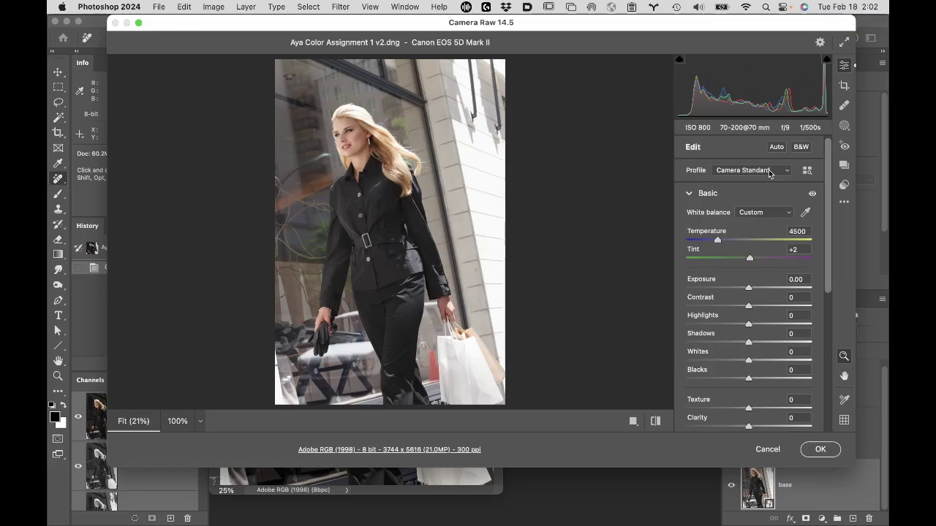
pyautogui.click(768, 449)
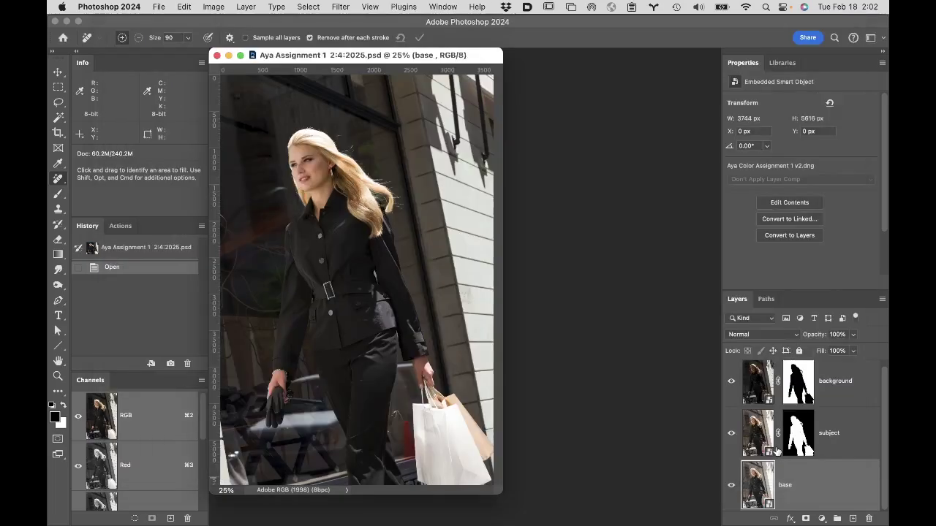
# - Examine the subject layer's profile and adjustments in Camera Raw, and leave without applying changes
pyautogui.click(765, 430)
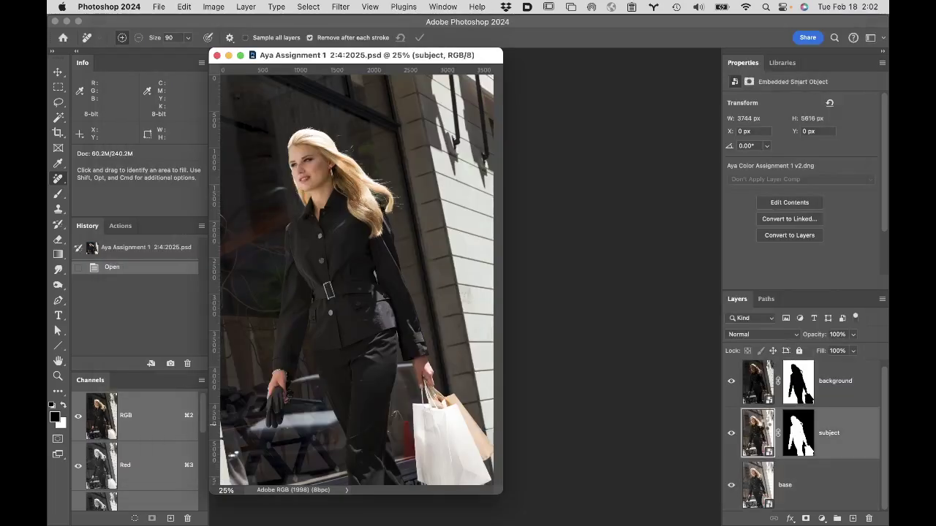
pyautogui.doubleClick(764, 426)
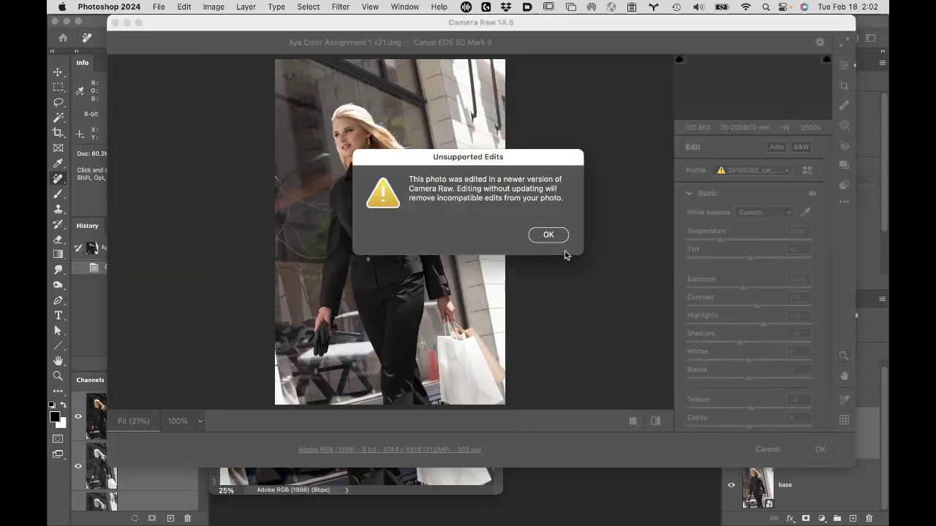
pyautogui.click(549, 234)
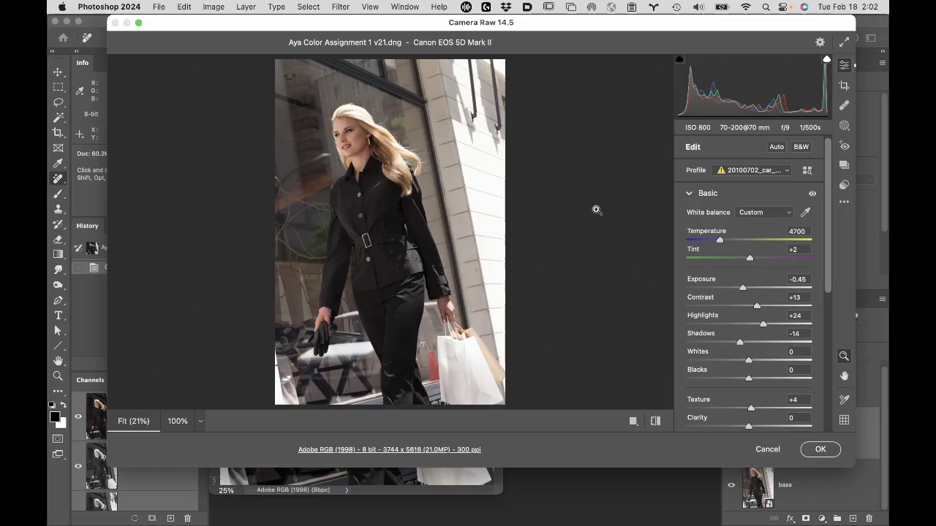
pyautogui.click(767, 450)
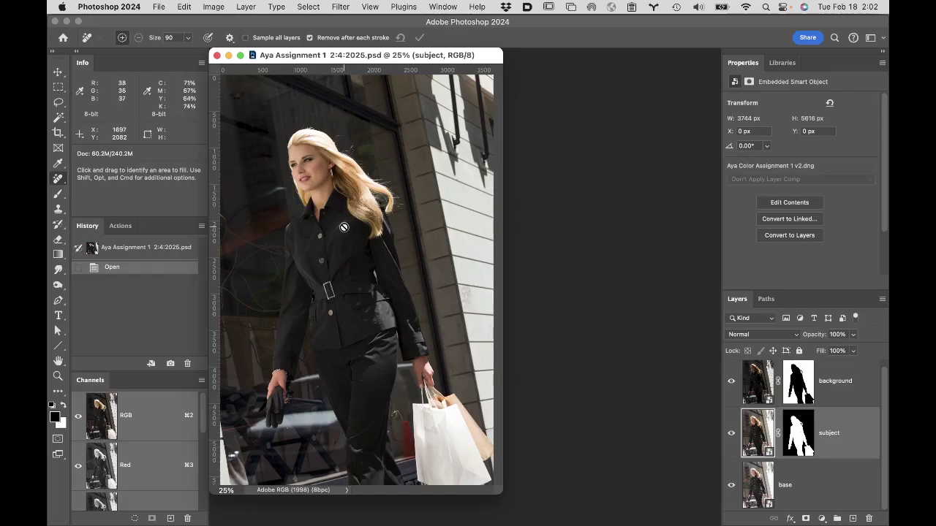
# - Examine the hair, jacket and face closely at up to 400% magnification, and return to the full image
pyautogui.press('z')
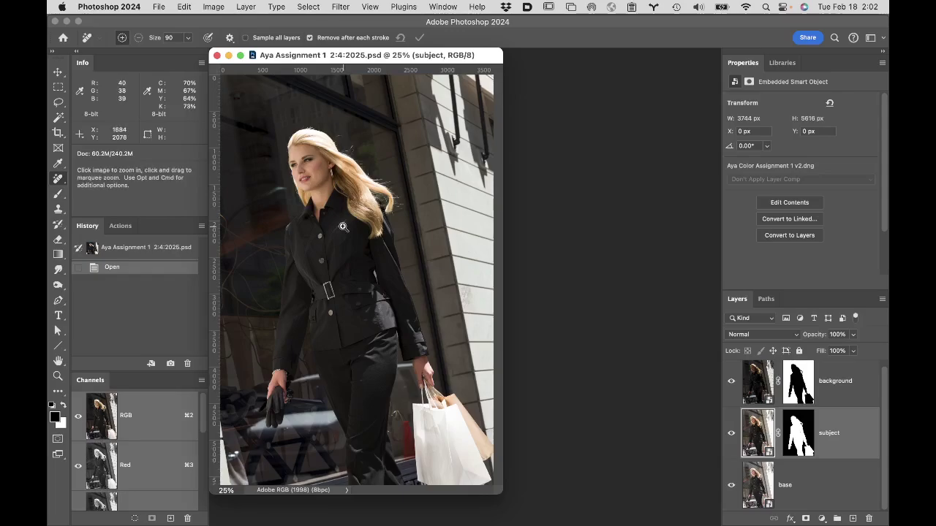
pyautogui.click(344, 227)
pyautogui.click(484, 374)
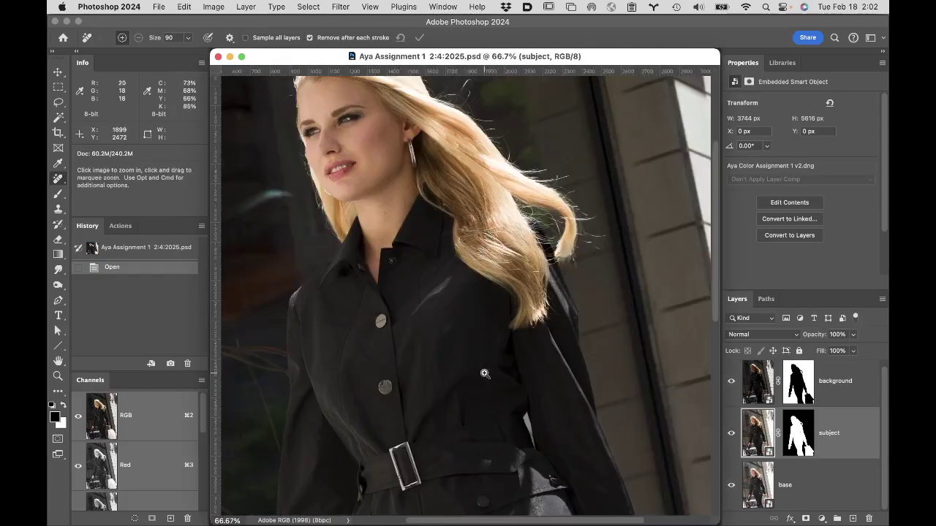
pyautogui.click(485, 322)
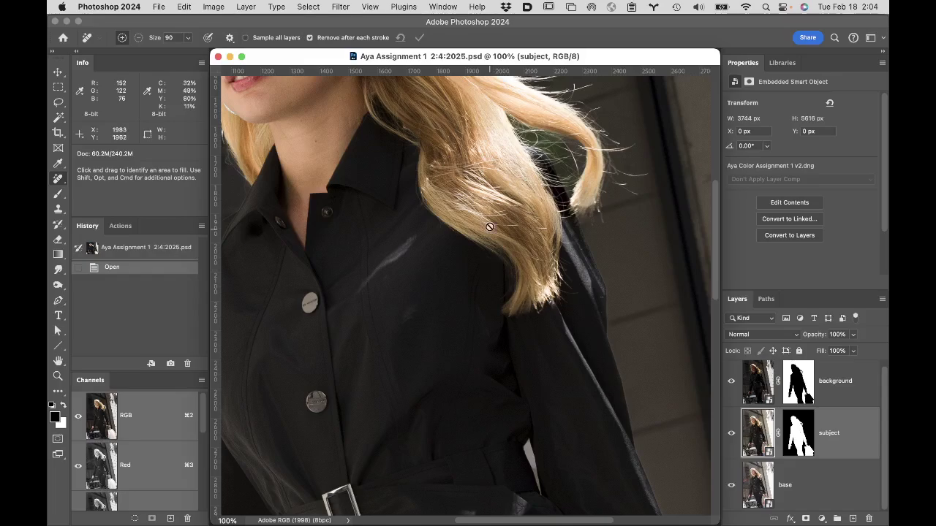
pyautogui.moveTo(397, 176); pyautogui.dragTo(575, 433)
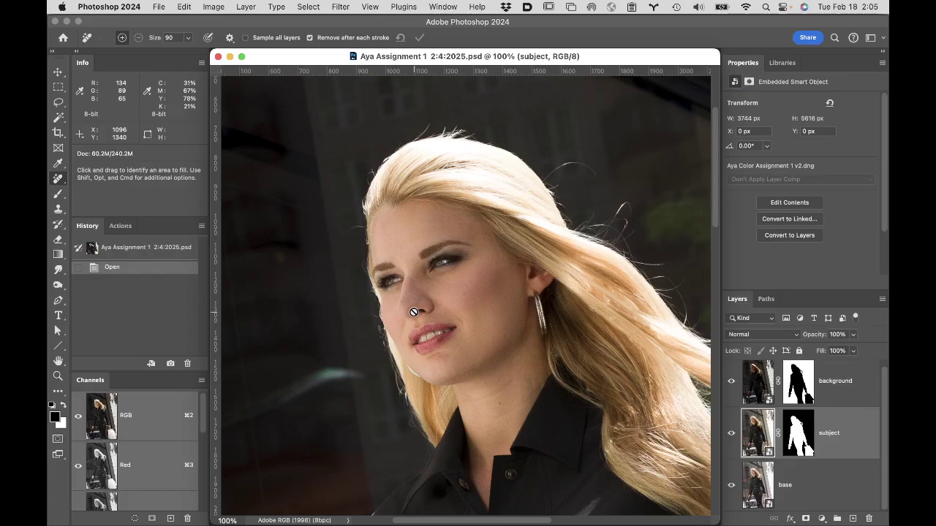
pyautogui.press('z')
pyautogui.click(431, 267)
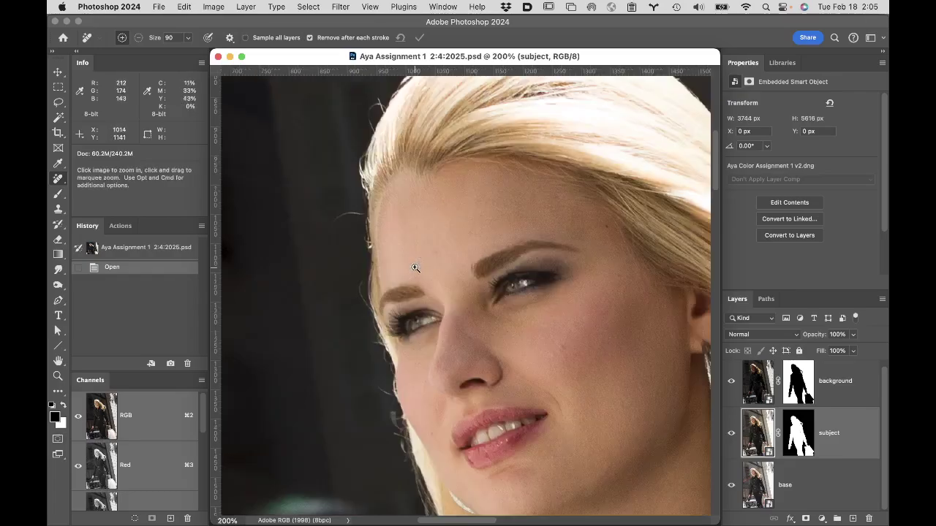
pyautogui.click(435, 319)
pyautogui.click(483, 306)
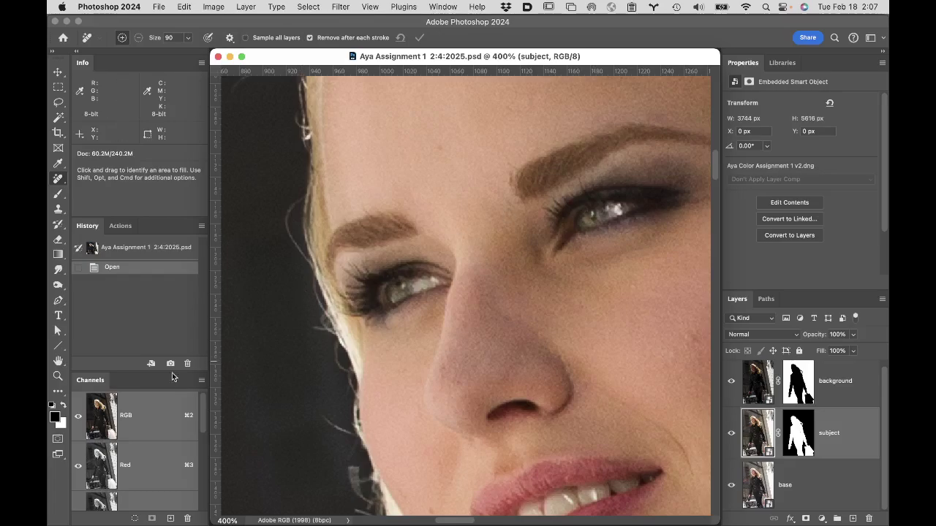
pyautogui.doubleClick(58, 361)
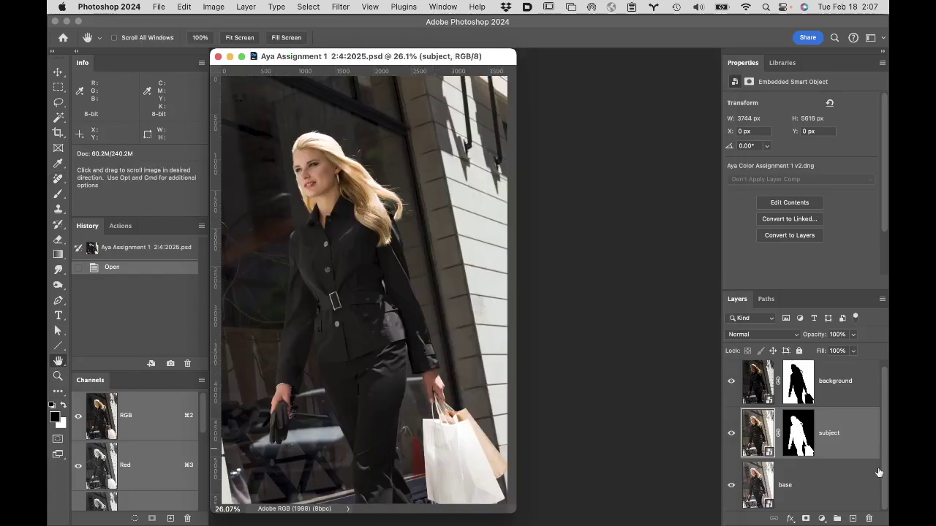
# - Hide the base layer to check the masked subject and background layers alone, and close the document without saving
pyautogui.click(731, 486)
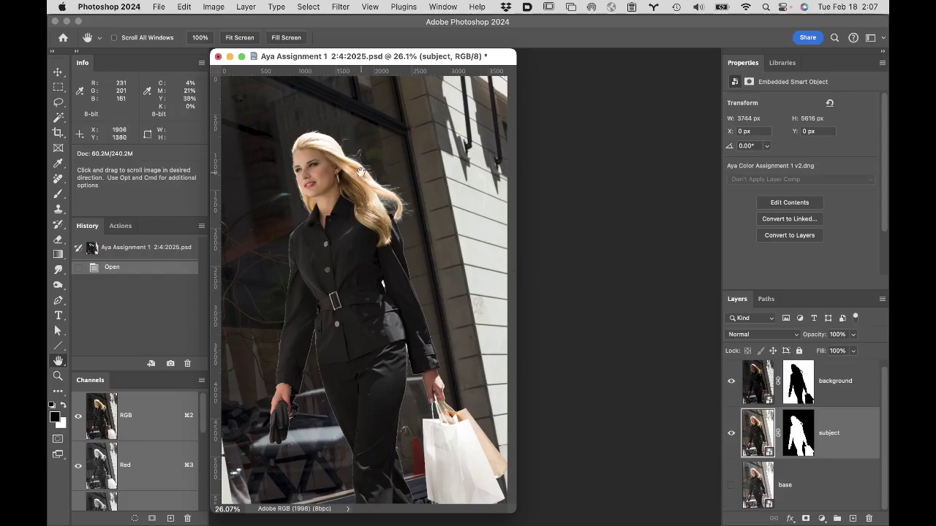
pyautogui.click(216, 56)
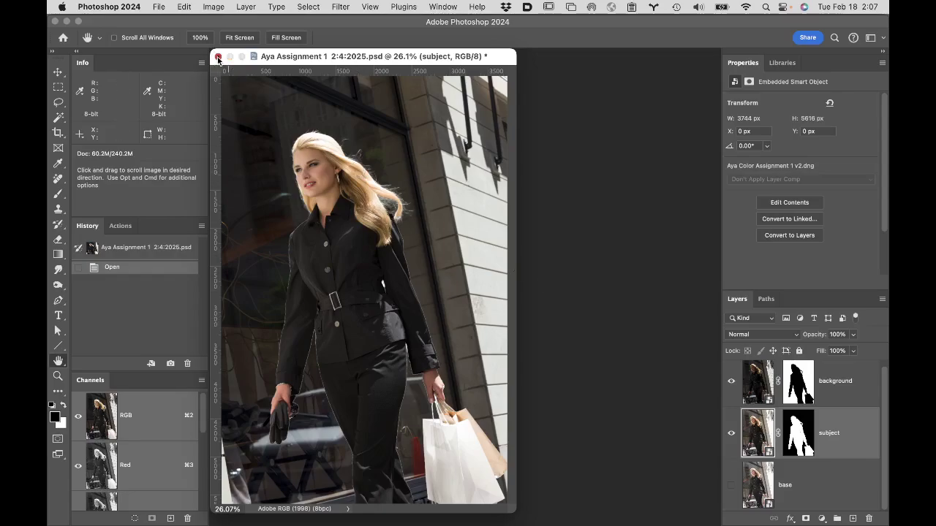
pyautogui.click(490, 234)
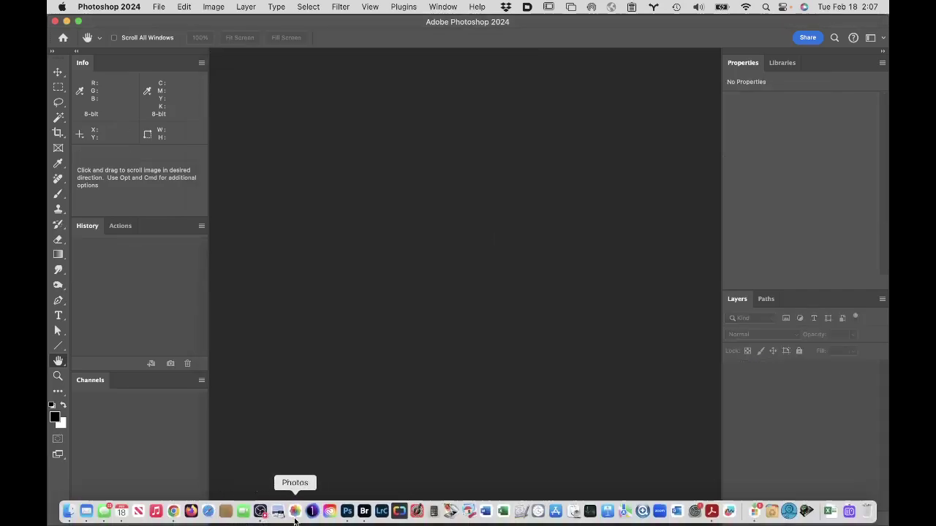
# - Switch to Adobe Bridge and open the Assignment 2.2 subfolder inside the third student's folder in Week 3 Turnin
pyautogui.click(364, 511)
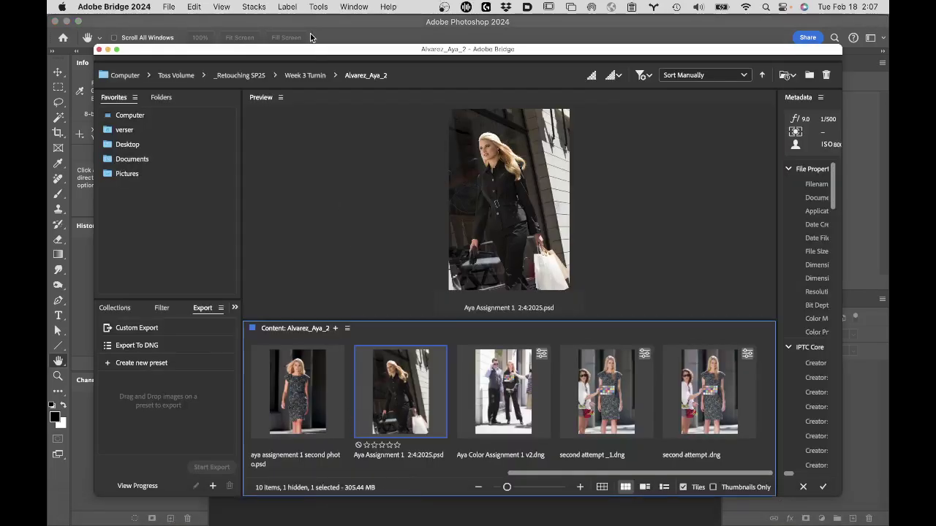
pyautogui.click(304, 76)
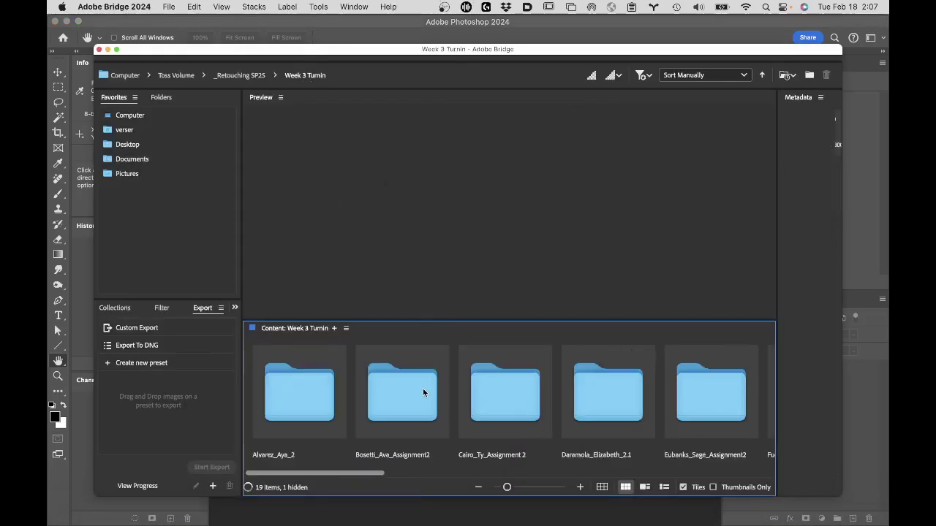
pyautogui.doubleClick(506, 408)
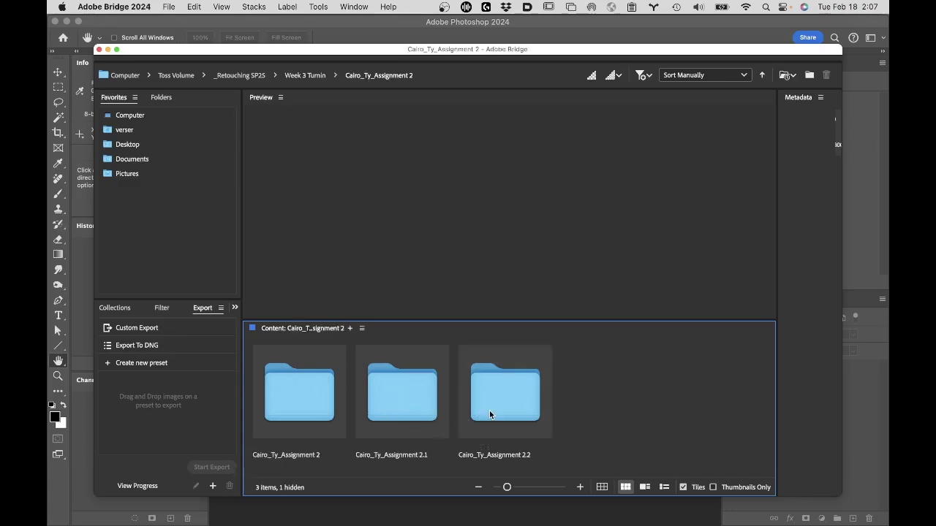
pyautogui.doubleClick(490, 410)
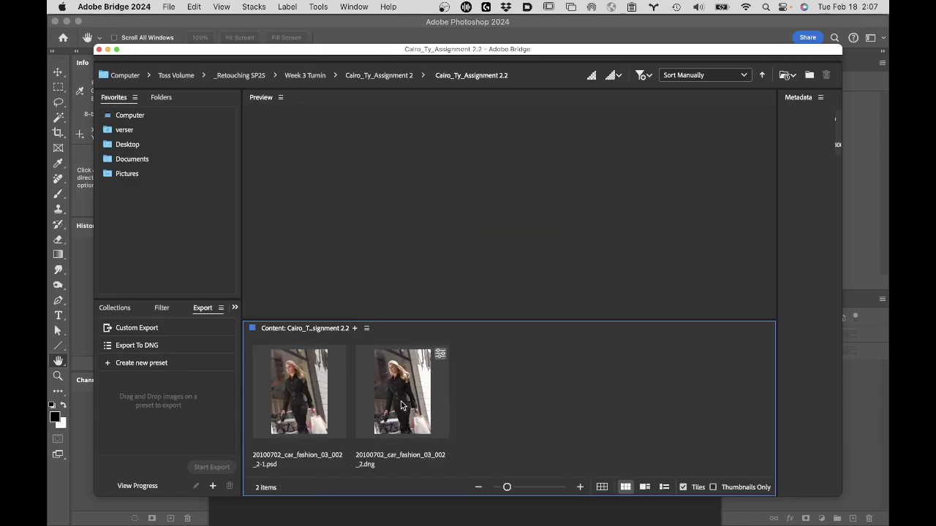
# - Open 20100702_car_fashion_03_002_2-1.psd and examine the Model layer's profile and Basic adjustments in Camera Raw
pyautogui.doubleClick(296, 393)
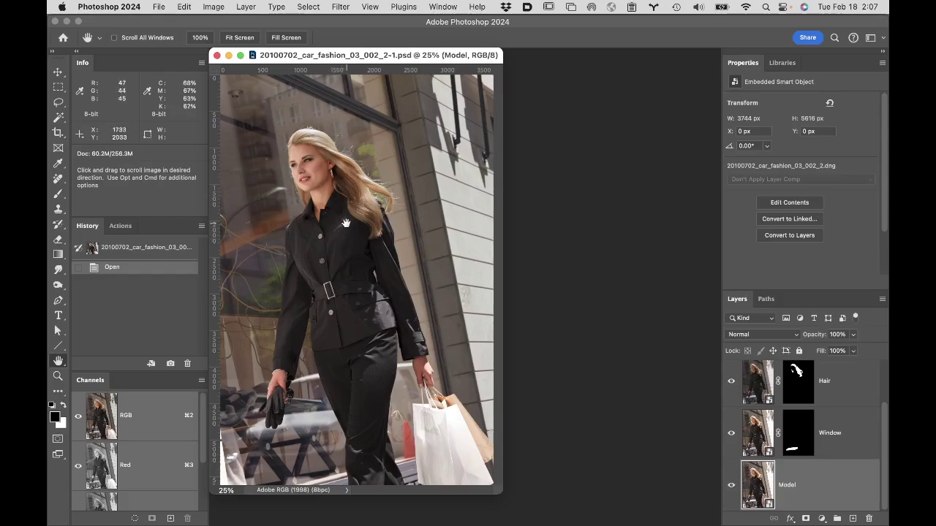
pyautogui.doubleClick(758, 485)
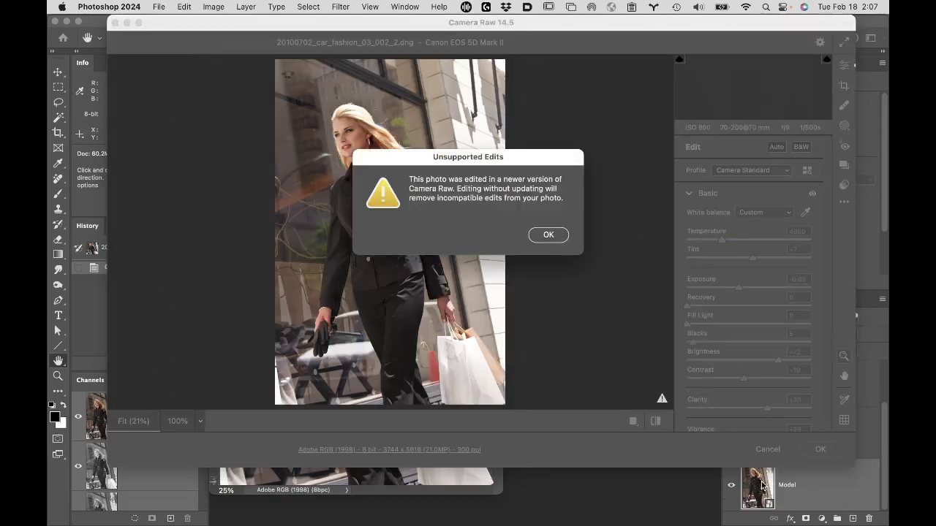
pyautogui.click(550, 236)
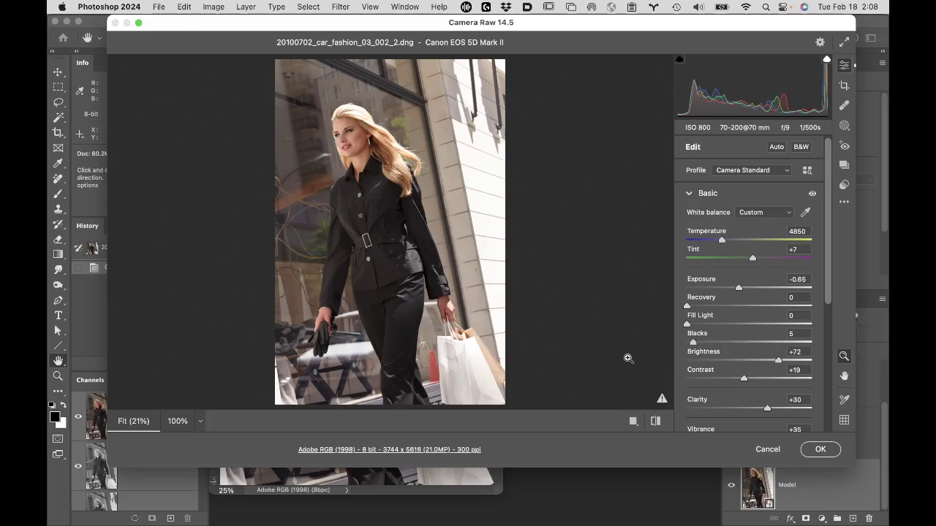
pyautogui.scroll(-5, 740, 358)
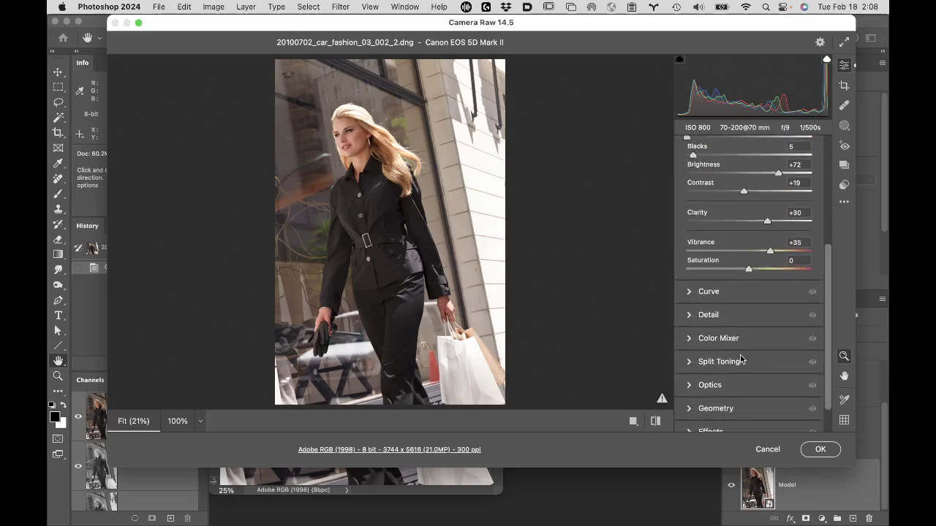
pyautogui.scroll(-2, 740, 359)
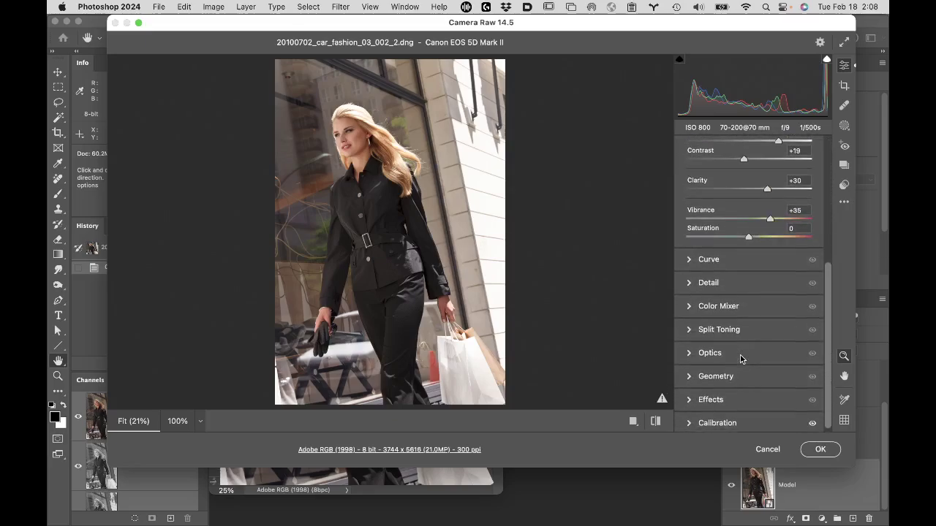
# - Check the Model layer's Calibration process version, review the Basic adjustments again, and leave Camera Raw without applying changes
pyautogui.click(689, 420)
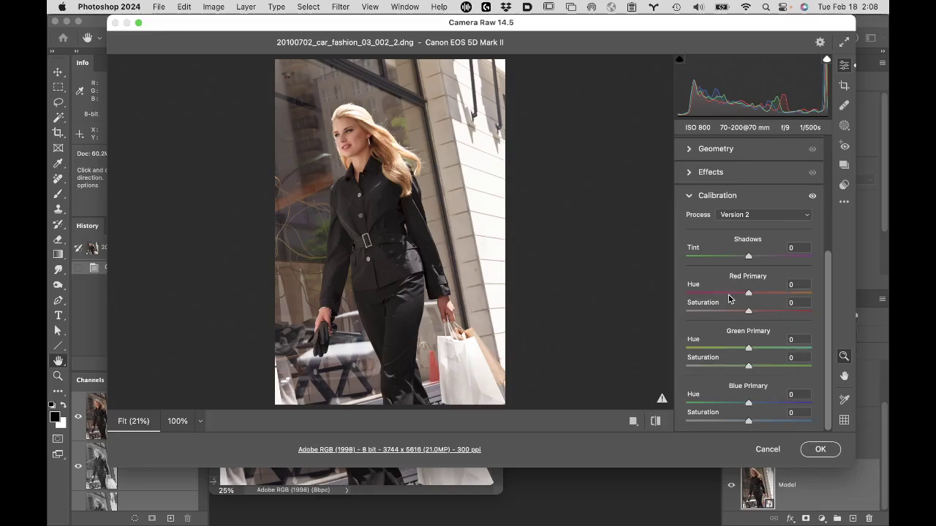
pyautogui.scroll(5, 729, 299)
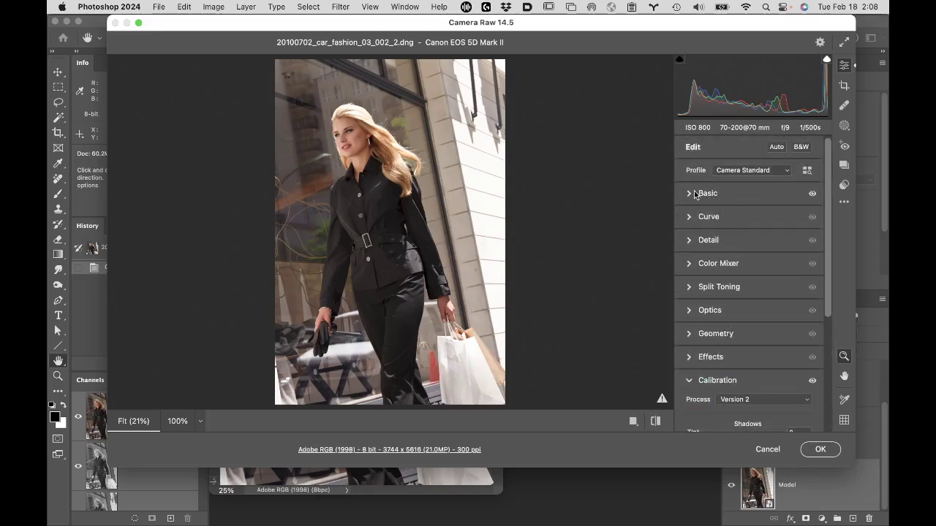
pyautogui.click(695, 193)
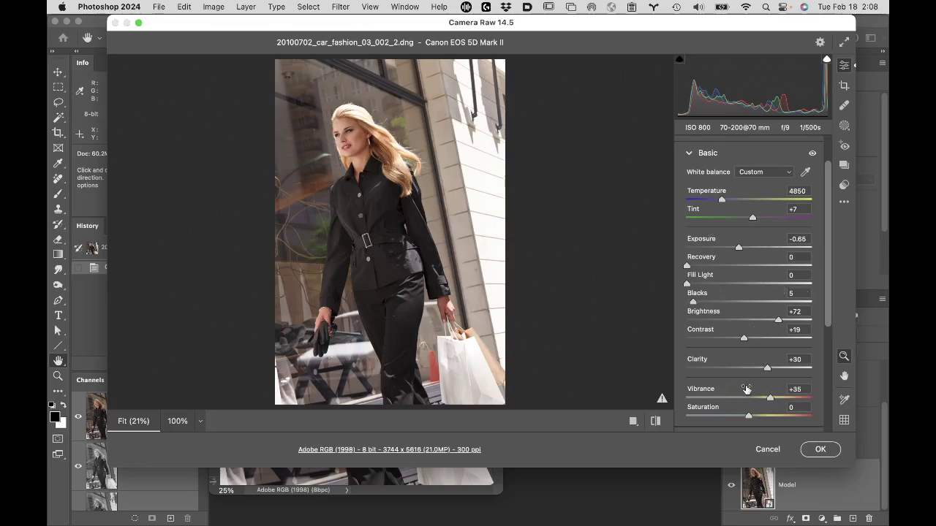
pyautogui.scroll(-2, 746, 389)
pyautogui.scroll(2, 746, 388)
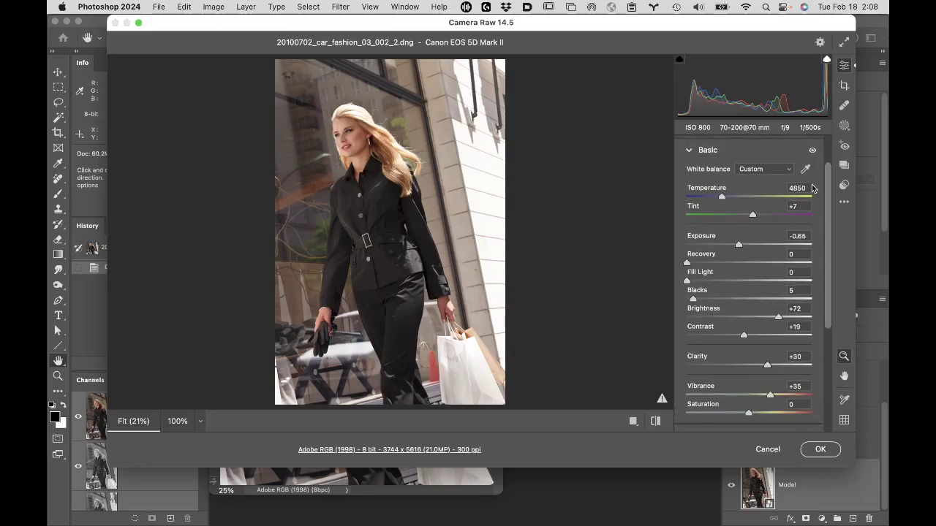
pyautogui.click(768, 449)
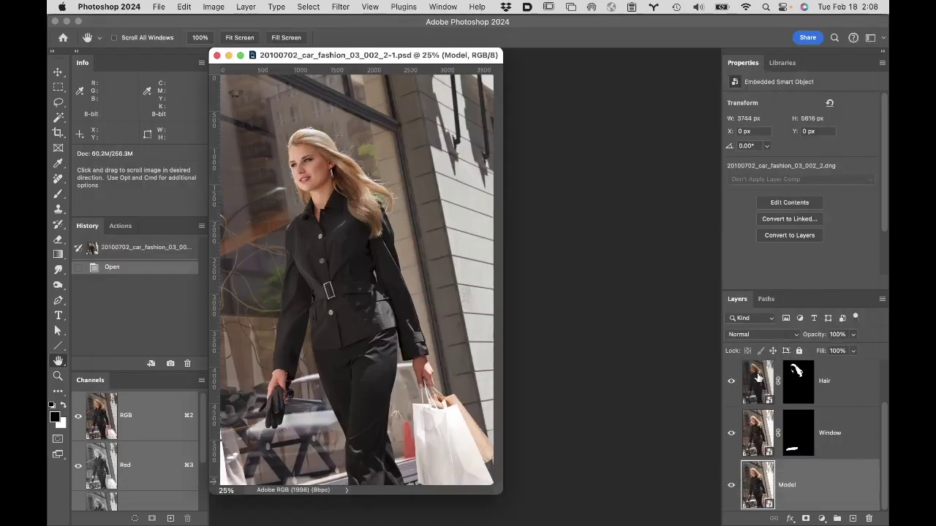
# - Close the document, switch to Adobe Bridge and open the student folder in Week 3 Turnin that contains dodgeburn.psd
pyautogui.click(217, 56)
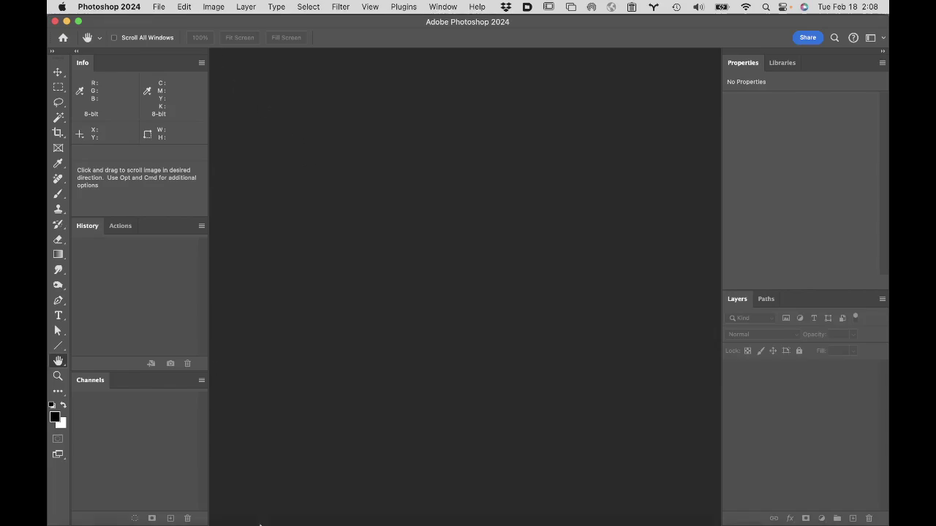
pyautogui.moveTo(329, 515)
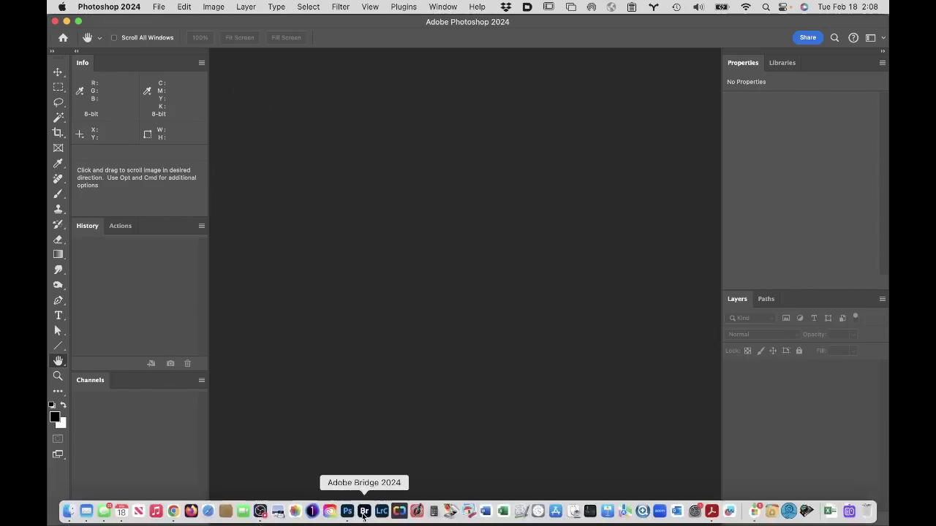
pyautogui.click(363, 512)
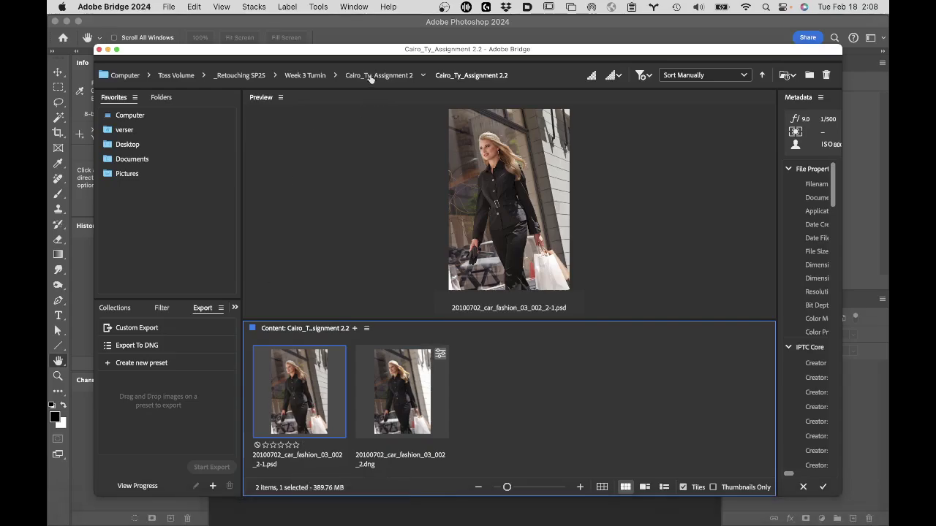
pyautogui.click(303, 75)
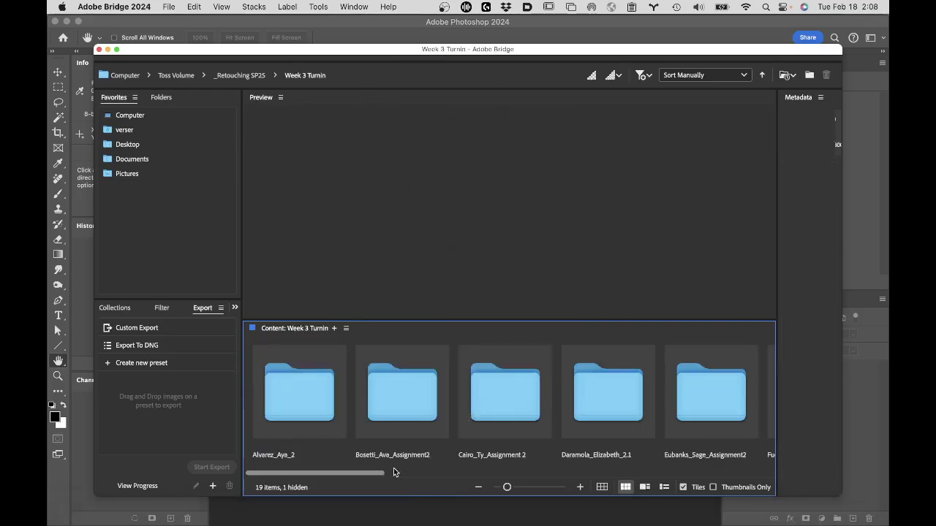
pyautogui.moveTo(311, 472); pyautogui.dragTo(535, 492)
pyautogui.doubleClick(379, 402)
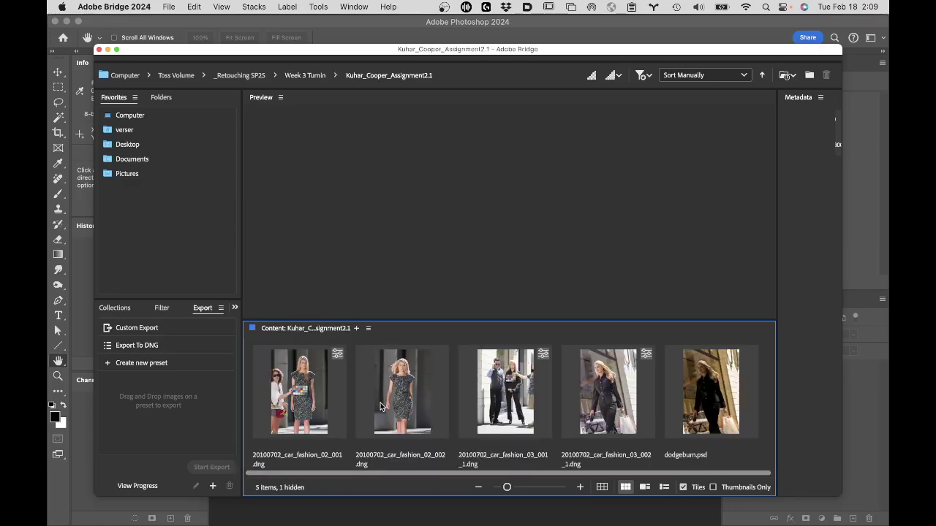
# - Open dodgeburn.psd, examine the model layer's profile and Basic adjustments in Camera Raw, and leave without applying changes
pyautogui.doubleClick(714, 395)
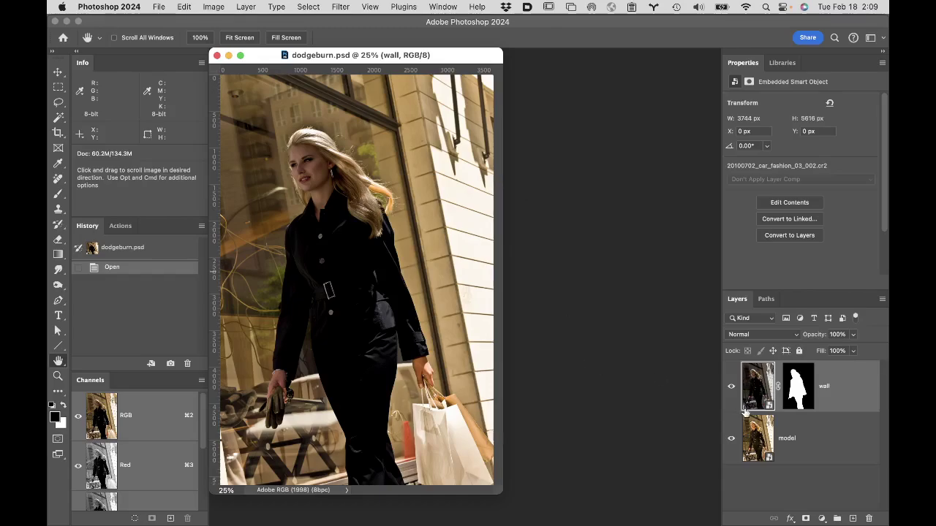
pyautogui.click(758, 431)
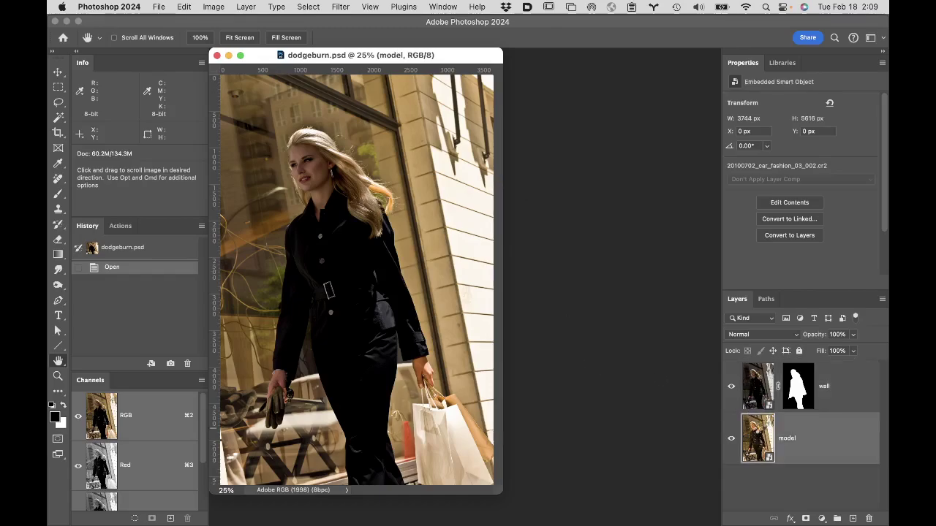
pyautogui.doubleClick(758, 431)
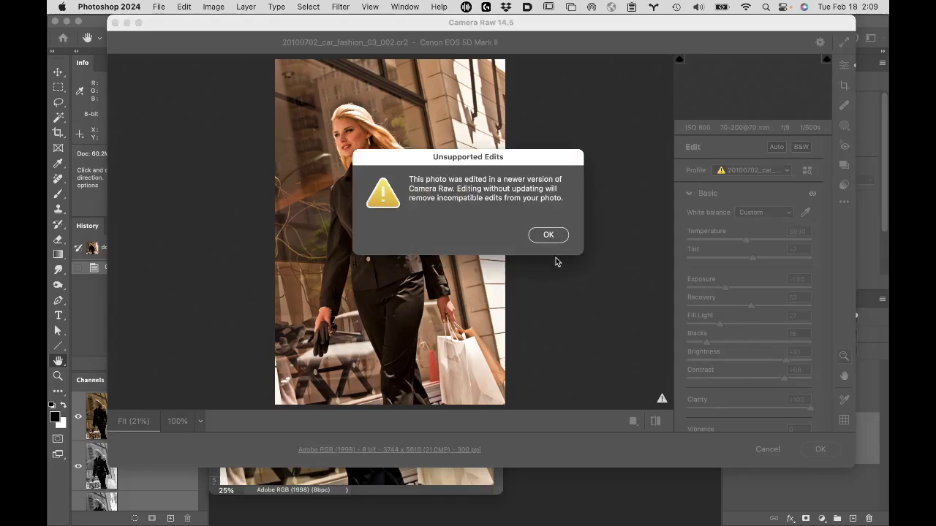
pyautogui.click(548, 235)
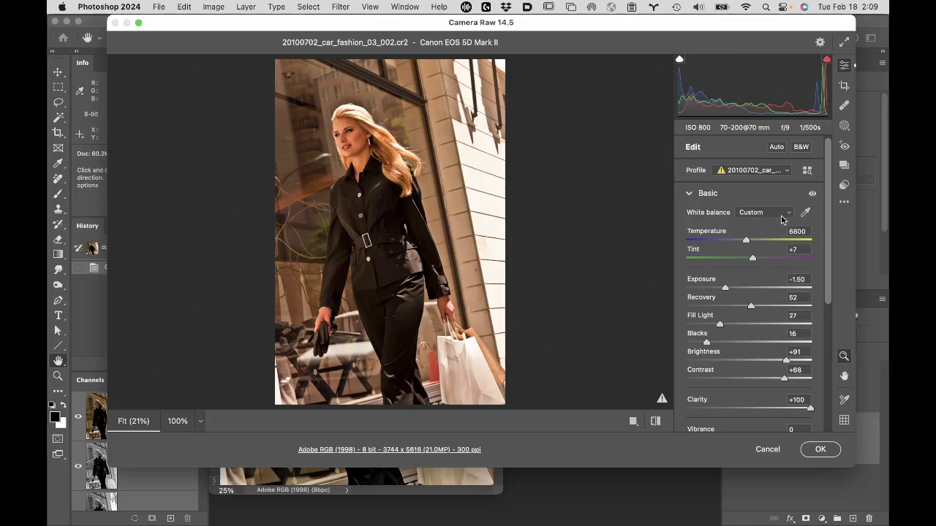
pyautogui.scroll(-2, 748, 349)
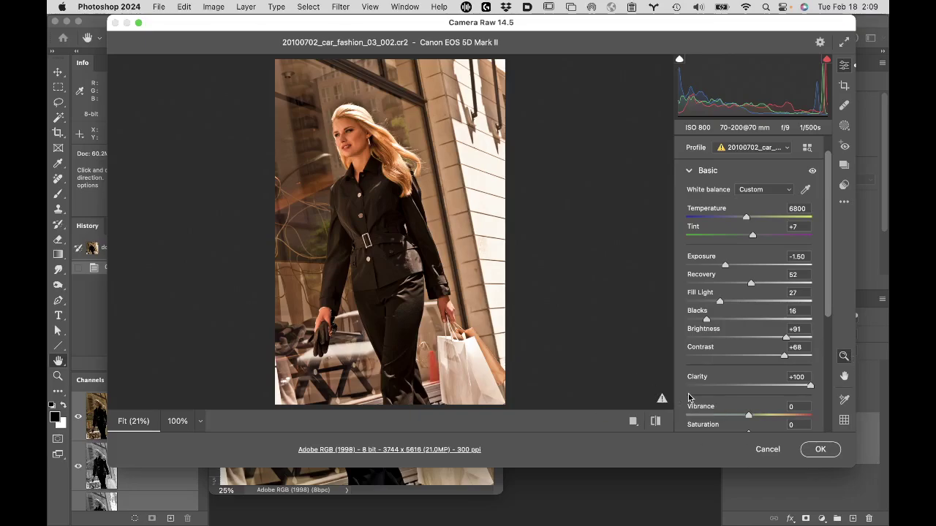
pyautogui.click(770, 448)
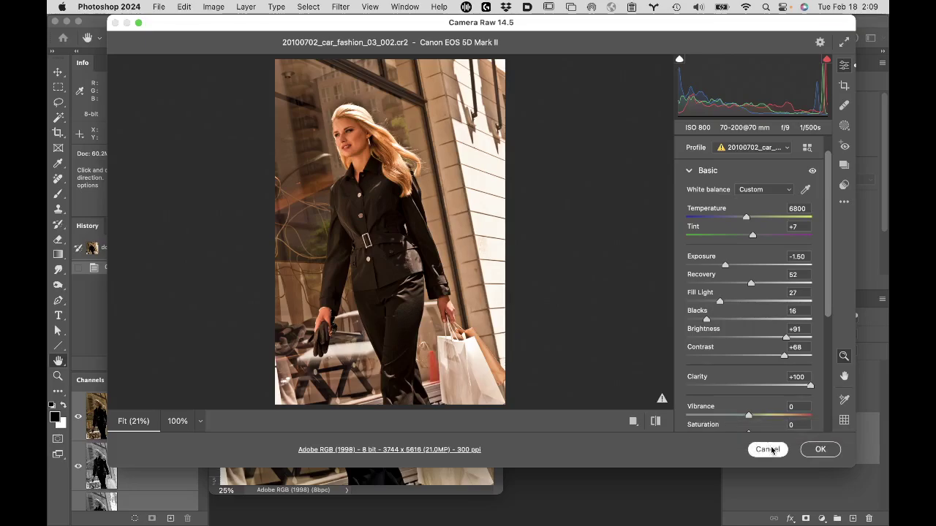
# - Switch to Adobe Bridge and open the student's 2.2 PSD stored directly in the Week 3 Turnin folder
pyautogui.moveTo(392, 514)
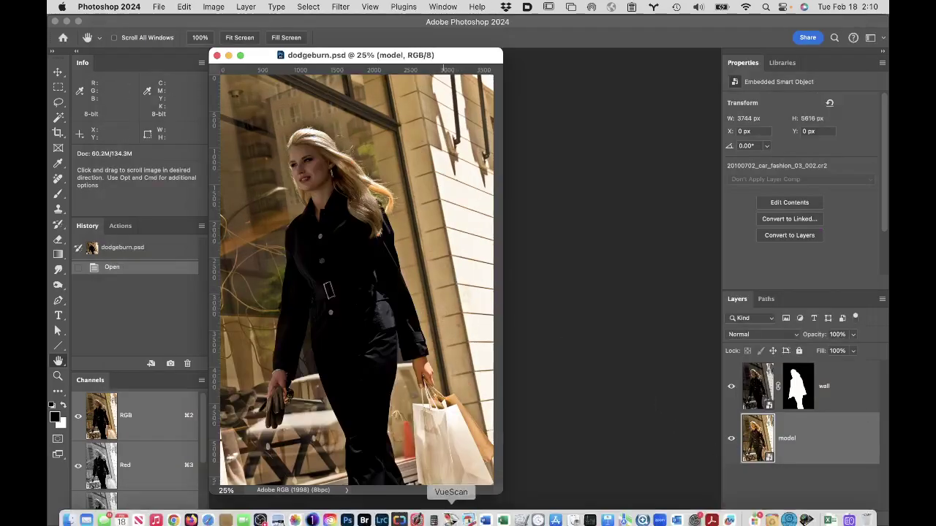
pyautogui.click(363, 512)
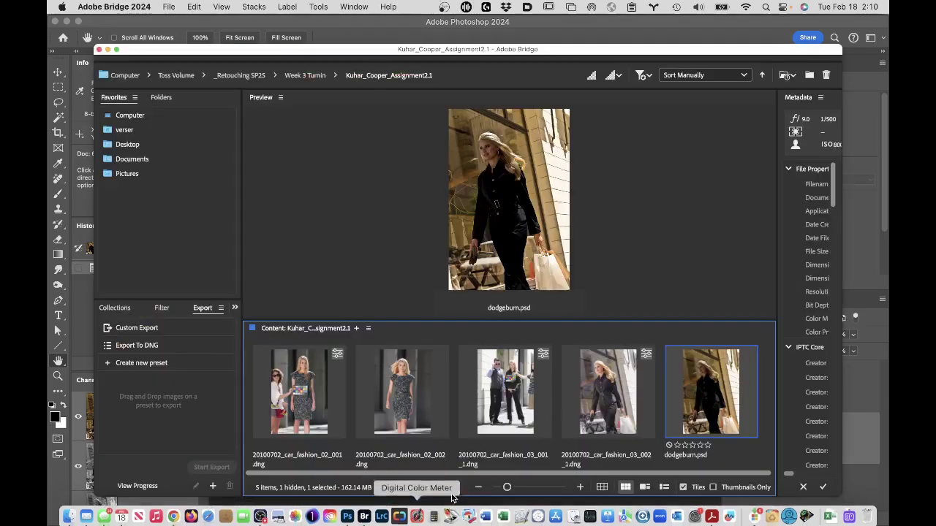
pyautogui.click(313, 76)
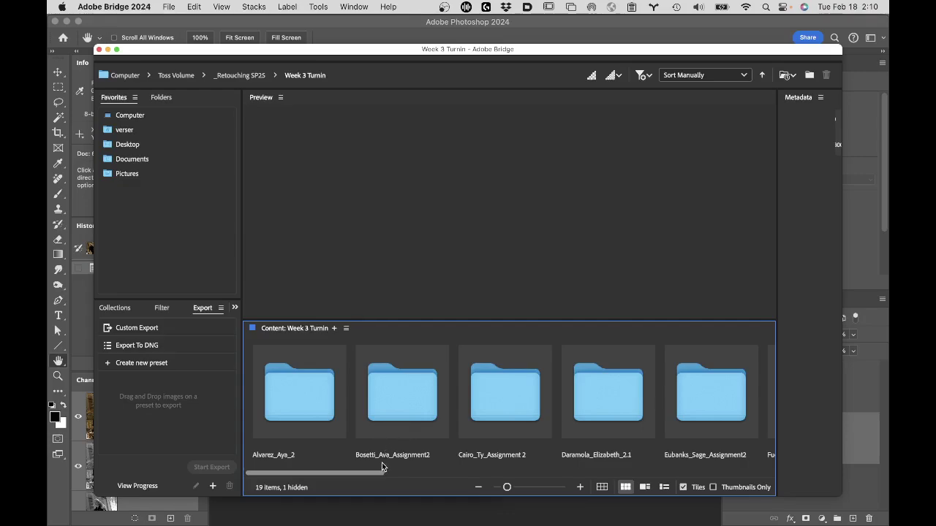
pyautogui.moveTo(379, 476); pyautogui.dragTo(509, 474)
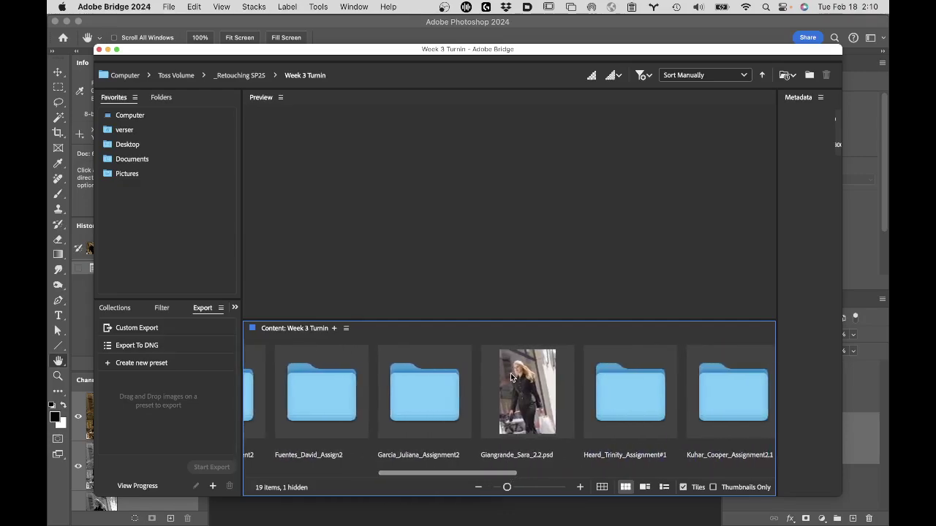
pyautogui.doubleClick(533, 373)
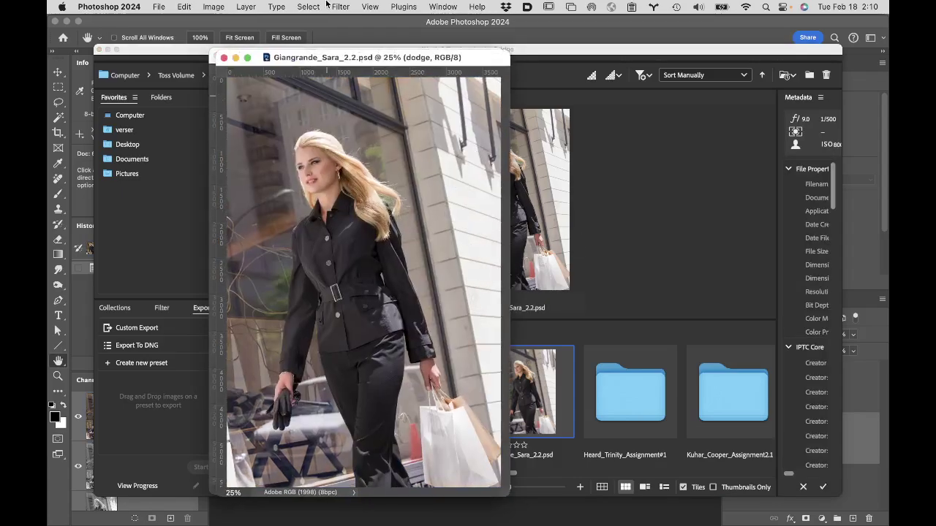
# - Move the image window toward the middle of the workspace and hide all other applications
pyautogui.moveTo(370, 59); pyautogui.dragTo(468, 55)
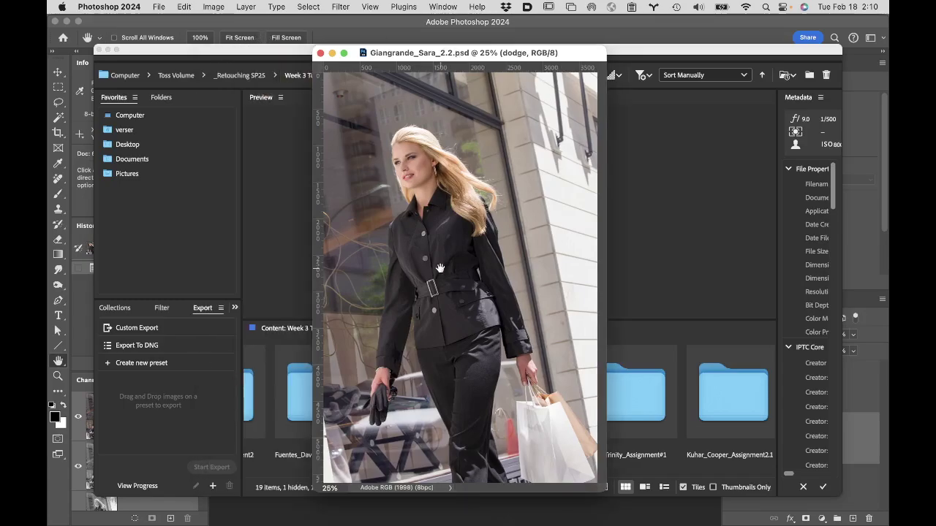
pyautogui.click(90, 5)
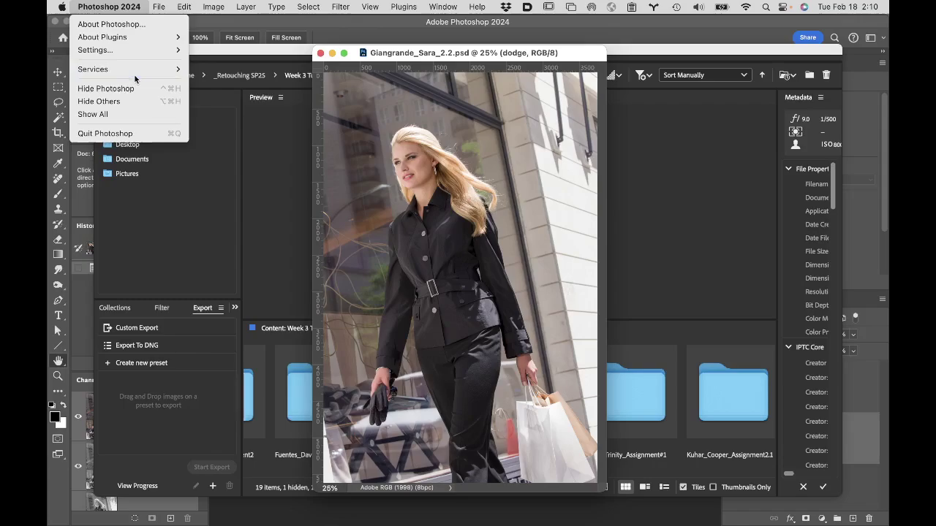
pyautogui.click(140, 97)
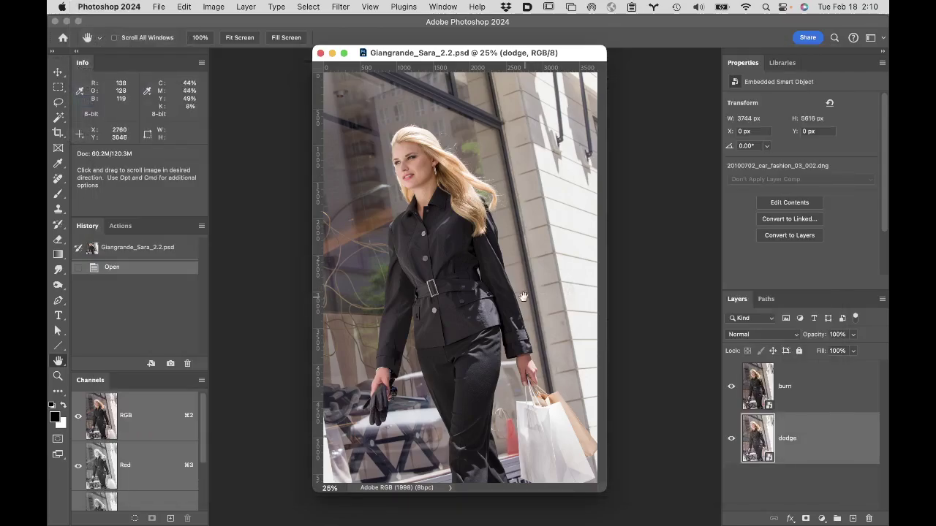
# - Examine the jacket, hair and face closely at up to 200% magnification
pyautogui.keyDown('super'); pyautogui.click(473, 252); pyautogui.keyUp('super')
pyautogui.keyDown('super'); pyautogui.click(480, 276); pyautogui.keyUp('super')
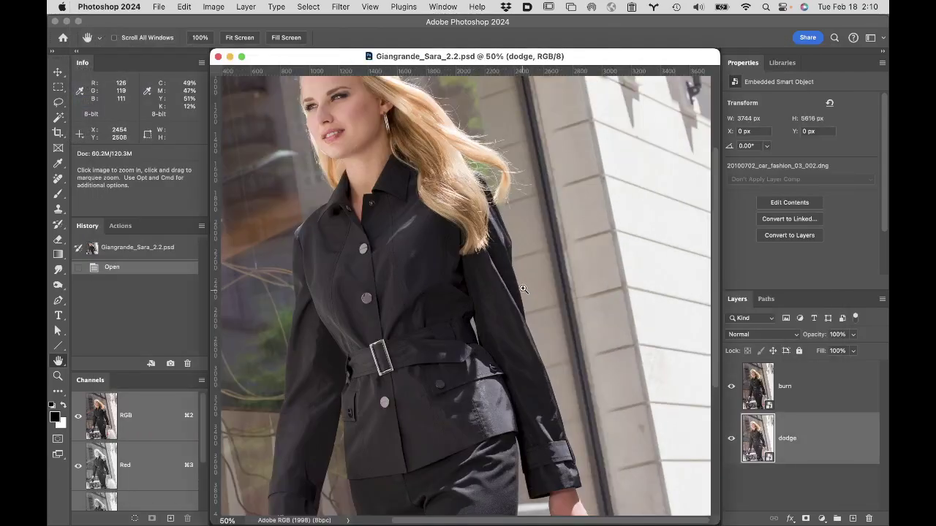
pyautogui.keyDown('super'); pyautogui.click(418, 257); pyautogui.keyUp('super')
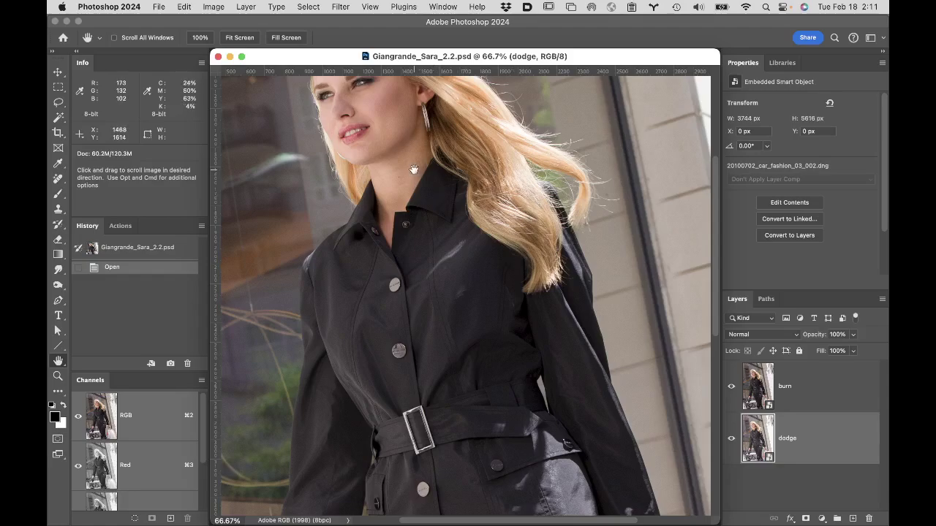
pyautogui.moveTo(414, 168); pyautogui.dragTo(470, 342)
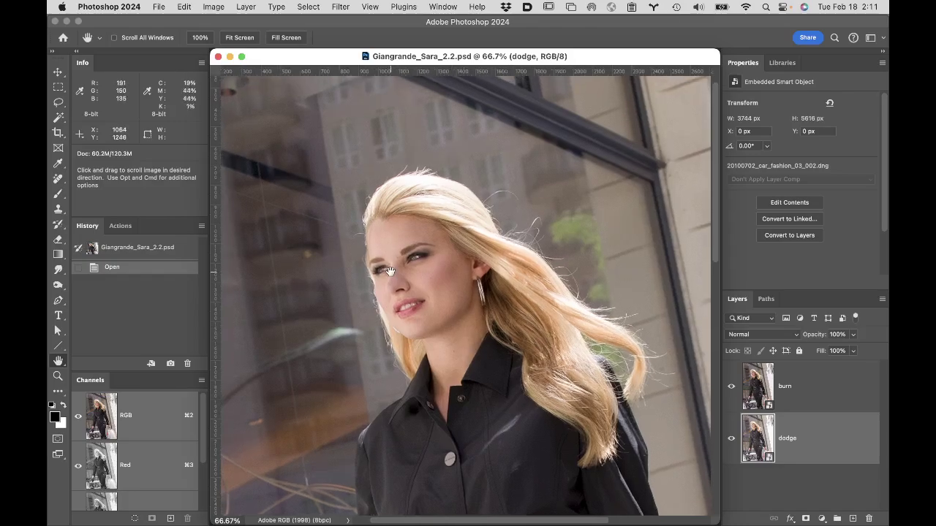
pyautogui.keyDown('super'); pyautogui.click(390, 271); pyautogui.keyUp('super')
pyautogui.keyDown('super'); pyautogui.click(392, 272); pyautogui.keyUp('super')
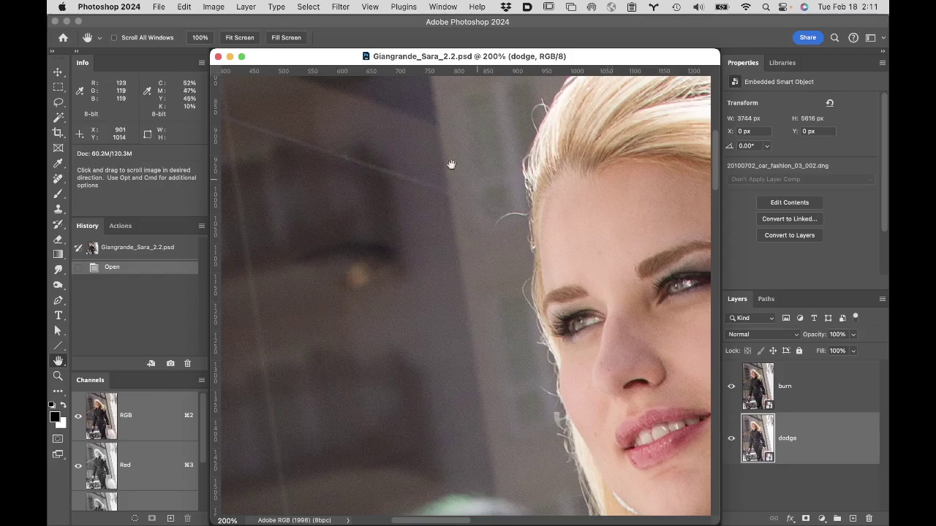
# - Close the document and switch to Finder
pyautogui.click(218, 57)
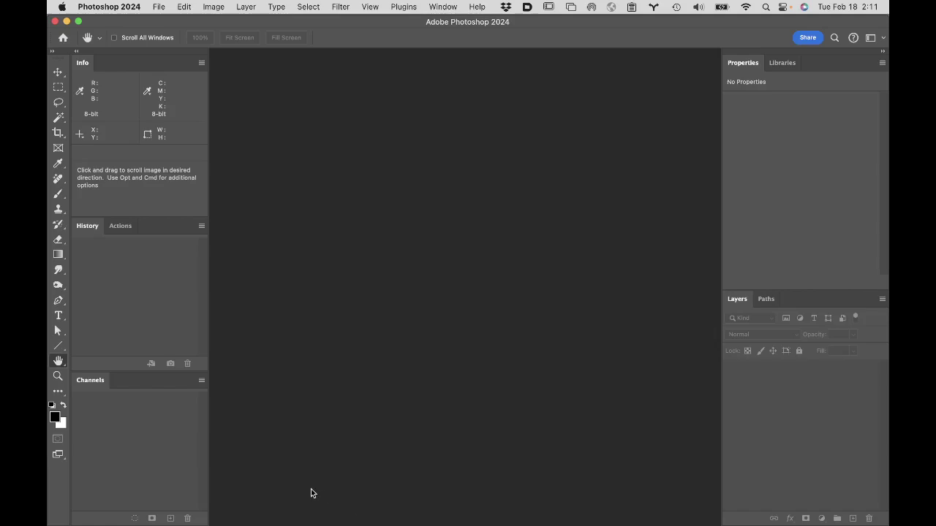
pyautogui.click(67, 509)
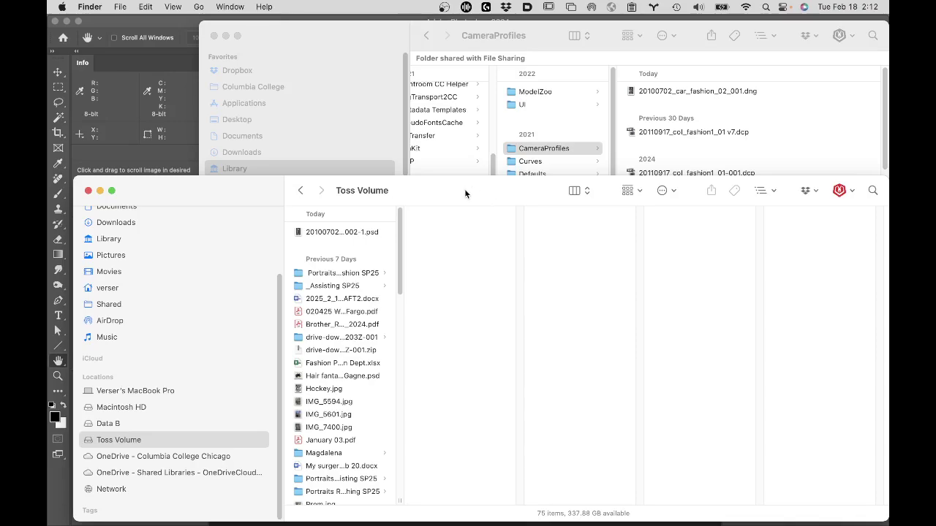
# - Open the 3 Retouching and Compositing Class folder inside the Columbia College folder
pyautogui.moveTo(425, 521)
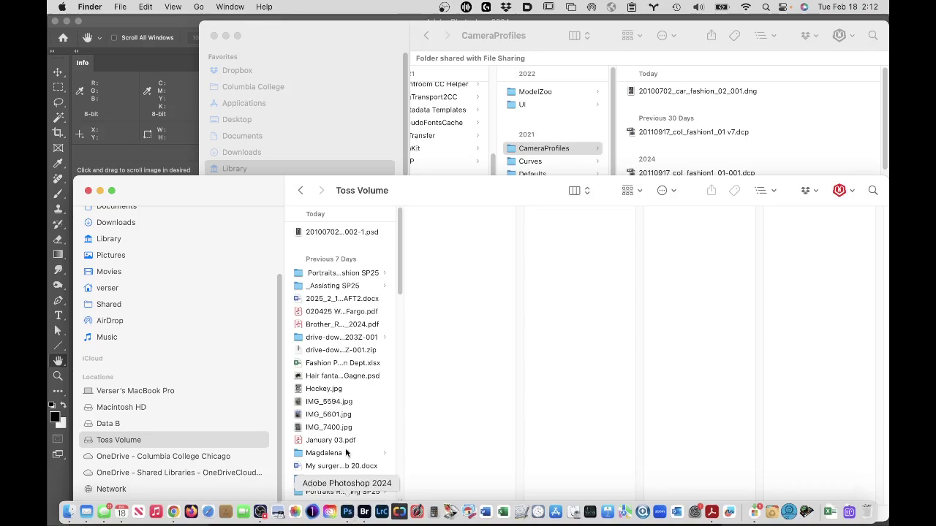
pyautogui.scroll(5, 165, 232)
pyautogui.click(156, 243)
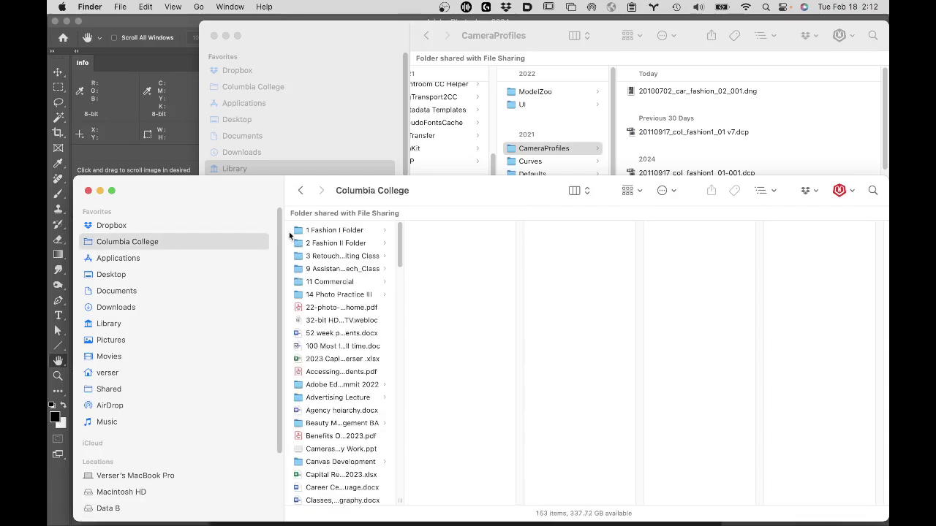
pyautogui.click(358, 245)
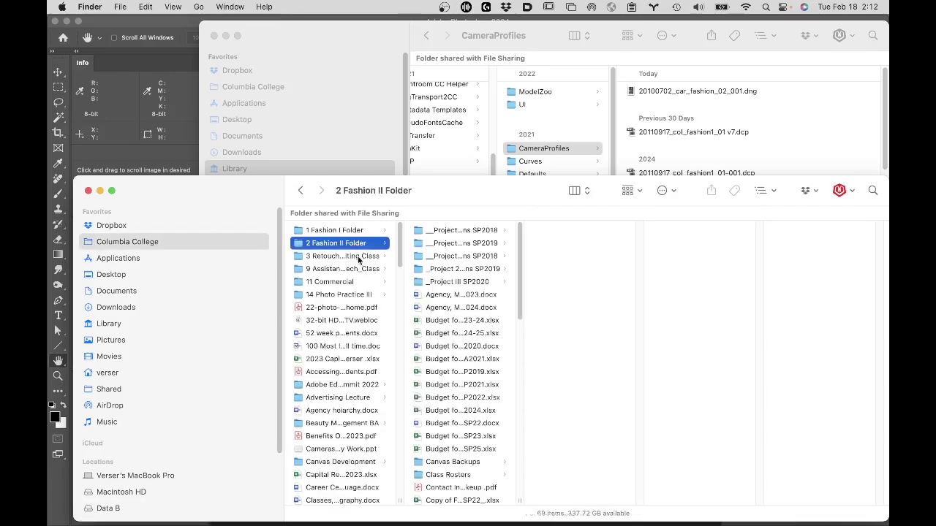
pyautogui.click(358, 257)
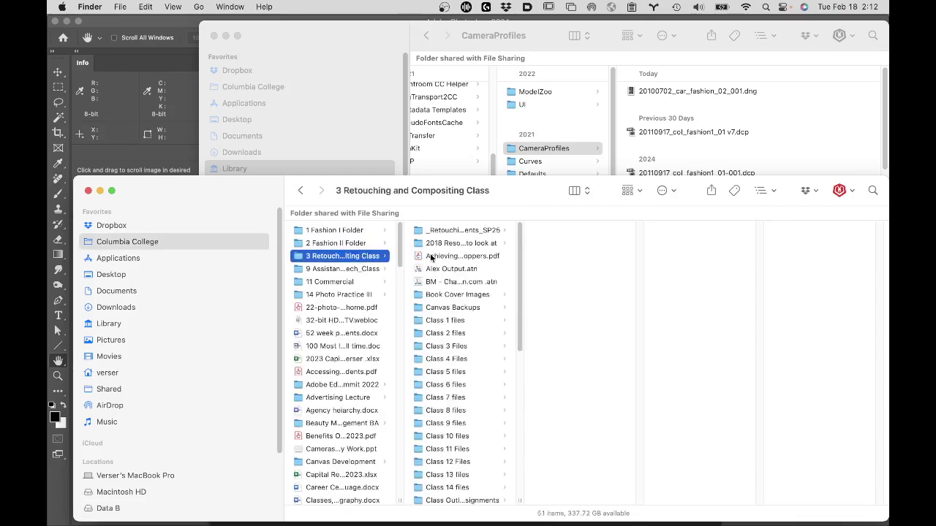
# - Go through Class 2 files, Student Files Week 02 and Assignment Folder to the Capture-20100702_car_fashion_03 folder
pyautogui.click(467, 333)
pyautogui.click(599, 232)
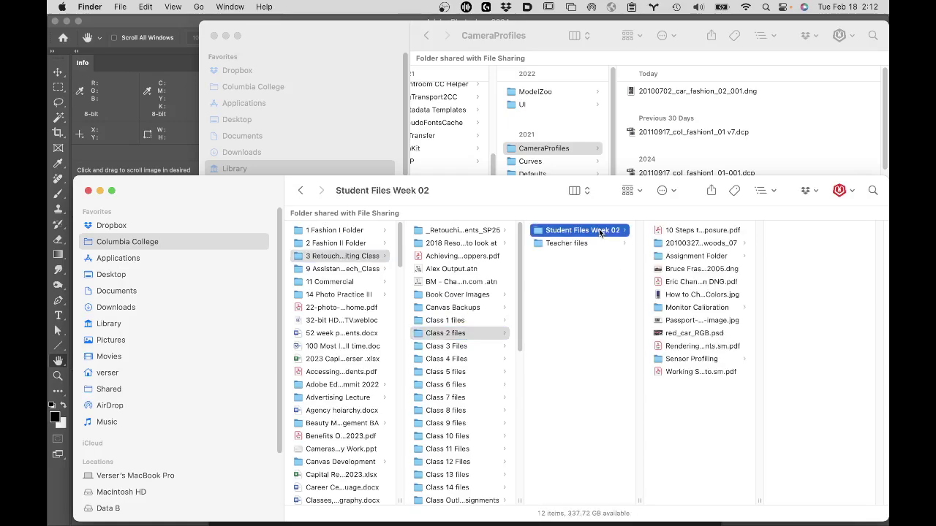
pyautogui.click(676, 257)
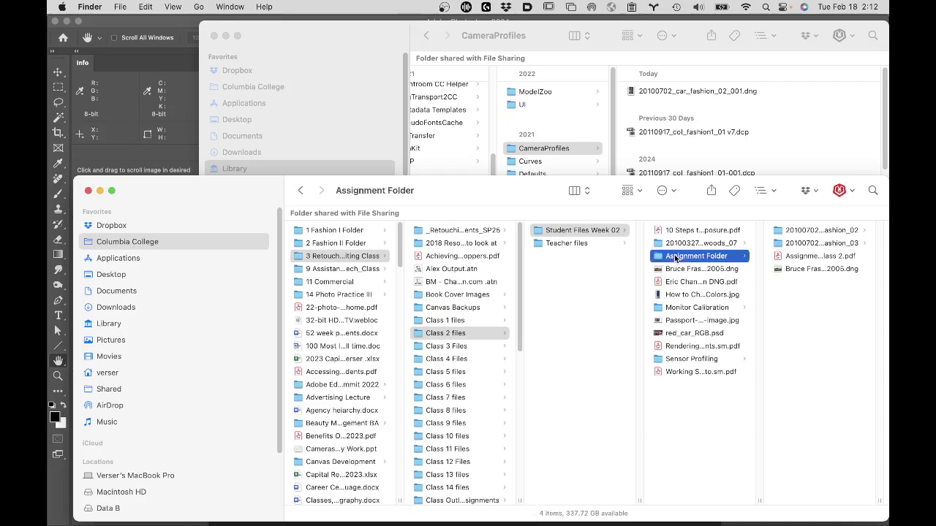
pyautogui.click(804, 245)
pyautogui.click(805, 233)
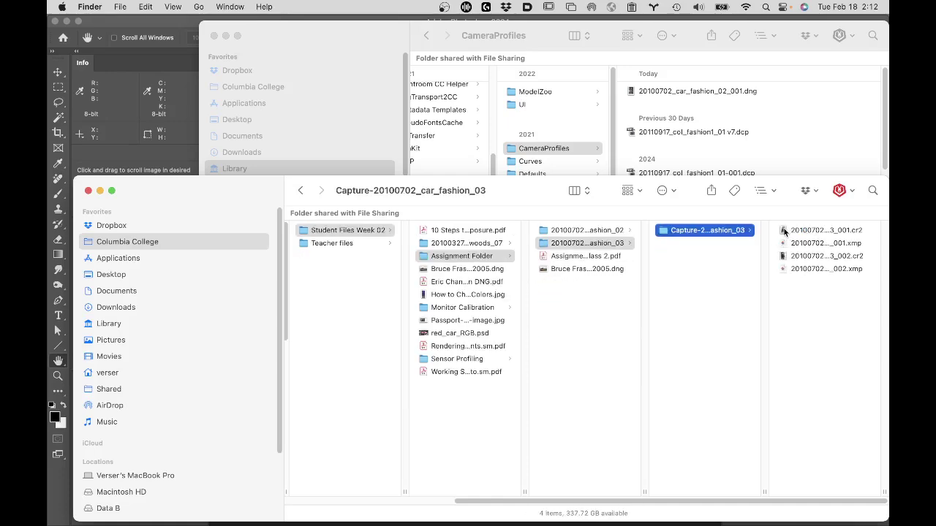
# - Widen the folder column and open both CR2 files, 20100702_car_fashion_03_001 and 20100702_car_fashion_03_002, together in Camera Raw
pyautogui.click(783, 232)
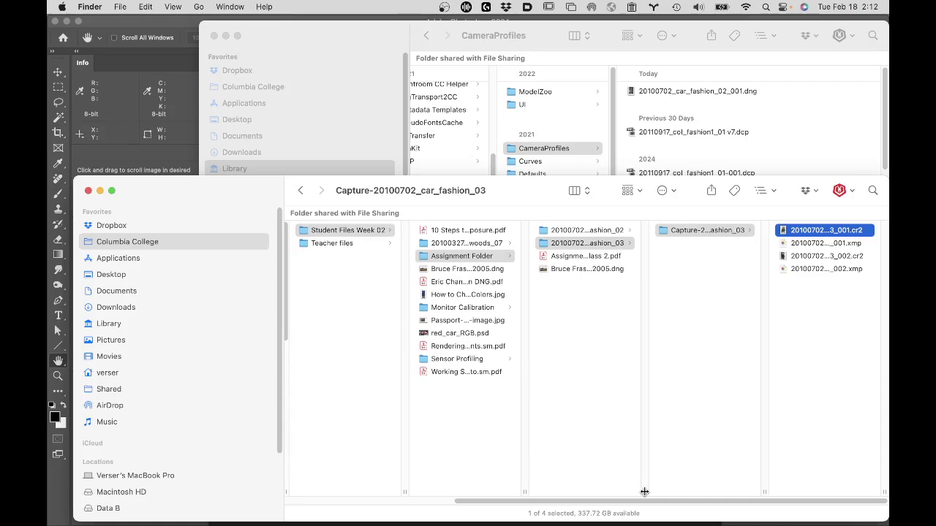
pyautogui.moveTo(644, 491); pyautogui.dragTo(742, 480)
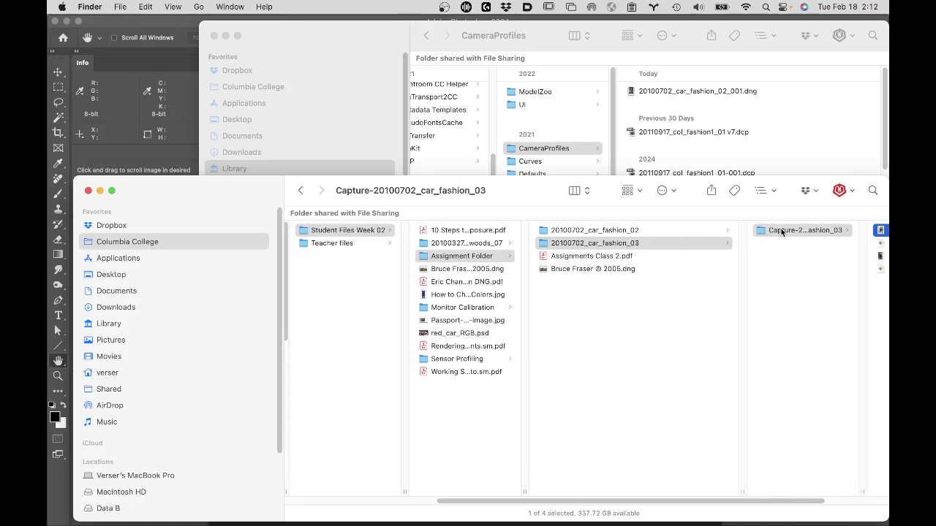
pyautogui.press('Right')
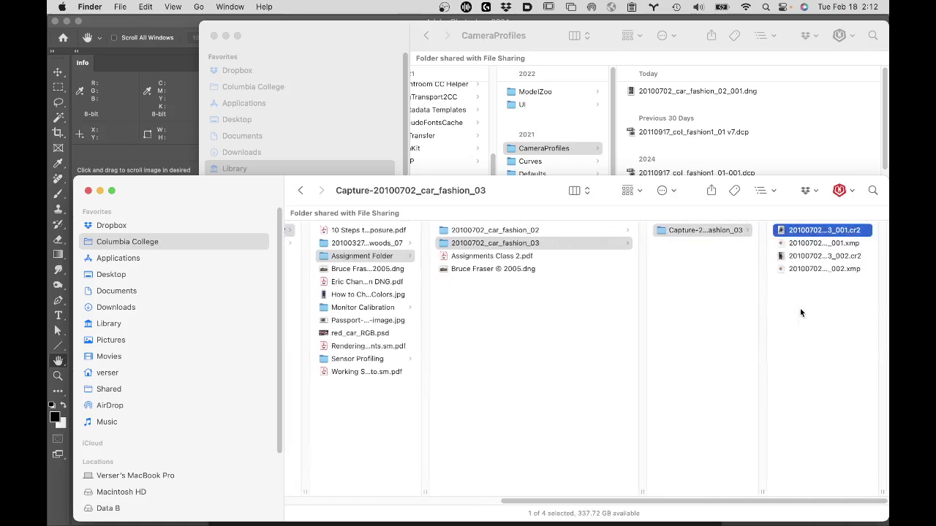
pyautogui.keyDown('super'); pyautogui.click(784, 256); pyautogui.keyUp('super')
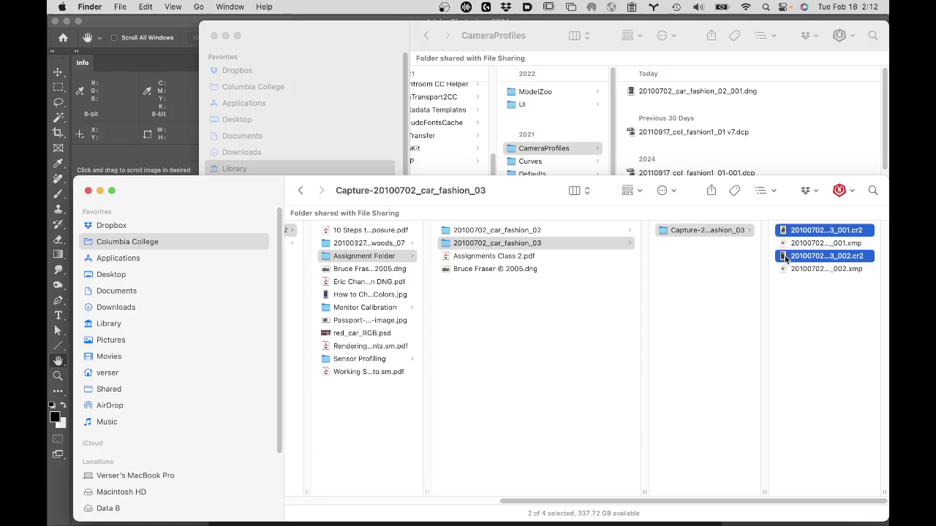
pyautogui.doubleClick(785, 257)
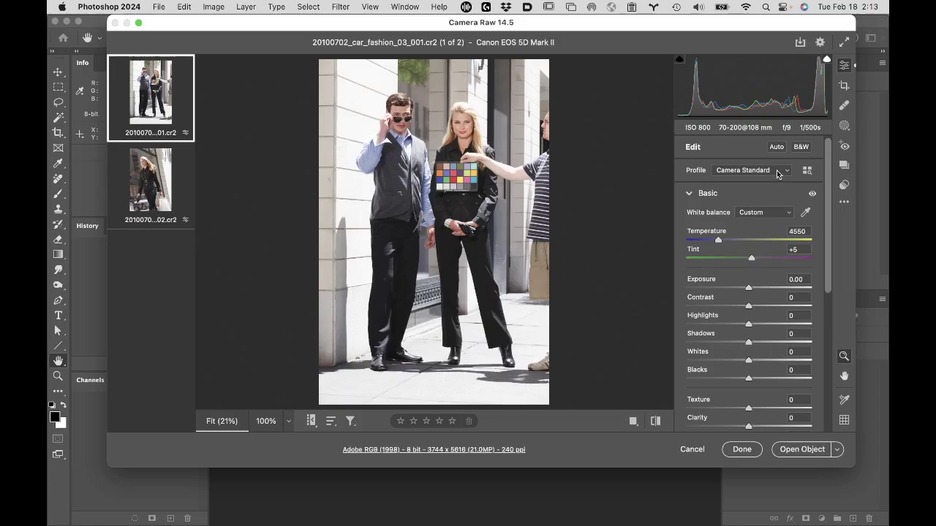
# - Browse the custom camera profiles available for 20100702_car_fashion_03_001.cr2, and return to the edit settings
pyautogui.click(779, 173)
pyautogui.click(807, 170)
pyautogui.click(807, 170)
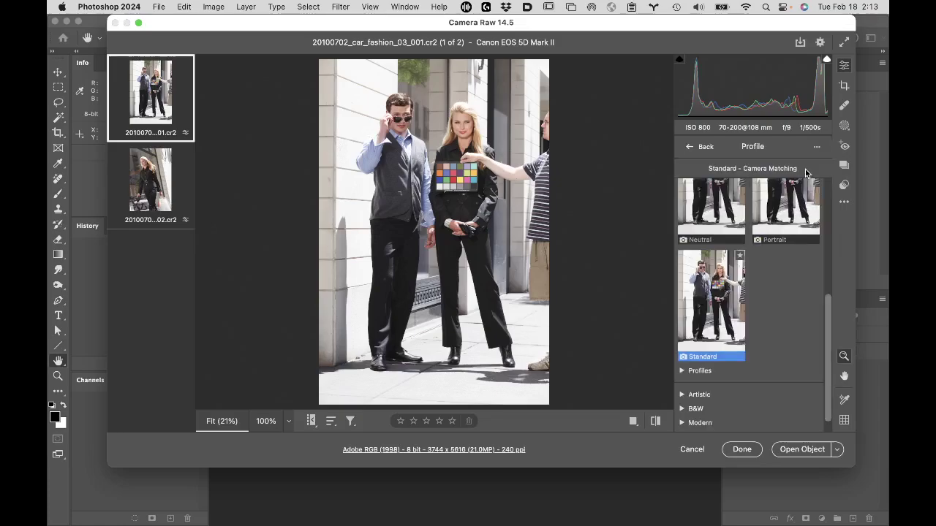
pyautogui.click(692, 371)
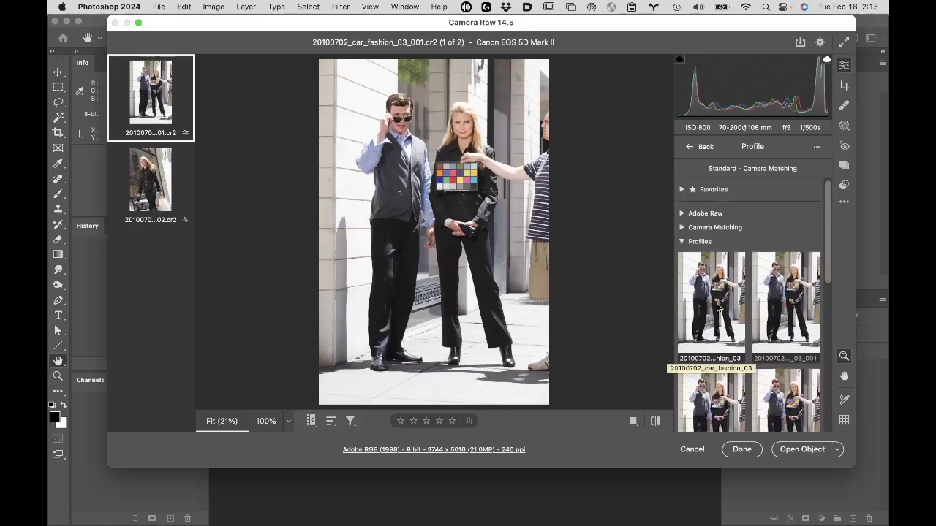
pyautogui.scroll(-3, 718, 307)
pyautogui.scroll(-1, 718, 307)
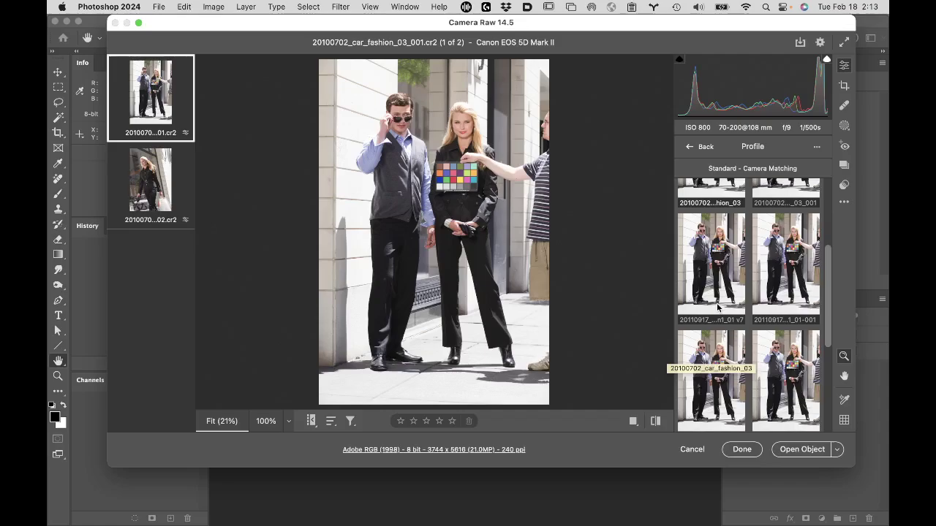
pyautogui.scroll(-5, 718, 307)
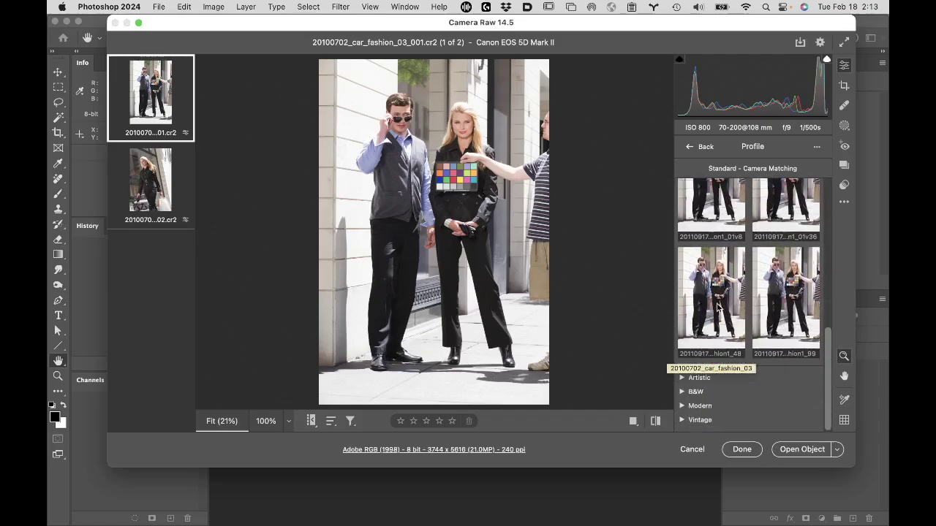
pyautogui.scroll(10, 718, 307)
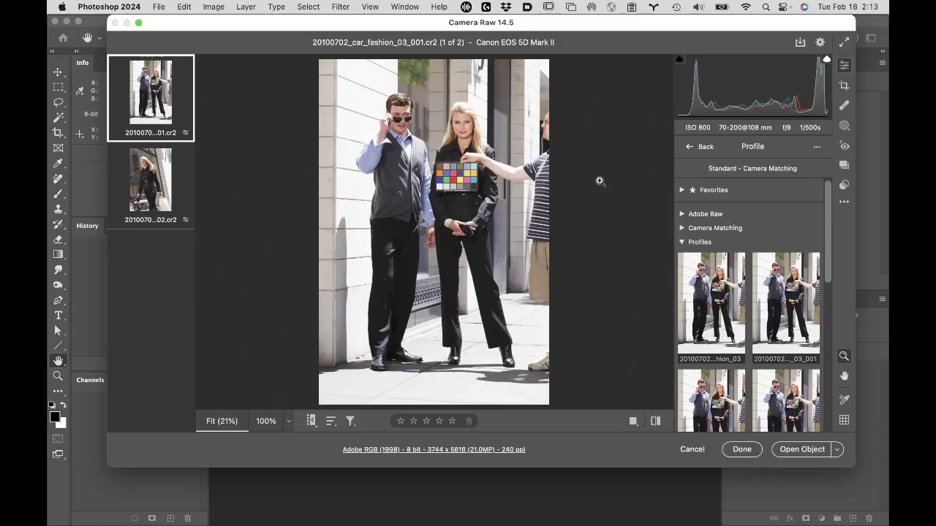
pyautogui.click(704, 147)
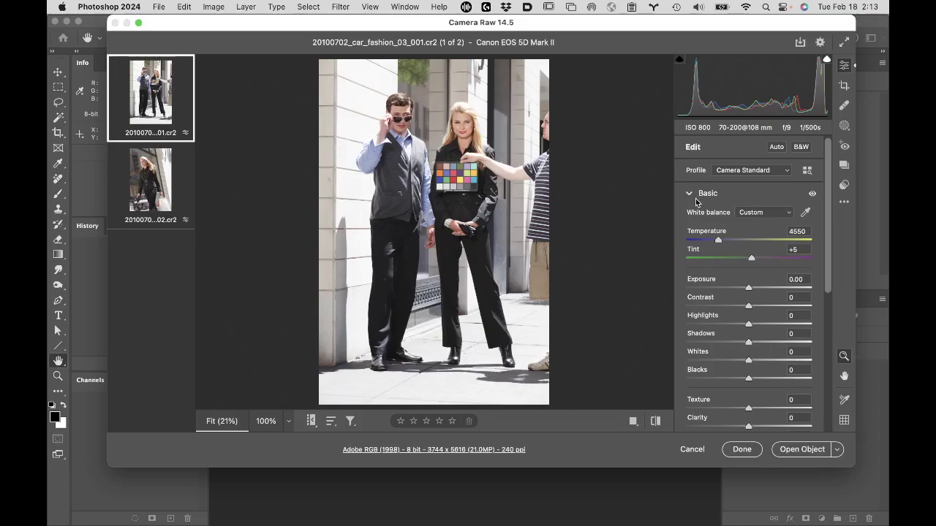
# - Set the first image's white balance by sampling the third light grey patch on the ColorChecker's bottom row at 100% zoom
pyautogui.click(805, 212)
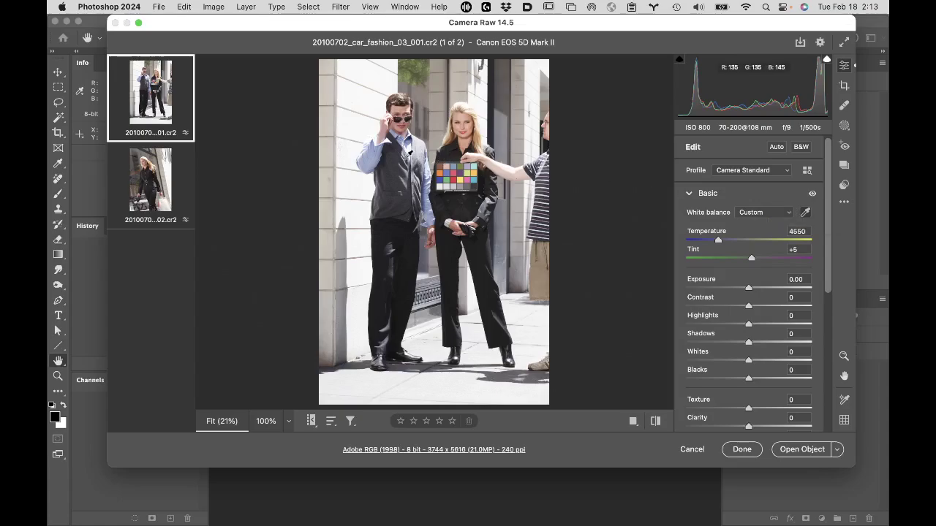
pyautogui.click(454, 186)
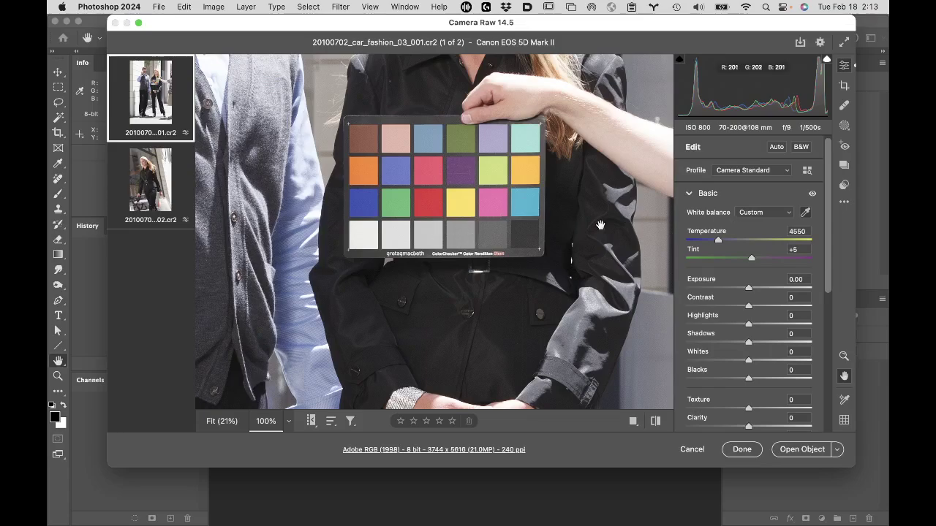
pyautogui.click(807, 212)
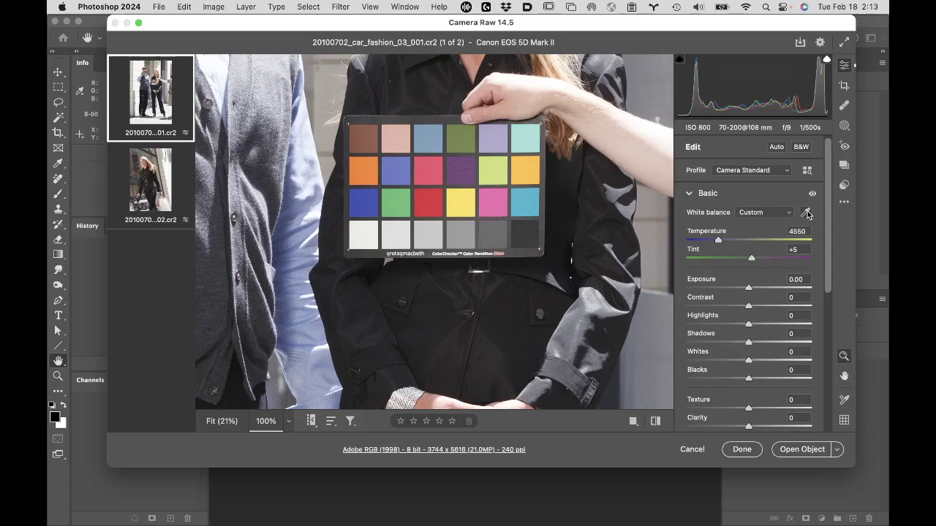
pyautogui.click(806, 212)
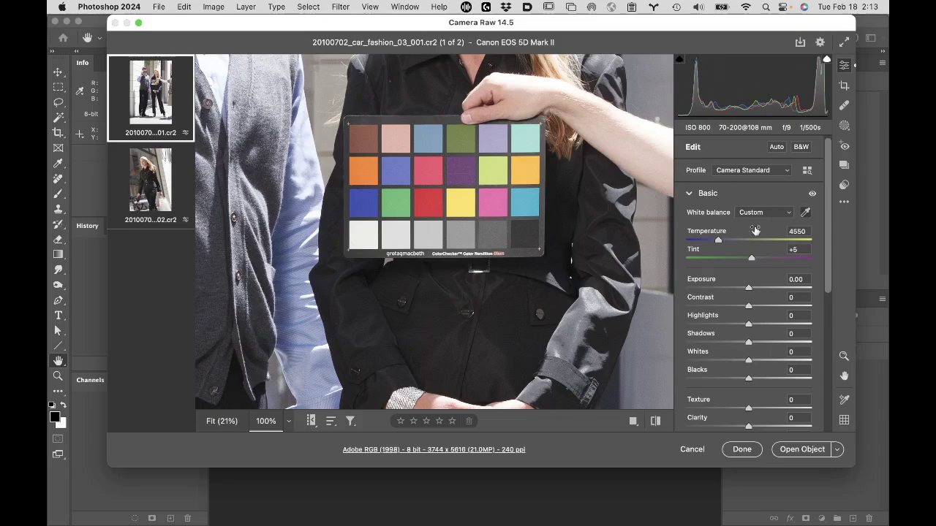
pyautogui.click(433, 231)
# - Select both images and synchronize their settings using the Default subset
pyautogui.moveTo(184, 70)
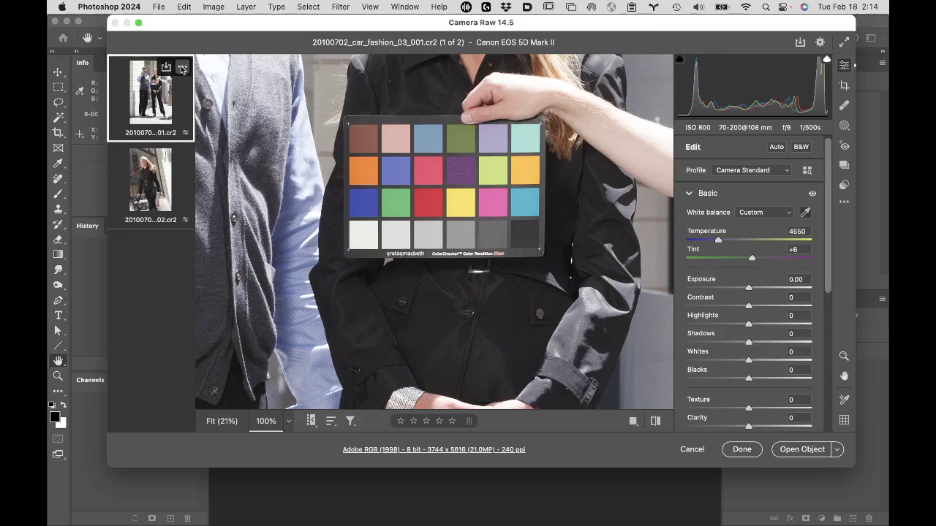
pyautogui.click(182, 69)
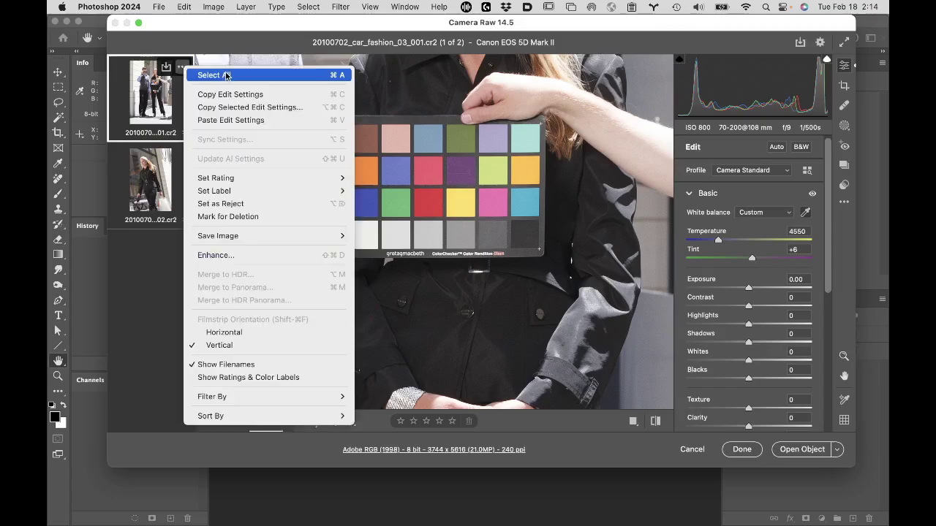
pyautogui.press('Escape')
pyautogui.press('super+a')
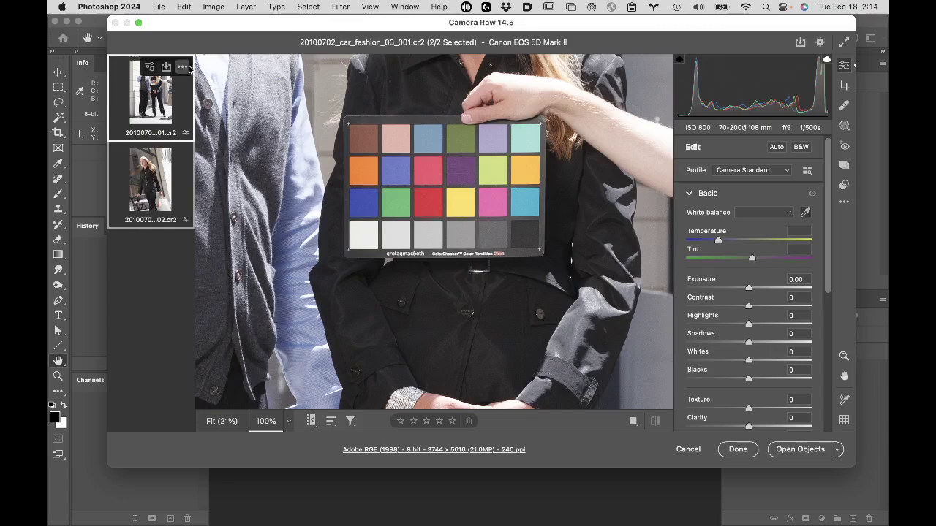
pyautogui.click(182, 69)
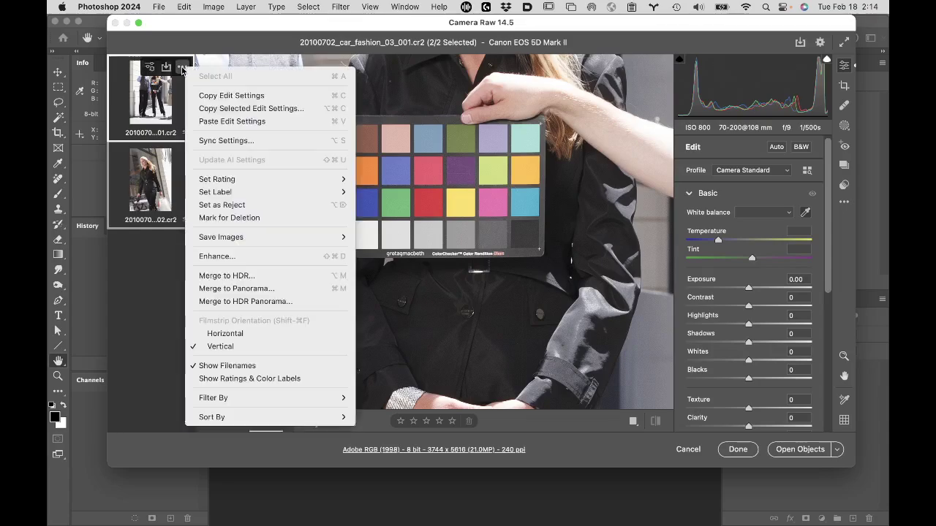
pyautogui.click(229, 140)
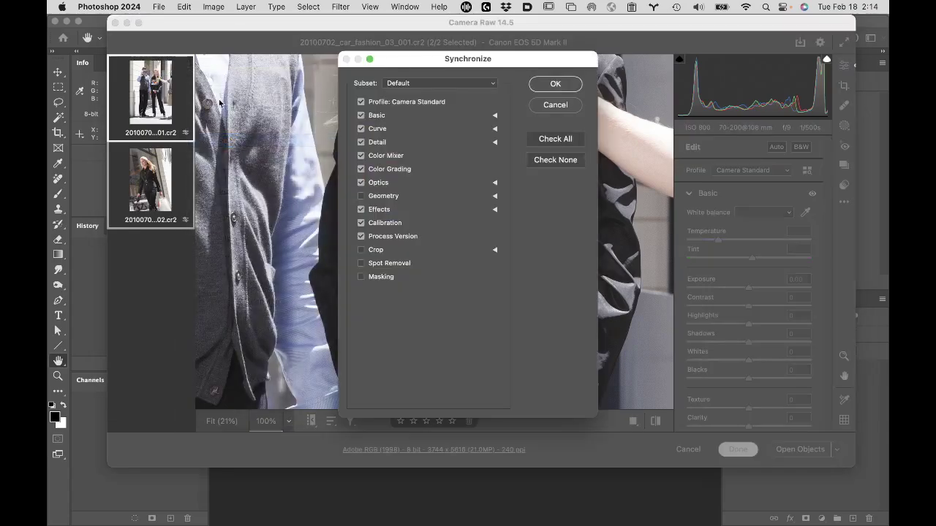
pyautogui.click(557, 86)
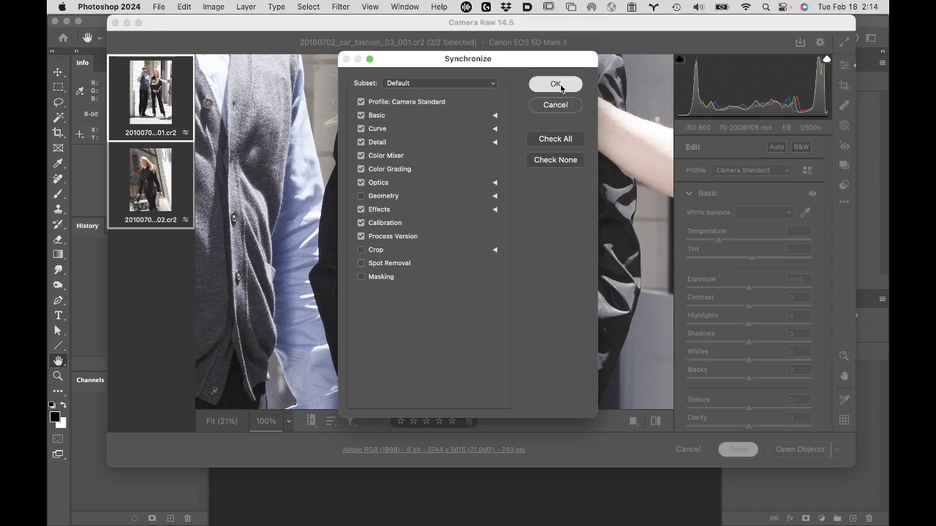
# - Save only 20100702_car_fashion_03_002.cr2 as a Digital Negative (.dng) in the same location
pyautogui.moveTo(173, 174)
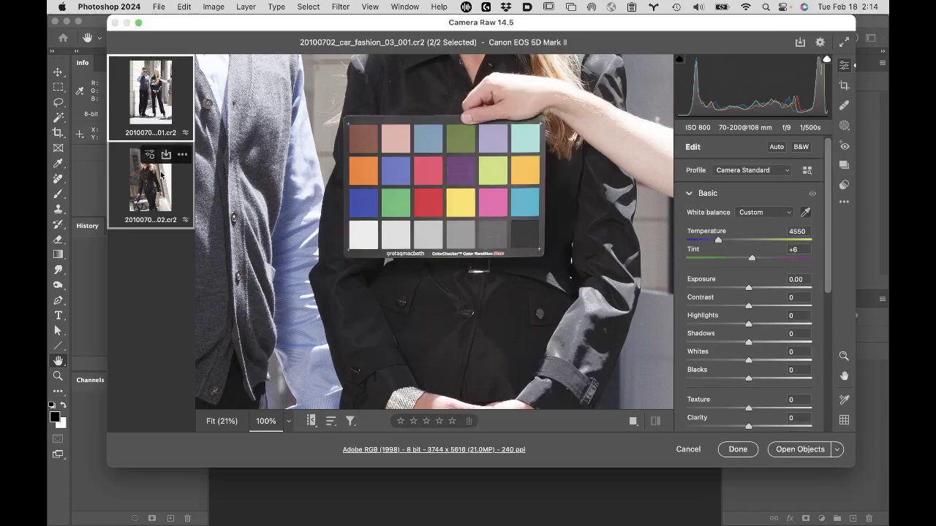
pyautogui.click(178, 182)
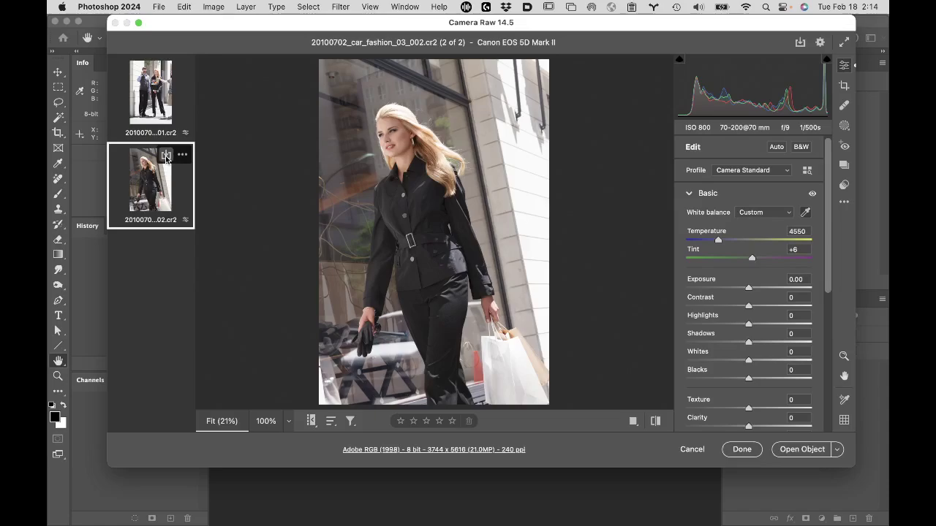
pyautogui.click(166, 159)
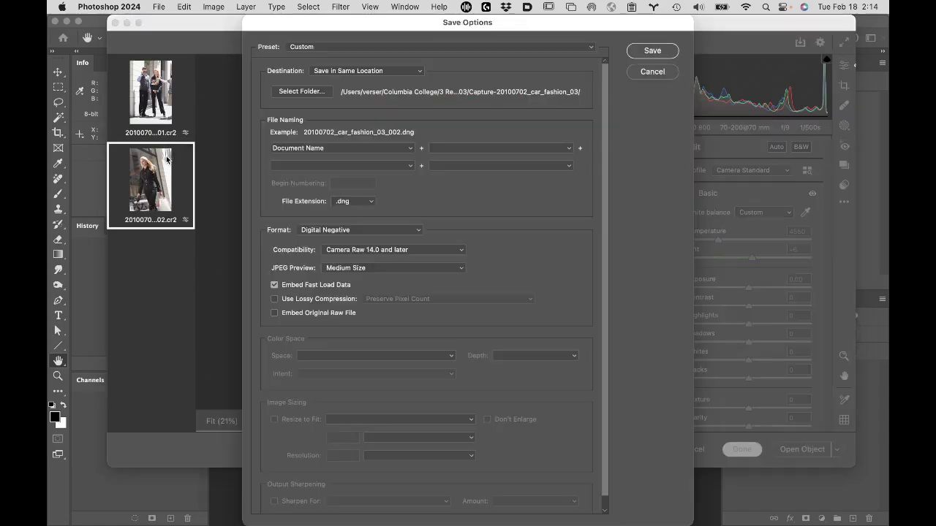
pyautogui.click(660, 50)
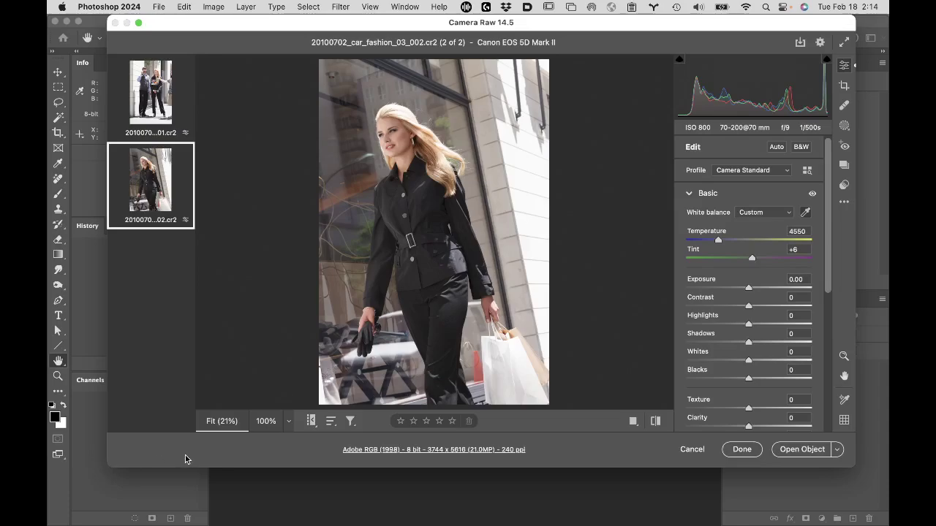
# - Cancel out of Camera Raw, switch to Finder and select the 20100702_car_fashion_03_002.dng file
pyautogui.click(692, 449)
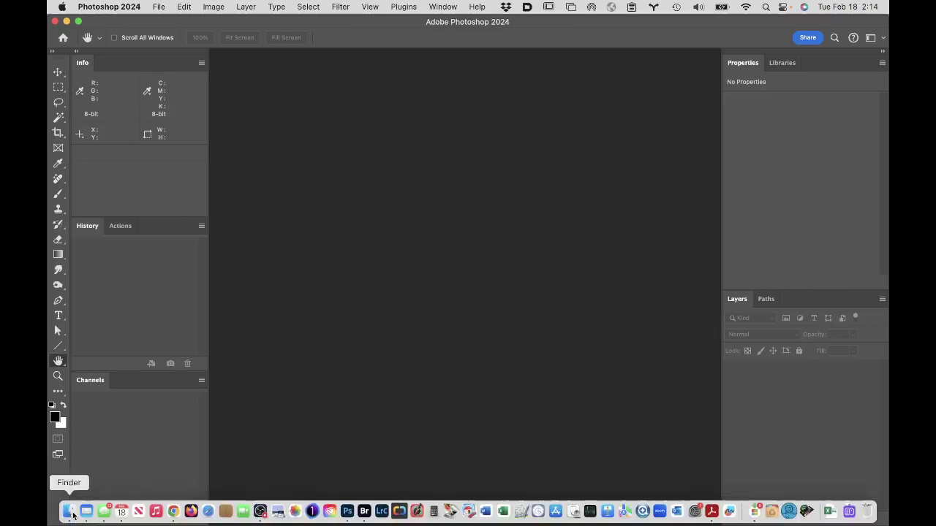
pyautogui.click(69, 517)
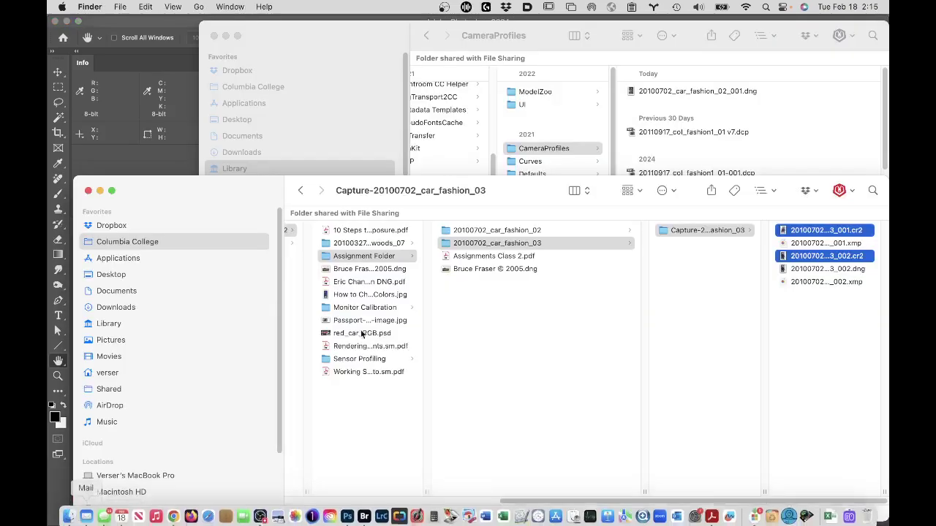
pyautogui.click(839, 270)
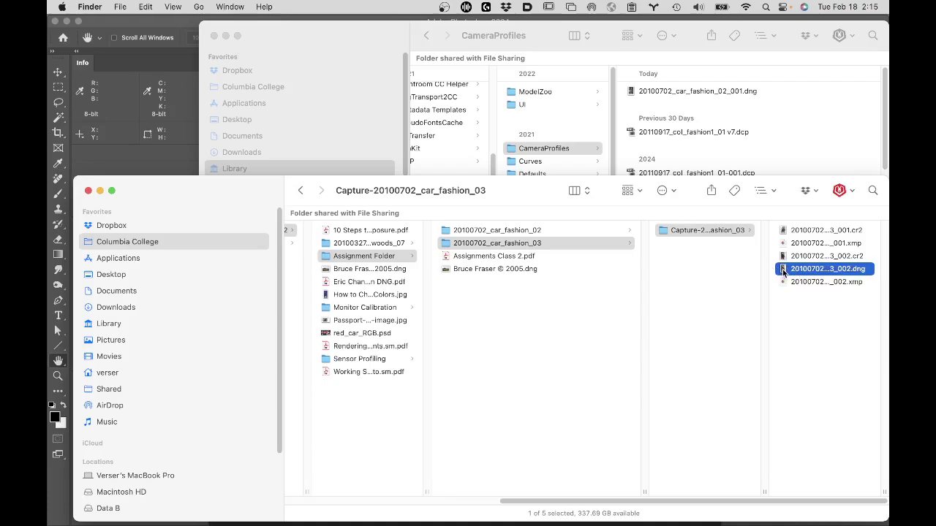
# - Open 20100702_car_fashion_03_002.dng in Camera Raw and place a color sampler on the black jacket beside the hair
pyautogui.doubleClick(782, 270)
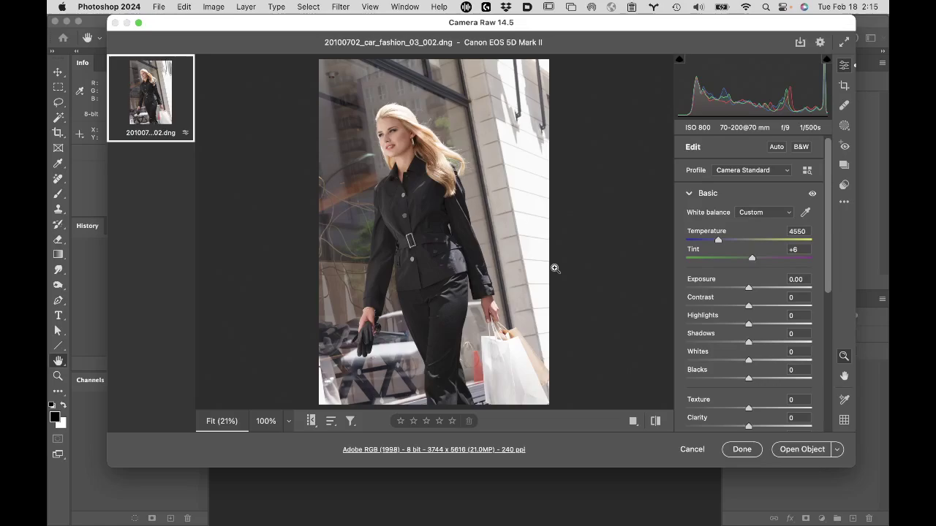
pyautogui.click(441, 199)
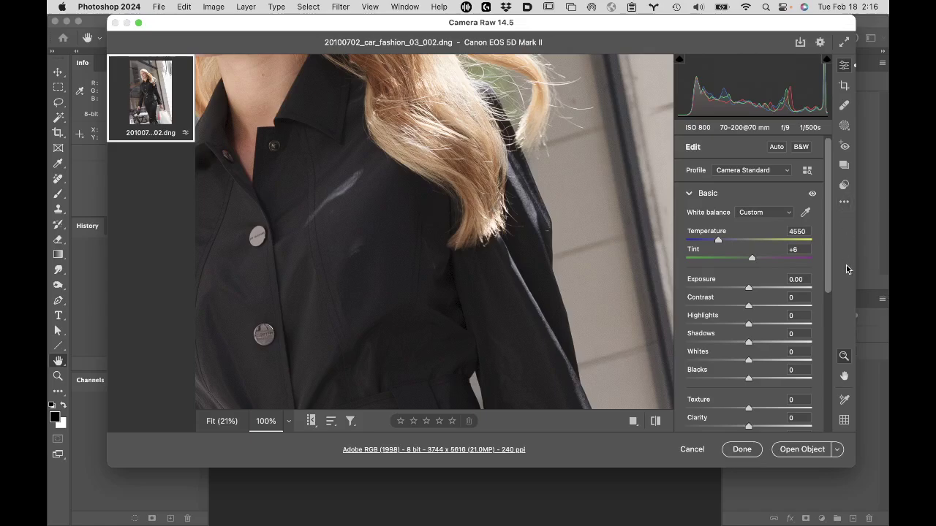
pyautogui.click(844, 402)
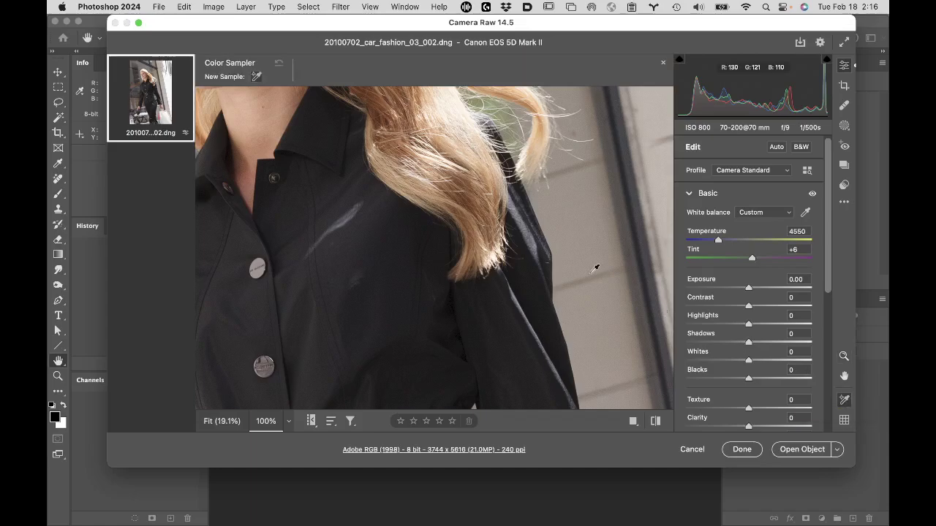
pyautogui.click(438, 237)
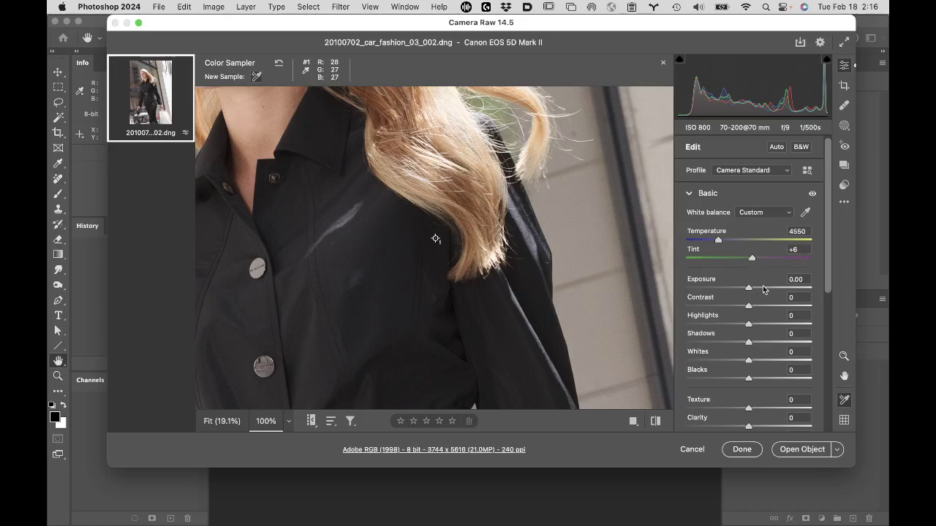
# - Try an Exposure of +3.95 on the image and reset it to its default
pyautogui.moveTo(749, 288); pyautogui.dragTo(796, 291)
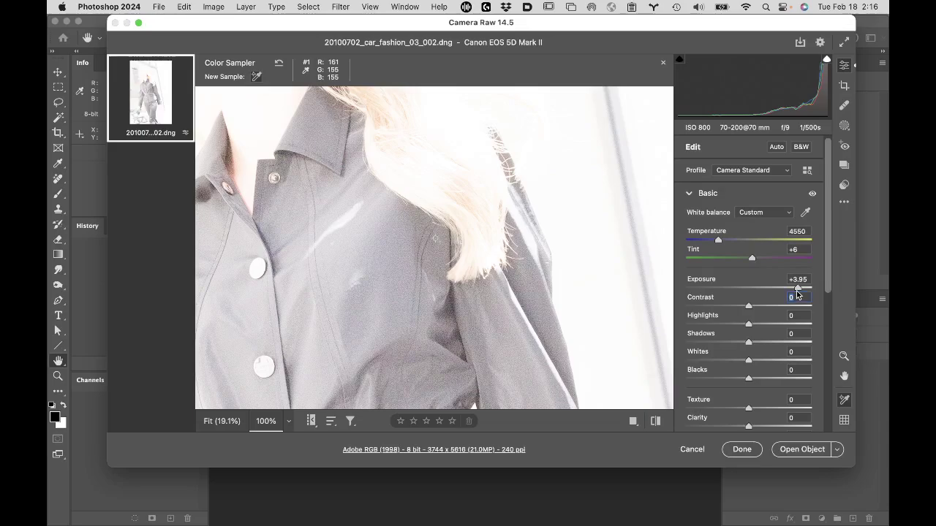
pyautogui.doubleClick(798, 290)
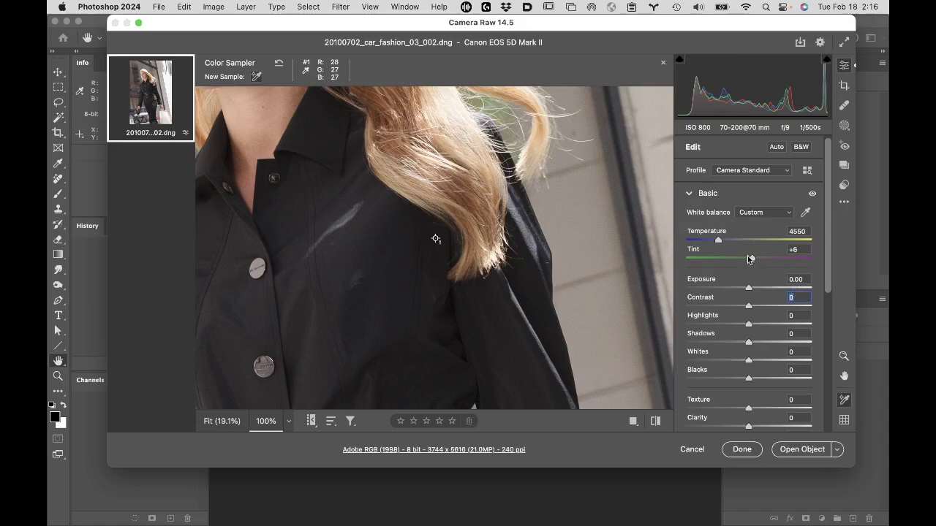
# - Place a second color sampler on the bright skin at the bridge of the woman's nose
pyautogui.press('space')
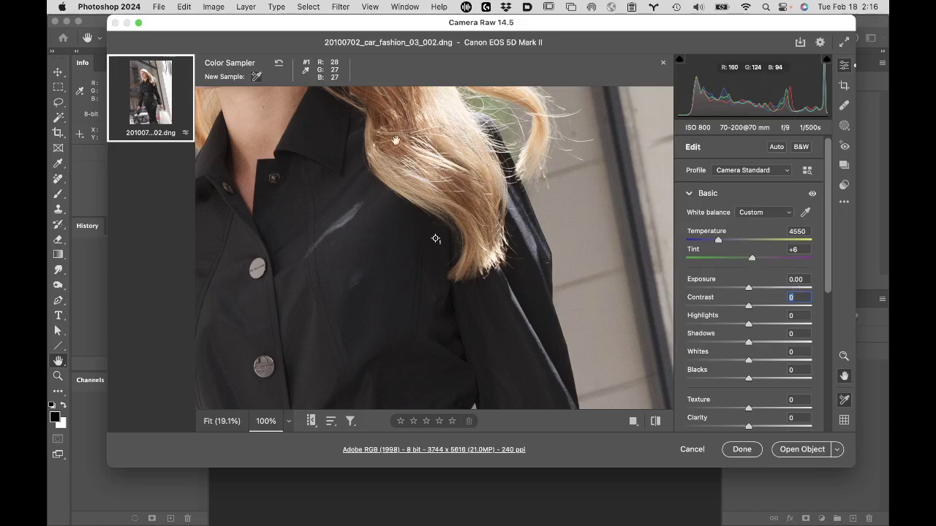
pyautogui.moveTo(394, 142); pyautogui.dragTo(549, 344)
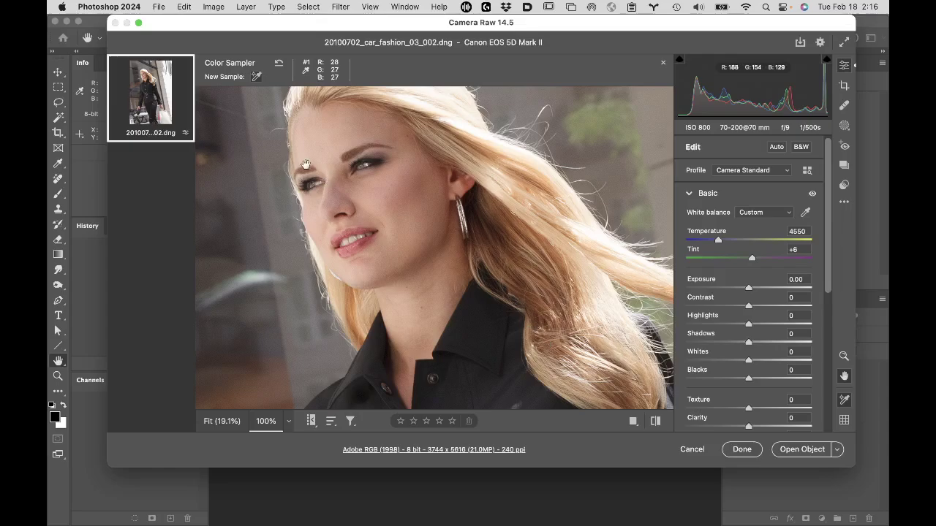
pyautogui.click(324, 177)
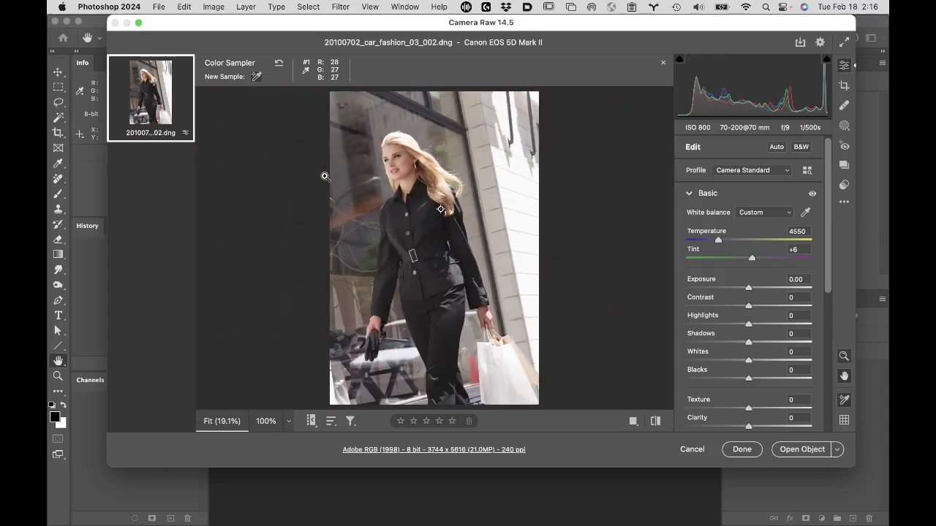
pyautogui.click(324, 173)
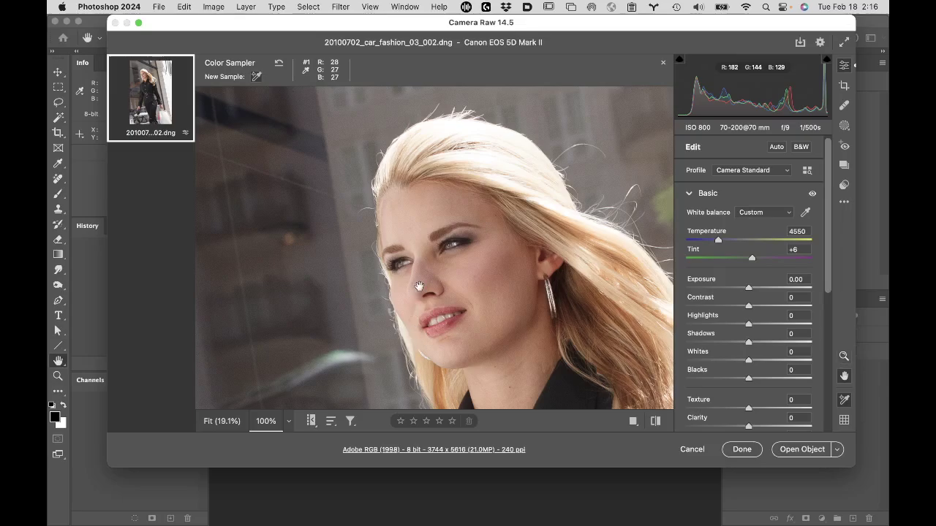
pyautogui.click(843, 400)
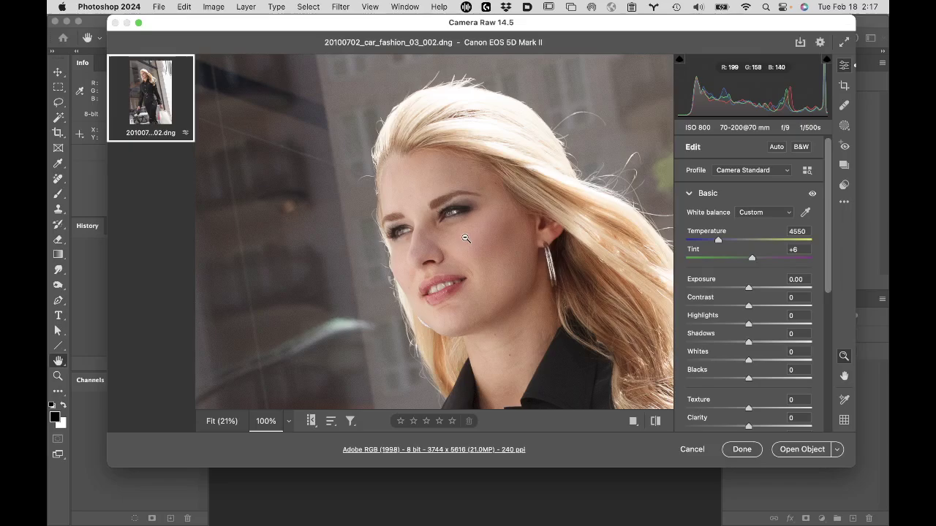
pyautogui.click(844, 401)
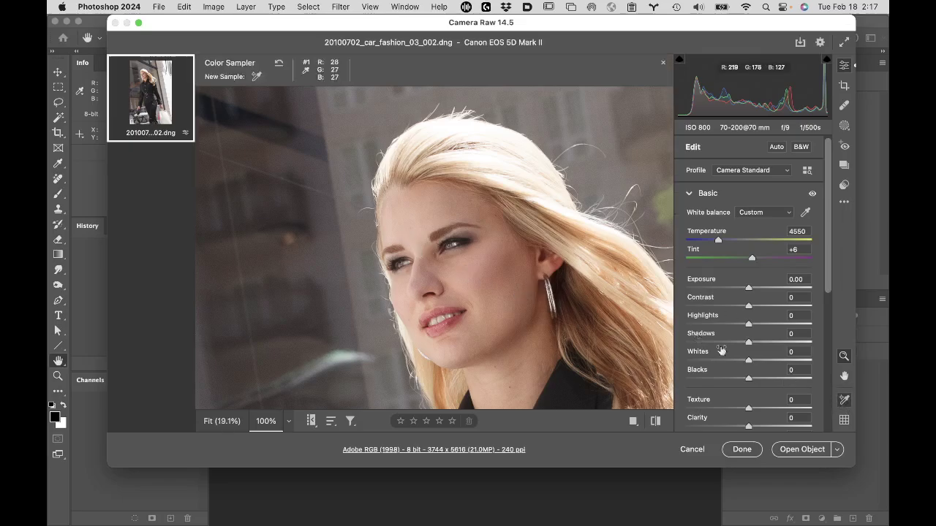
pyautogui.click(844, 401)
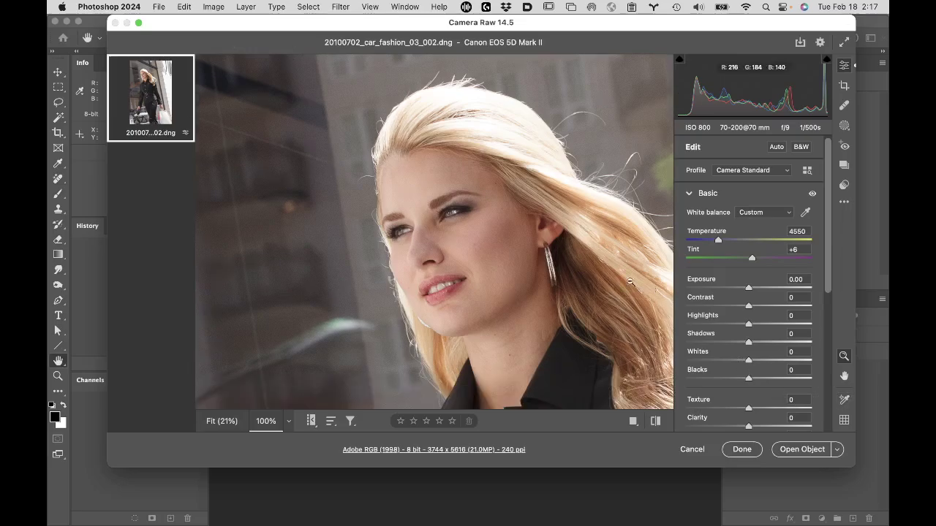
pyautogui.click(845, 402)
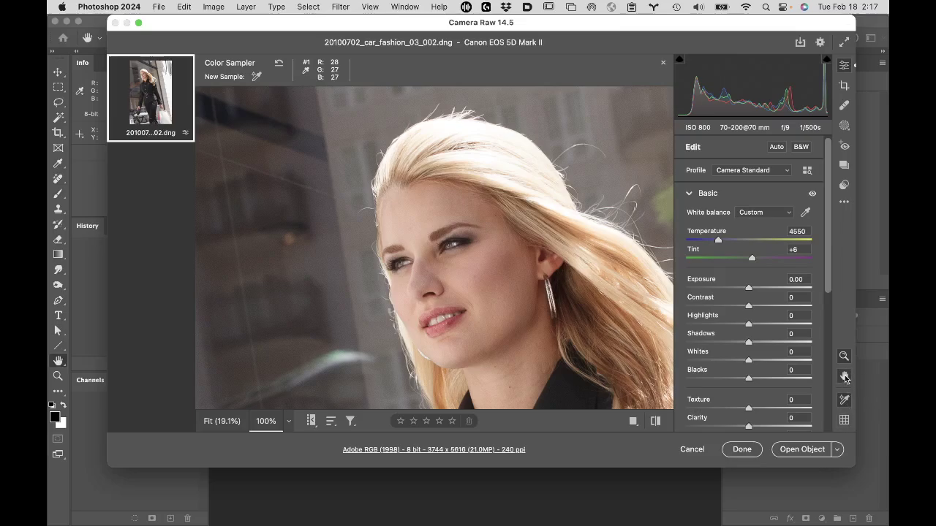
pyautogui.click(845, 400)
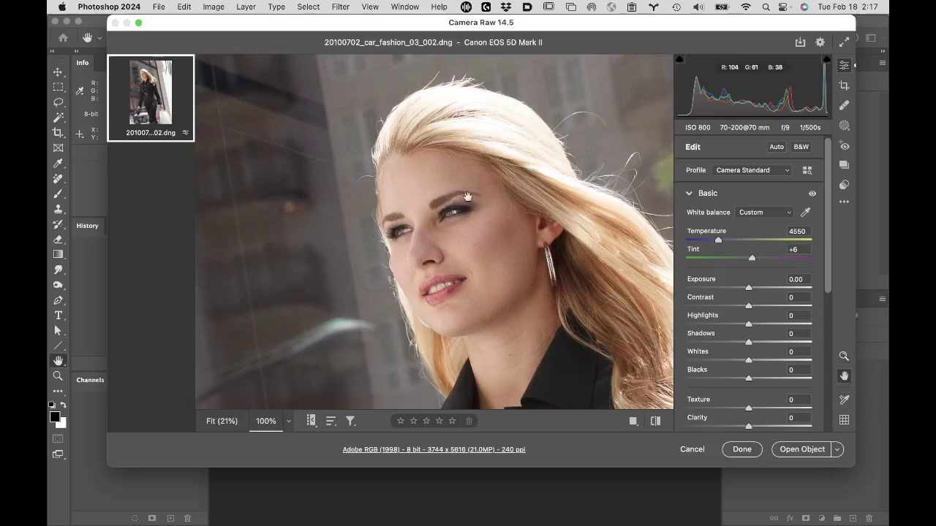
pyautogui.click(844, 402)
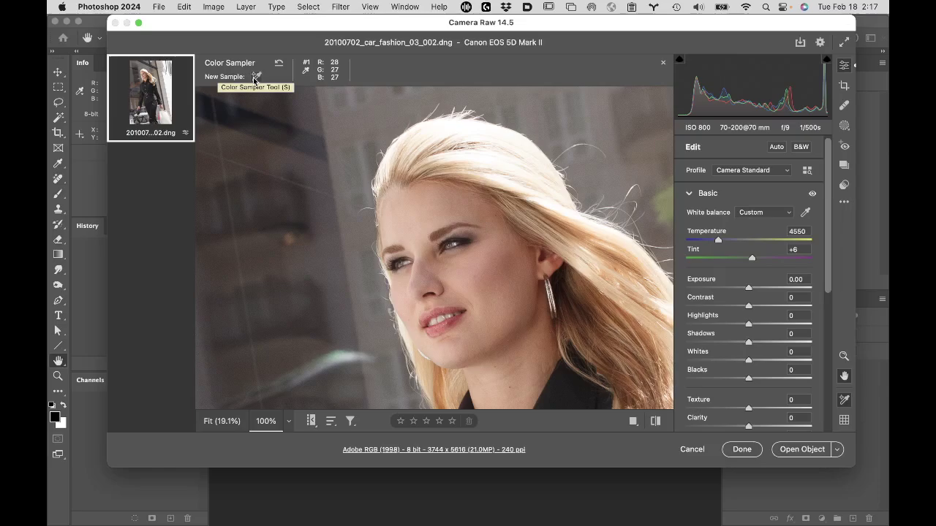
pyautogui.click(417, 255)
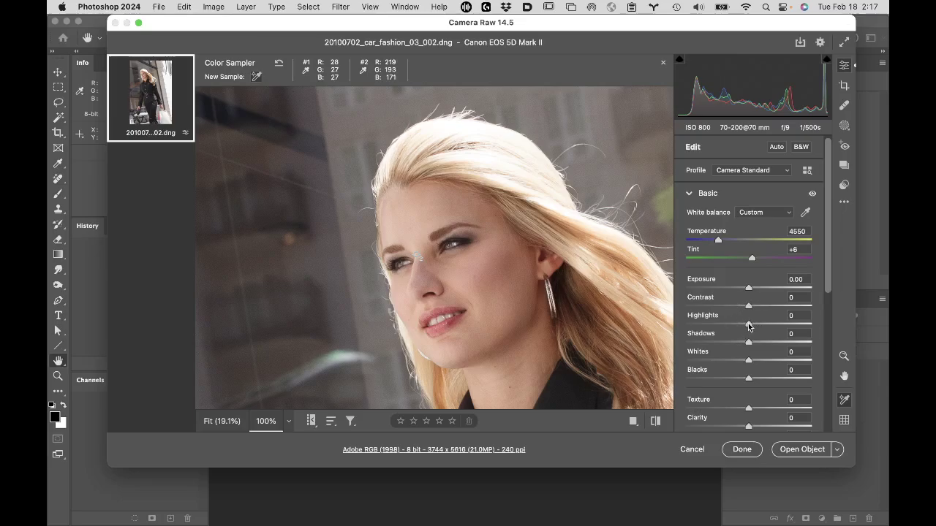
# - Try an Exposure of +0.20 and return it to 0.00
pyautogui.moveTo(748, 326); pyautogui.dragTo(788, 328)
pyautogui.moveTo(748, 289); pyautogui.dragTo(750, 290)
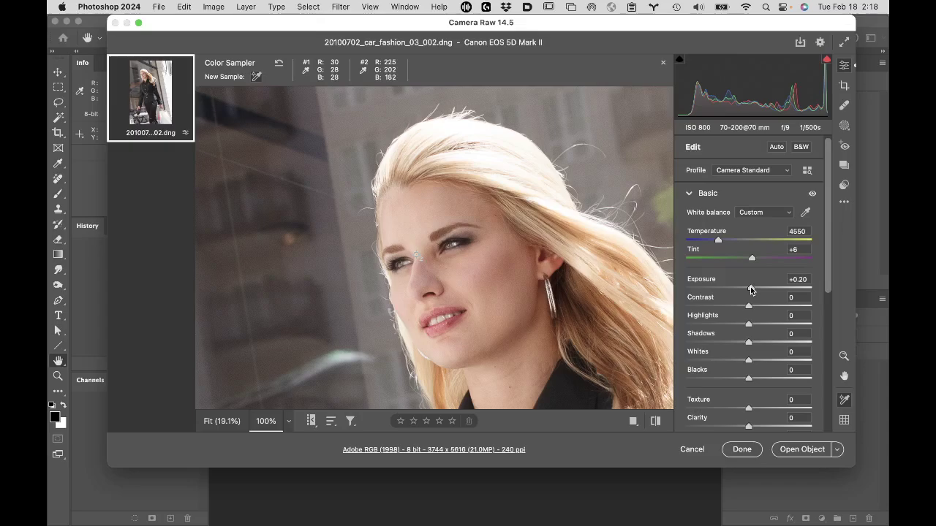
pyautogui.moveTo(751, 291); pyautogui.dragTo(748, 290)
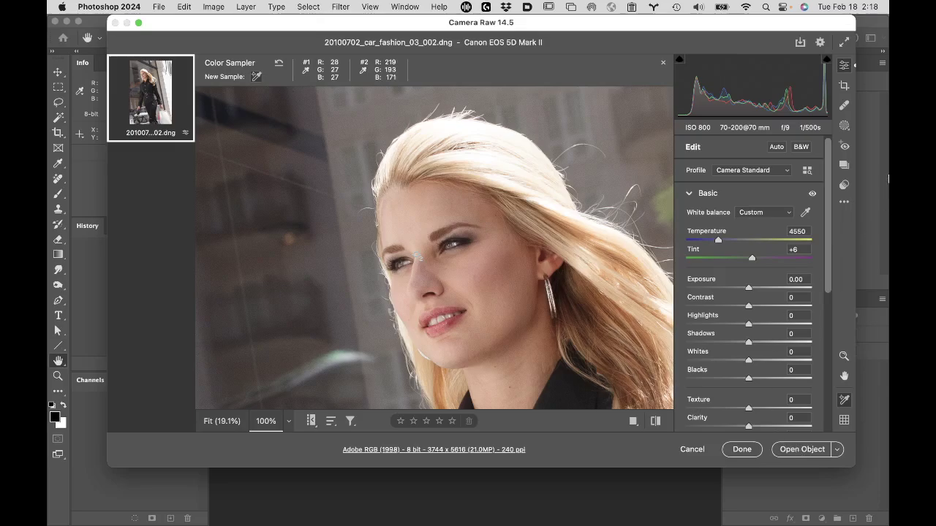
# - Open the image in Photoshop as a Smart Object and duplicate its layer with New Smart Object via Copy
pyautogui.click(796, 451)
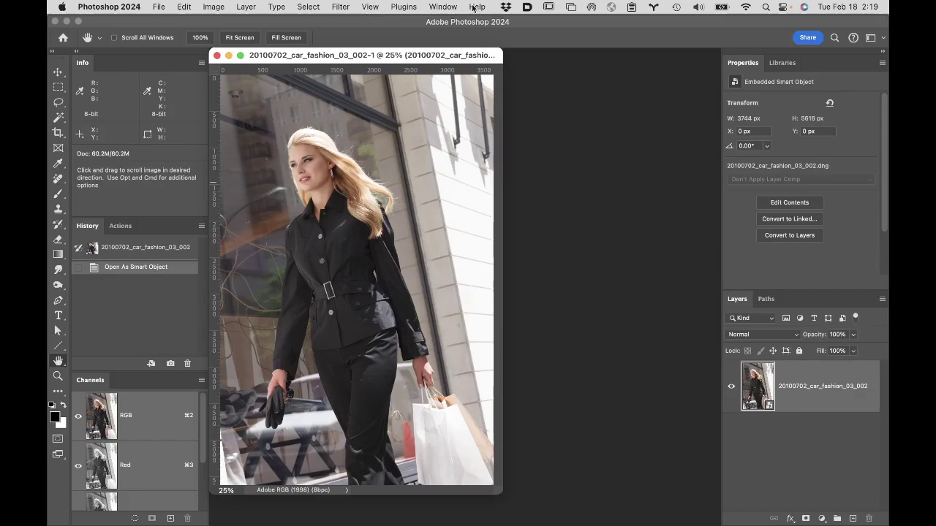
pyautogui.click(249, 6)
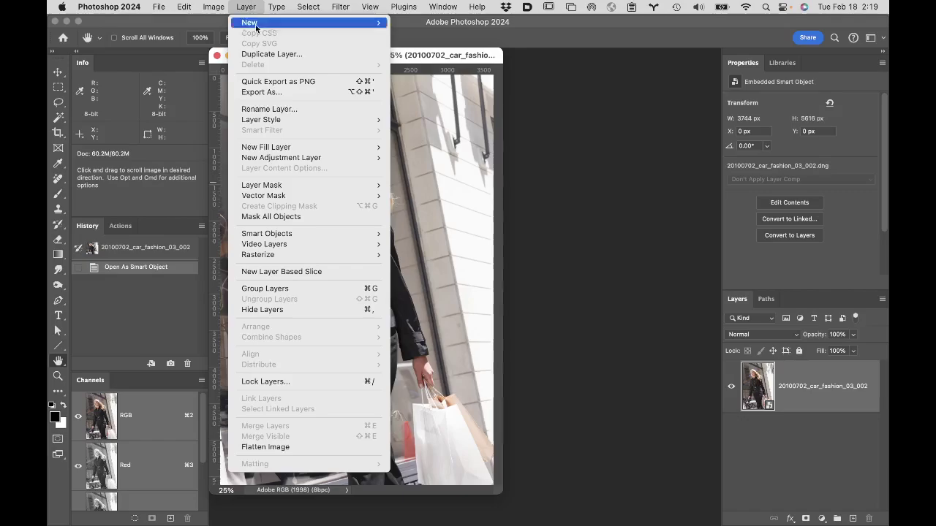
pyautogui.moveTo(299, 233)
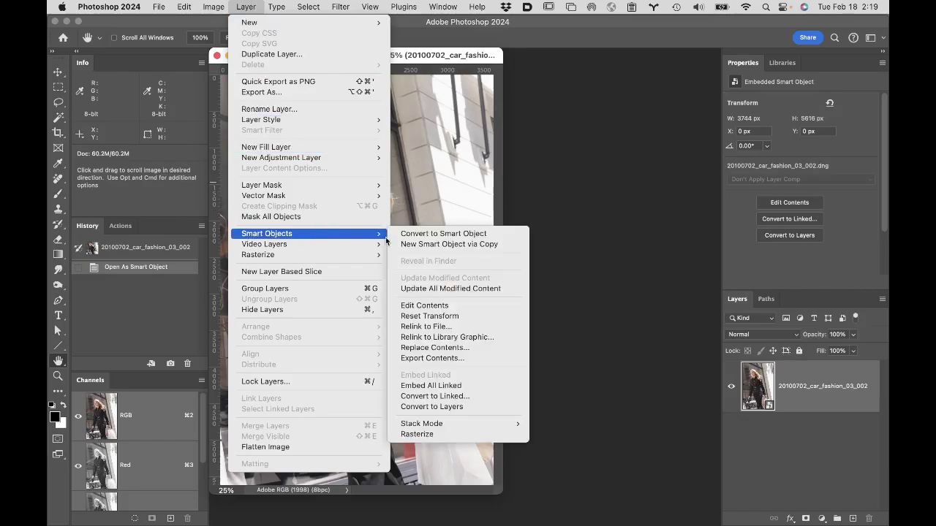
pyautogui.click(422, 247)
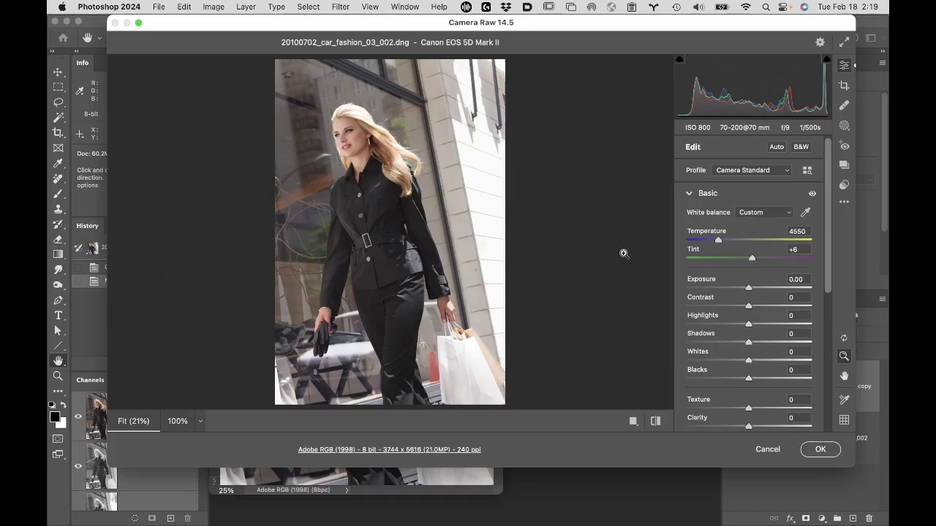
# - In the copied Smart Object's Camera Raw settings, sample the skin at the nose bridge and apply an Exposure of +0.55
pyautogui.click(351, 143)
pyautogui.press('h')
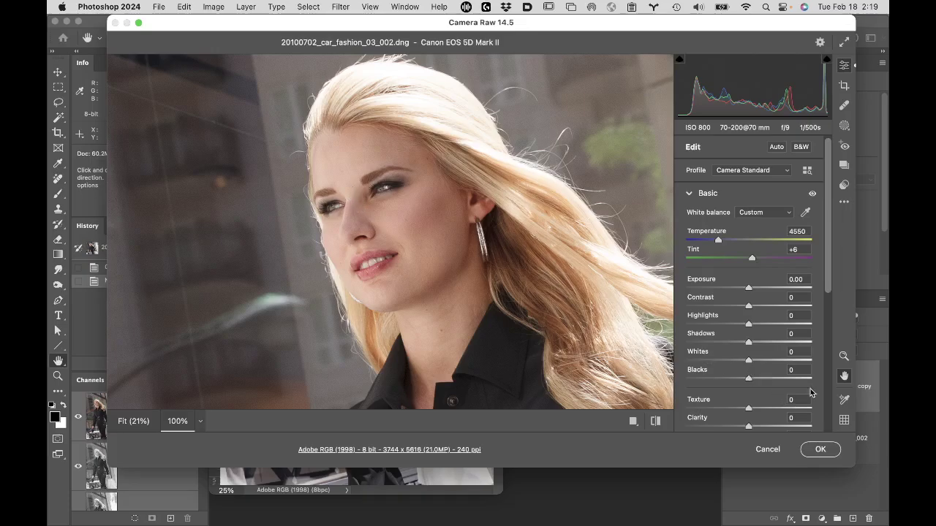
pyautogui.click(844, 401)
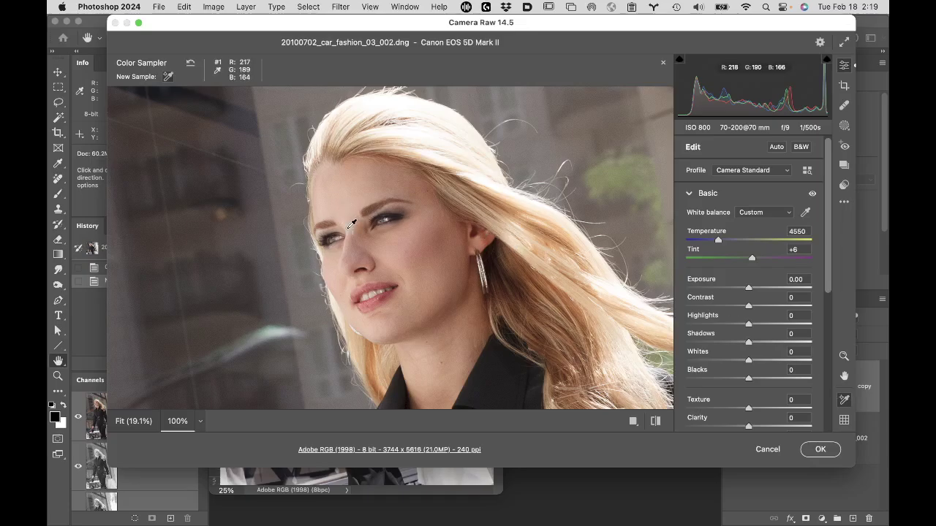
pyautogui.click(349, 228)
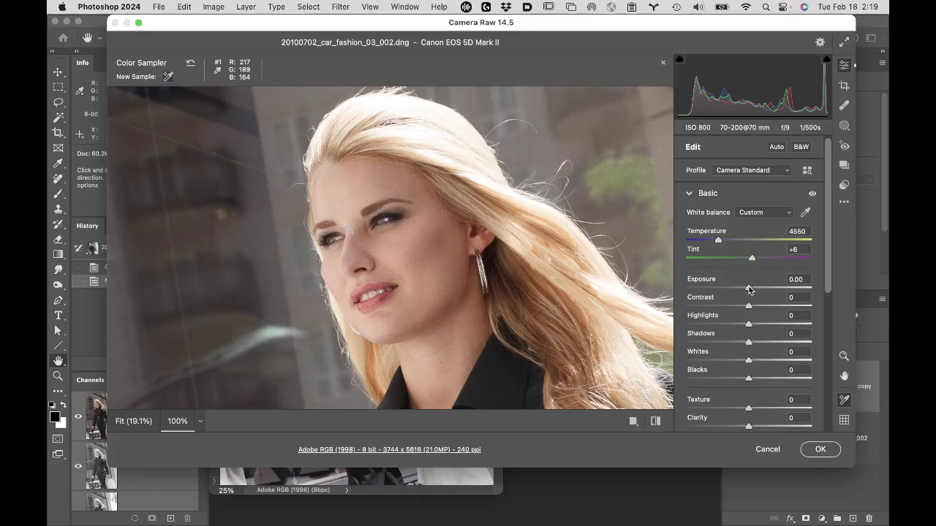
pyautogui.moveTo(748, 289); pyautogui.dragTo(755, 290)
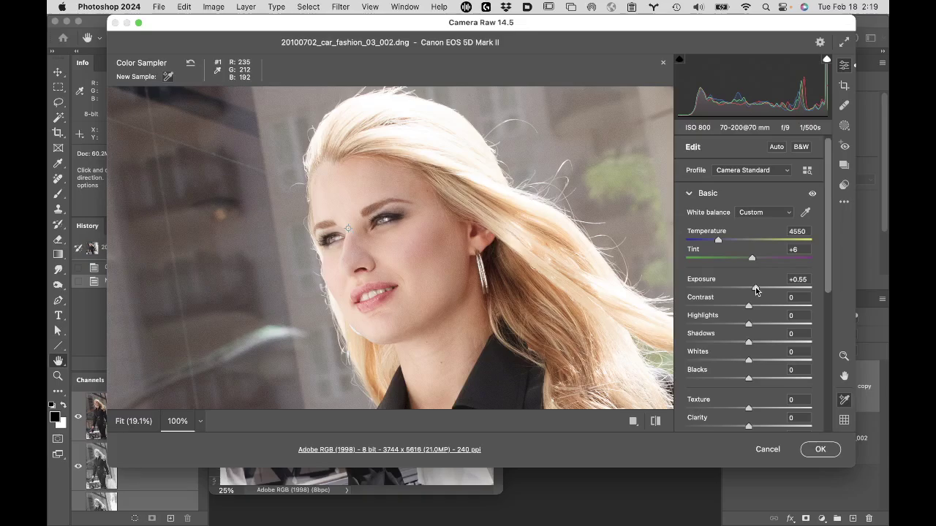
pyautogui.click(821, 451)
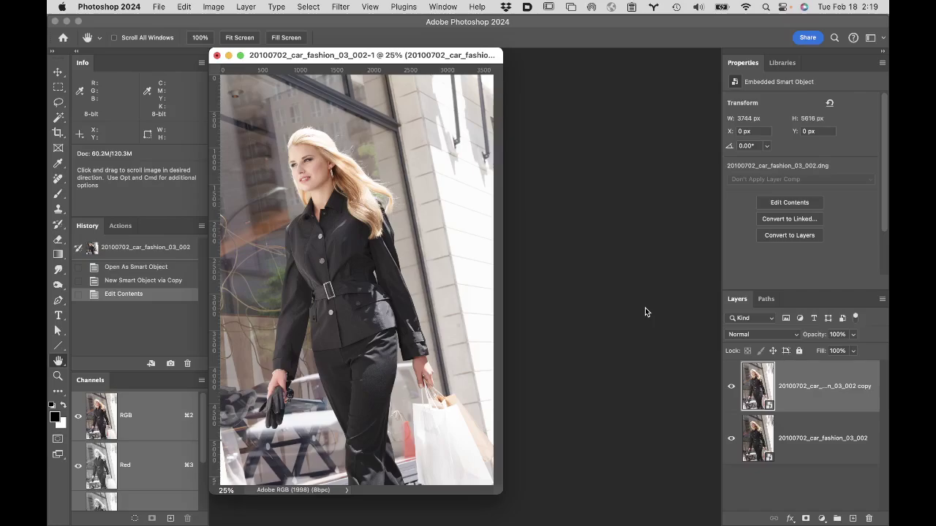
# - Select the woman's face and neck with the Quick Selection tool, using a brush size of 125
pyautogui.press('super+space')
pyautogui.click(303, 128)
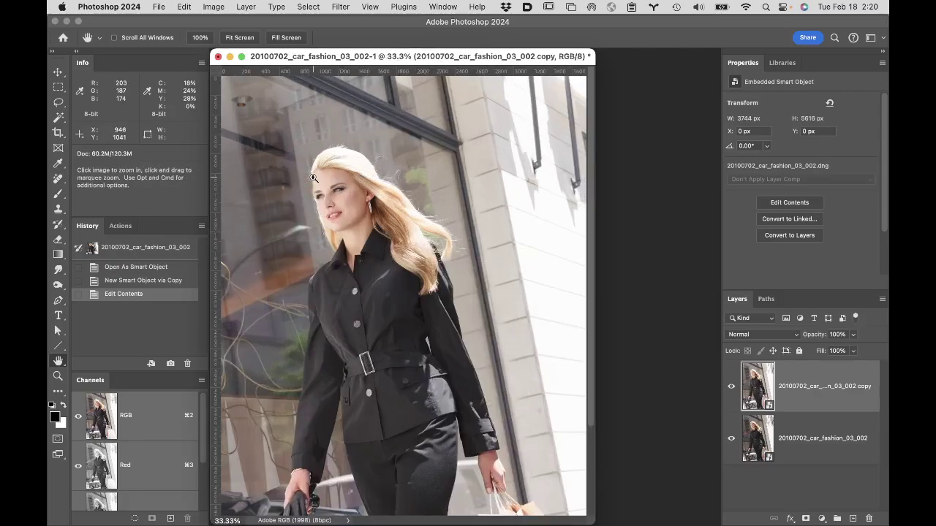
pyautogui.click(404, 300)
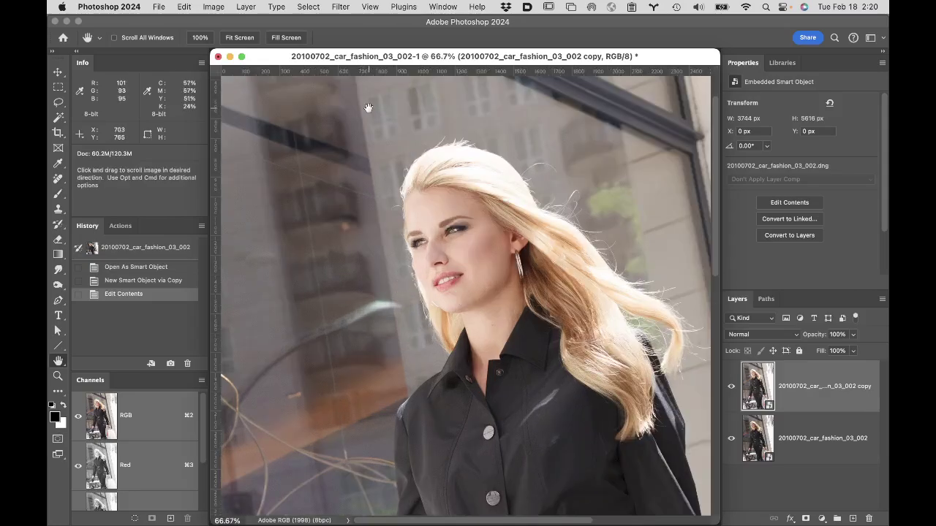
pyautogui.click(61, 119)
pyautogui.rightClick(61, 119)
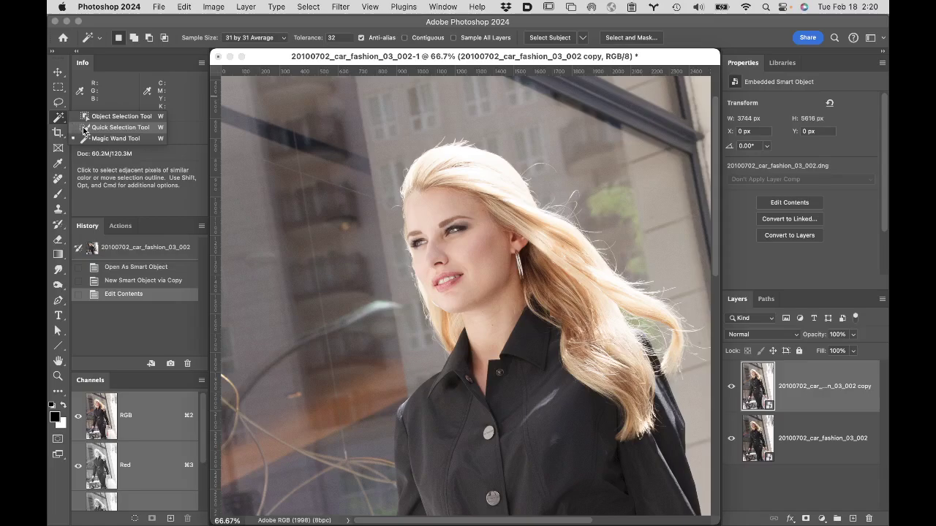
pyautogui.click(91, 125)
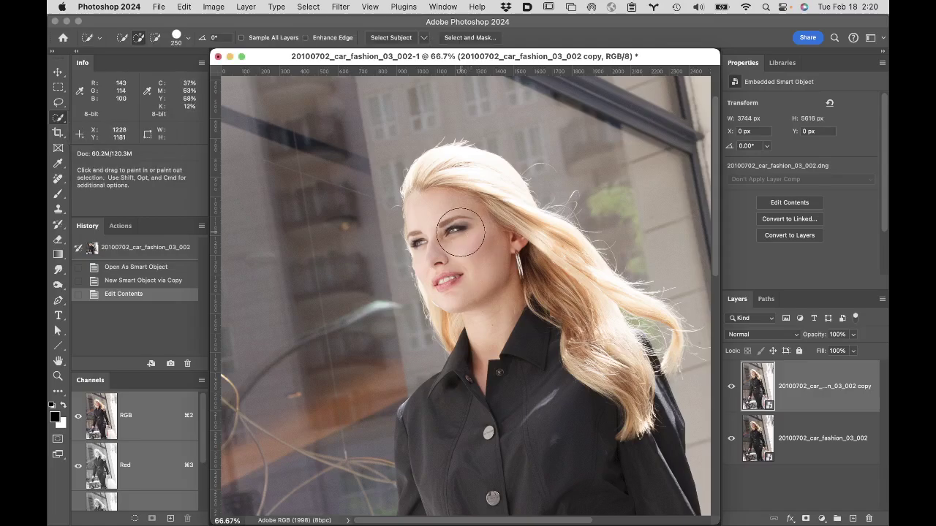
pyautogui.press('h')
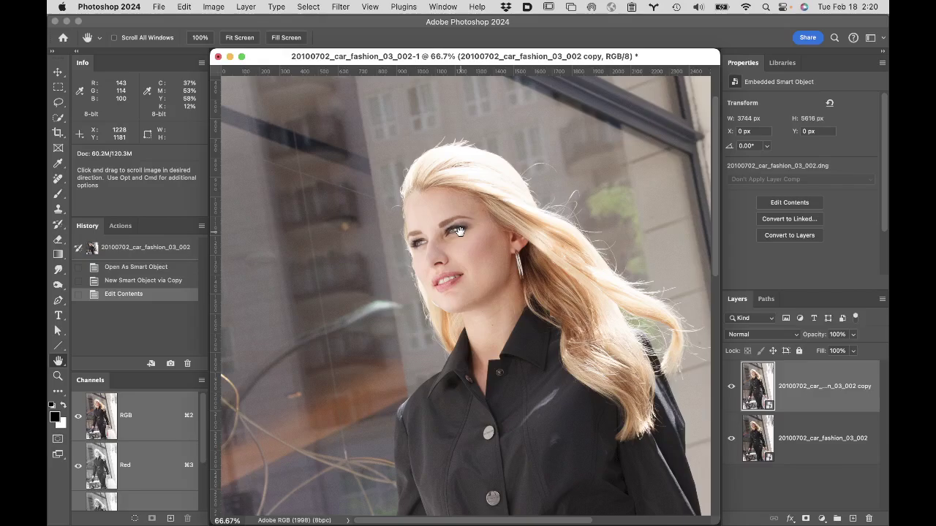
pyautogui.click(58, 119)
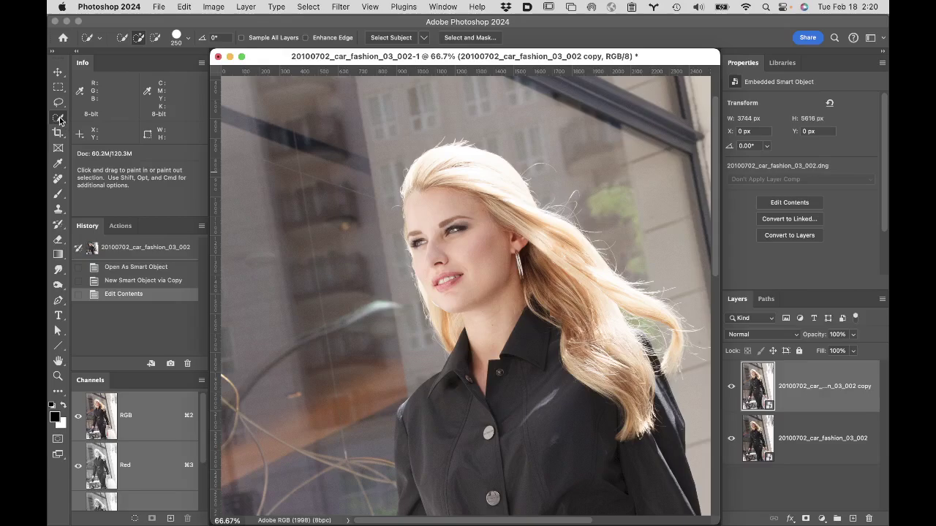
pyautogui.click(58, 120)
pyautogui.click(89, 130)
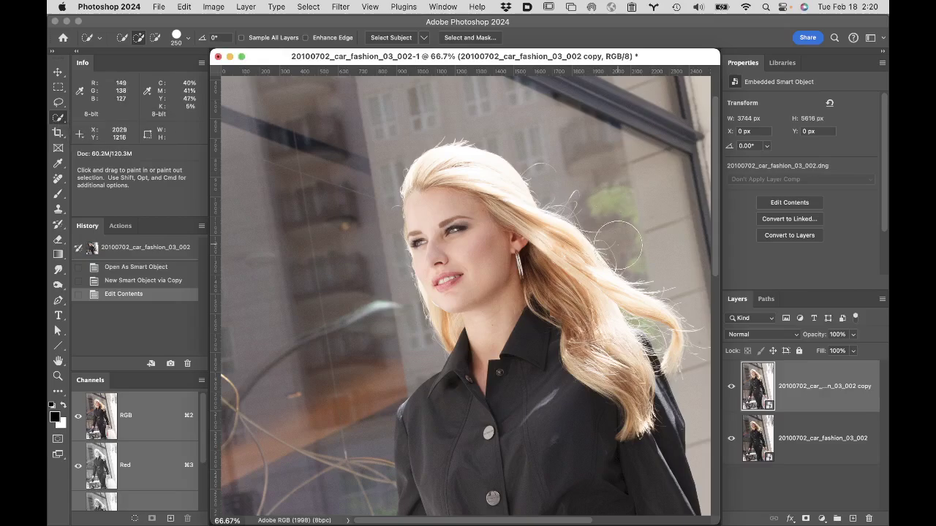
pyautogui.press('[')
pyautogui.press('[')
pyautogui.press('[')
pyautogui.press('[')
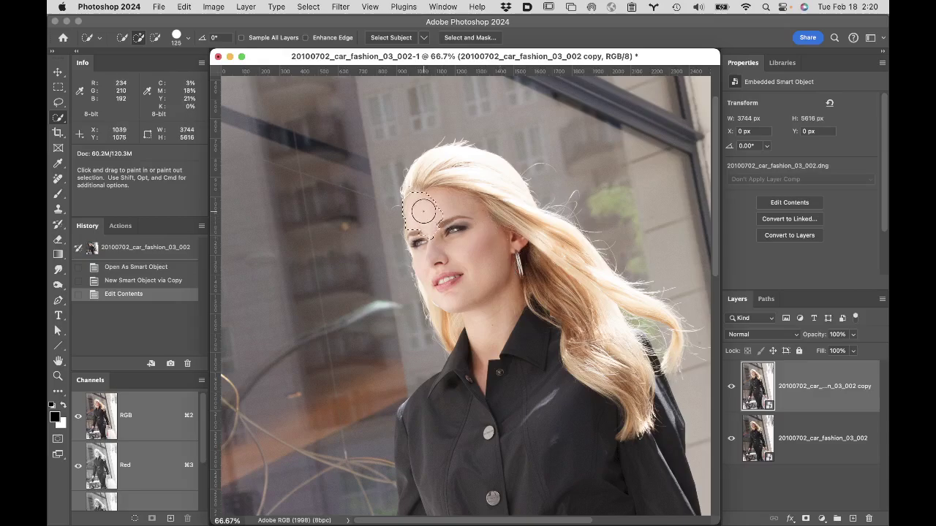
pyautogui.moveTo(421, 210); pyautogui.dragTo(476, 241)
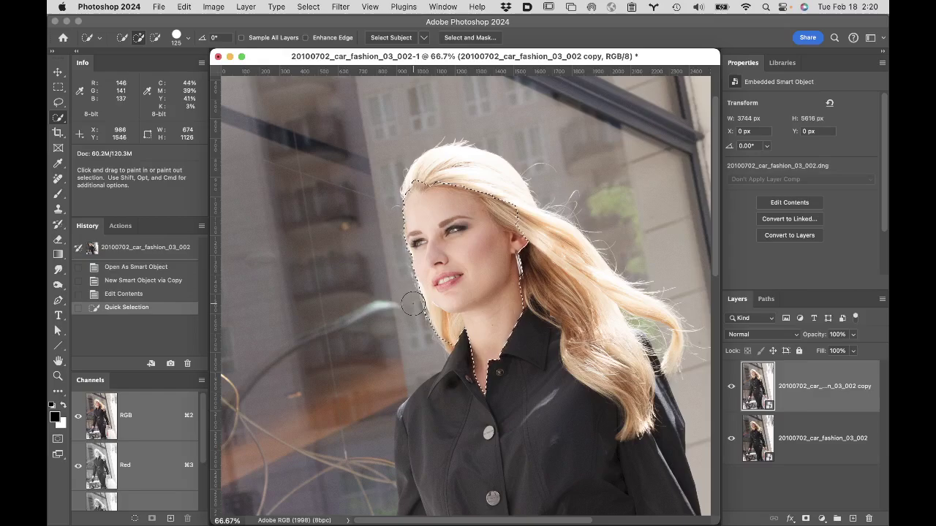
# - Subtract the hair beside the chin, along the hairline and above the forehead from the face selection
pyautogui.press('alt')
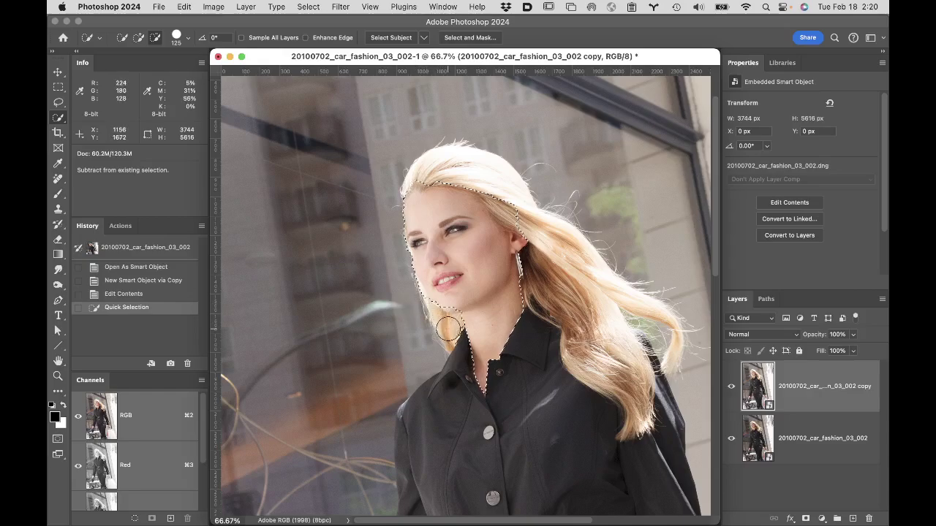
pyautogui.moveTo(453, 329); pyautogui.dragTo(448, 321)
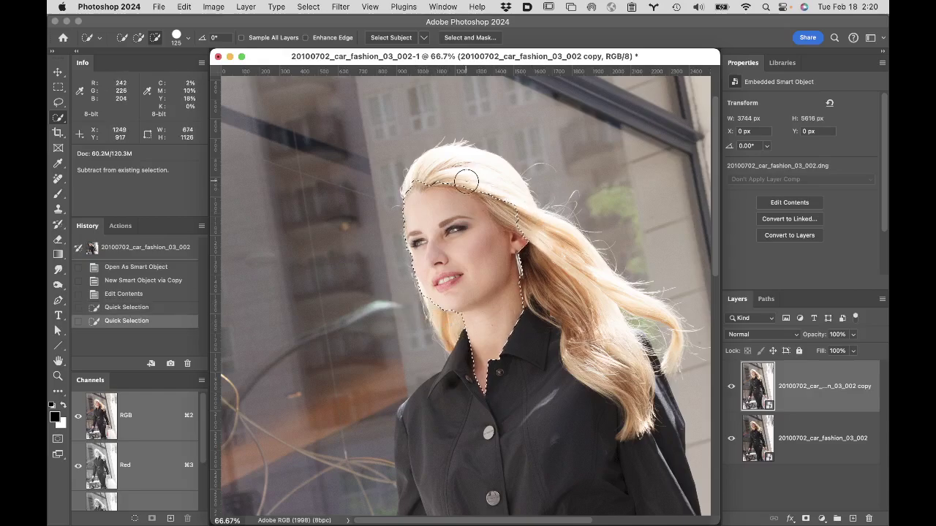
pyautogui.moveTo(466, 180); pyautogui.dragTo(521, 233)
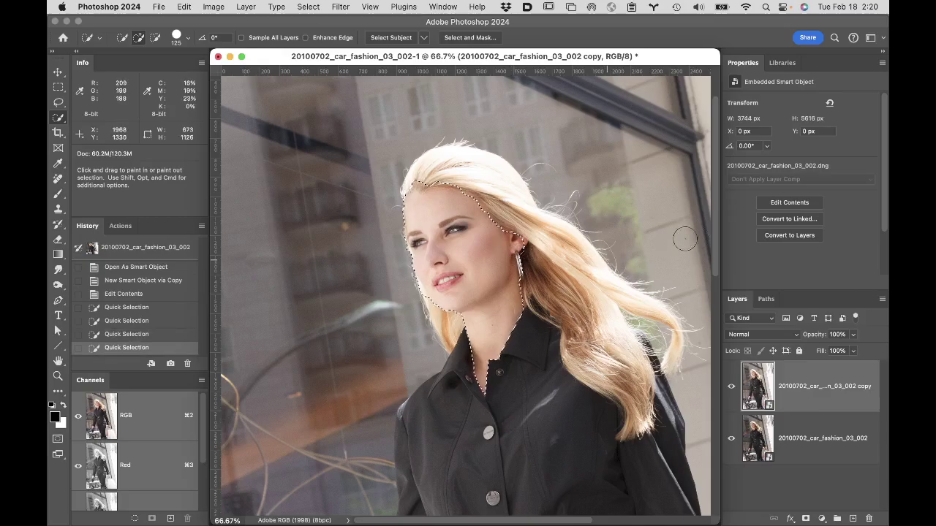
pyautogui.press('alt')
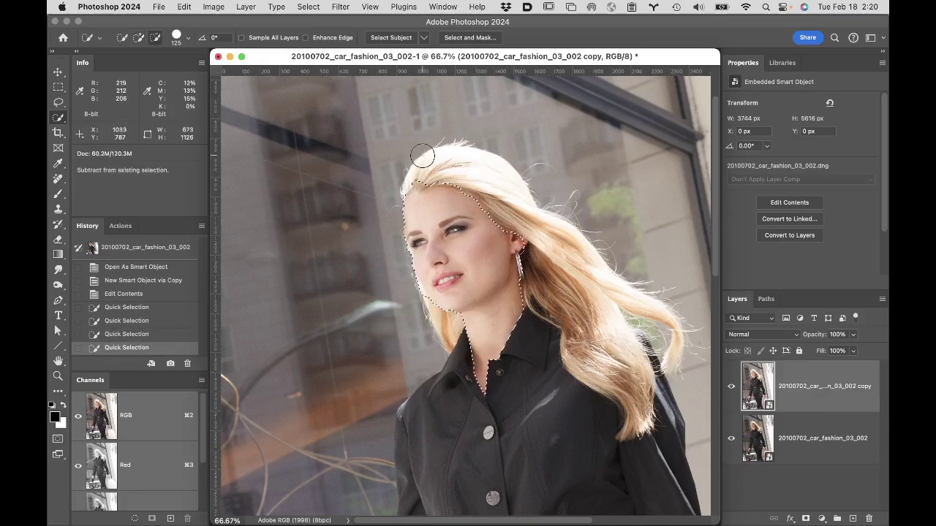
pyautogui.click(419, 176)
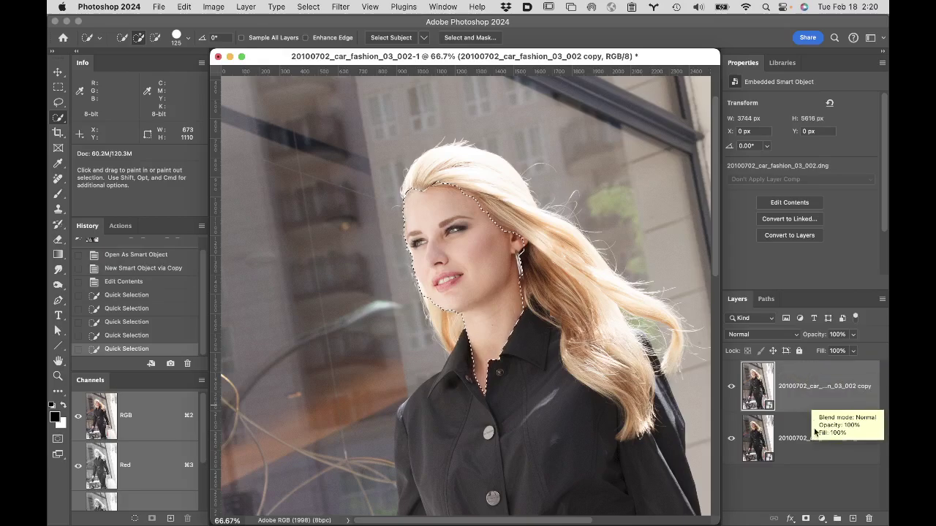
# - Add a layer mask from the face selection to the copied Smart Object, feather it 27.7 px, and compare with the layer hidden
pyautogui.click(805, 519)
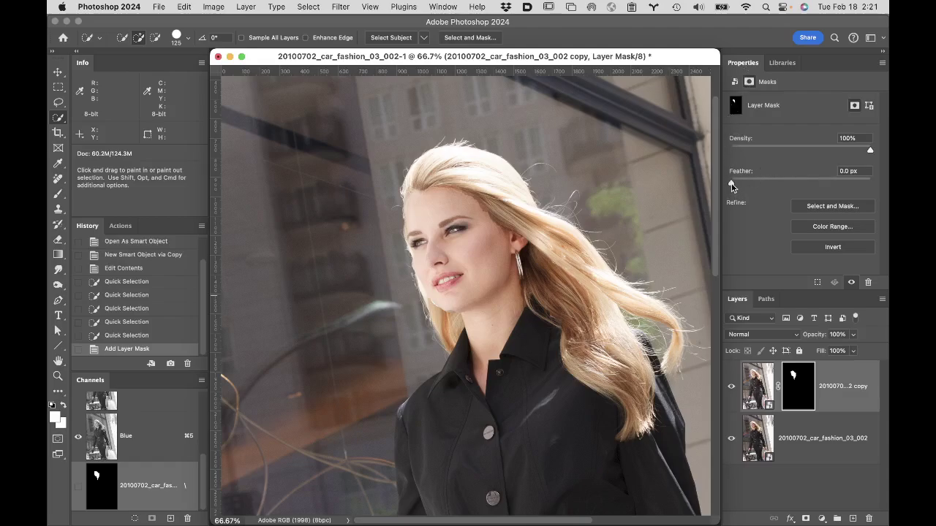
pyautogui.moveTo(732, 186); pyautogui.dragTo(797, 187)
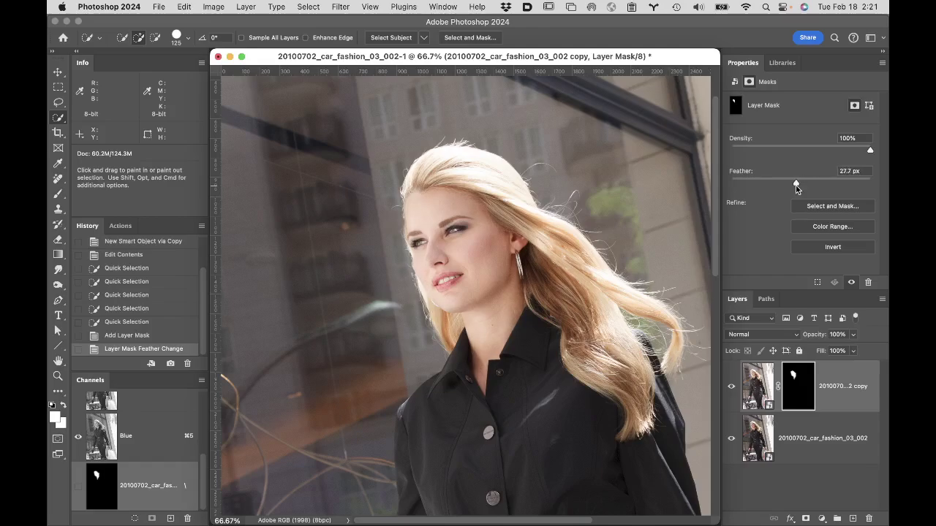
pyautogui.click(731, 389)
pyautogui.click(730, 389)
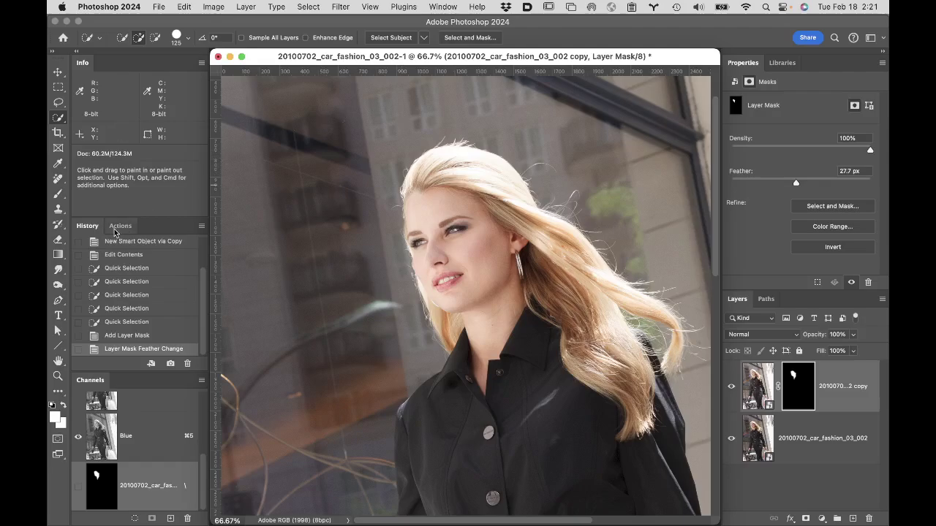
# - Fit the whole image in view and select the woman's entire figure with Select Subject
pyautogui.click(59, 361)
pyautogui.doubleClick(59, 361)
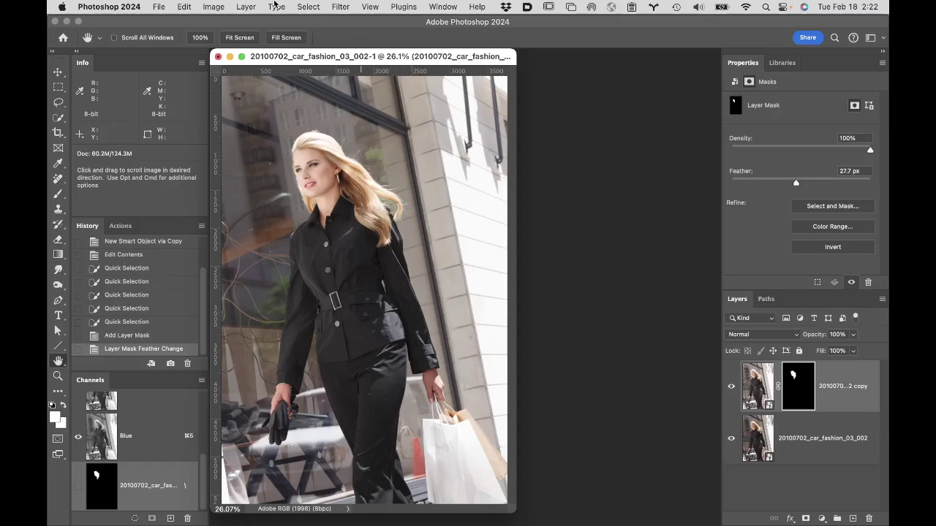
pyautogui.click(307, 5)
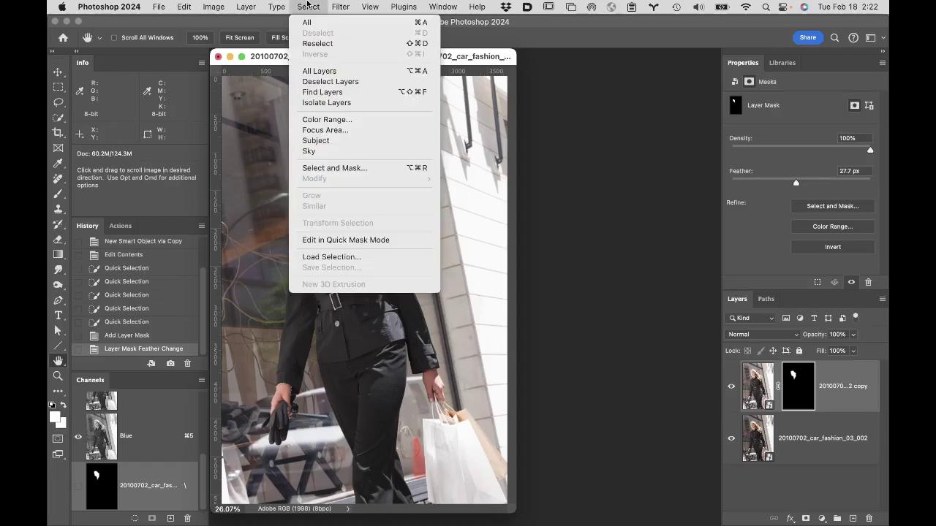
pyautogui.click(326, 141)
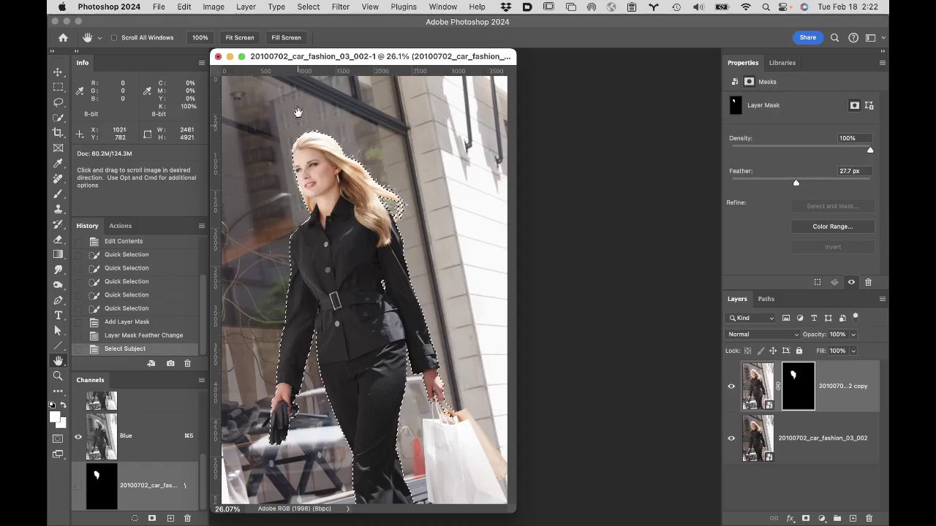
# - Save the figure selection as a new channel named "body" and deselect it
pyautogui.click(307, 7)
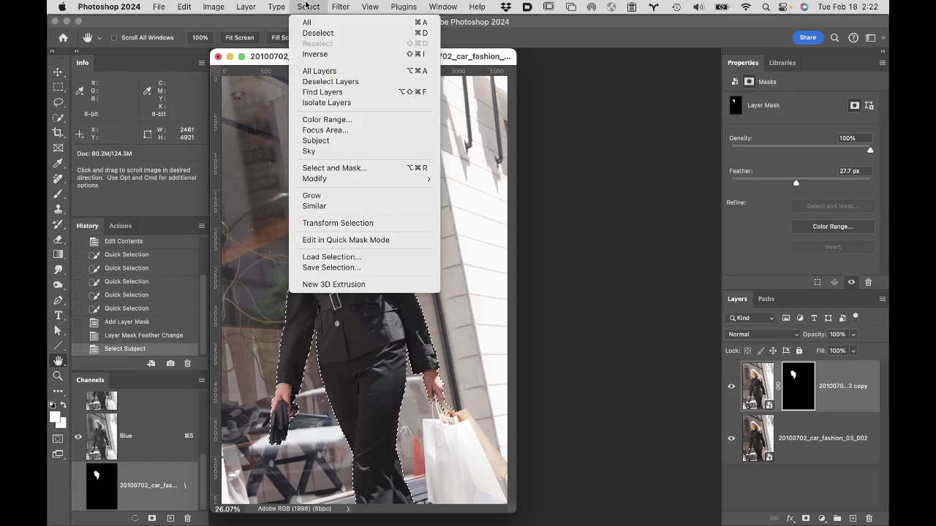
pyautogui.click(350, 268)
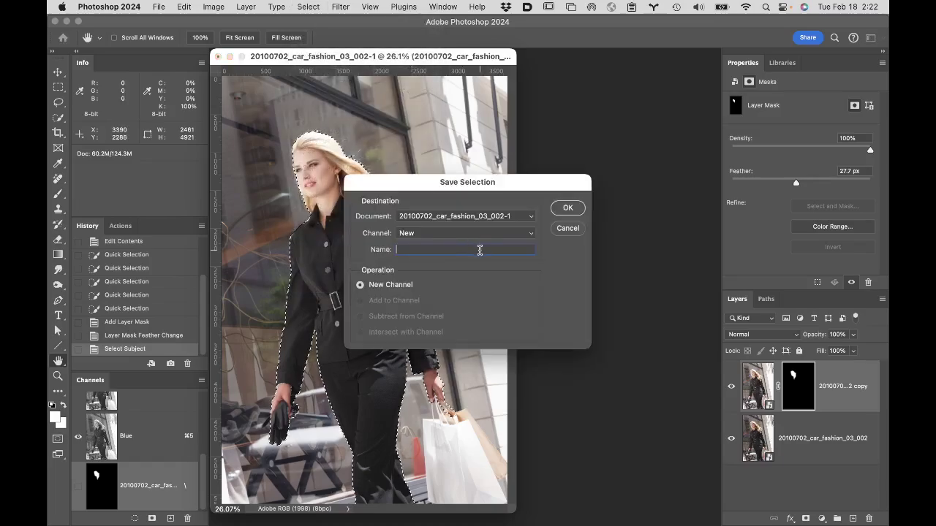
pyautogui.write('body')
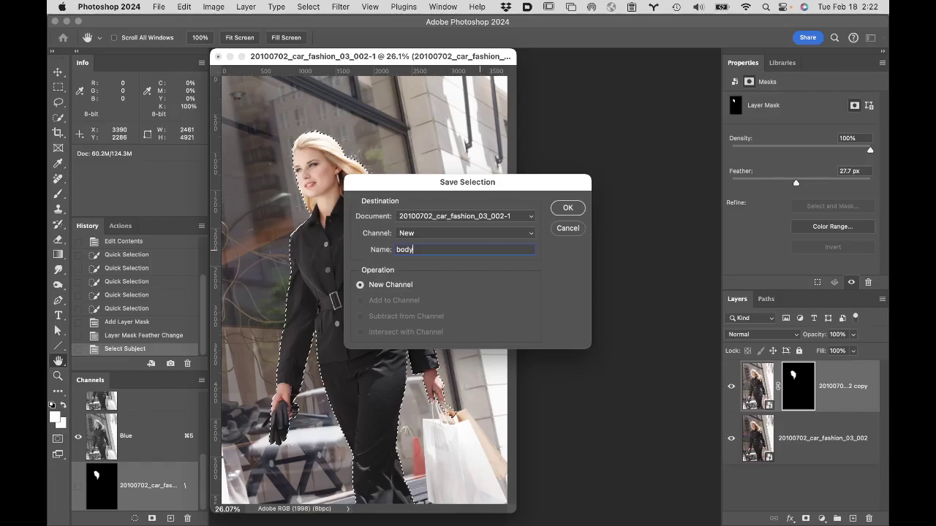
pyautogui.press('Return')
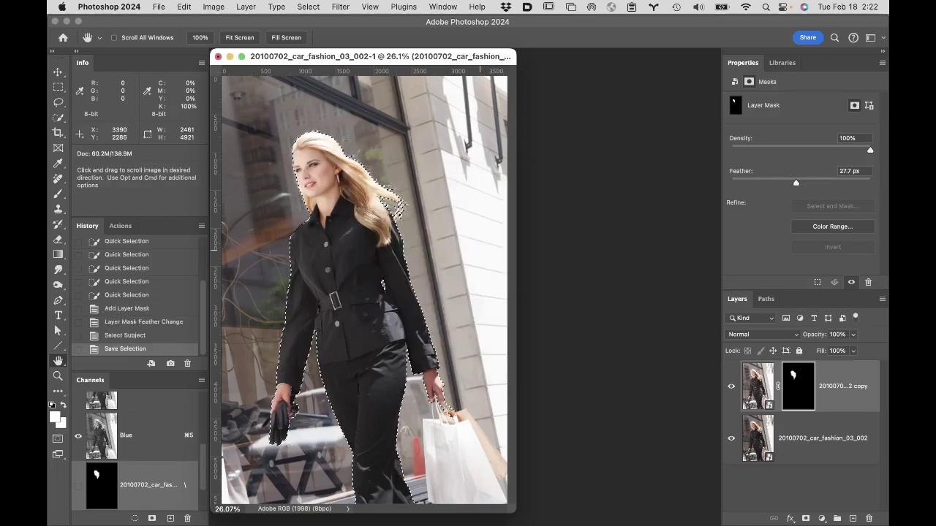
pyautogui.press('super+d')
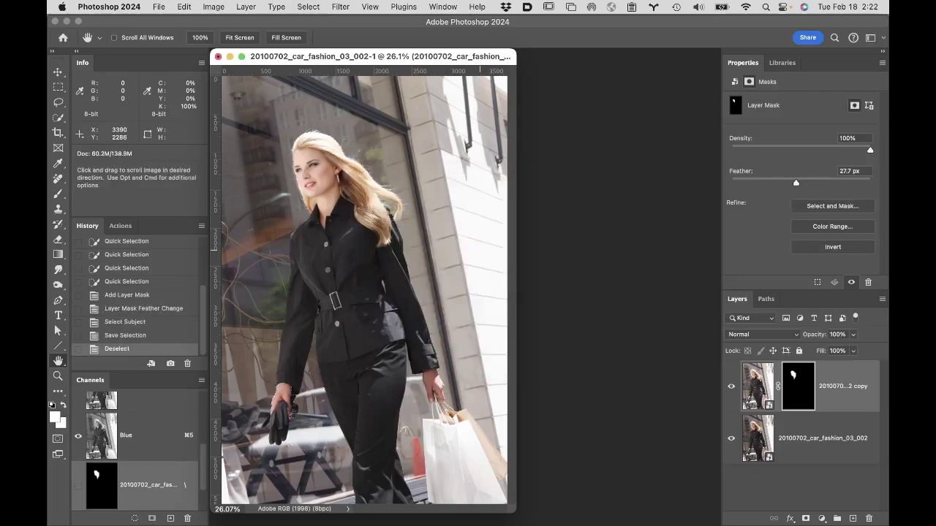
# - Duplicate the masked Smart Object with New Smart Object via Copy and delete the duplicate's layer mask
pyautogui.click(761, 384)
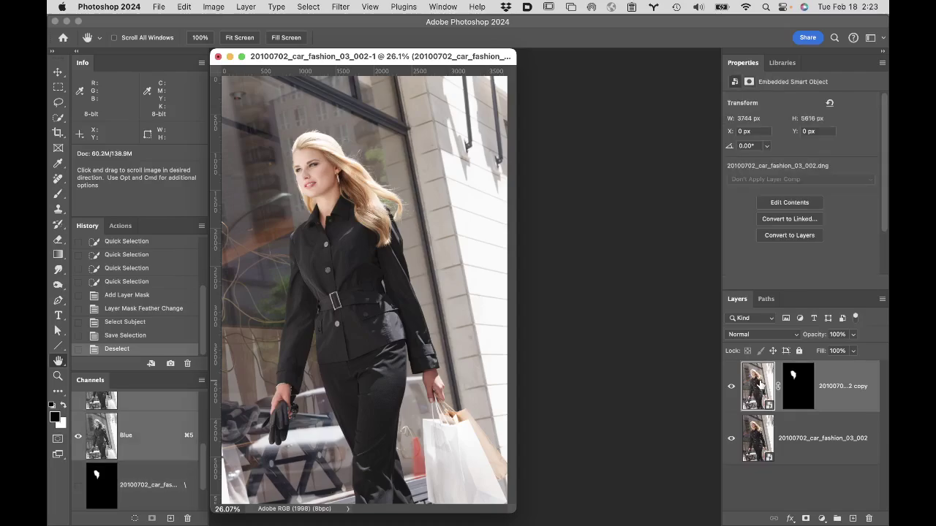
pyautogui.click(213, 8)
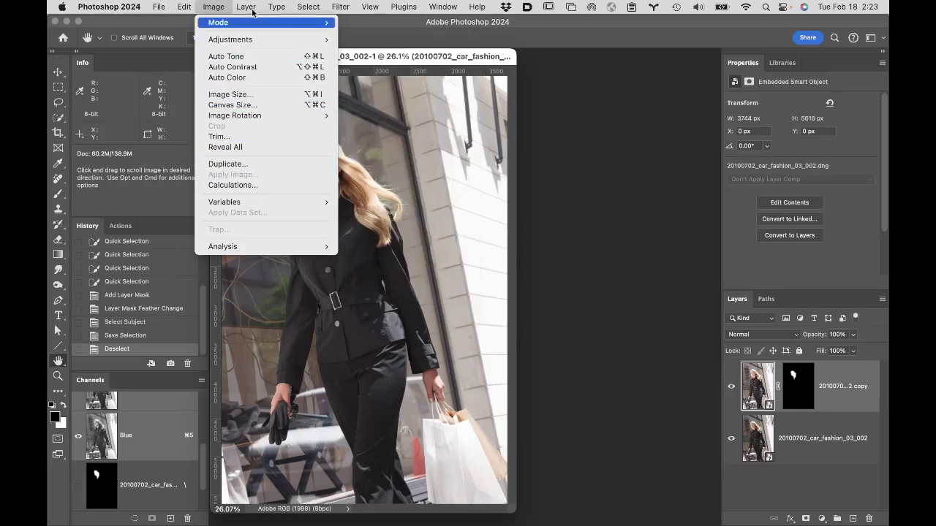
pyautogui.moveTo(247, 8)
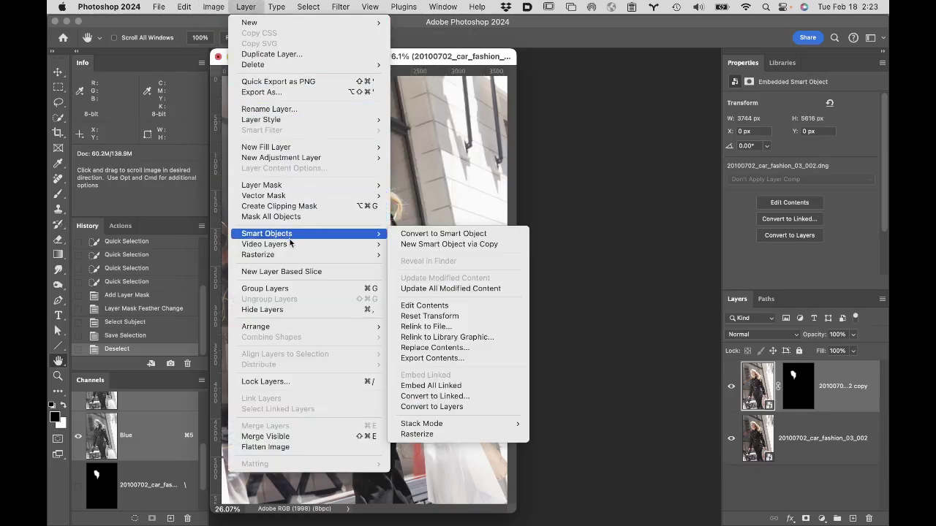
pyautogui.click(416, 245)
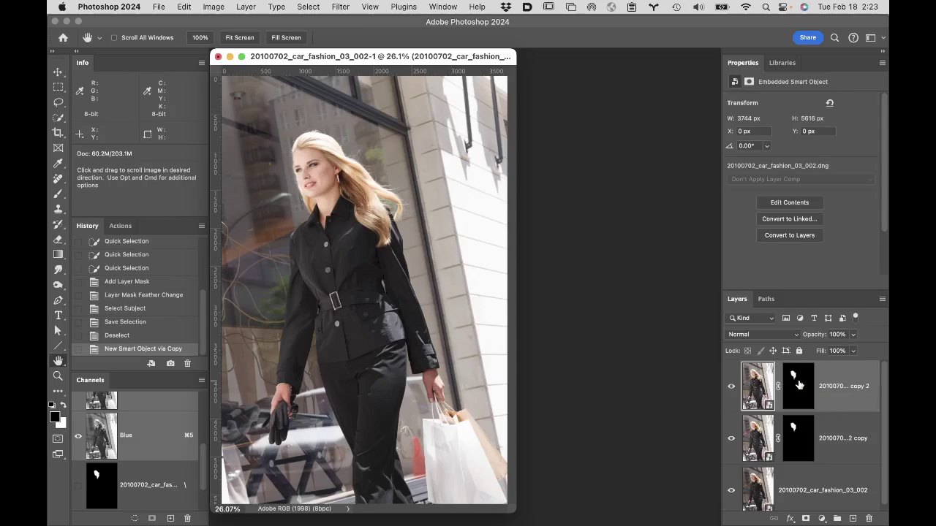
pyautogui.moveTo(799, 386); pyautogui.dragTo(867, 518)
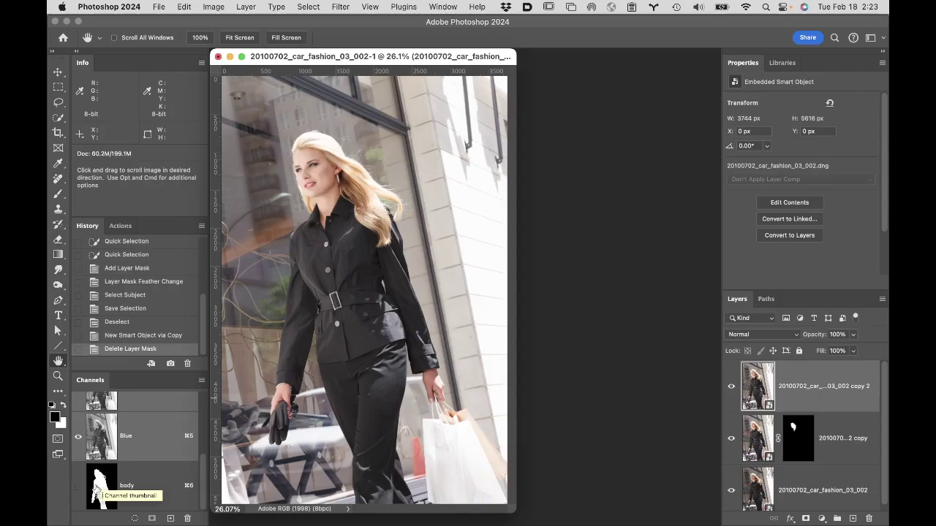
# - Load the "body" channel as a selection, add it as the top copy's layer mask, and invert the mask
pyautogui.keyDown('super'); pyautogui.click(95, 486); pyautogui.keyUp('super')
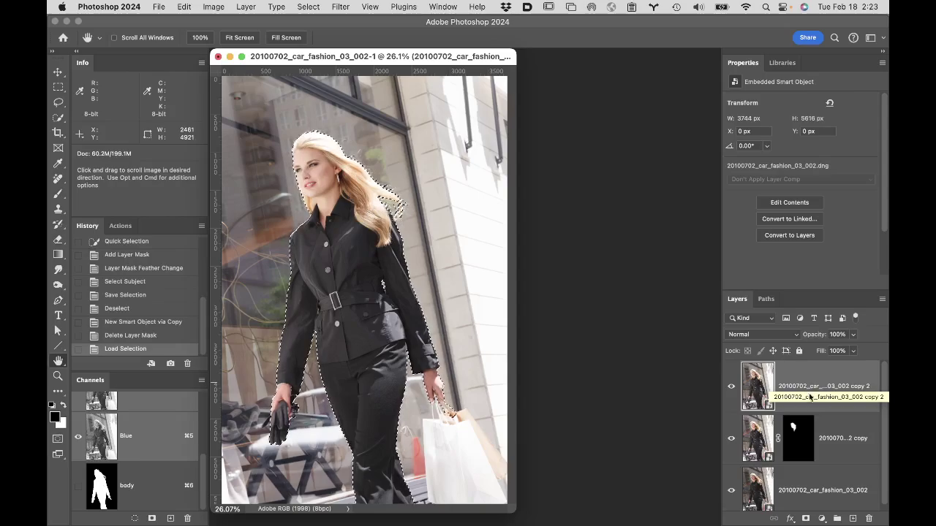
pyautogui.click(805, 519)
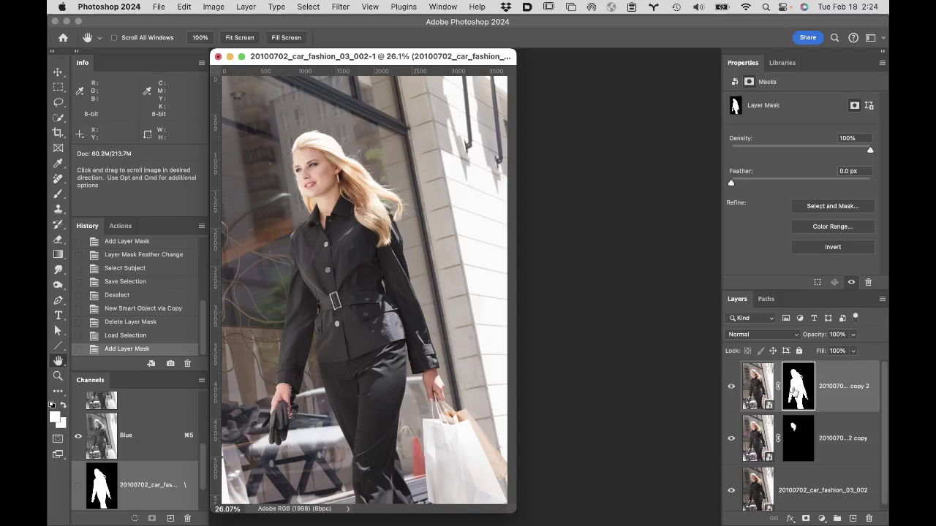
pyautogui.click(817, 250)
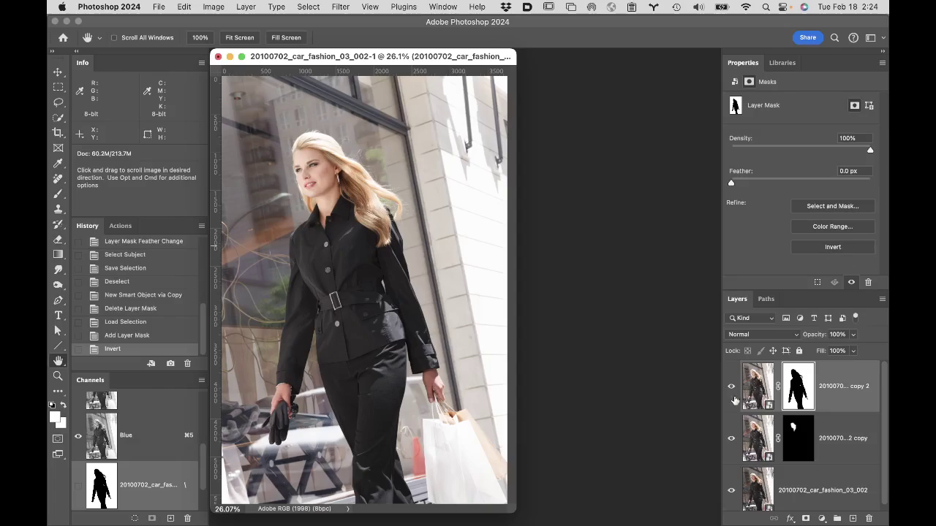
# - Reopen the top Smart Object copy in Camera Raw and set its exposure to +2.00 to brighten the background
pyautogui.click(755, 385)
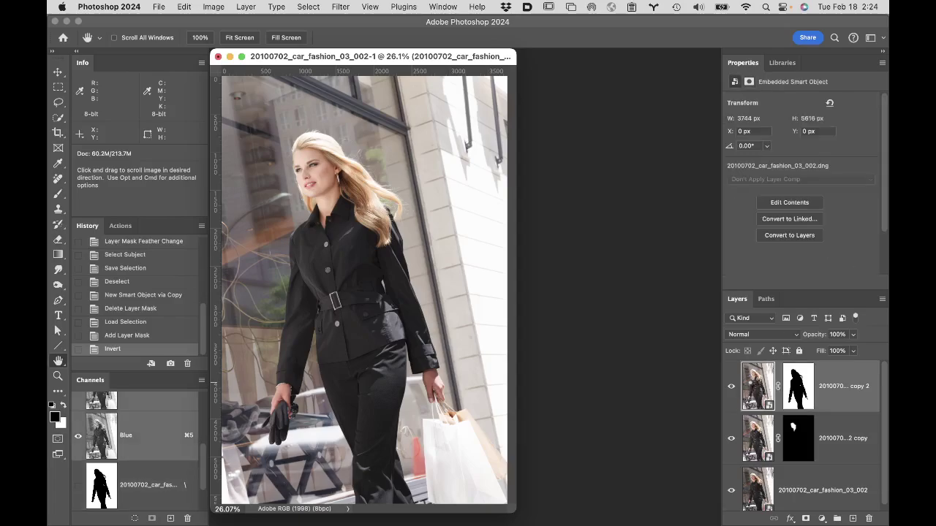
pyautogui.doubleClick(760, 375)
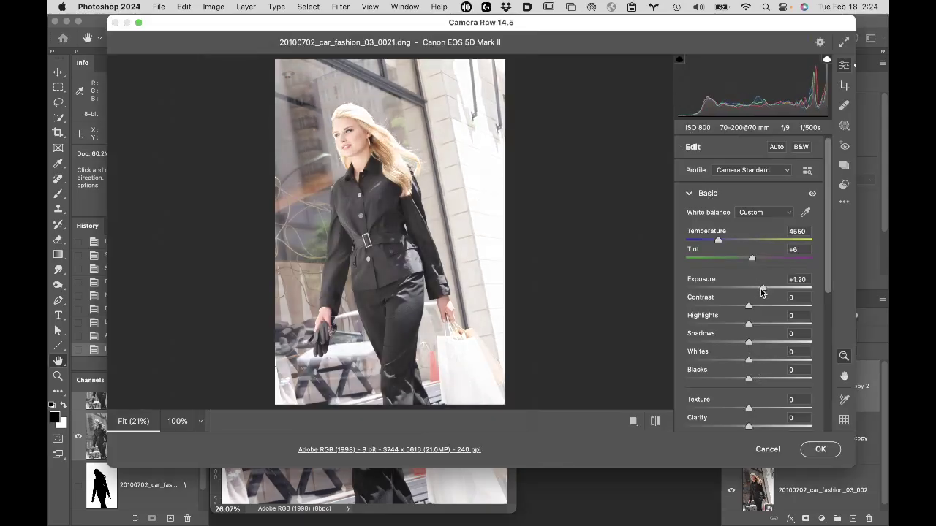
pyautogui.moveTo(761, 291); pyautogui.dragTo(770, 289)
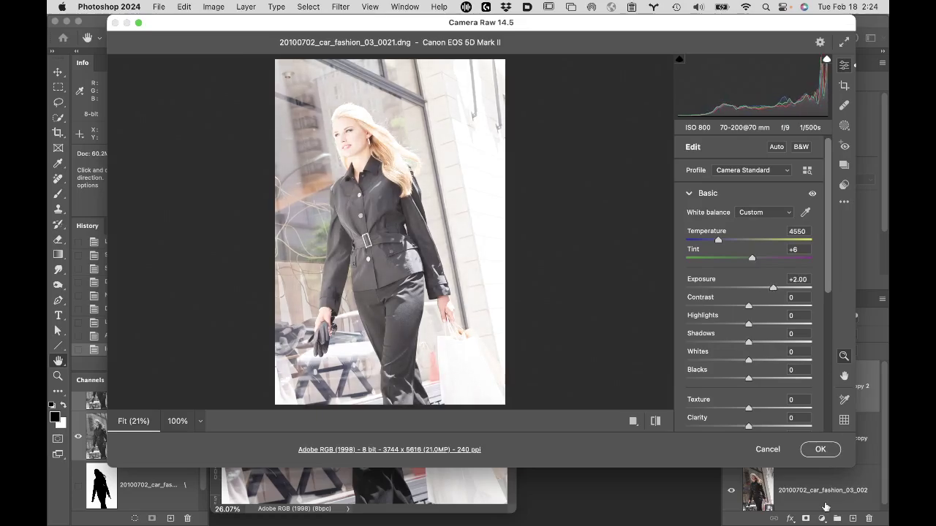
pyautogui.click(821, 451)
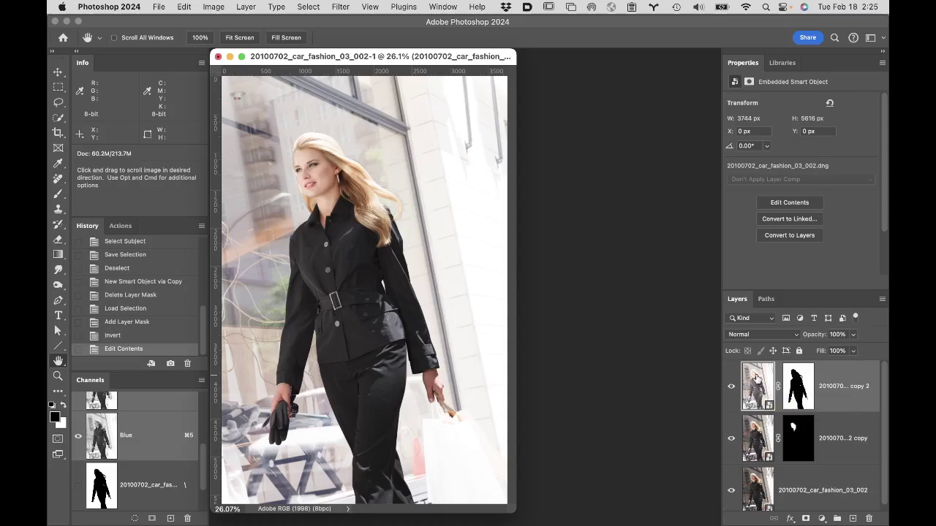
# - Try a darker background by setting the top Smart Object copy's raw exposure to -1.40, and undo that edit
pyautogui.doubleClick(758, 380)
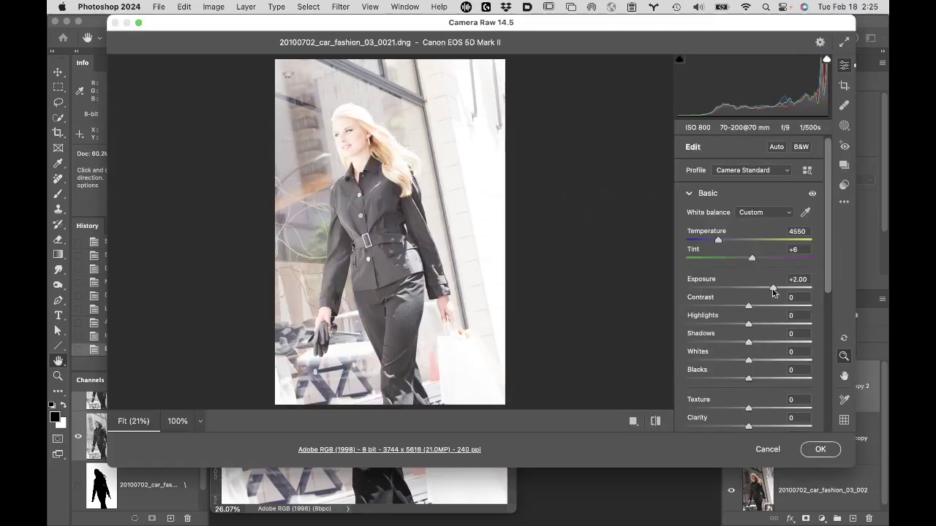
pyautogui.moveTo(775, 289); pyautogui.dragTo(734, 288)
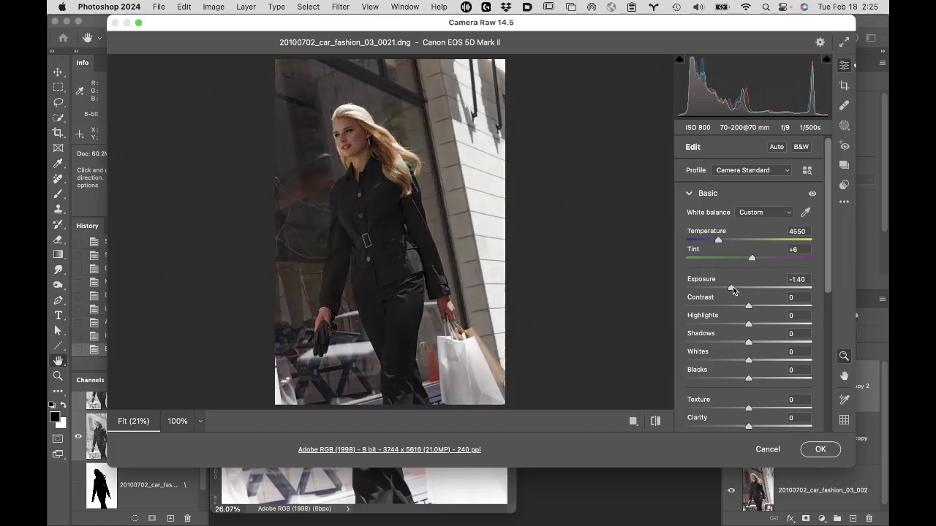
pyautogui.click(819, 449)
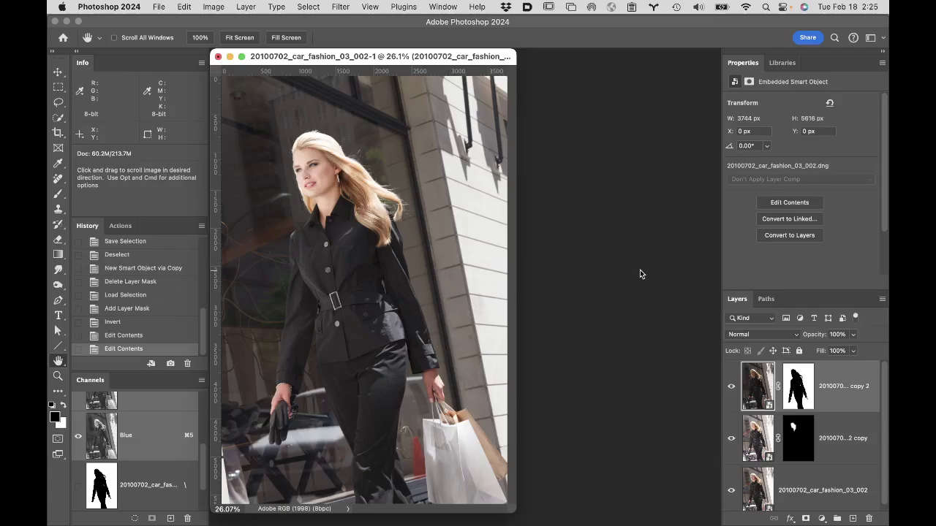
pyautogui.press('super+z')
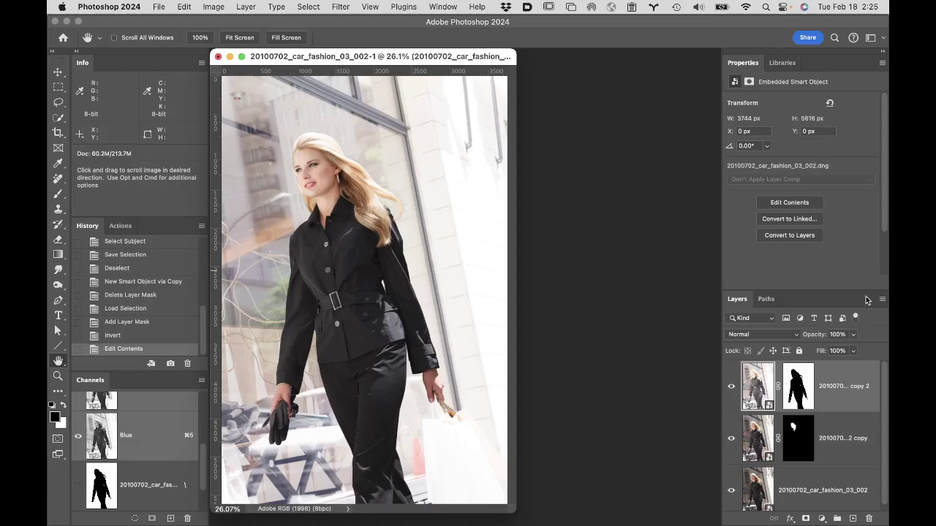
# - Reduce the opacity of the top background-masked Smart Object copy to 66%
pyautogui.moveTo(818, 335); pyautogui.dragTo(798, 336)
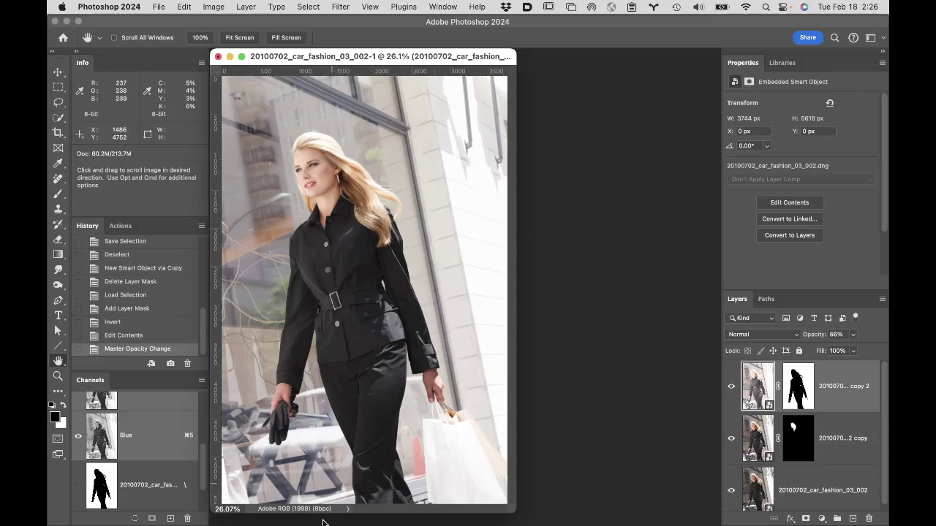
pyautogui.moveTo(294, 524)
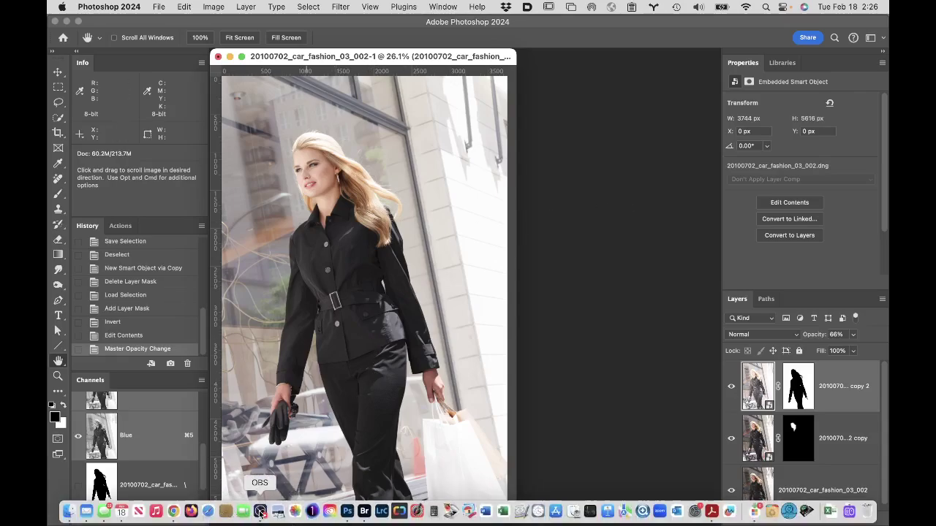
pyautogui.click(259, 513)
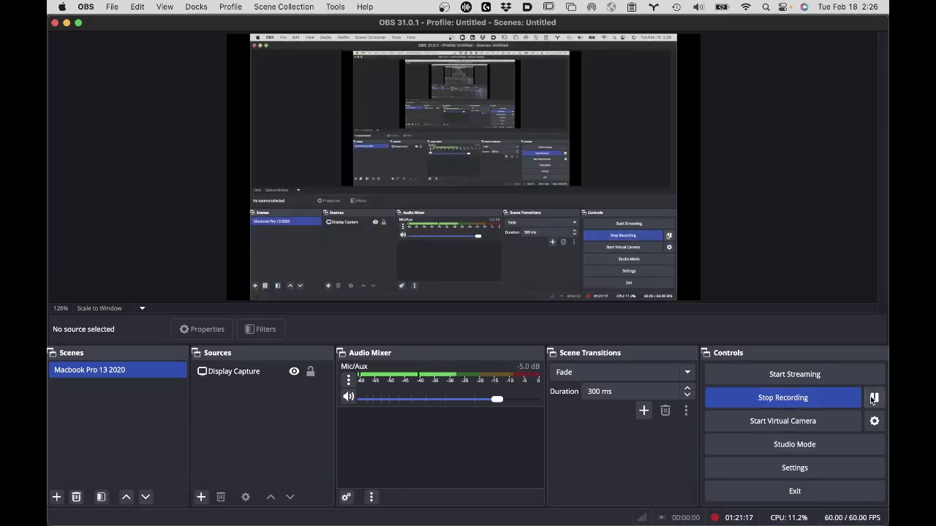
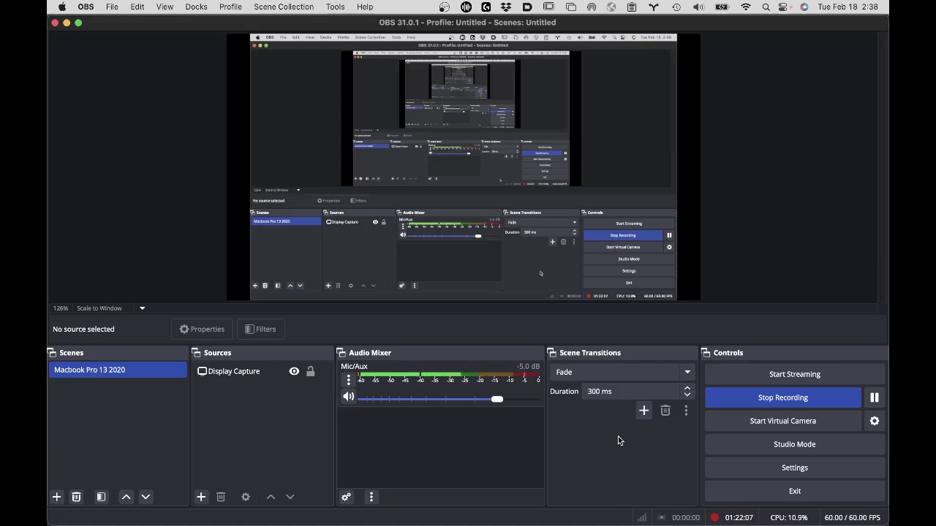
# - Switch to Finder and look through the Teacher files and Student Files Week 03 folders inside Class 3 Files
pyautogui.moveTo(139, 515)
pyautogui.click(78, 515)
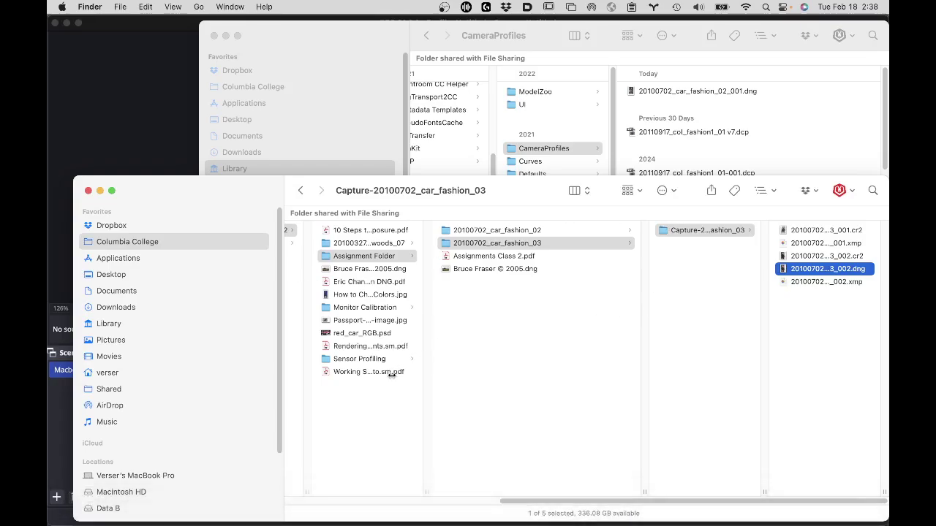
pyautogui.hscroll(-10, 393, 373)
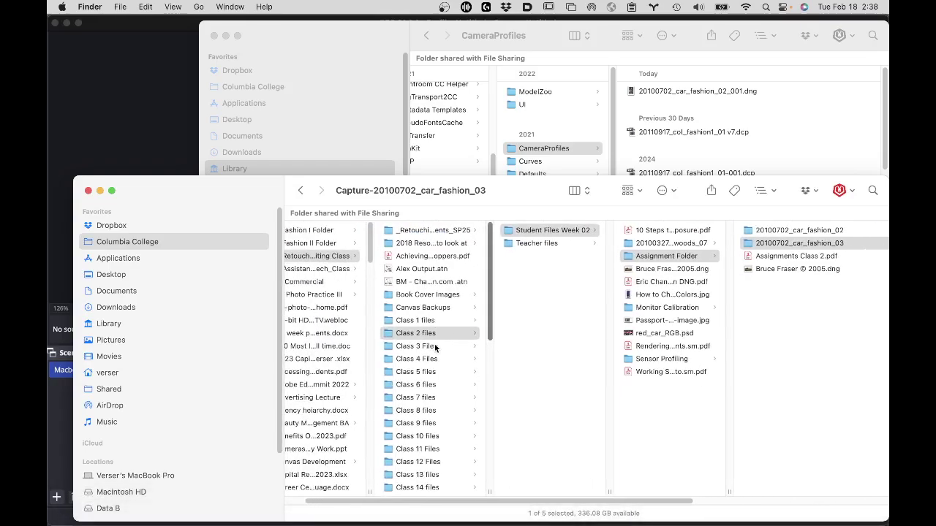
pyautogui.click(433, 346)
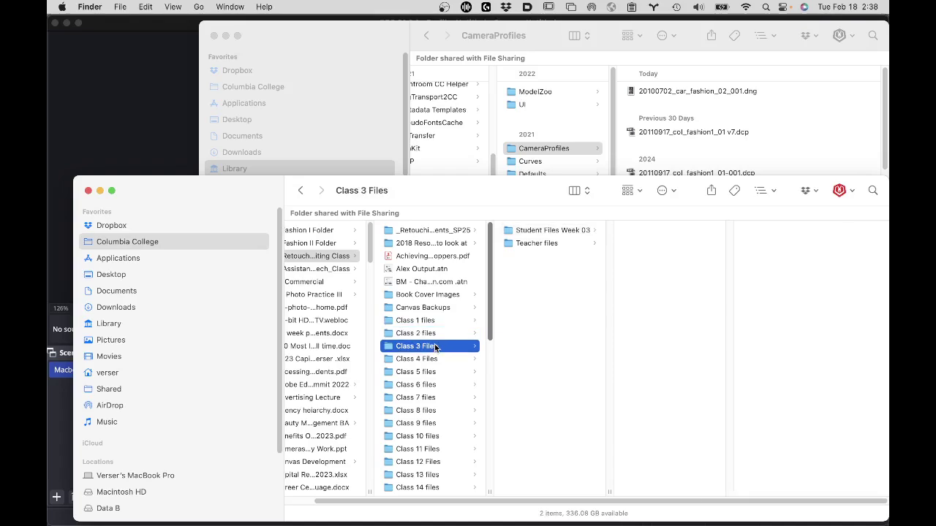
pyautogui.click(541, 243)
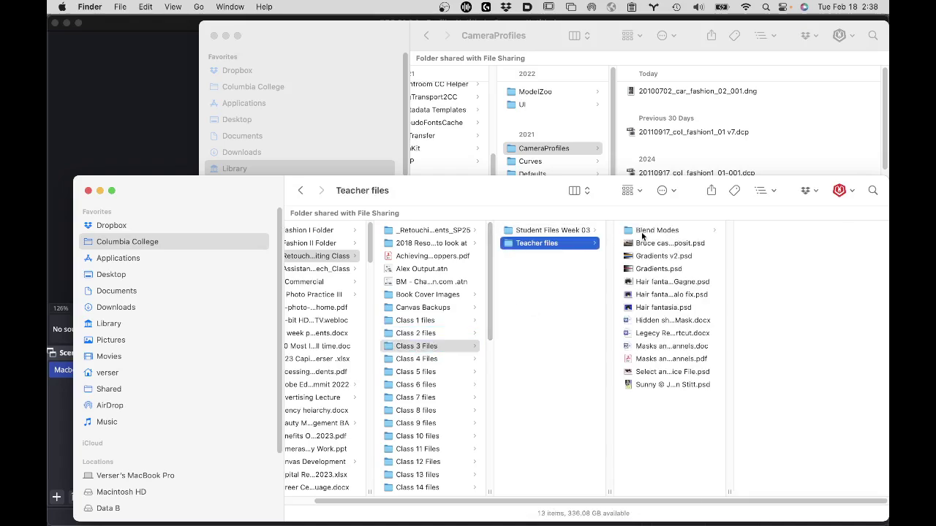
pyautogui.click(584, 230)
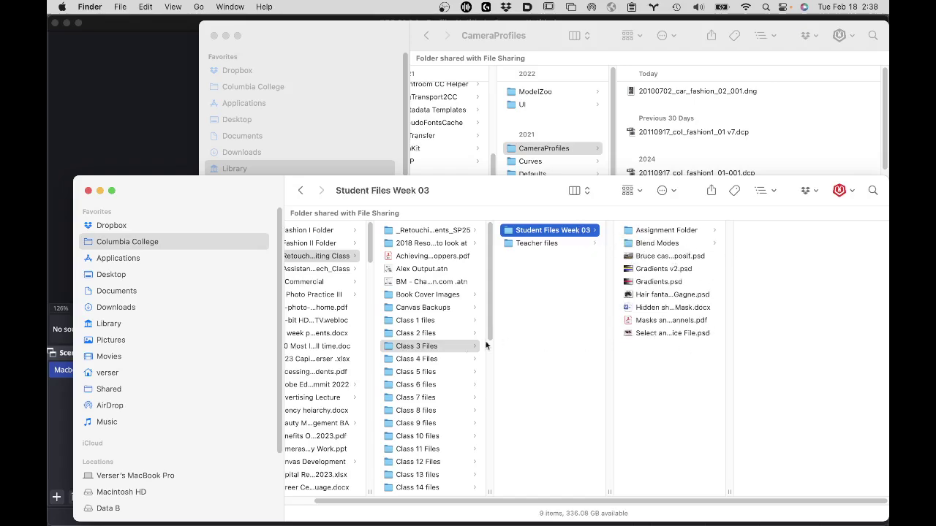
# - Look through Student Files Week 04 and its Assignment folder inside Class 4 Files
pyautogui.click(427, 359)
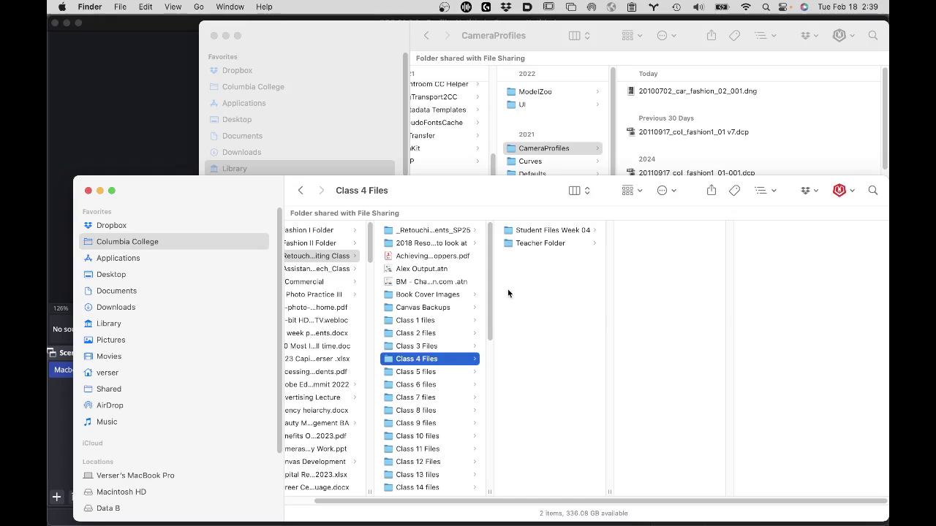
pyautogui.click(553, 230)
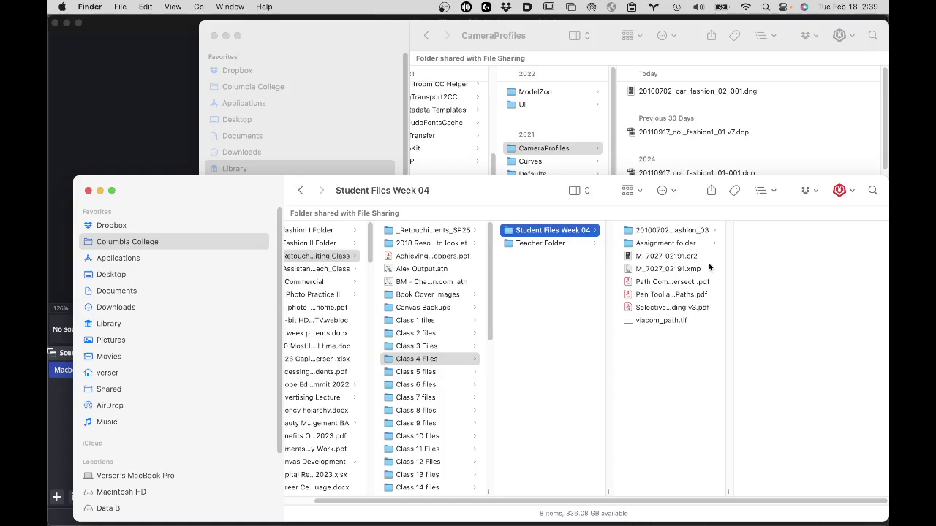
pyautogui.click(655, 245)
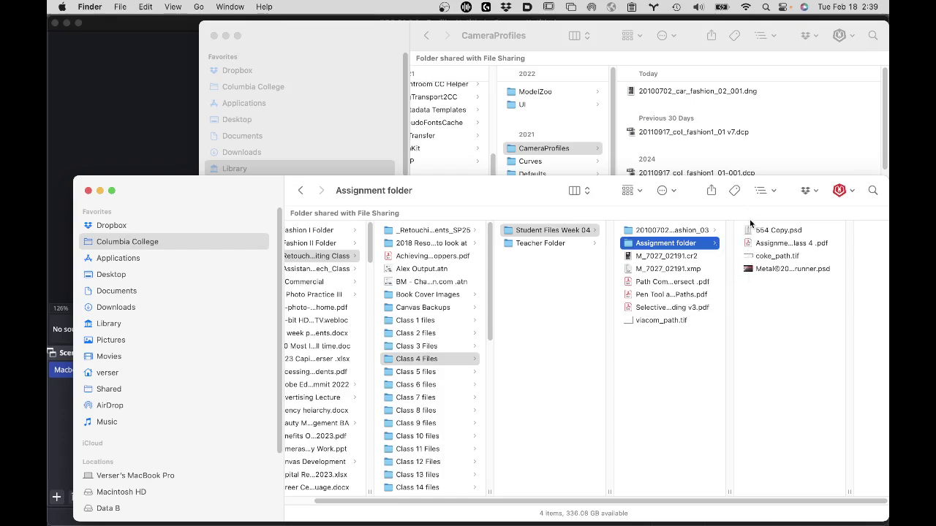
pyautogui.click(662, 362)
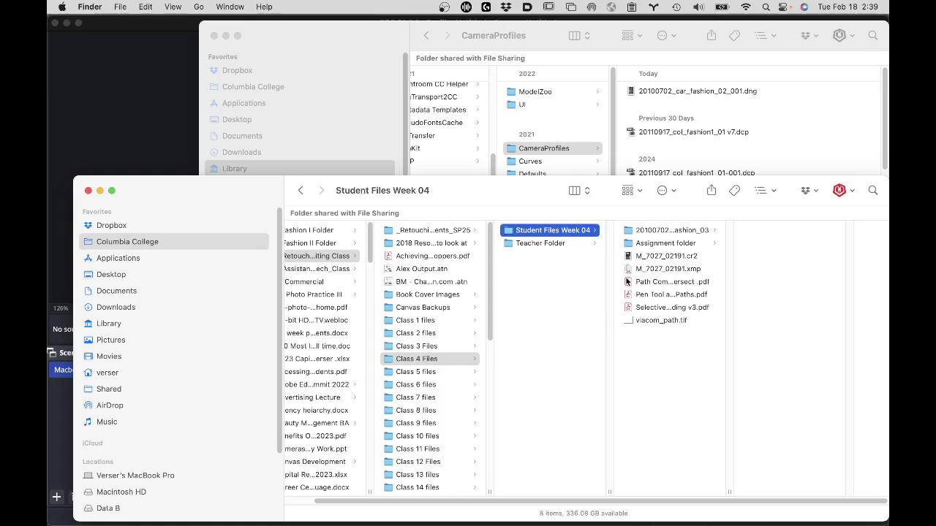
# - Open viacom_path.tif from Student Files Week 04 in Photoshop, leave it without colour management, and fit it on screen
pyautogui.click(629, 321)
pyautogui.moveTo(645, 321); pyautogui.dragTo(349, 521)
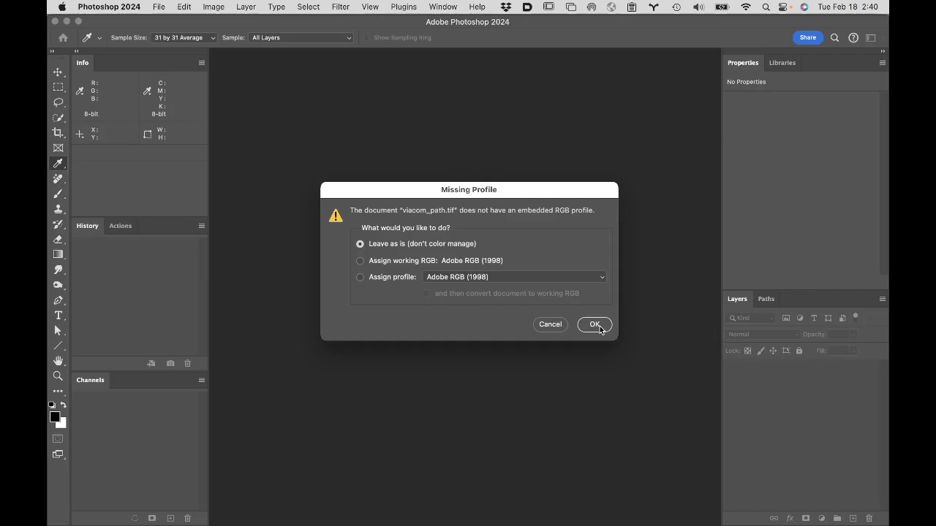
pyautogui.click(594, 324)
pyautogui.press('h')
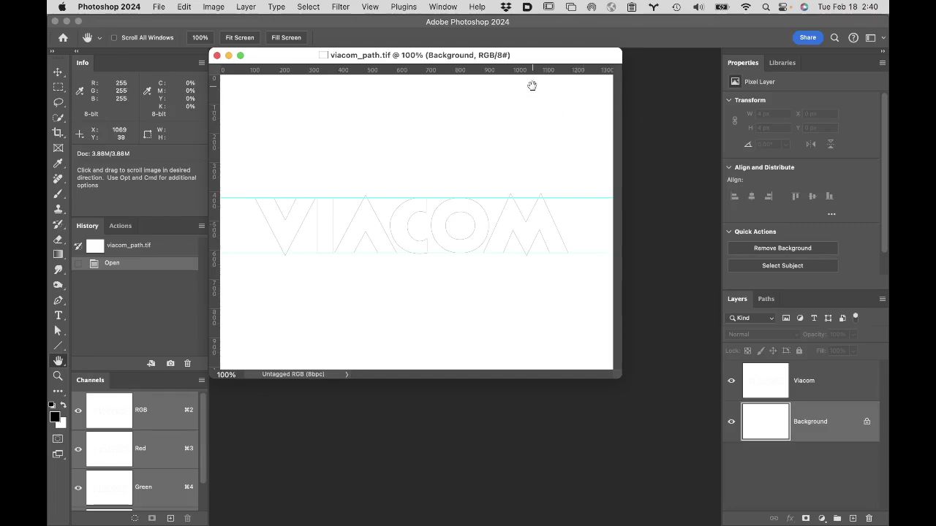
pyautogui.doubleClick(59, 362)
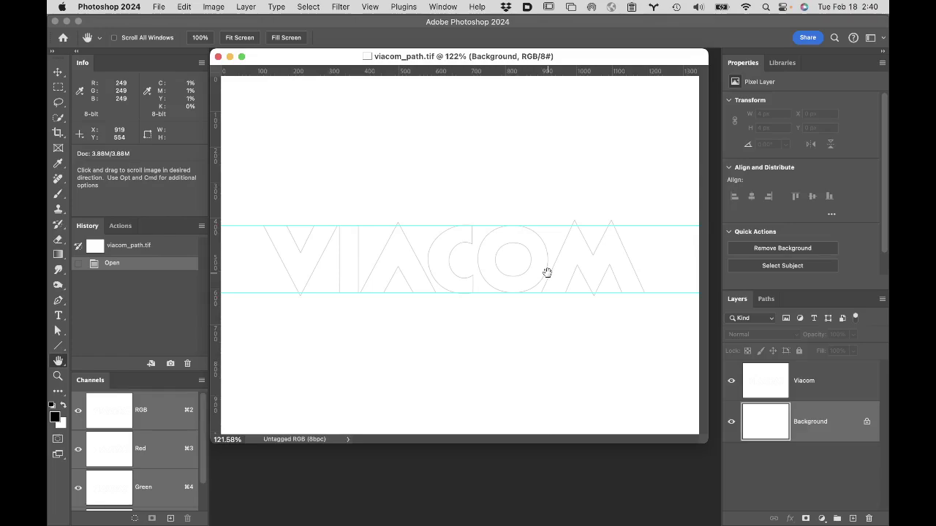
# - Toggle the guides along the VIACOM lettering off and on, and leave them hidden
pyautogui.press('super+semicolon')
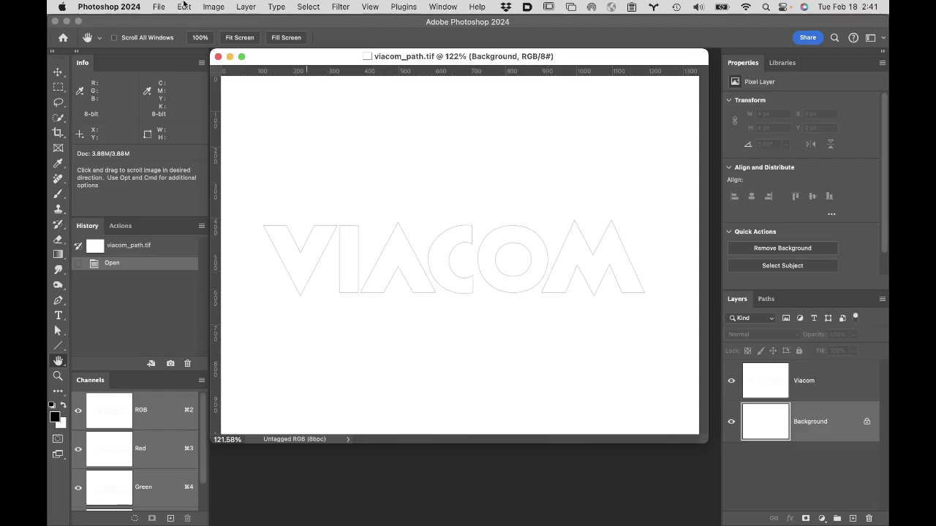
pyautogui.click(92, 6)
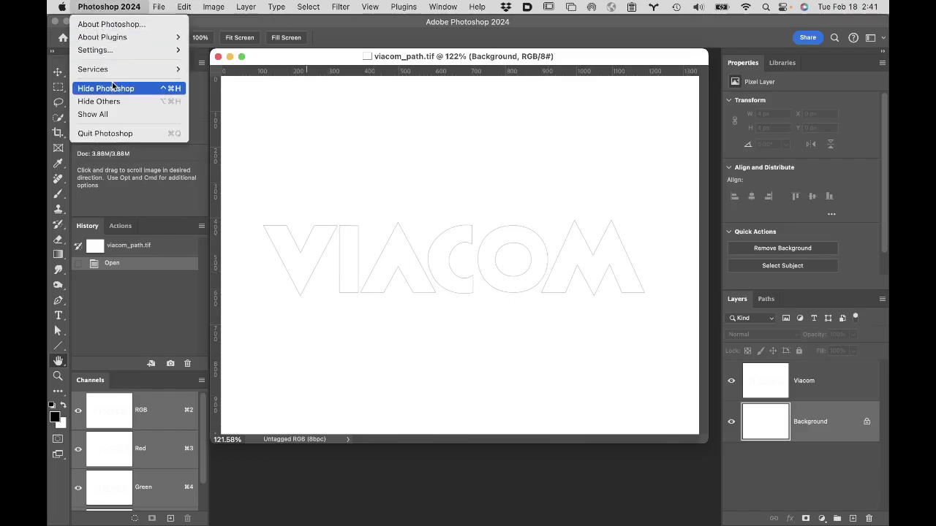
pyautogui.click(369, 157)
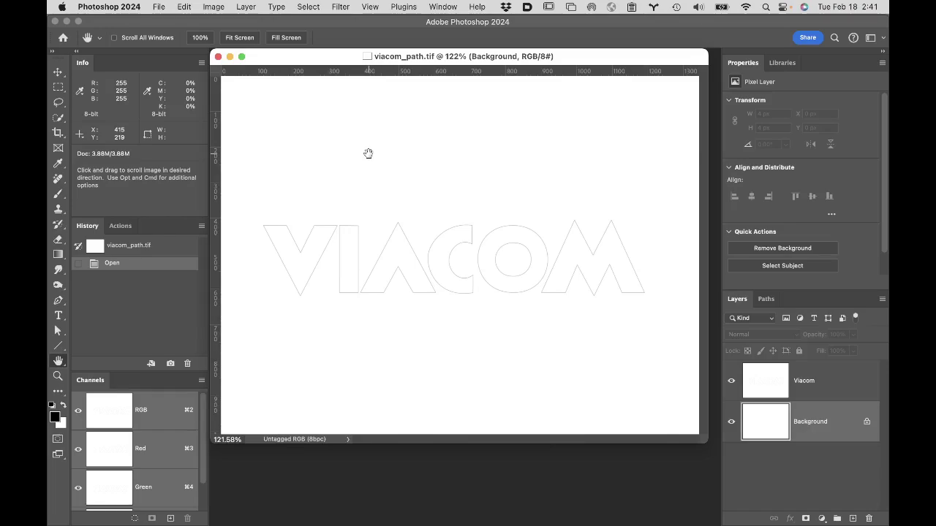
pyautogui.press('super+semicolon')
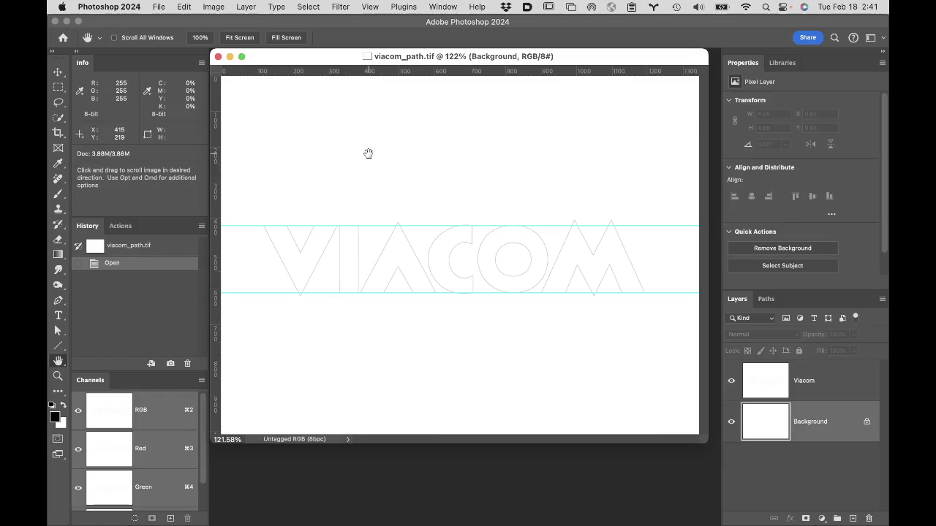
pyautogui.press('super+semicolon')
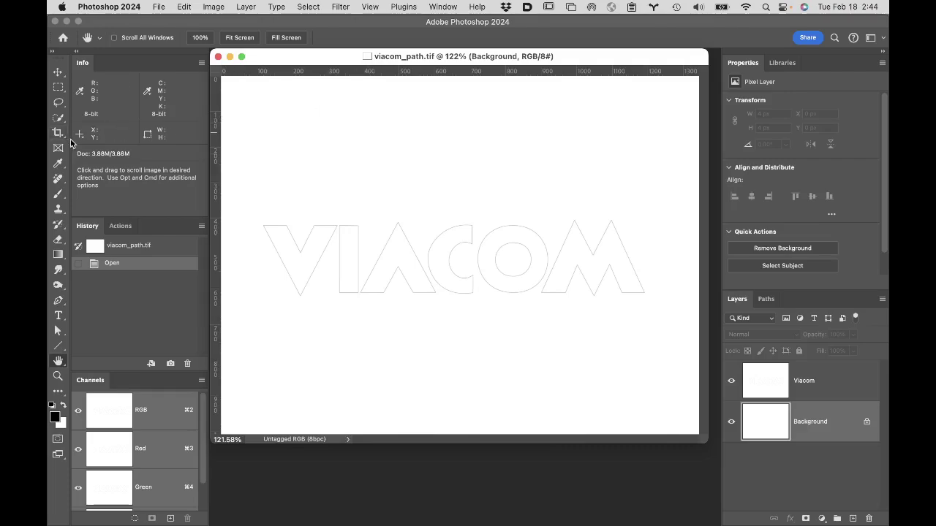
# - Activate the standard Pen tool in Path mode and move the viacom_path.tif window slightly lower
pyautogui.press('p')
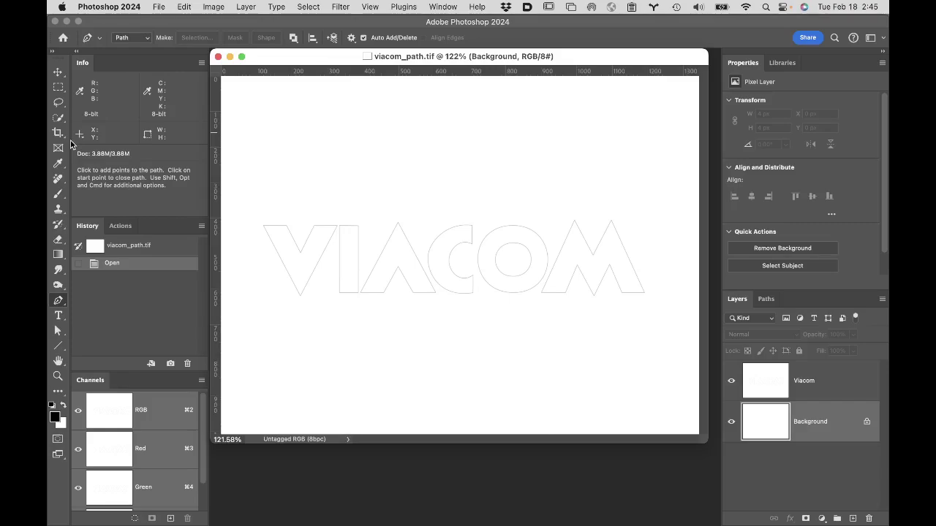
pyautogui.rightClick(64, 305)
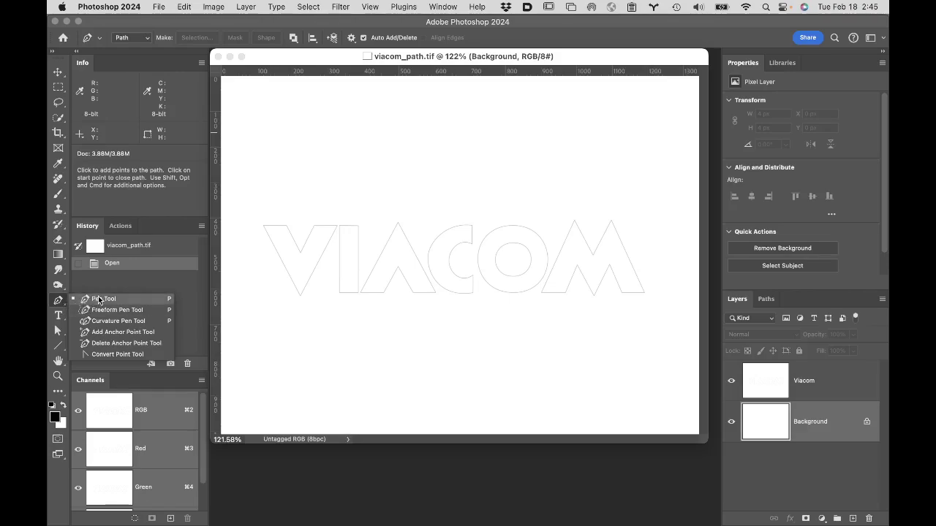
pyautogui.click(98, 299)
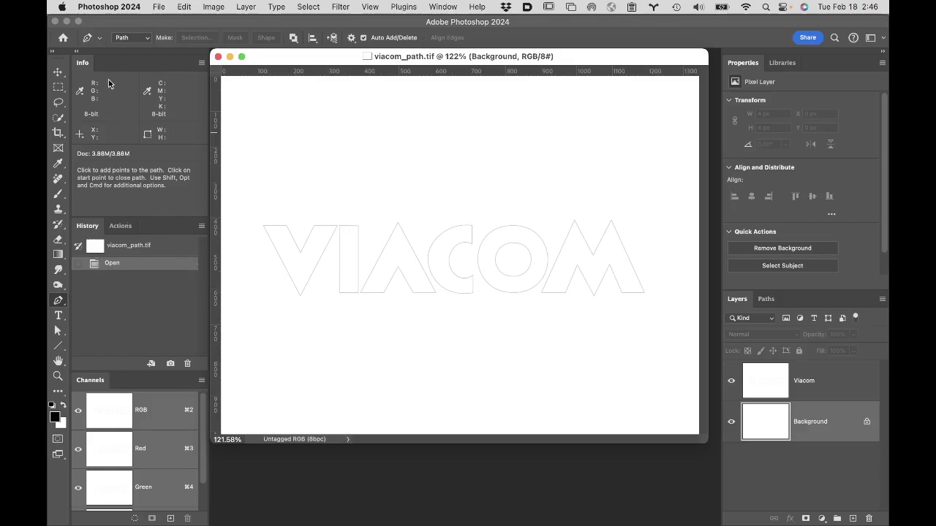
pyautogui.click(148, 39)
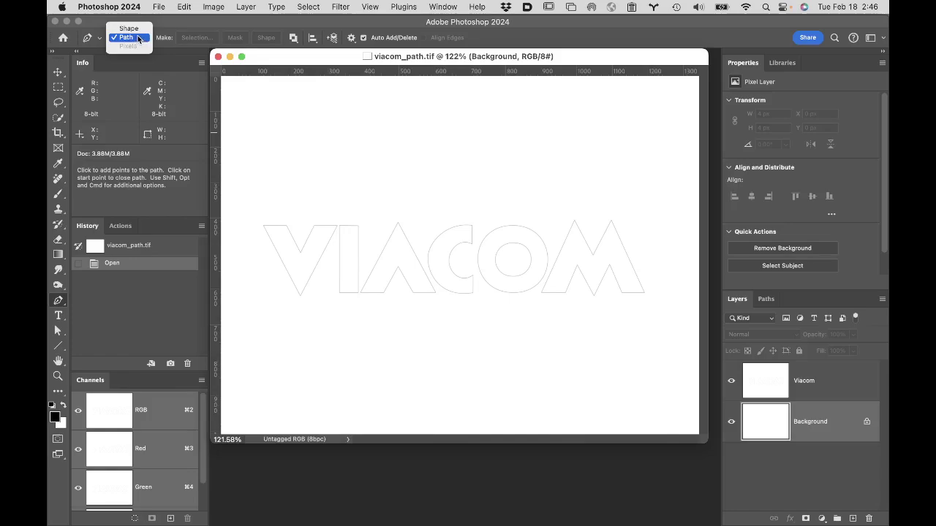
pyautogui.click(138, 38)
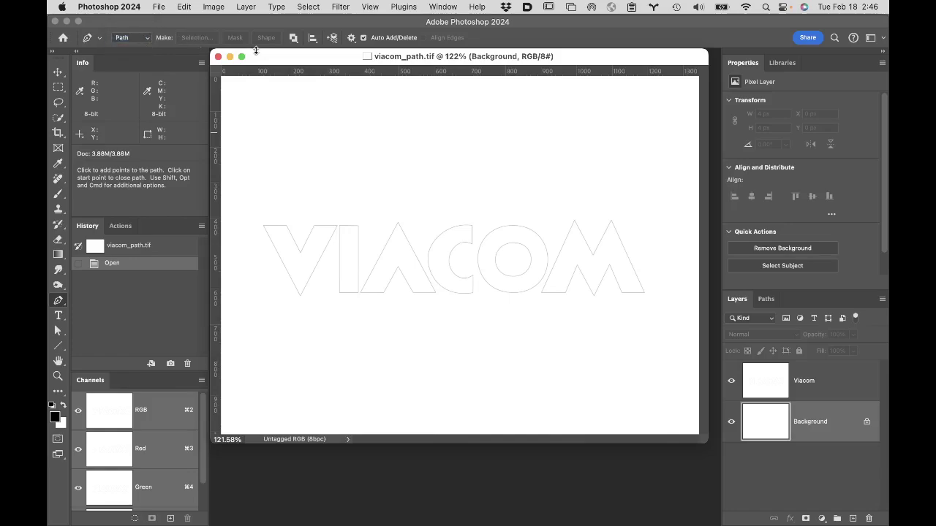
pyautogui.moveTo(267, 62); pyautogui.dragTo(271, 78)
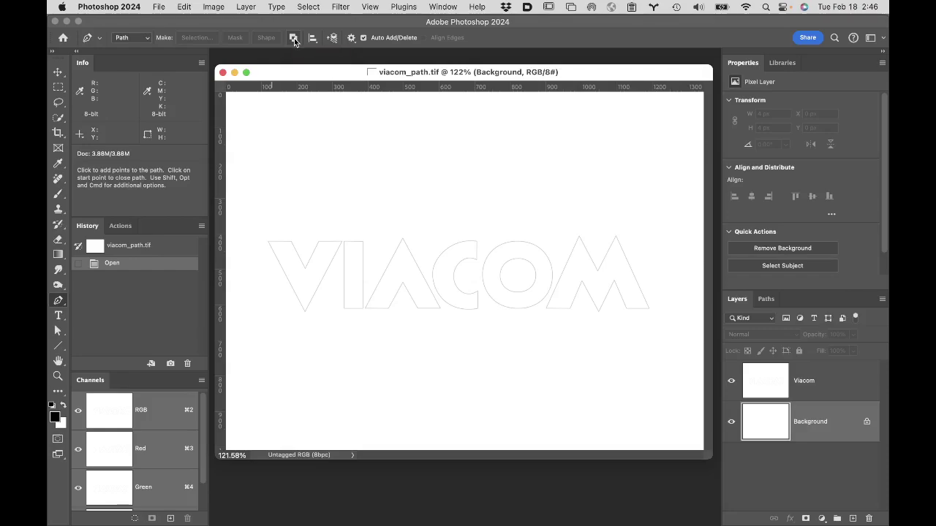
# - Review the Pen tool's path options, keeping Rubber Band enabled and the path colour at Default
pyautogui.click(352, 38)
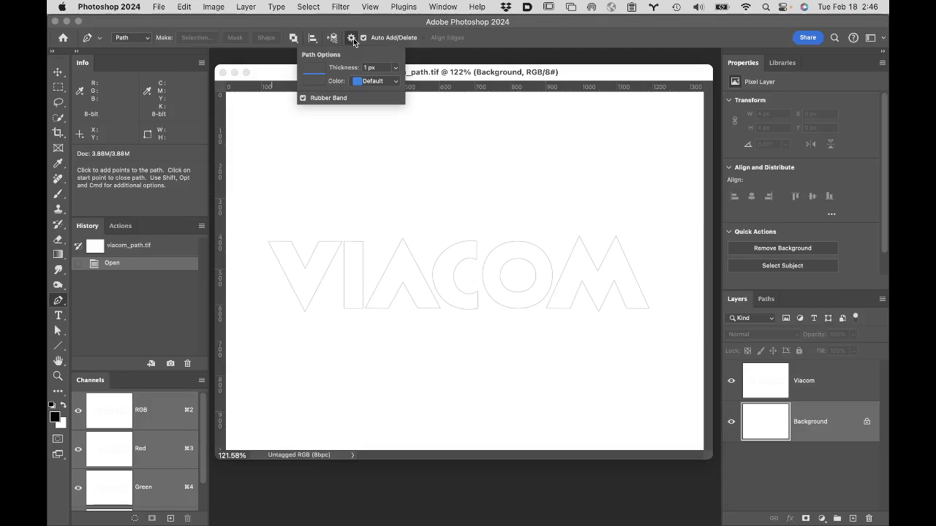
pyautogui.click(303, 98)
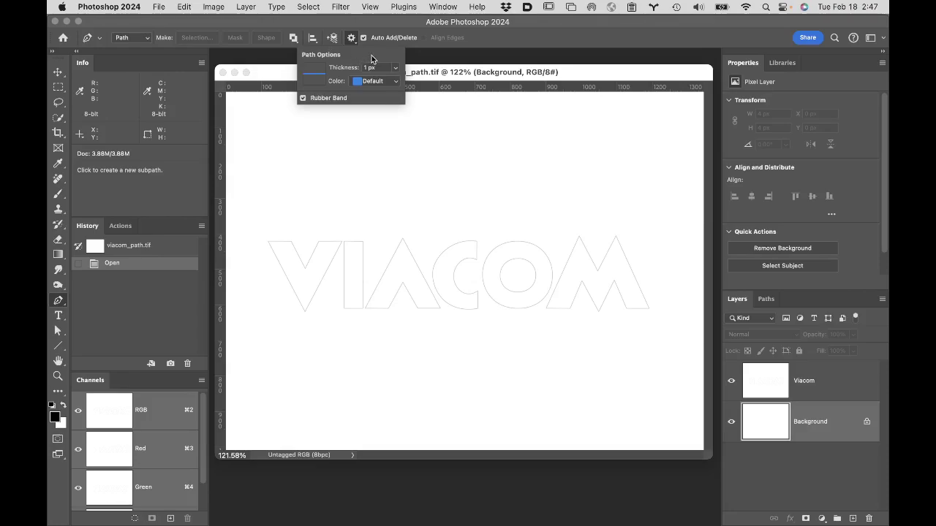
pyautogui.click(398, 85)
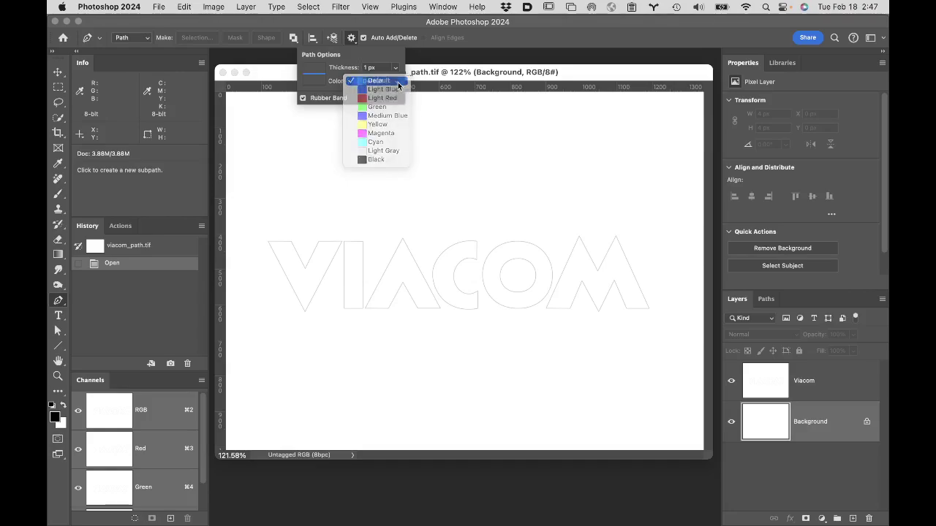
pyautogui.click(398, 82)
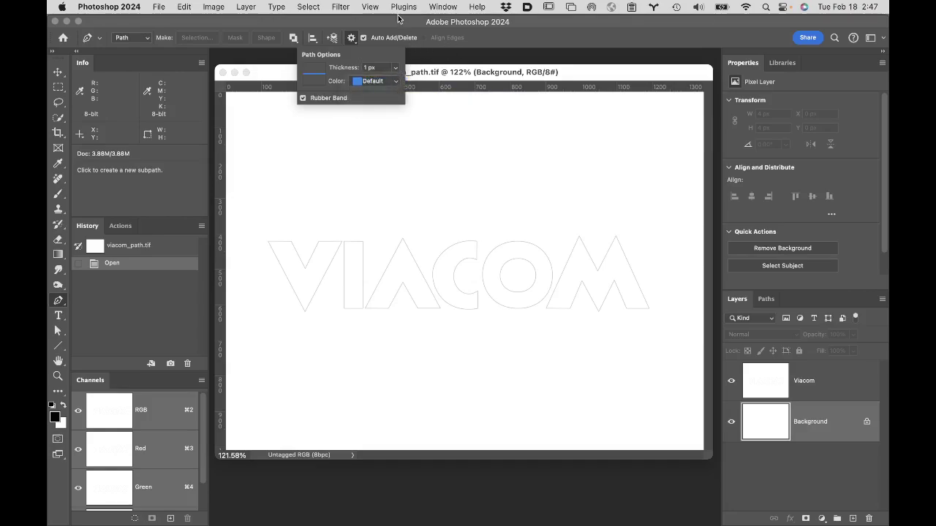
pyautogui.click(351, 37)
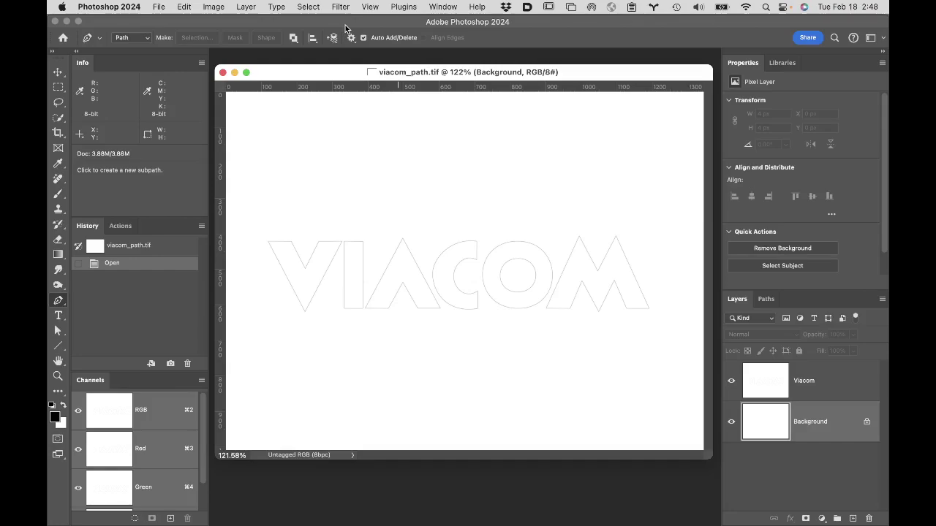
# - Switch to Chrome, close the DNG profiles search page, and open Session 4 Resources from the Canvas course modules
pyautogui.moveTo(248, 519)
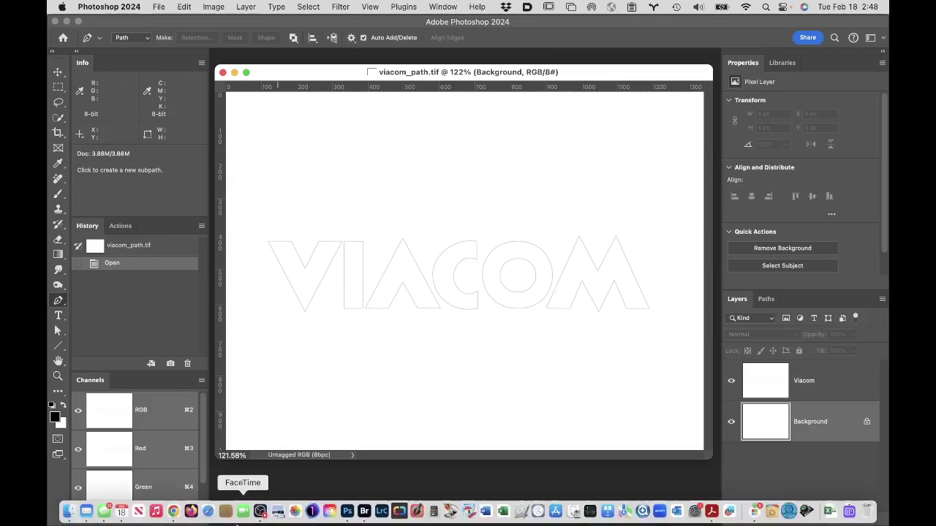
pyautogui.click(173, 512)
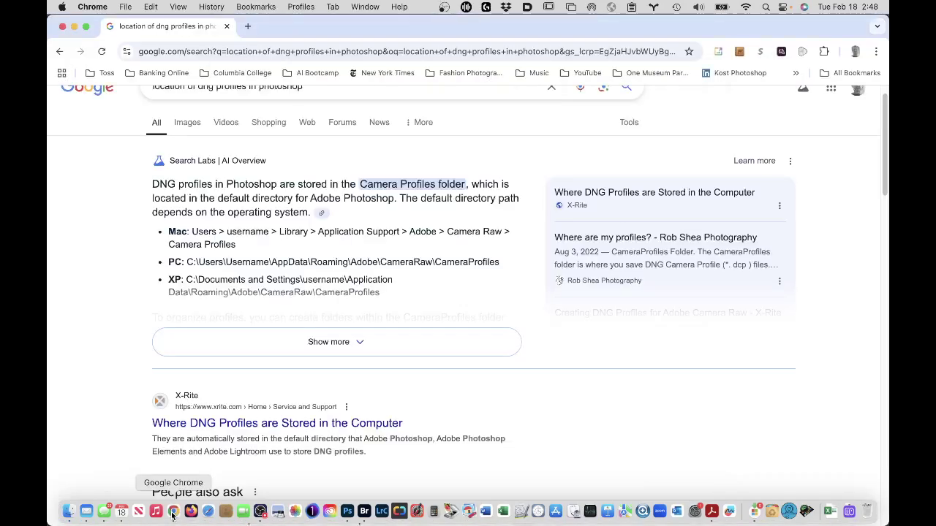
pyautogui.click(227, 26)
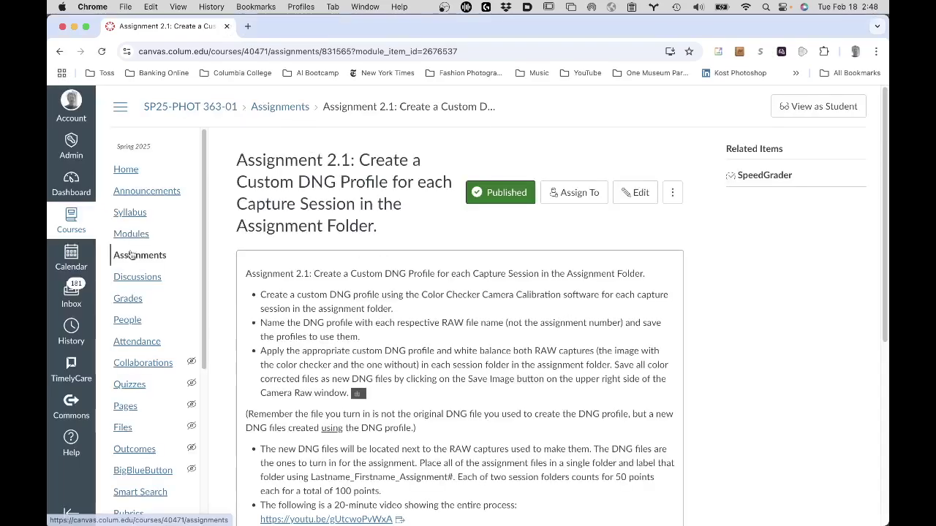
pyautogui.click(139, 235)
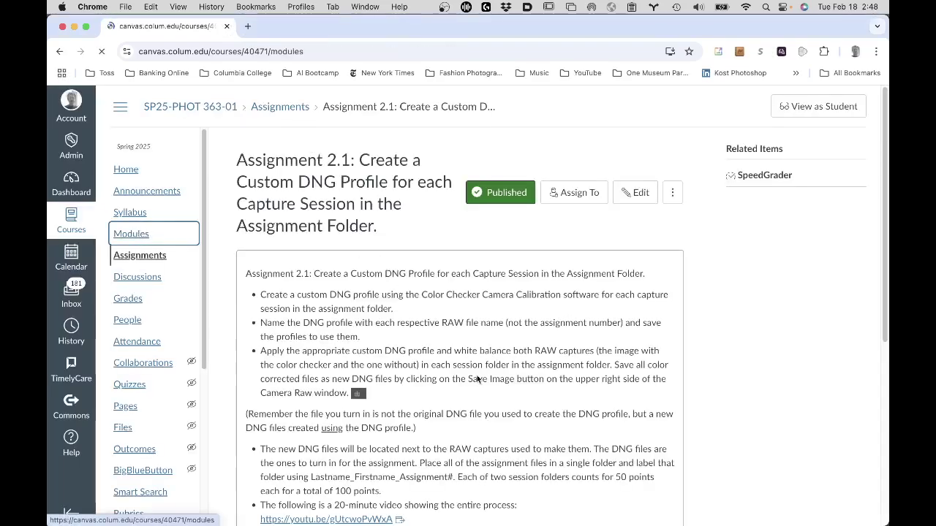
pyautogui.scroll(-15, 508, 433)
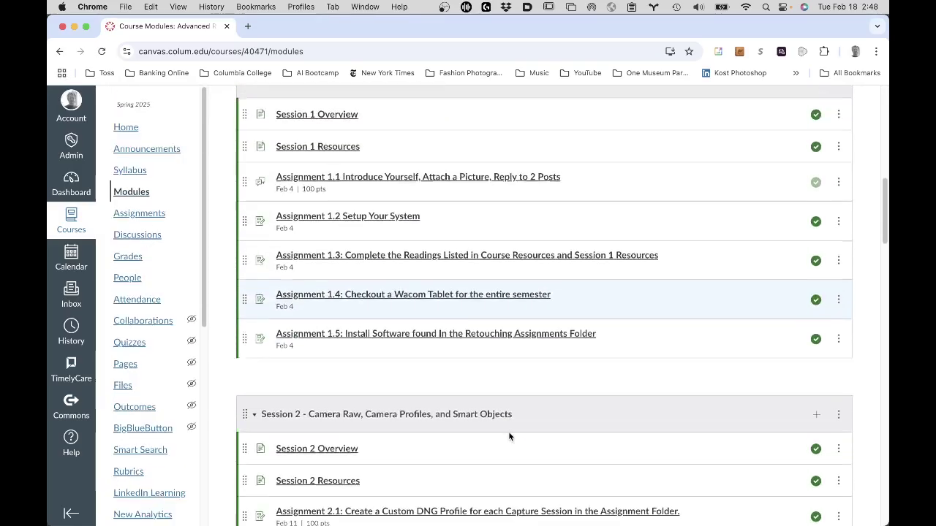
pyautogui.scroll(-10, 510, 437)
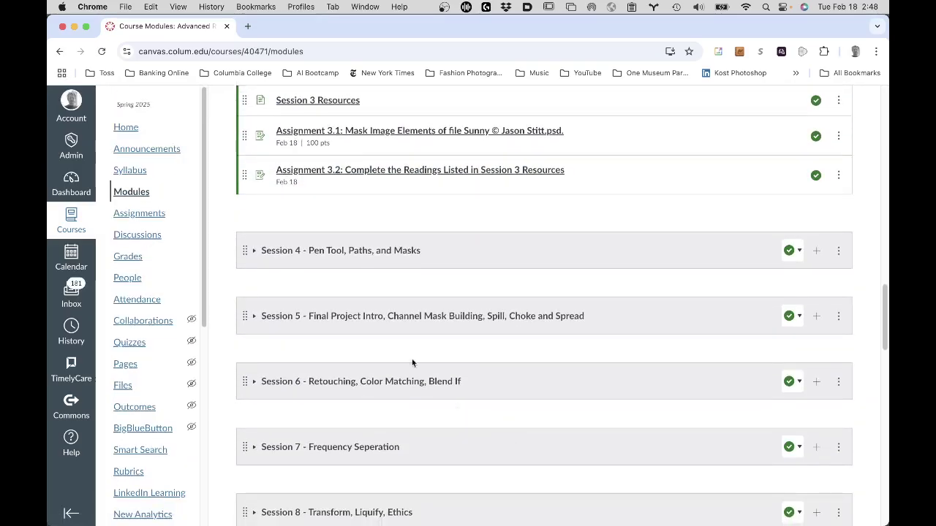
pyautogui.click(257, 251)
pyautogui.click(337, 317)
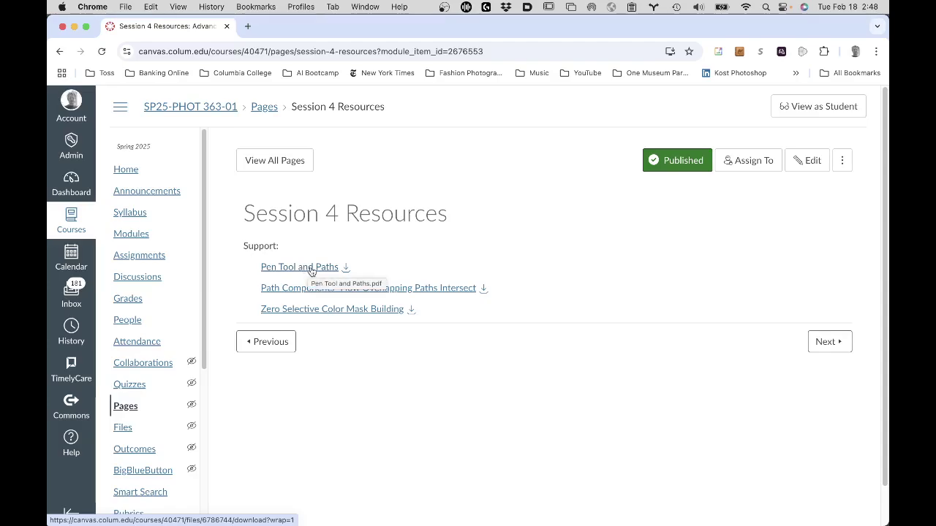
# - Preview the Pen Tool and Paths handout, read through its path-drawing instructions, and minimize the preview
pyautogui.click(310, 268)
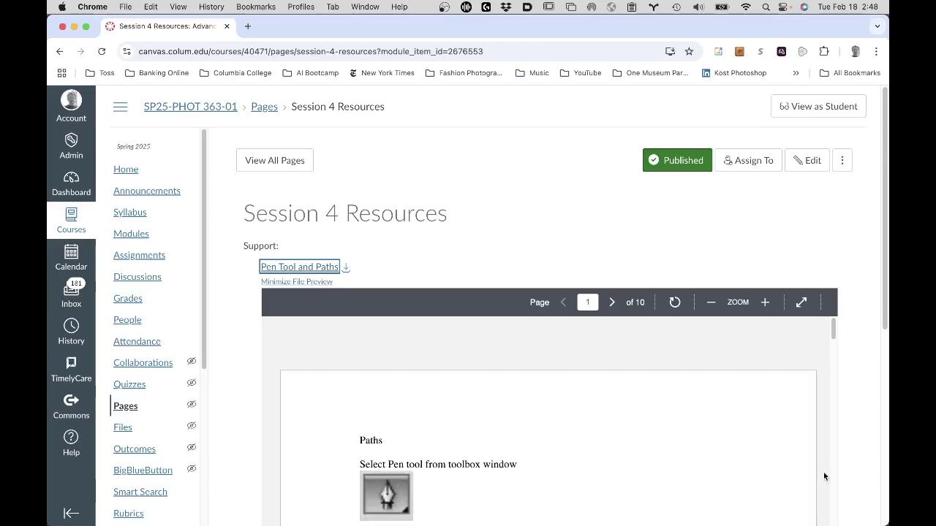
pyautogui.scroll(-2, 846, 471)
pyautogui.scroll(-6, 846, 472)
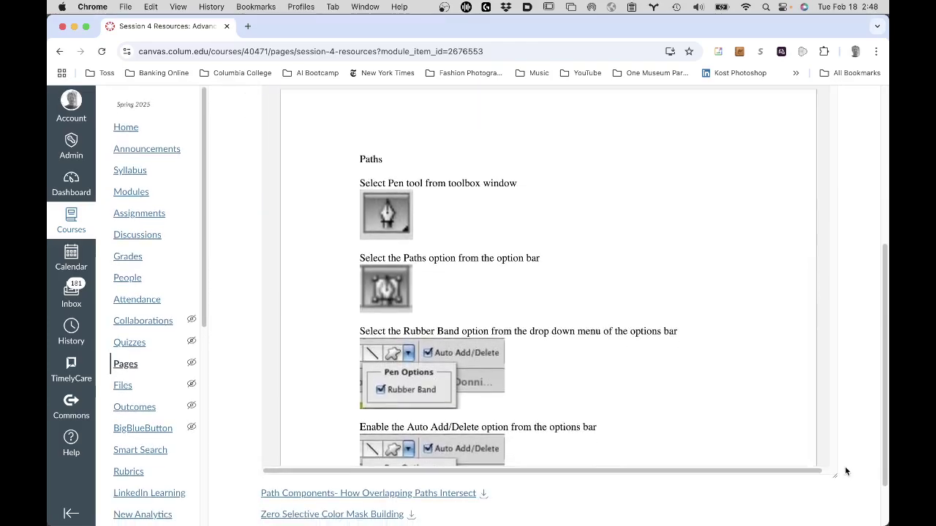
pyautogui.scroll(-4, 709, 382)
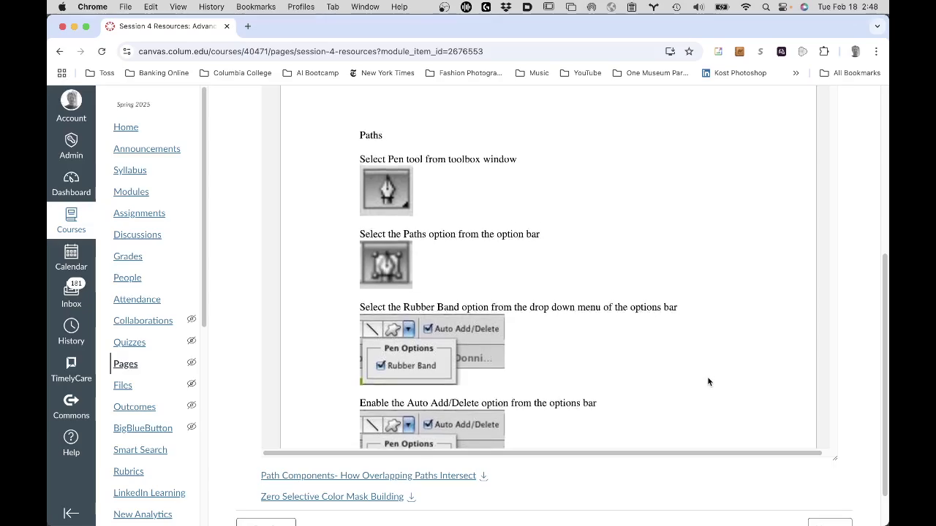
pyautogui.scroll(-5, 708, 382)
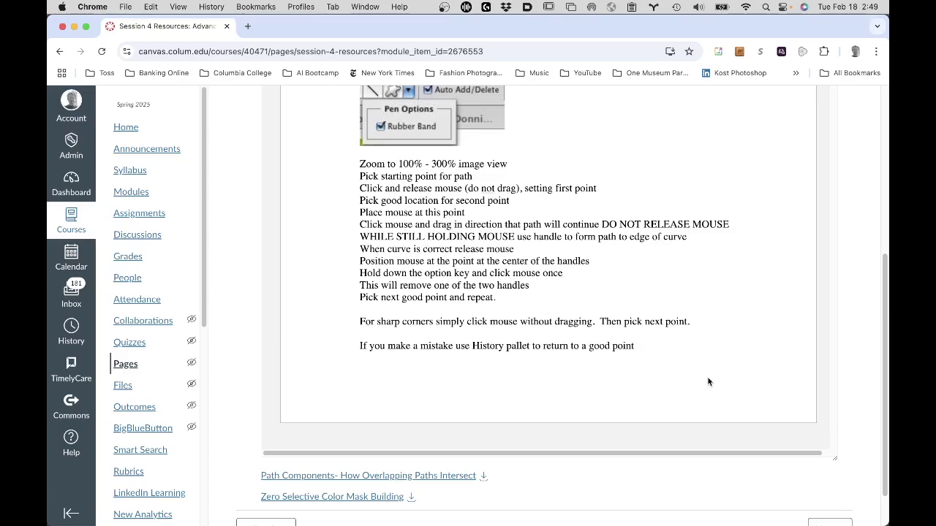
pyautogui.scroll(4, 689, 363)
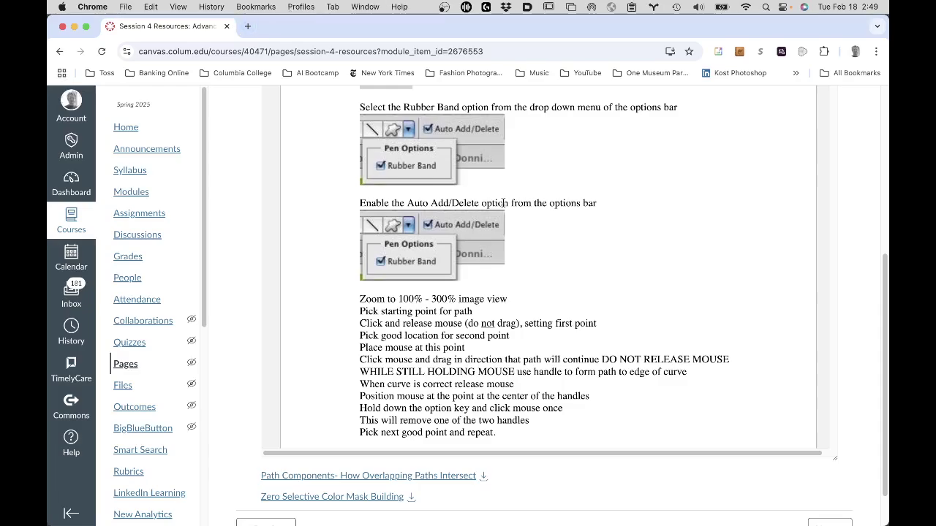
pyautogui.scroll(-5, 519, 346)
pyautogui.scroll(-2, 518, 346)
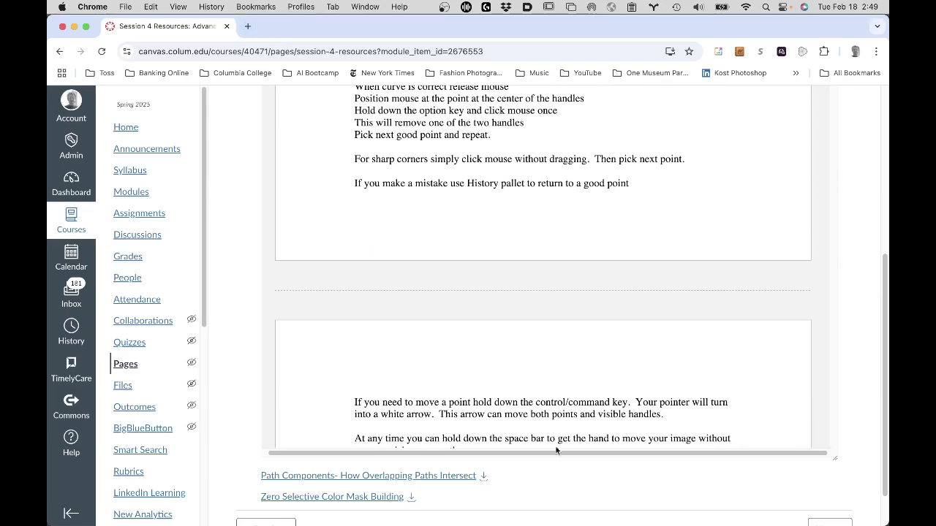
pyautogui.scroll(-2, 553, 497)
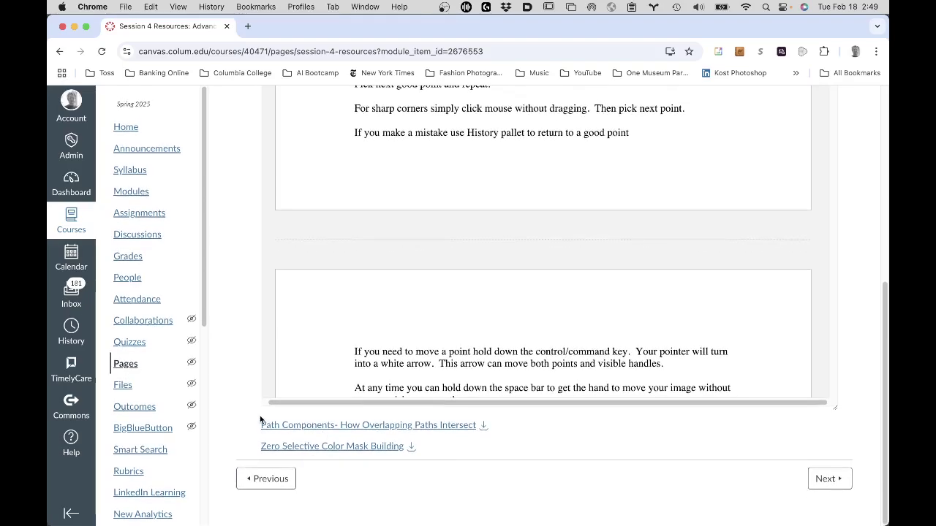
pyautogui.scroll(5, 446, 392)
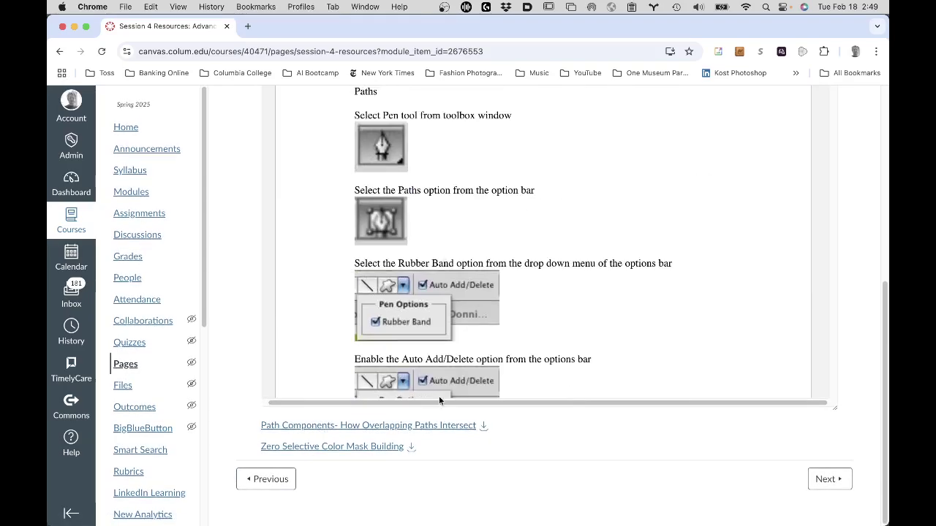
pyautogui.scroll(5, 446, 392)
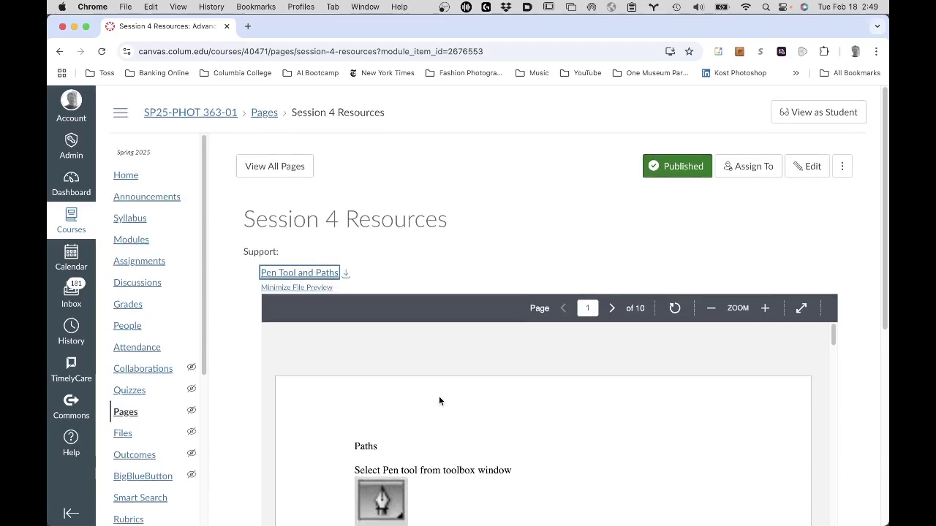
pyautogui.click(313, 283)
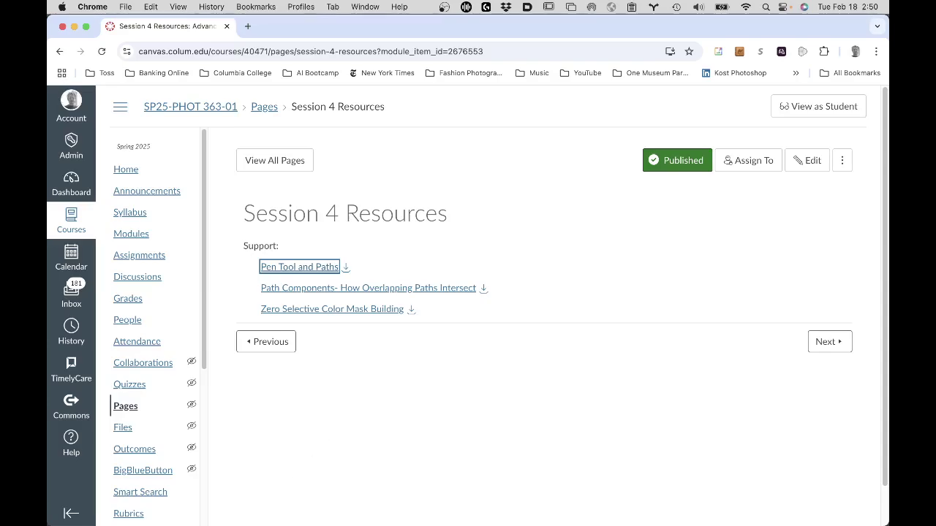
# - Switch to Photoshop, review the cursor preferences with Other Cursors on Precise, accept them, and return to the Pen tool
pyautogui.moveTo(202, 514)
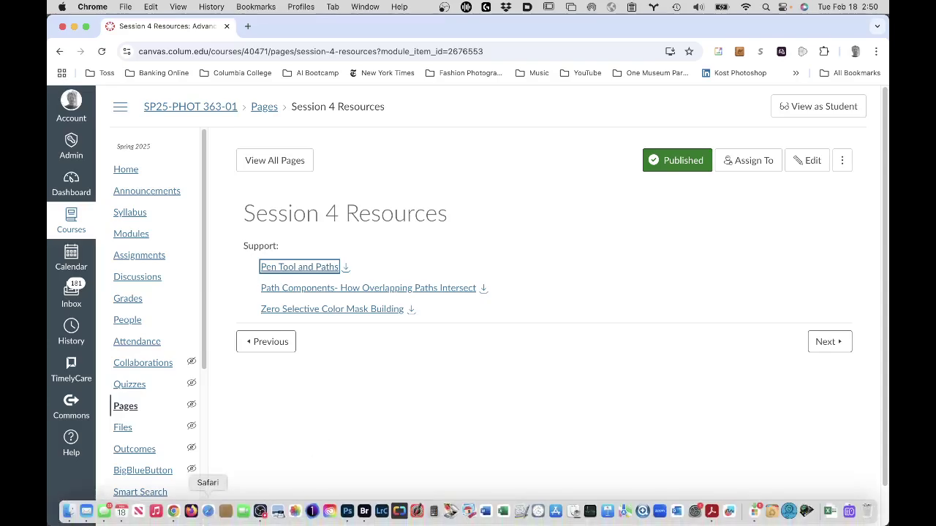
pyautogui.click(347, 511)
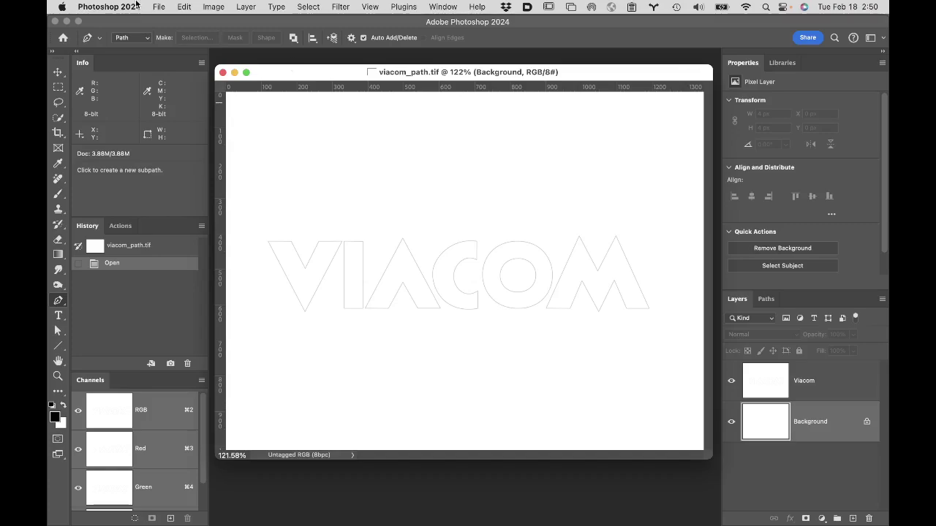
pyautogui.click(111, 6)
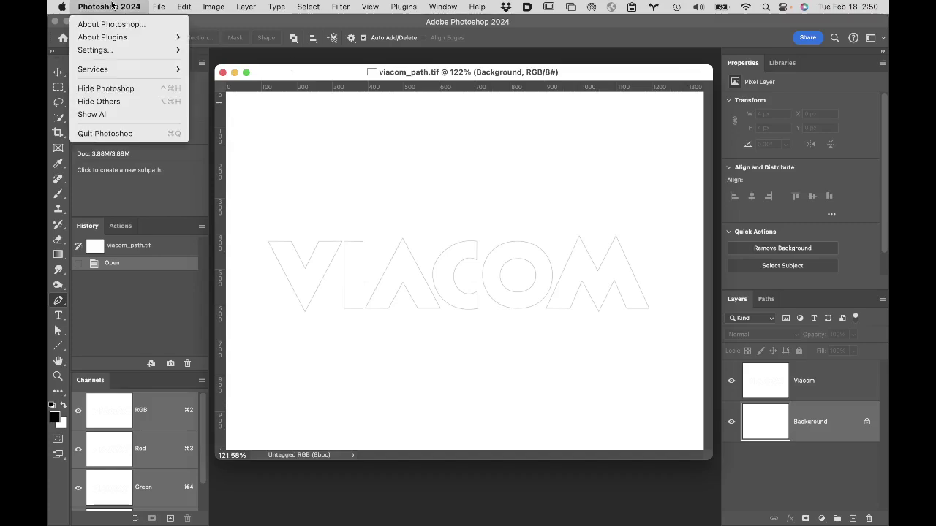
pyautogui.moveTo(116, 51)
pyautogui.moveTo(165, 6)
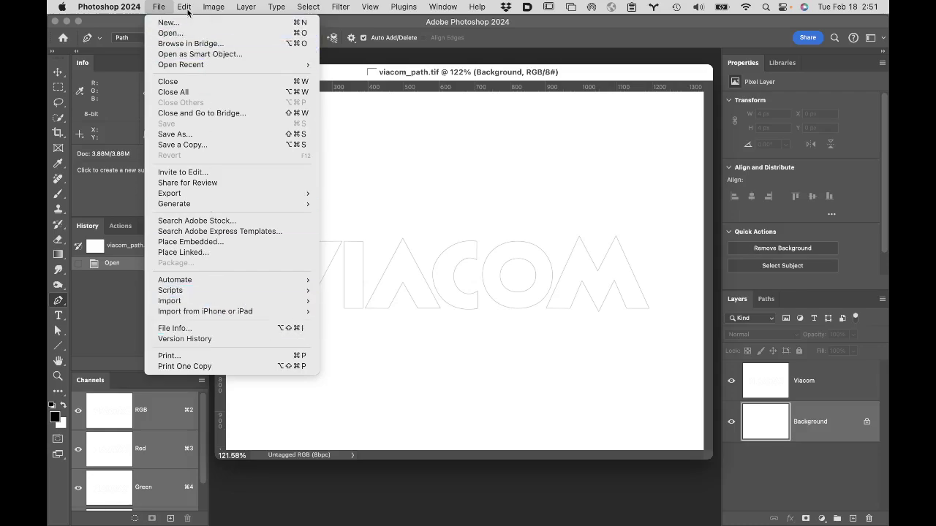
pyautogui.moveTo(108, 7)
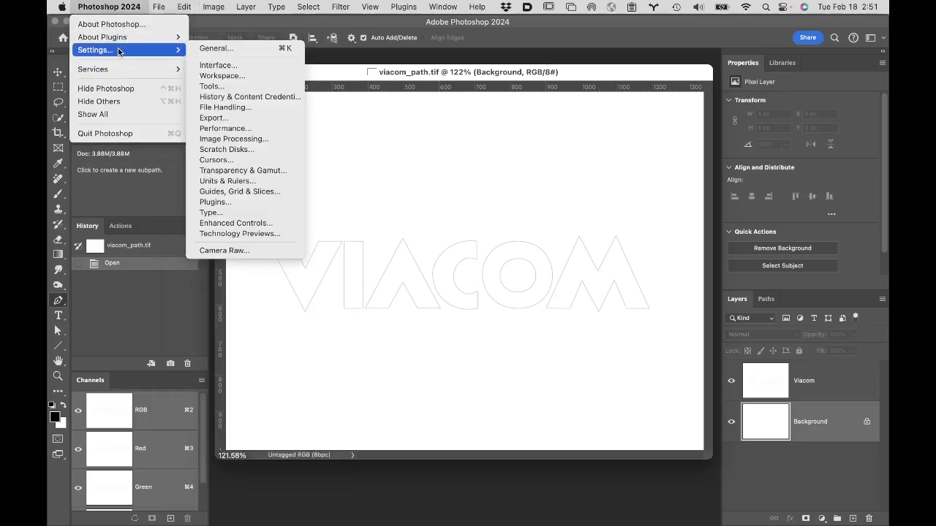
pyautogui.click(232, 162)
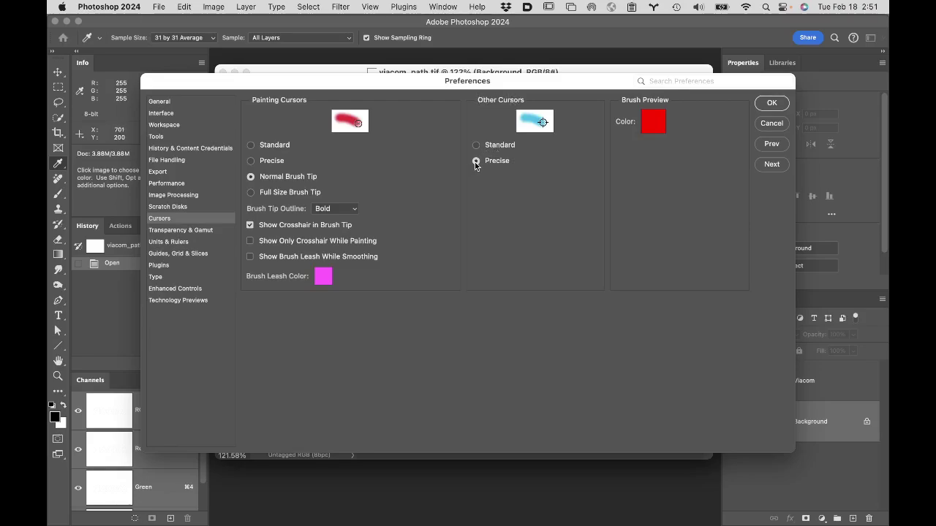
pyautogui.click(775, 104)
pyautogui.press('p')
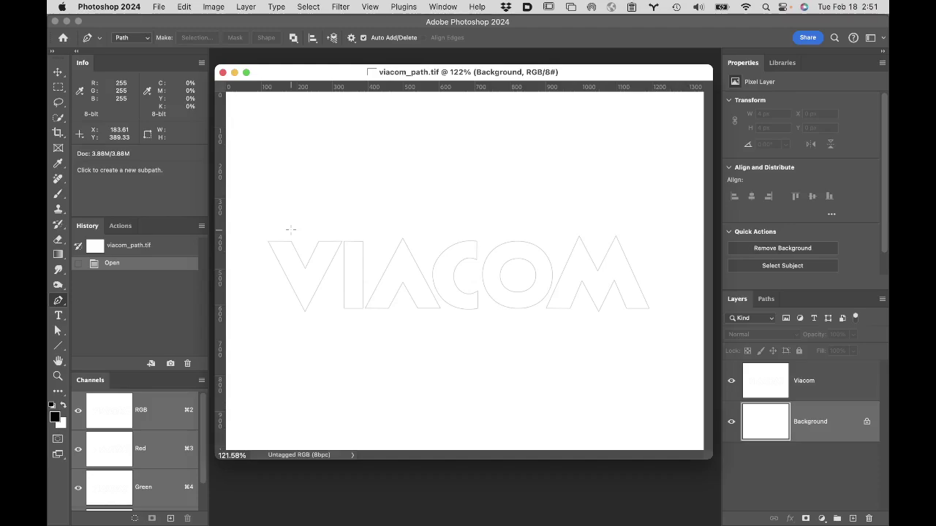
# - Start a new path with the Pen tool by placing its first anchor point on the V's upper-left corner
pyautogui.press('super+space')
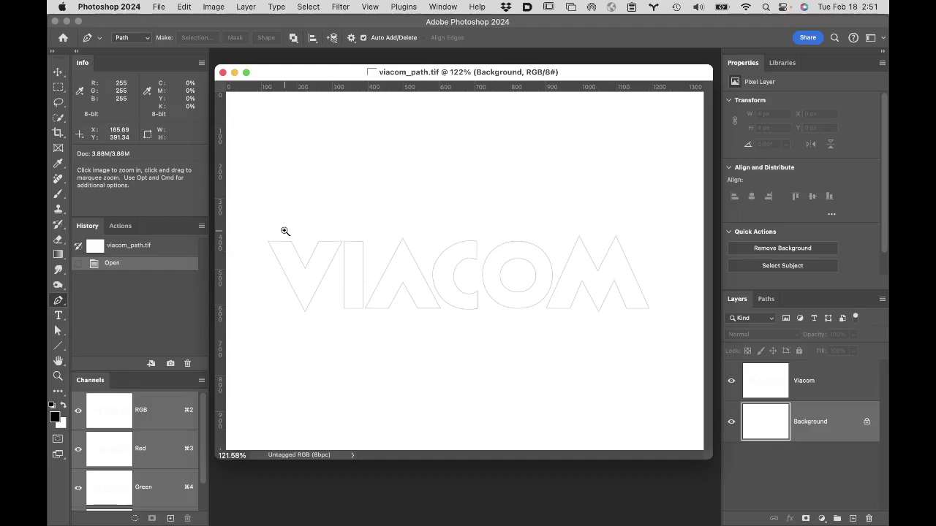
pyautogui.click(286, 250)
pyautogui.click(335, 272)
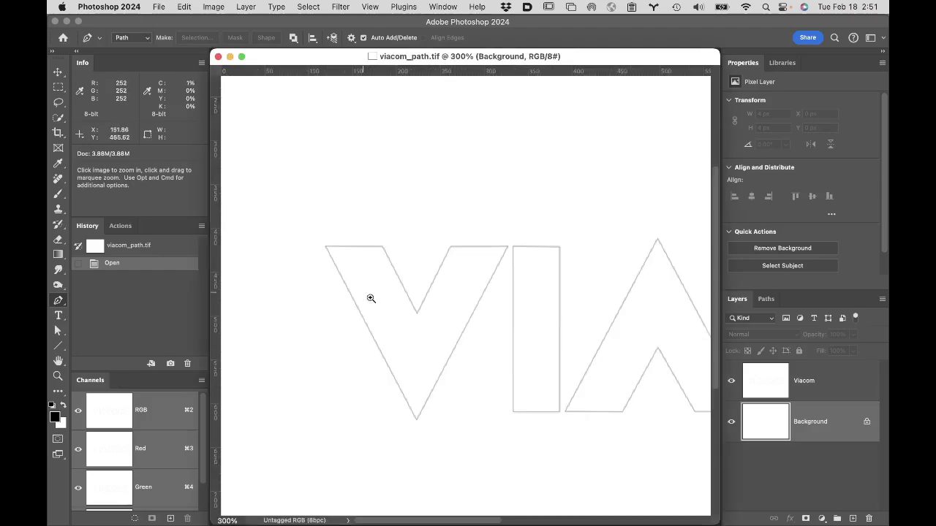
pyautogui.click(394, 318)
pyautogui.click(468, 342)
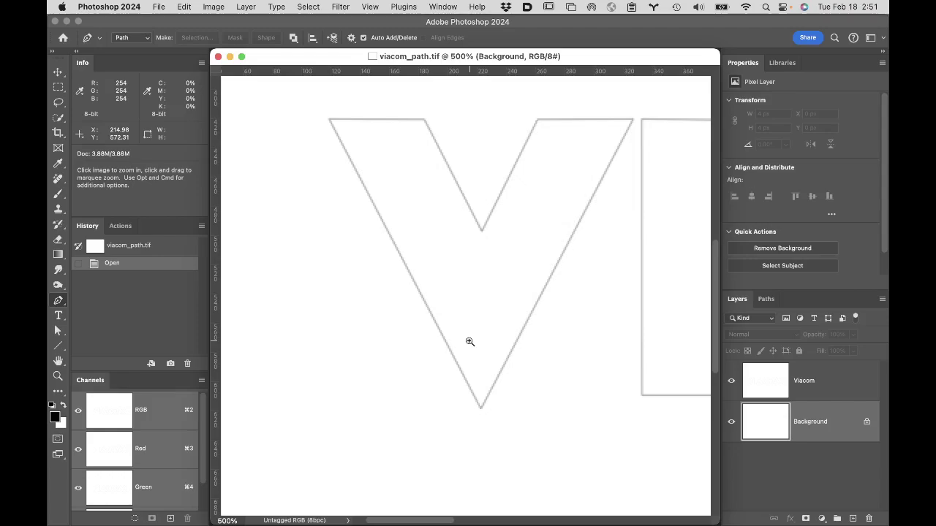
pyautogui.press('space')
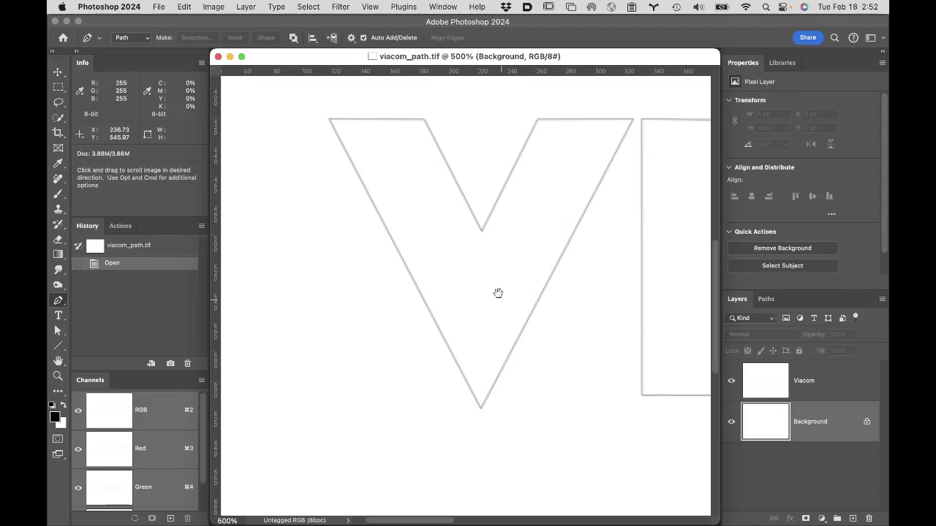
pyautogui.moveTo(497, 293); pyautogui.dragTo(474, 341)
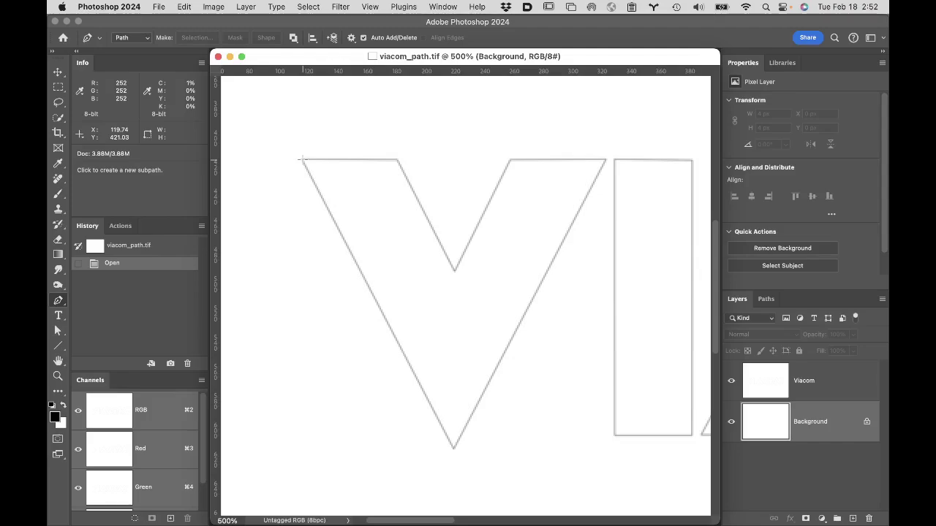
pyautogui.click(302, 159)
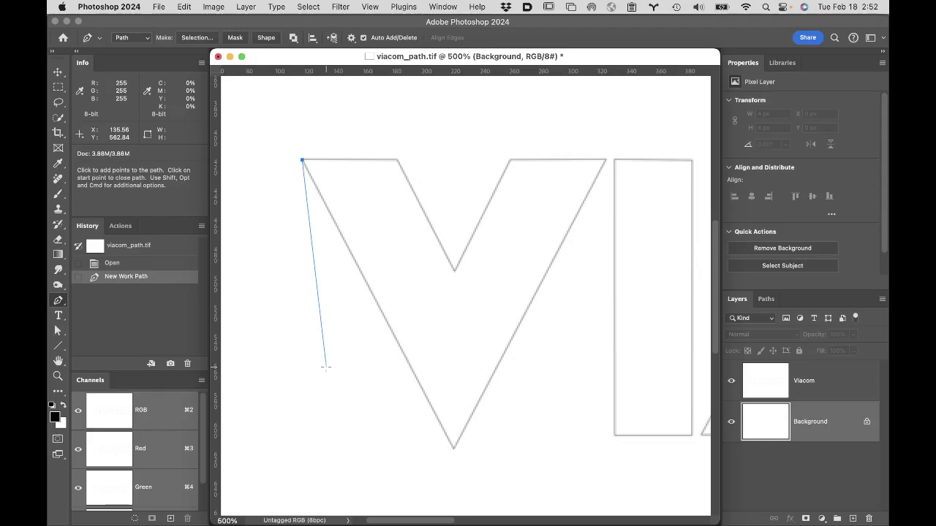
# - Review the Pen tool's path options by toggling Rubber Band off and back on, leaving it enabled
pyautogui.click(351, 37)
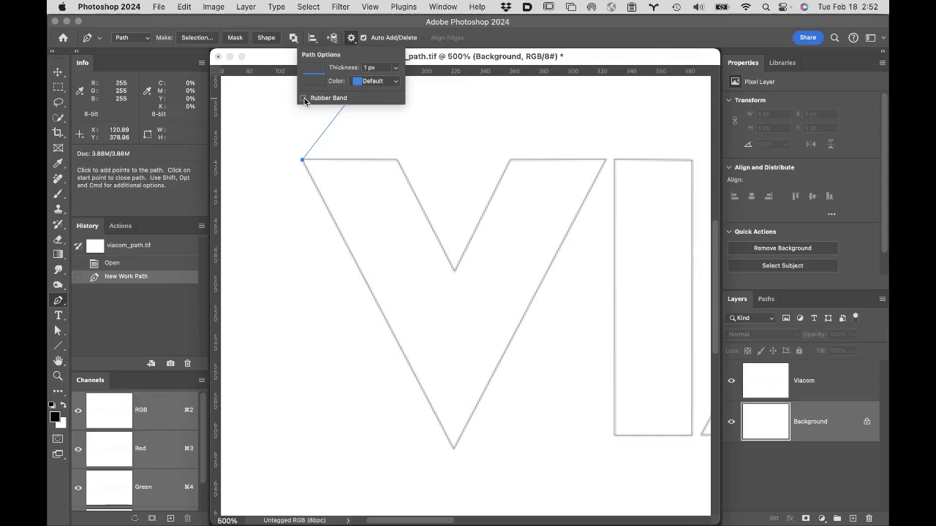
pyautogui.click(304, 98)
pyautogui.click(303, 98)
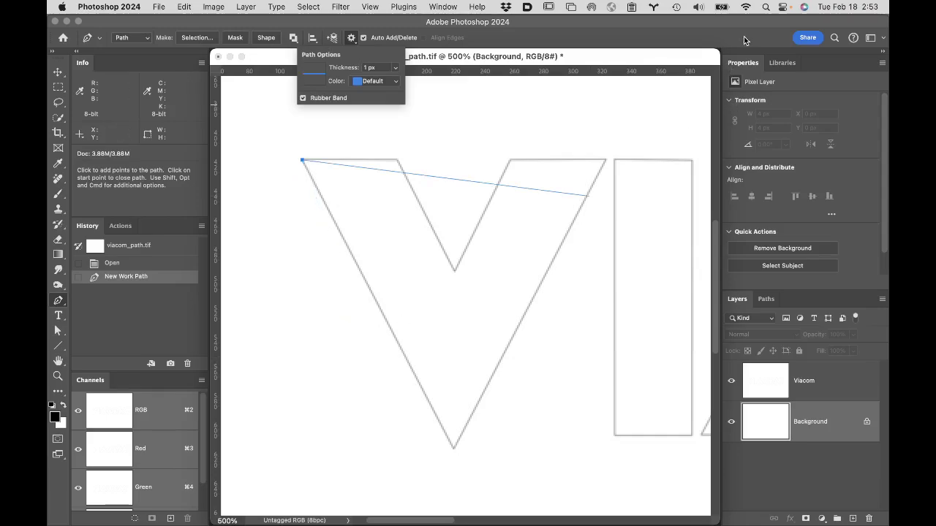
pyautogui.click(695, 28)
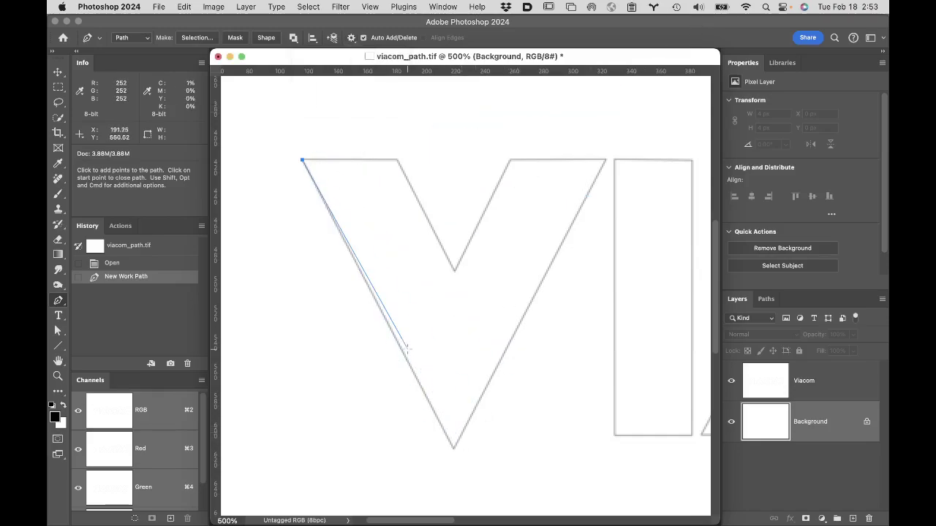
# - Trace the V's remaining corners with straight segments, starting from its bottom tip, and close the path at the first anchor point
pyautogui.click(453, 447)
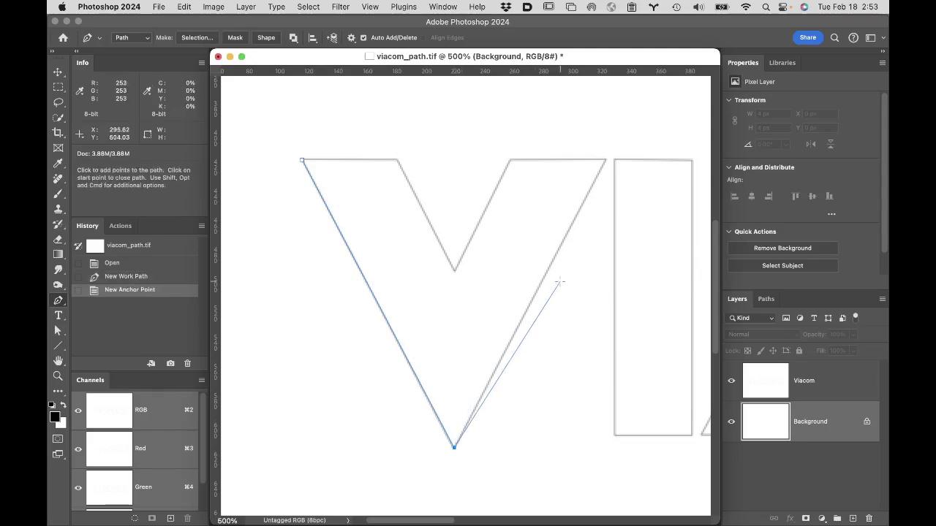
pyautogui.click(606, 159)
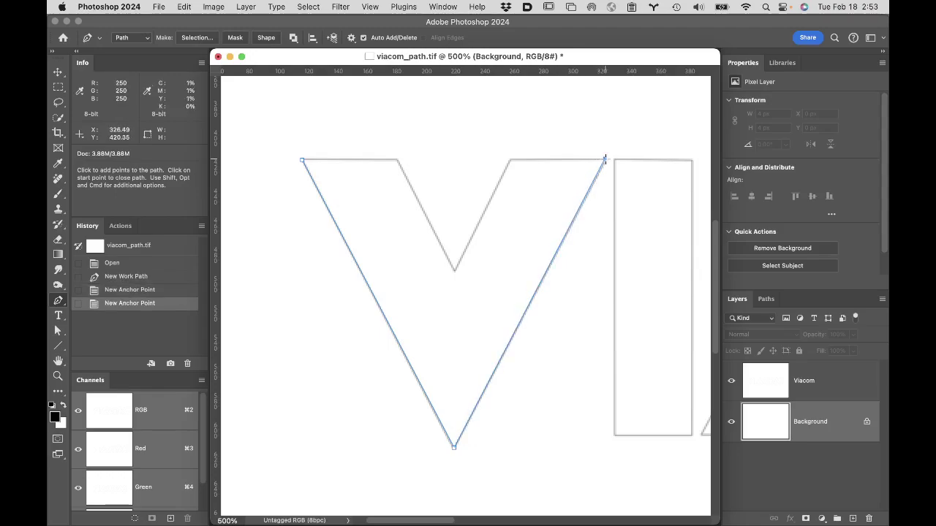
pyautogui.click(510, 159)
pyautogui.click(510, 158)
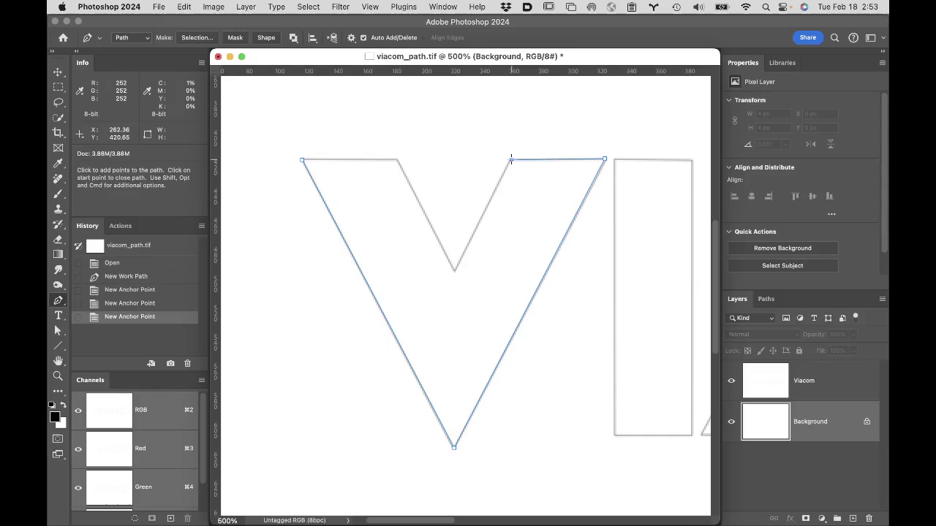
pyautogui.click(455, 268)
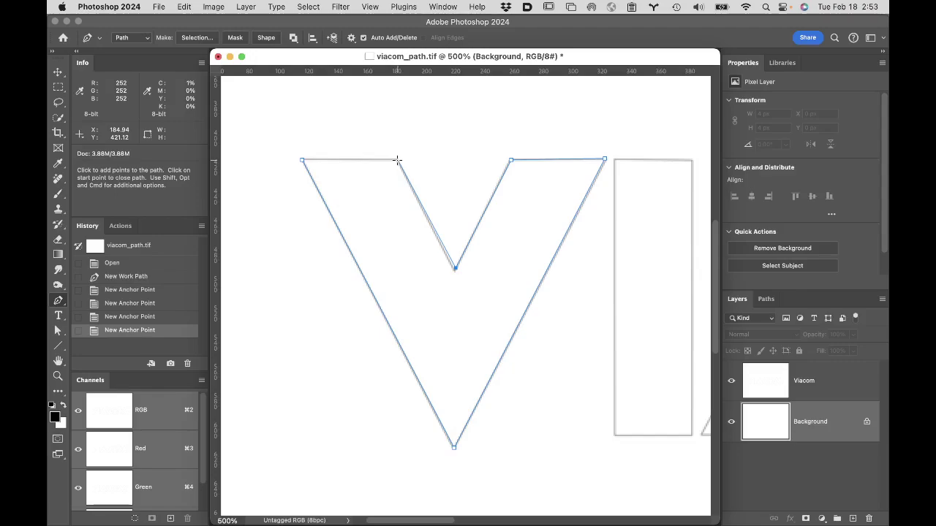
pyautogui.click(397, 159)
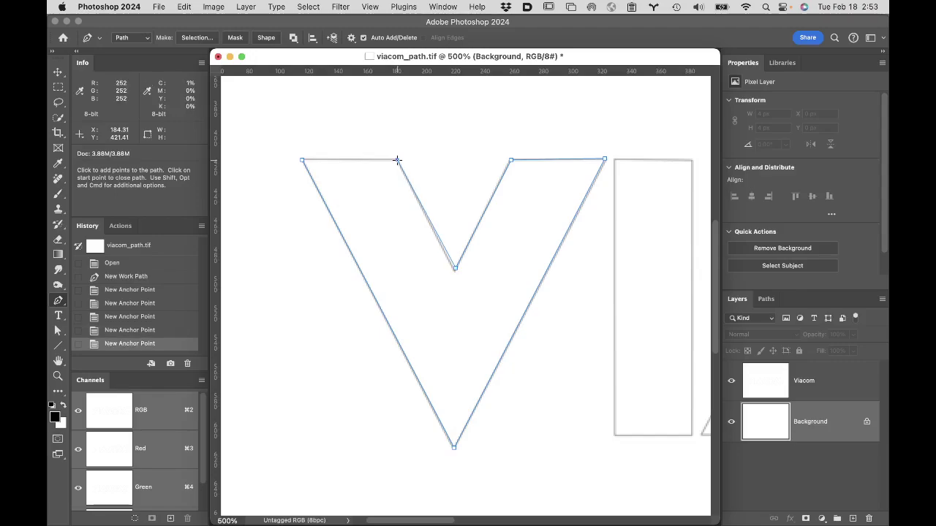
pyautogui.click(304, 160)
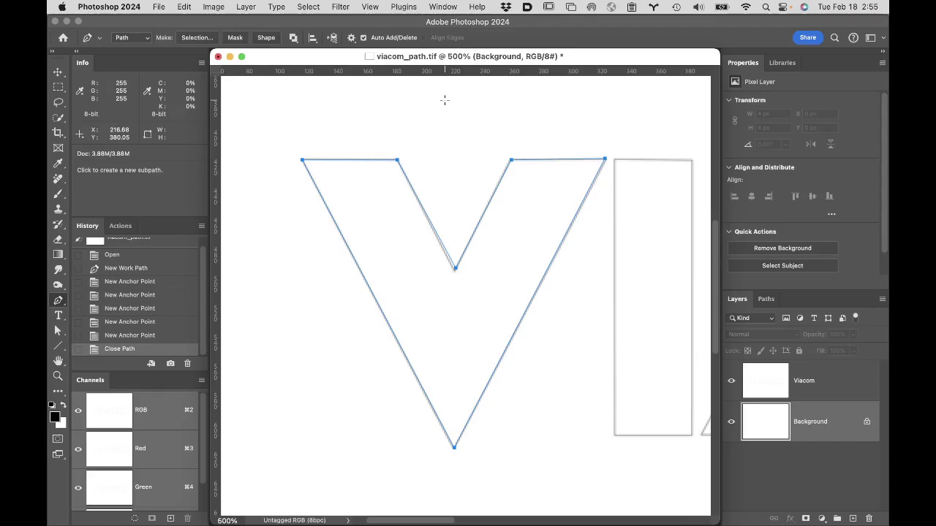
# - Show the document's paths and review the path thumbnail size options, accepting the largest size
pyautogui.click(766, 300)
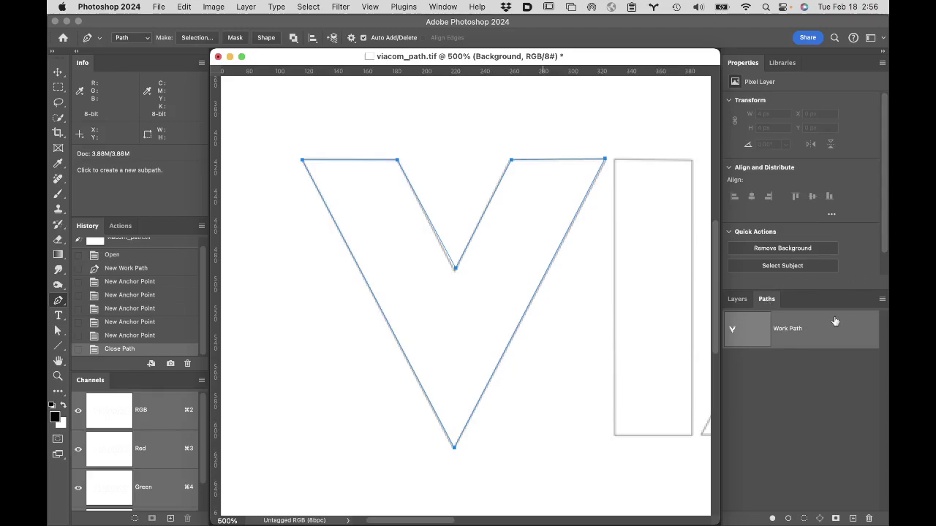
pyautogui.click(883, 300)
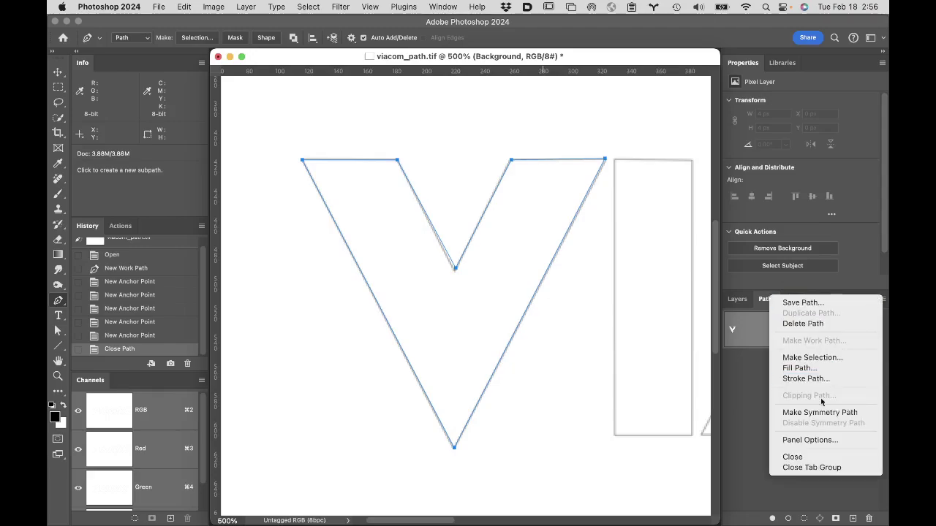
pyautogui.click(817, 439)
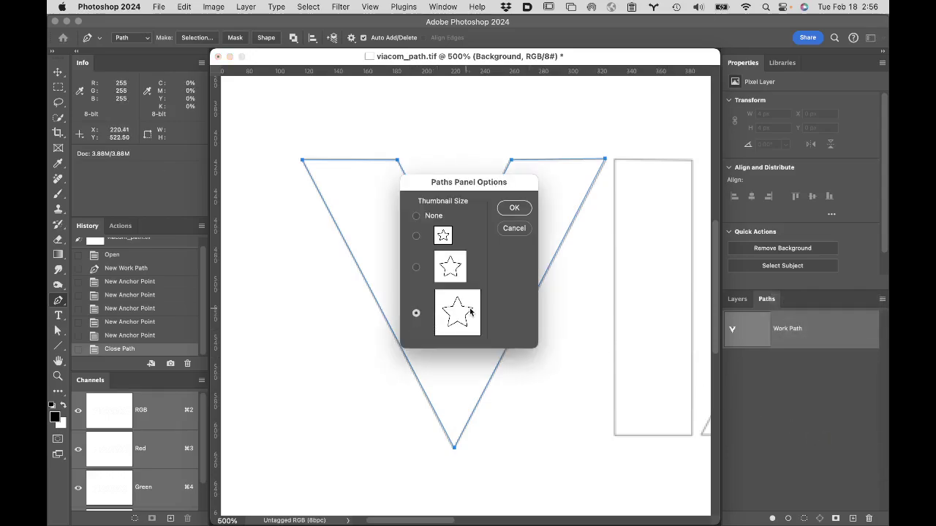
pyautogui.click(517, 208)
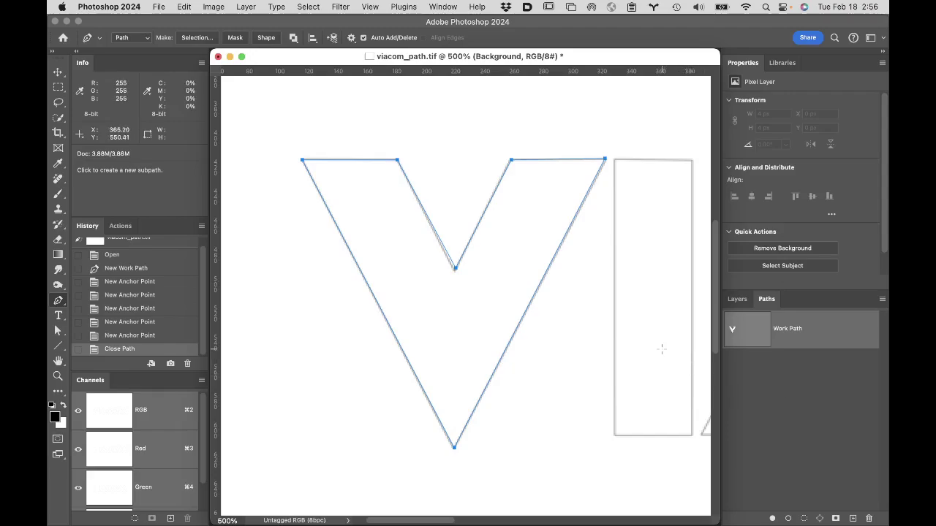
# - Trace the four corners of the letter I as a second closed component of the work path
pyautogui.press('space')
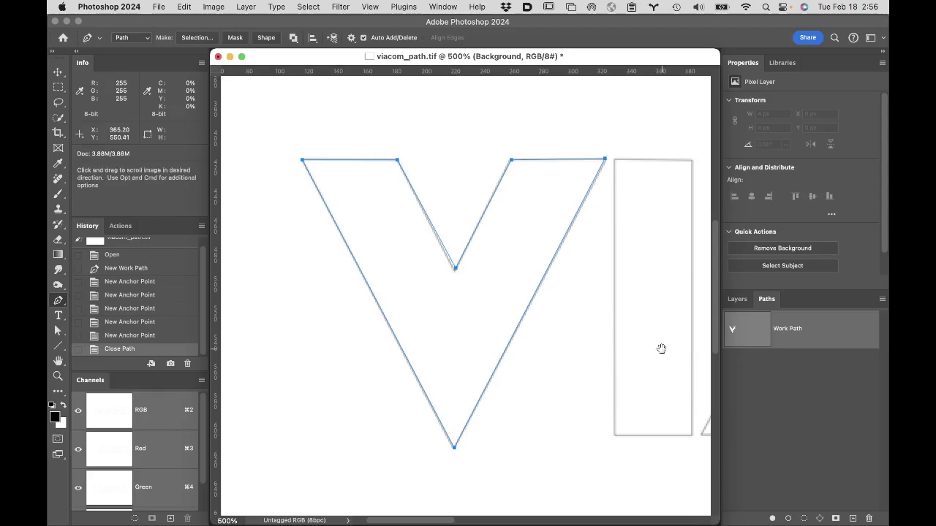
pyautogui.moveTo(661, 348); pyautogui.dragTo(476, 359)
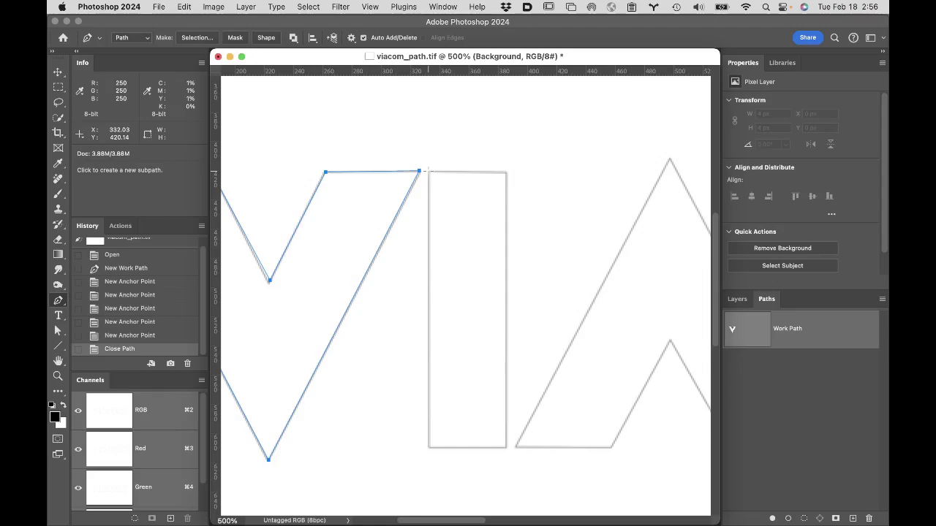
pyautogui.click(428, 171)
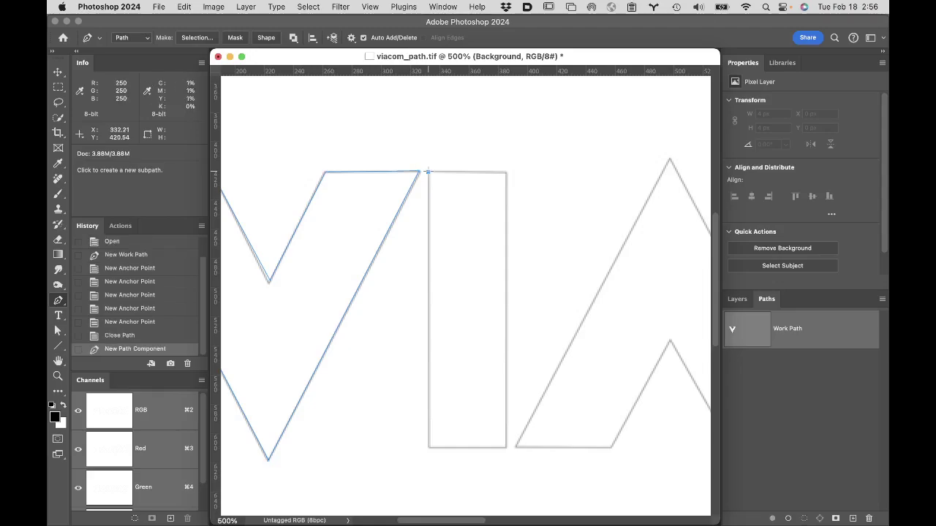
pyautogui.click(427, 446)
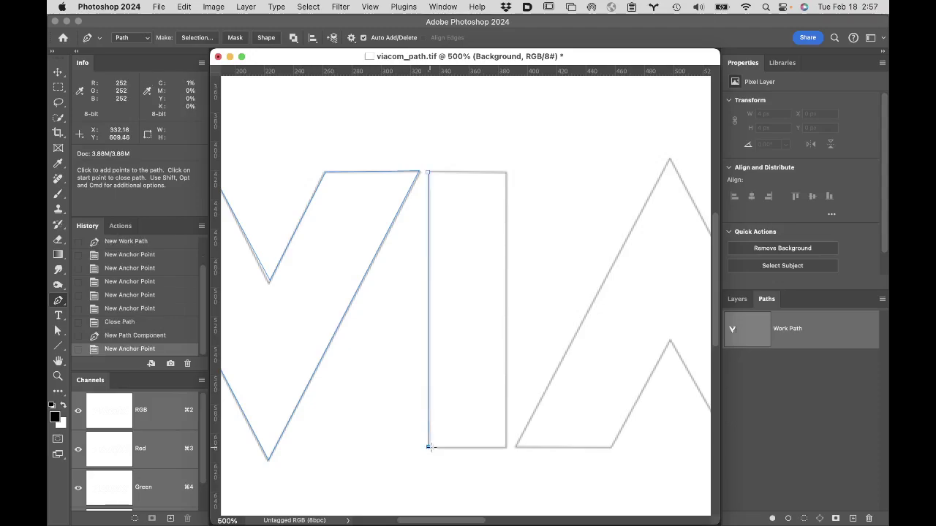
pyautogui.click(507, 447)
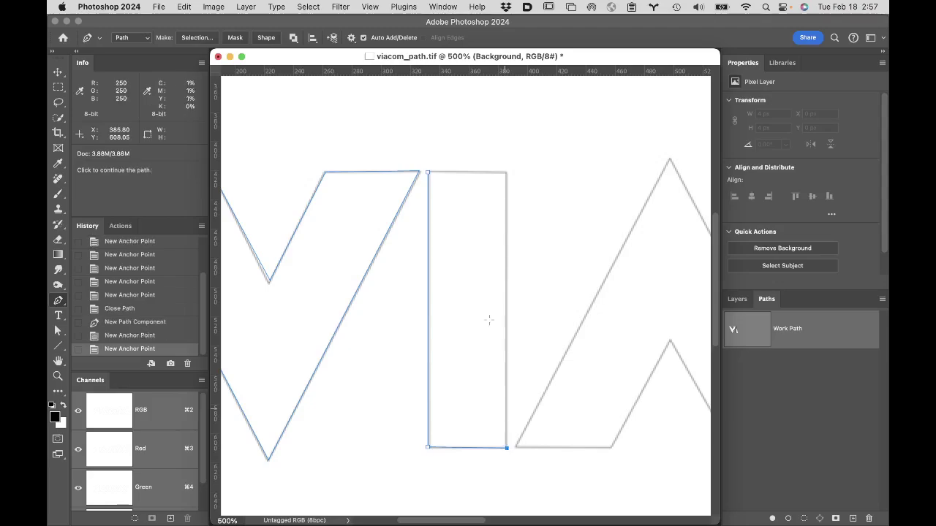
pyautogui.click(506, 172)
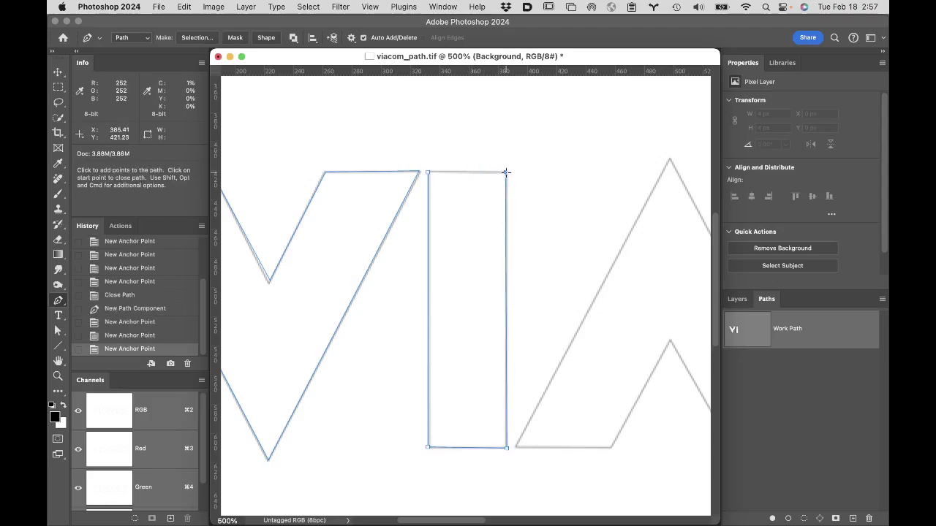
pyautogui.click(430, 173)
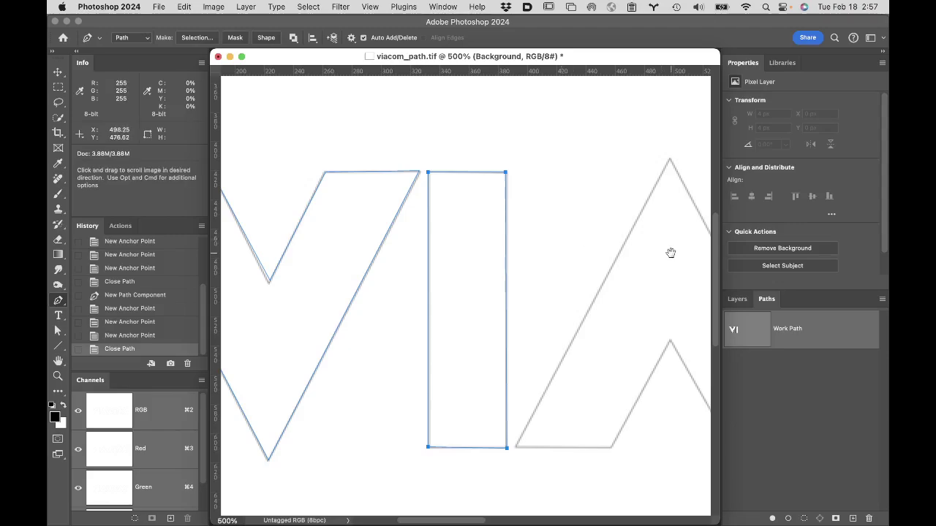
# - Deselect the work path, start a new path at the A's lower-left corner, and undo that first anchor point
pyautogui.moveTo(670, 253); pyautogui.dragTo(463, 241)
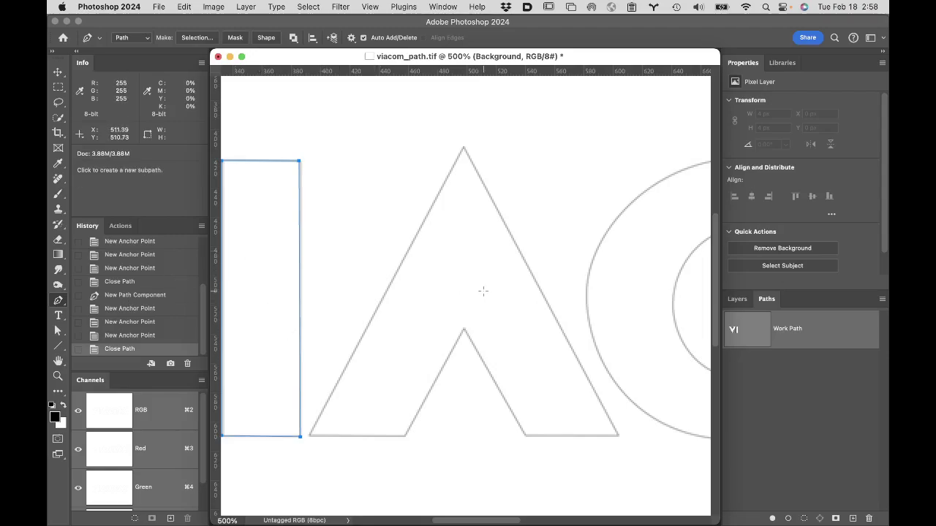
pyautogui.click(822, 393)
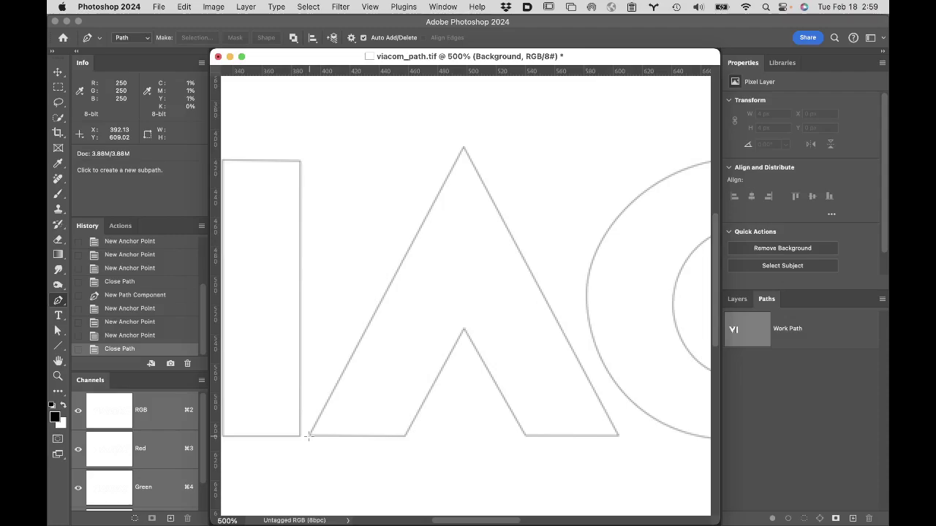
pyautogui.click(308, 436)
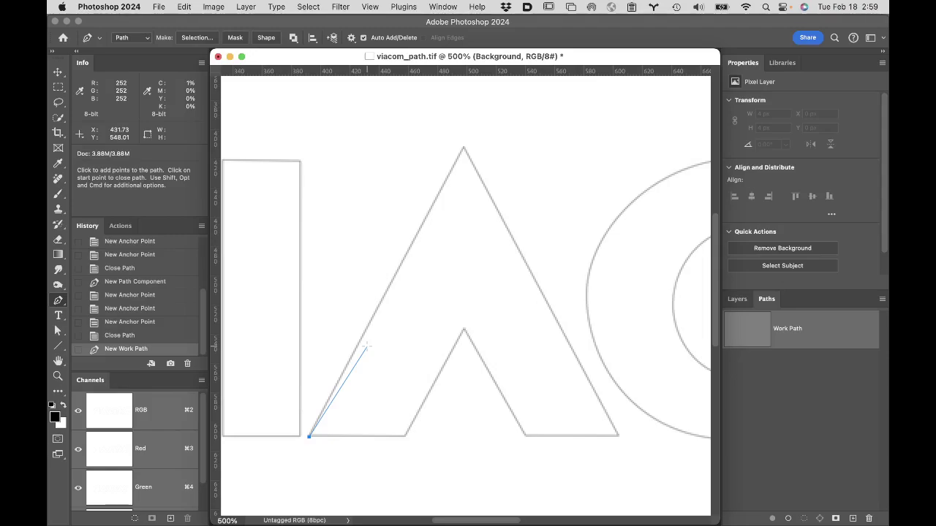
pyautogui.press('super')
pyautogui.press('super+z')
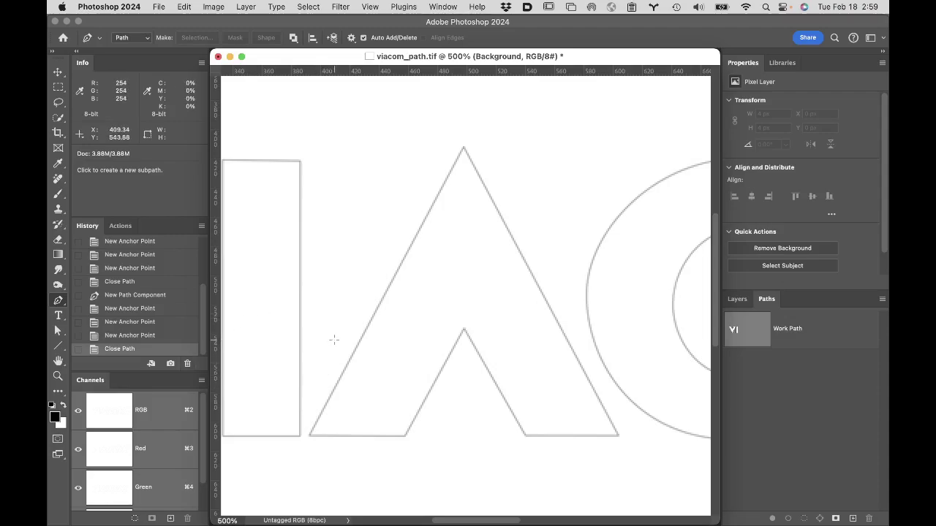
# - Save the work path containing the V and I outlines under the name VI
pyautogui.press('space')
pyautogui.moveTo(332, 335); pyautogui.dragTo(382, 336)
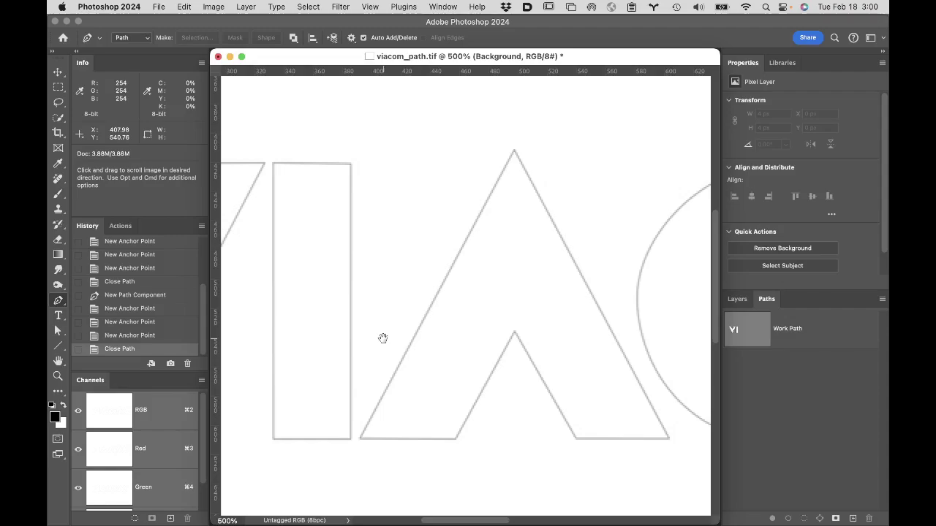
pyautogui.click(846, 329)
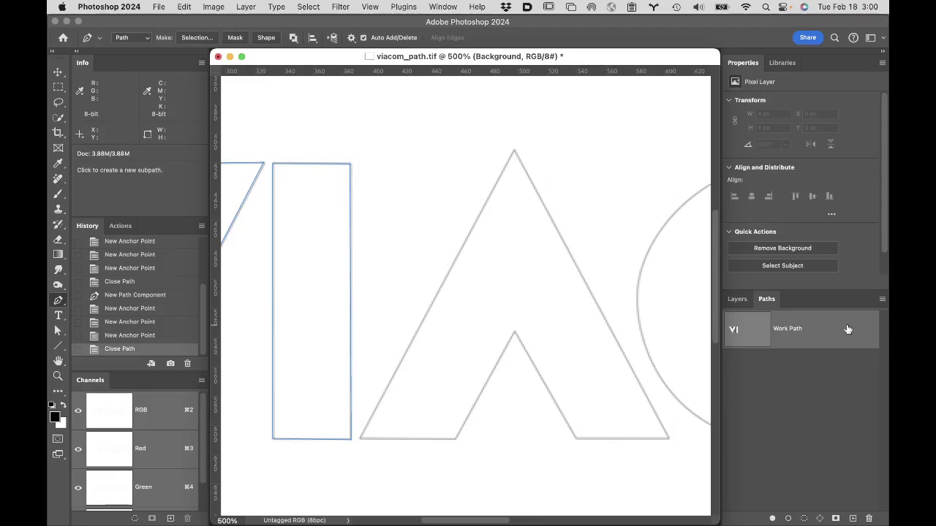
pyautogui.click(883, 301)
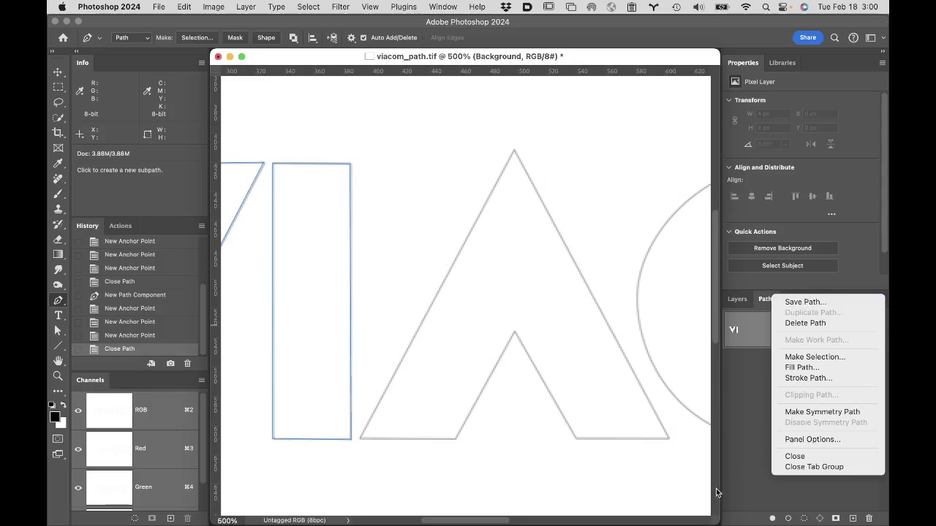
pyautogui.click(769, 373)
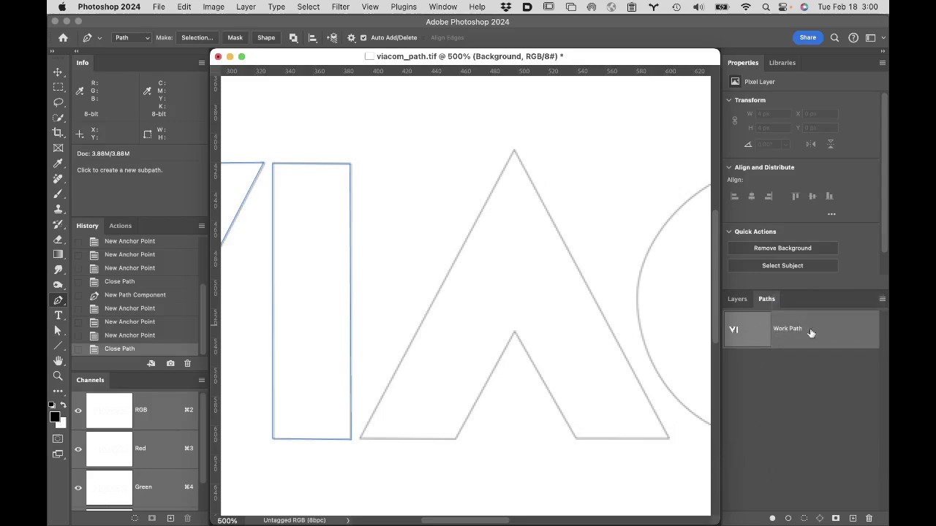
pyautogui.click(882, 300)
pyautogui.click(856, 306)
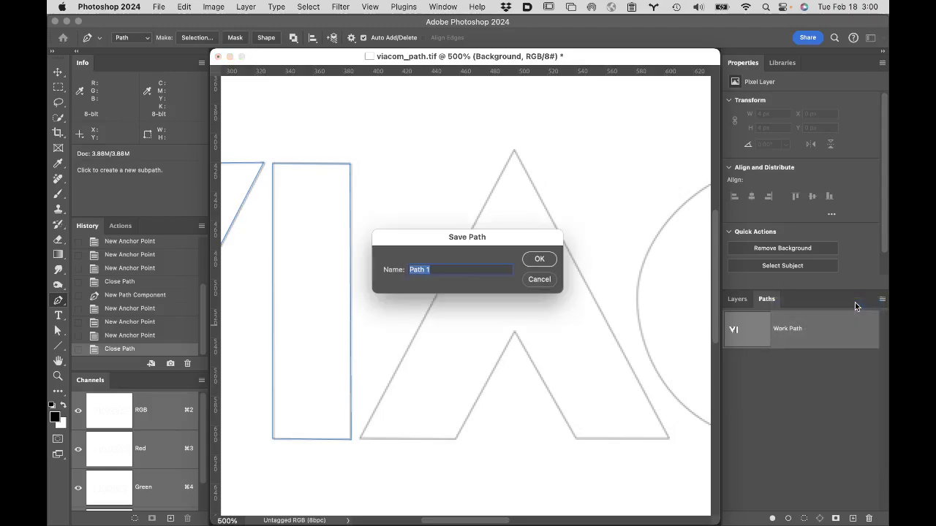
pyautogui.write('VI')
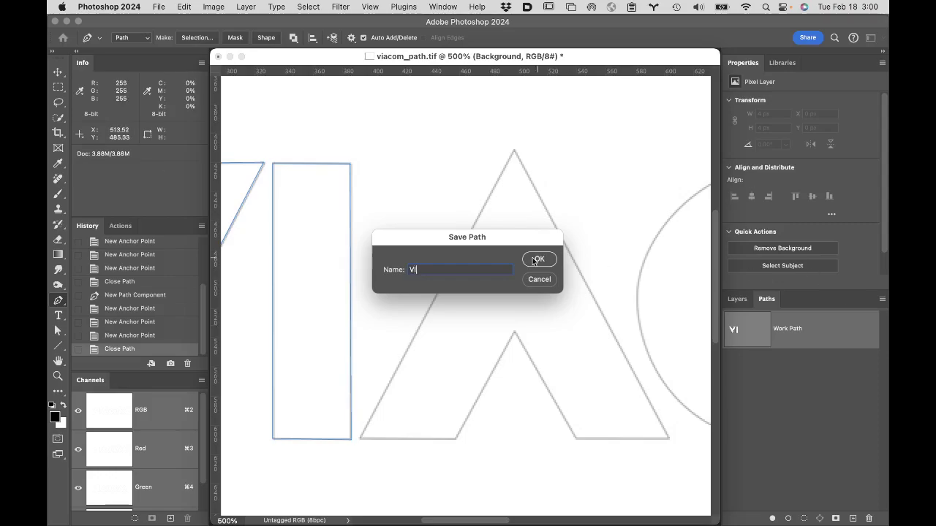
pyautogui.click(534, 261)
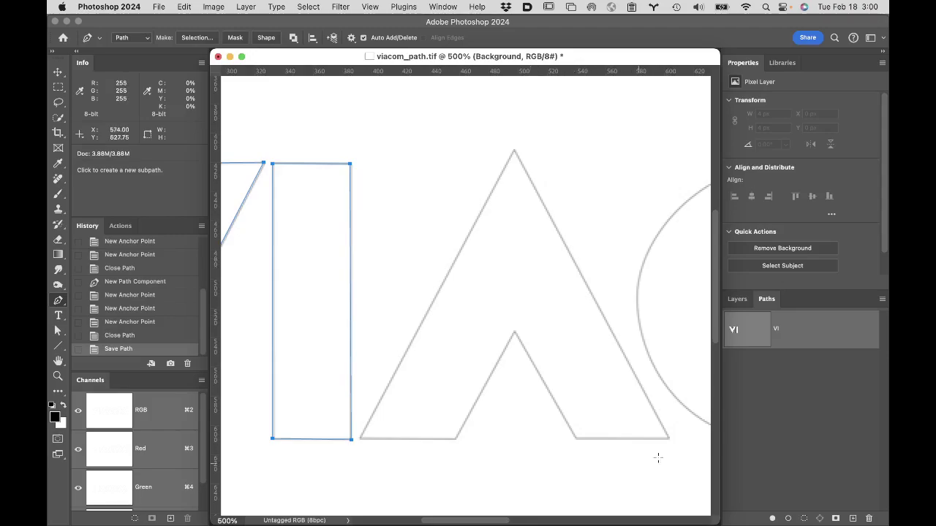
pyautogui.click(801, 393)
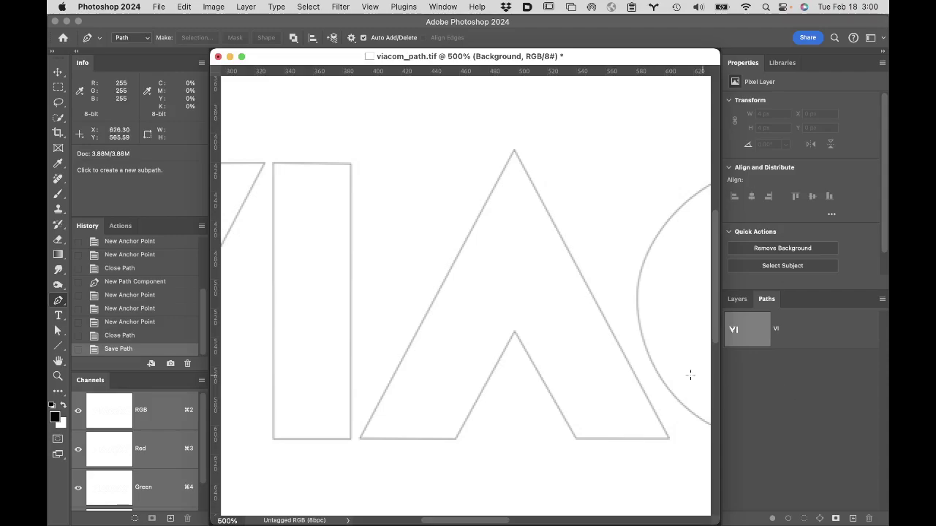
pyautogui.click(359, 438)
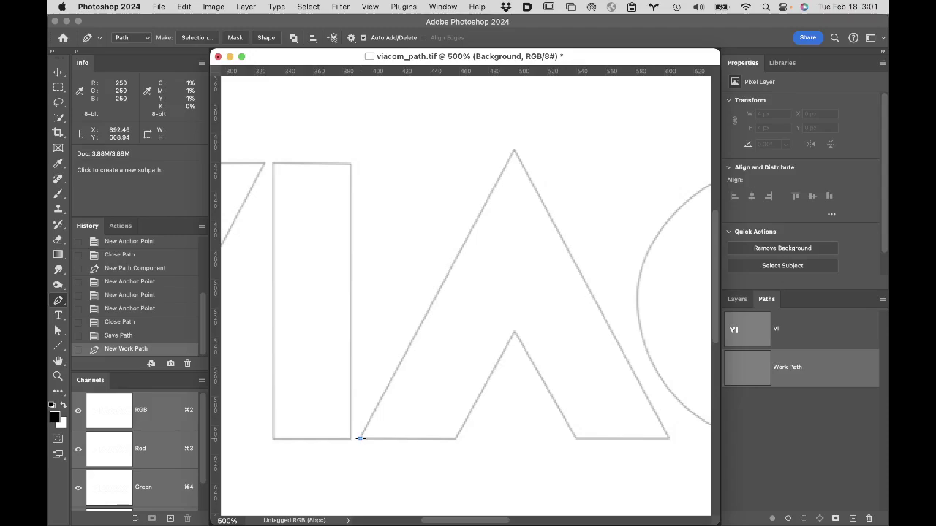
pyautogui.click(359, 438)
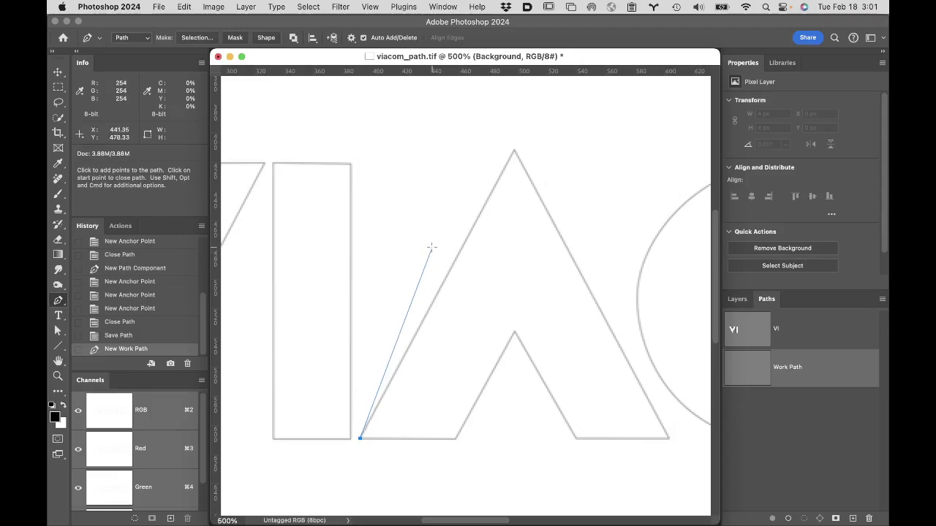
pyautogui.click(787, 447)
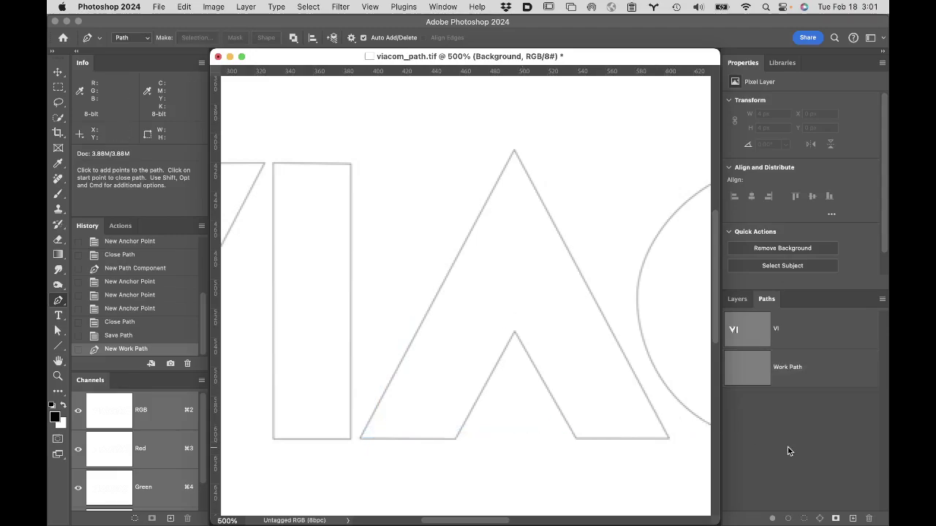
pyautogui.press('super+z')
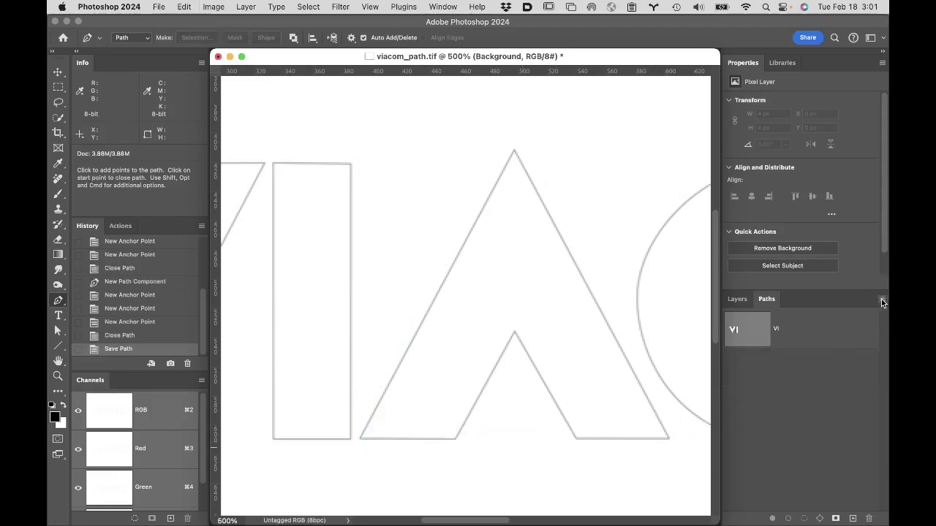
pyautogui.click(882, 302)
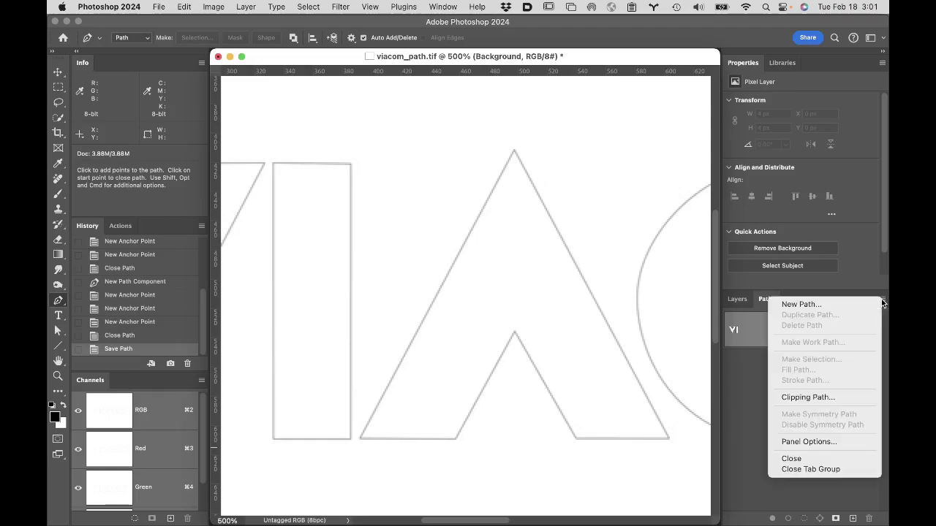
pyautogui.click(752, 400)
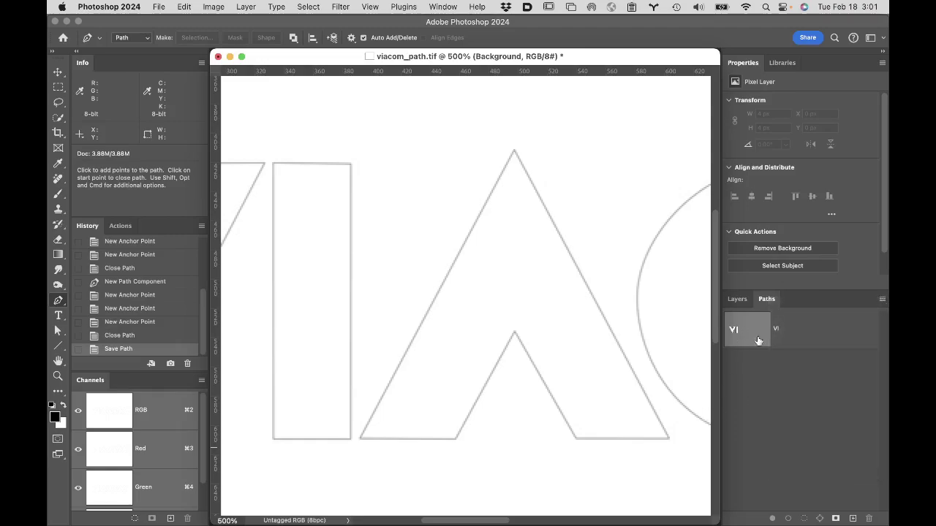
pyautogui.click(794, 336)
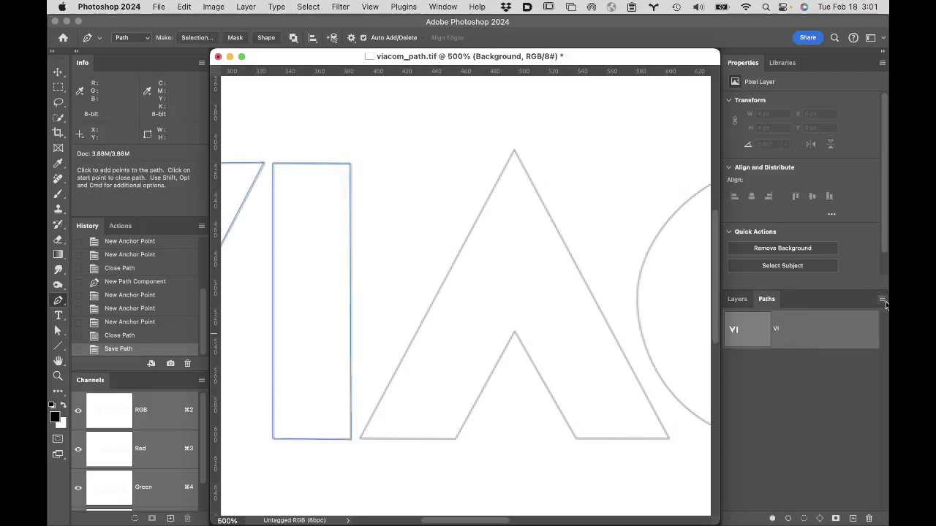
pyautogui.click(884, 303)
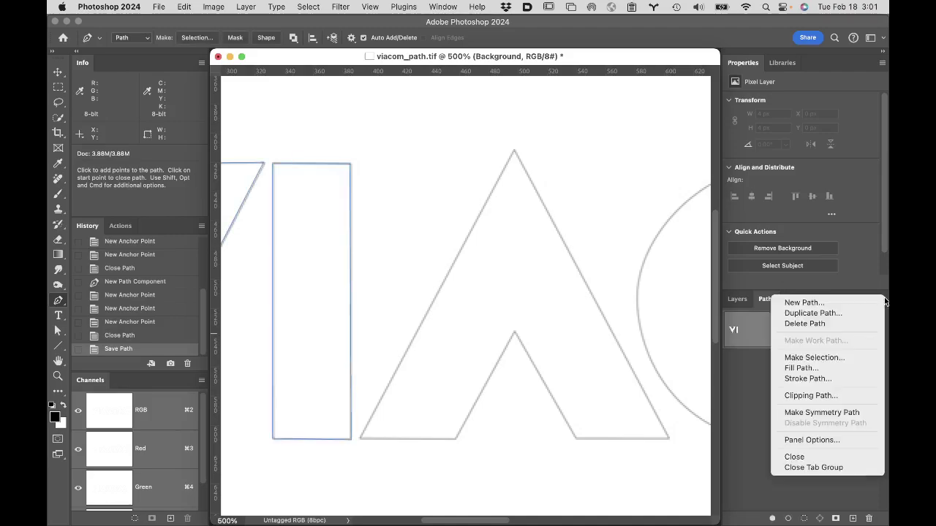
pyautogui.click(754, 430)
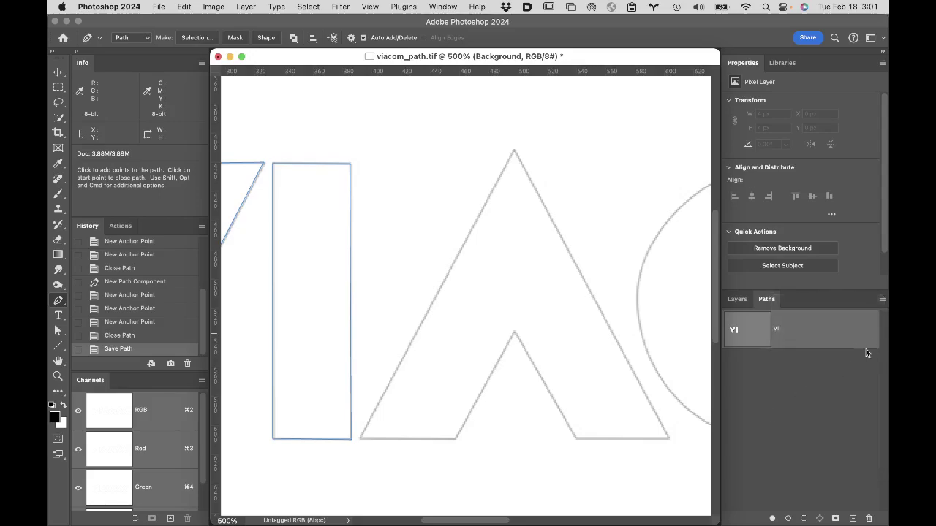
# - Deselect the VI path and trace the A's six corners as a new closed work path, starting from its lower-left corner
pyautogui.click(831, 379)
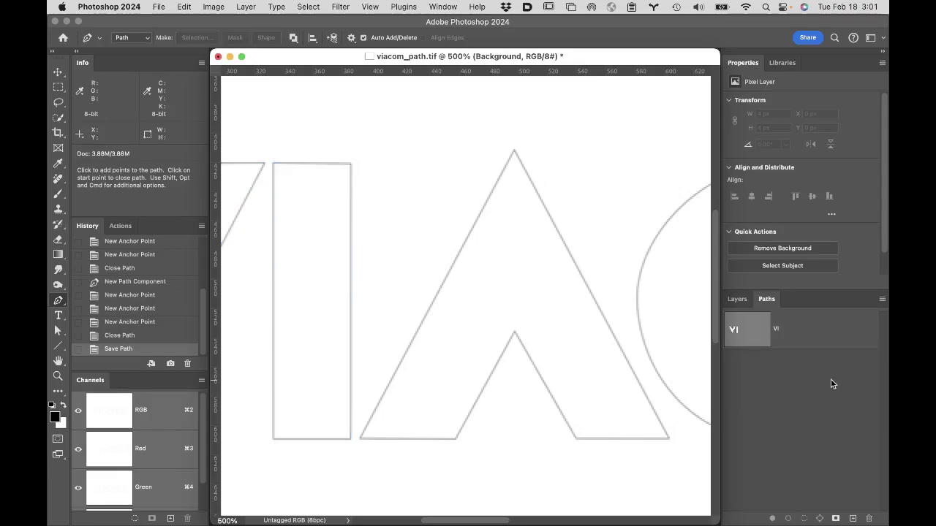
pyautogui.click(360, 438)
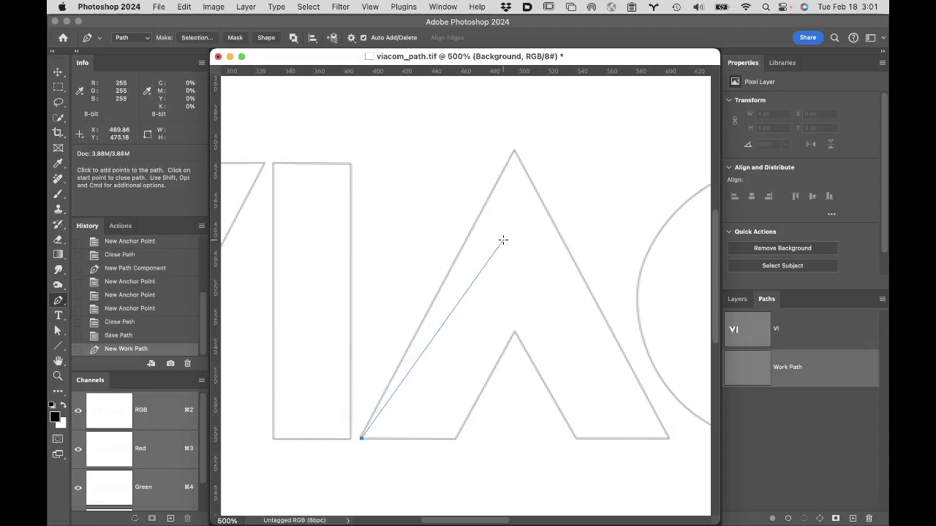
pyautogui.click(514, 150)
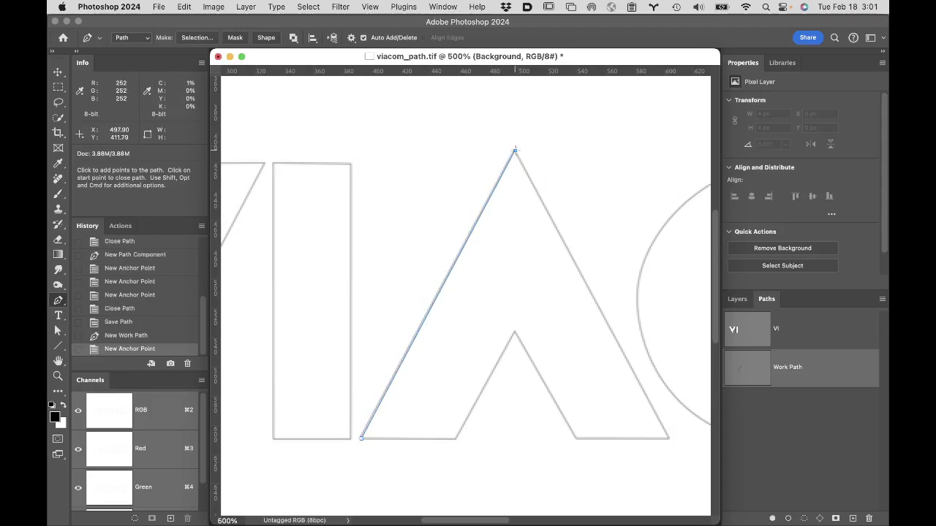
pyautogui.click(667, 437)
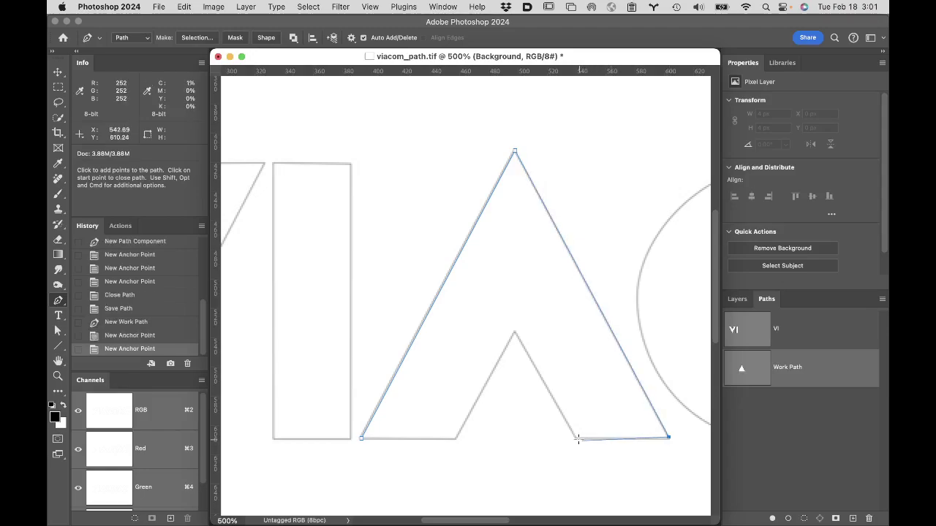
pyautogui.click(577, 438)
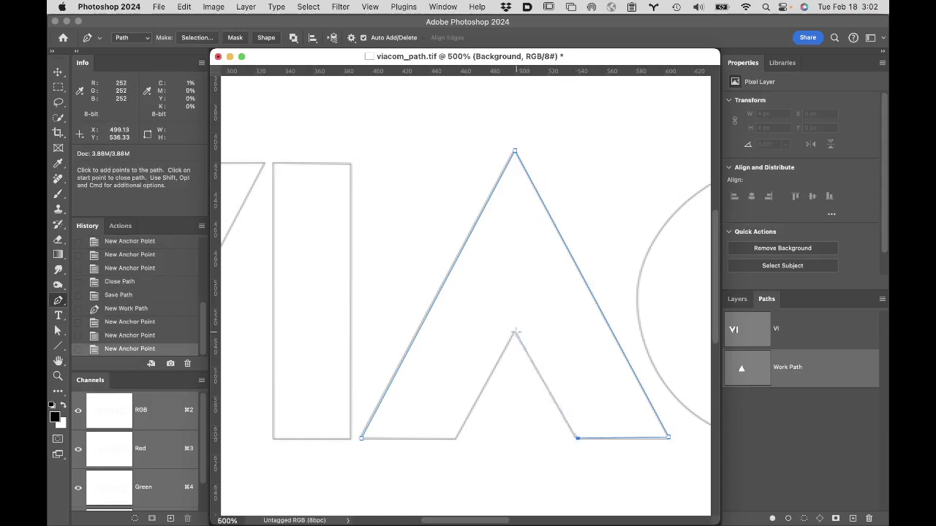
pyautogui.click(514, 333)
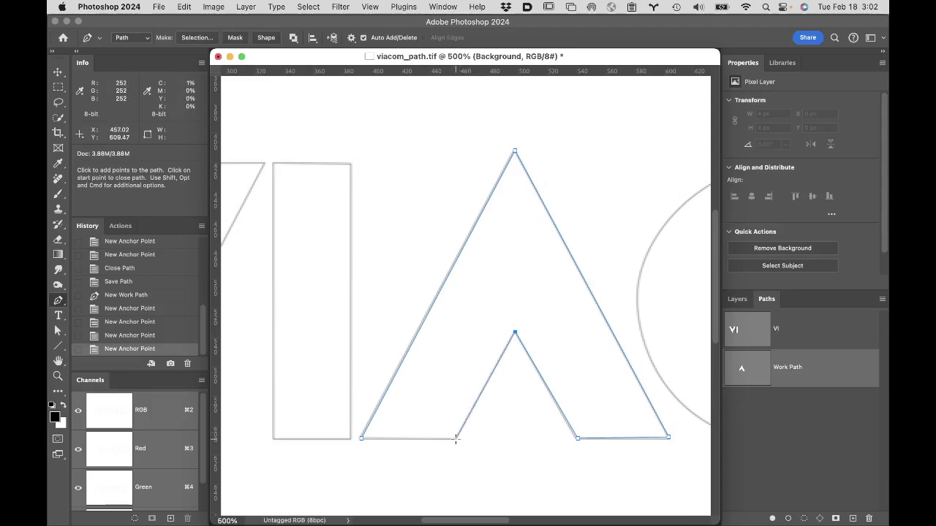
pyautogui.click(455, 438)
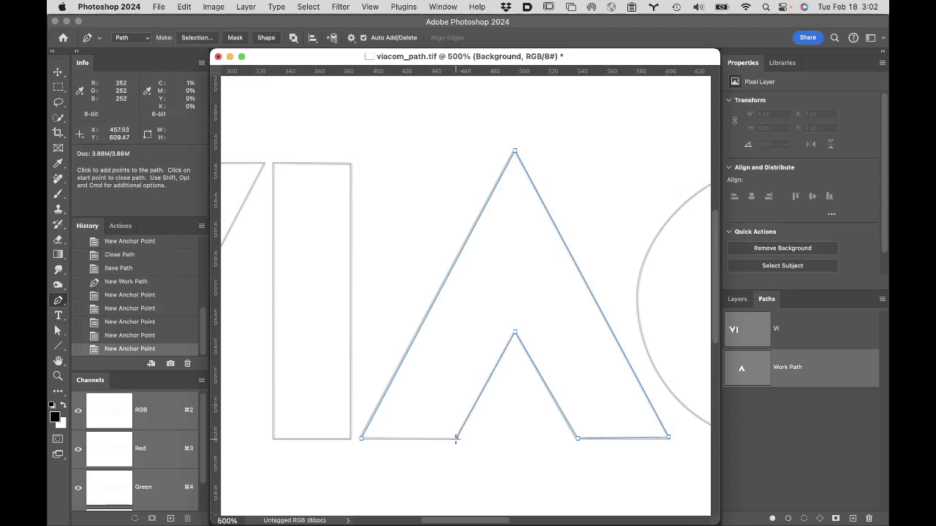
pyautogui.click(361, 438)
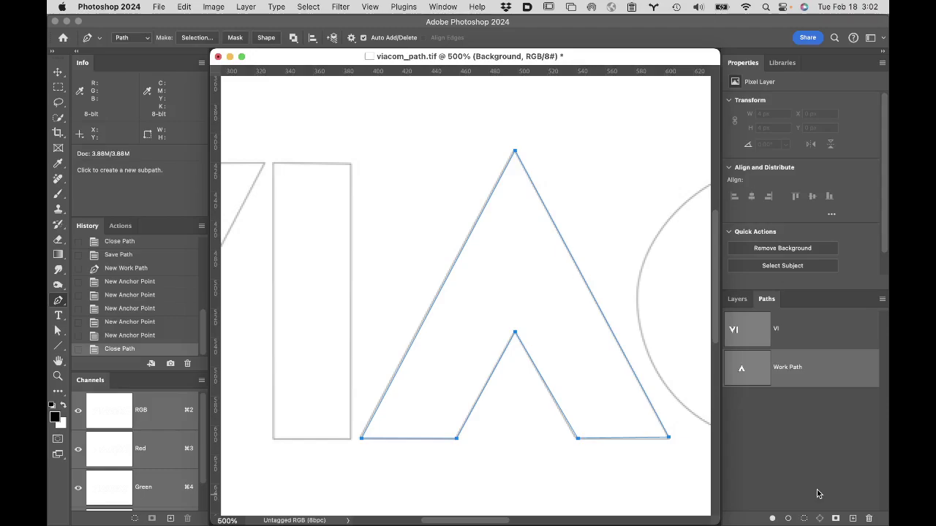
# - Save the work path tracing the letter A under the name A
pyautogui.doubleClick(810, 374)
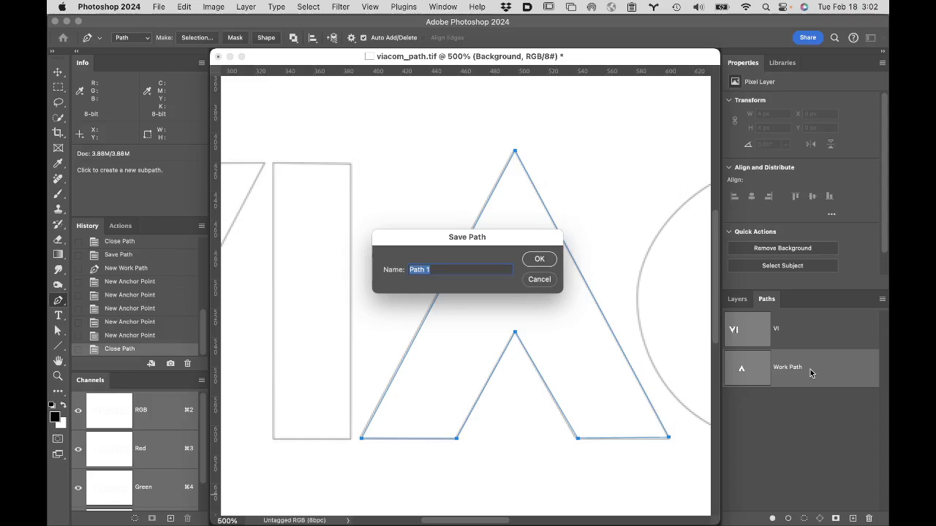
pyautogui.write('A')
pyautogui.click(537, 260)
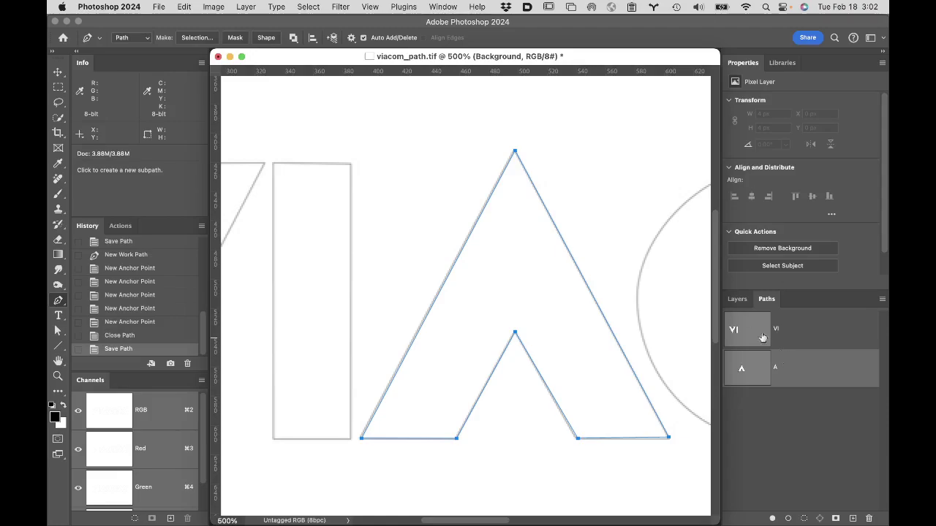
# - Copy the A path, paste it into the VI path, and undo the paste
pyautogui.click(183, 5)
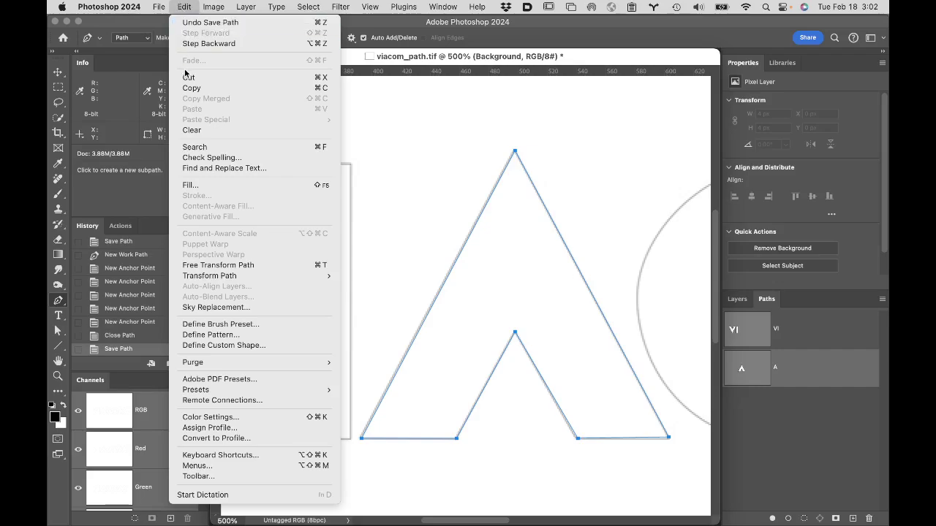
pyautogui.click(196, 89)
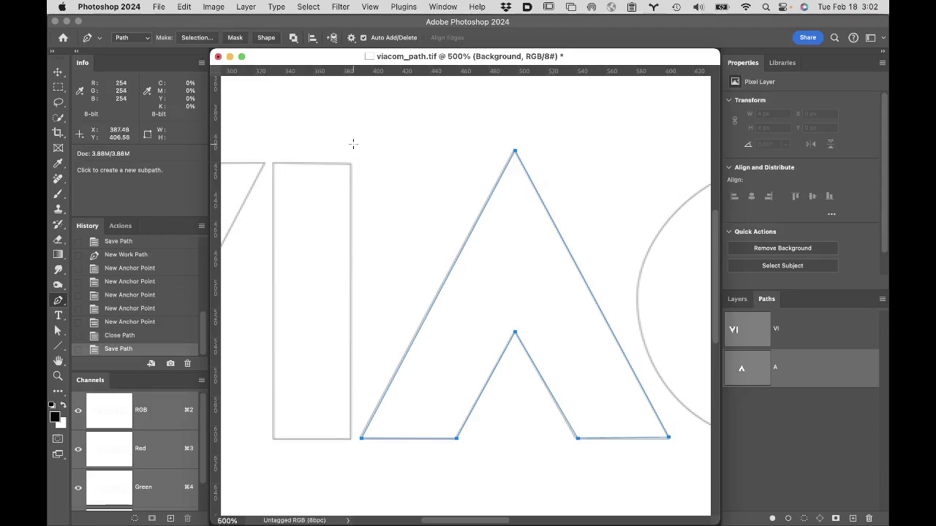
pyautogui.click(819, 333)
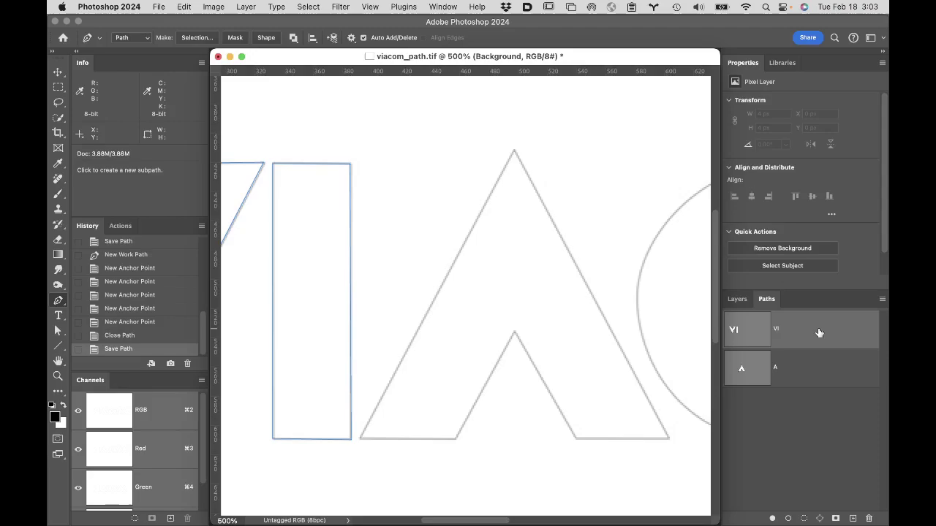
pyautogui.press('super+v')
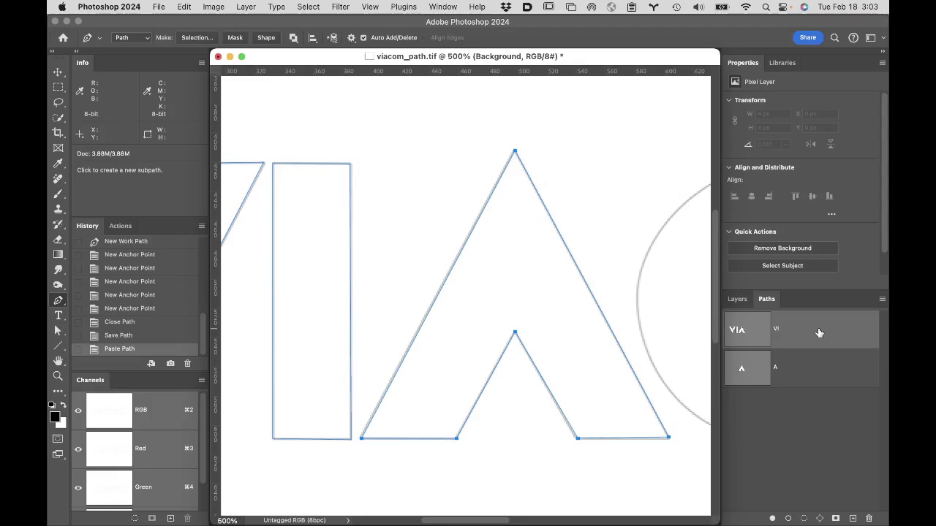
pyautogui.press('super+z')
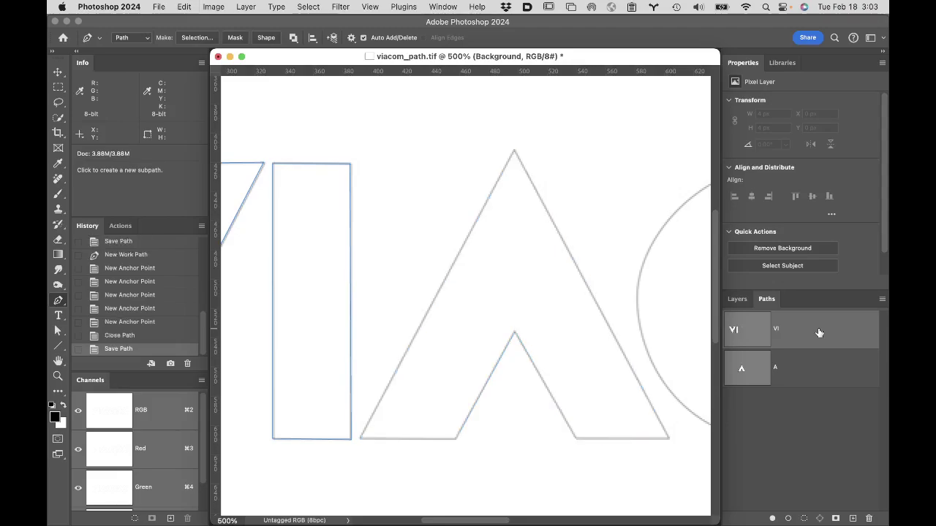
# - Select the saved A path and cut it from the document
pyautogui.click(826, 370)
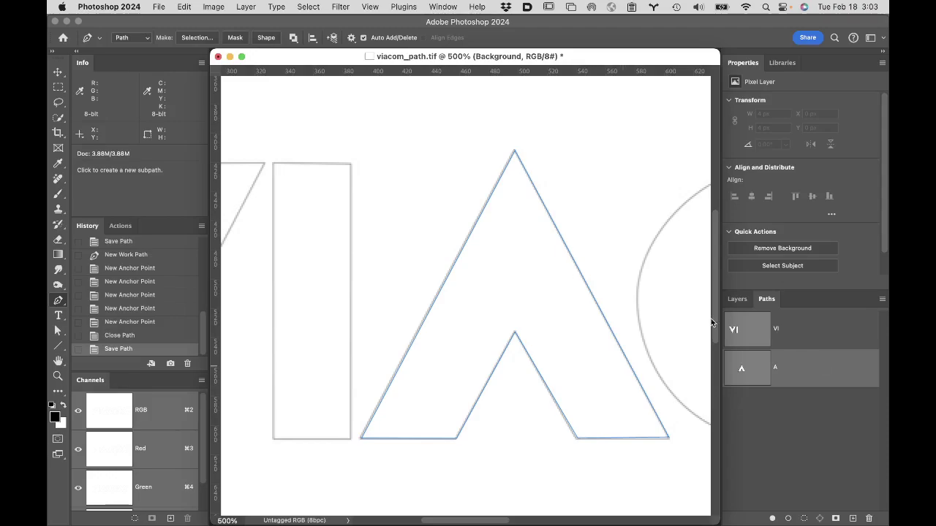
pyautogui.click(180, 7)
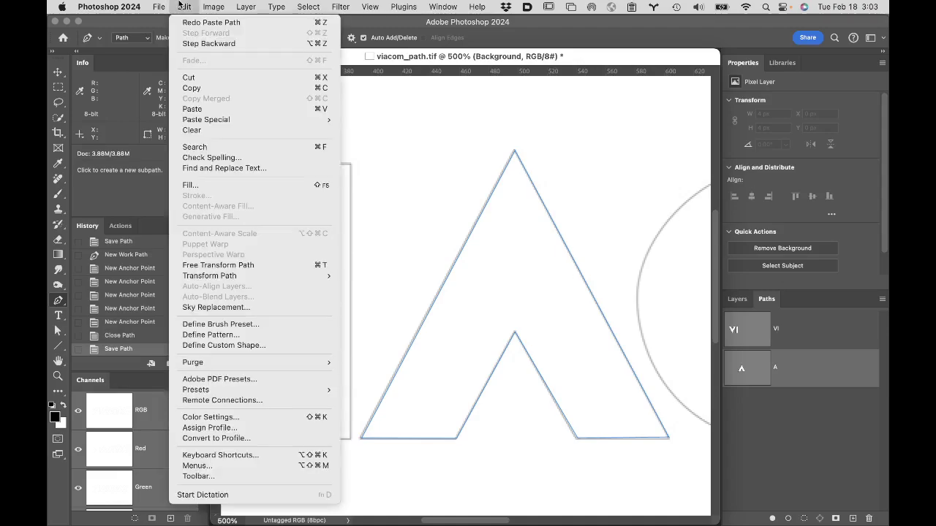
pyautogui.click(191, 77)
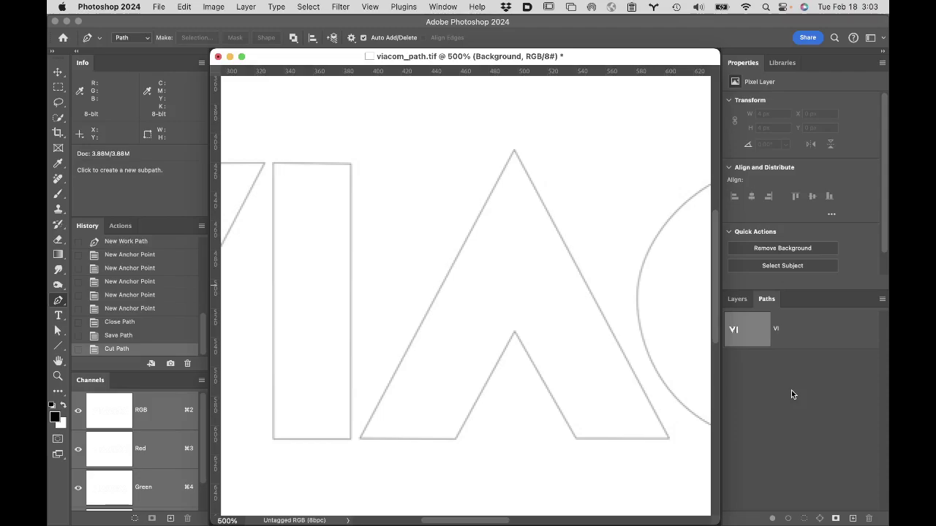
# - Paste the cut A outline into the saved VI path
pyautogui.click(818, 328)
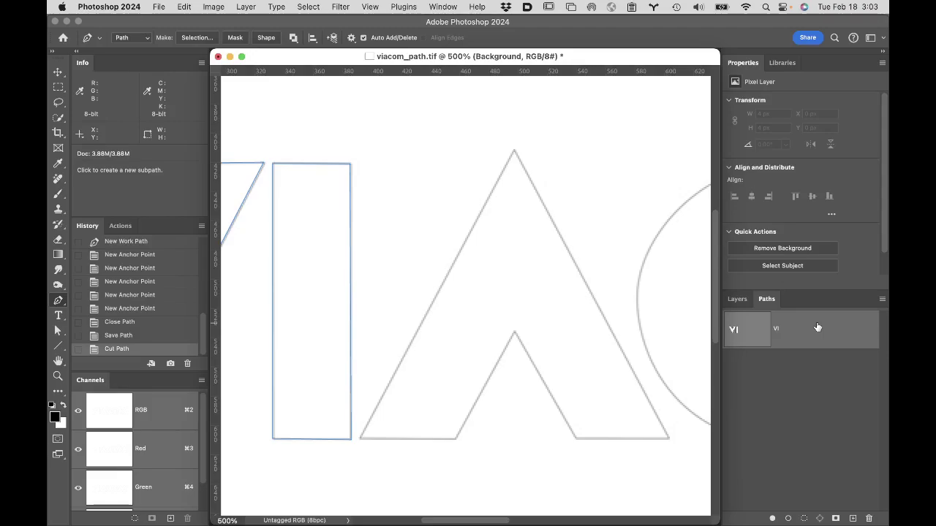
pyautogui.press('super+v')
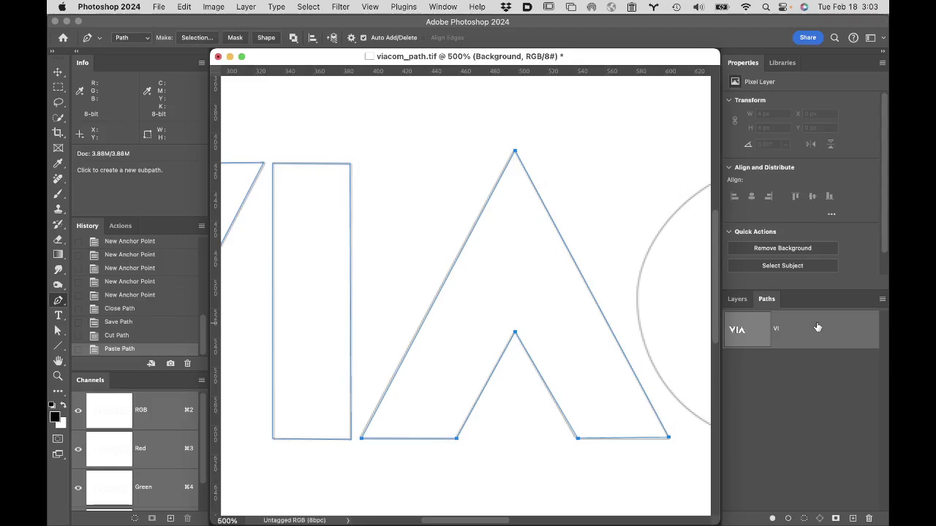
# - Start a new subpath for the C, tracing its upper terminal's straight edge from the inner corner up to the outer corner
pyautogui.press('space')
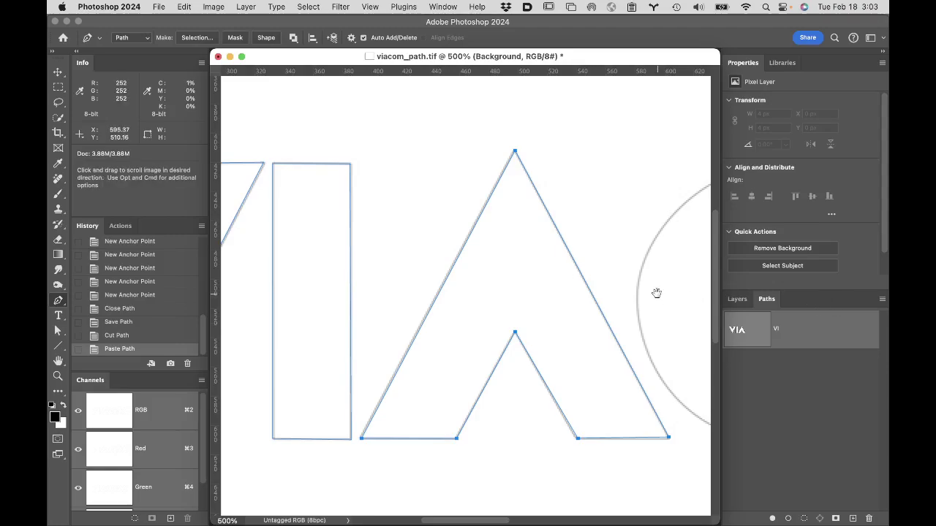
pyautogui.moveTo(659, 292); pyautogui.dragTo(363, 273)
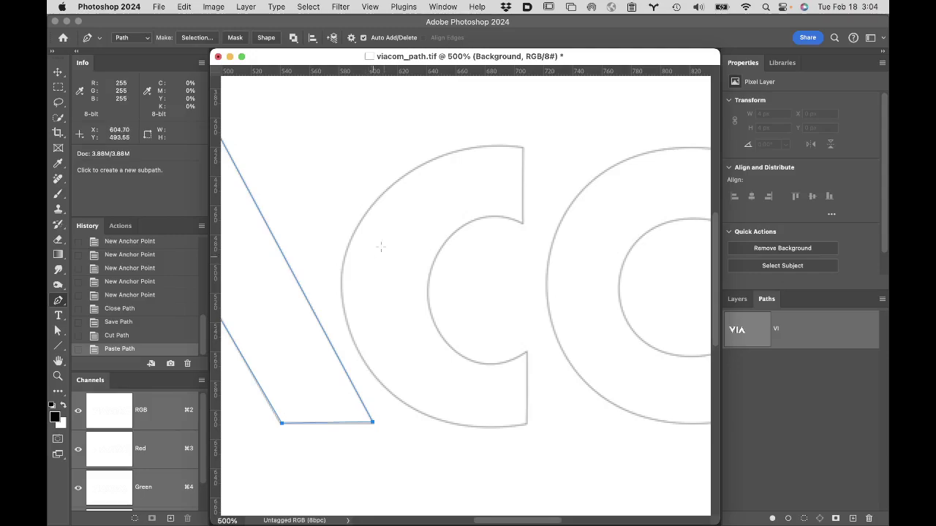
pyautogui.click(521, 223)
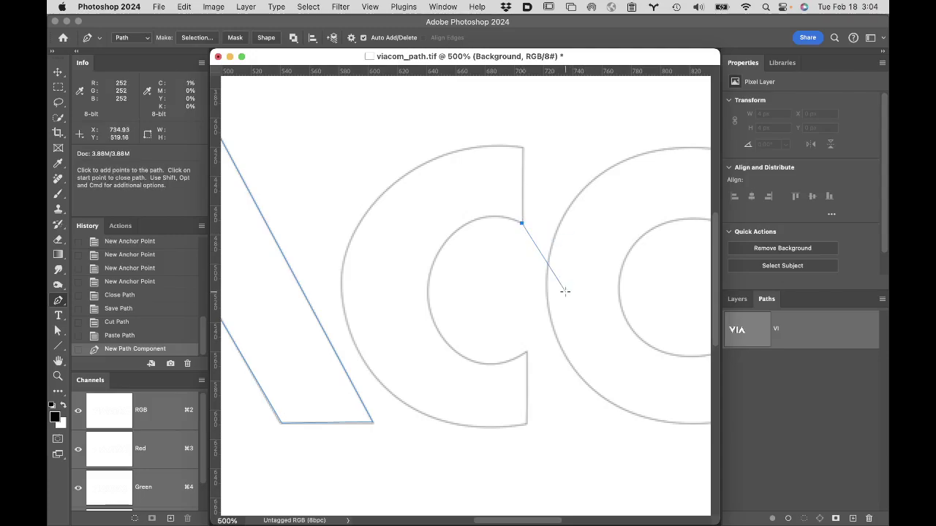
pyautogui.click(522, 148)
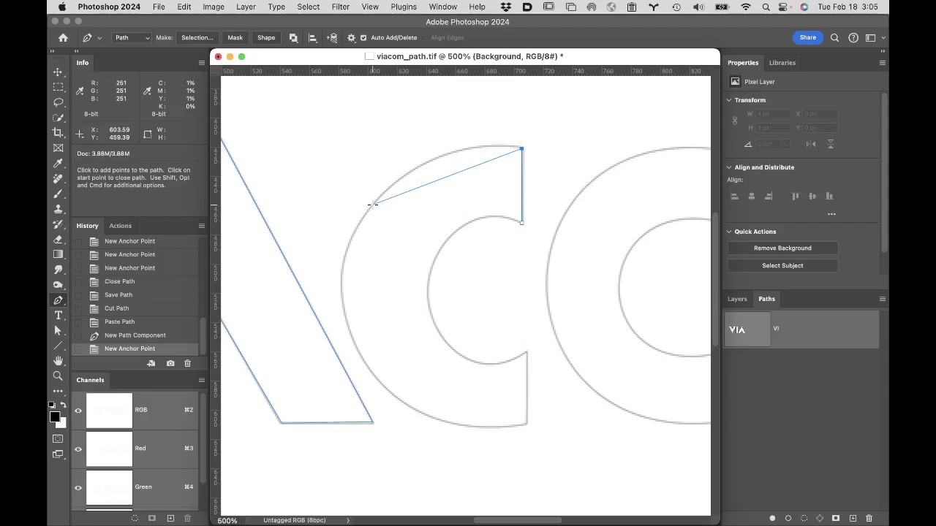
# - Trace the C's upper outer curve to a smooth anchor on its upper-left edge and remove that anchor's outgoing handle
pyautogui.click(371, 204)
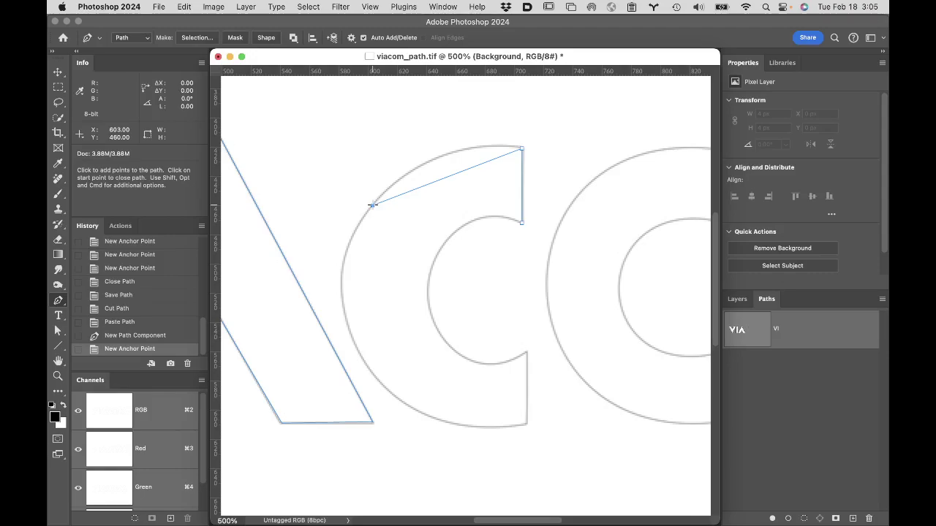
pyautogui.moveTo(372, 205); pyautogui.dragTo(348, 230)
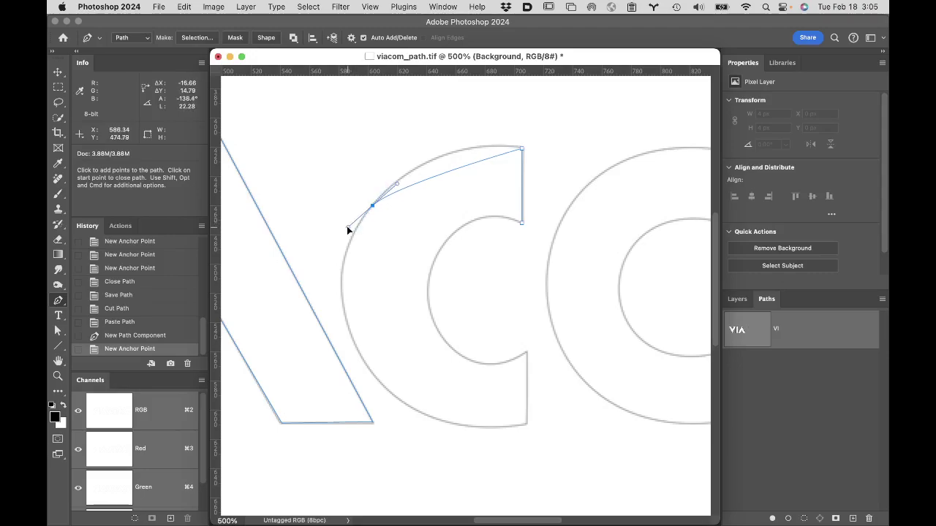
pyautogui.moveTo(348, 230); pyautogui.dragTo(366, 209)
pyautogui.moveTo(370, 213); pyautogui.dragTo(309, 284)
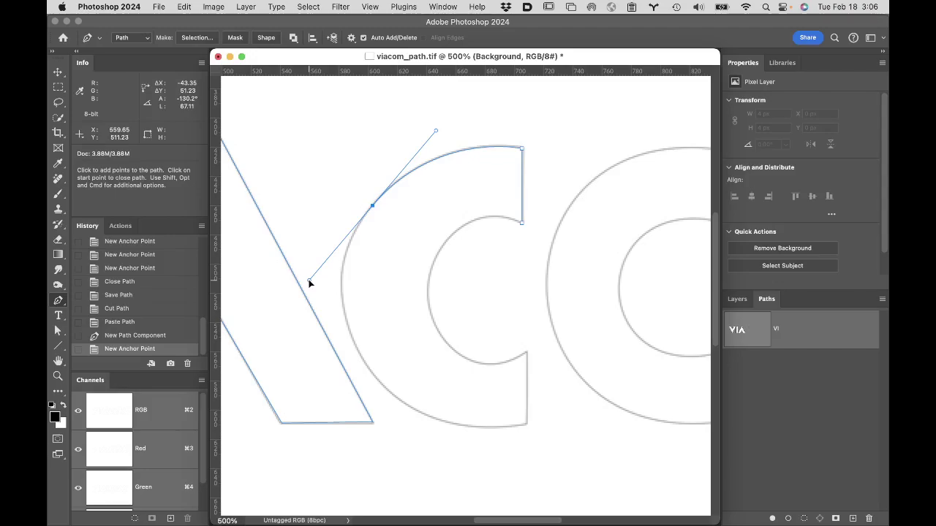
pyautogui.moveTo(309, 283); pyautogui.dragTo(310, 283)
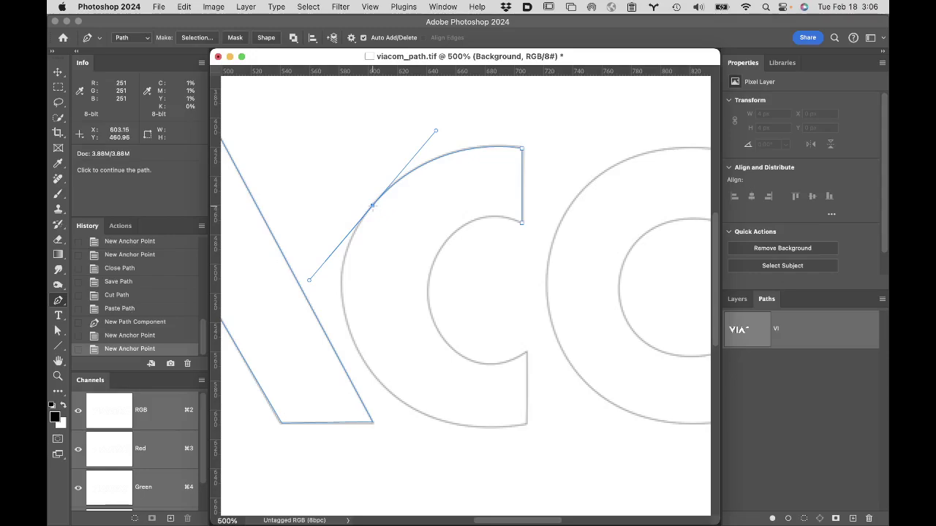
pyautogui.click(373, 206)
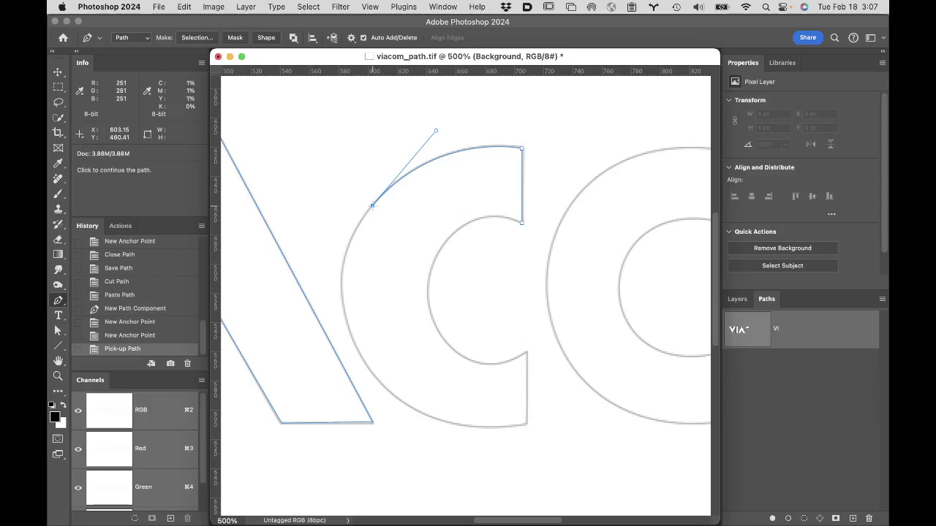
pyautogui.click(372, 205)
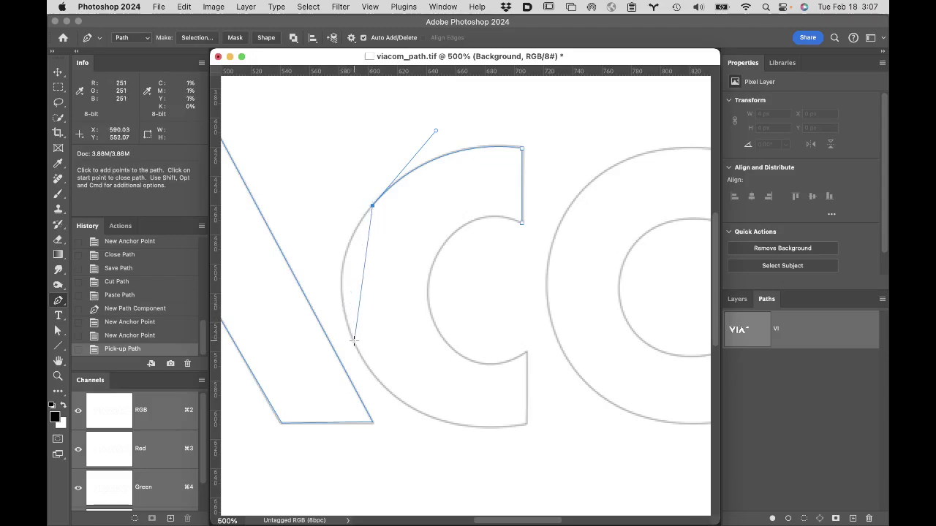
# - Continue the C's outer curve through a lower-left anchor to the lower terminal's outer corner, removing the outgoing handle at both anchors
pyautogui.moveTo(353, 341); pyautogui.dragTo(394, 420)
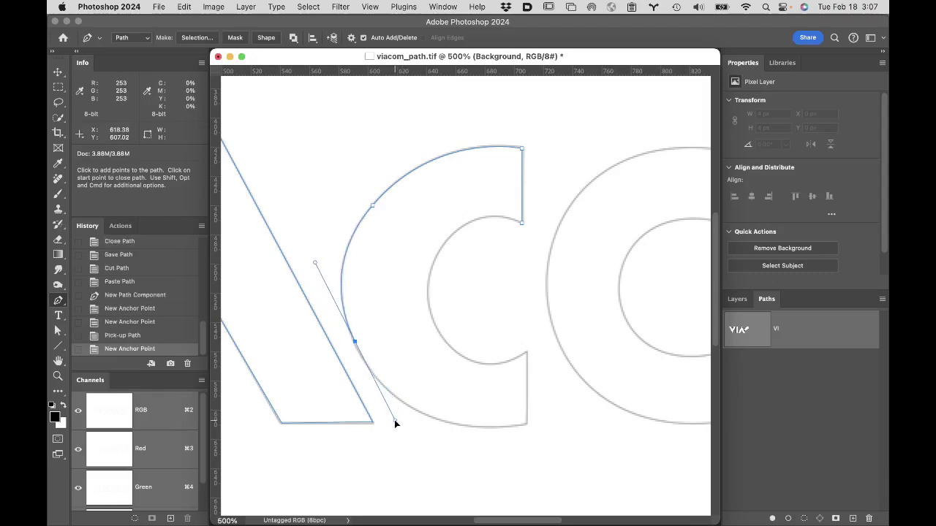
pyautogui.click(354, 341)
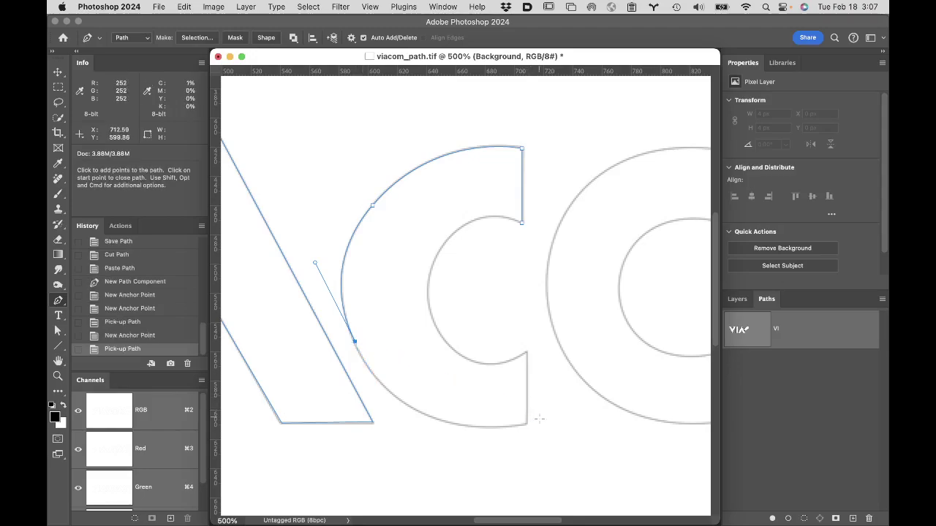
pyautogui.moveTo(527, 423); pyautogui.dragTo(666, 401)
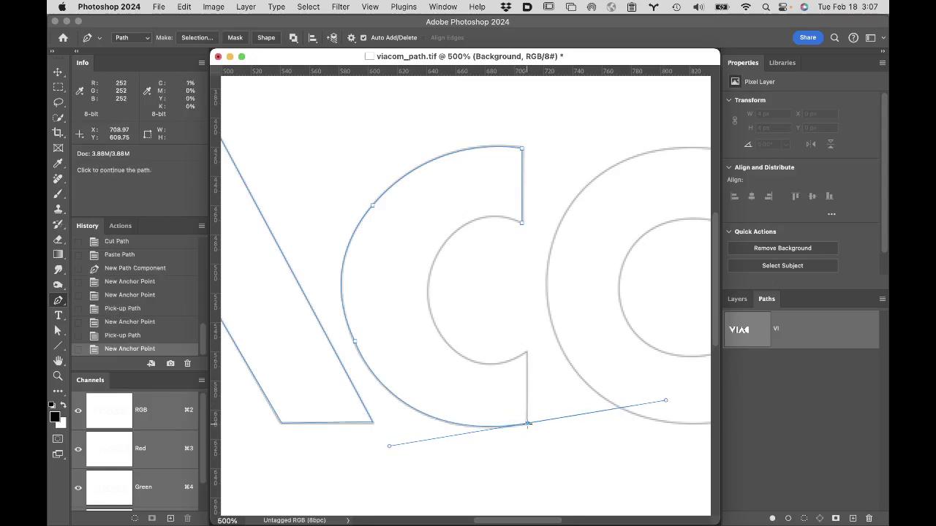
pyautogui.click(527, 424)
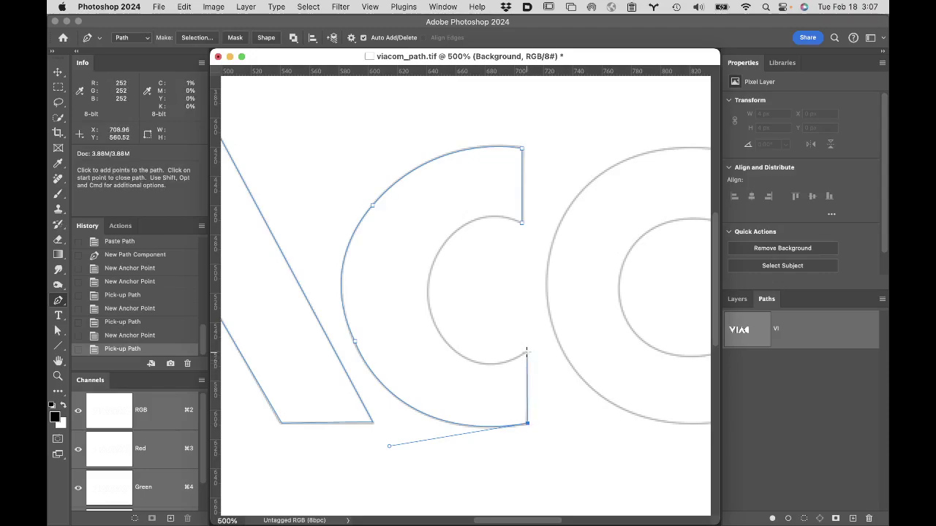
# - Trace the C's lower terminal edge and inner curve with two handle-trimmed curve anchors, closing the subpath at its starting corner
pyautogui.click(525, 353)
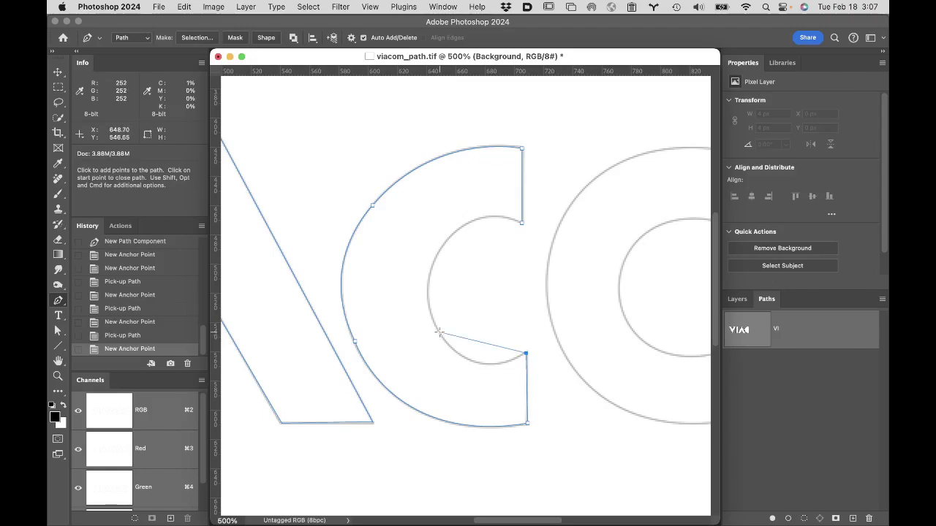
pyautogui.moveTo(439, 333); pyautogui.dragTo(399, 280)
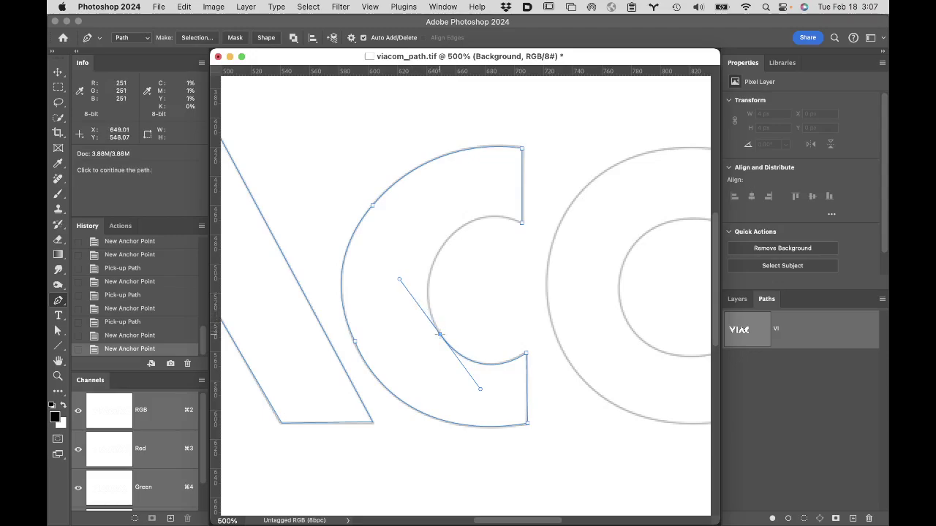
pyautogui.click(440, 334)
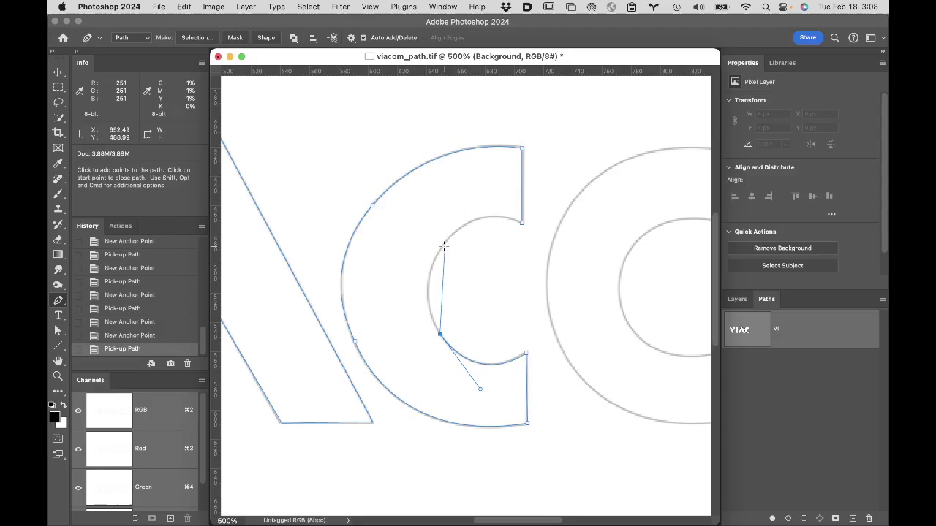
pyautogui.moveTo(443, 242); pyautogui.dragTo(477, 193)
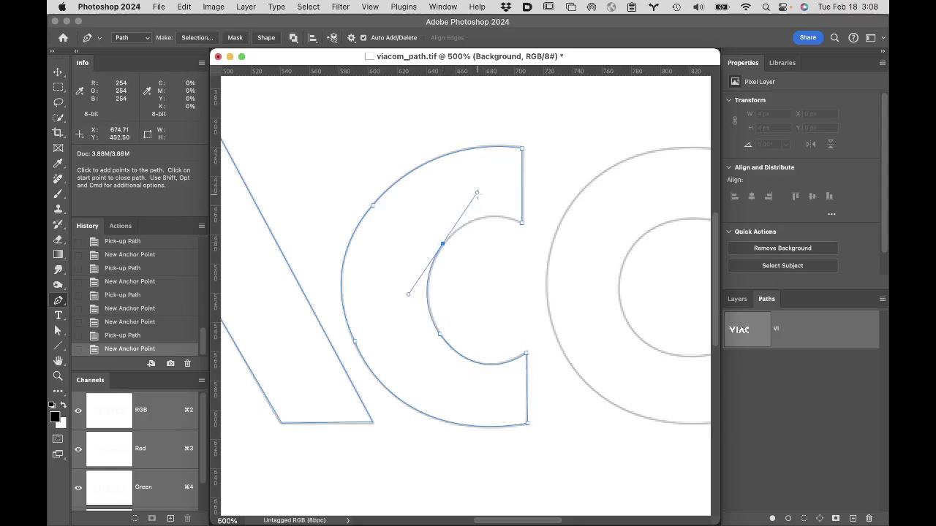
pyautogui.click(442, 243)
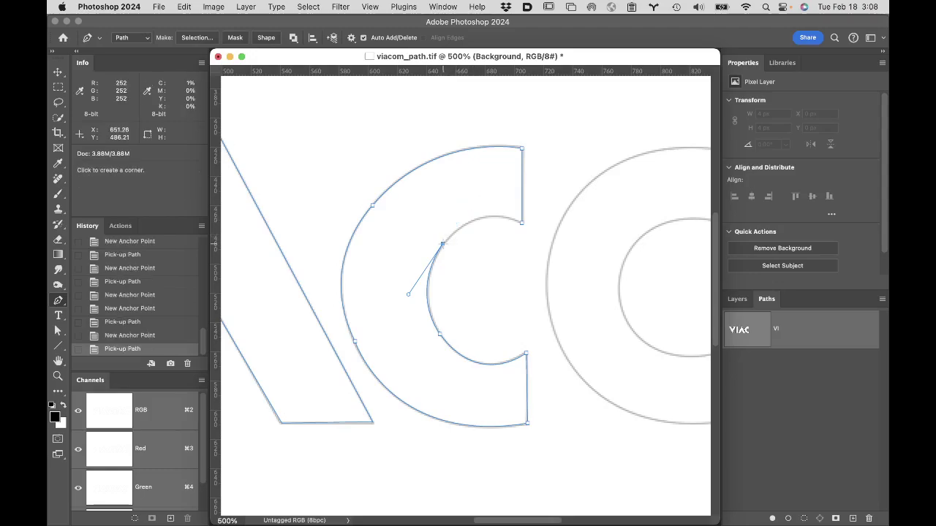
pyautogui.moveTo(522, 224); pyautogui.dragTo(573, 246)
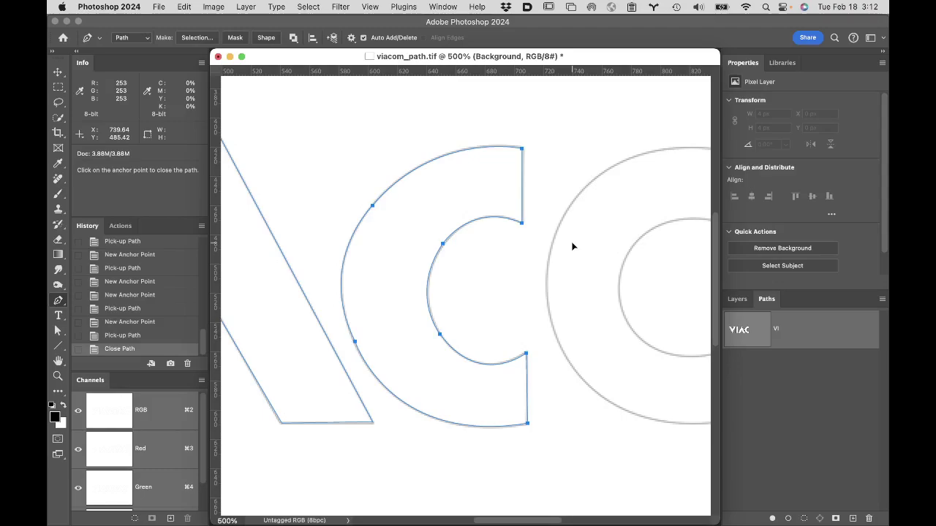
# - Start the O's outer subpath at its top and trace the left side with two curve anchors, removing their outgoing handles
pyautogui.press('space')
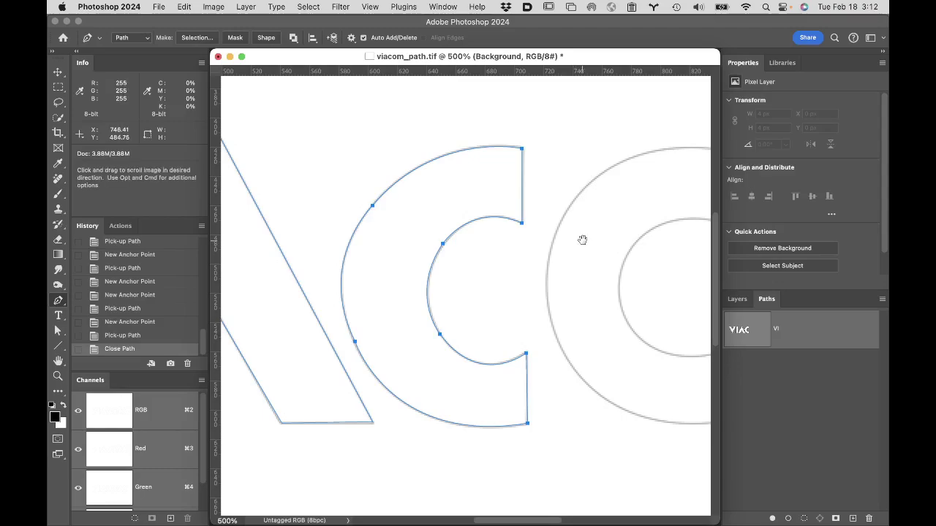
pyautogui.moveTo(619, 259); pyautogui.dragTo(370, 258)
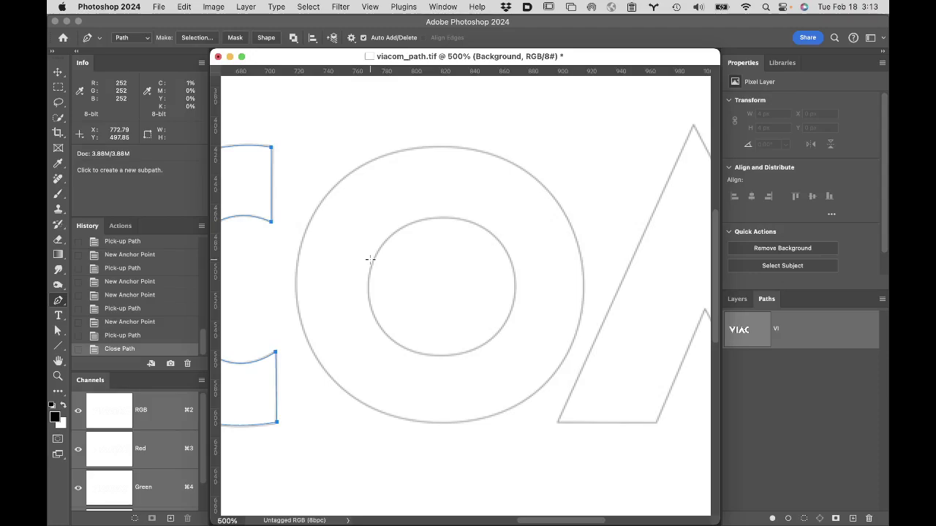
pyautogui.click(436, 146)
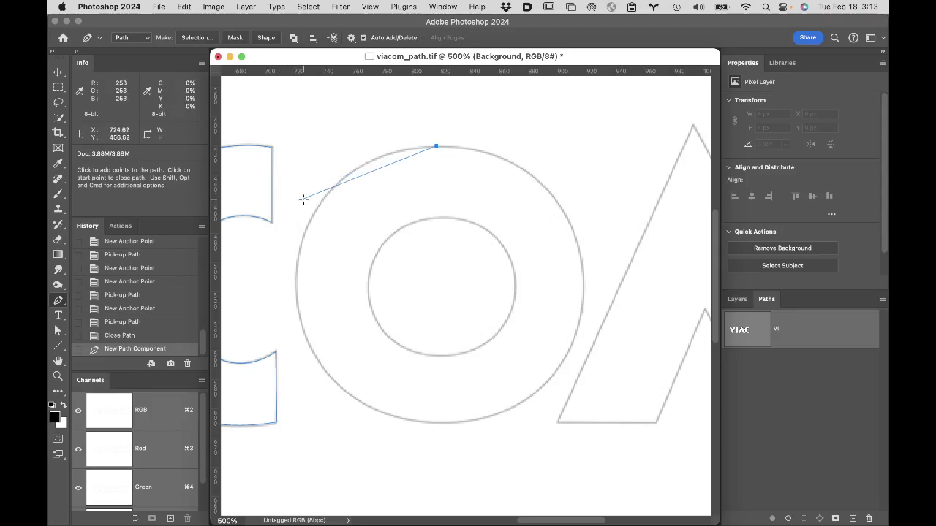
pyautogui.moveTo(307, 223); pyautogui.dragTo(258, 305)
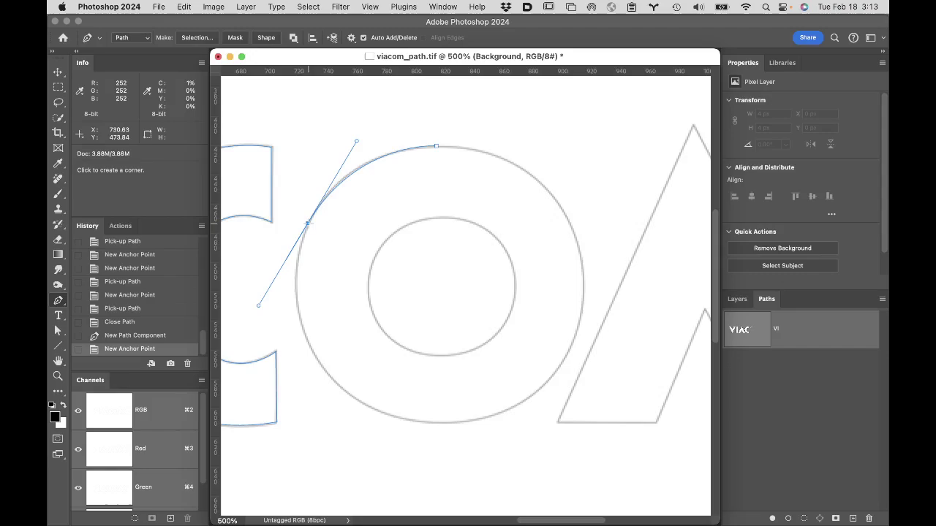
pyautogui.moveTo(307, 223); pyautogui.dragTo(382, 444)
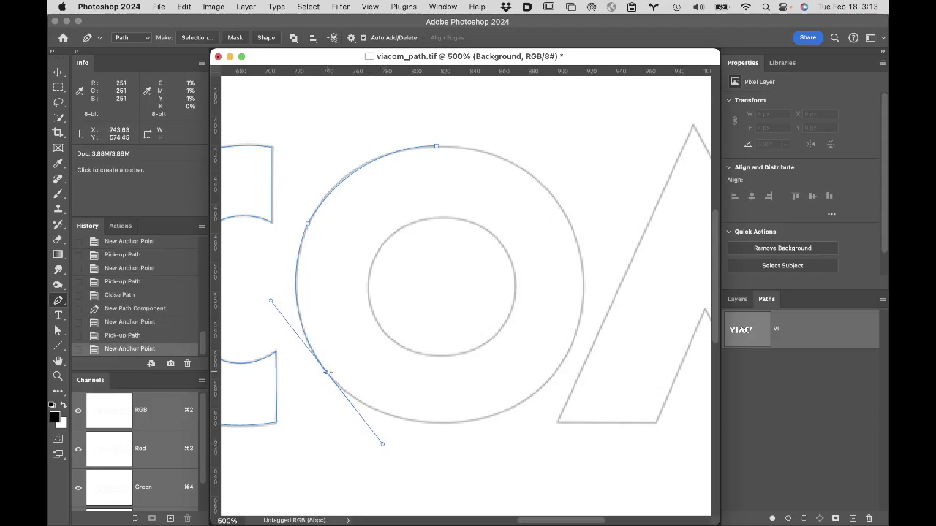
pyautogui.click(327, 373)
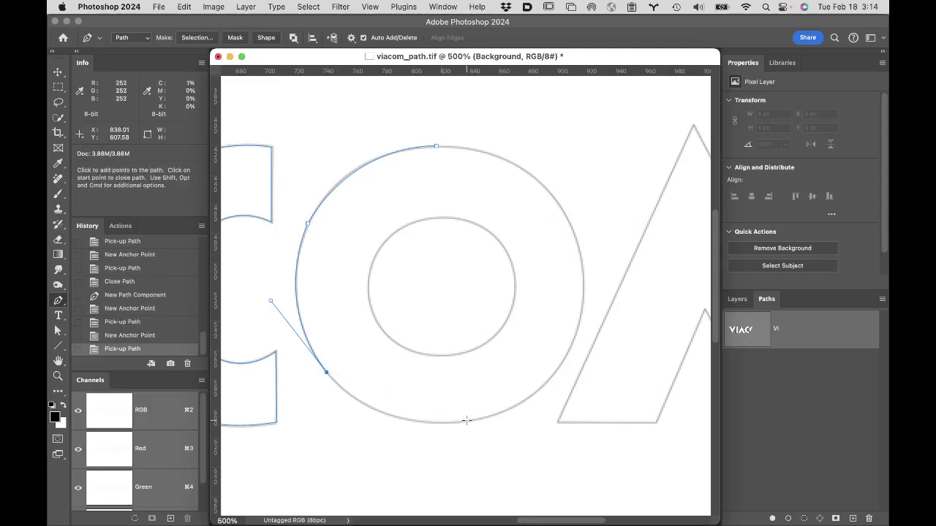
# - Trace the O's outer bottom and right side with three curve anchors, removing their outgoing handles, and close the subpath at the top
pyautogui.moveTo(467, 420); pyautogui.dragTo(558, 407)
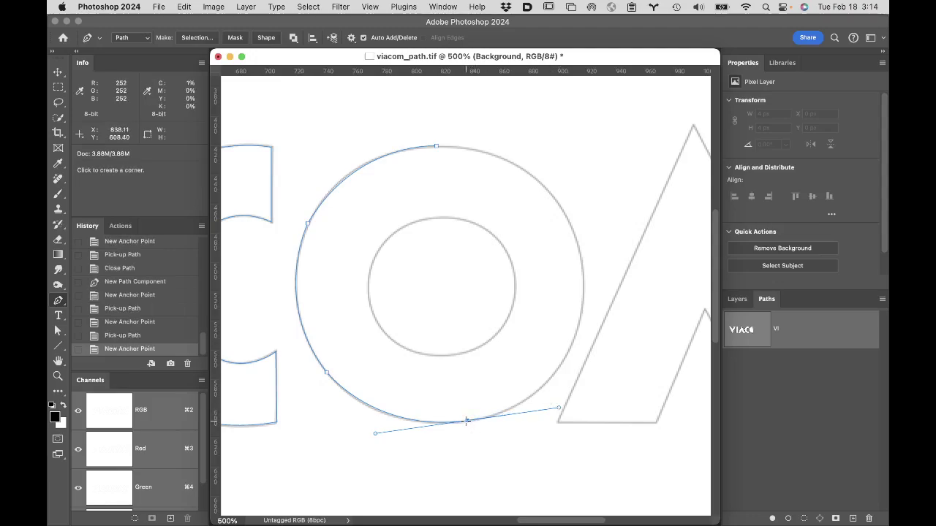
pyautogui.click(466, 420)
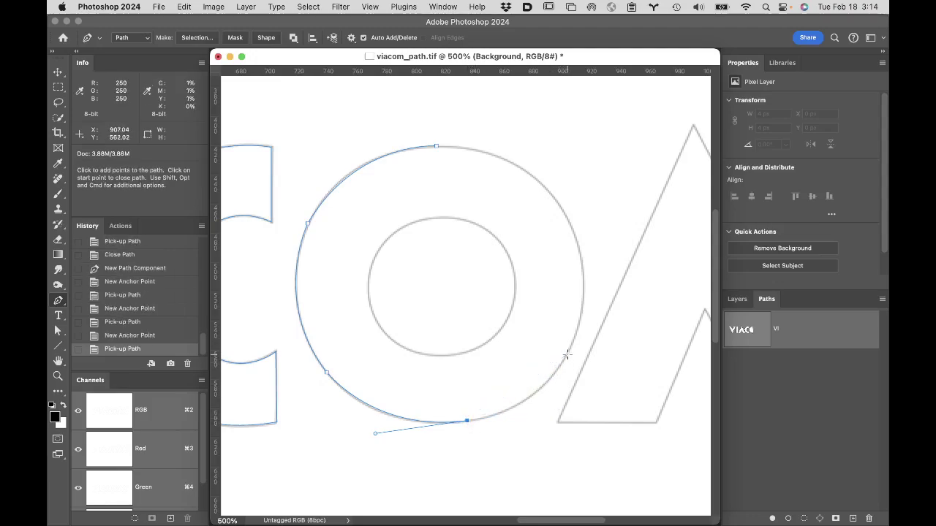
pyautogui.moveTo(567, 354); pyautogui.dragTo(604, 297)
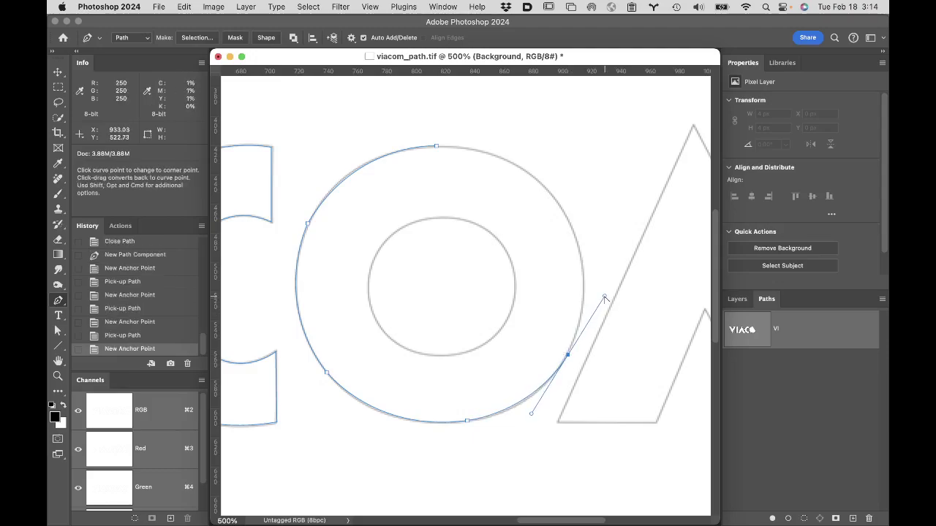
pyautogui.click(568, 354)
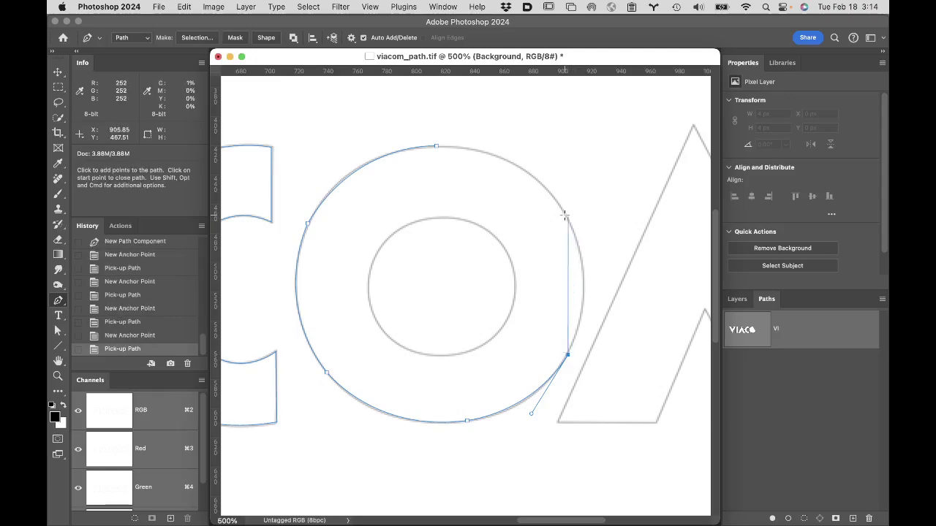
pyautogui.moveTo(566, 213); pyautogui.dragTo(531, 155)
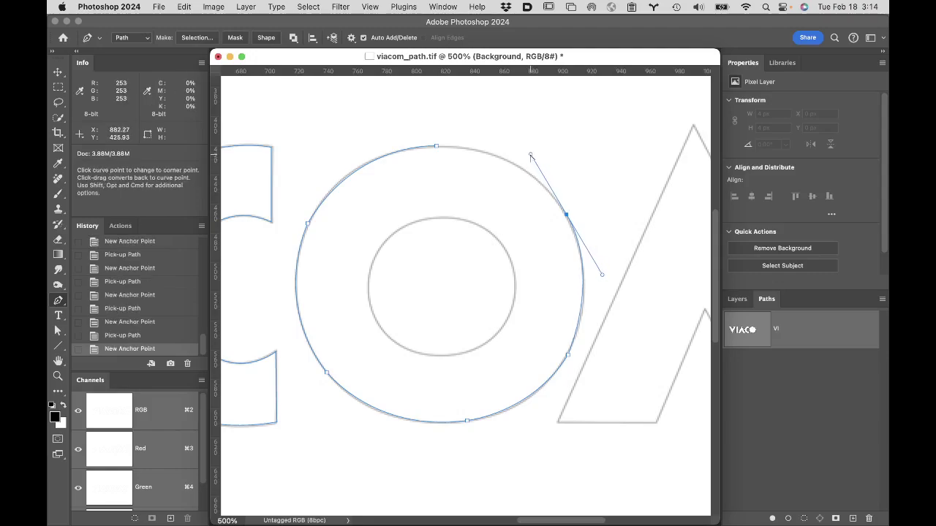
pyautogui.click(566, 214)
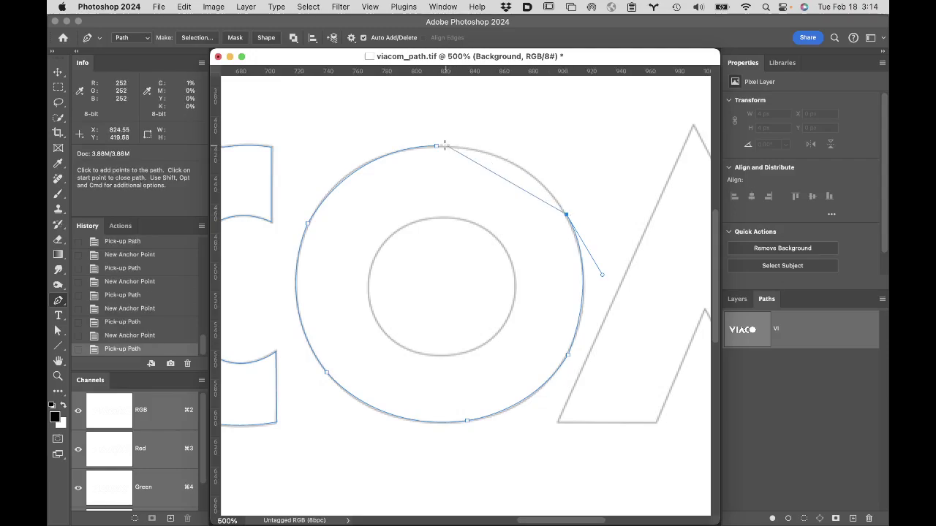
pyautogui.moveTo(437, 147); pyautogui.dragTo(343, 148)
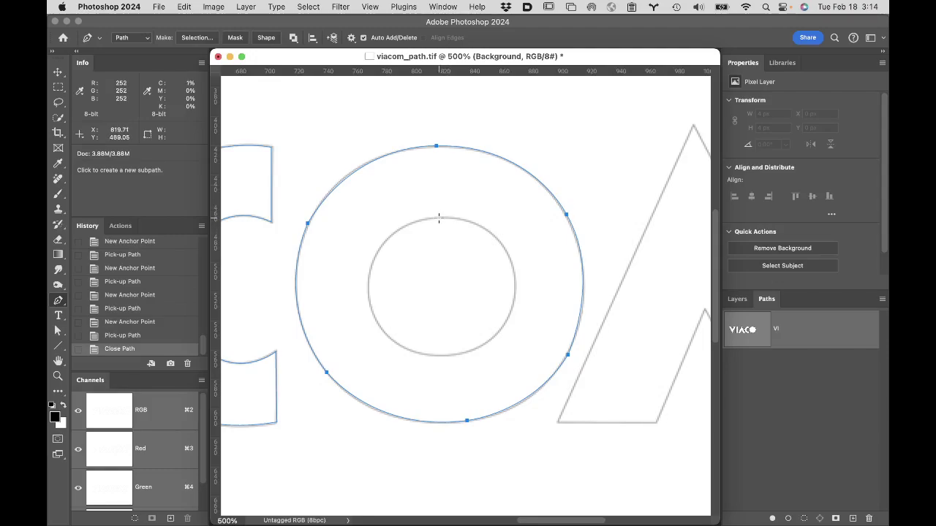
# - Start the O's inner subpath at its top and trace the left side with two curve anchors, removing their outgoing handles
pyautogui.click(438, 218)
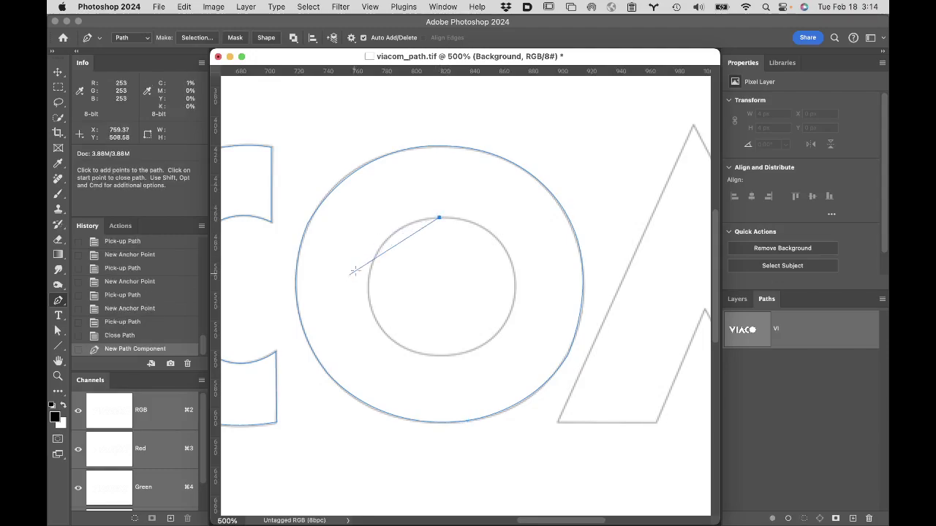
pyautogui.moveTo(370, 270); pyautogui.dragTo(348, 329)
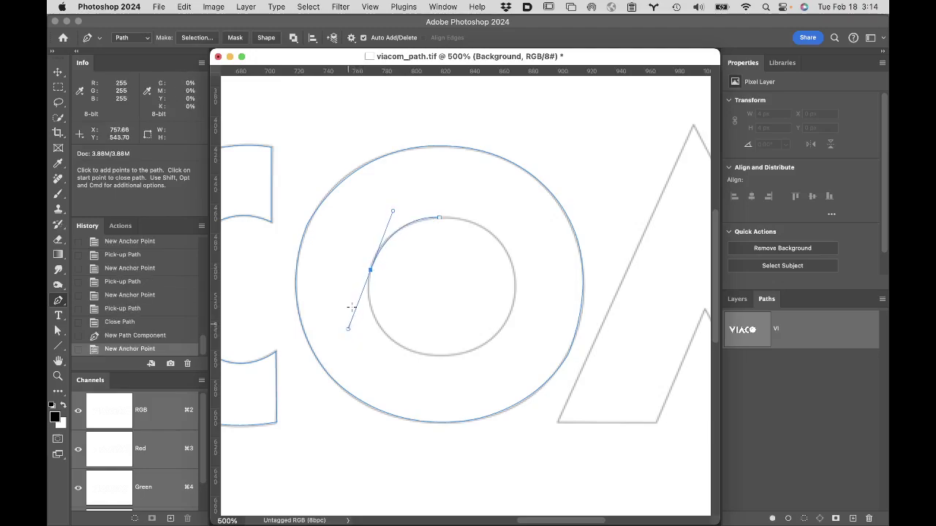
pyautogui.click(370, 269)
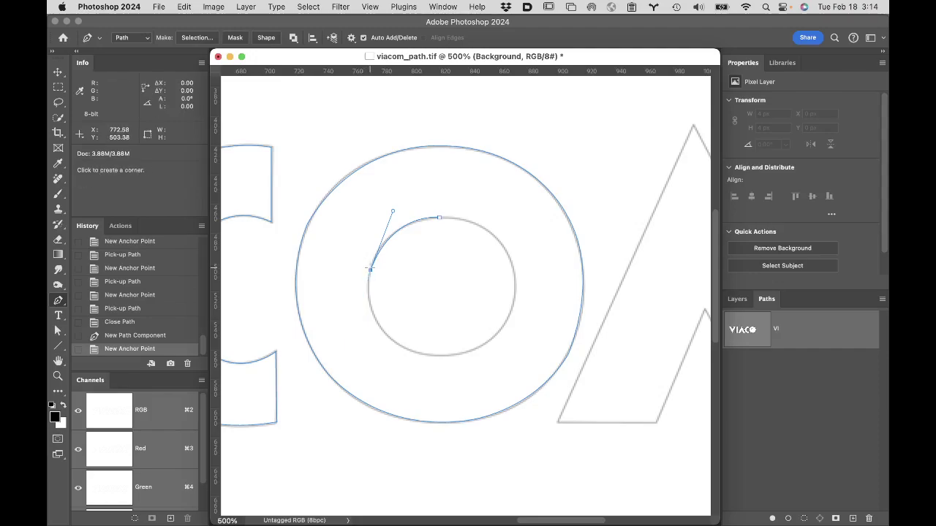
pyautogui.moveTo(410, 350); pyautogui.dragTo(466, 378)
pyautogui.click(409, 350)
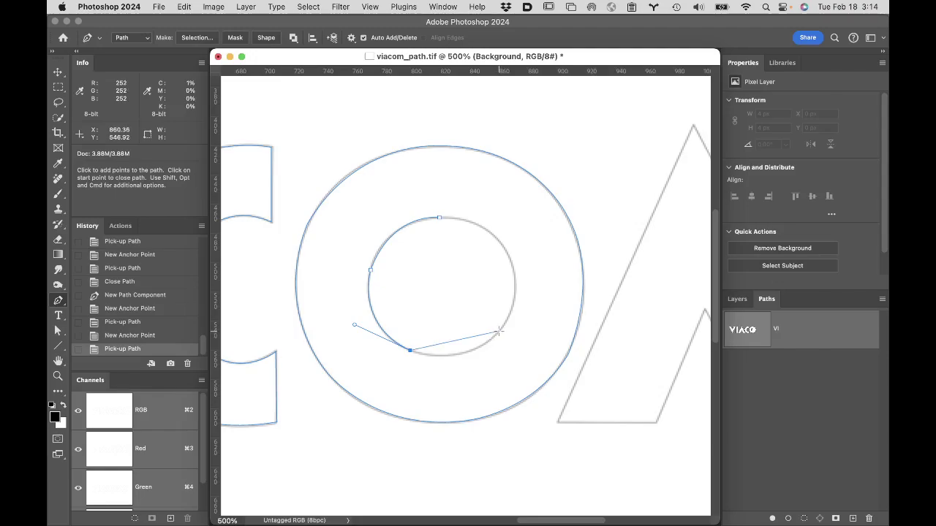
# - Trace the O's inner bottom and right side with two curve anchors, removing their outgoing handles, and close the subpath at the top
pyautogui.moveTo(499, 331); pyautogui.dragTo(534, 291)
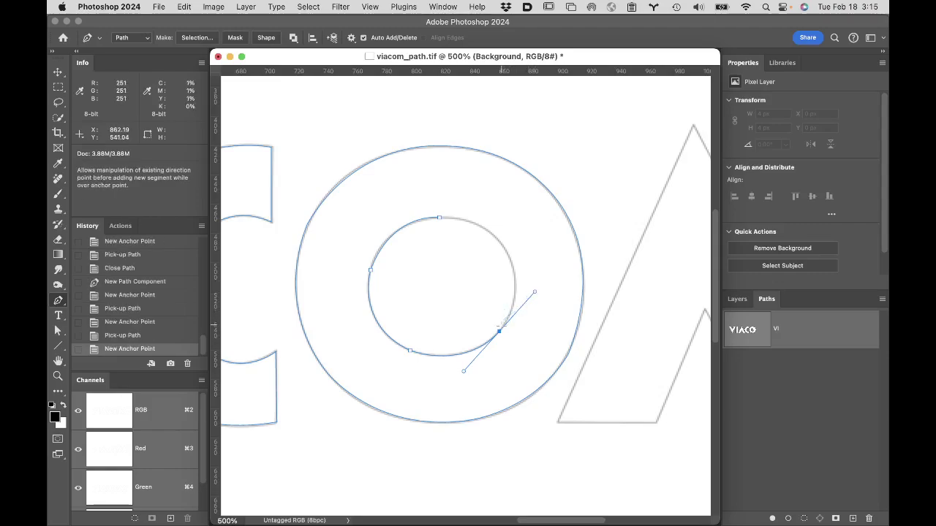
pyautogui.click(498, 330)
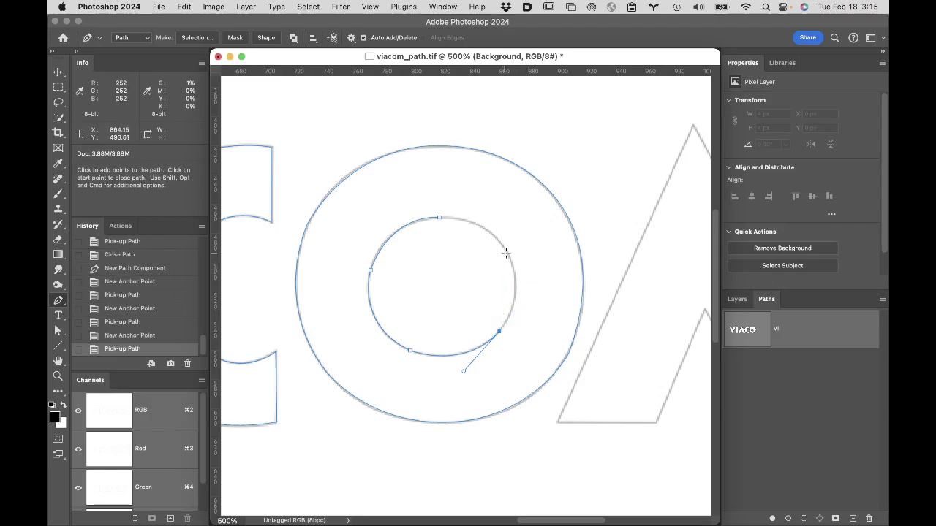
pyautogui.moveTo(507, 254); pyautogui.dragTo(488, 200)
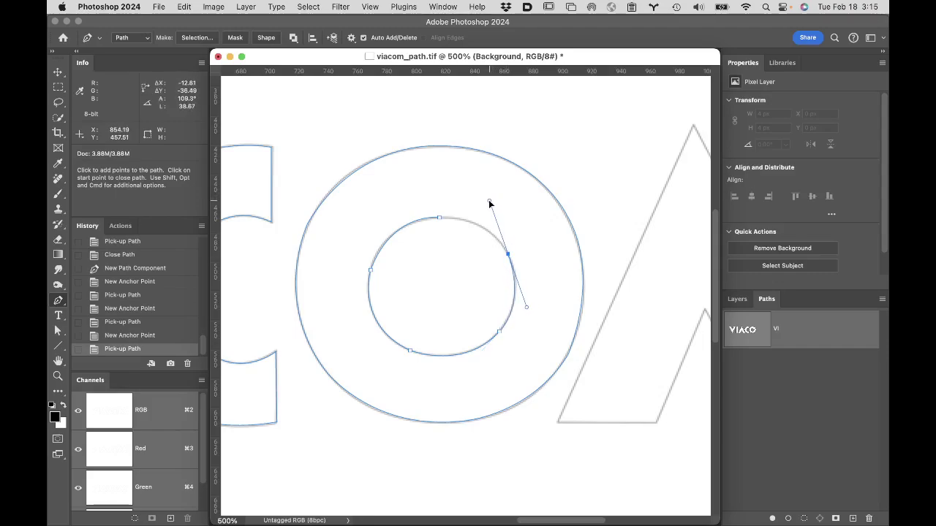
pyautogui.click(508, 254)
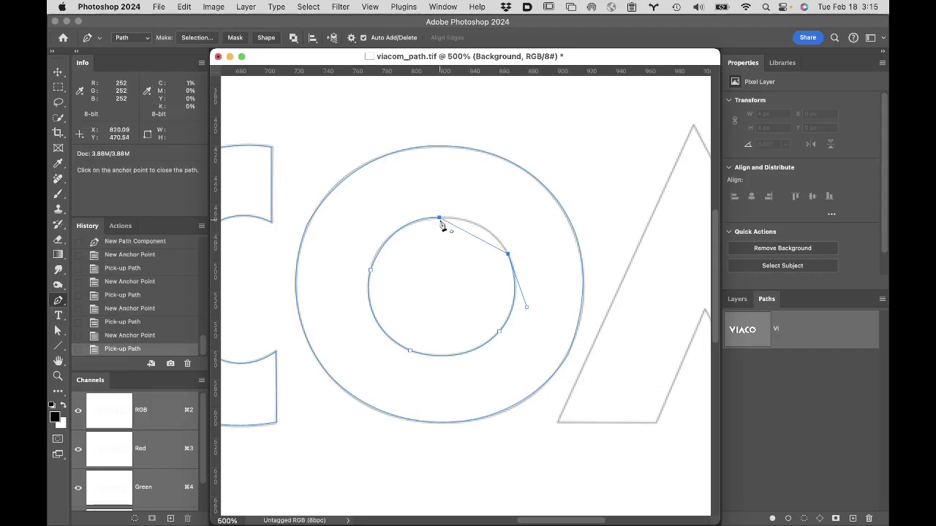
pyautogui.moveTo(439, 218); pyautogui.dragTo(395, 226)
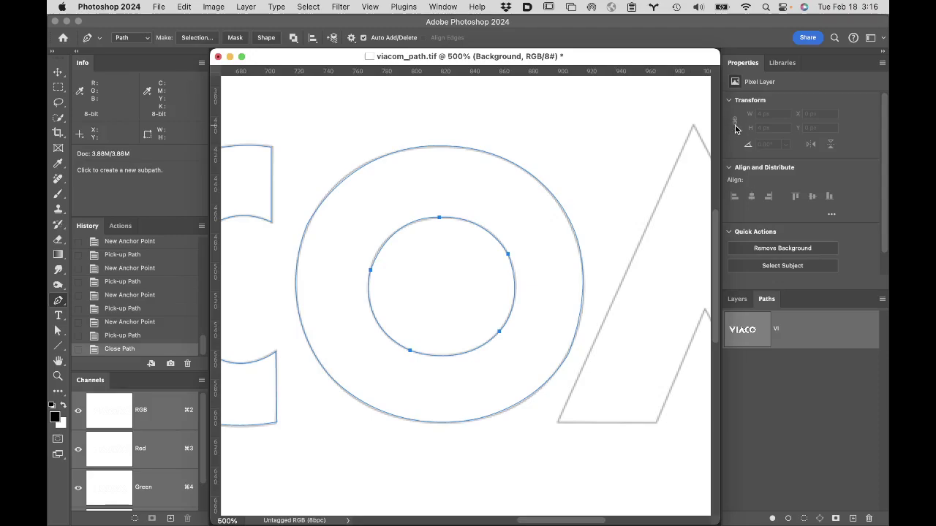
# - With the VI path deselected, draw a closed triangular work path through the M's lower-left corner, left peak and upper centre notch
pyautogui.click(779, 416)
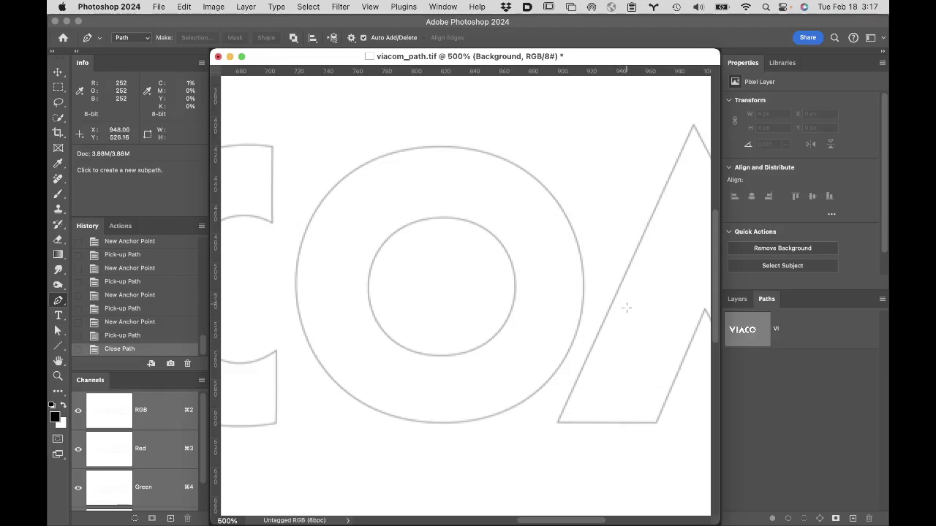
pyautogui.press('space')
pyautogui.moveTo(626, 311); pyautogui.dragTo(363, 297)
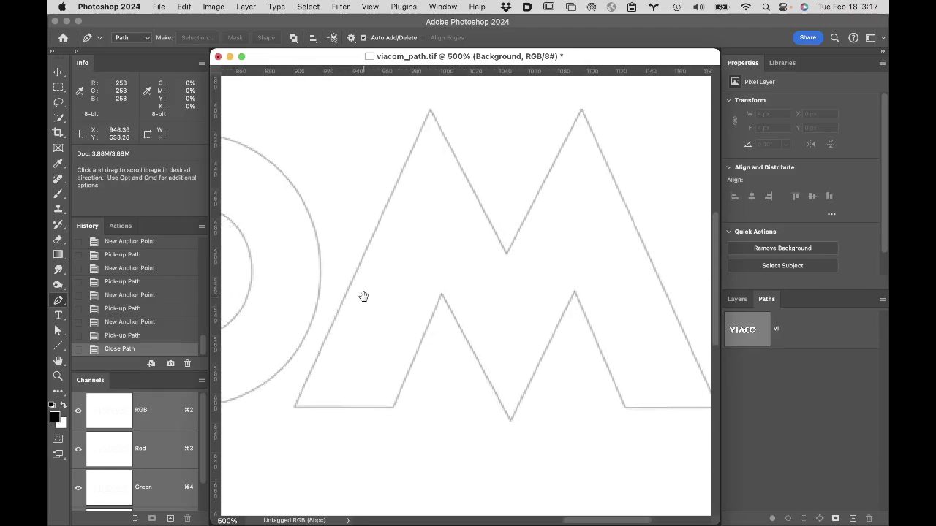
pyautogui.click(833, 325)
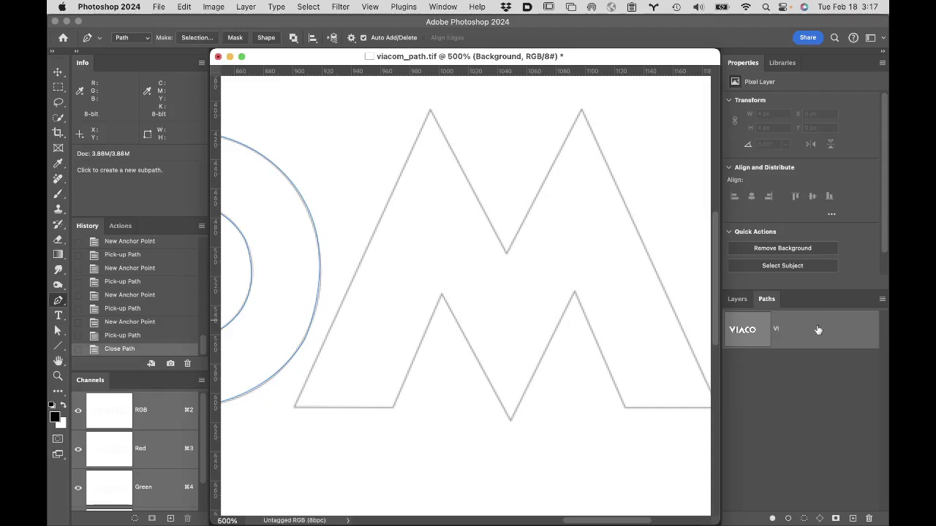
pyautogui.click(822, 403)
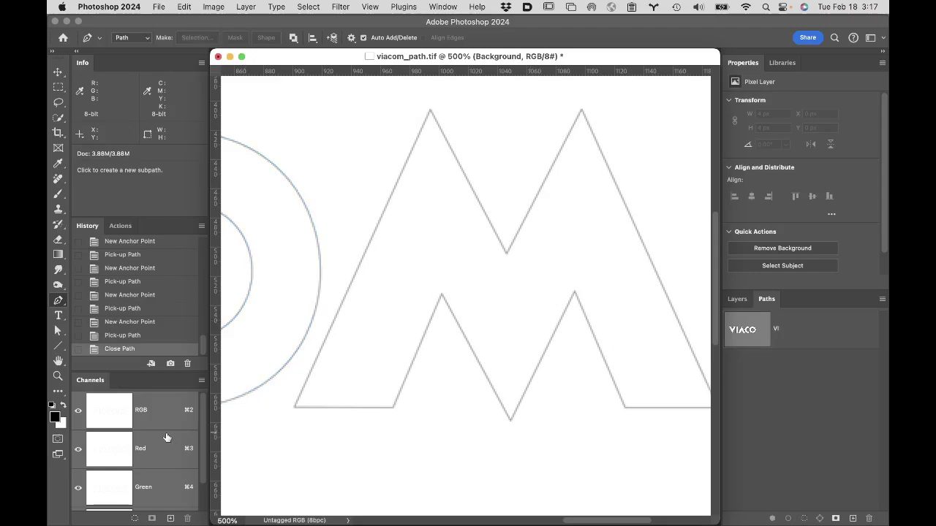
pyautogui.click(296, 407)
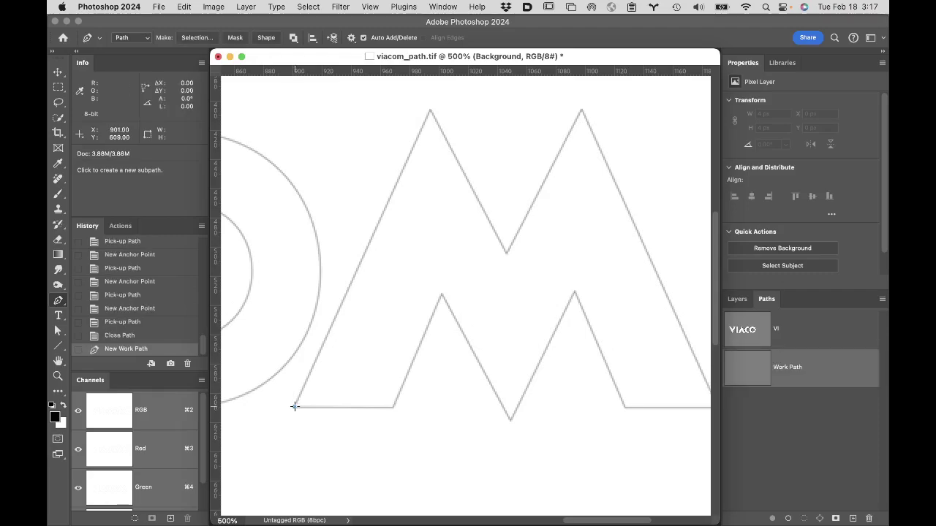
pyautogui.click(430, 111)
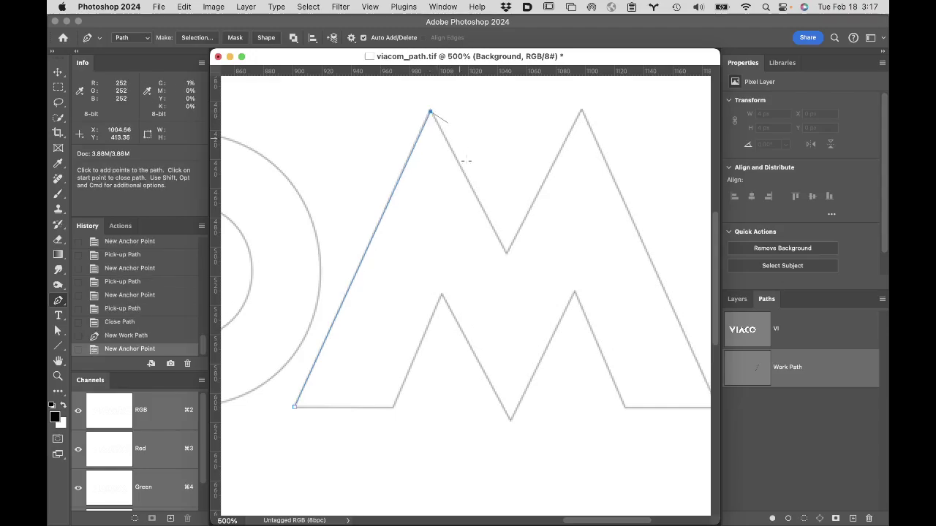
pyautogui.click(506, 250)
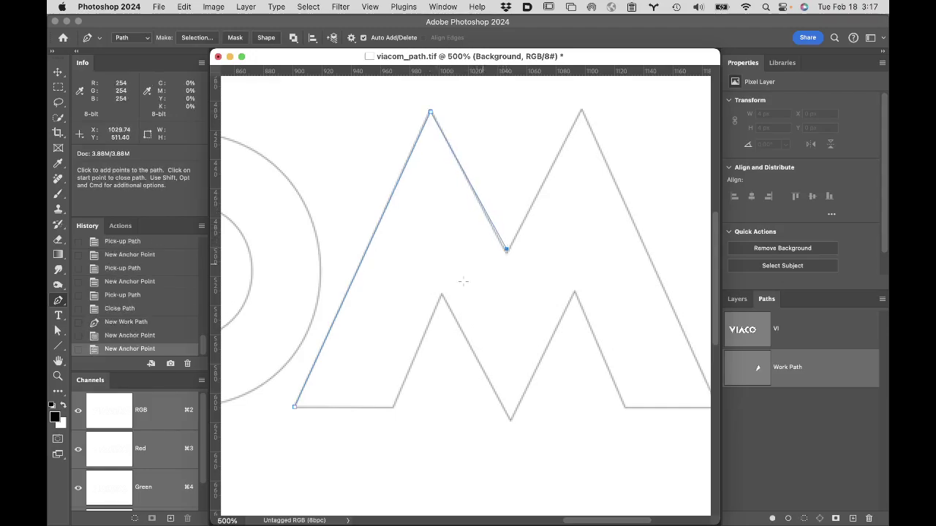
pyautogui.click(295, 407)
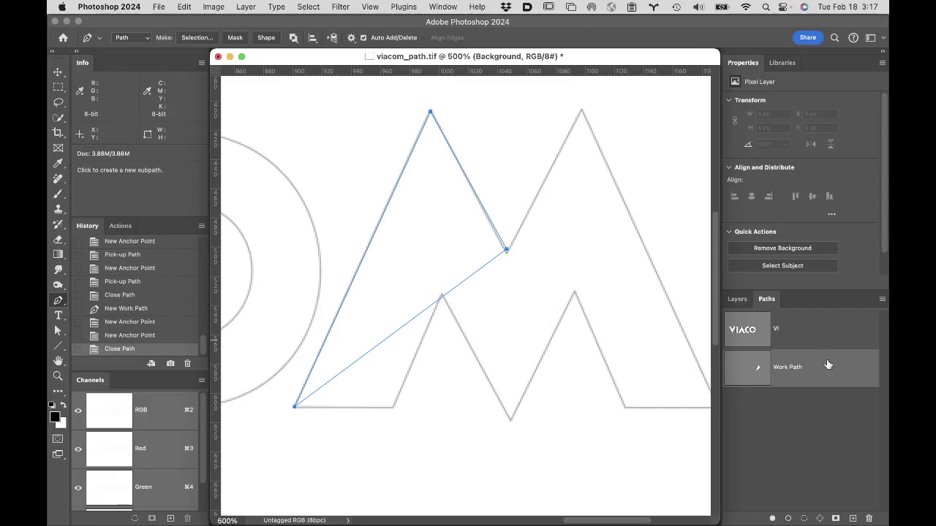
# - Cut the triangular work path and paste it into the VI path
pyautogui.press('super+x')
pyautogui.click(823, 331)
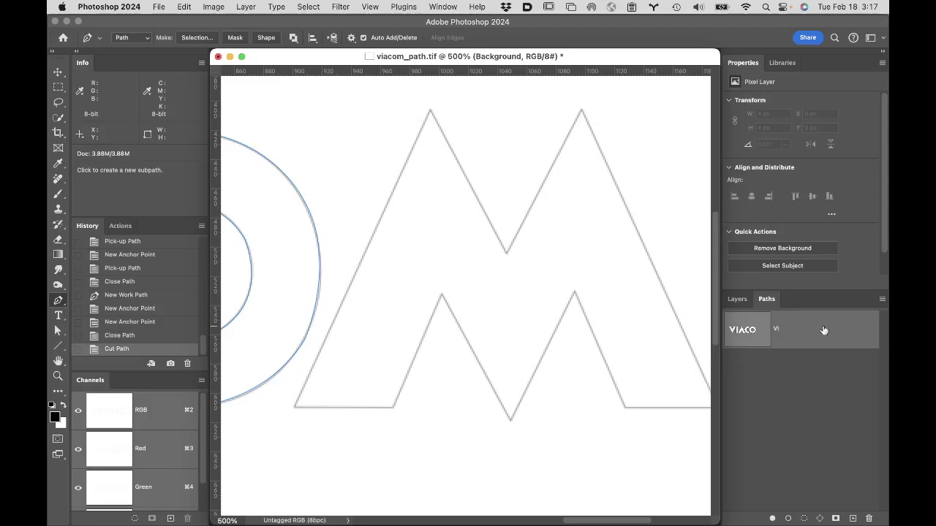
pyautogui.press('super+v')
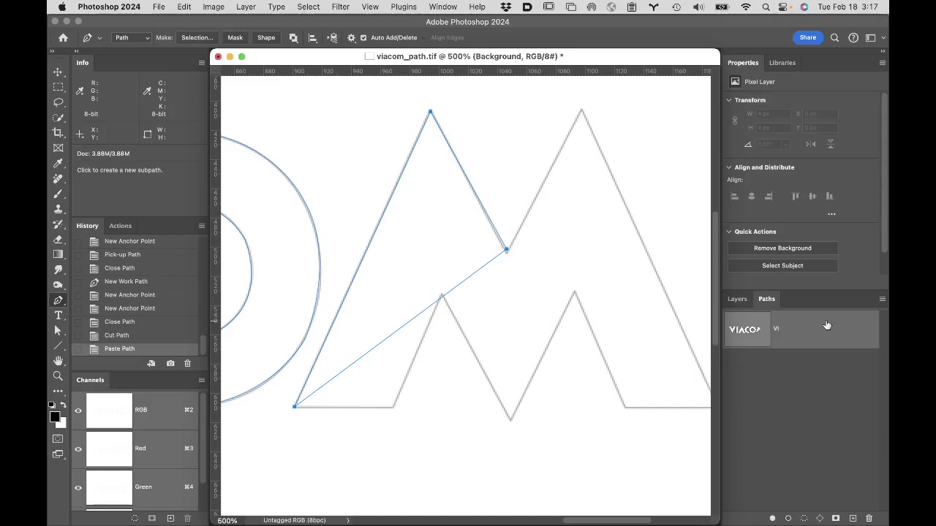
# - Undo the pasting, cutting and closing of the triangular subpath to return to the open Work Path
pyautogui.press('super+z')
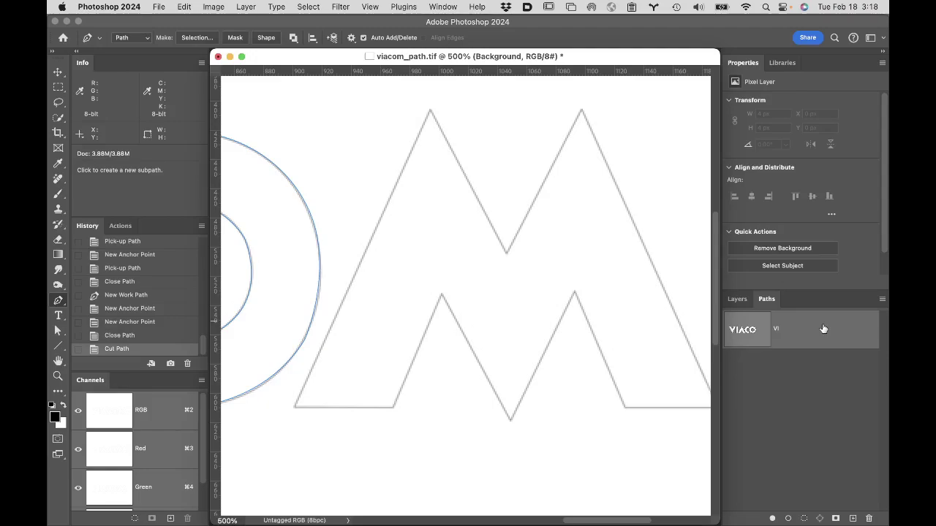
pyautogui.press('super+v')
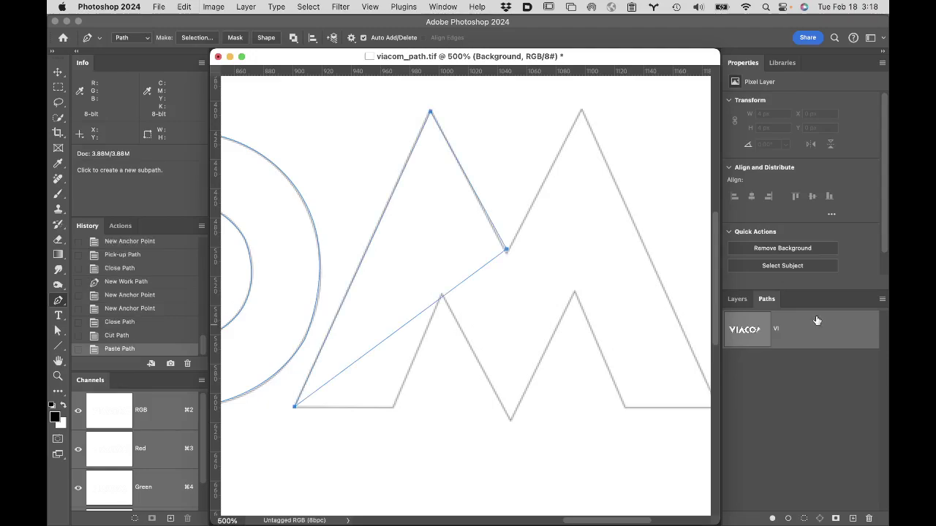
pyautogui.press('super+z')
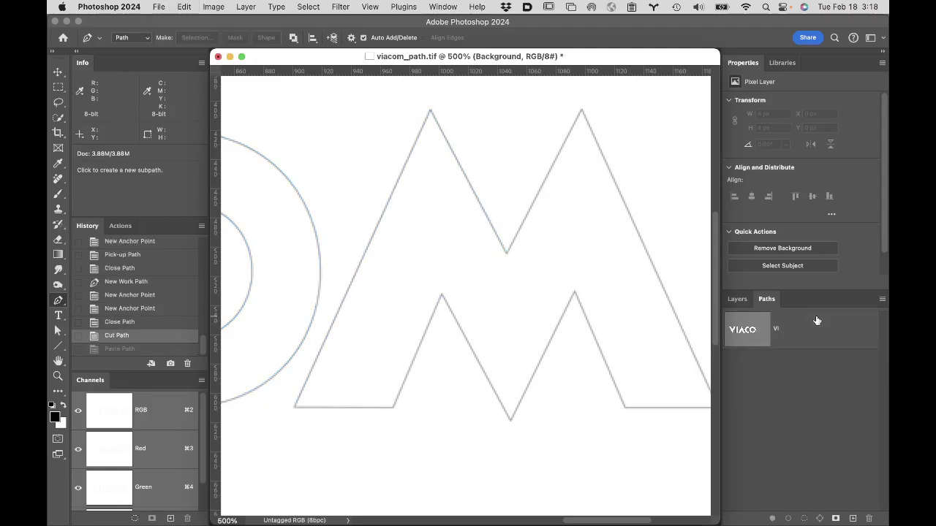
pyautogui.press('super+z')
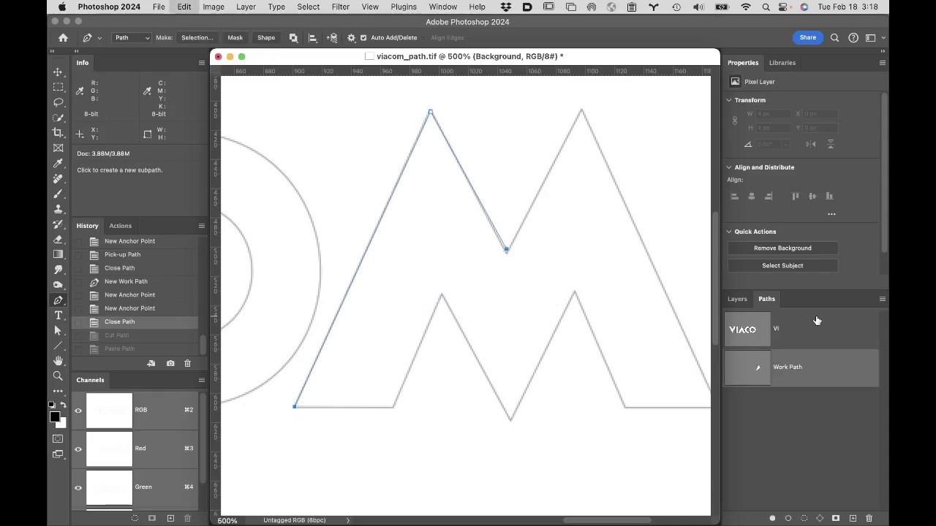
pyautogui.press('super+z')
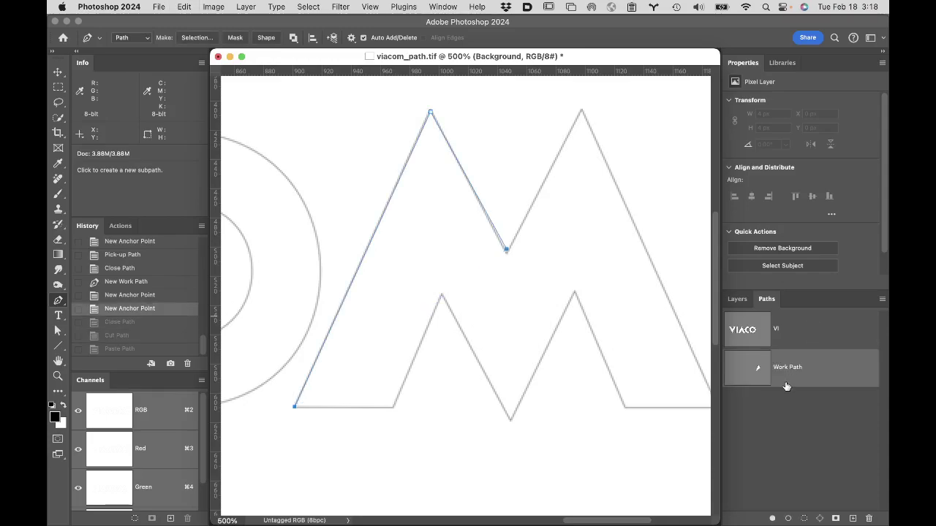
# - Close the triangular Work Path at its starting anchor point and copy it into the VI path
pyautogui.click(295, 410)
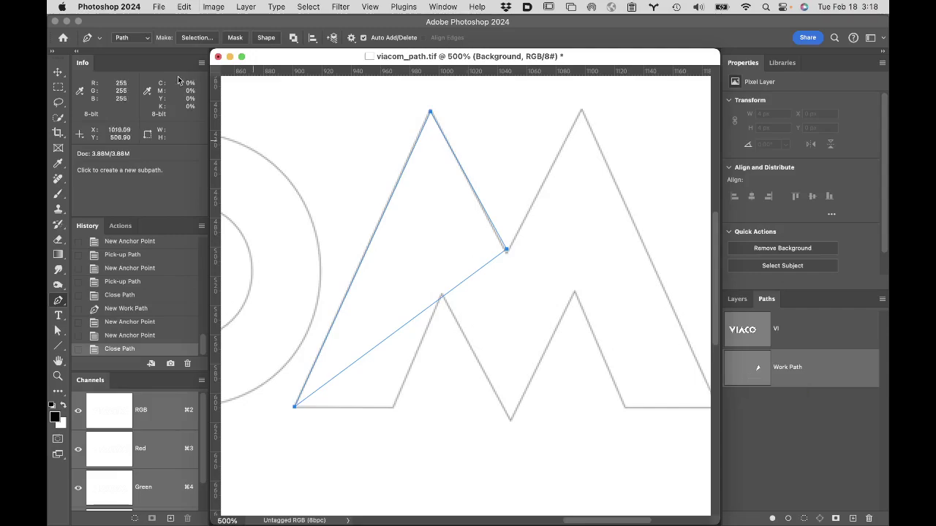
pyautogui.click(184, 7)
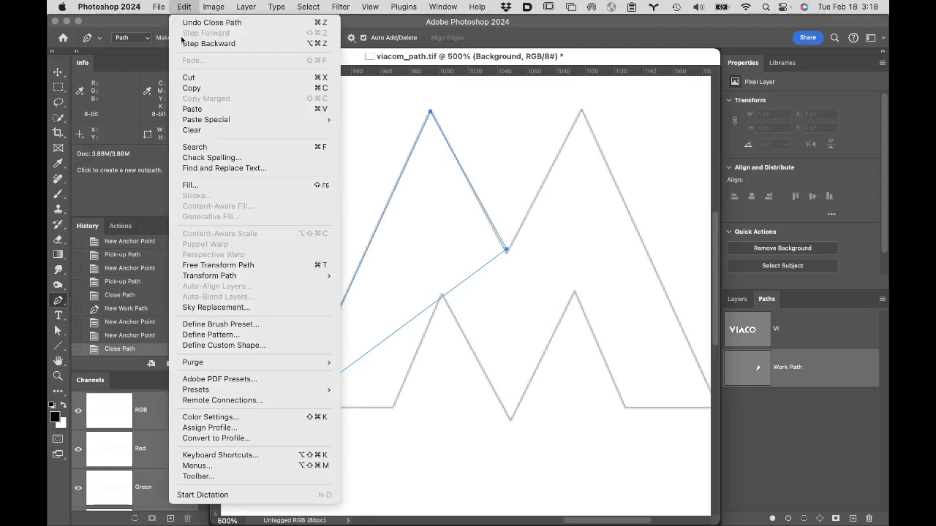
pyautogui.click(202, 87)
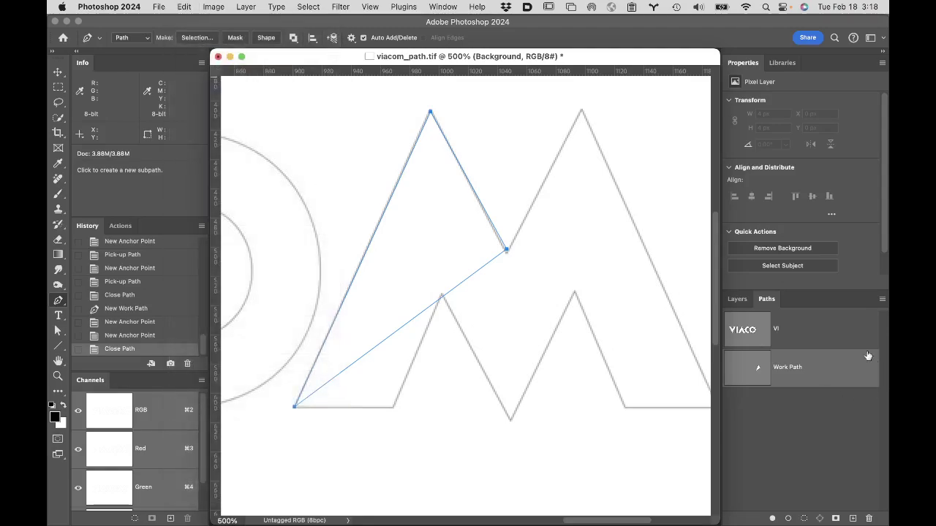
pyautogui.click(837, 332)
pyautogui.press('super+v')
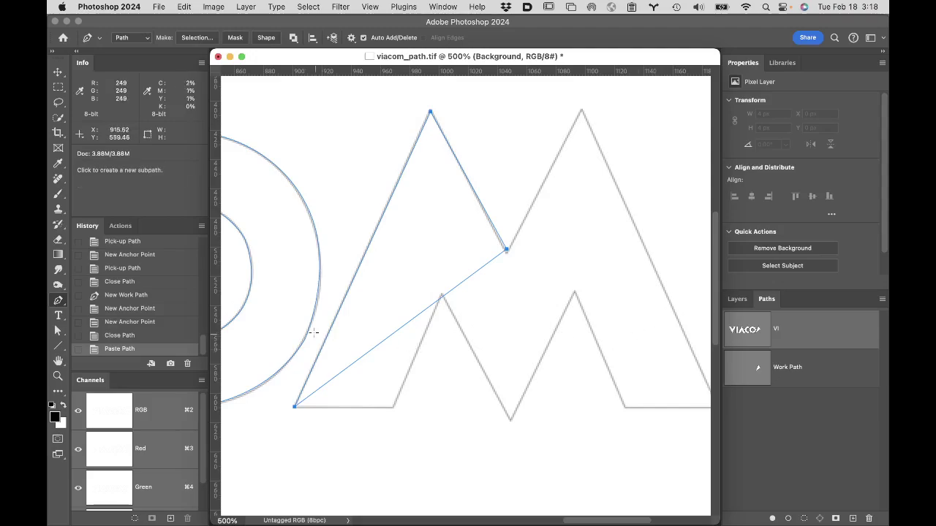
# - Undo the paste into the VI path and delete the Work Path
pyautogui.click(169, 336)
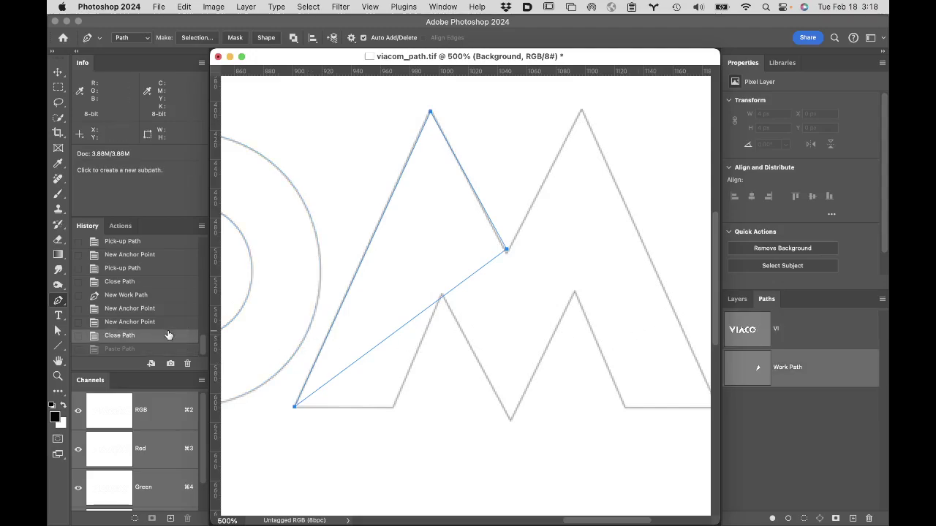
pyautogui.moveTo(838, 371); pyautogui.dragTo(820, 363)
pyautogui.moveTo(821, 374); pyautogui.dragTo(868, 517)
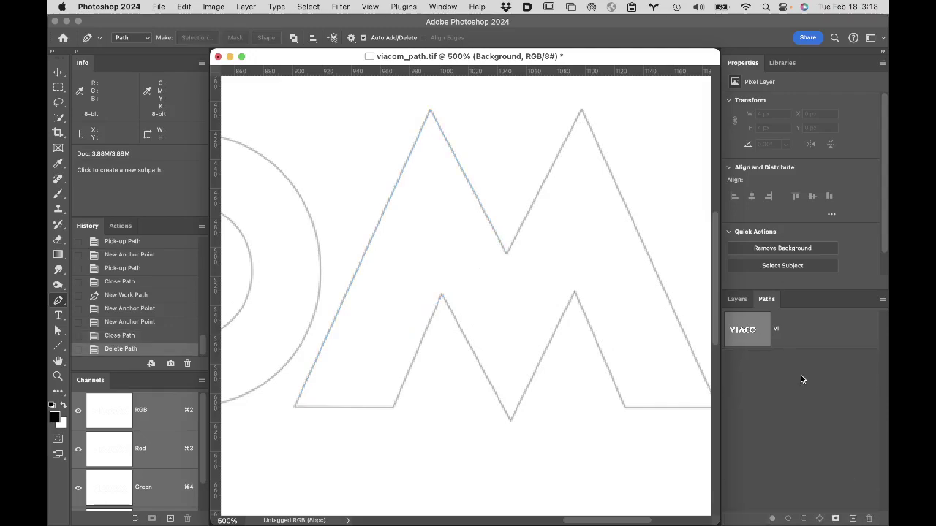
# - Deselect the VI path and create a new path named M
pyautogui.click(815, 328)
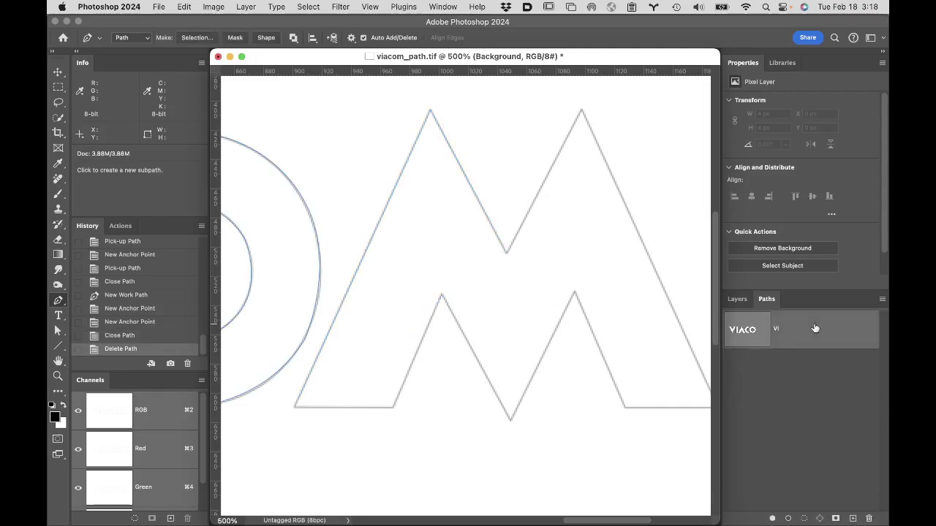
pyautogui.click(806, 412)
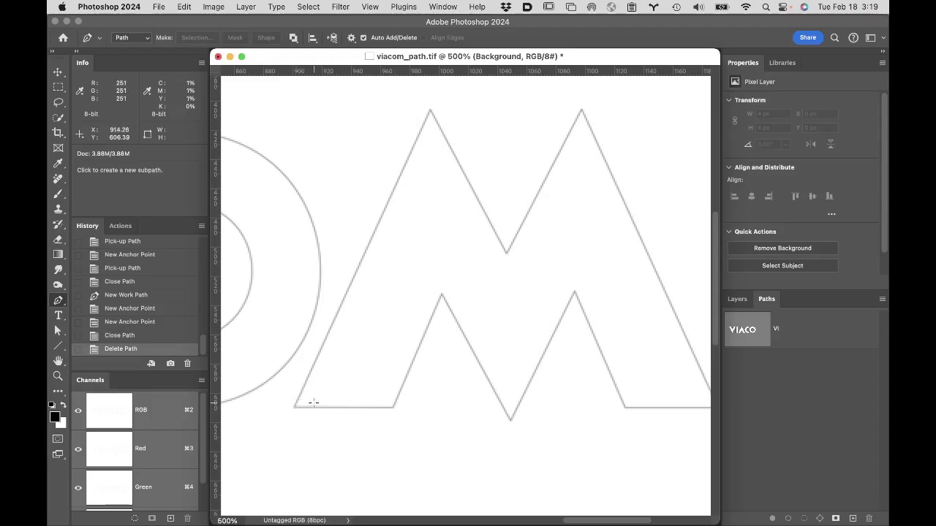
pyautogui.click(882, 301)
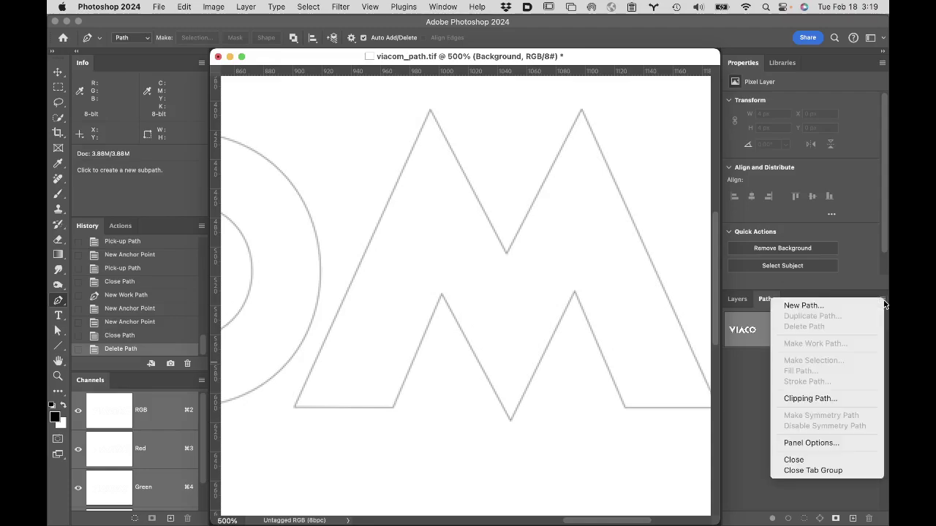
pyautogui.click(805, 306)
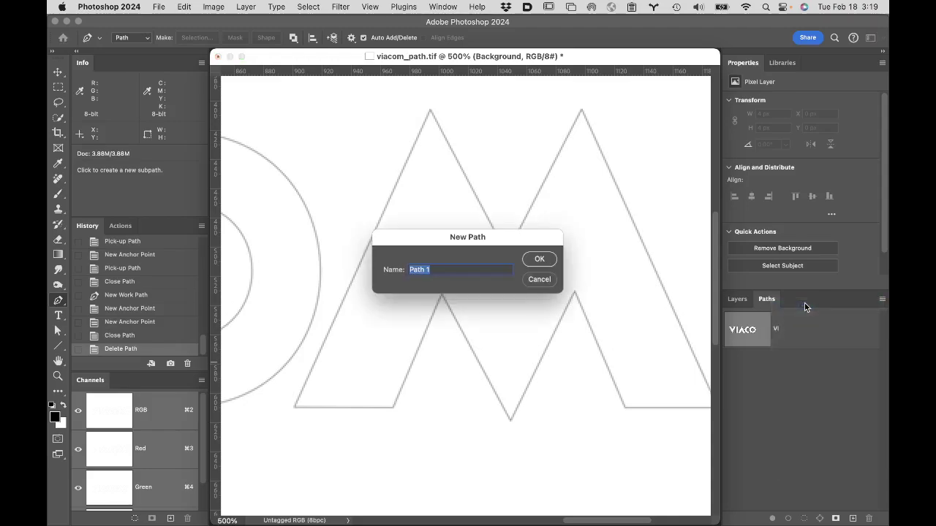
pyautogui.write('M')
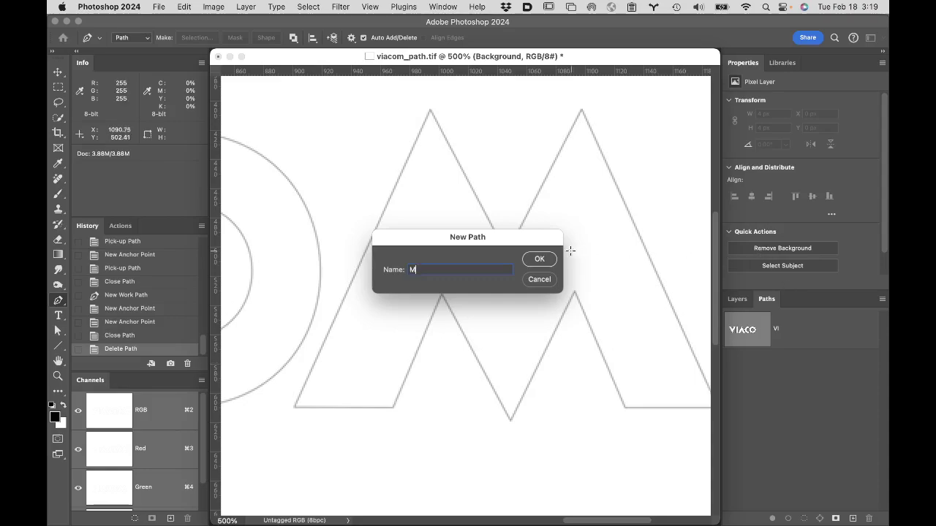
pyautogui.click(539, 259)
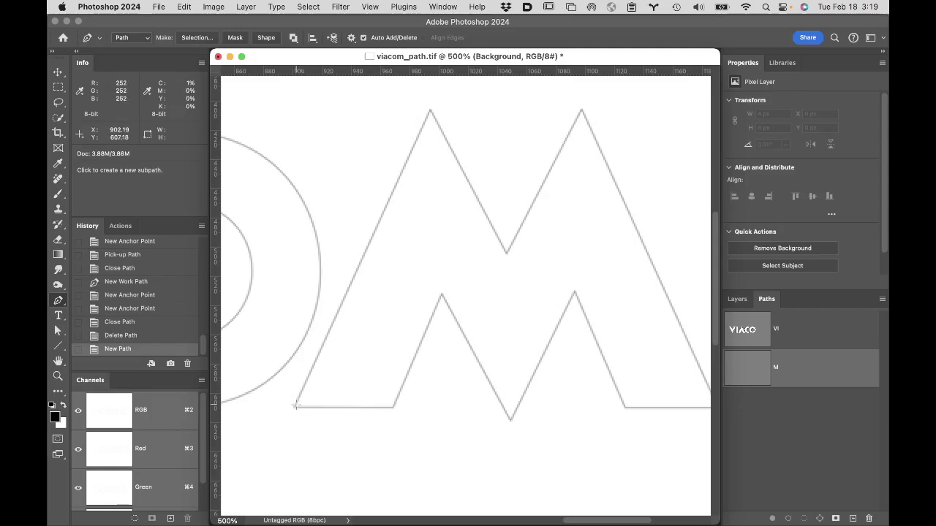
# - Trace the M with the Pen tool from its lower-left corner over the left peak and middle notch to the right peak
pyautogui.click(294, 406)
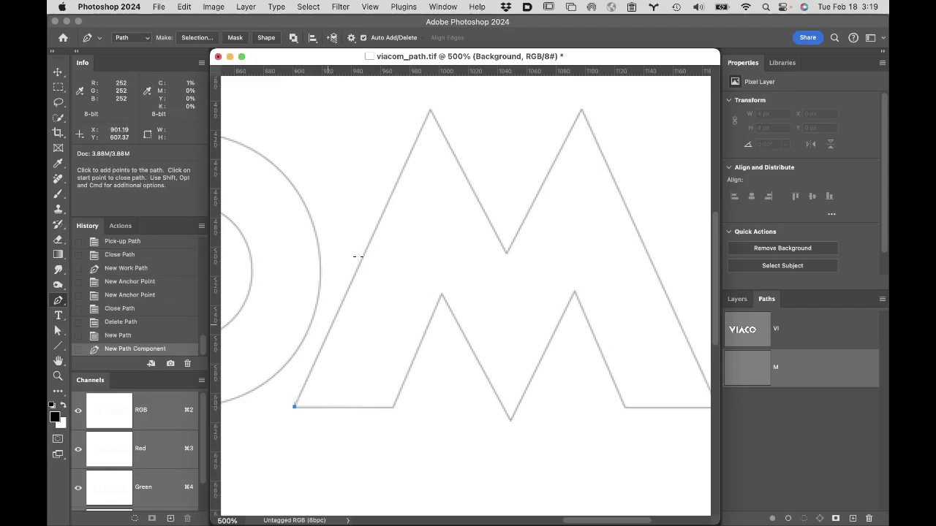
pyautogui.click(430, 111)
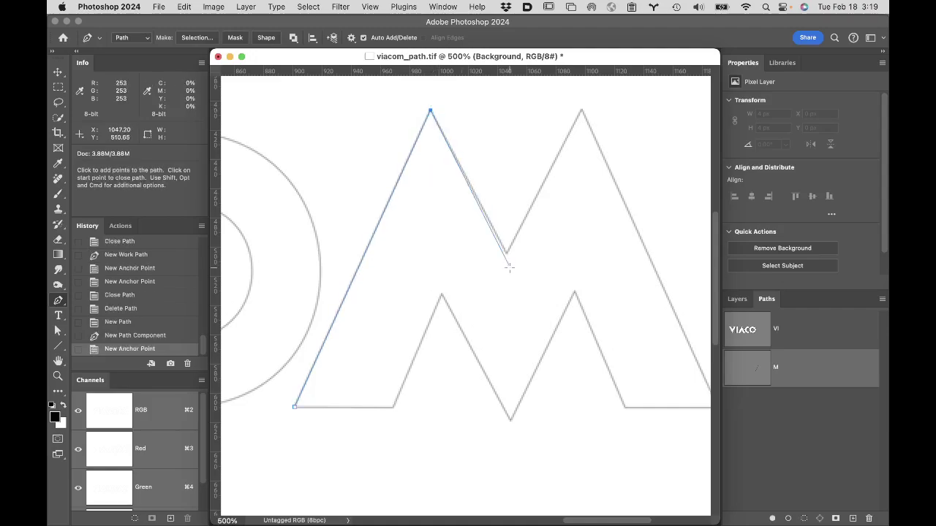
pyautogui.click(505, 251)
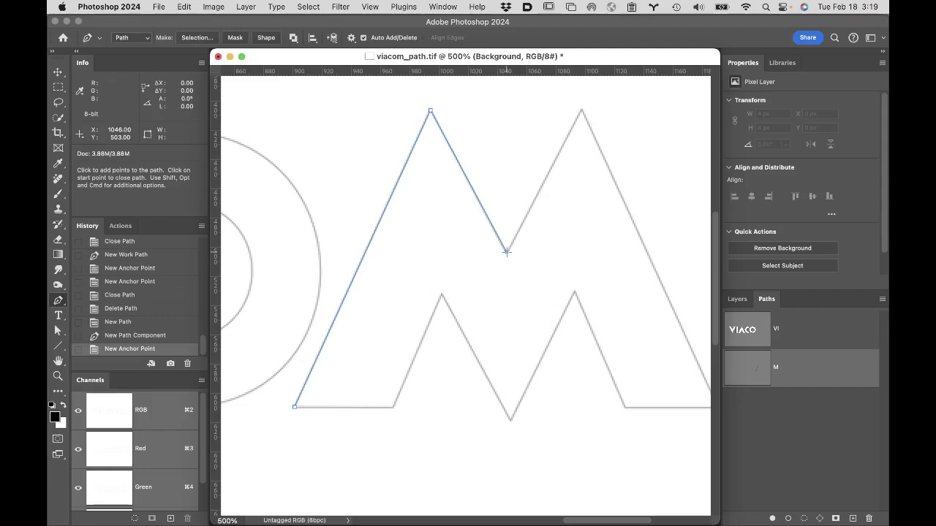
pyautogui.click(582, 109)
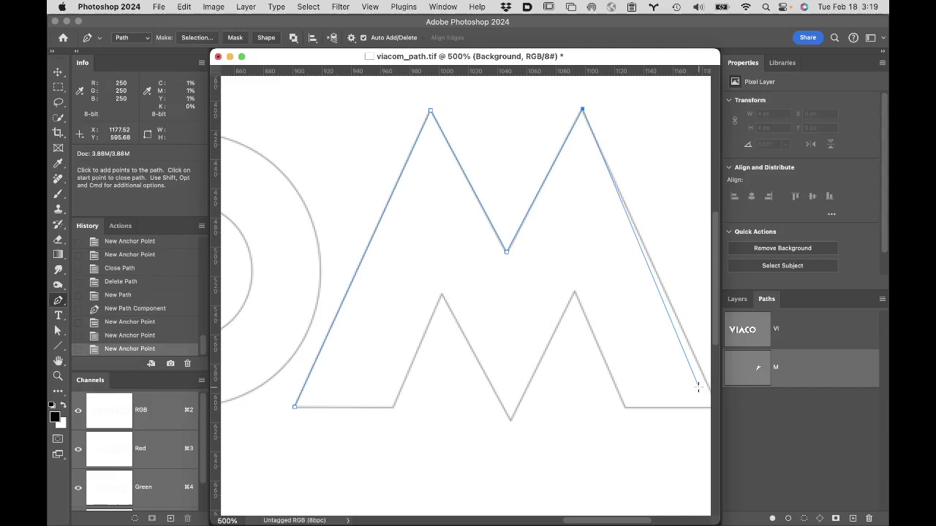
# - Continue the M outline around the right foot's two corners and right inner peak to the bottom centre point
pyautogui.moveTo(694, 374)
pyautogui.mouseDown()
pyautogui.moveTo(595, 355)
pyautogui.moveTo(695, 355)
pyautogui.mouseUp()
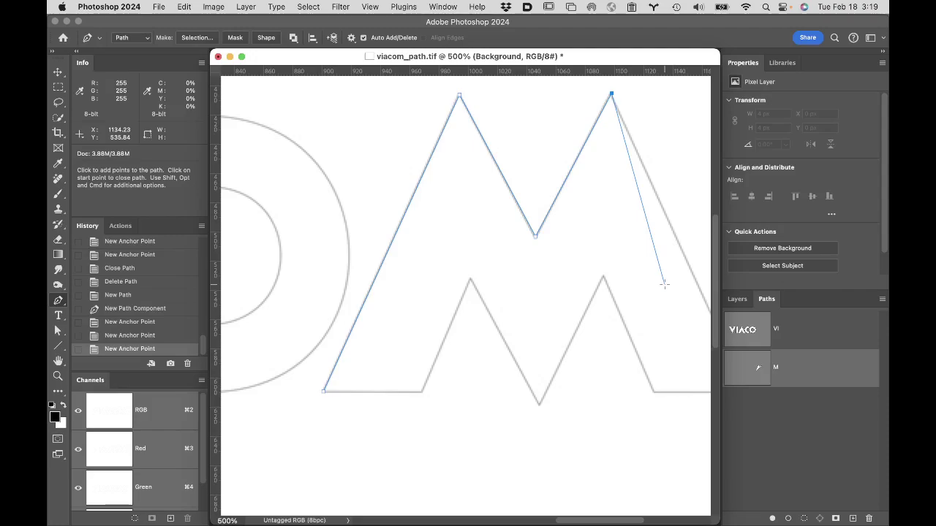
pyautogui.press('space')
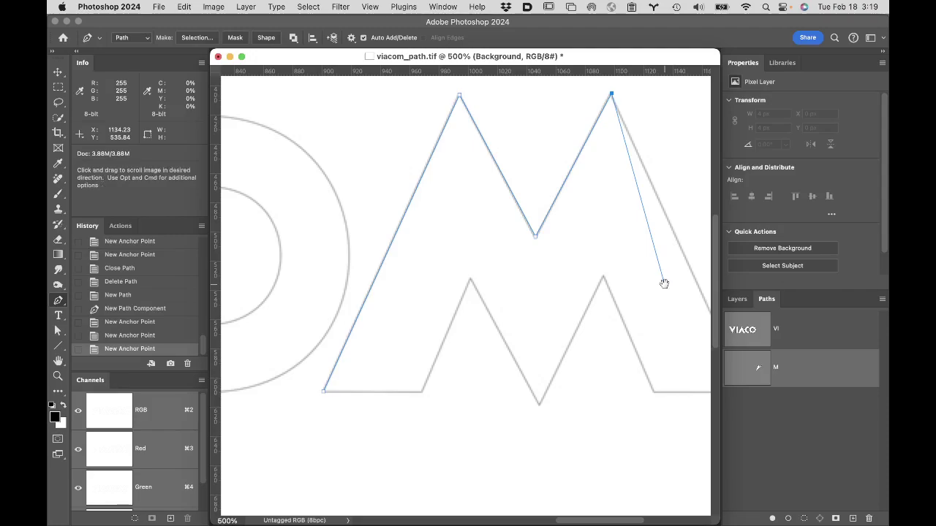
pyautogui.moveTo(664, 283); pyautogui.dragTo(563, 275)
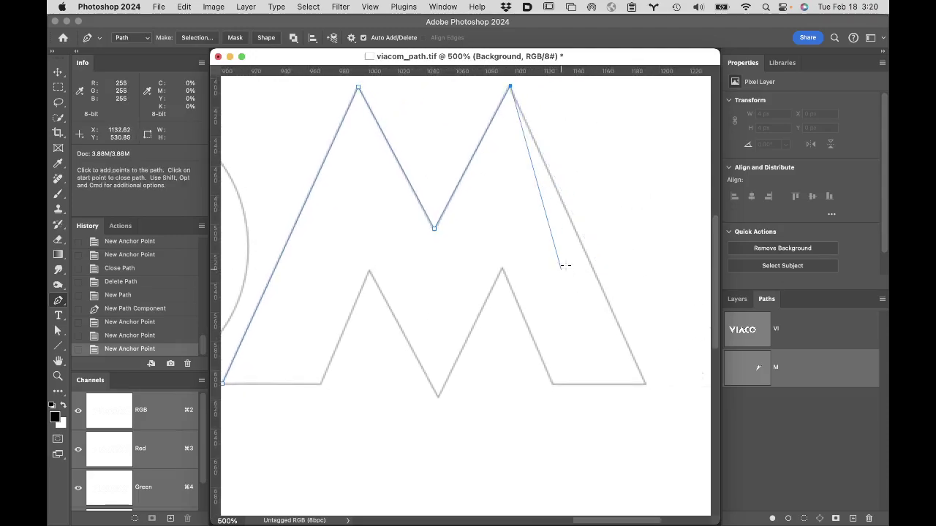
pyautogui.click(645, 383)
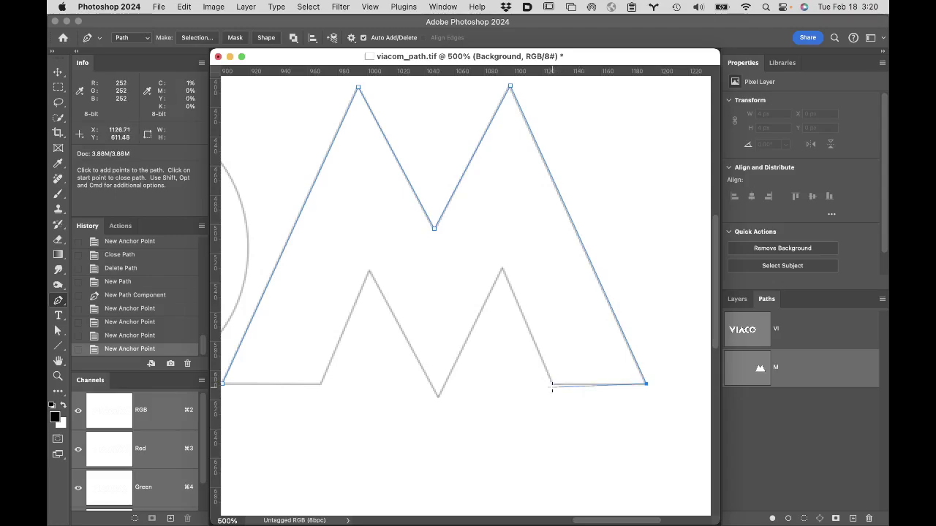
pyautogui.click(552, 383)
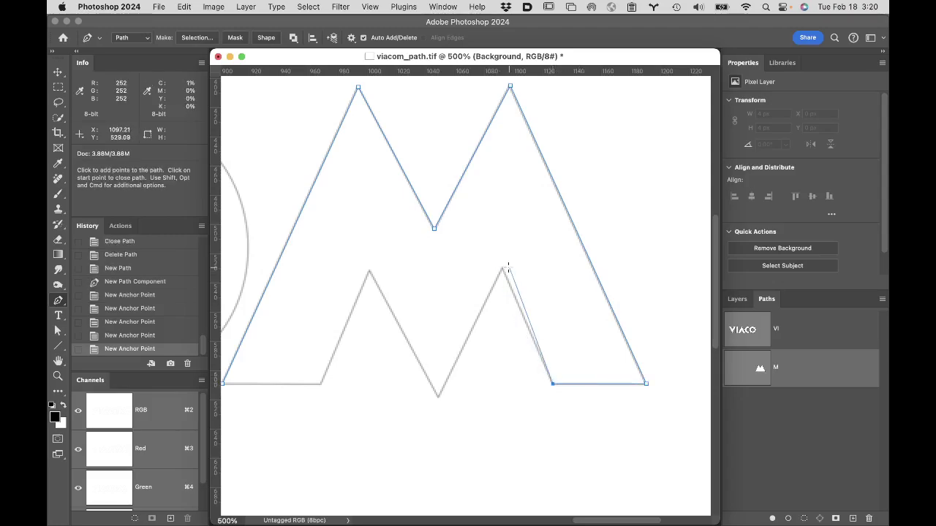
pyautogui.click(501, 270)
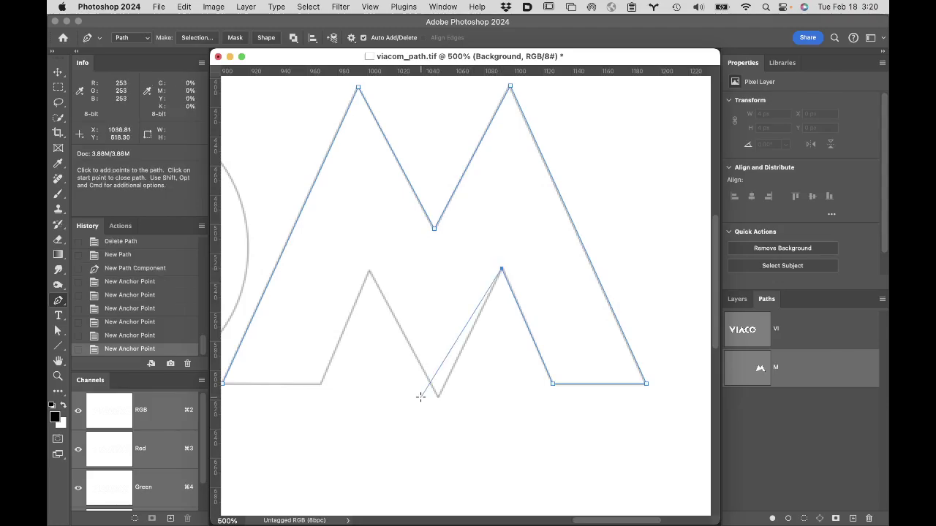
pyautogui.click(438, 396)
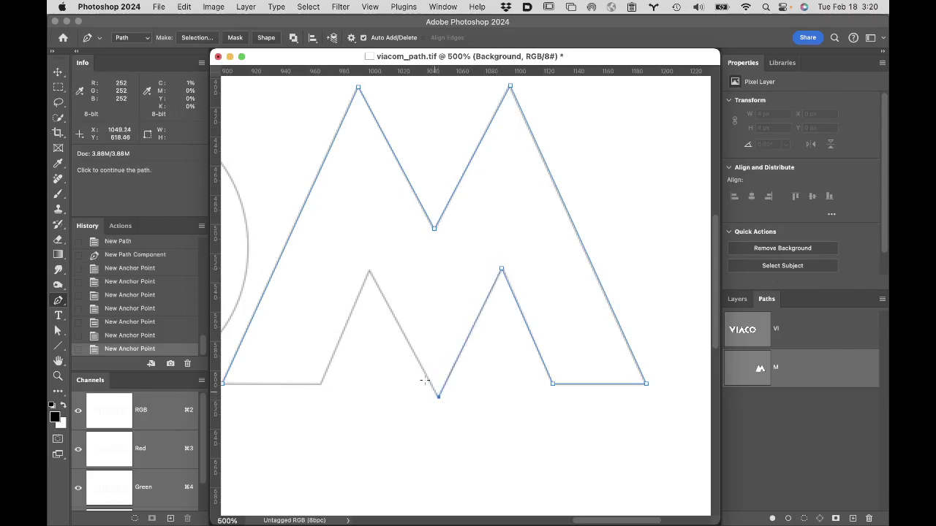
# - Trace the left inner peak and left foot of the M, closing the path at its starting corner
pyautogui.click(368, 270)
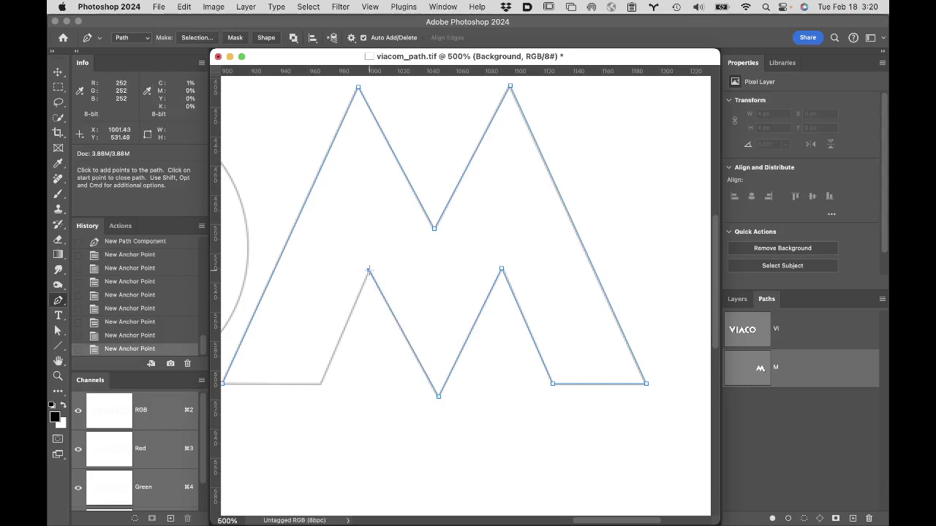
pyautogui.click(321, 383)
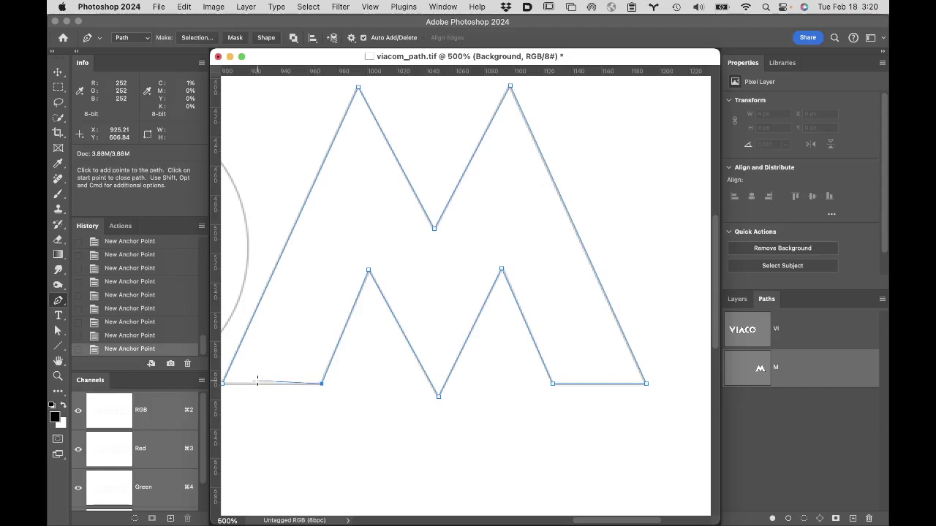
pyautogui.moveTo(255, 380); pyautogui.dragTo(378, 368)
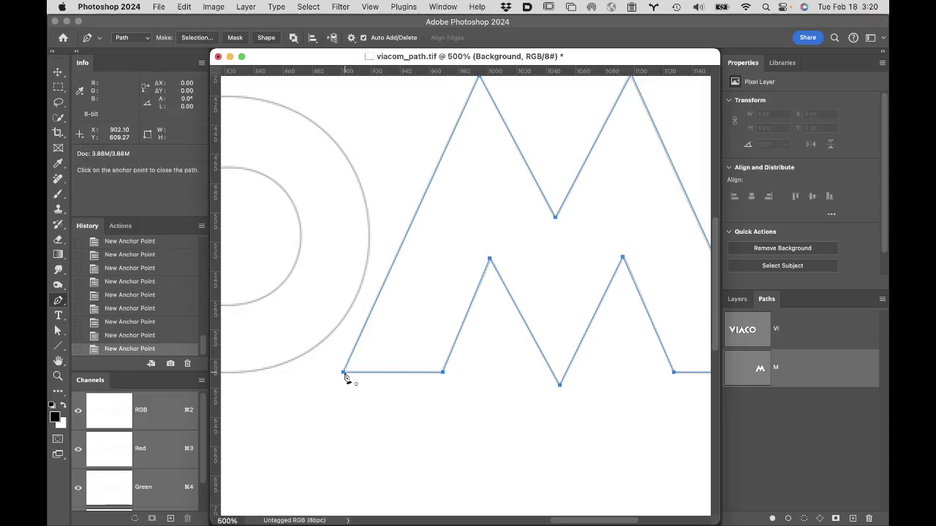
pyautogui.click(344, 374)
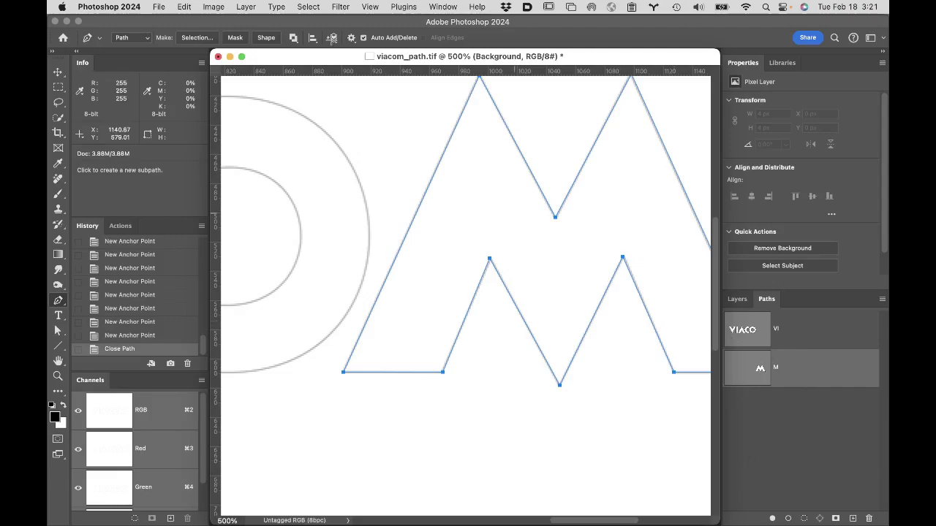
# - Copy the closed M outline into the VI path and delete the separate M path
pyautogui.click(186, 9)
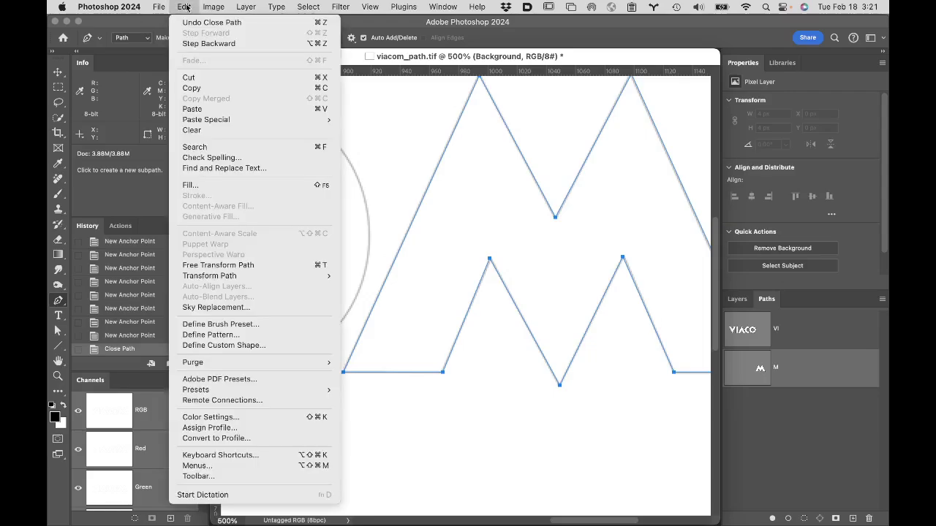
pyautogui.click(200, 88)
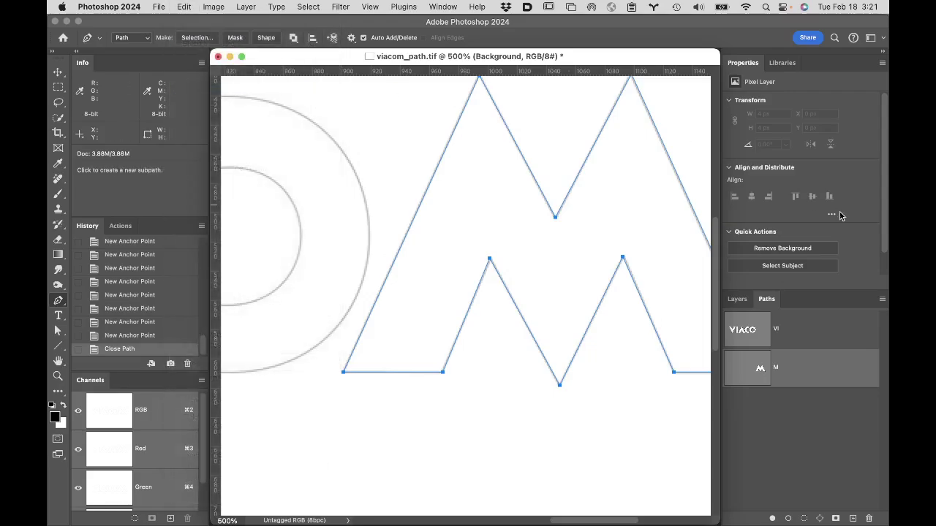
pyautogui.click(821, 338)
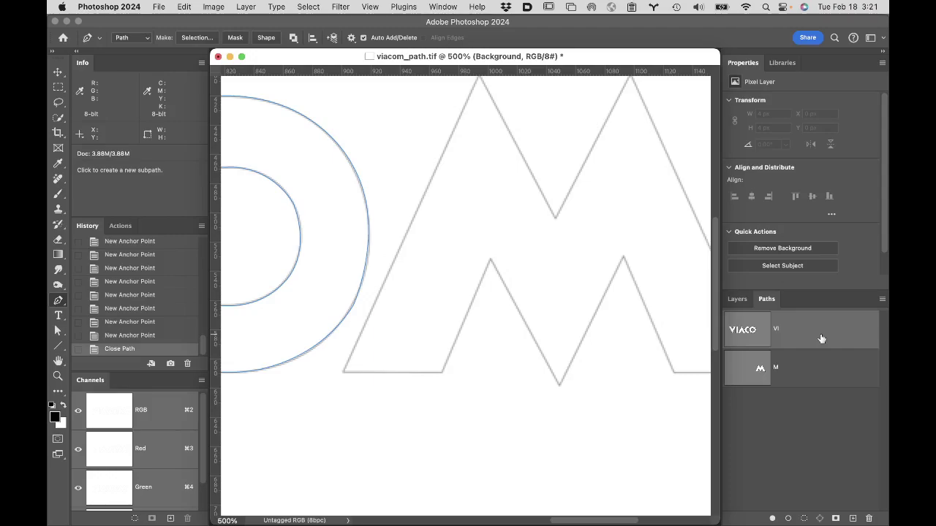
pyautogui.press('super+v')
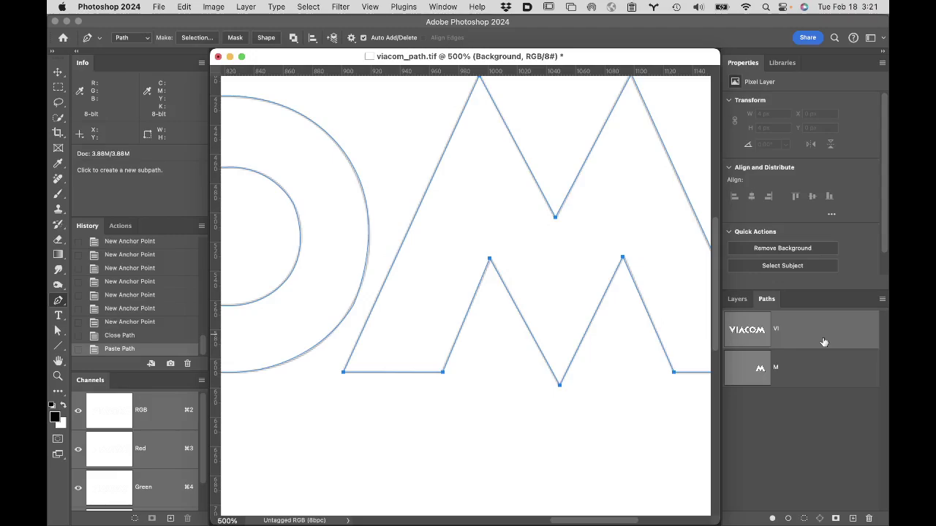
pyautogui.click(822, 366)
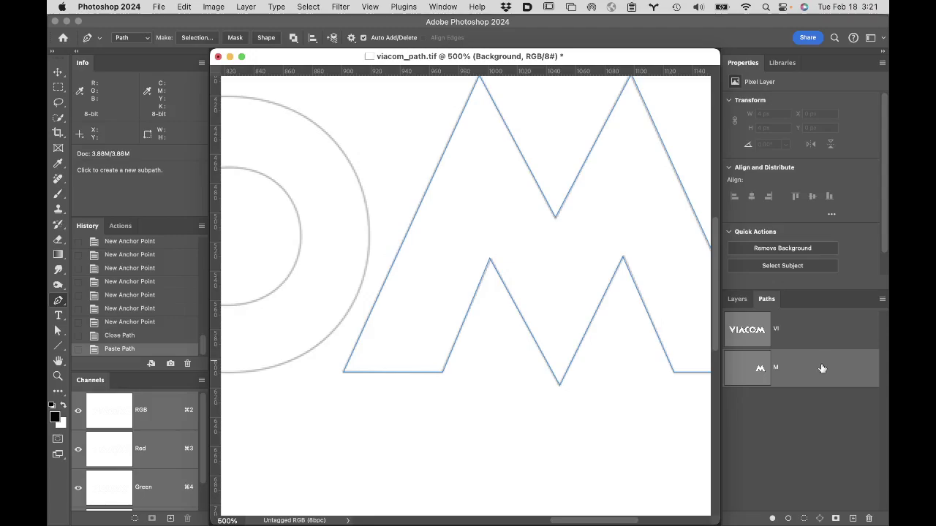
pyautogui.moveTo(824, 368); pyautogui.dragTo(870, 518)
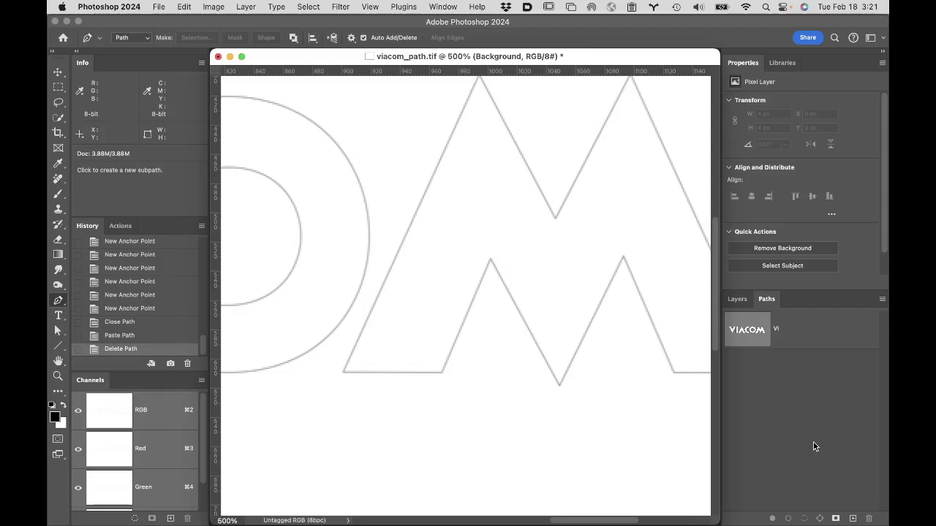
# - Load the VI path as a selection and add a new layer above the Viacom layer
pyautogui.click(812, 325)
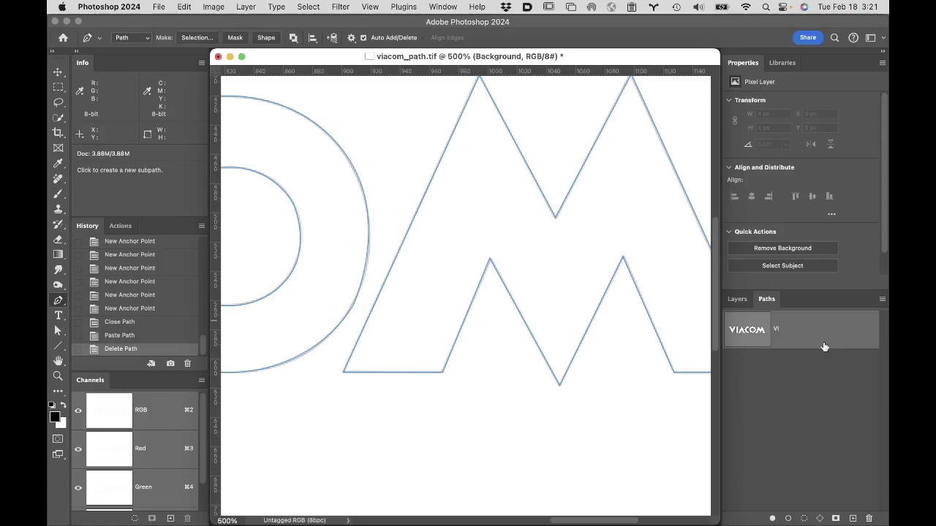
pyautogui.keyDown('super'); pyautogui.click(749, 331); pyautogui.keyUp('super')
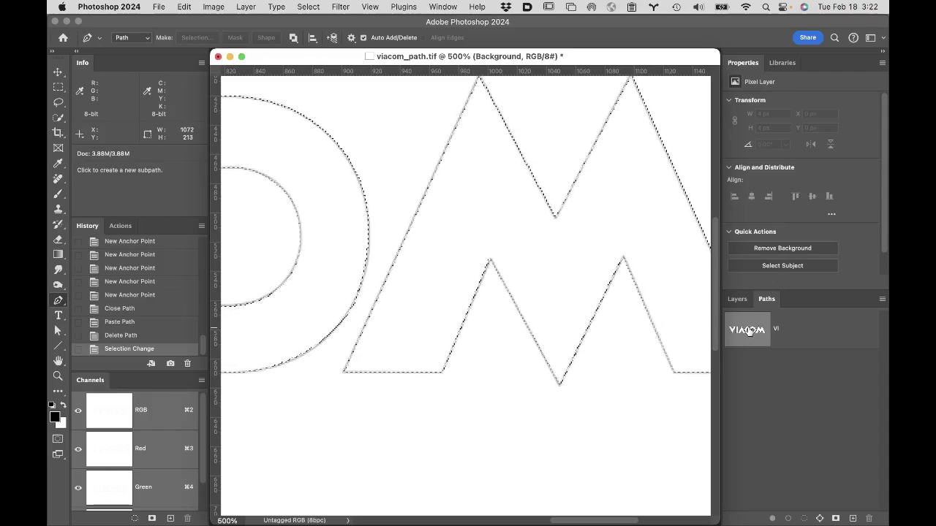
pyautogui.click(736, 299)
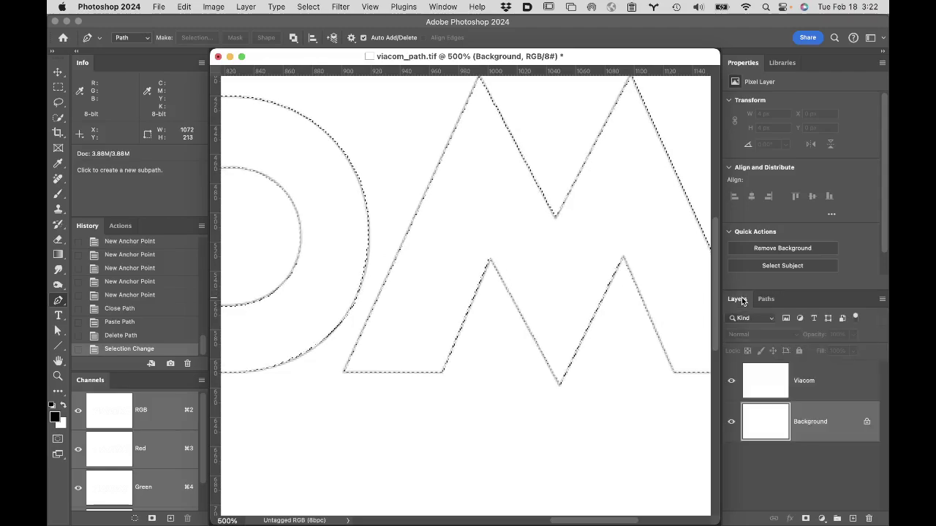
pyautogui.click(840, 383)
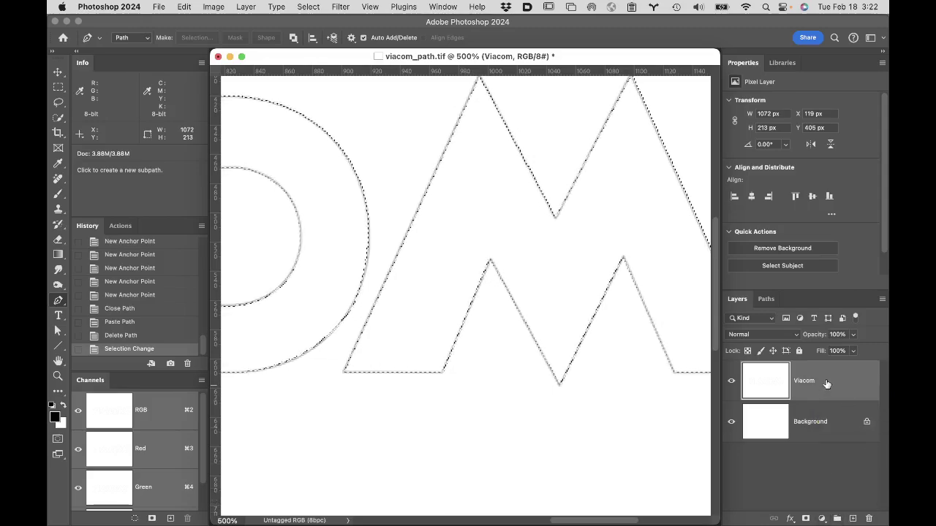
pyautogui.moveTo(850, 512)
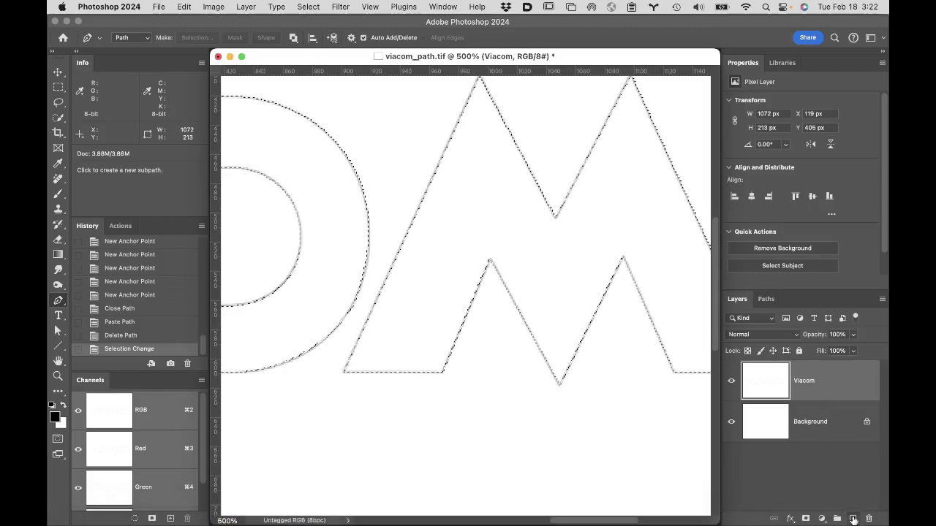
pyautogui.click(853, 519)
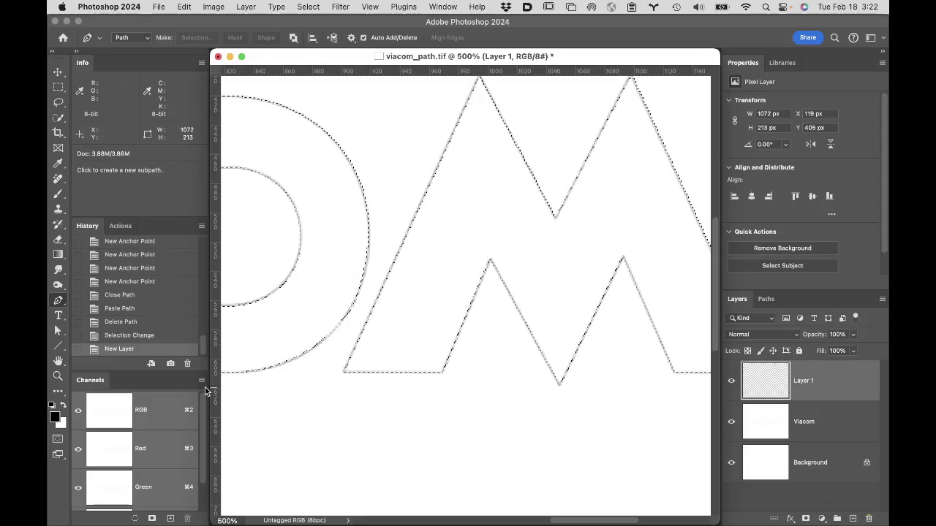
# - Set the foreground colour to pure green with RGB values 0, 255, 0
pyautogui.click(54, 418)
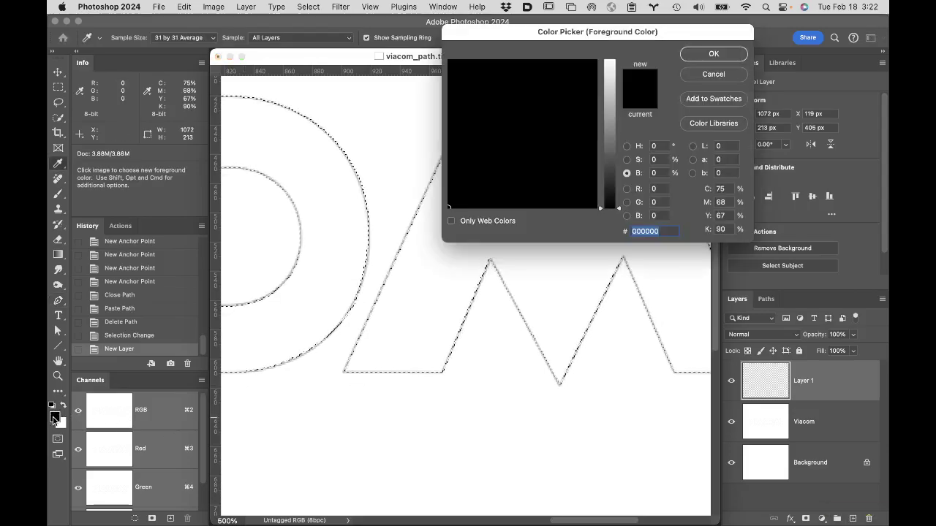
pyautogui.click(664, 202)
pyautogui.click(662, 189)
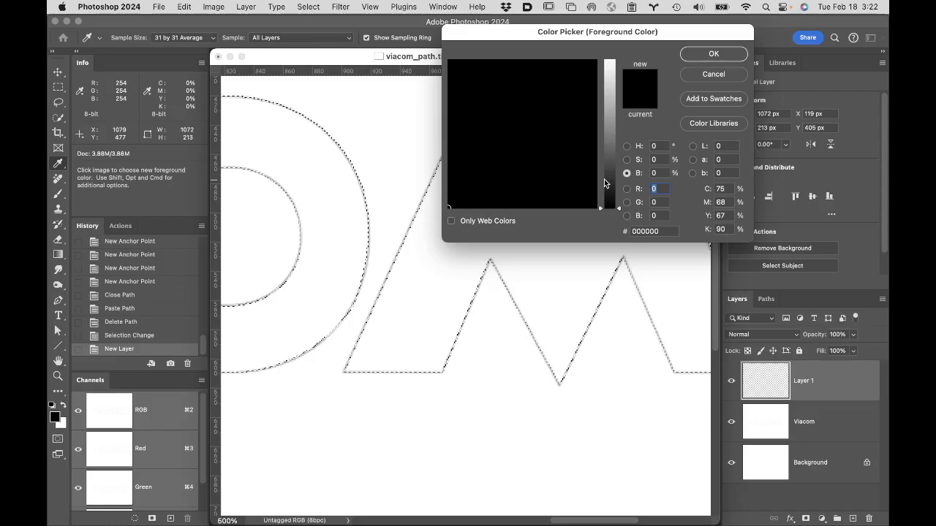
pyautogui.write('0')
pyautogui.press('Tab')
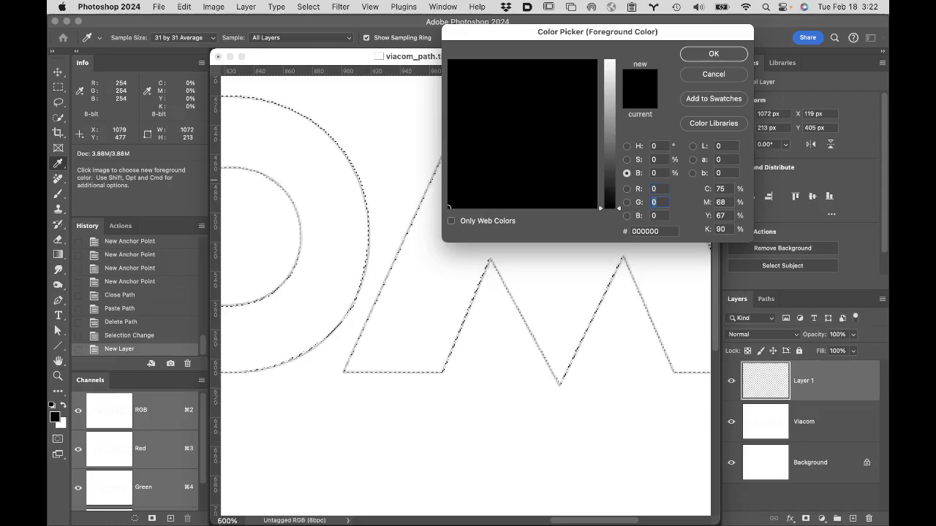
pyautogui.write('255')
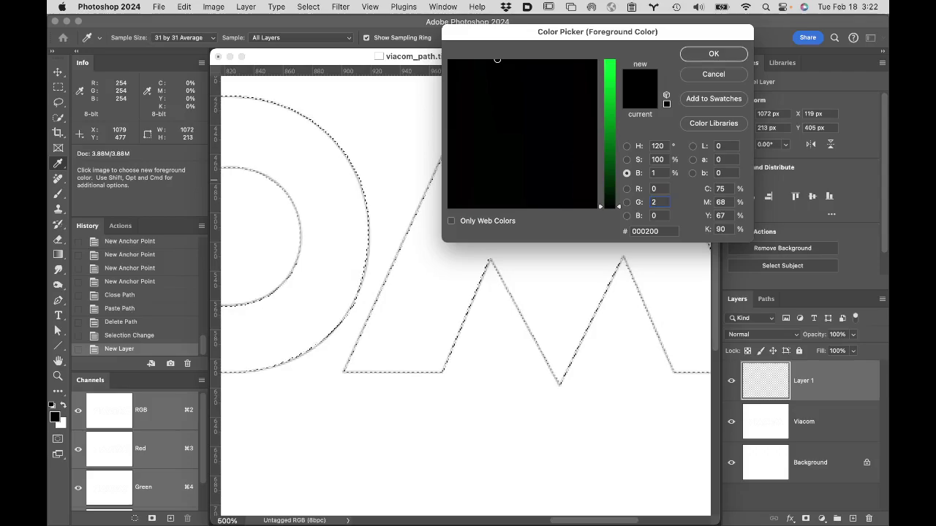
pyautogui.press('Tab')
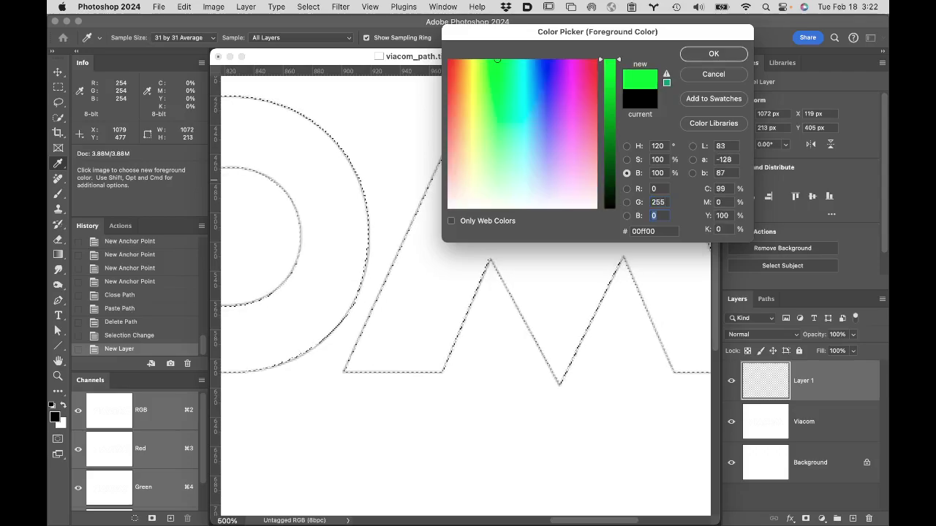
pyautogui.click(740, 54)
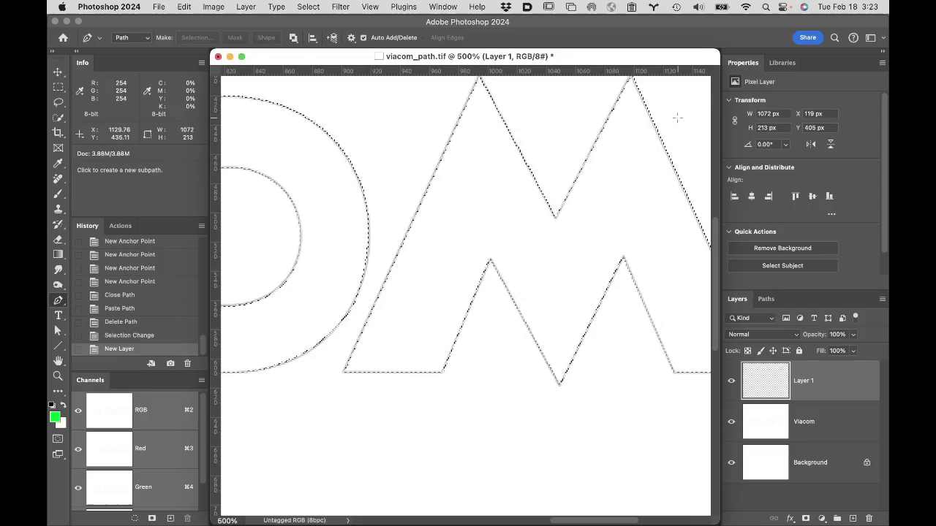
# - Fill the logo selection with the green foreground colour, deselecting it before discarding the filled layer
pyautogui.hotkey('alt', 'BackSpace')
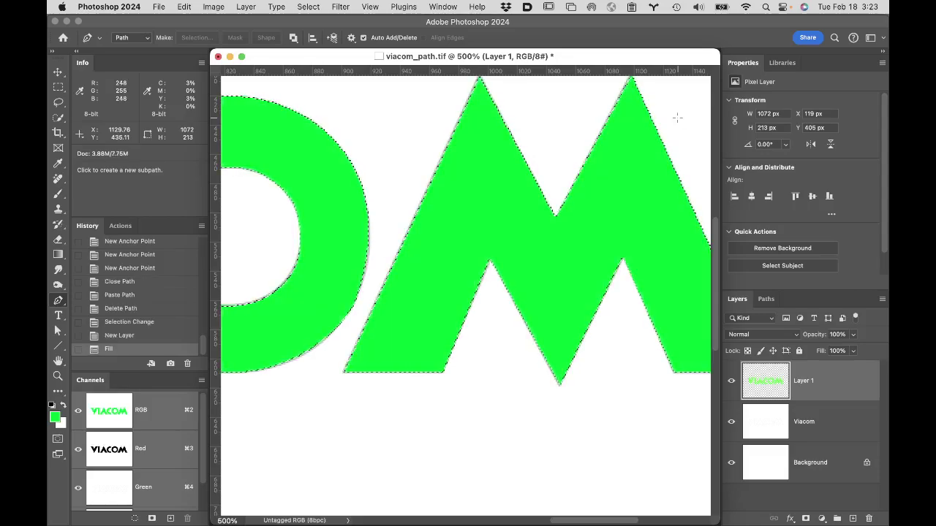
pyautogui.press('super+d')
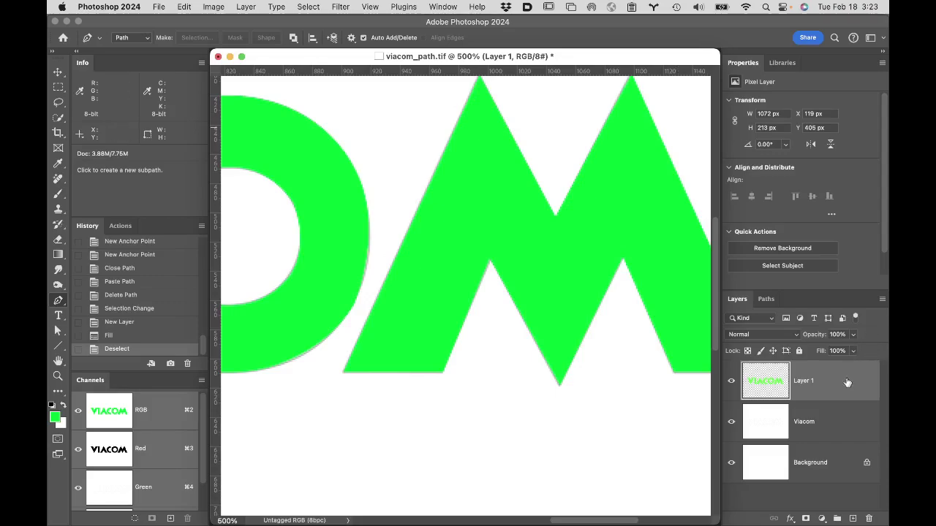
pyautogui.moveTo(846, 382); pyautogui.dragTo(868, 518)
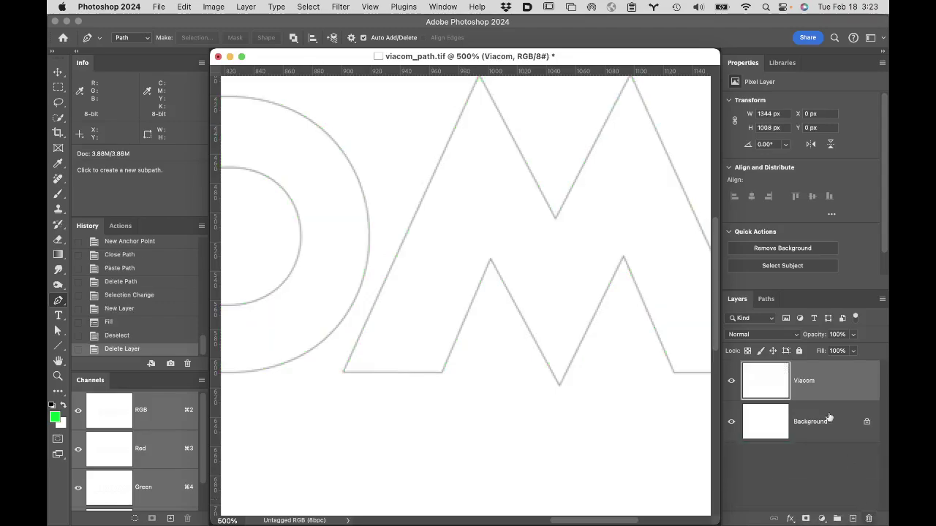
# - Load the complete VI path as a selection again and create an empty layer directly above the Viacom layer
pyautogui.click(762, 299)
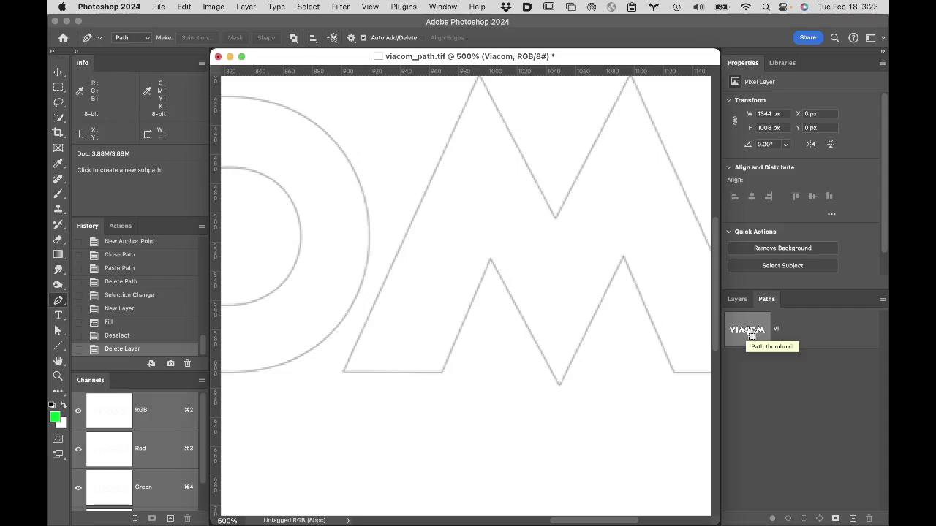
pyautogui.keyDown('super'); pyautogui.click(750, 333); pyautogui.keyUp('super')
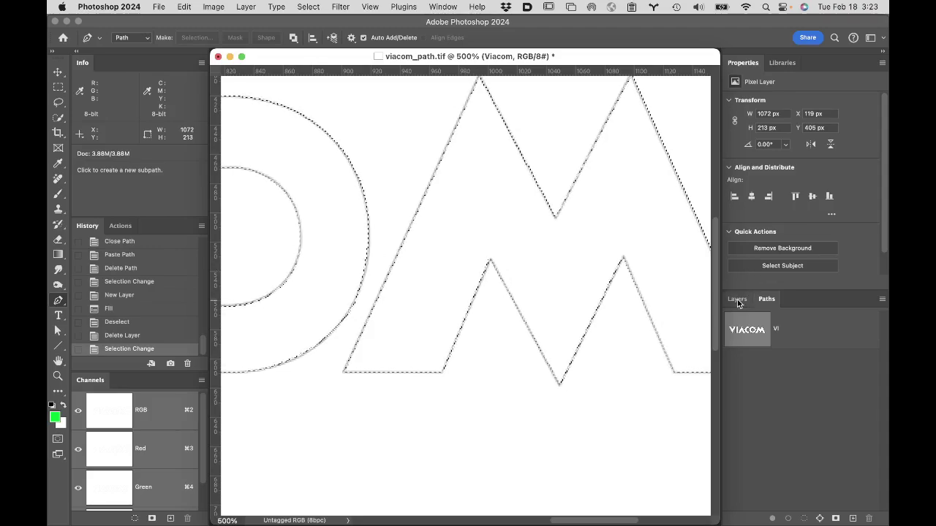
pyautogui.click(737, 299)
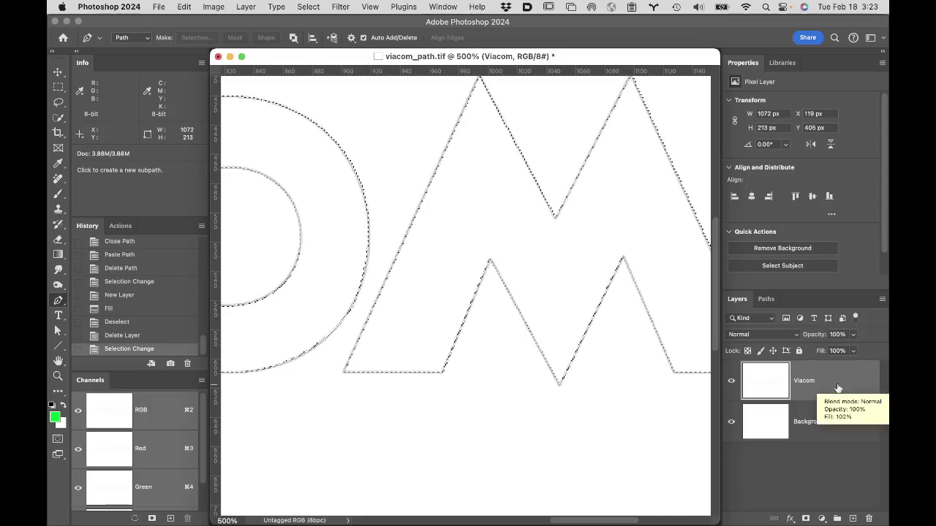
pyautogui.click(836, 423)
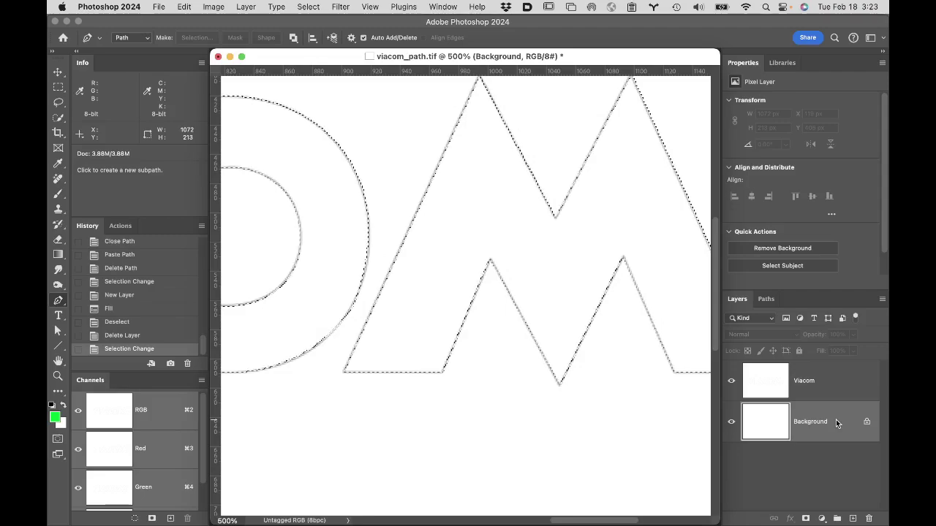
pyautogui.click(843, 386)
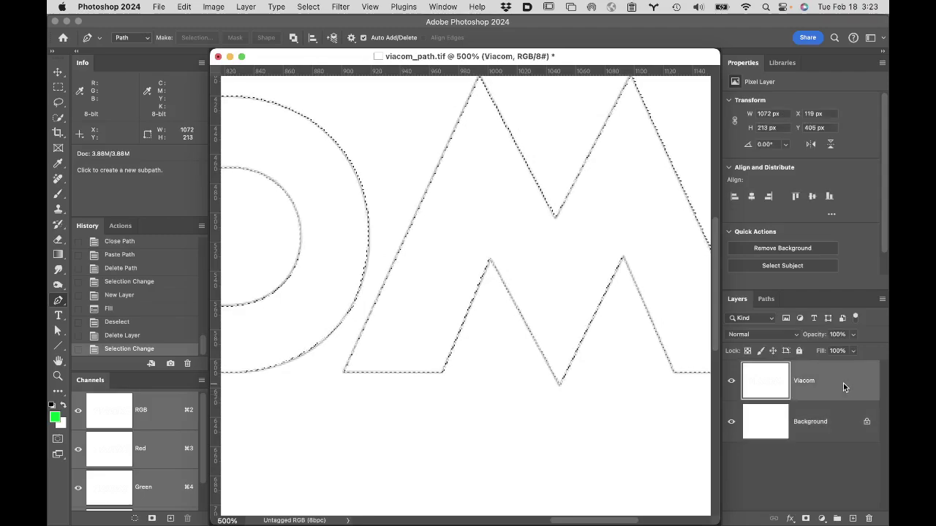
pyautogui.click(852, 519)
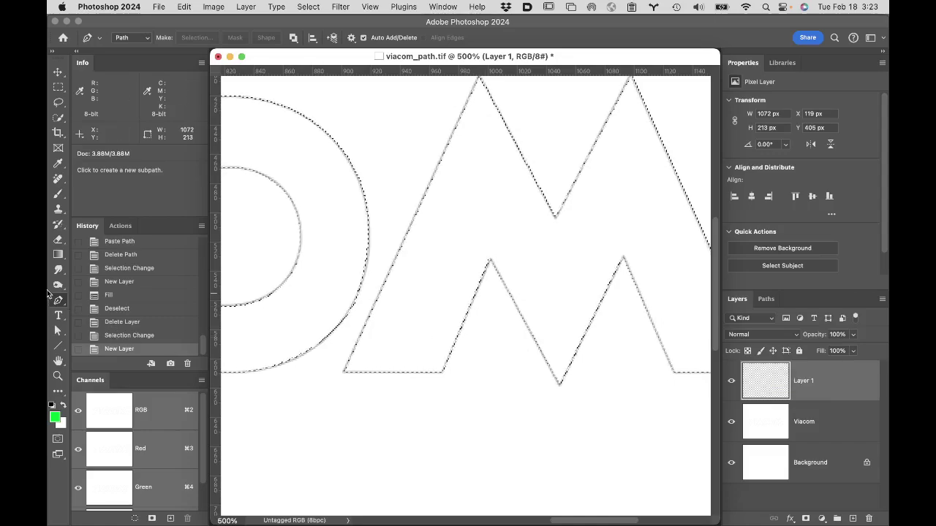
# - Re-enter 0 for red in the foreground colour, keeping green at 255 and blue at 0, and accept it
pyautogui.click(57, 418)
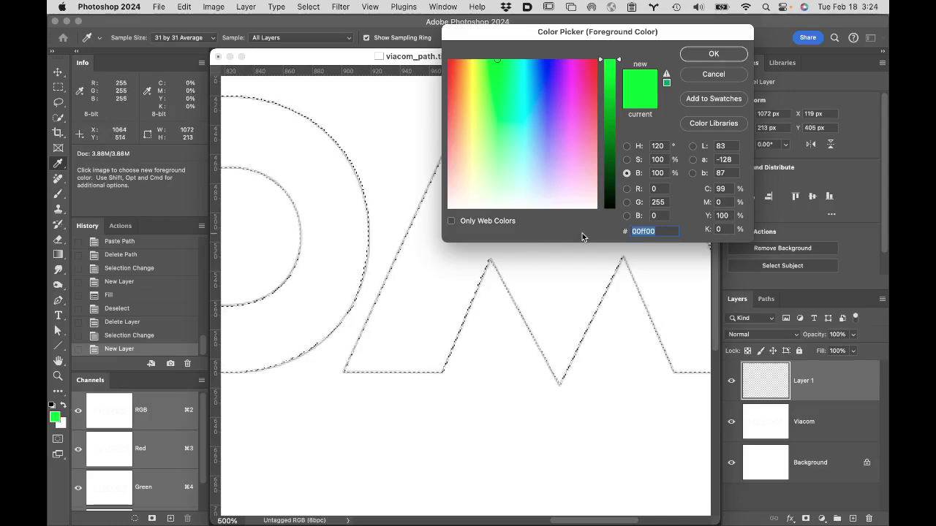
pyautogui.click(662, 187)
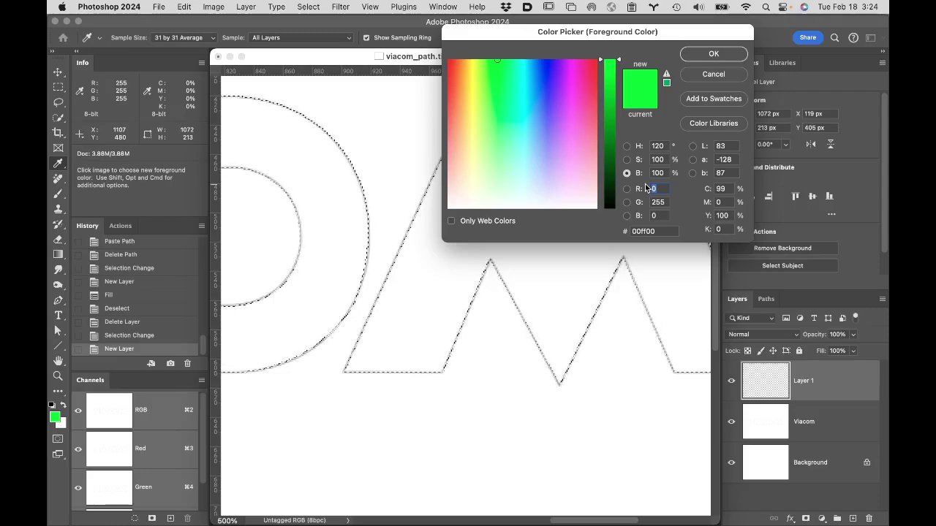
pyautogui.write('0')
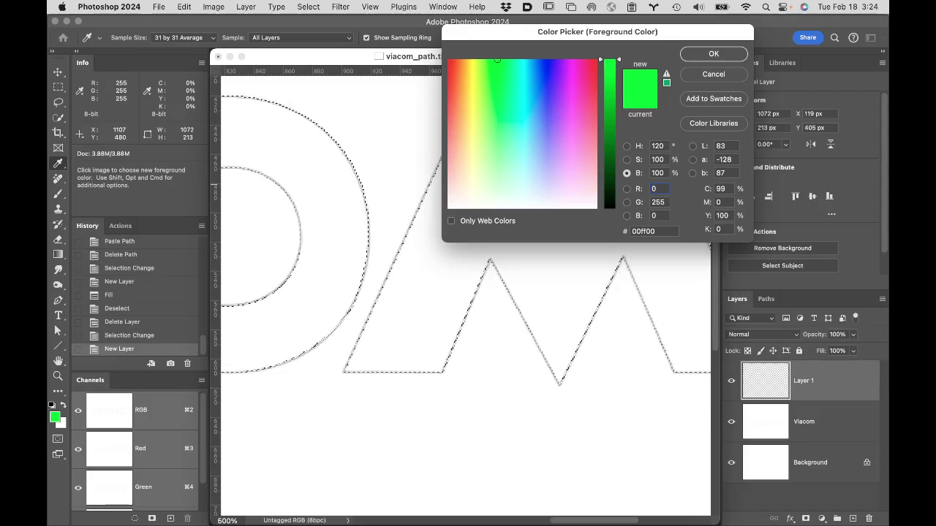
pyautogui.press('Tab')
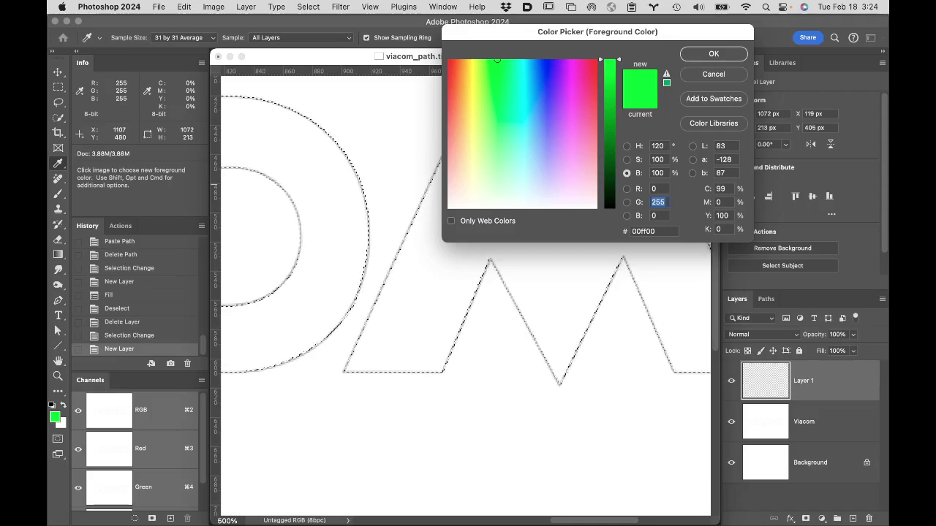
pyautogui.press('Tab')
pyautogui.click(726, 55)
pyautogui.press('p')
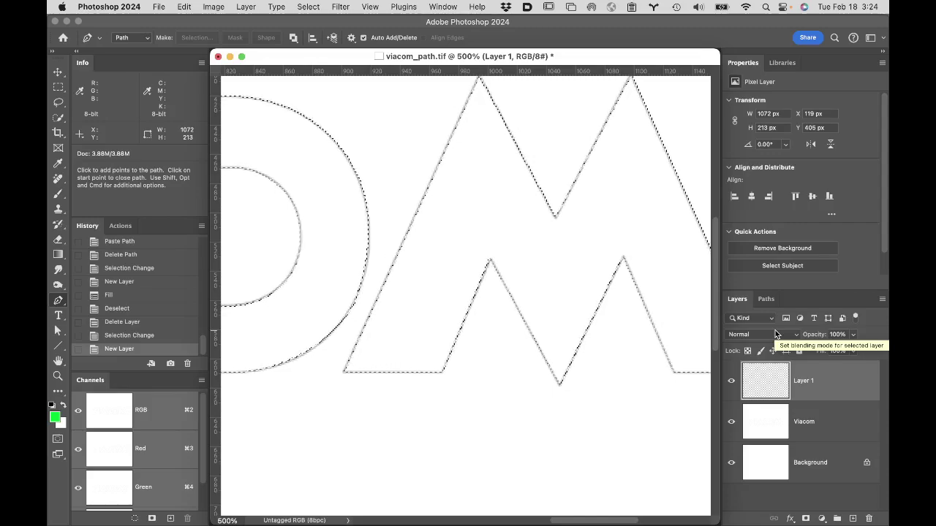
# - Fill the logo selection on the new layer with the green foreground colour and clear the selection
pyautogui.hotkey('alt', 'BackSpace')
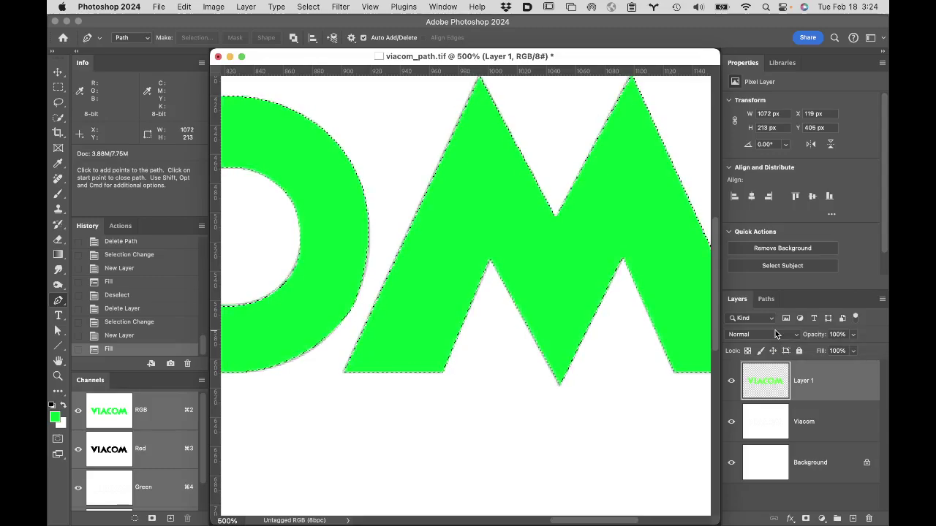
pyautogui.press('cmd+d')
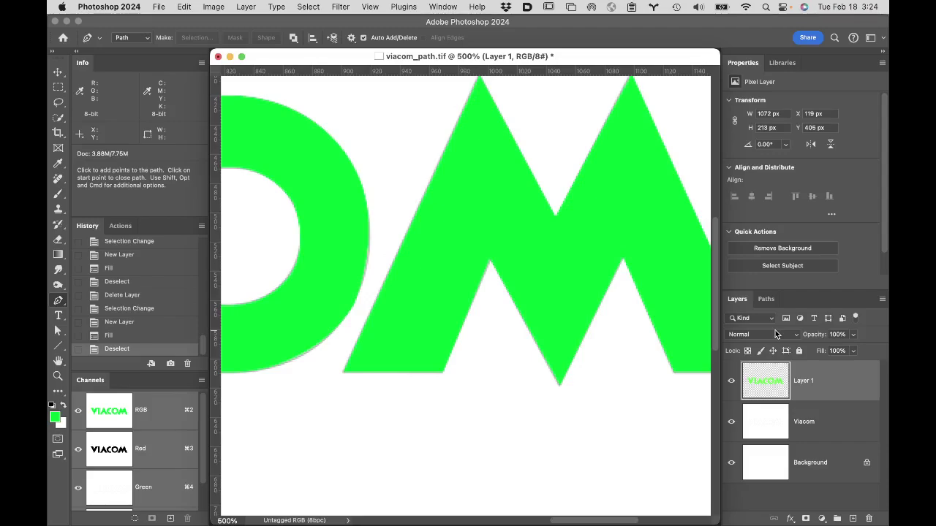
pyautogui.doubleClick(58, 361)
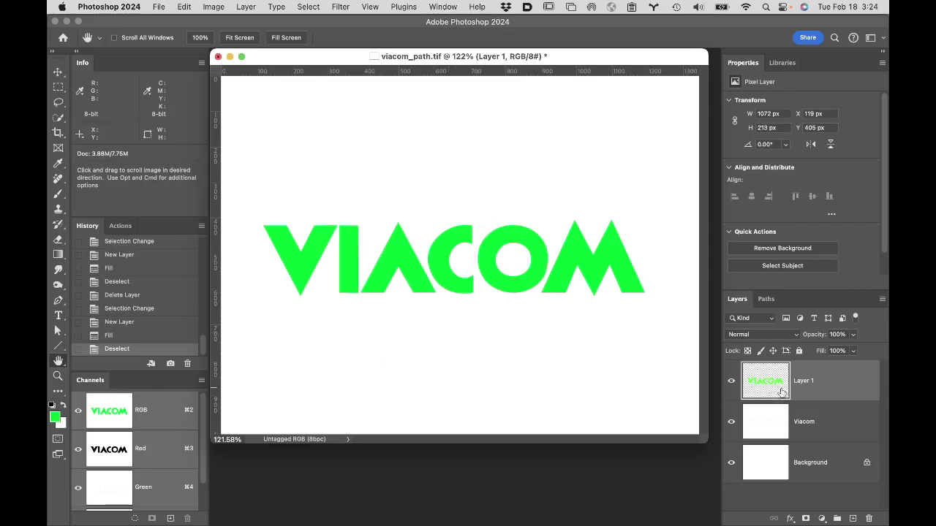
# - Hide the green-filled Layer 1 and display the VI path over the thin logo outlines
pyautogui.click(733, 382)
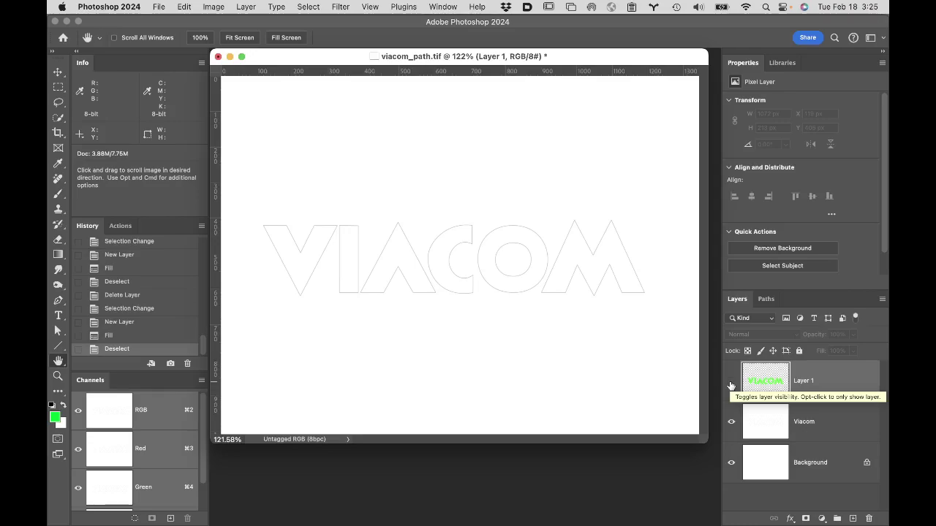
pyautogui.click(762, 301)
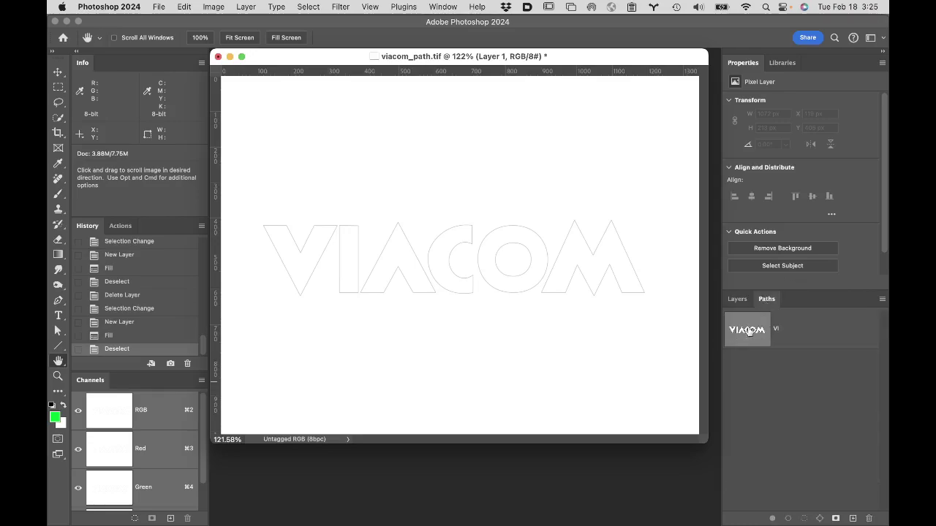
pyautogui.click(826, 329)
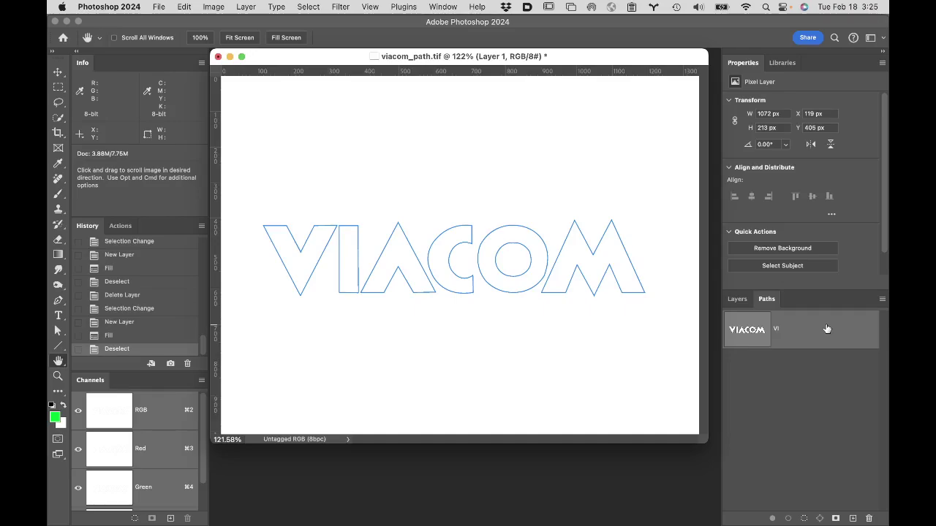
# - Try moving the whole V subpath up and away from its outline with the Path Selection tool, and undo the move
pyautogui.click(278, 257)
pyautogui.click(340, 260)
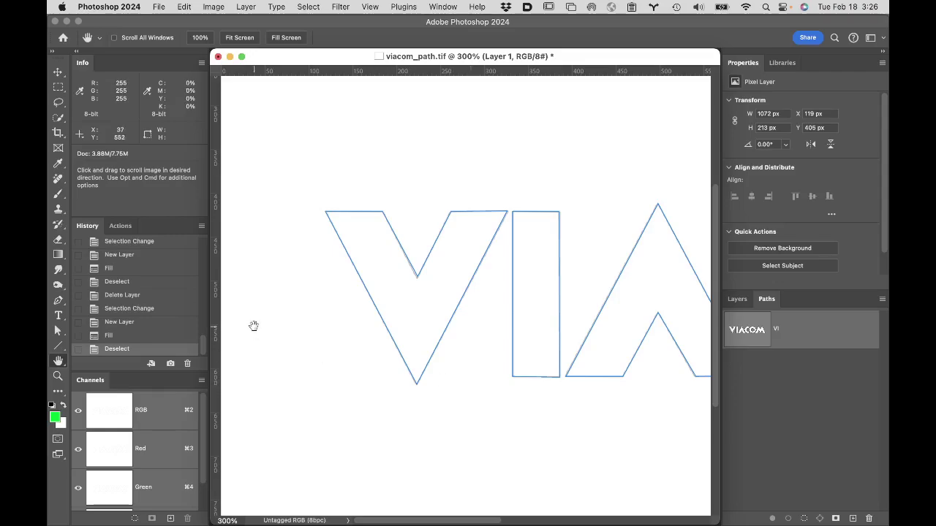
pyautogui.click(59, 331)
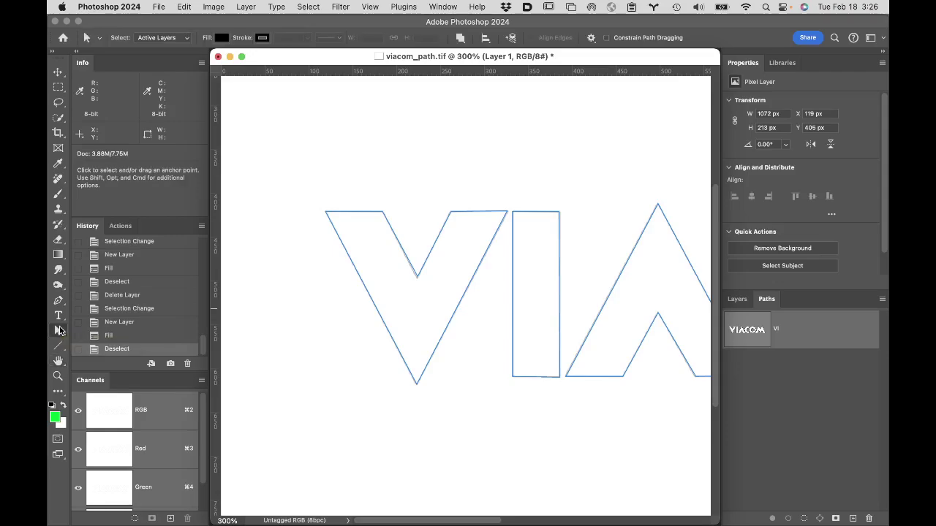
pyautogui.moveTo(59, 330); pyautogui.dragTo(97, 334)
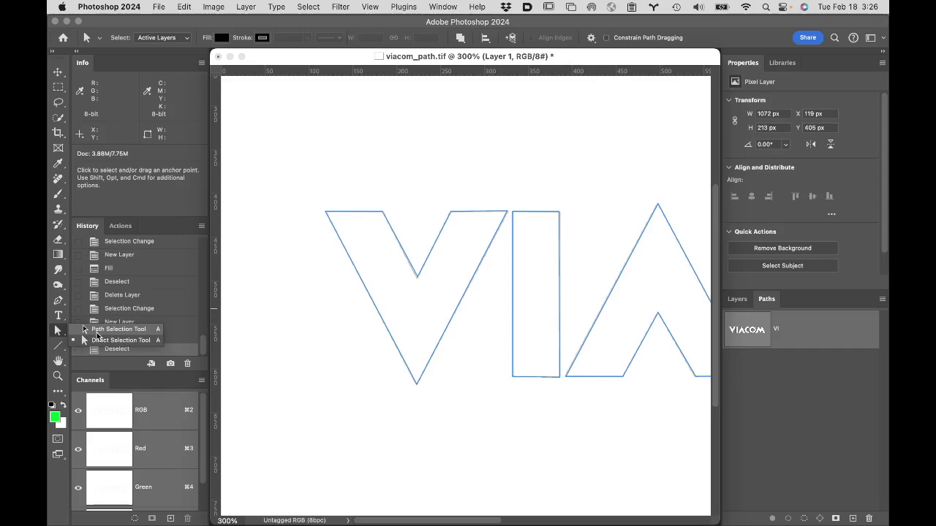
pyautogui.click(97, 330)
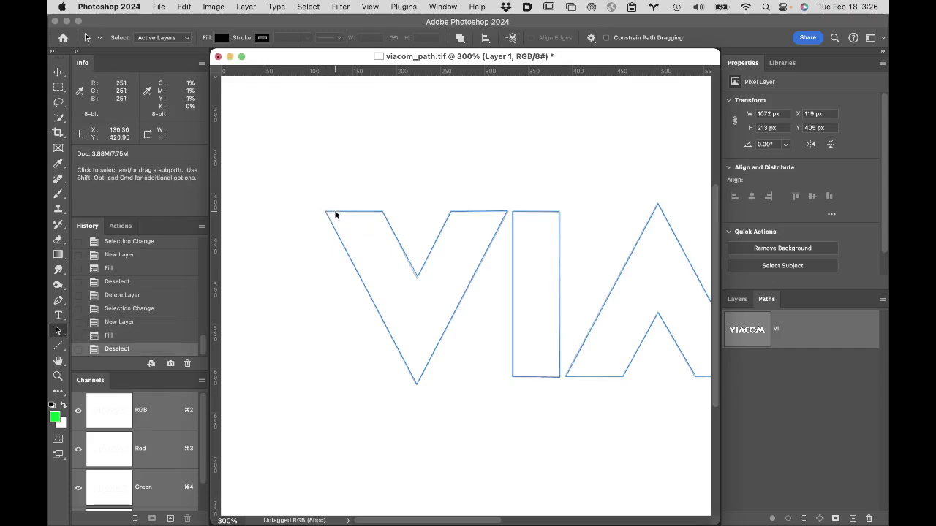
pyautogui.click(334, 214)
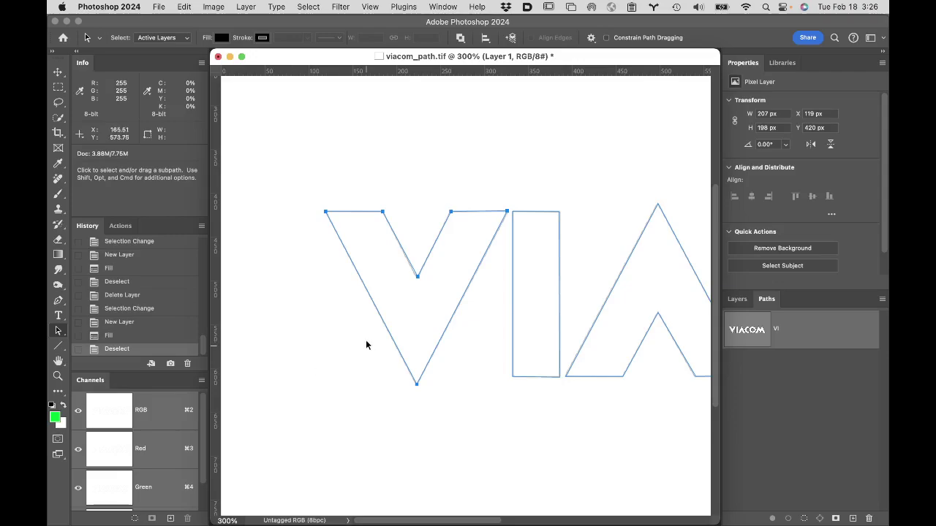
pyautogui.moveTo(371, 303); pyautogui.dragTo(287, 203)
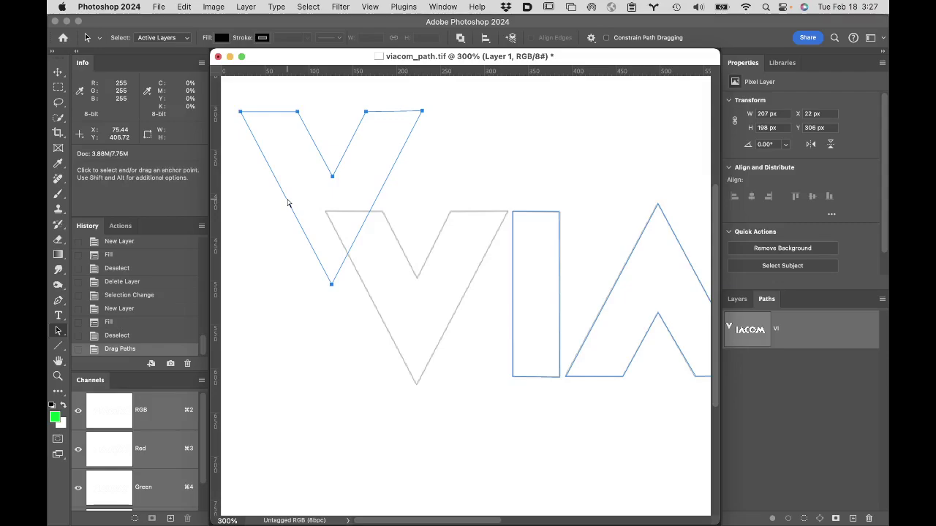
pyautogui.press('super+z')
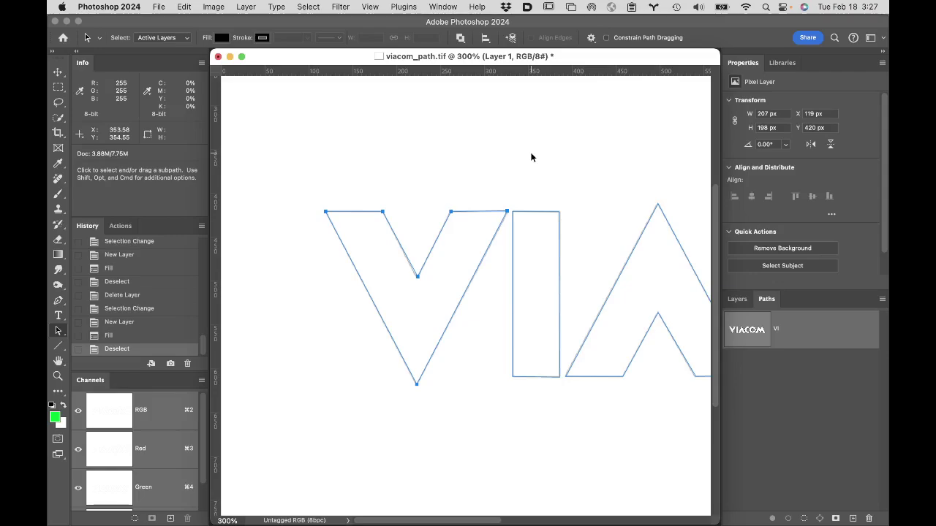
# - Add the I subpath to the selected V, try moving both letters together, and undo the move
pyautogui.keyDown('shift'); pyautogui.click(549, 212); pyautogui.keyUp('shift')
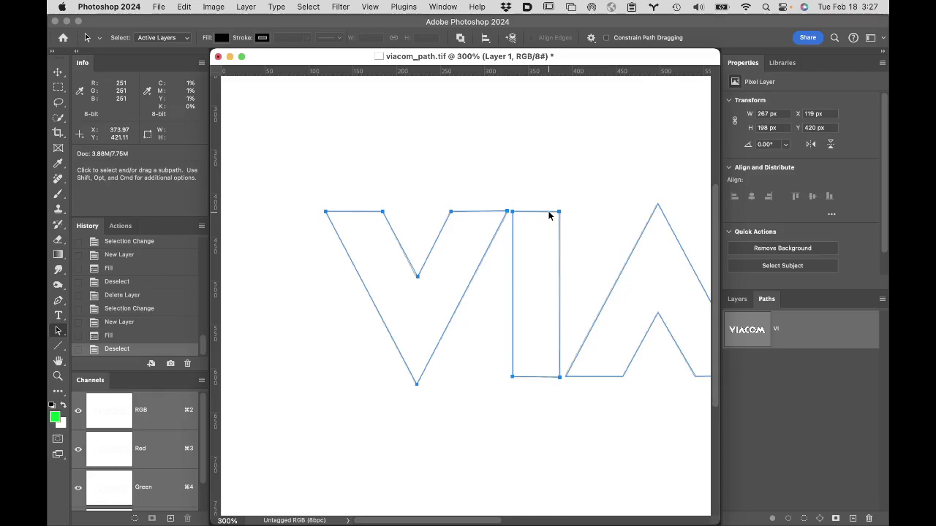
pyautogui.moveTo(548, 215); pyautogui.dragTo(496, 121)
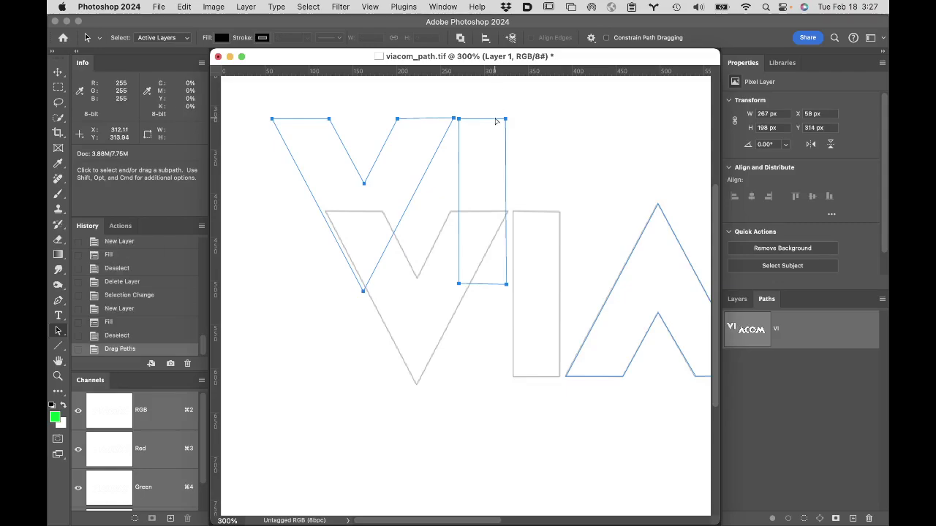
pyautogui.press('super+z')
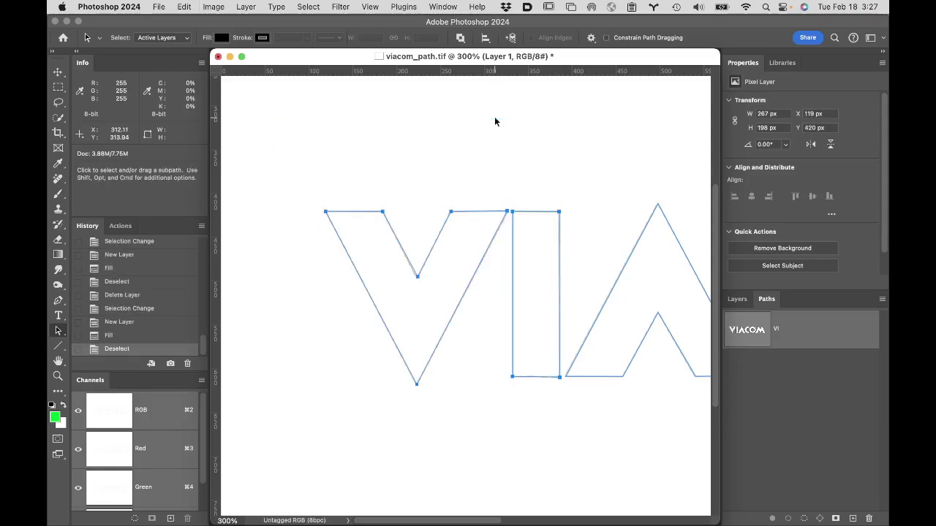
# - Select all the Viacom letter subpaths at once, try moving them above the logo outline, and undo the move
pyautogui.press('alt')
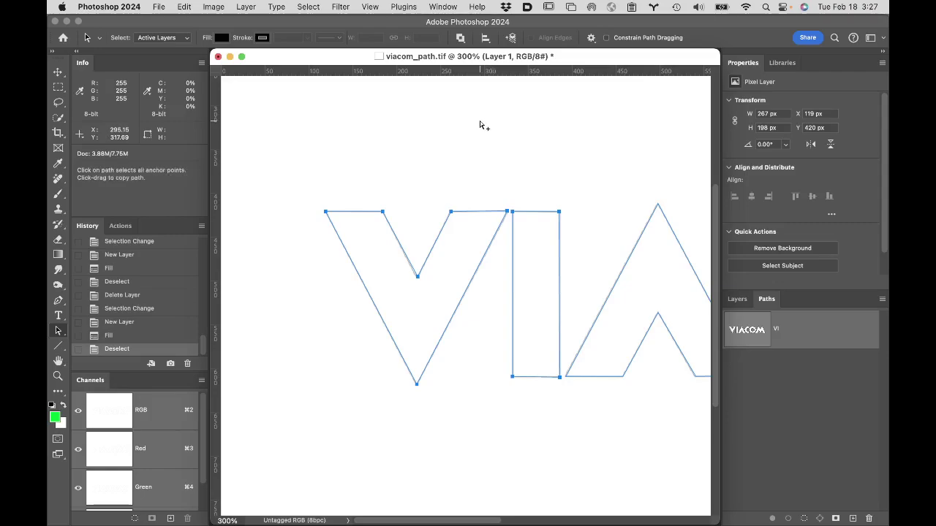
pyautogui.hotkey('alt', 'space')
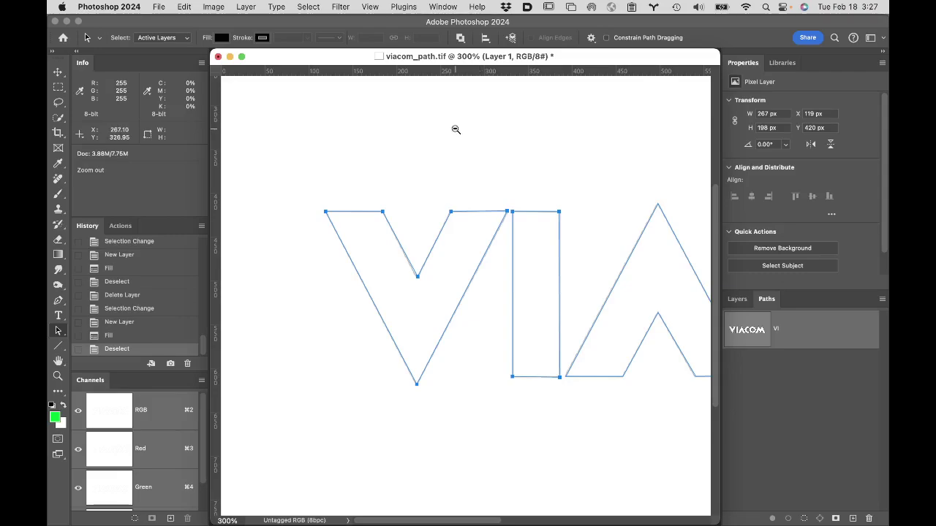
pyautogui.click(456, 129)
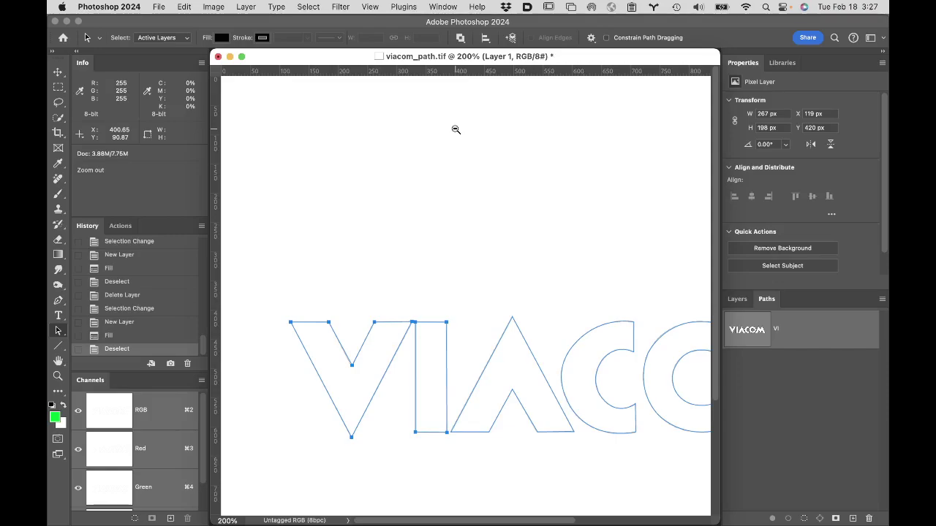
pyautogui.click(455, 130)
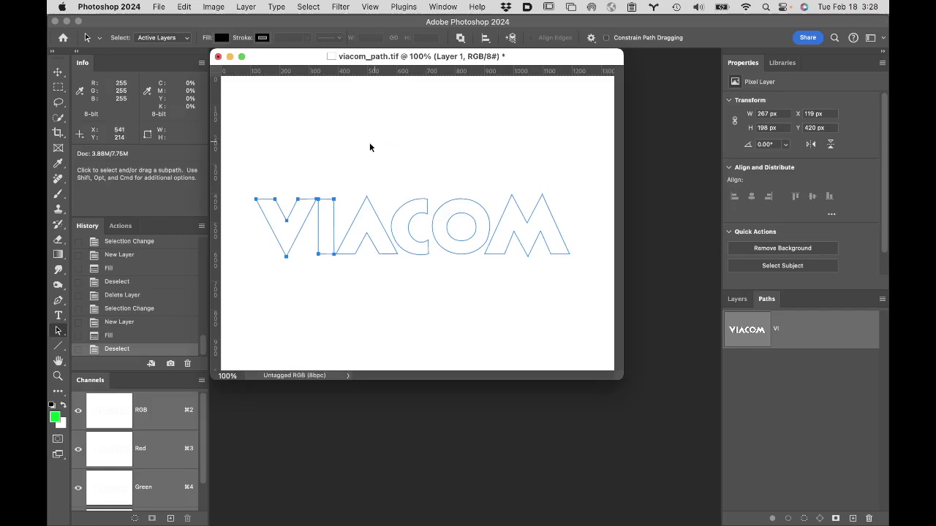
pyautogui.moveTo(238, 152); pyautogui.dragTo(582, 288)
pyautogui.moveTo(483, 212); pyautogui.dragTo(511, 129)
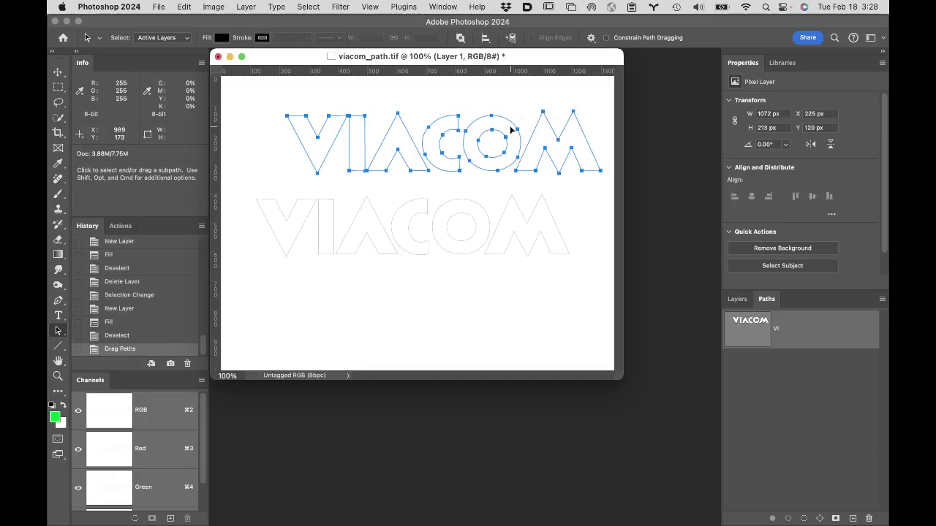
pyautogui.press('super')
pyautogui.press('super+z')
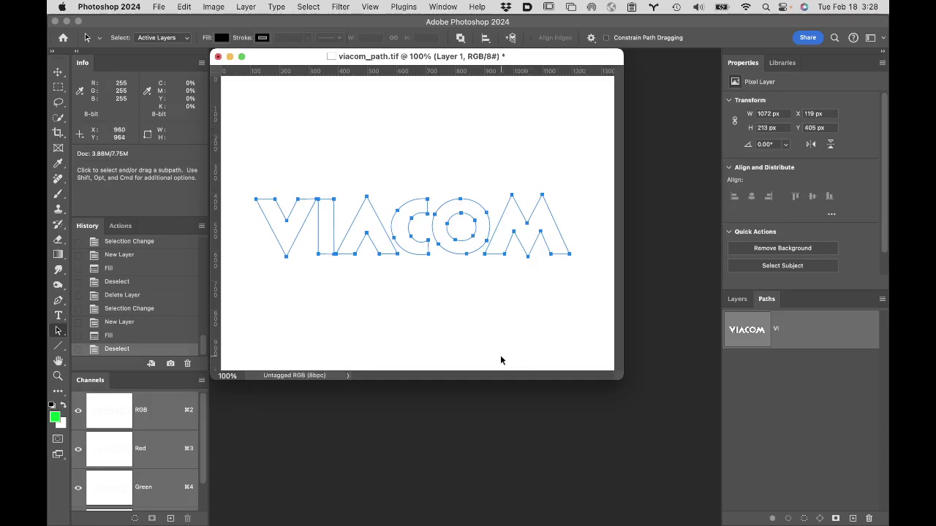
# - Try deleting only the M subpath from the VI path, and undo the deletion
pyautogui.click(431, 321)
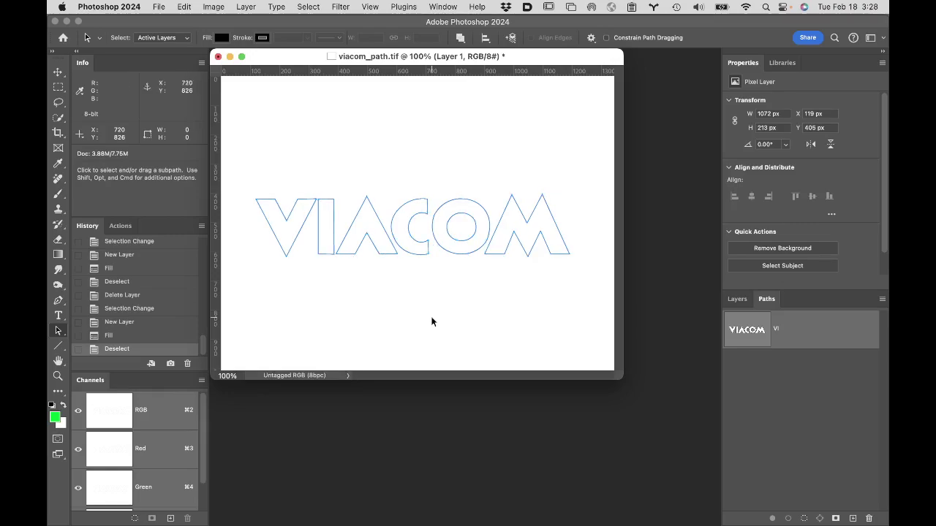
pyautogui.click(542, 198)
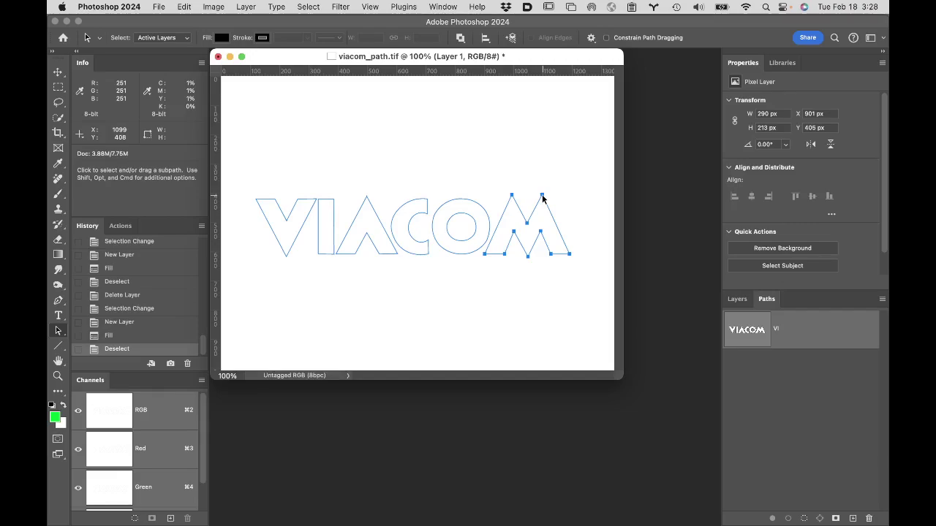
pyautogui.press('Delete')
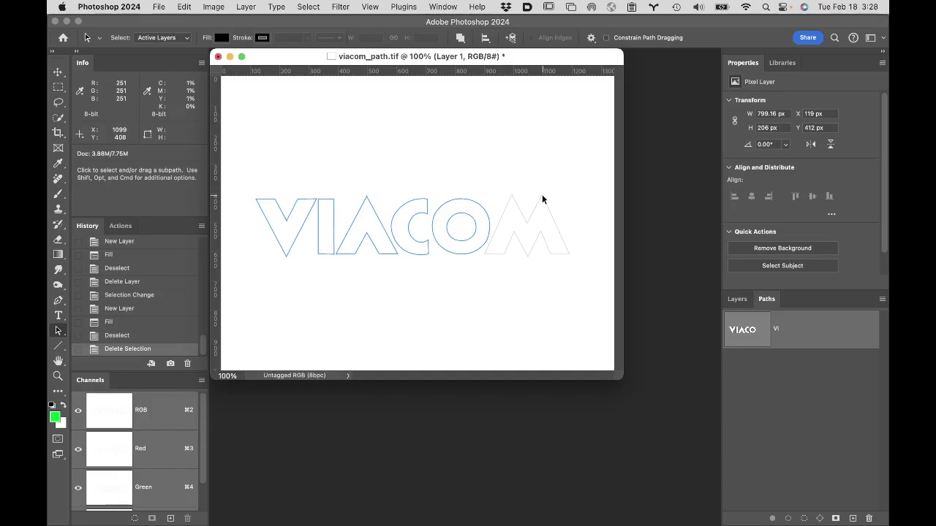
pyautogui.press('super+z')
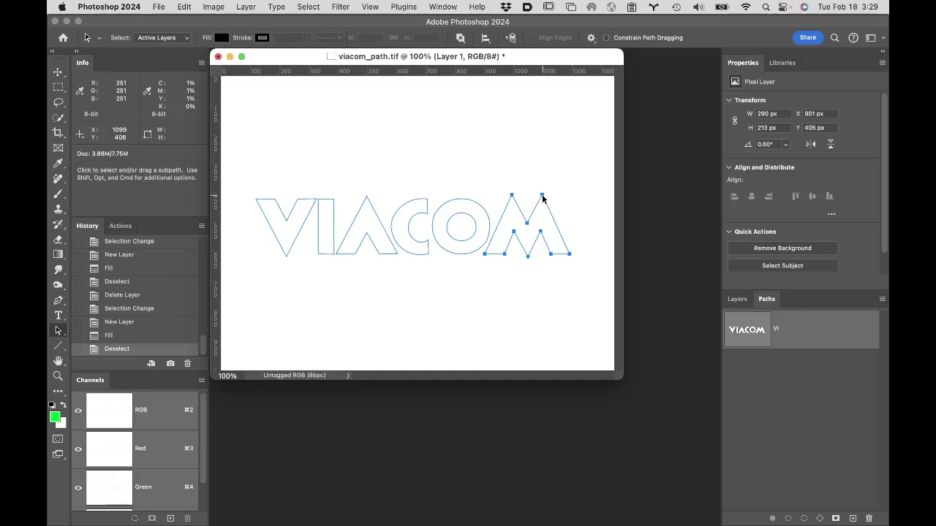
# - Examine closely how well the path follows the letter outline around the inner notch of the V
pyautogui.press('super+space')
pyautogui.click(287, 196)
pyautogui.click(366, 274)
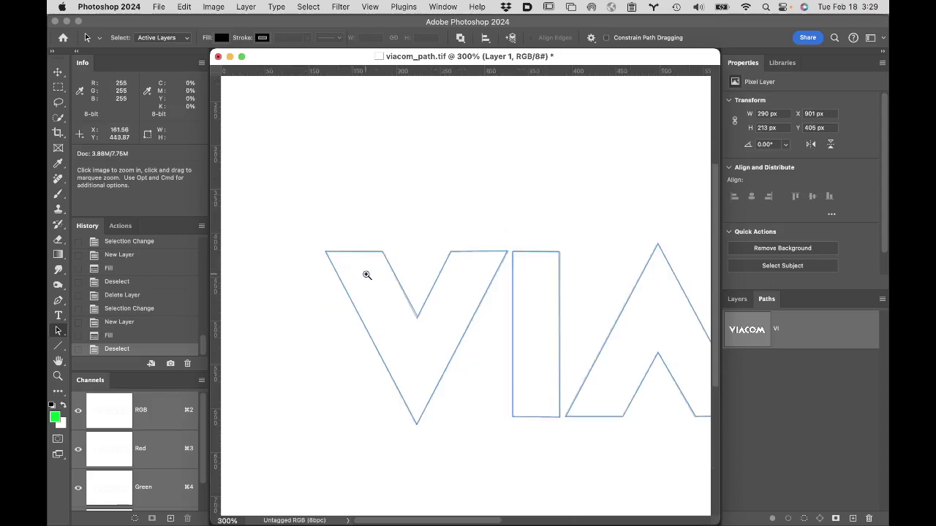
pyautogui.click(420, 300)
pyautogui.click(458, 302)
pyautogui.click(478, 313)
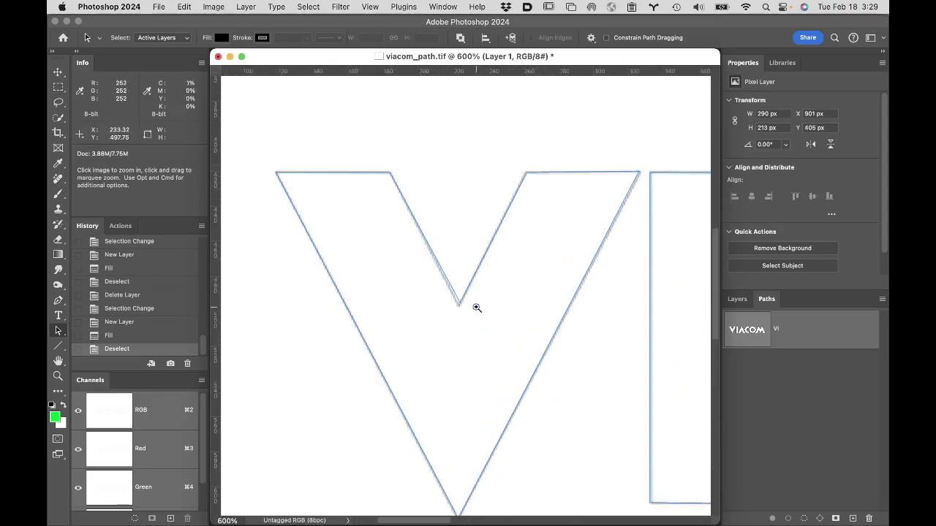
pyautogui.click(475, 306)
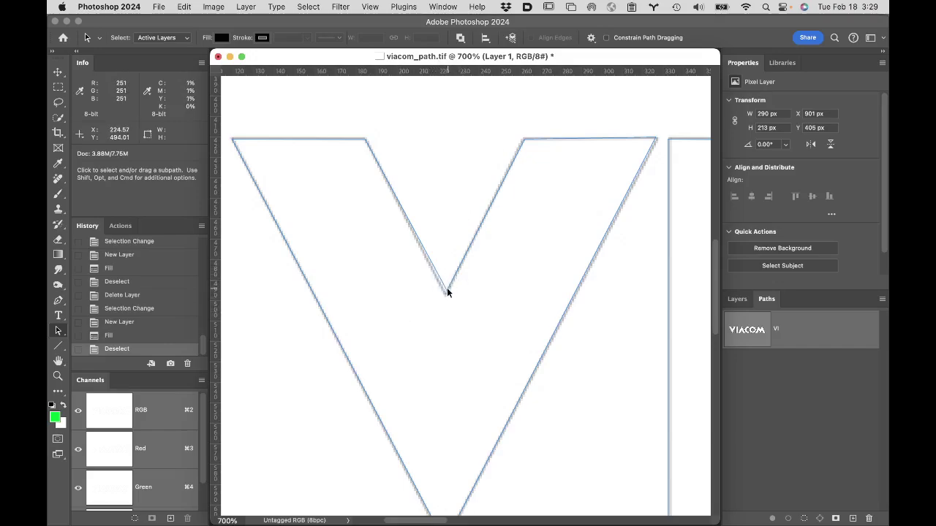
pyautogui.keyDown('super'); pyautogui.click(447, 287); pyautogui.keyUp('super')
pyautogui.keyDown('super'); pyautogui.click(448, 293); pyautogui.keyUp('super')
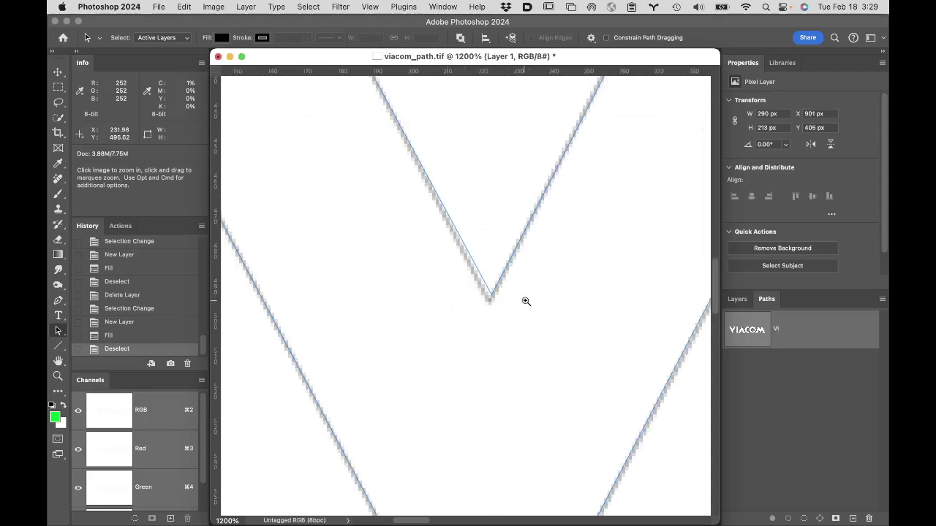
pyautogui.keyDown('super'); pyautogui.click(445, 292); pyautogui.keyUp('super')
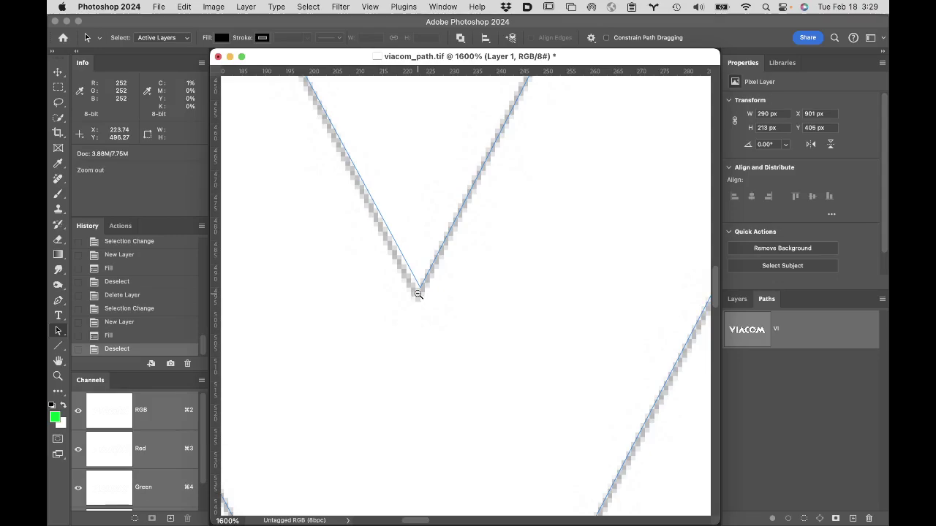
pyautogui.keyDown('alt'); pyautogui.keyDown('super'); pyautogui.click(419, 294); pyautogui.keyUp('super'); pyautogui.keyUp('alt')
pyautogui.keyDown('alt'); pyautogui.keyDown('super'); pyautogui.click(419, 293); pyautogui.keyUp('super'); pyautogui.keyUp('alt')
pyautogui.keyDown('alt'); pyautogui.keyDown('super'); pyautogui.click(511, 290); pyautogui.keyUp('super'); pyautogui.keyUp('alt')
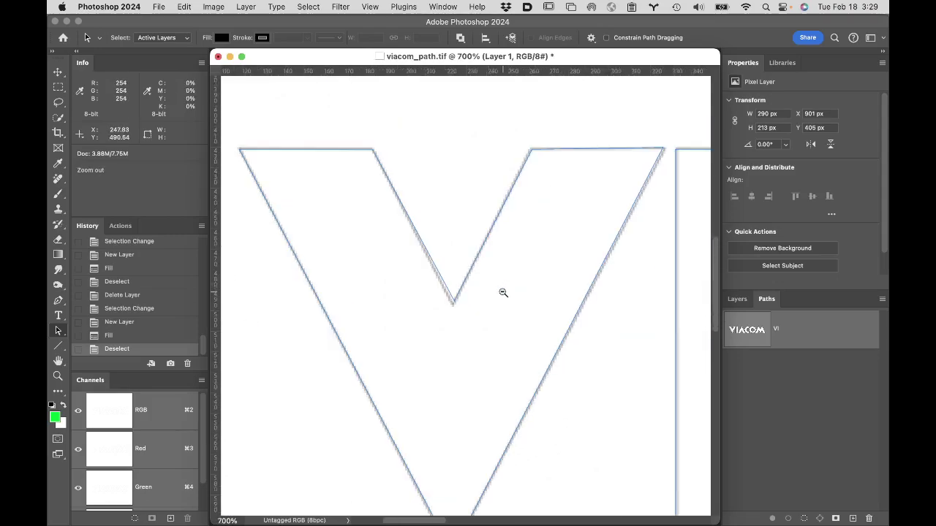
pyautogui.keyDown('alt'); pyautogui.keyDown('super'); pyautogui.click(502, 292); pyautogui.keyUp('super'); pyautogui.keyUp('alt')
pyautogui.moveTo(457, 317); pyautogui.dragTo(474, 285)
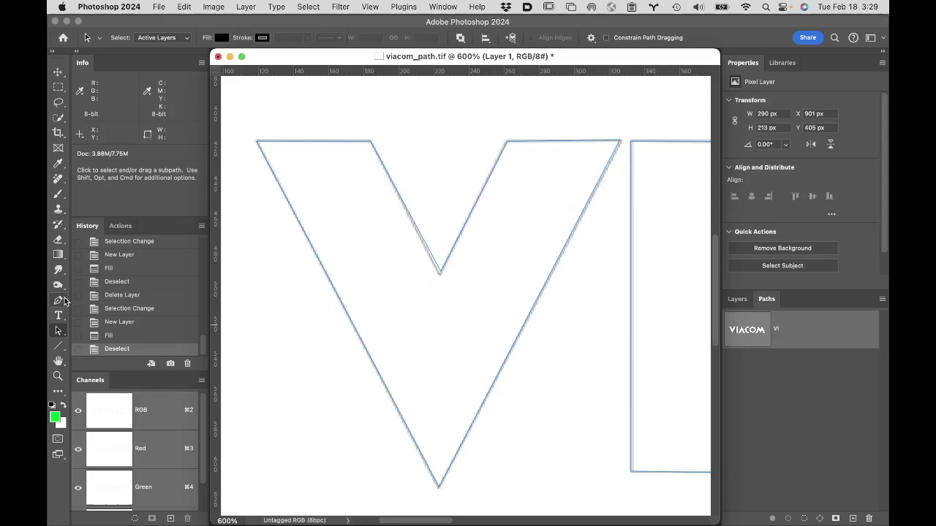
# - Move the V's inner notch anchor point slightly down onto the letter outline with the Direct Selection tool
pyautogui.click(60, 334)
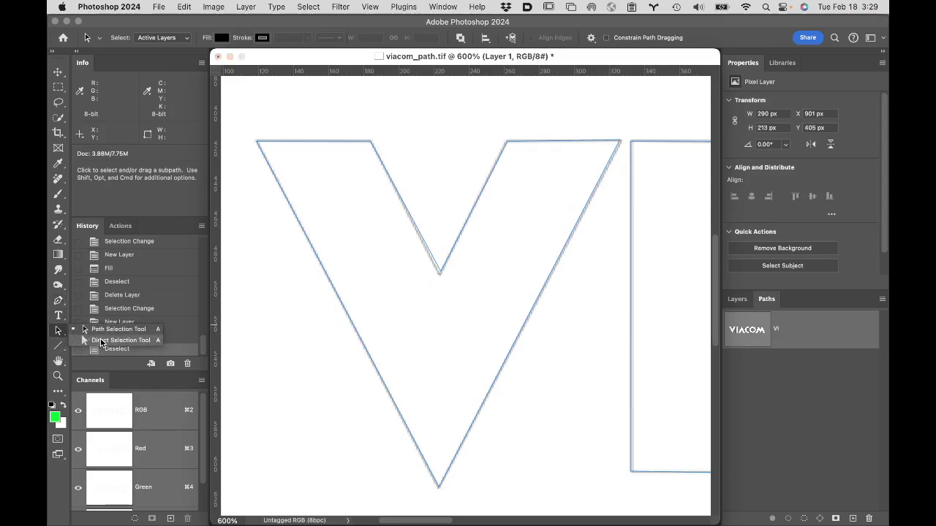
pyautogui.click(101, 340)
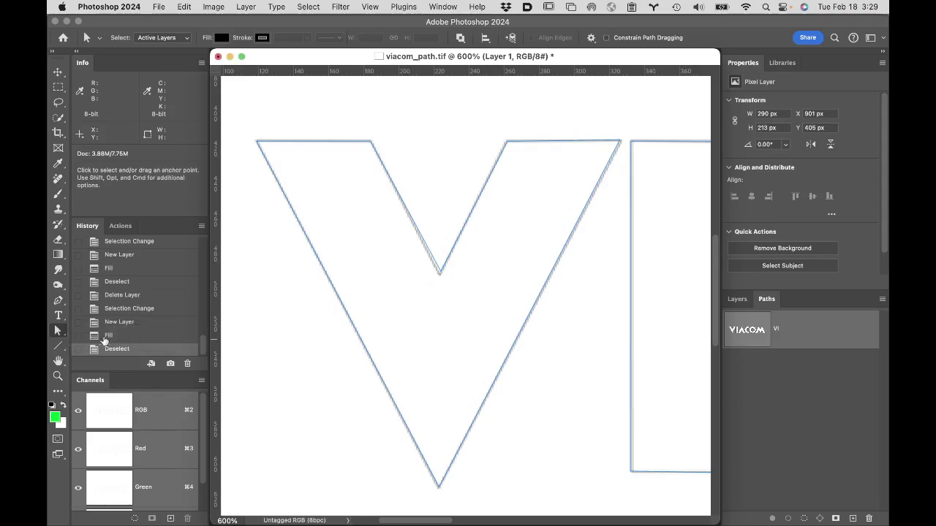
pyautogui.click(309, 142)
pyautogui.click(440, 273)
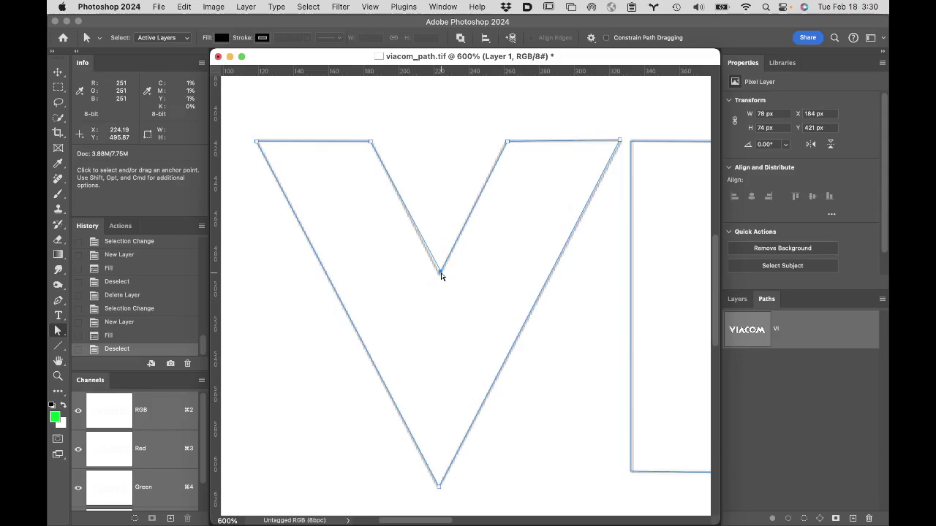
pyautogui.moveTo(440, 273)
pyautogui.mouseDown()
pyautogui.moveTo(433, 159)
pyautogui.moveTo(394, 185)
pyautogui.moveTo(466, 196)
pyautogui.moveTo(449, 253)
pyautogui.moveTo(471, 177)
pyautogui.moveTo(439, 277)
pyautogui.mouseUp()
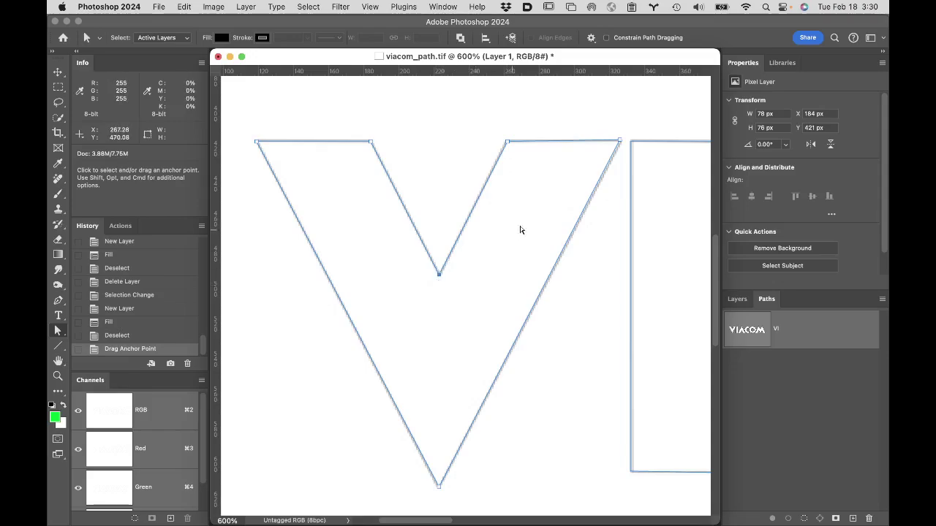
# - Move the V's outer upper-right anchor point slightly down onto the letter outline, and select the I's upper-right anchor point
pyautogui.click(620, 143)
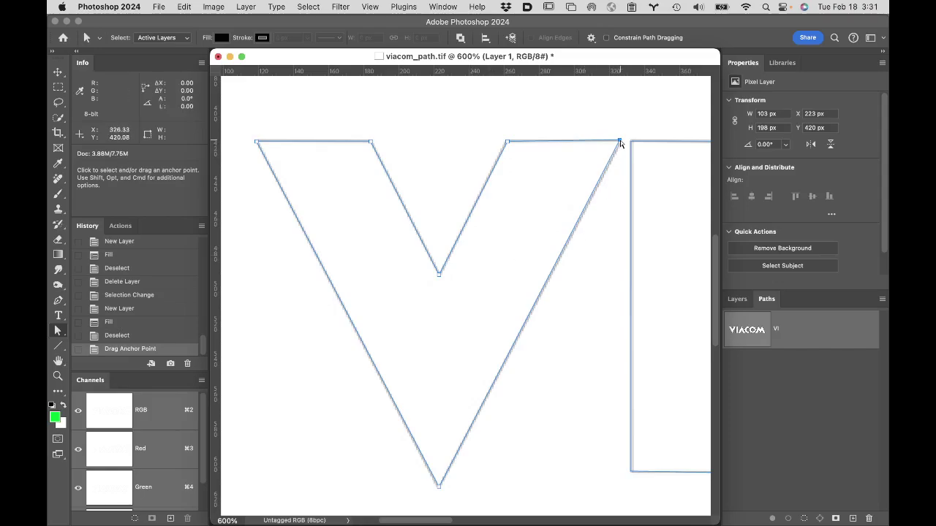
pyautogui.moveTo(620, 144); pyautogui.dragTo(620, 145)
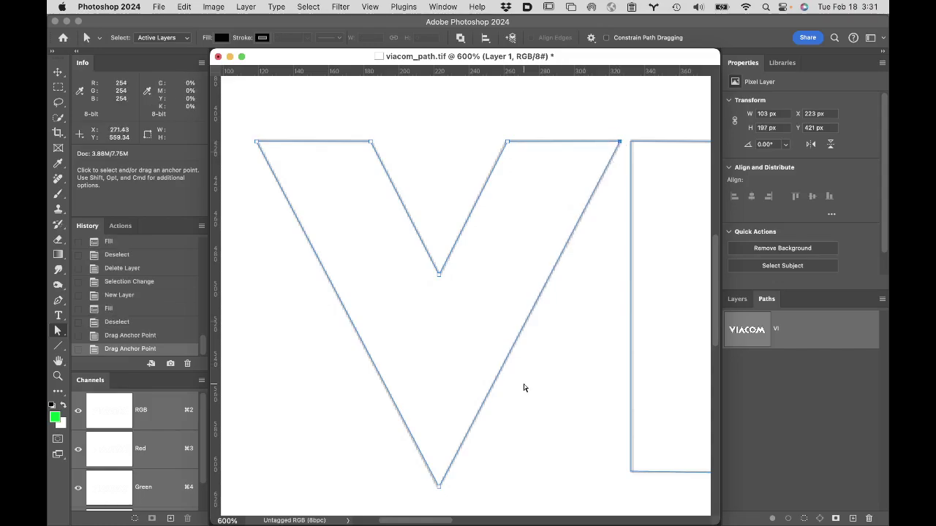
pyautogui.press('space')
pyautogui.moveTo(574, 434); pyautogui.dragTo(316, 403)
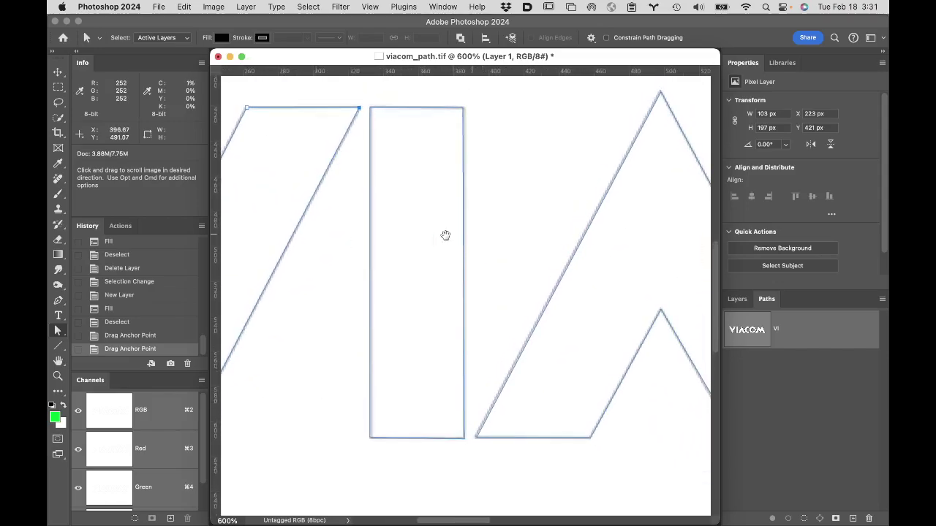
pyautogui.click(463, 111)
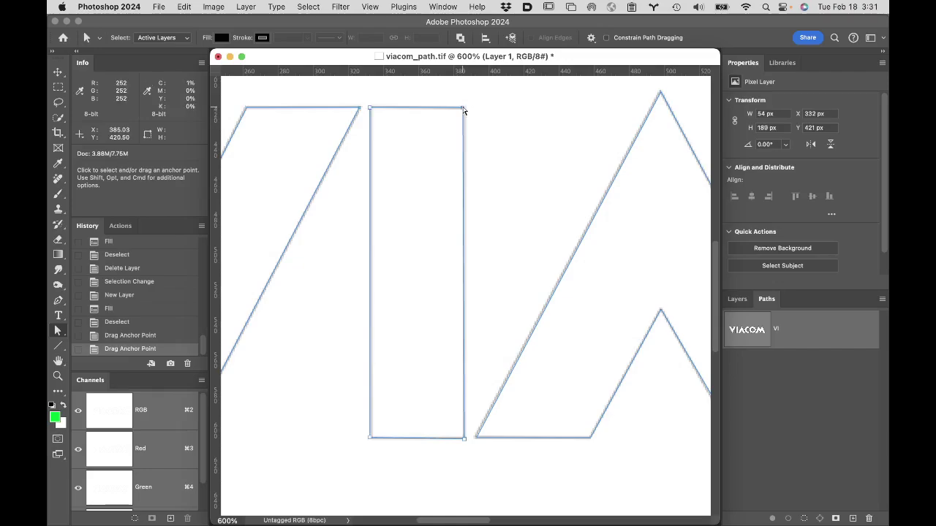
pyautogui.moveTo(463, 110); pyautogui.dragTo(463, 110)
# - Move the lower-right anchor point of the A slightly down onto the letter outline
pyautogui.moveTo(541, 136); pyautogui.dragTo(381, 146)
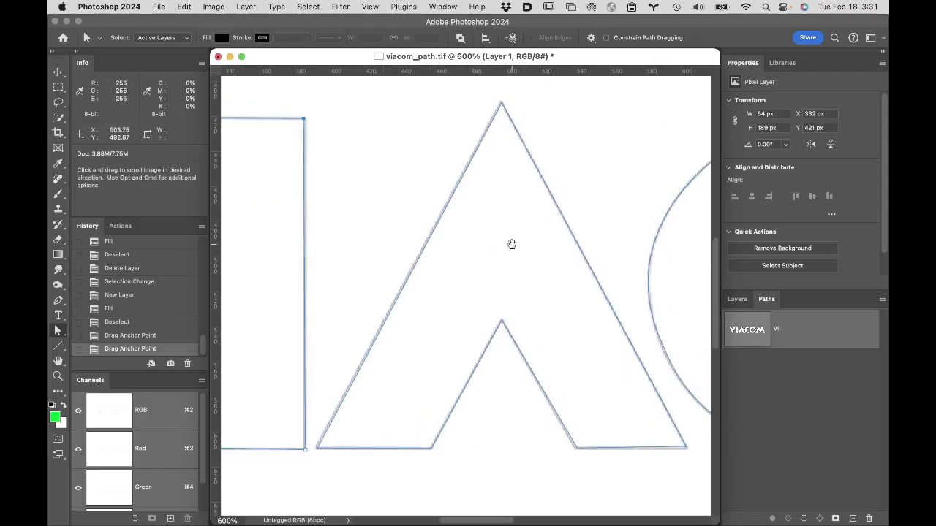
pyautogui.moveTo(505, 235); pyautogui.dragTo(467, 207)
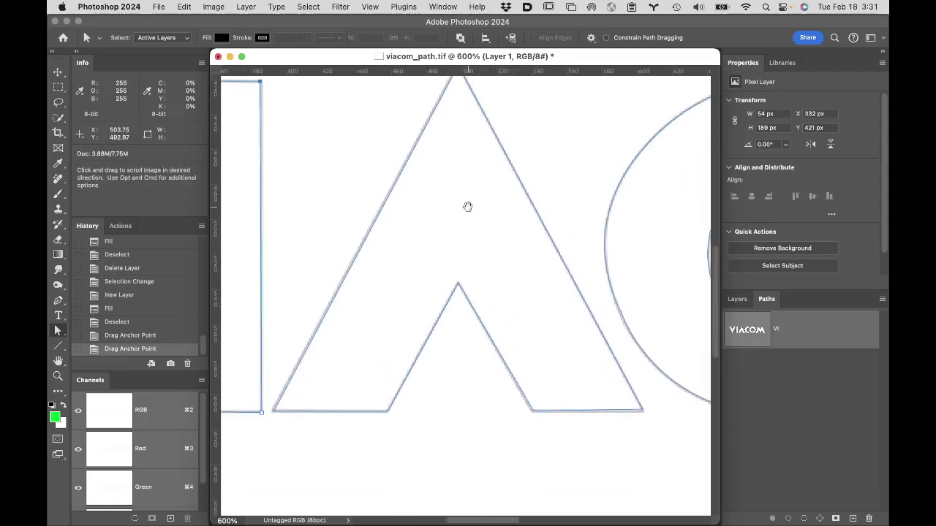
pyautogui.click(643, 413)
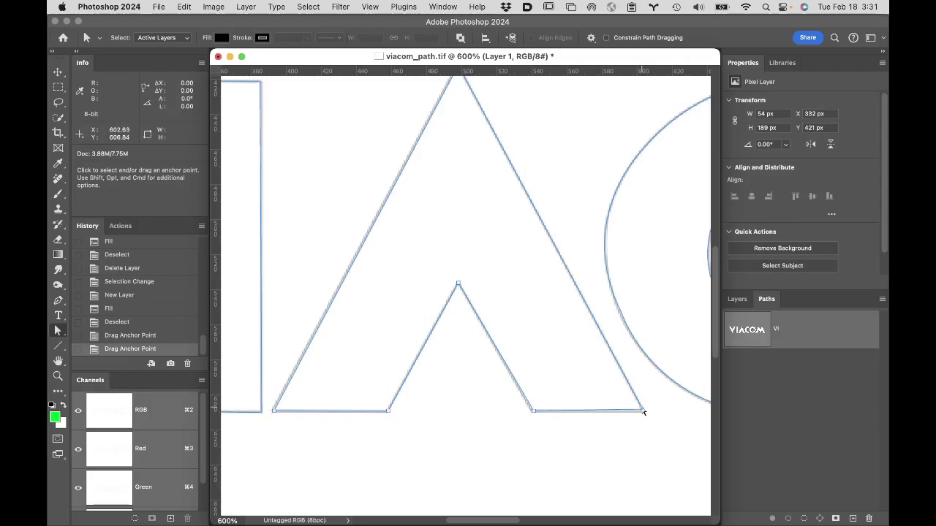
pyautogui.moveTo(644, 413); pyautogui.dragTo(343, 376)
# - Adjust the anchor point at the M's right peak slightly to match the outline, and deselect the subpath
pyautogui.moveTo(679, 344); pyautogui.dragTo(388, 334)
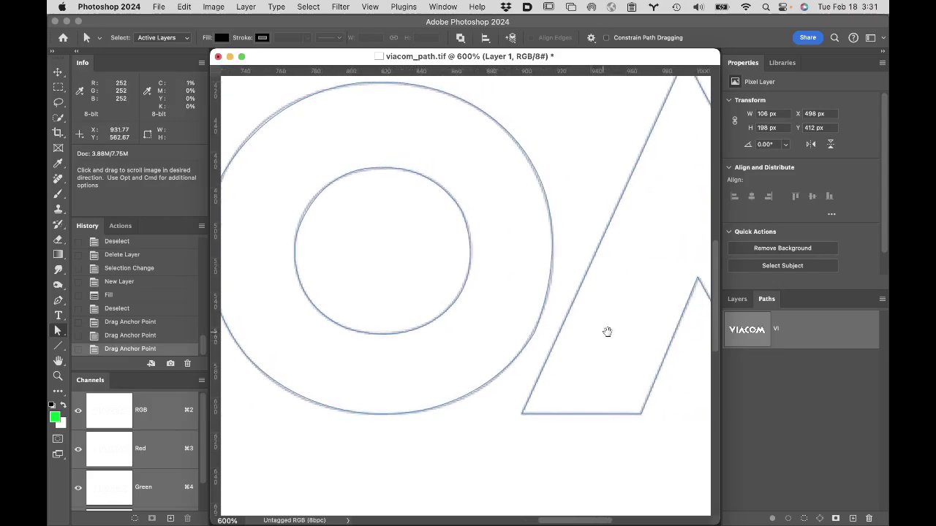
pyautogui.moveTo(608, 329); pyautogui.dragTo(390, 330)
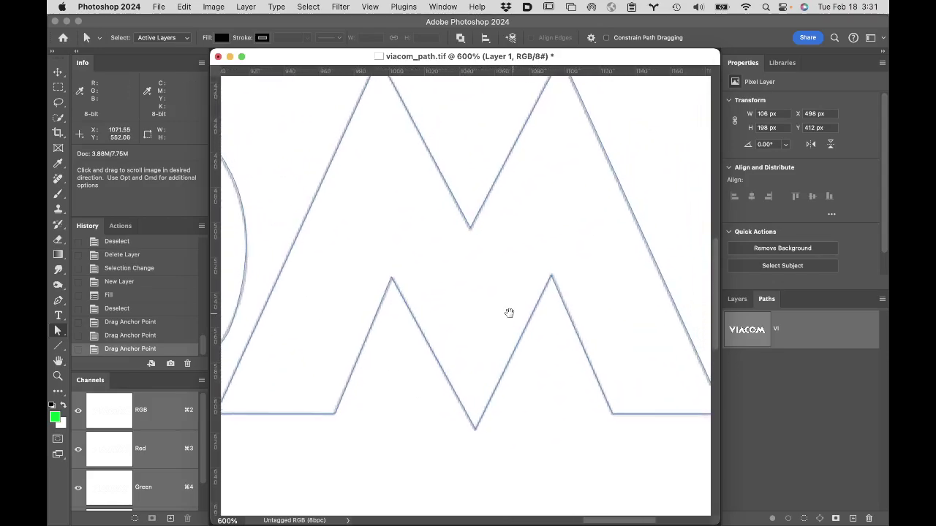
pyautogui.moveTo(508, 314); pyautogui.dragTo(523, 375)
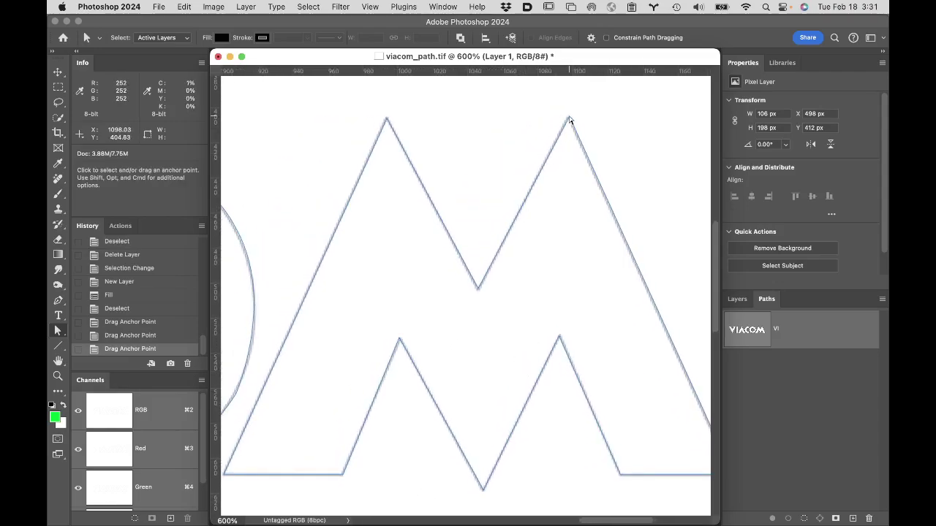
pyautogui.moveTo(569, 120); pyautogui.dragTo(570, 121)
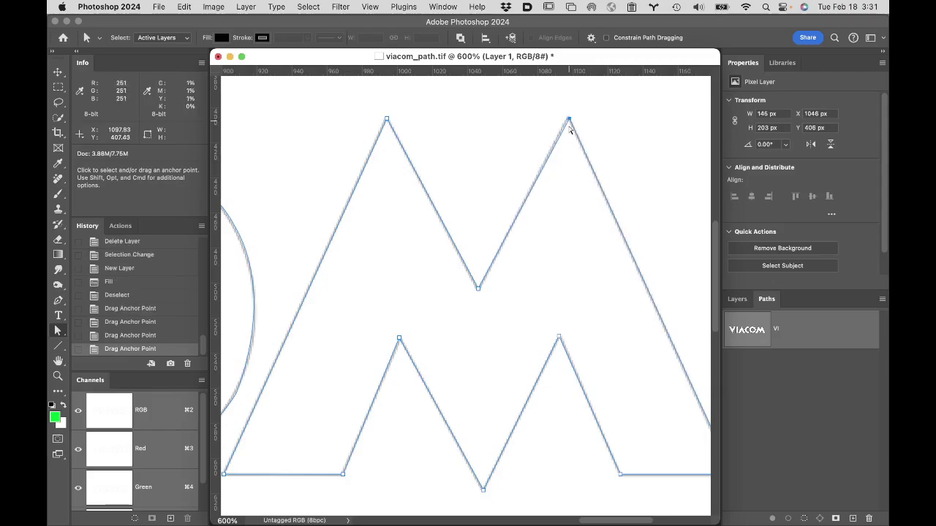
pyautogui.click(638, 168)
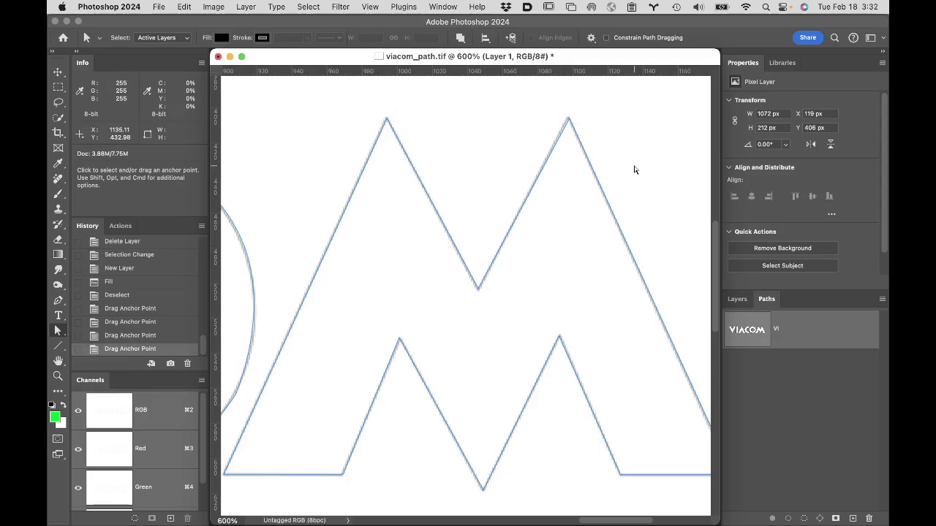
# - Show the green-filled Layer 1, delete it, and create a new empty layer above the Viacom layer
pyautogui.click(735, 299)
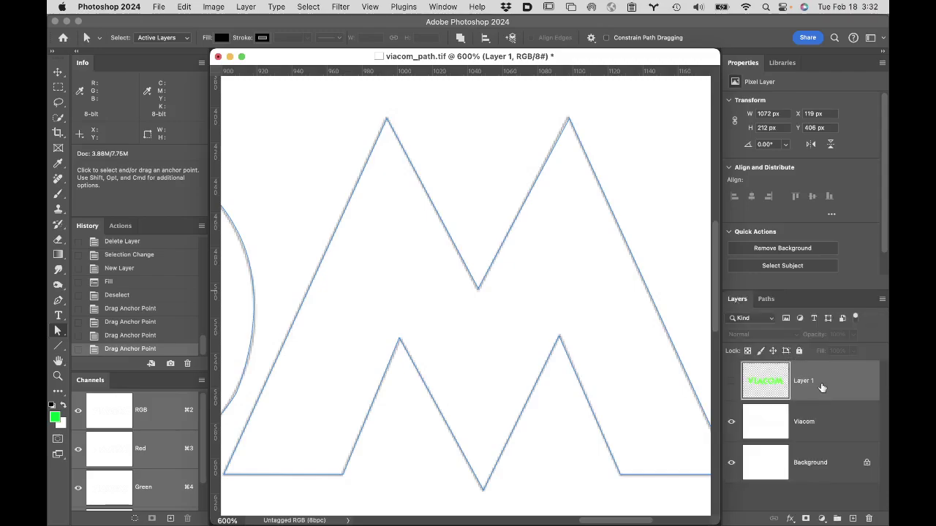
pyautogui.click(731, 380)
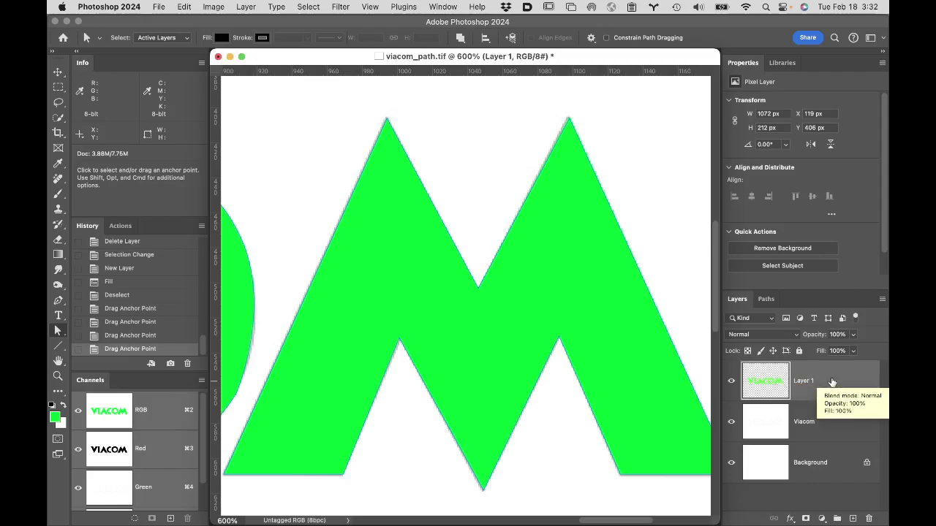
pyautogui.moveTo(781, 379); pyautogui.dragTo(870, 518)
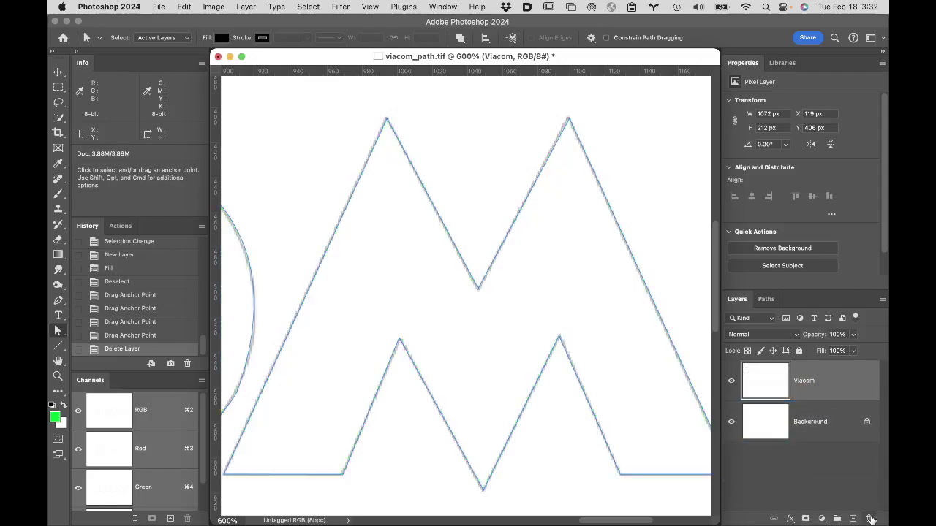
pyautogui.click(852, 518)
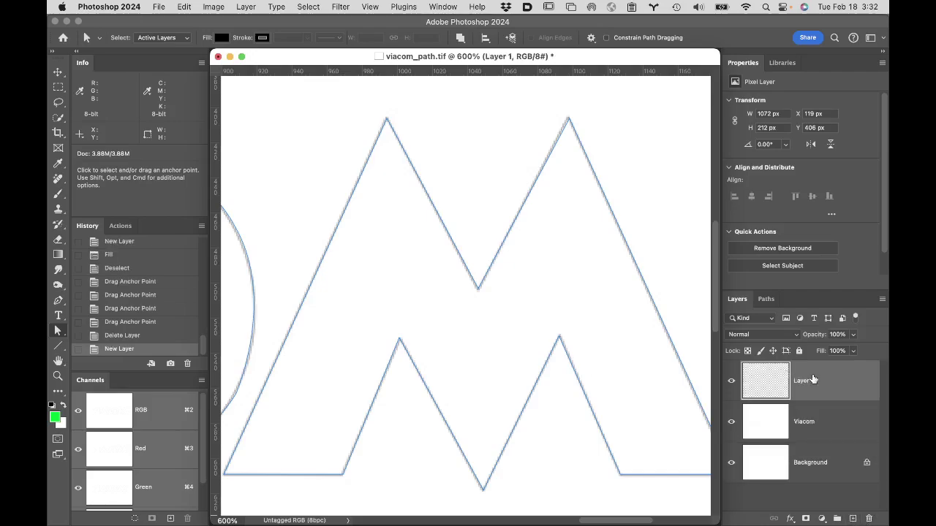
# - Load the VI path as a selection, fill it with the green foreground color on the new layer, and deselect
pyautogui.click(768, 299)
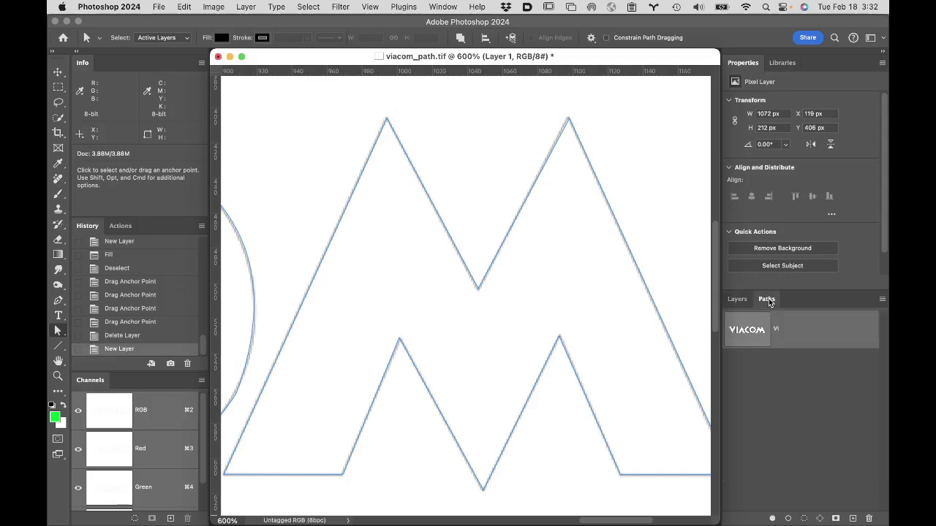
pyautogui.keyDown('super'); pyautogui.click(742, 335); pyautogui.keyUp('super')
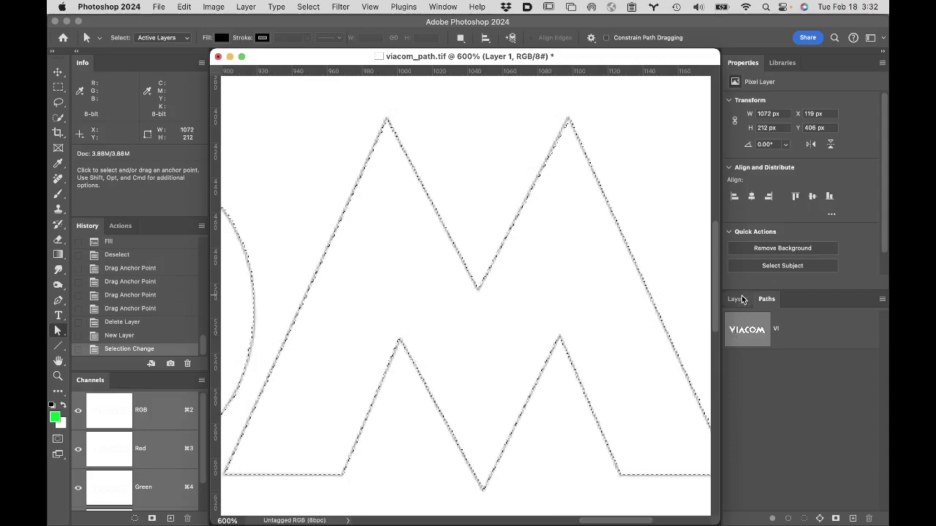
pyautogui.click(736, 299)
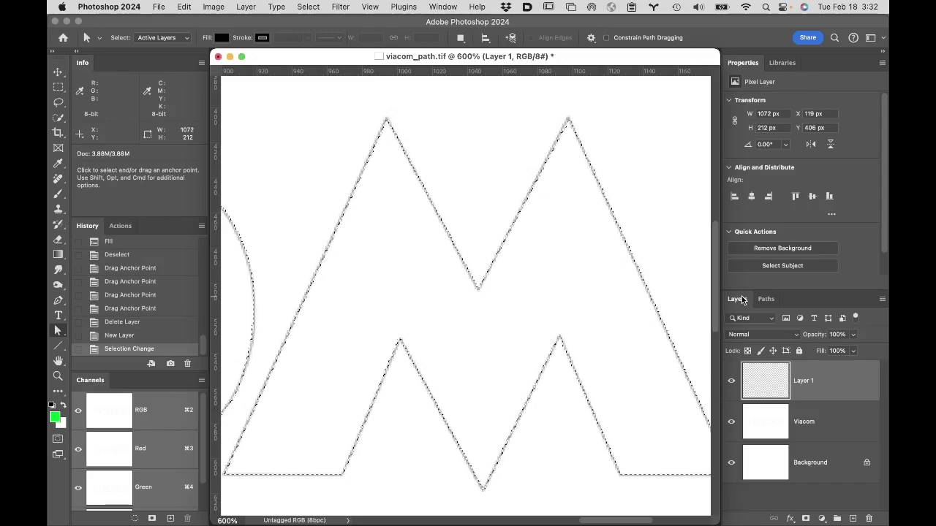
pyautogui.hotkey('alt', 'BackSpace')
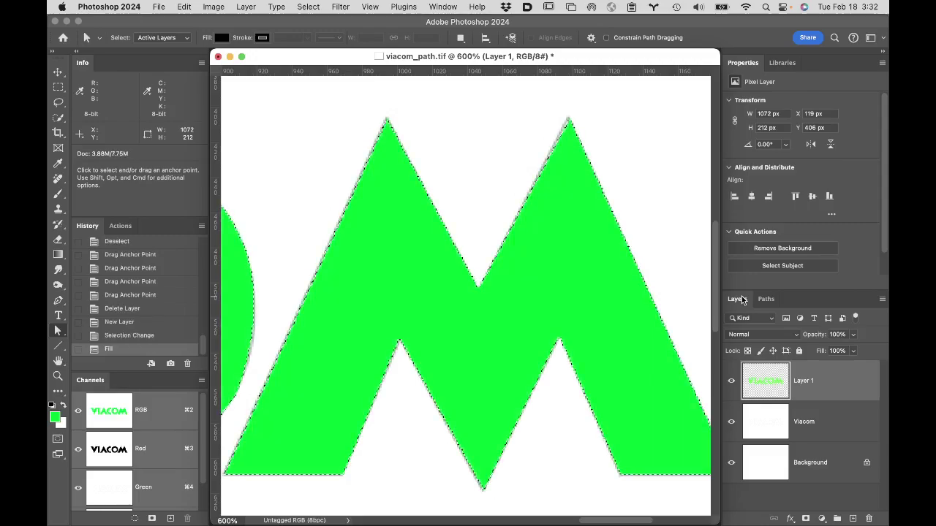
pyautogui.press('super+d')
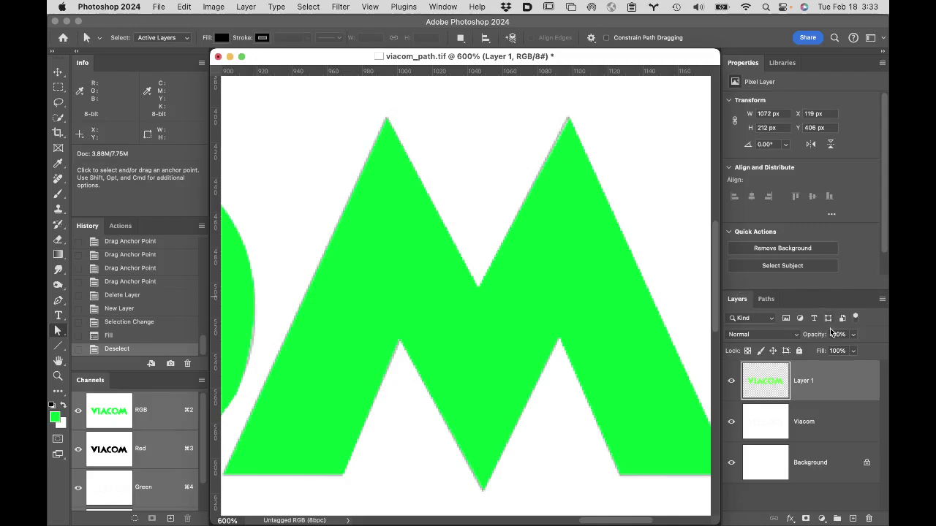
# - Hide the green-filled Layer 1 so only the logo outline shows, and return to the list of saved paths
pyautogui.click(732, 383)
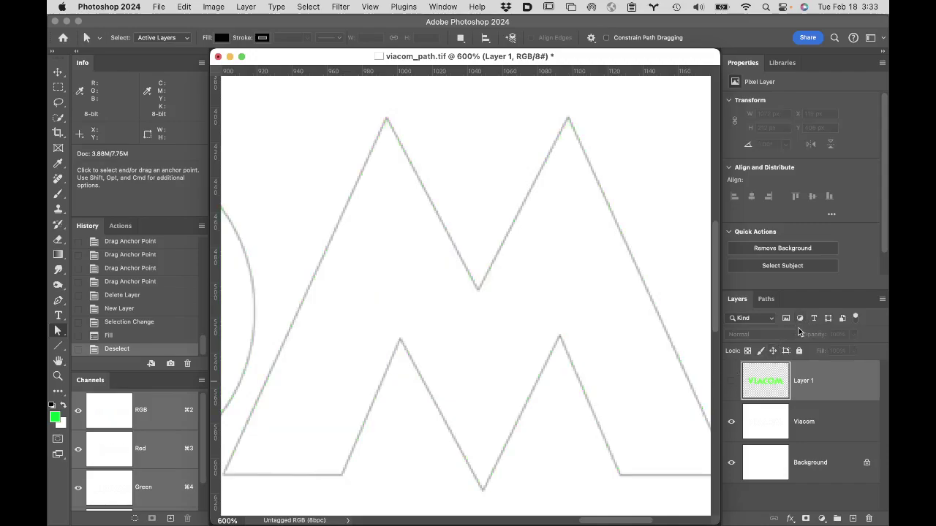
pyautogui.click(767, 299)
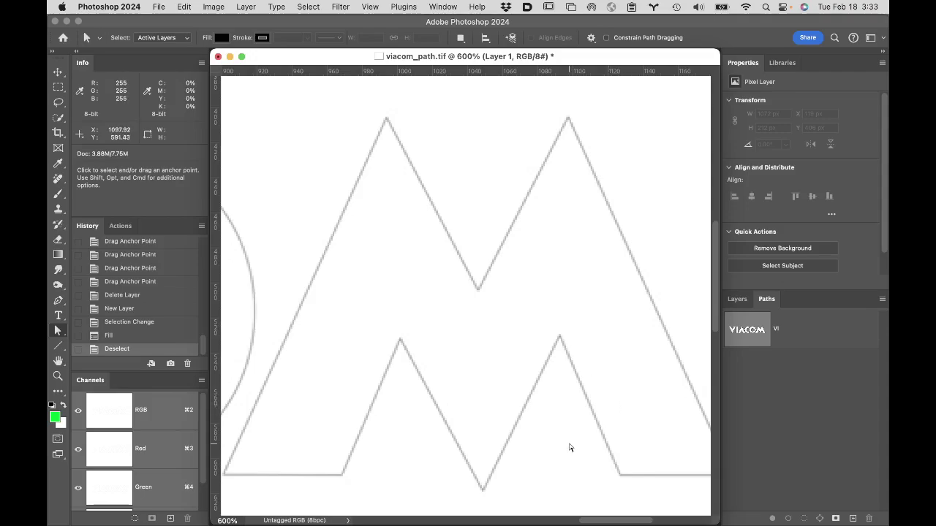
pyautogui.scroll(-3, 565, 453)
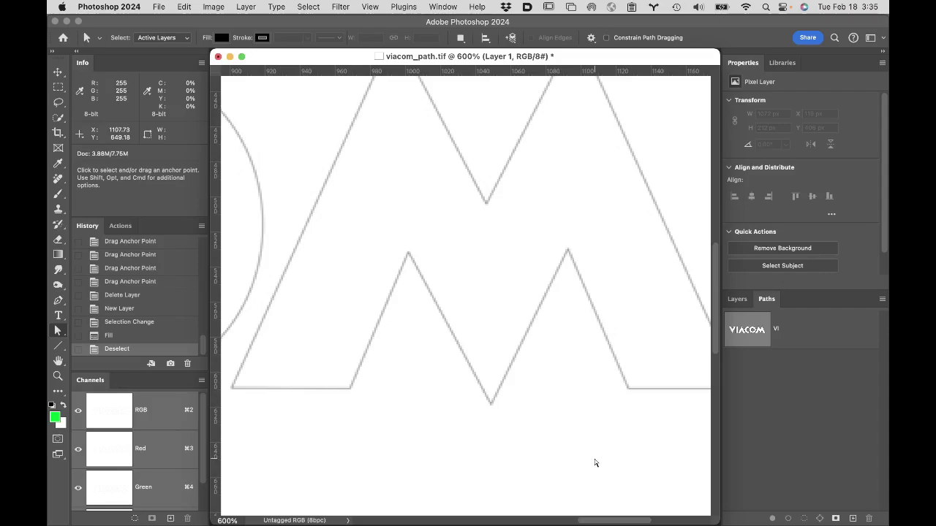
# - Activate the VI path, select only the M subpath with the Path Selection tool, and copy it
pyautogui.click(59, 330)
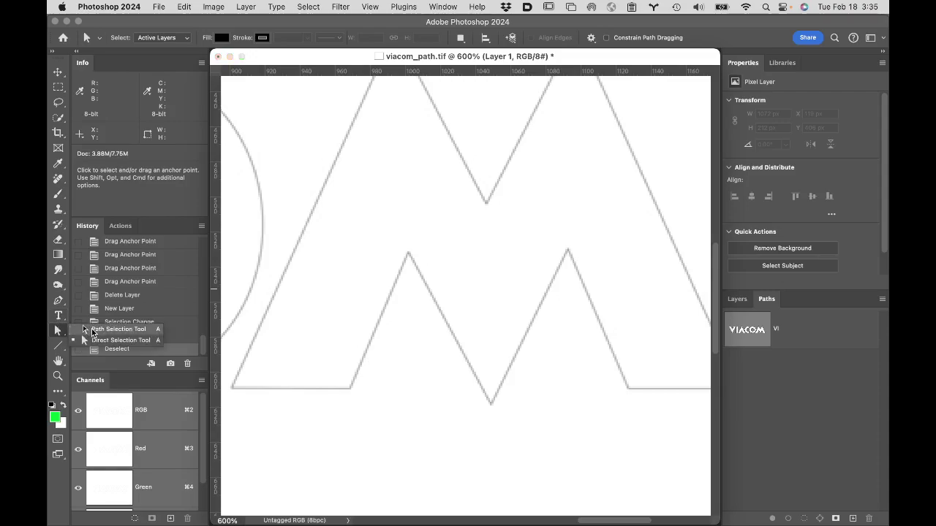
pyautogui.click(92, 330)
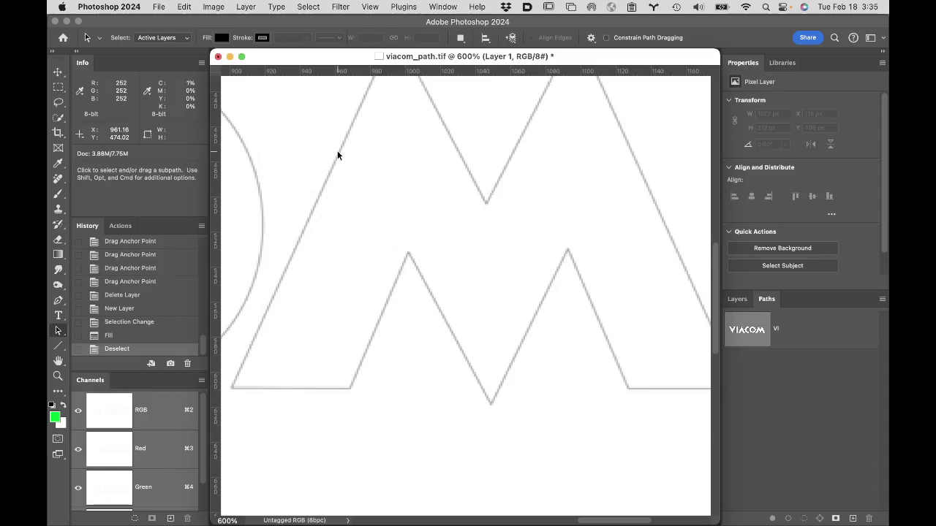
pyautogui.click(821, 329)
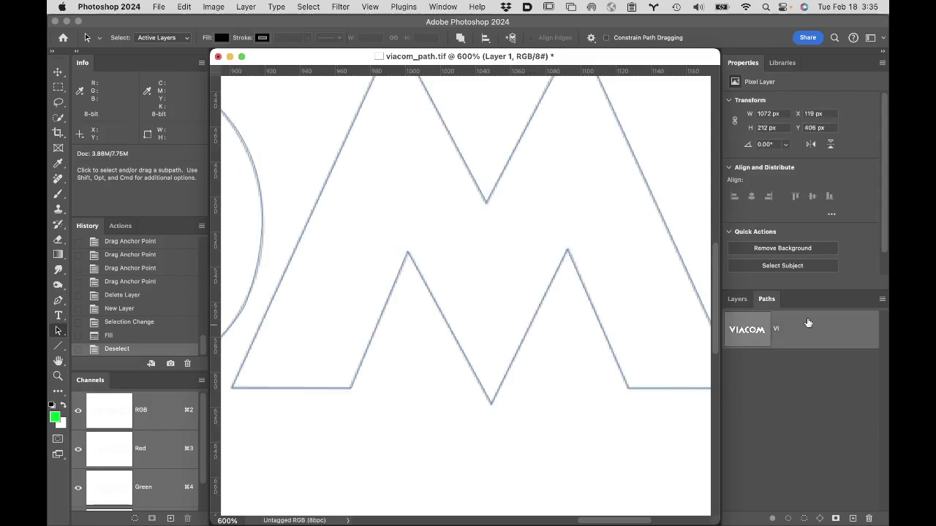
pyautogui.click(332, 164)
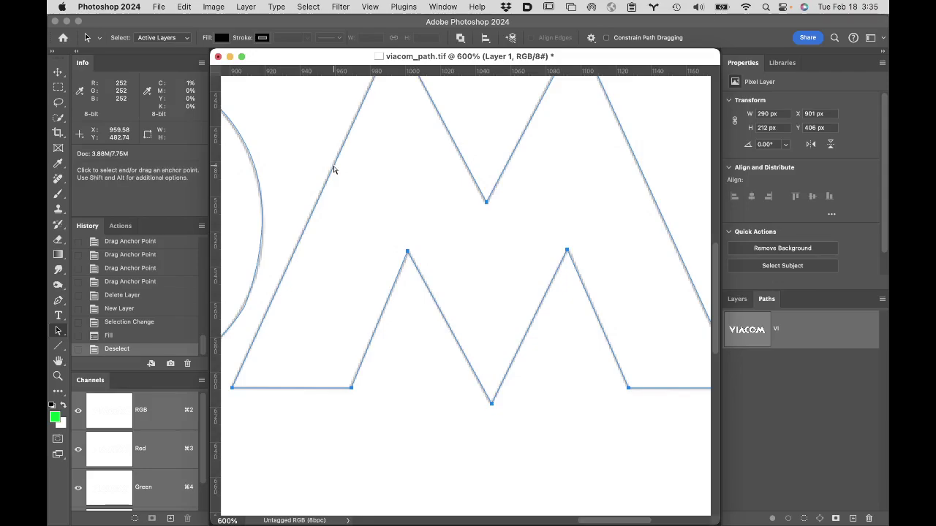
pyautogui.press('super+c')
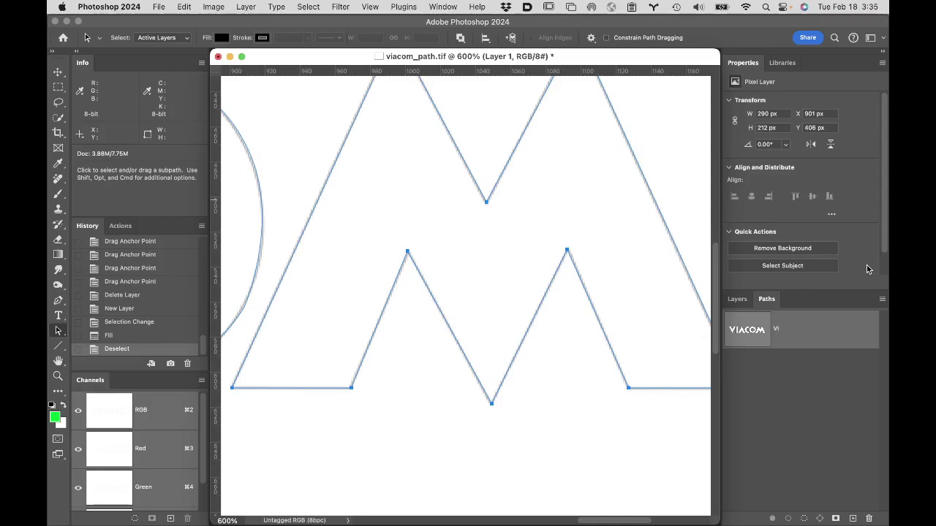
# - Create a new path named M inverted and paste the copied M subpath into it
pyautogui.click(883, 301)
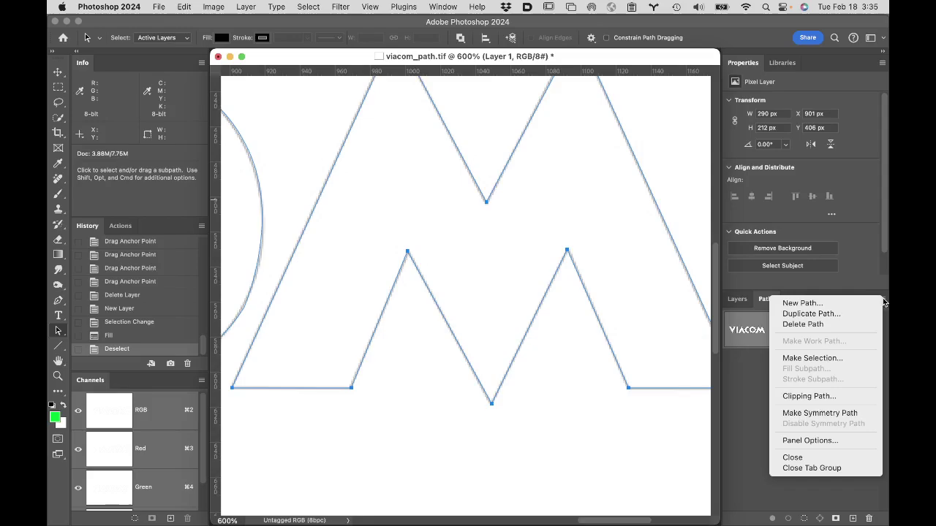
pyautogui.click(840, 306)
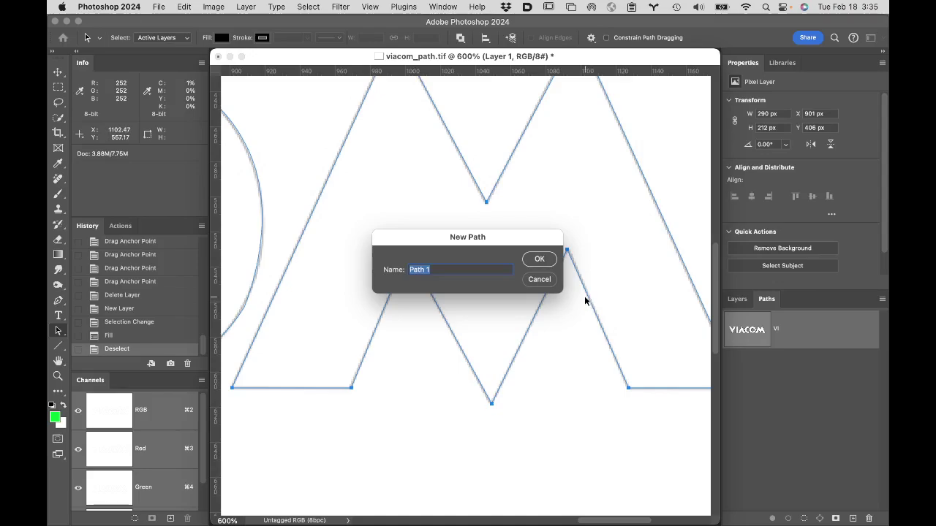
pyautogui.write('M inverted')
pyautogui.press('Return')
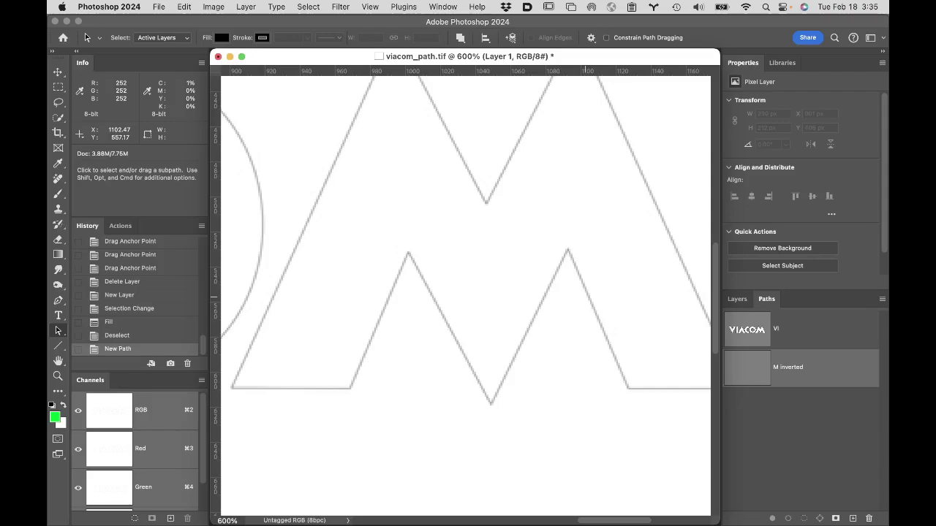
pyautogui.press('super+v')
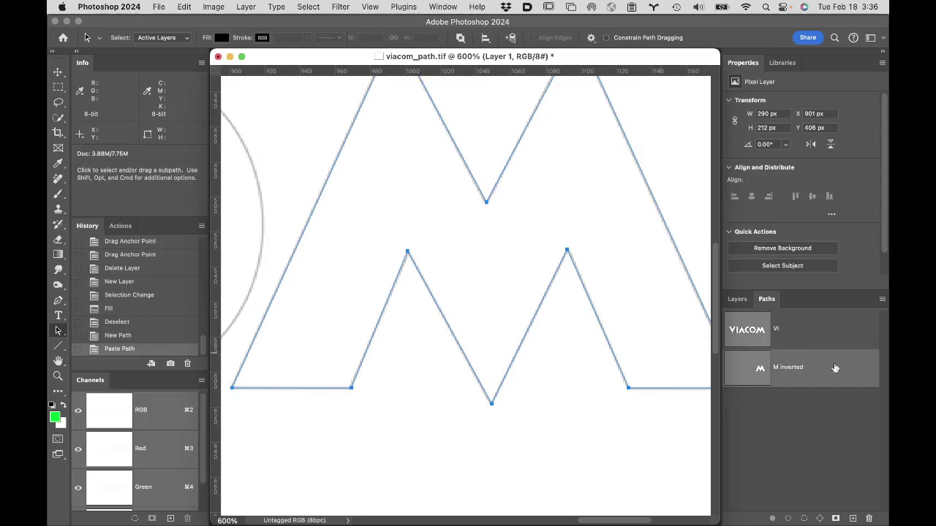
# - Delete the M inverted path and make the VI path active again
pyautogui.moveTo(834, 367); pyautogui.dragTo(858, 519)
pyautogui.moveTo(866, 518); pyautogui.dragTo(867, 517)
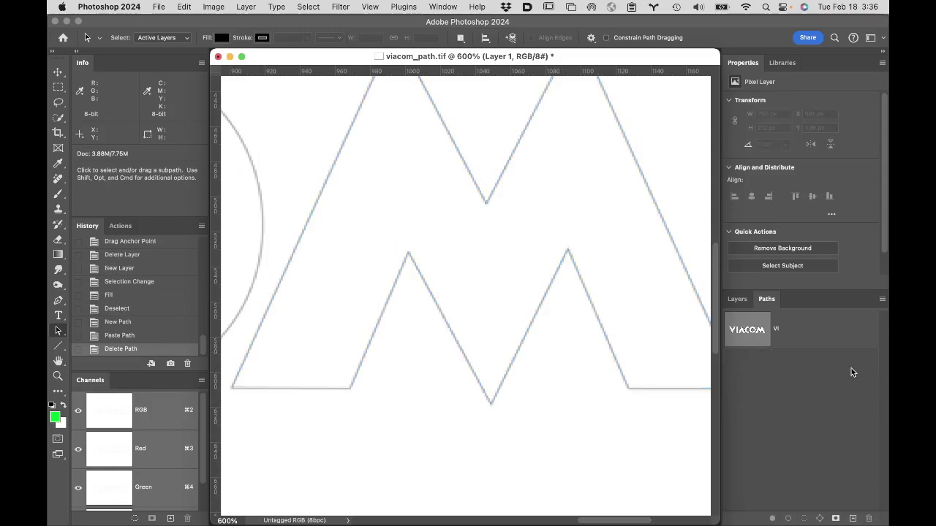
pyautogui.click(808, 334)
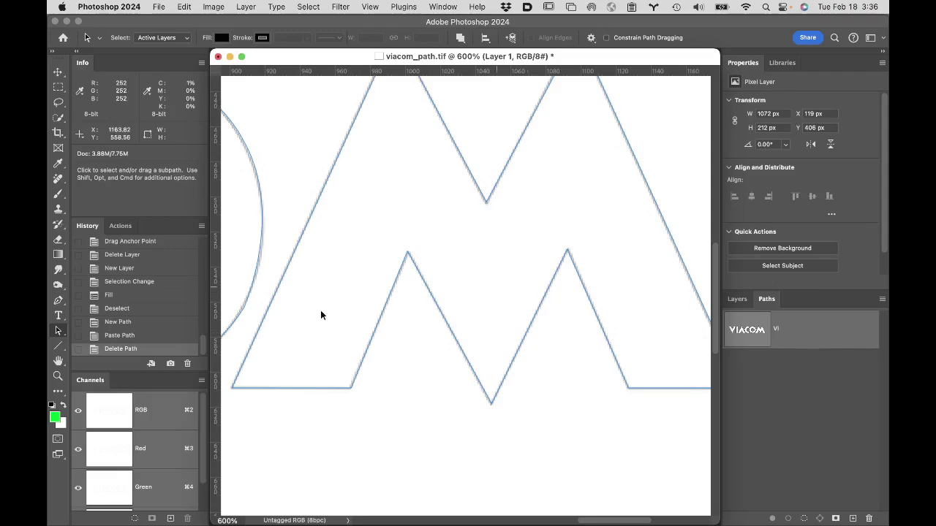
# - Select only the M subpath of the VI path with the Path Selection tool and copy it
pyautogui.click(57, 334)
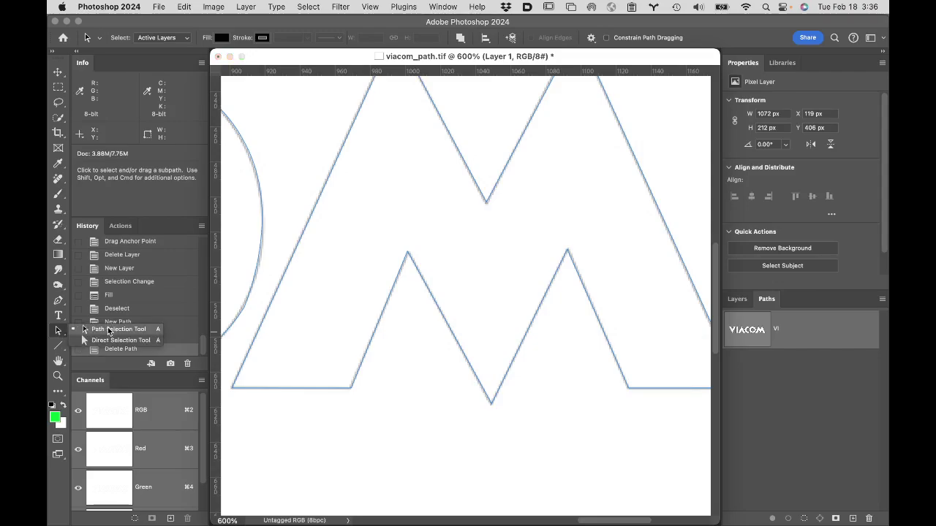
pyautogui.click(109, 331)
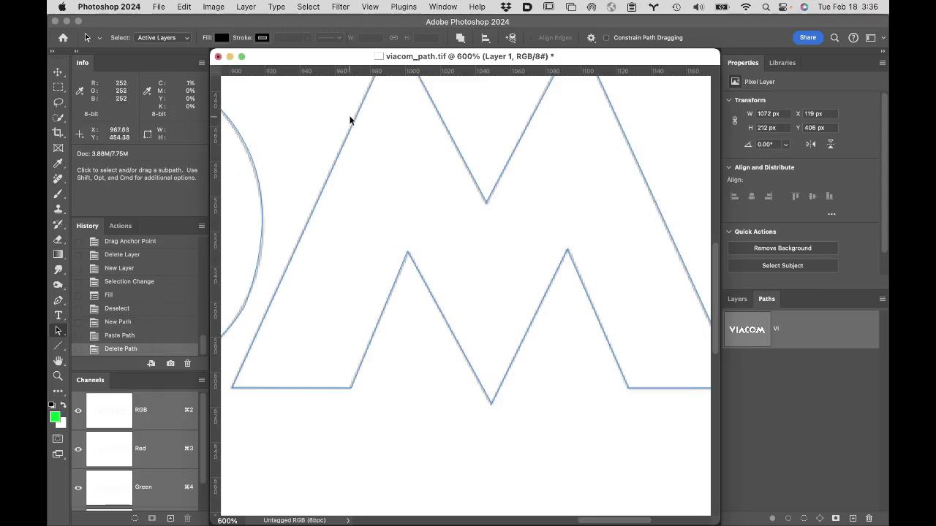
pyautogui.click(352, 125)
pyautogui.click(184, 6)
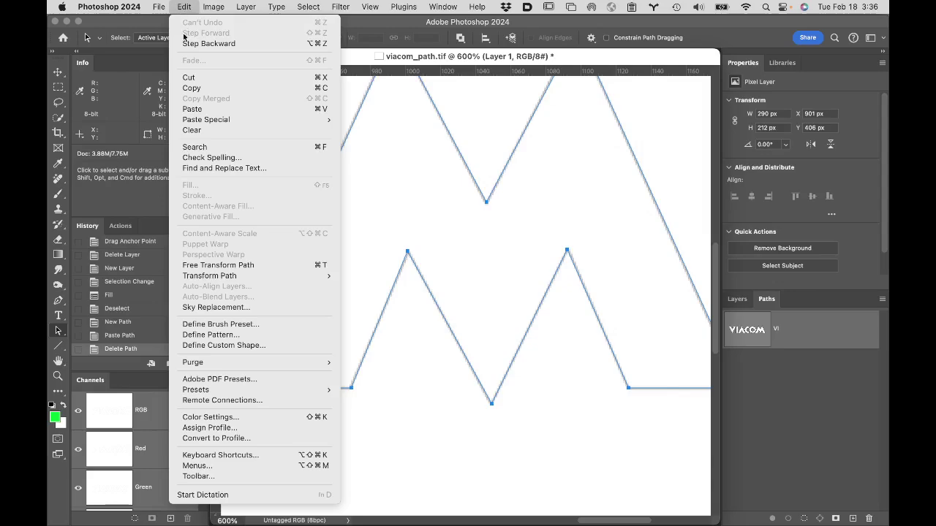
pyautogui.click(211, 88)
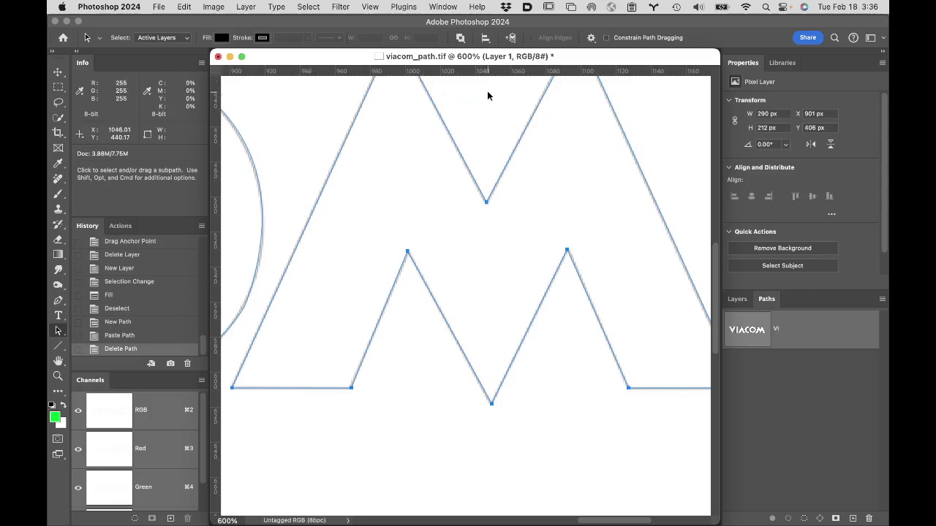
# - Create a new path named M negative and paste the copied M subpath into it
pyautogui.click(882, 300)
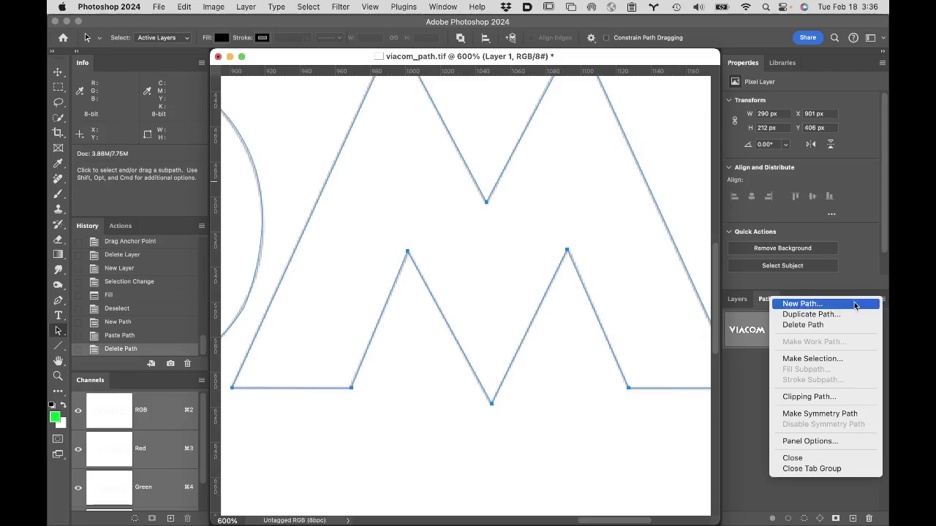
pyautogui.click(803, 304)
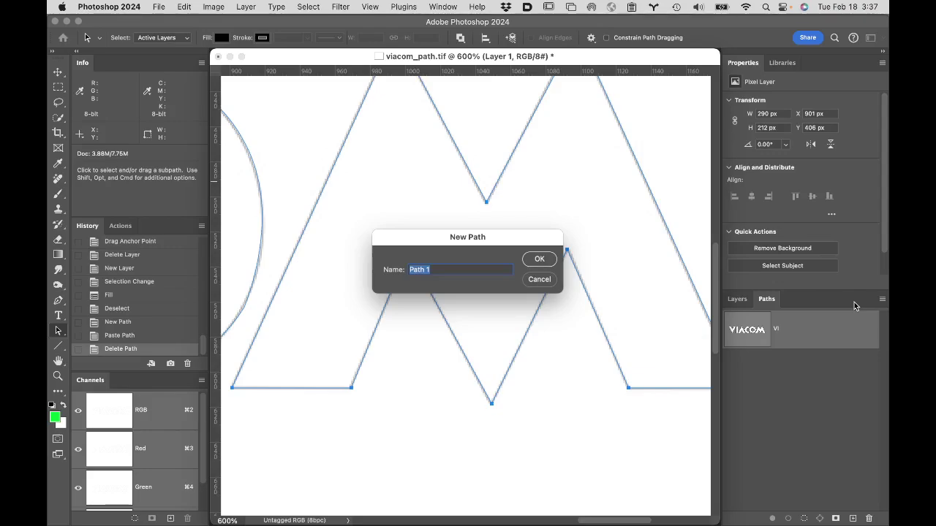
pyautogui.write('N')
pyautogui.press('BackSpace')
pyautogui.write('M negative')
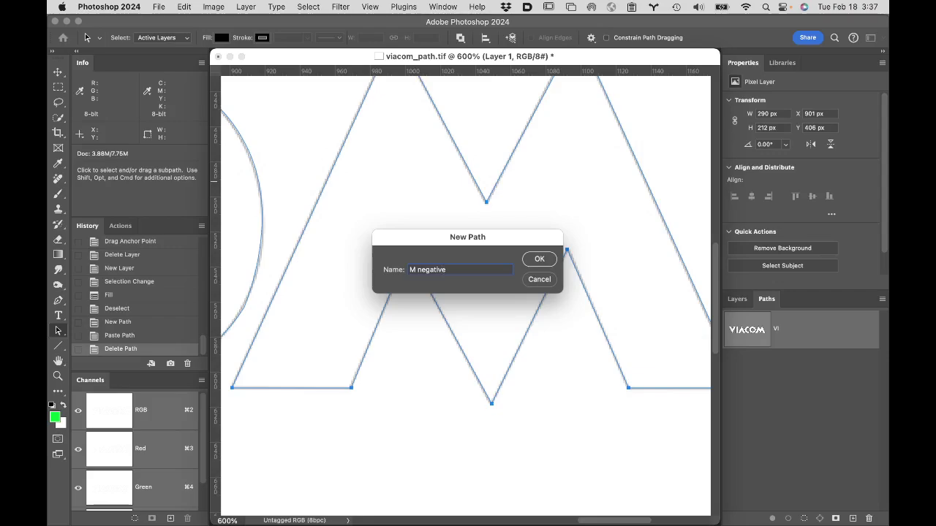
pyautogui.press('Return')
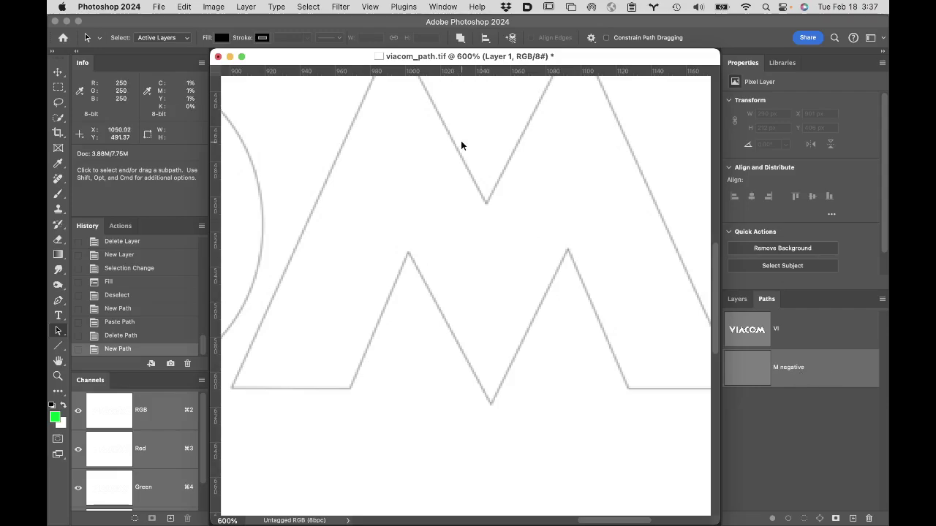
pyautogui.click(183, 7)
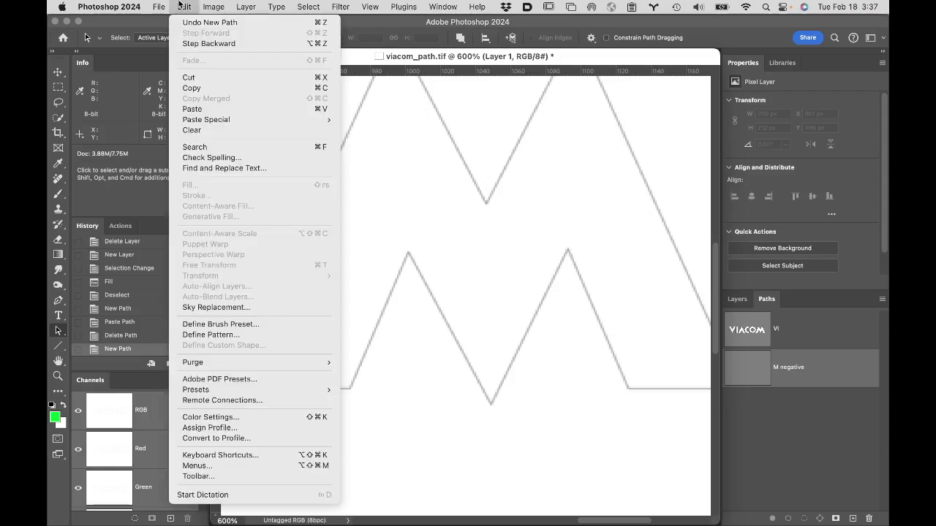
pyautogui.click(212, 109)
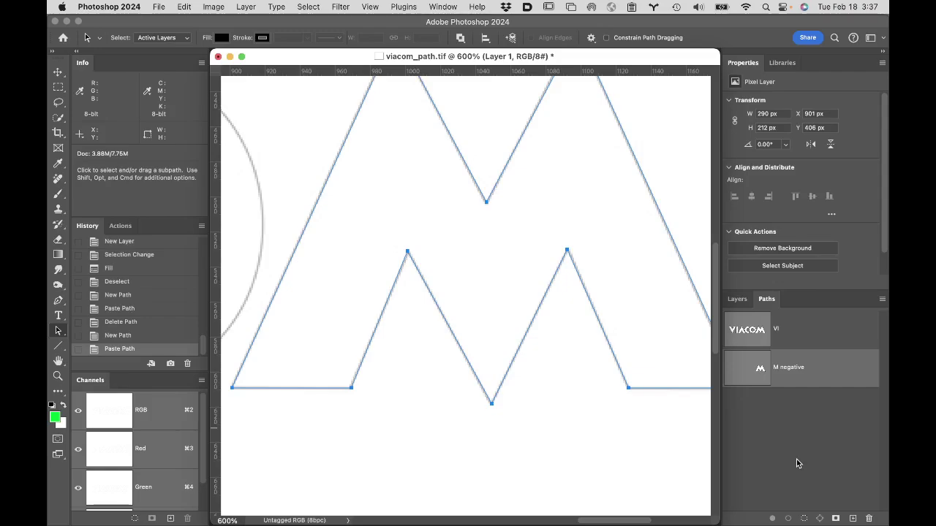
# - Delete the anchor point at the M's upper left peak using the Direct Selection tool
pyautogui.moveTo(322, 290); pyautogui.dragTo(324, 306)
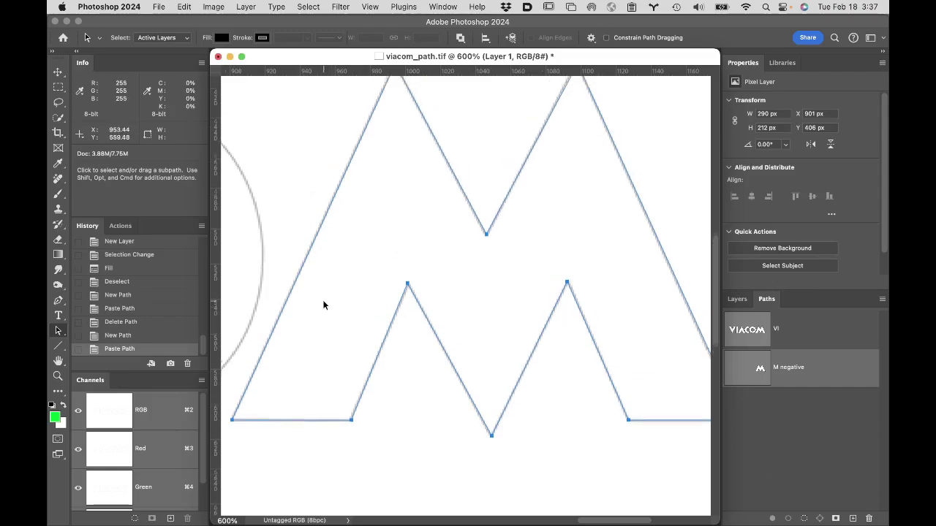
pyautogui.scroll(3, 323, 306)
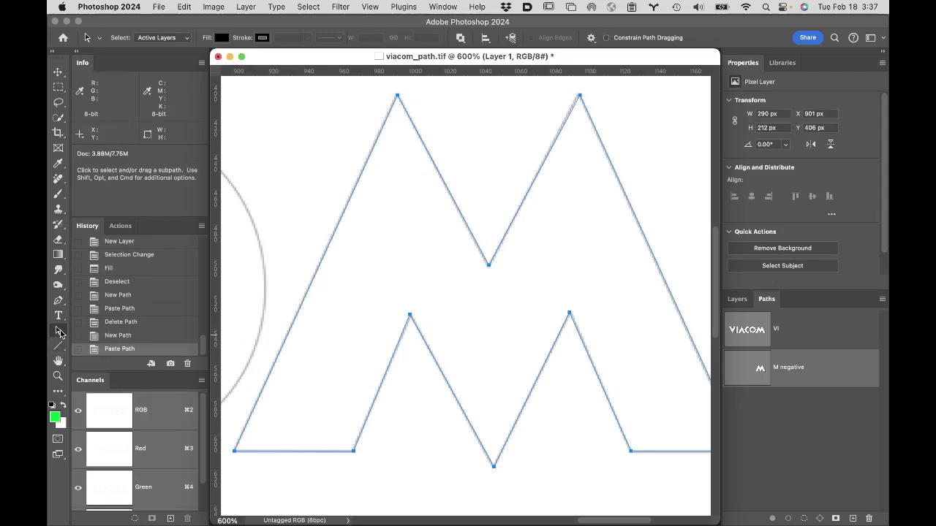
pyautogui.moveTo(60, 333); pyautogui.dragTo(91, 342)
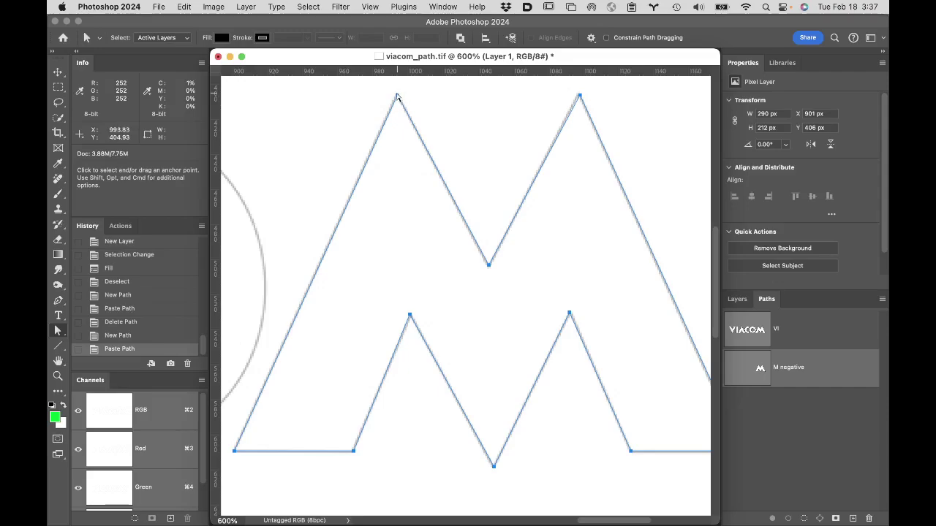
pyautogui.moveTo(397, 97); pyautogui.dragTo(396, 95)
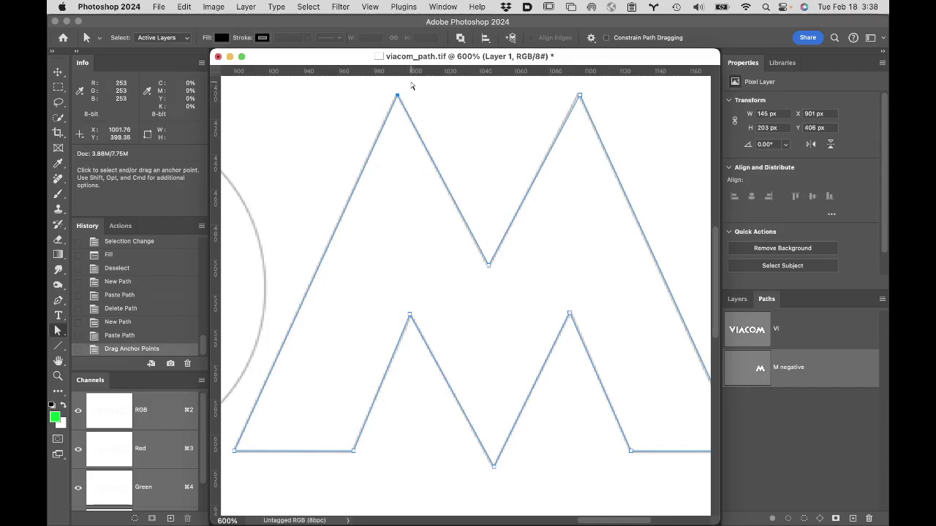
pyautogui.moveTo(397, 95); pyautogui.dragTo(456, 130)
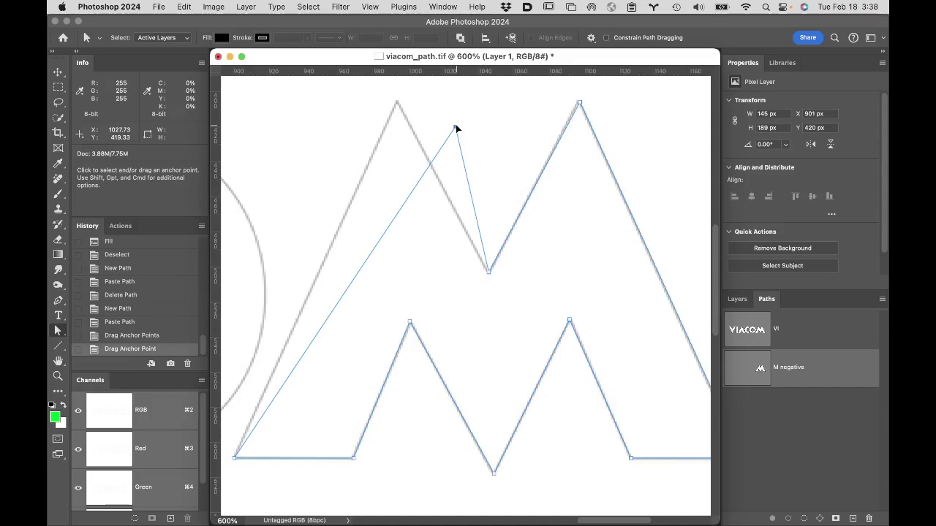
pyautogui.press('BackSpace')
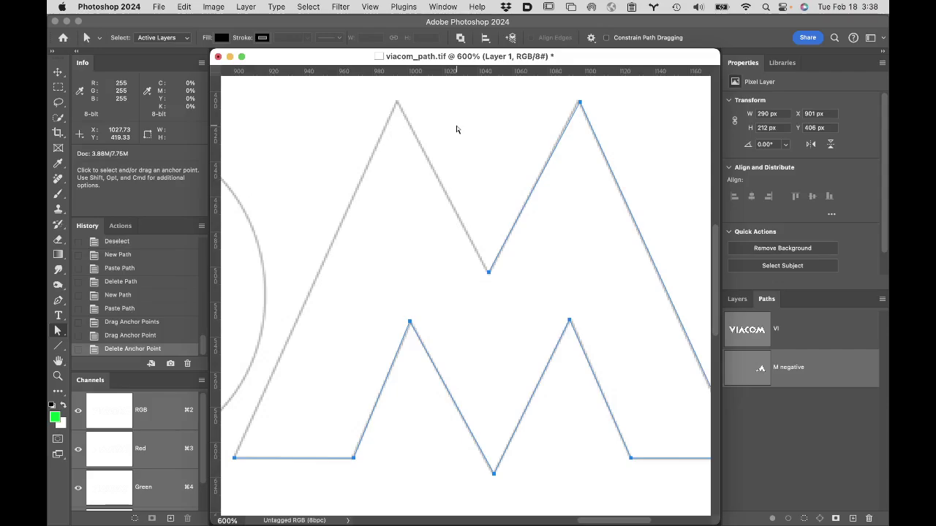
# - Select the M's upper middle valley and upper right peak anchor points together and delete them
pyautogui.click(488, 274)
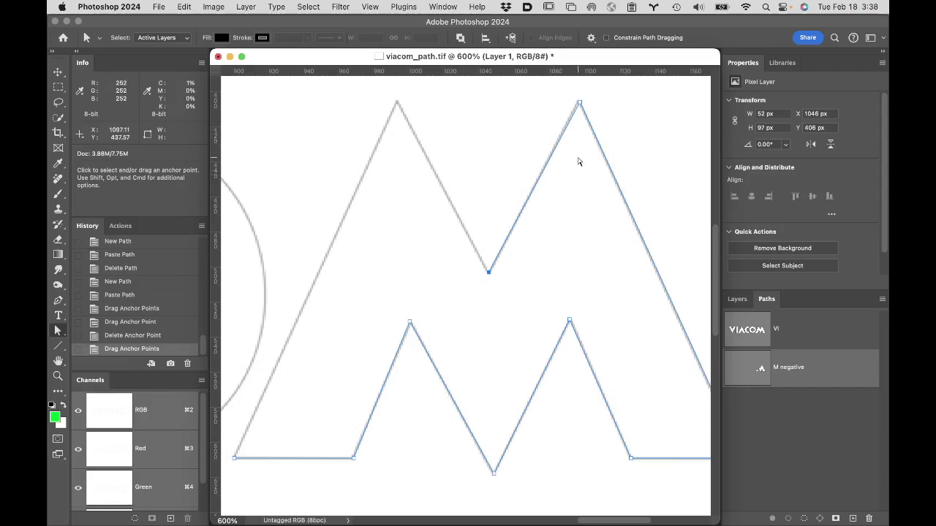
pyautogui.keyDown('shift'); pyautogui.click(579, 104); pyautogui.keyUp('shift')
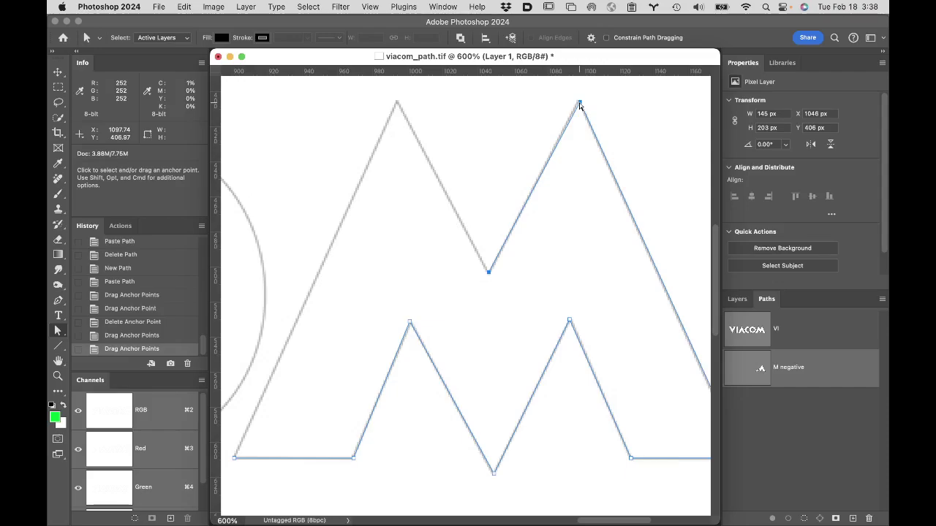
pyautogui.press('space')
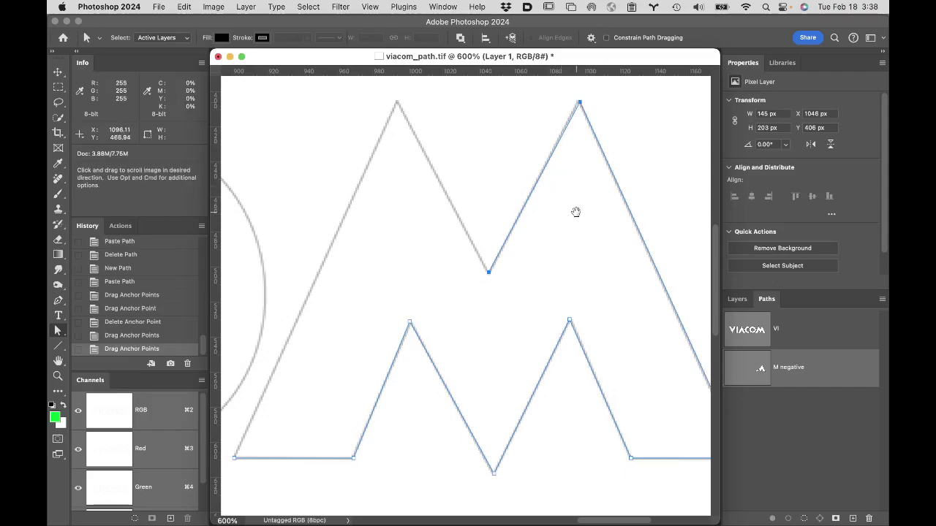
pyautogui.moveTo(575, 212); pyautogui.dragTo(449, 197)
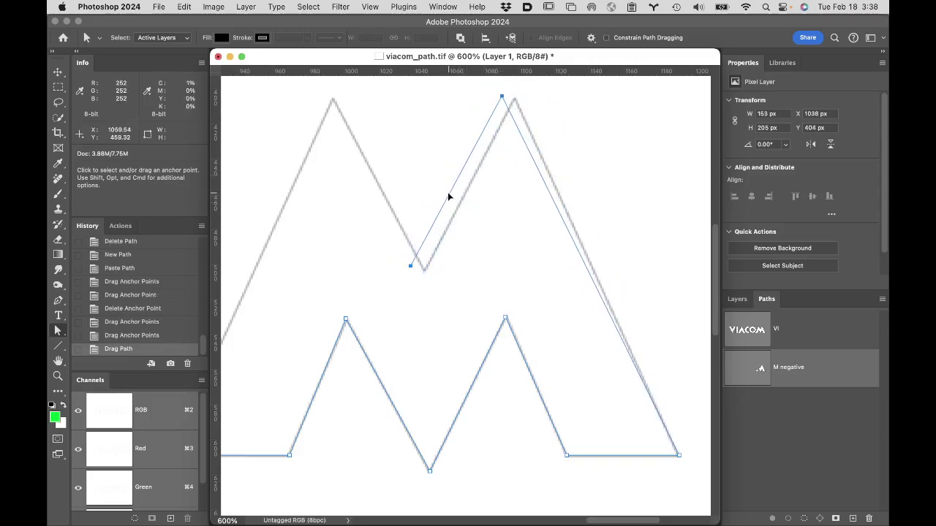
pyautogui.press('Delete')
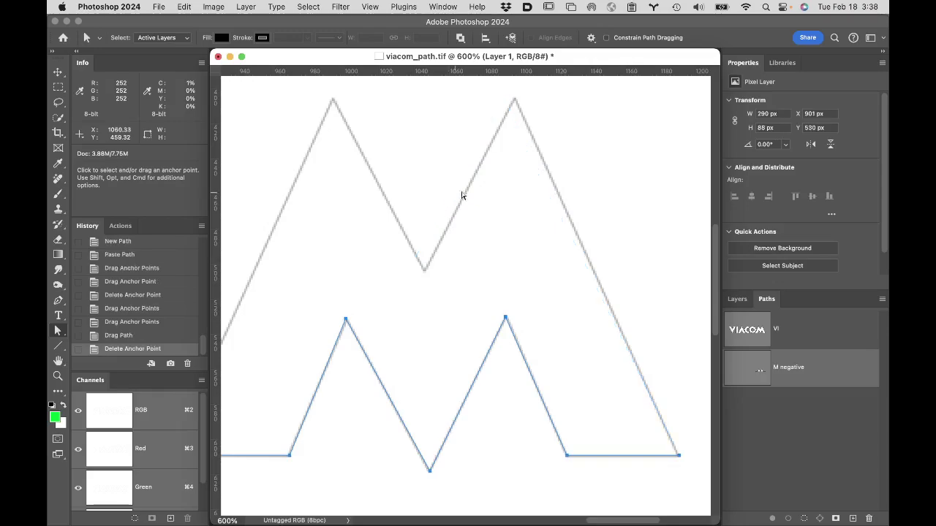
# - Remove the anchor point at the outer corner of the M's left foot, along with its bottom segment
pyautogui.scroll(-4, 566, 359)
pyautogui.hscroll(-3, 566, 359)
pyautogui.scroll(-2, 566, 361)
pyautogui.hscroll(-2, 566, 361)
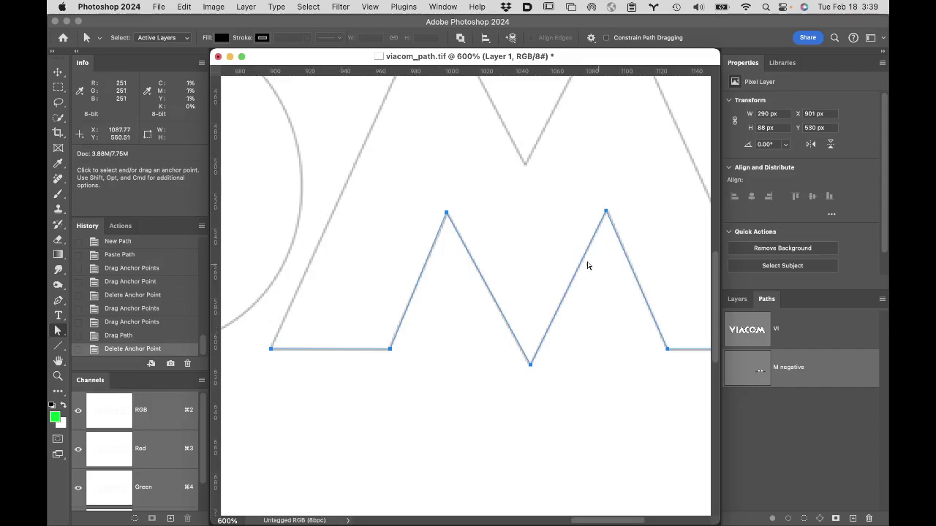
pyautogui.scroll(-1, 528, 239)
pyautogui.hscroll(1, 529, 239)
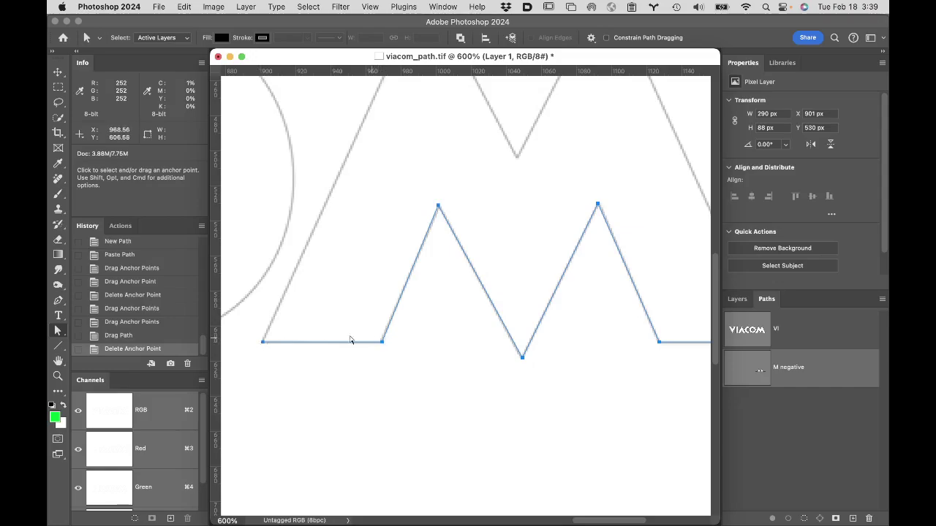
pyautogui.click(263, 344)
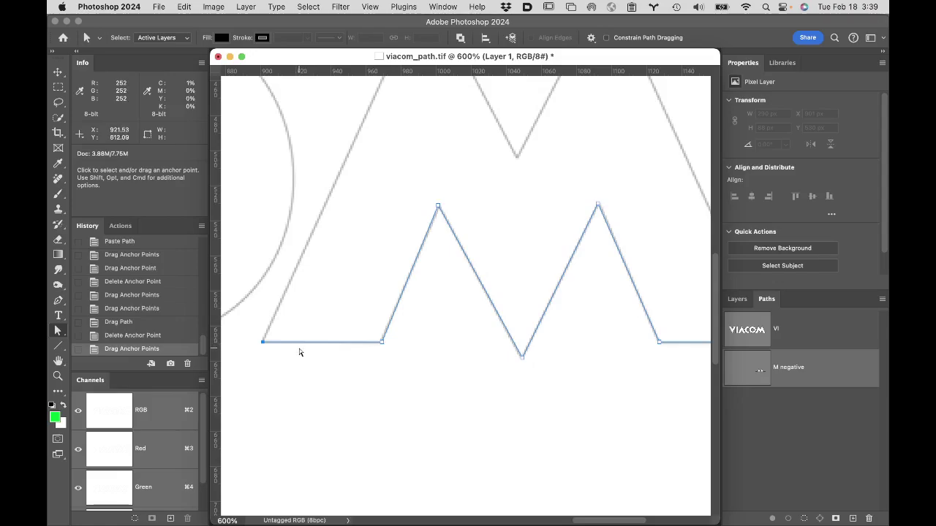
pyautogui.press('BackSpace')
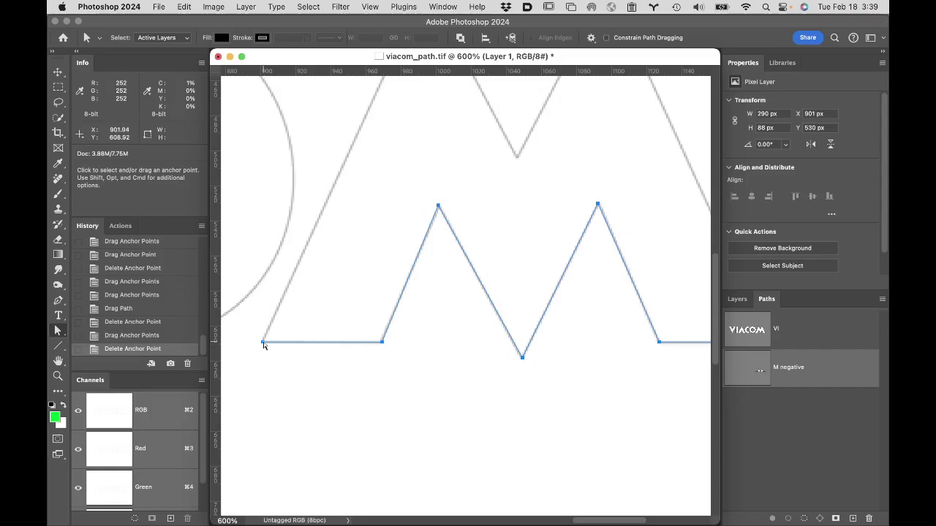
pyautogui.click(263, 342)
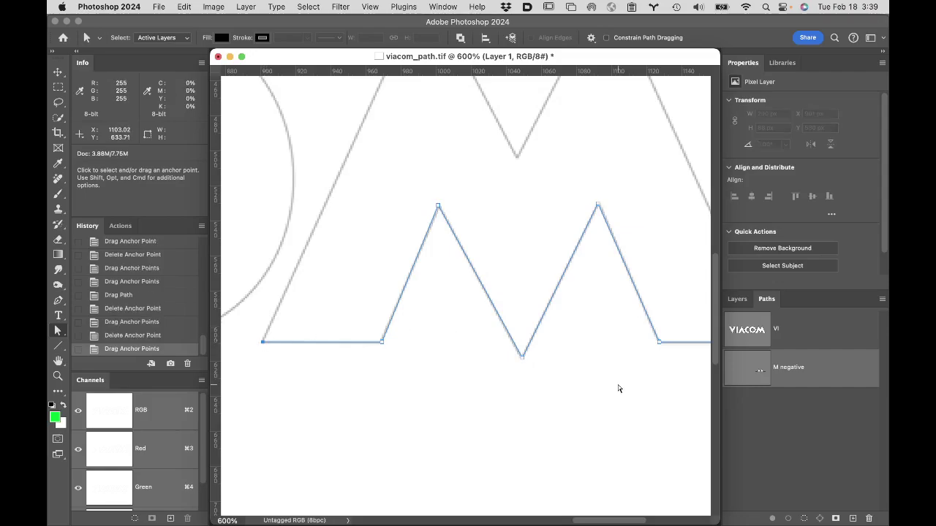
pyautogui.press('BackSpace')
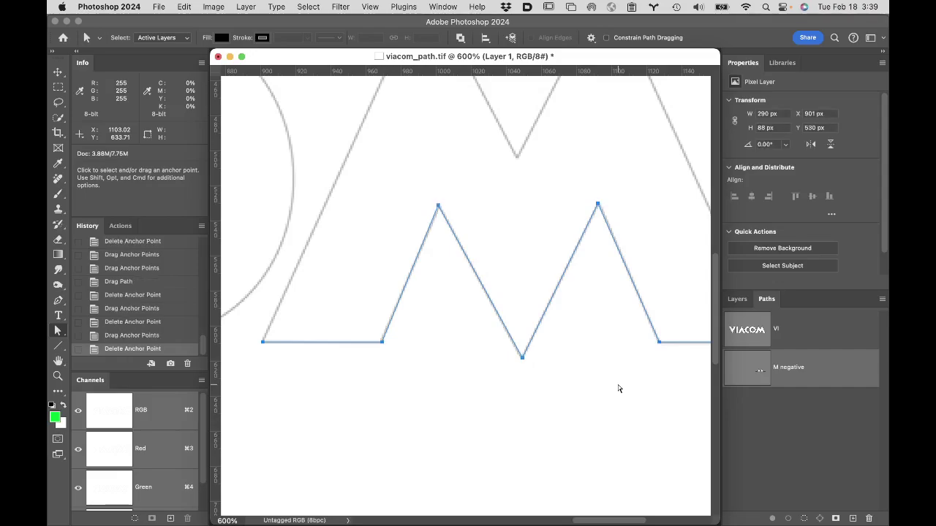
pyautogui.click(262, 342)
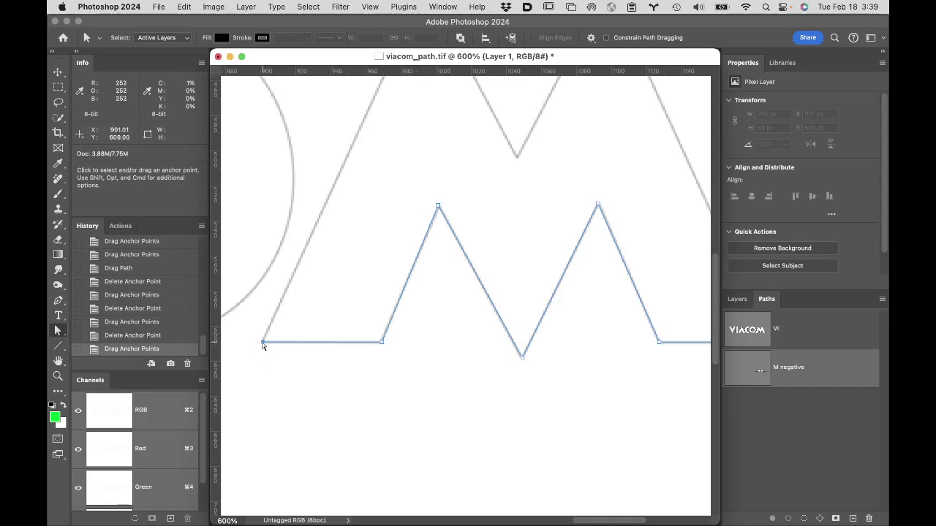
pyautogui.moveTo(262, 342); pyautogui.dragTo(283, 400)
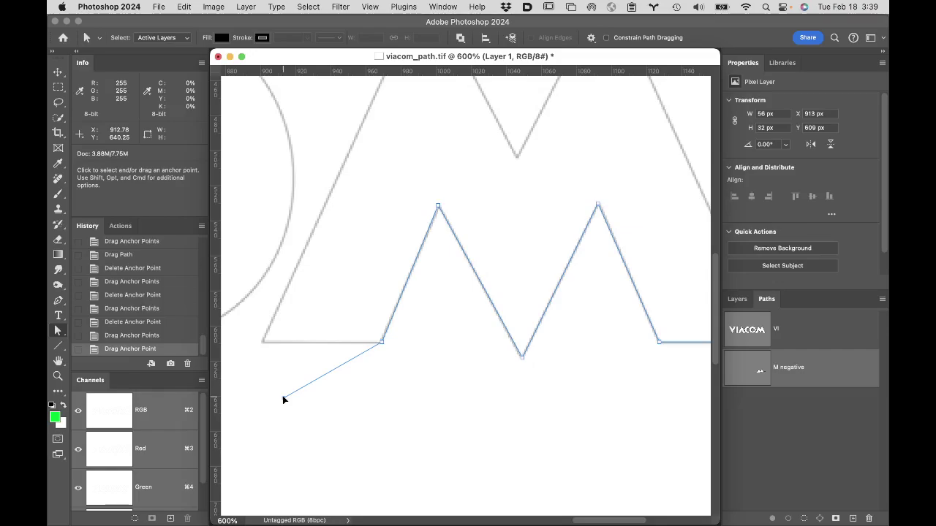
pyautogui.press('BackSpace')
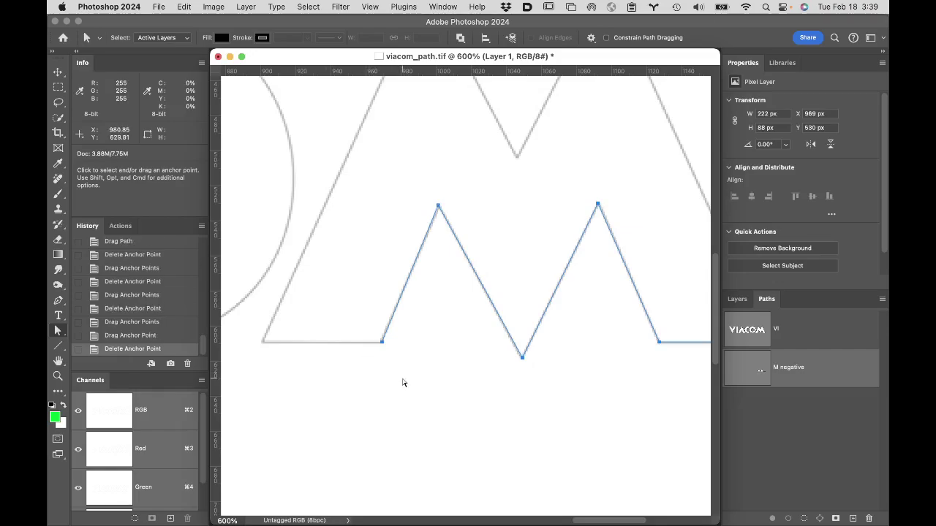
# - Remove the anchor point at the outer corner of the M's right foot, along with its bottom segment
pyautogui.press('space')
pyautogui.moveTo(511, 384); pyautogui.dragTo(298, 361)
pyautogui.moveTo(559, 319); pyautogui.dragTo(560, 323)
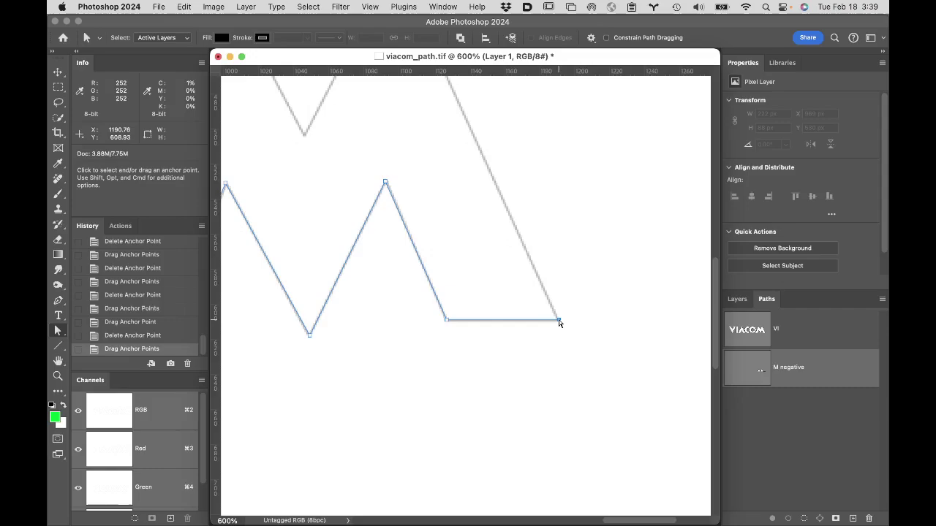
pyautogui.click(558, 320)
pyautogui.press('BackSpace')
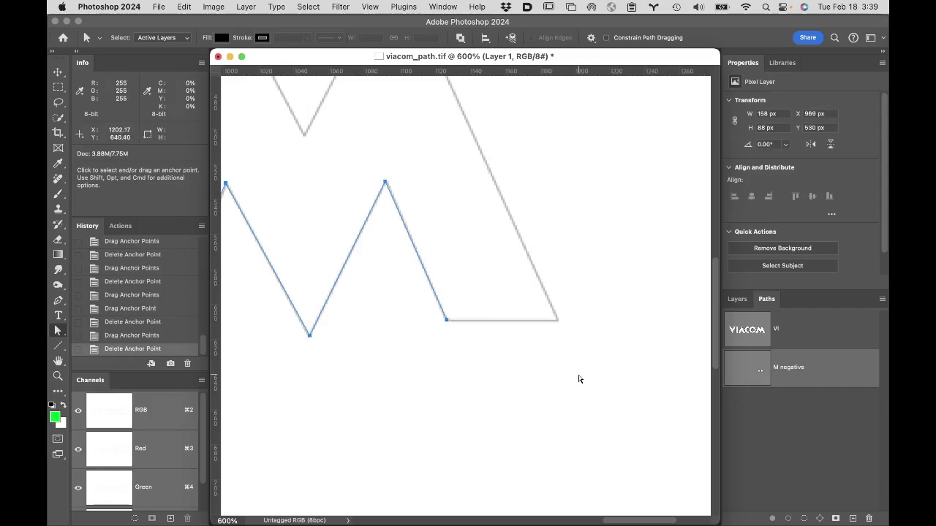
# - Close the open M negative path with the Pen tool, adding two corner anchor points below the letter between its inner foot points
pyautogui.moveTo(537, 386); pyautogui.dragTo(639, 387)
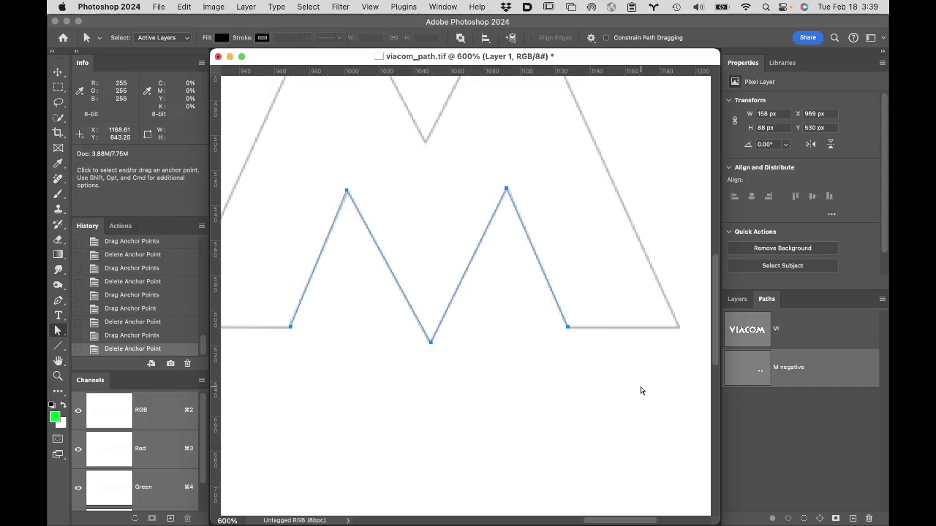
pyautogui.click(59, 303)
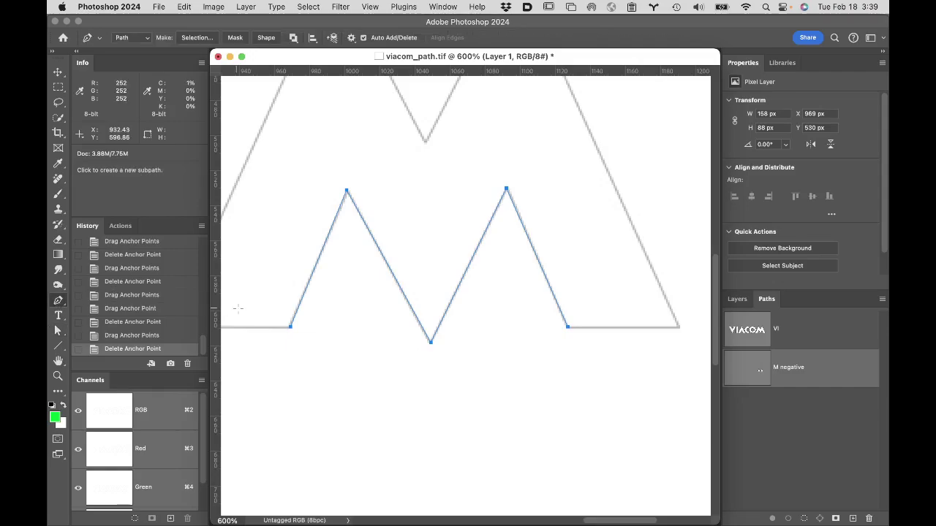
pyautogui.click(290, 326)
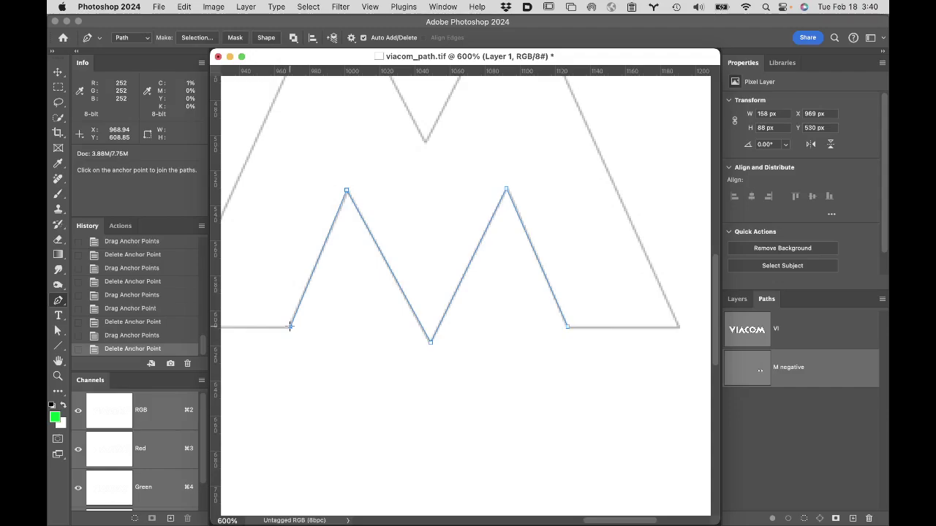
pyautogui.click(348, 451)
pyautogui.click(553, 454)
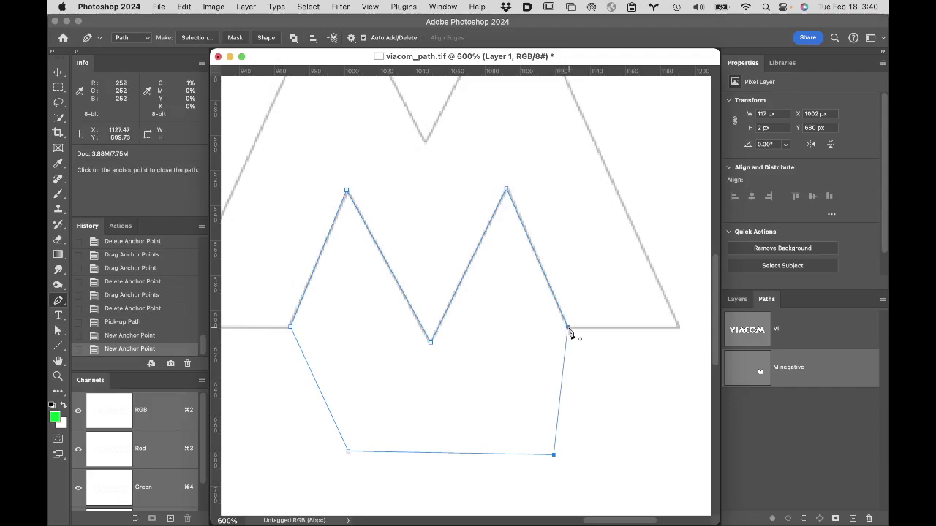
pyautogui.click(568, 329)
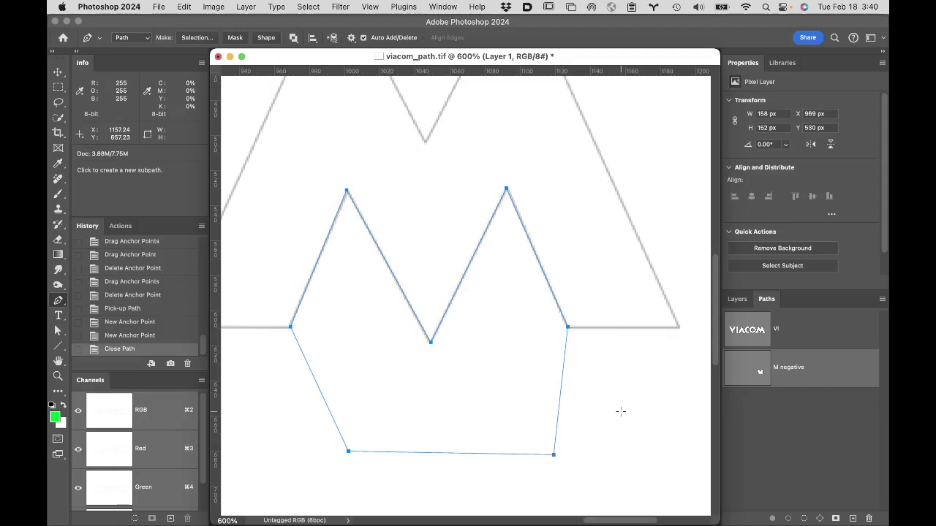
# - Load the M negative path as a selection and make Layer 1 visible
pyautogui.keyDown('super'); pyautogui.click(746, 367); pyautogui.keyUp('super')
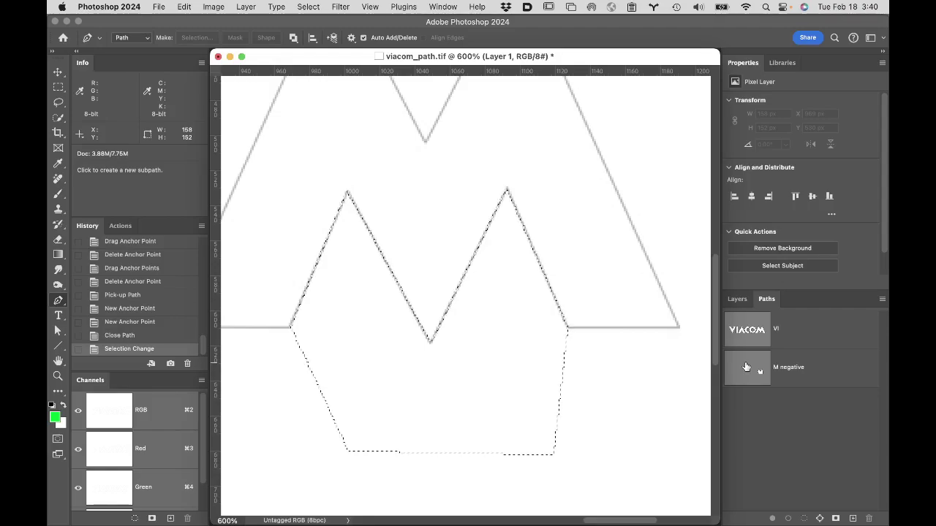
pyautogui.click(737, 299)
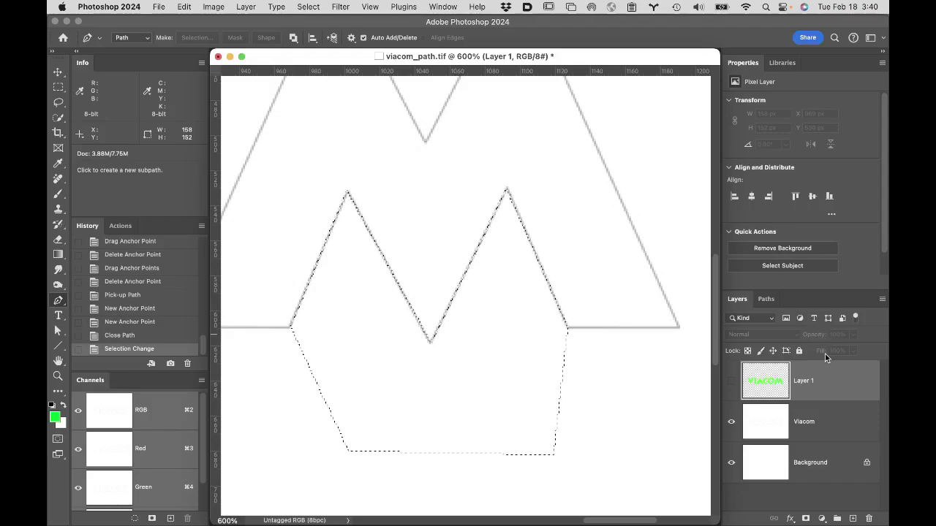
pyautogui.click(731, 382)
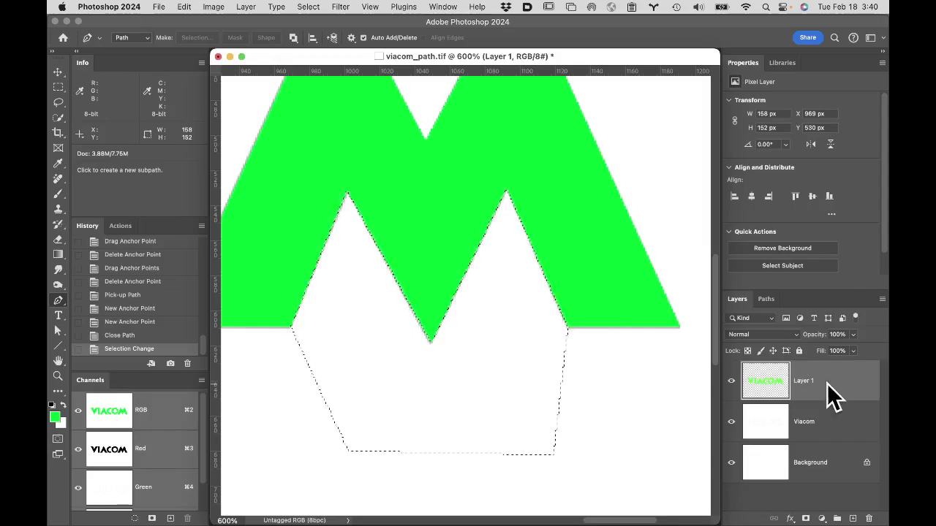
# - Set the foreground colour to magenta (R 255, G 0, B 255), fill the selection on Layer 1 with it, and deselect
pyautogui.click(56, 419)
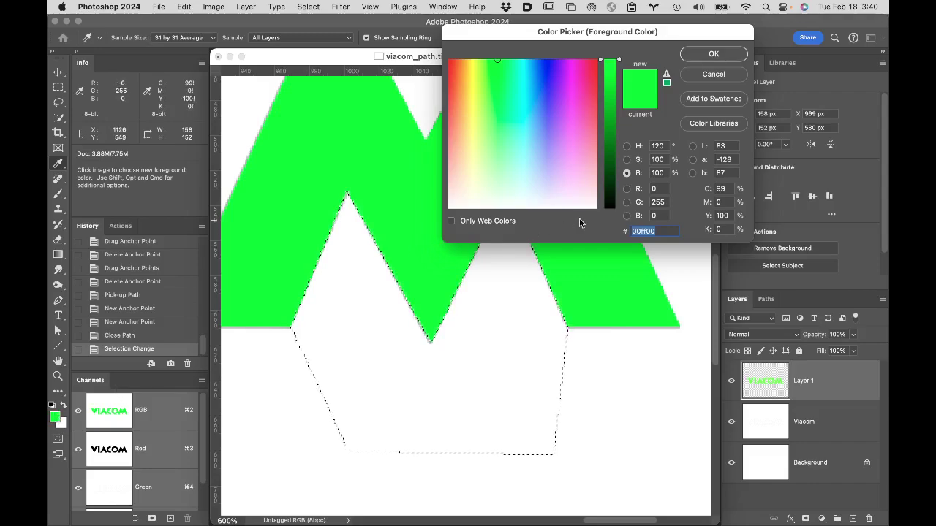
pyautogui.click(665, 189)
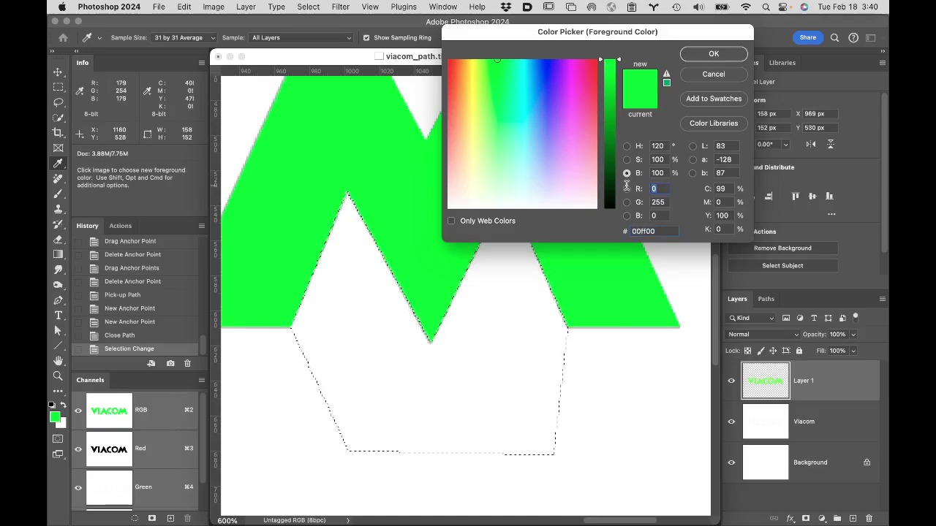
pyautogui.write('255')
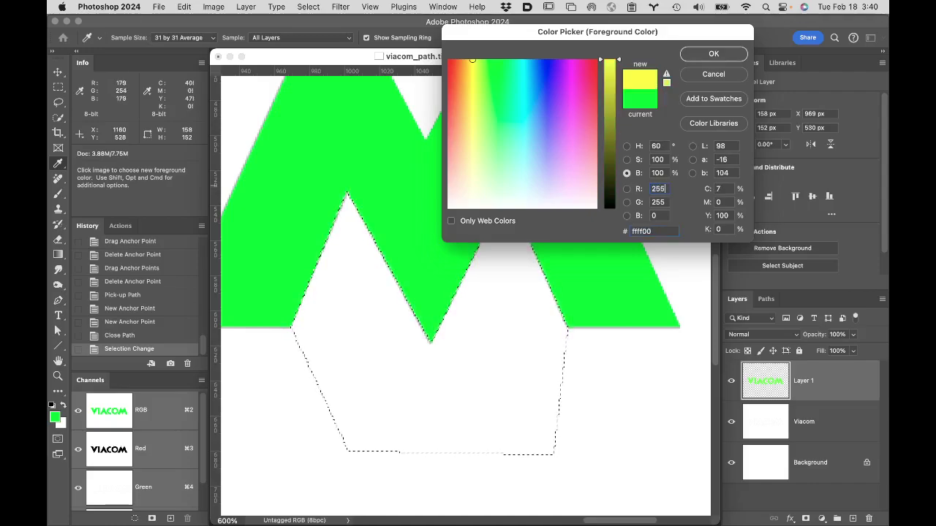
pyautogui.press('Tab')
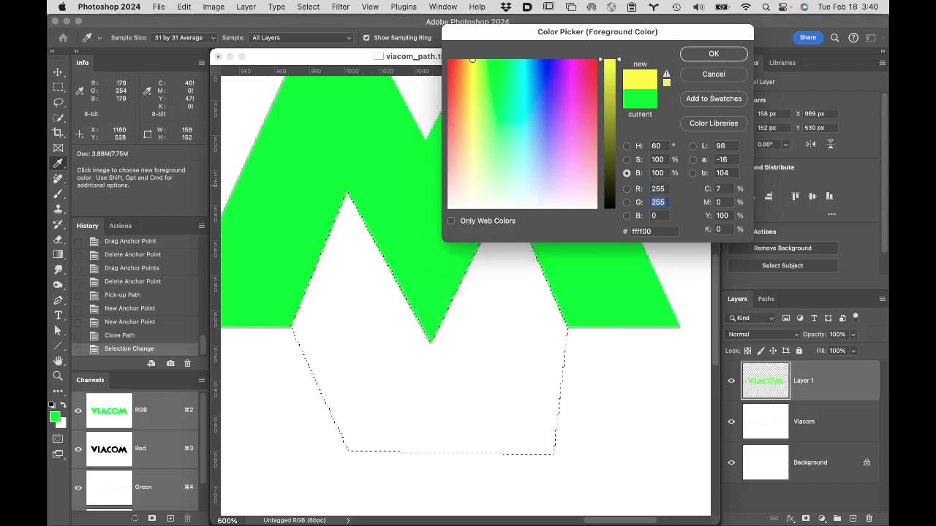
pyautogui.write('0')
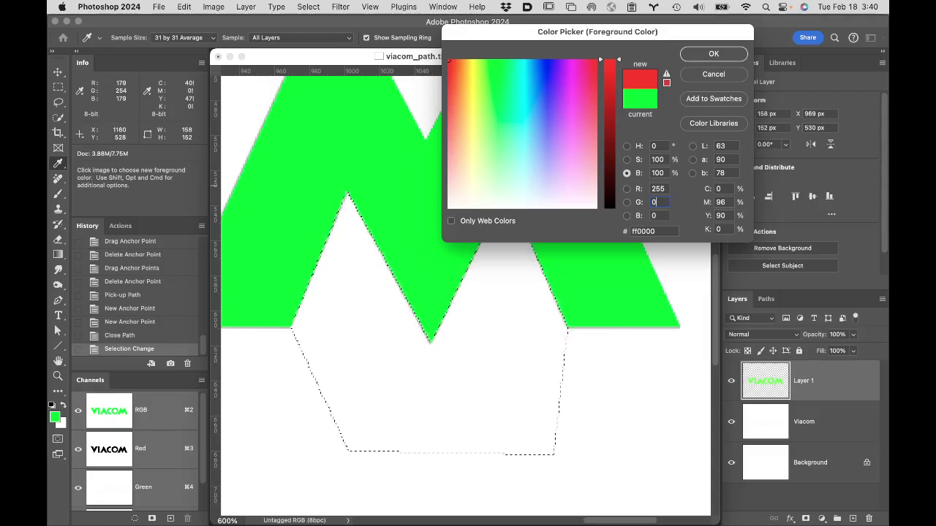
pyautogui.press('Tab')
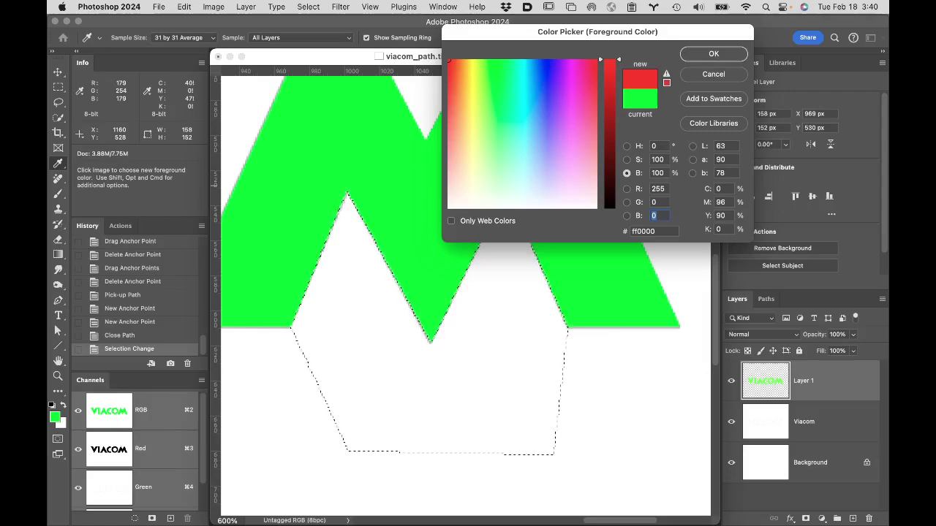
pyautogui.write('255')
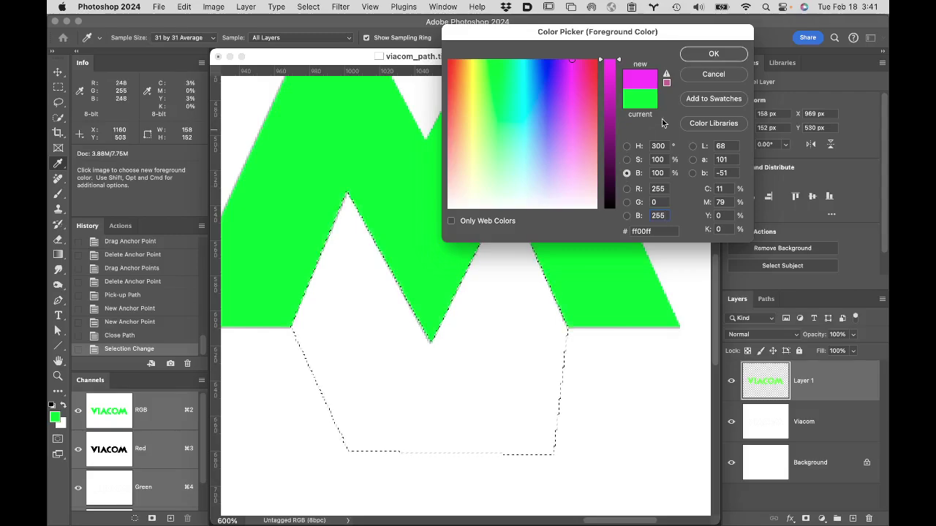
pyautogui.click(733, 56)
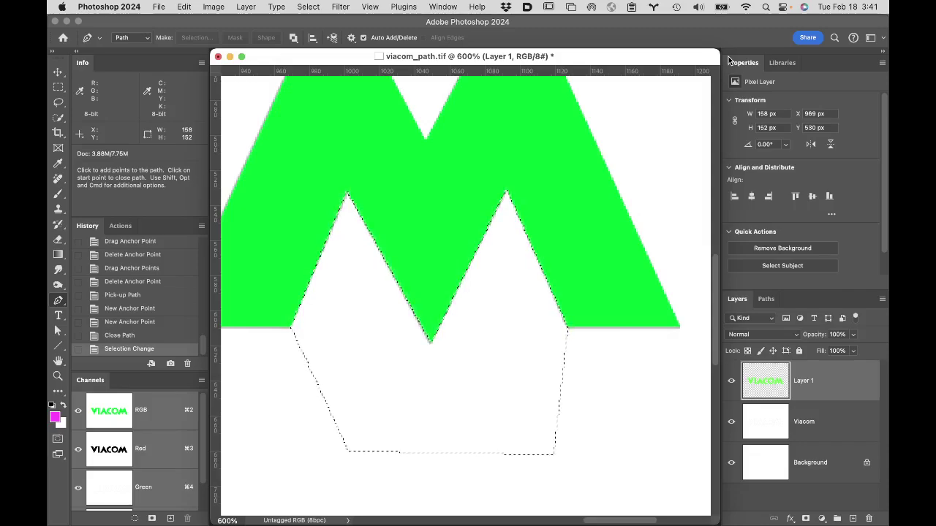
pyautogui.hotkey('alt', 'BackSpace')
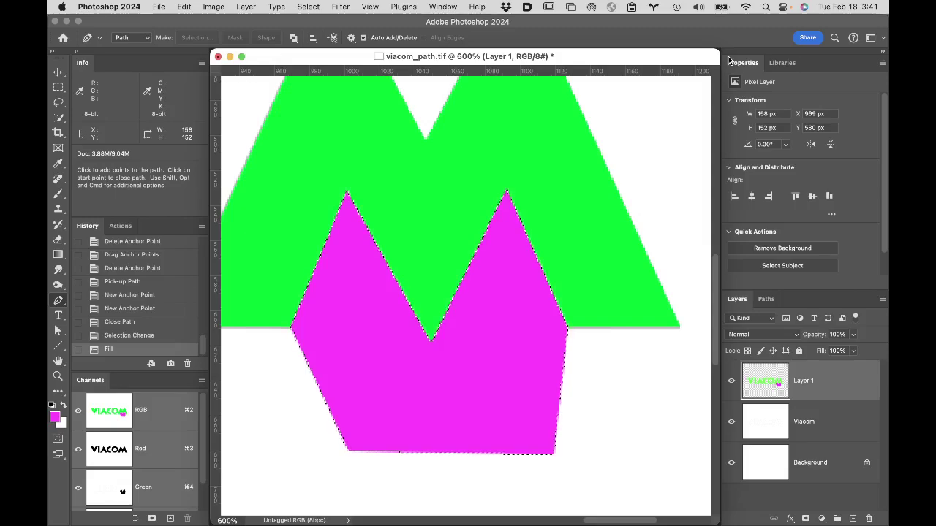
pyautogui.press('super+d')
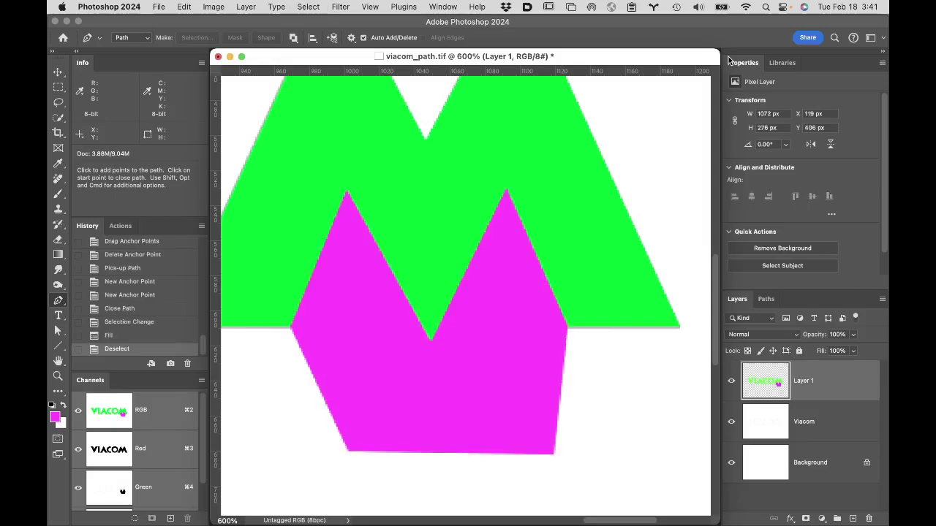
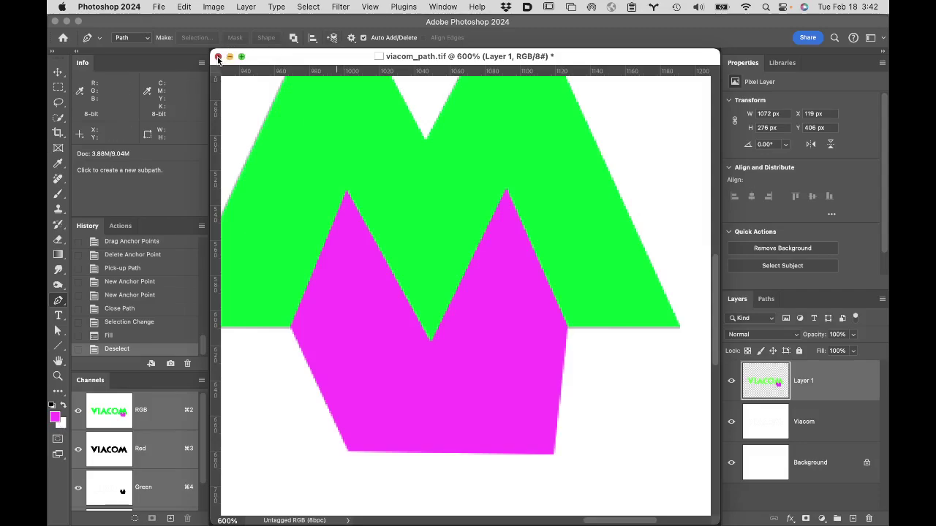
# - Close viacom_path.tif without saving the changes
pyautogui.click(218, 57)
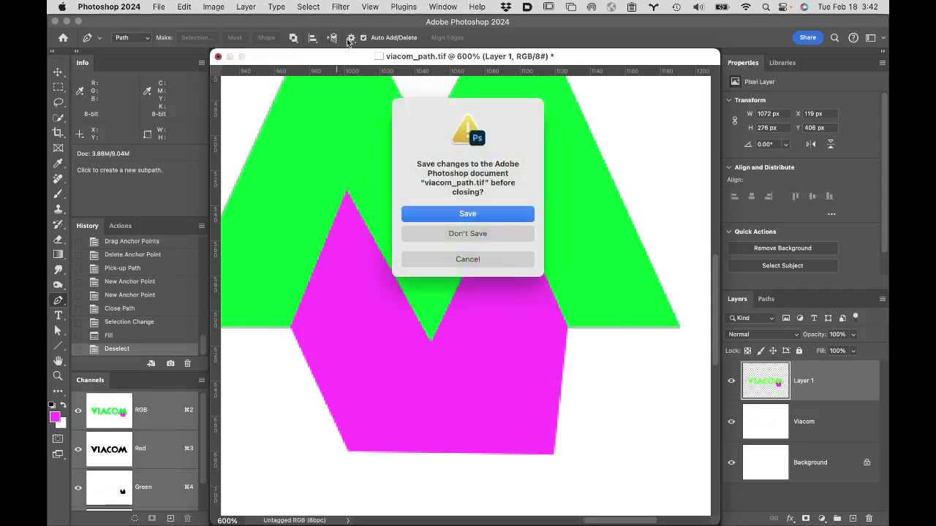
pyautogui.click(489, 234)
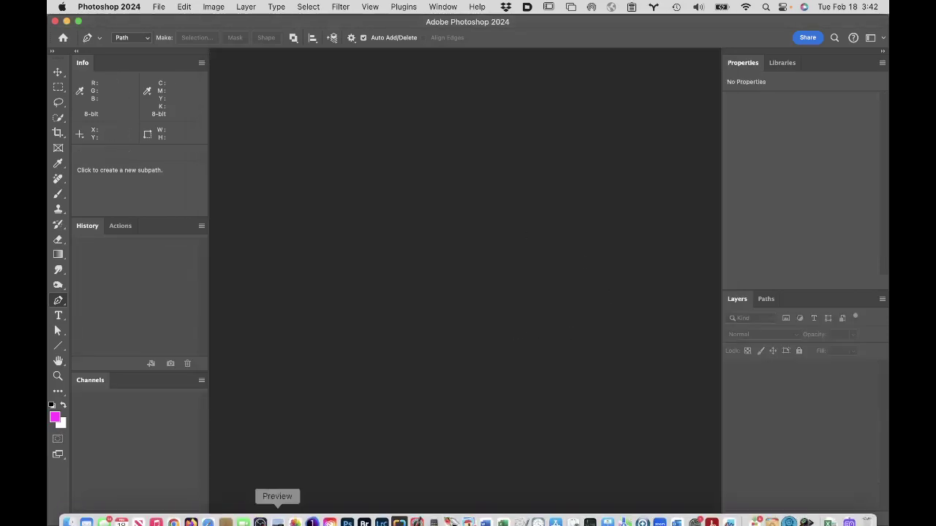
# - Switch to Finder and open M_7027_02191.cr2 from the Student Files Week 04 folder in Camera Raw
pyautogui.click(70, 513)
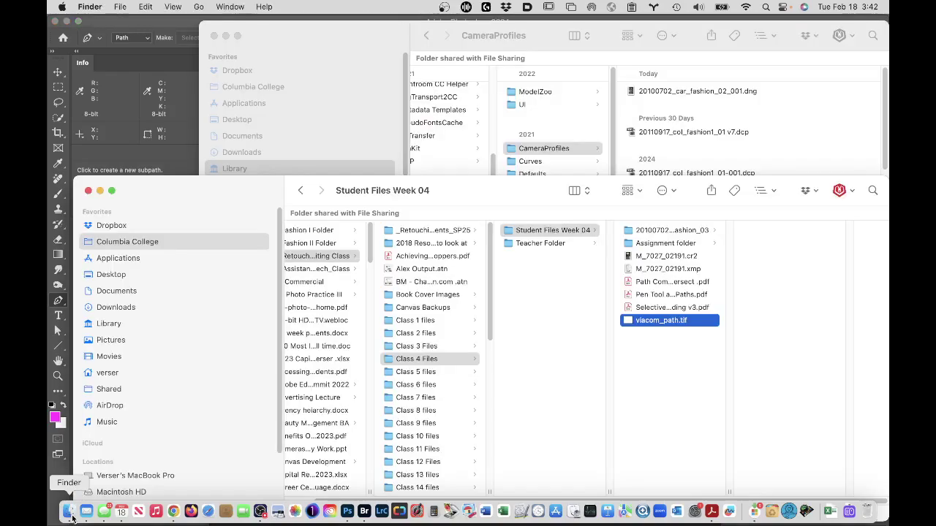
pyautogui.click(660, 256)
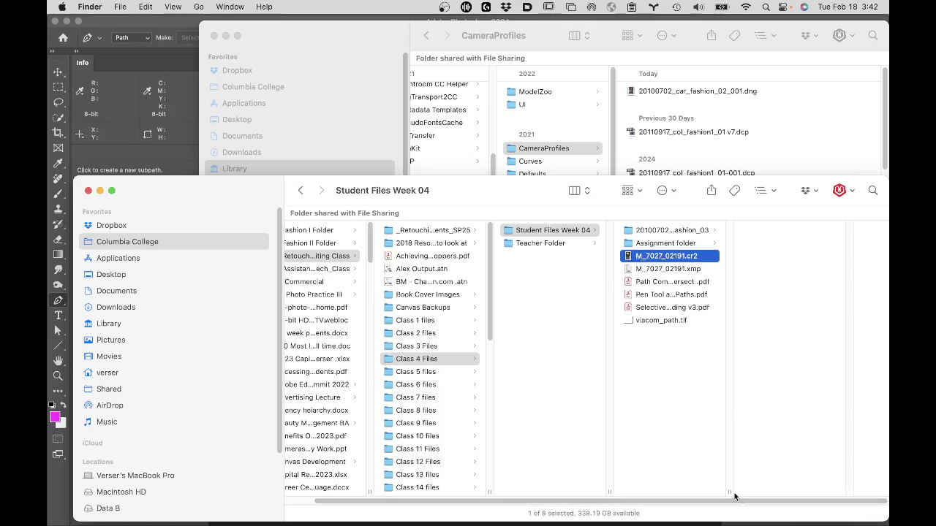
pyautogui.moveTo(729, 492); pyautogui.dragTo(789, 490)
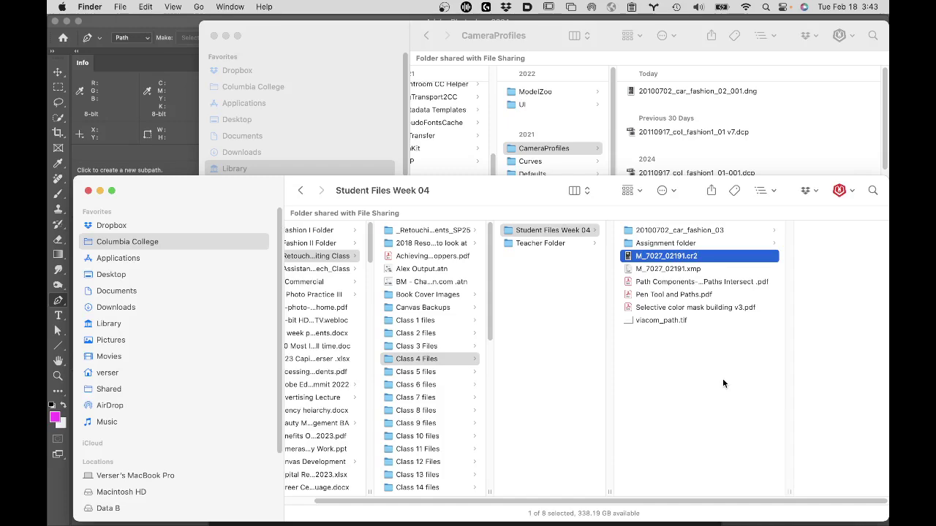
pyautogui.doubleClick(628, 256)
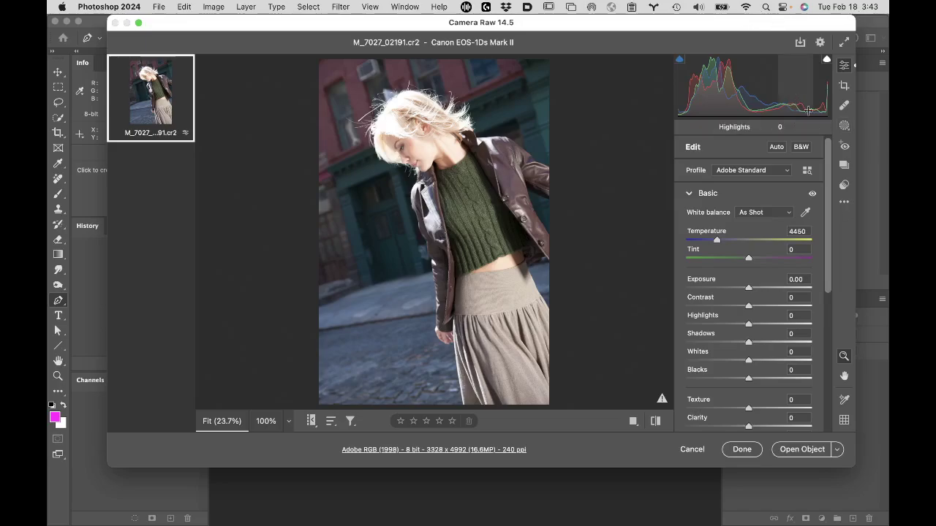
# - Reset the raw image's settings to default and open it in Photoshop as a smart object
pyautogui.click(844, 204)
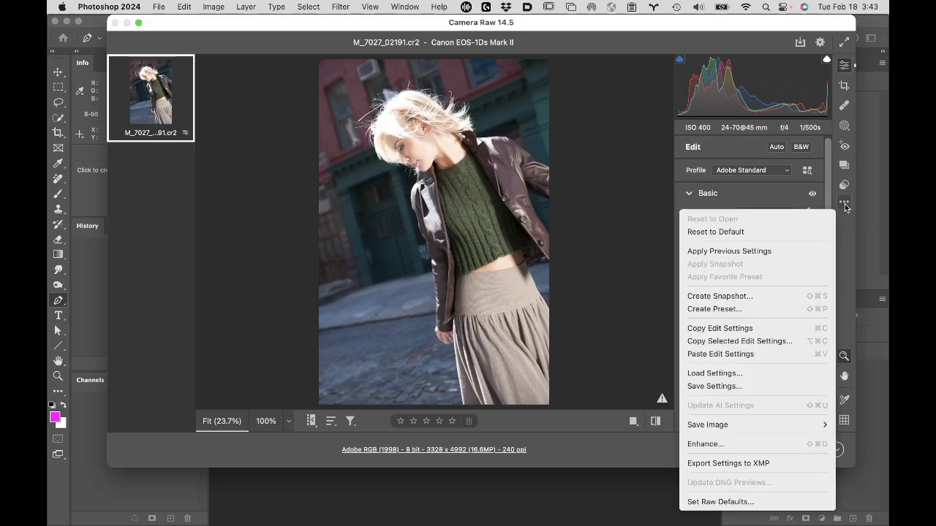
pyautogui.click(774, 233)
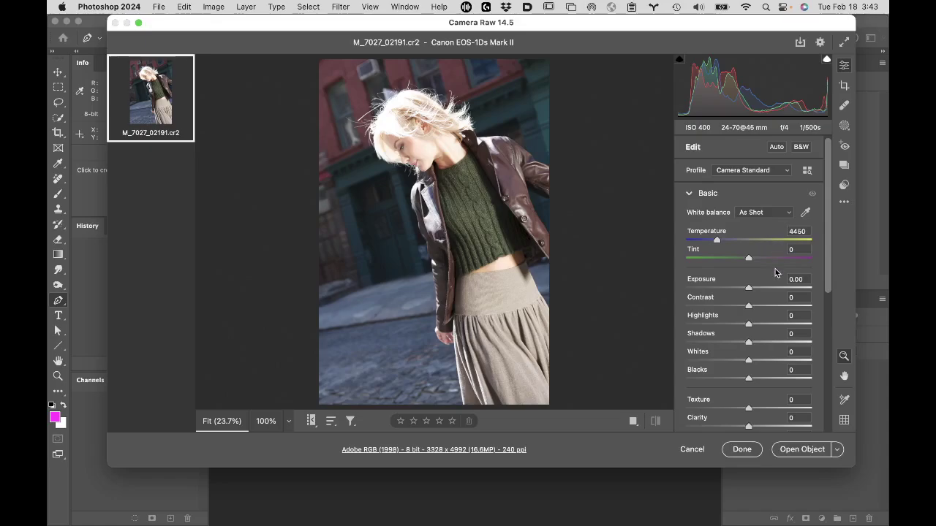
pyautogui.click(800, 450)
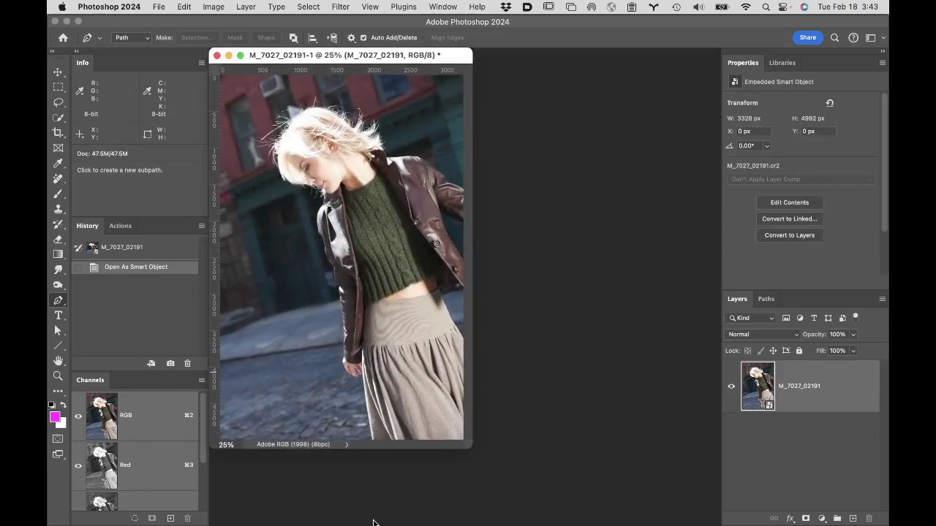
# - Reopen the M_7027_02191 smart object in Camera Raw and reset its edit settings to default
pyautogui.moveTo(379, 524)
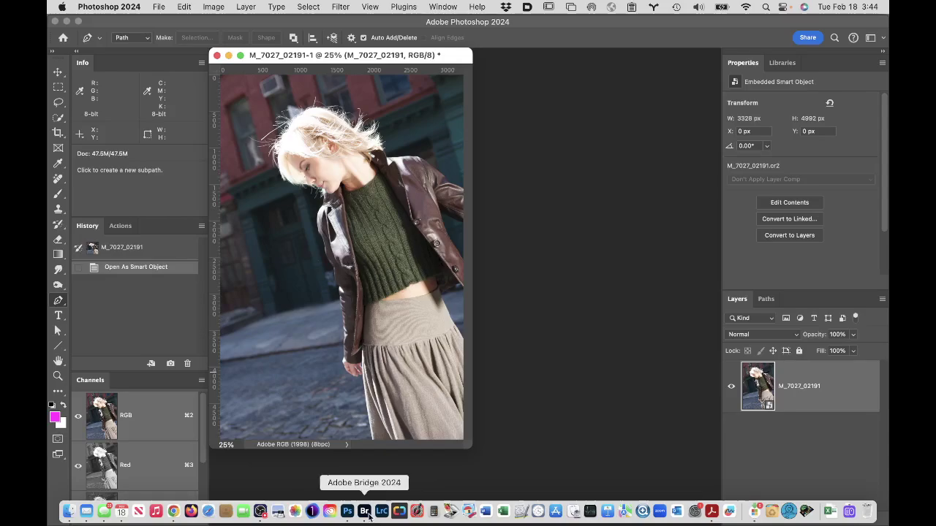
pyautogui.doubleClick(756, 371)
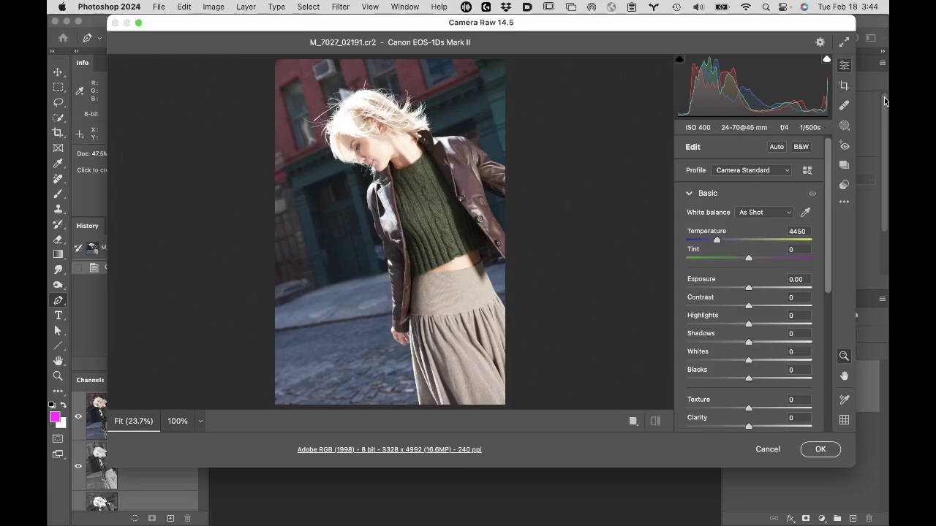
pyautogui.click(844, 205)
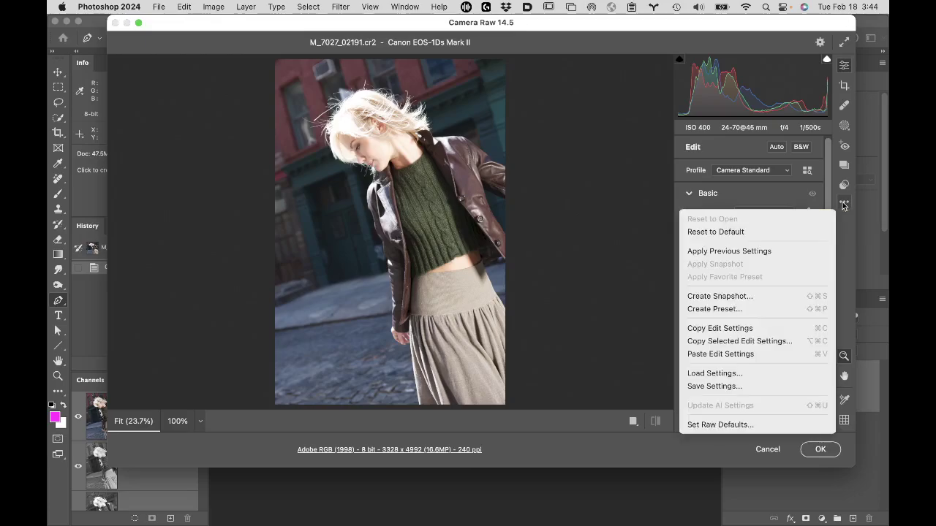
pyautogui.click(747, 233)
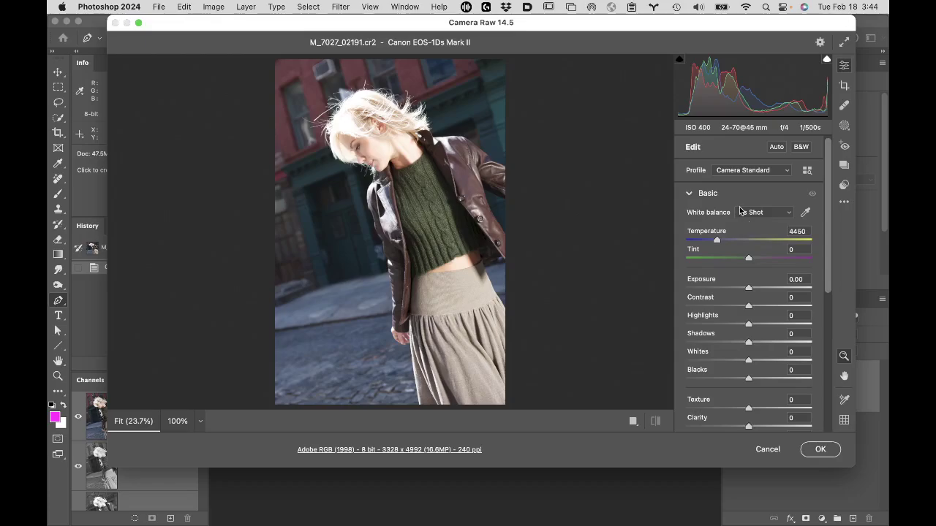
pyautogui.moveTo(224, 512)
pyautogui.click(259, 512)
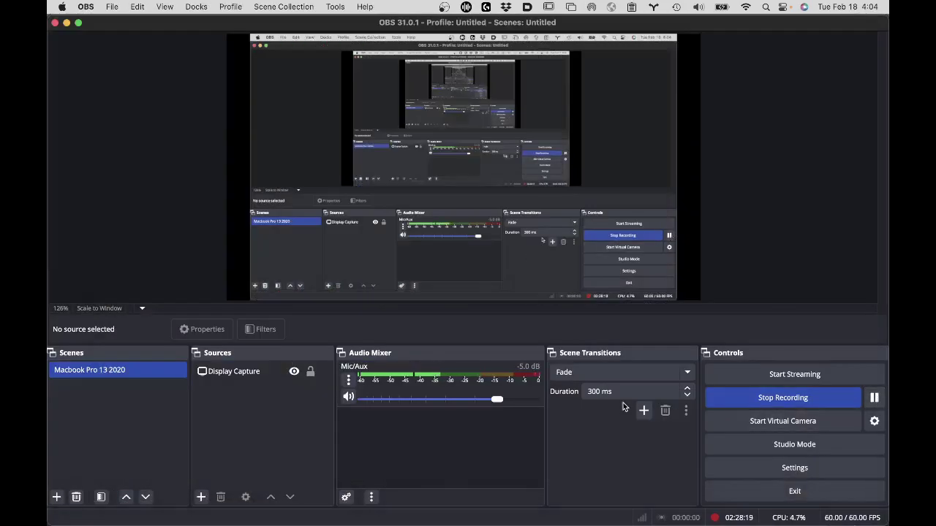
# - Switch to Finder and browse from Columbia College through the Retouching and Compositing Class and Class 4 Files to Student Files Week 04
pyautogui.moveTo(226, 520)
pyautogui.click(64, 513)
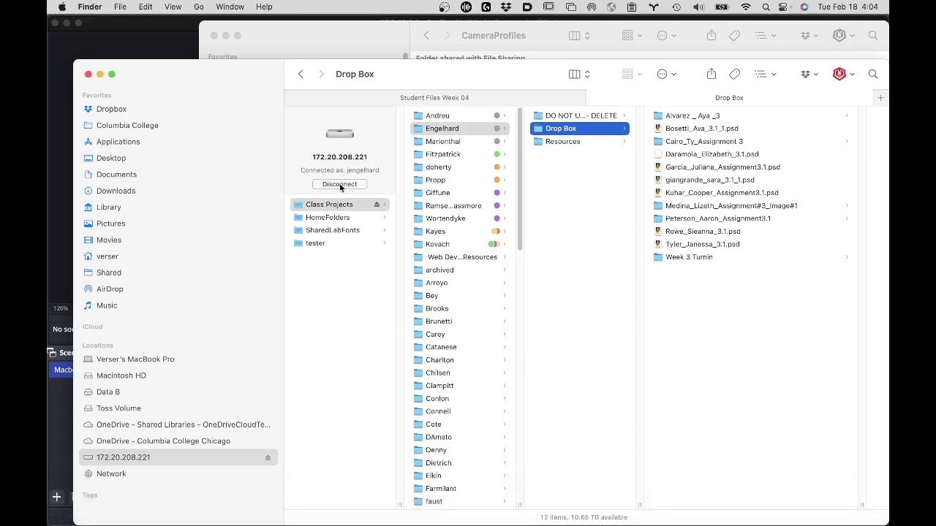
pyautogui.click(155, 130)
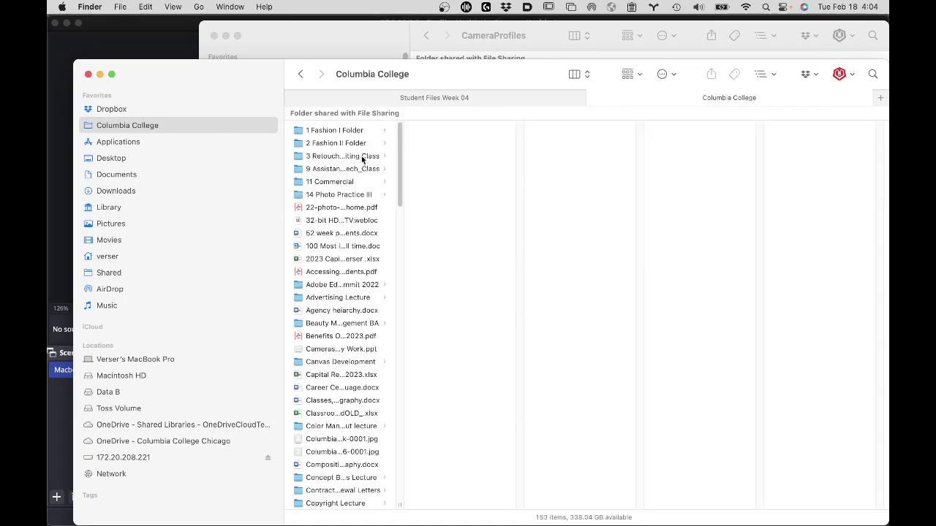
pyautogui.click(359, 155)
pyautogui.click(467, 259)
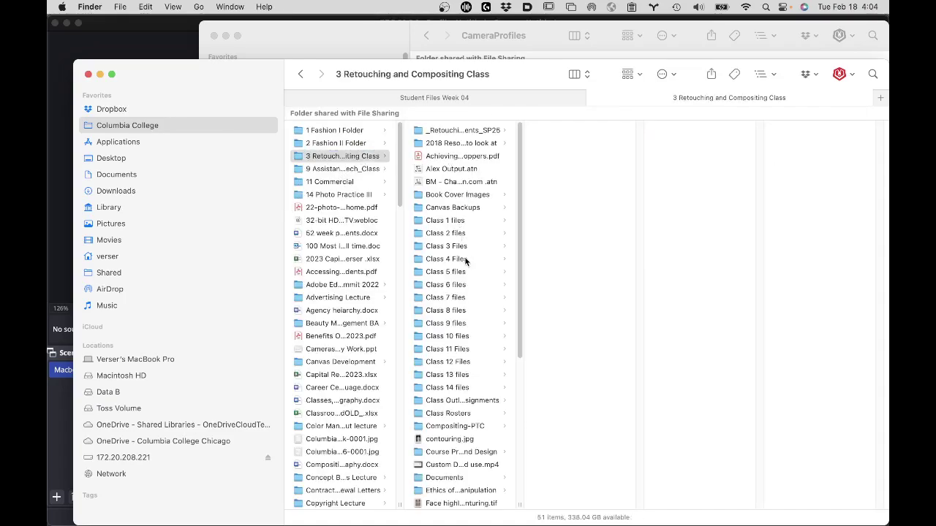
pyautogui.click(590, 131)
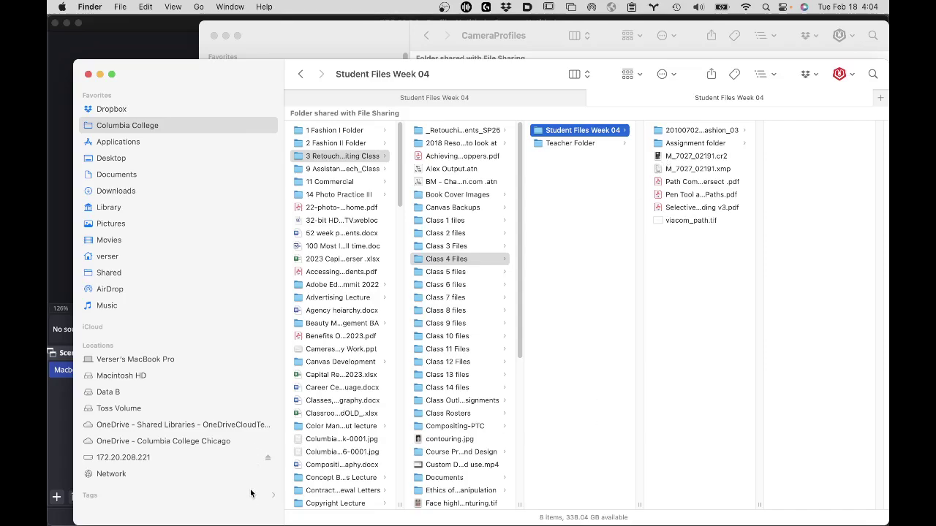
# - Return to Photoshop, accept the M_7027_02191 settings in Camera Raw, and hide all other applications
pyautogui.moveTo(295, 514)
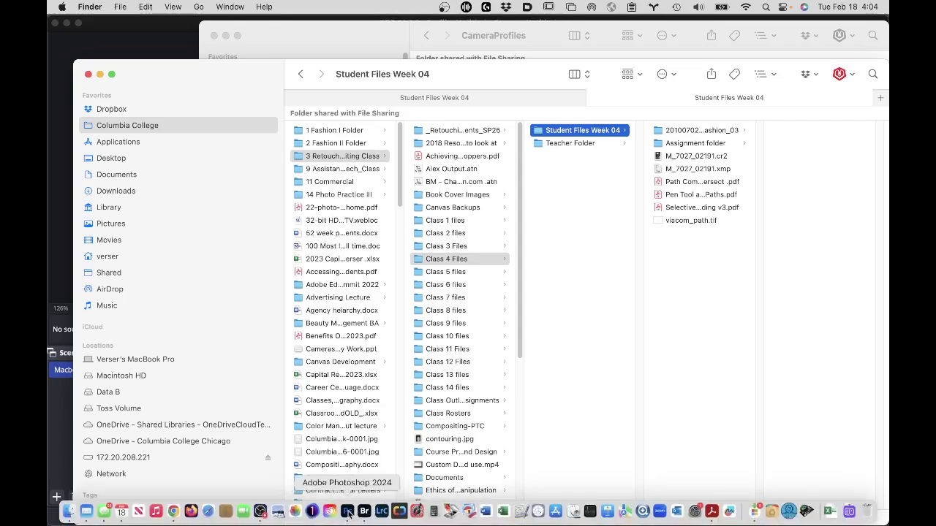
pyautogui.click(348, 512)
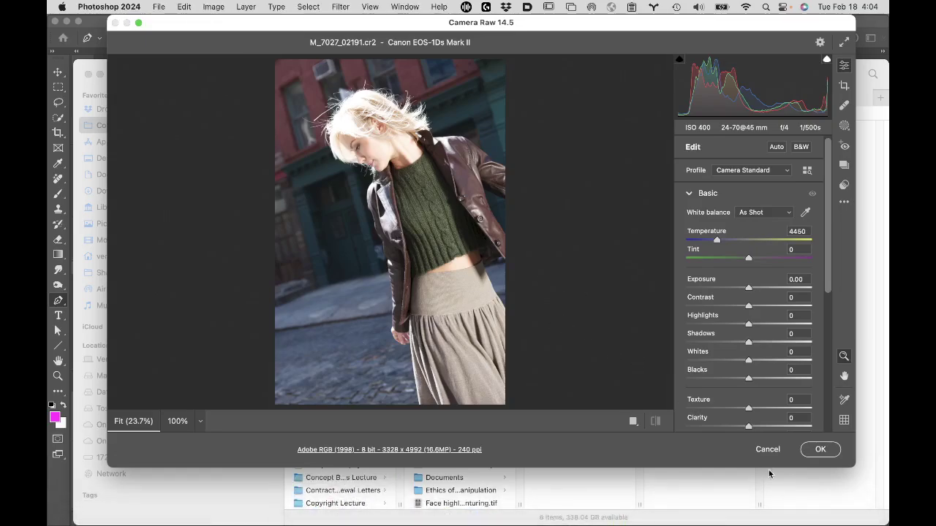
pyautogui.click(819, 449)
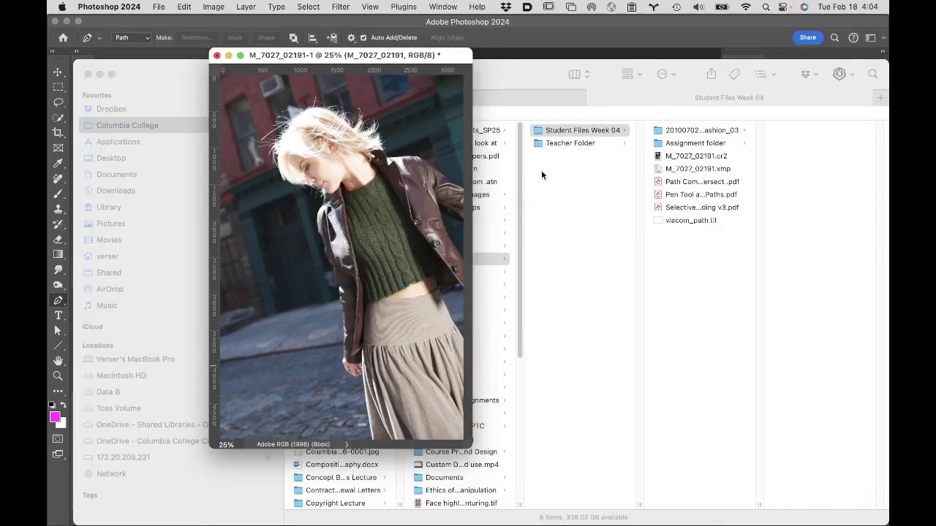
pyautogui.click(142, 4)
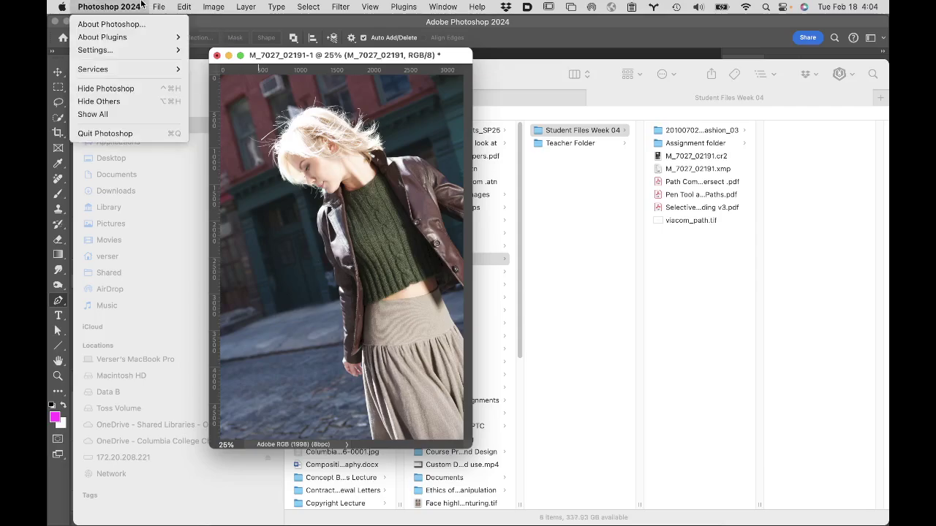
pyautogui.click(139, 100)
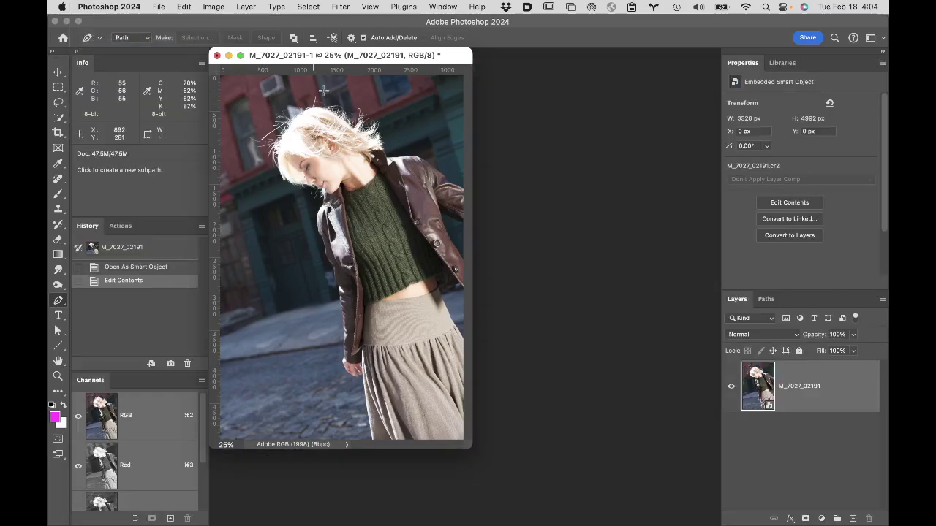
# - Fit the photo in view, choose the Pen tool, and magnify the skirt's edge near the photo's bottom to 200%
pyautogui.doubleClick(59, 361)
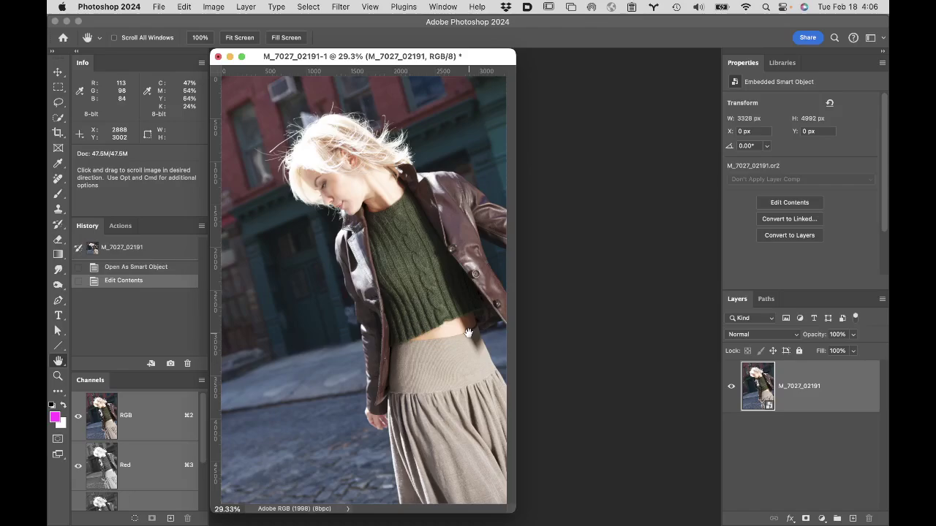
pyautogui.press('p')
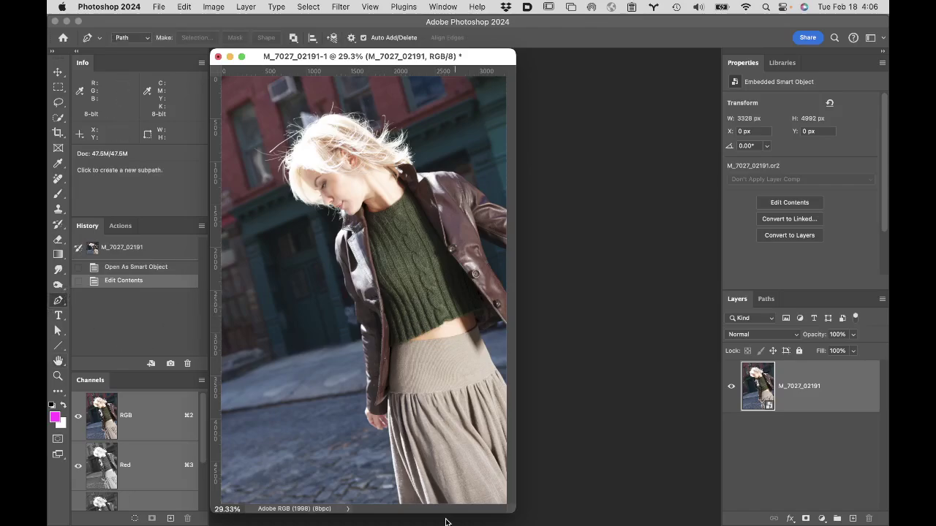
pyautogui.press('z')
pyautogui.click(405, 494)
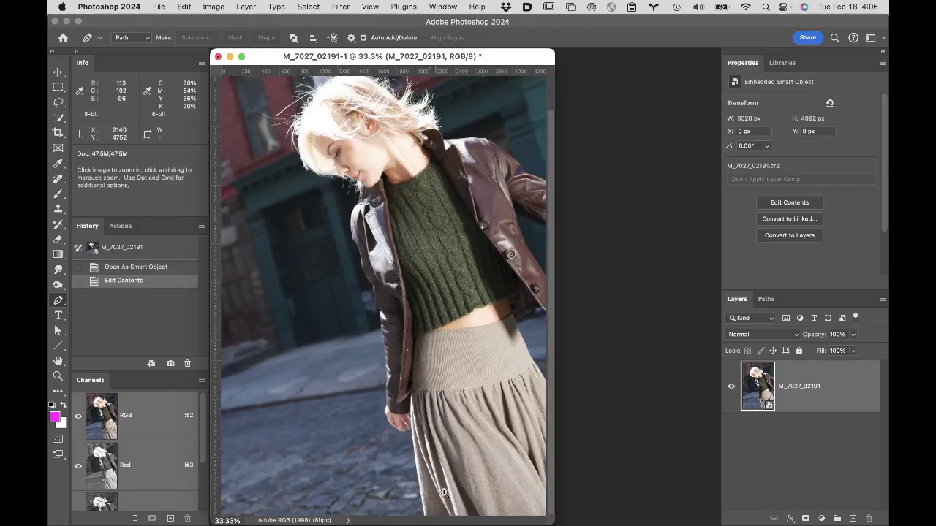
pyautogui.click(445, 494)
pyautogui.click(448, 493)
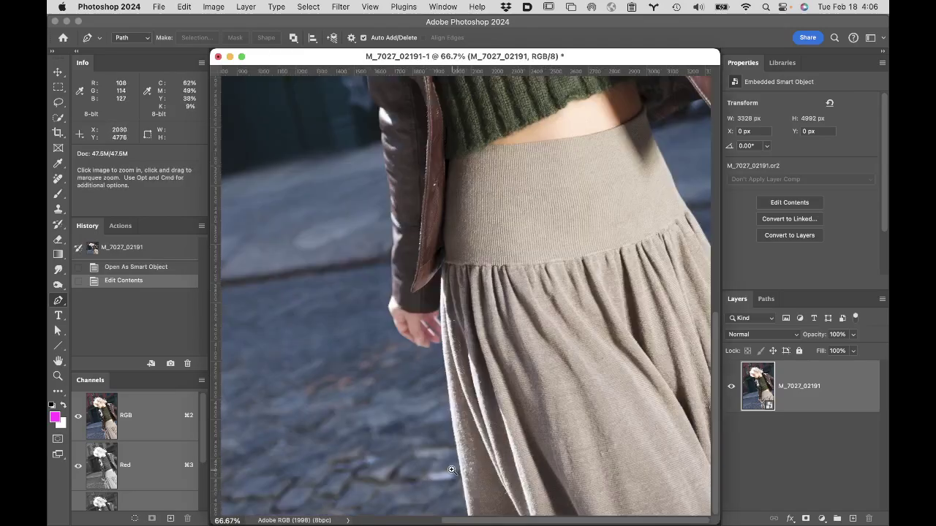
pyautogui.click(452, 470)
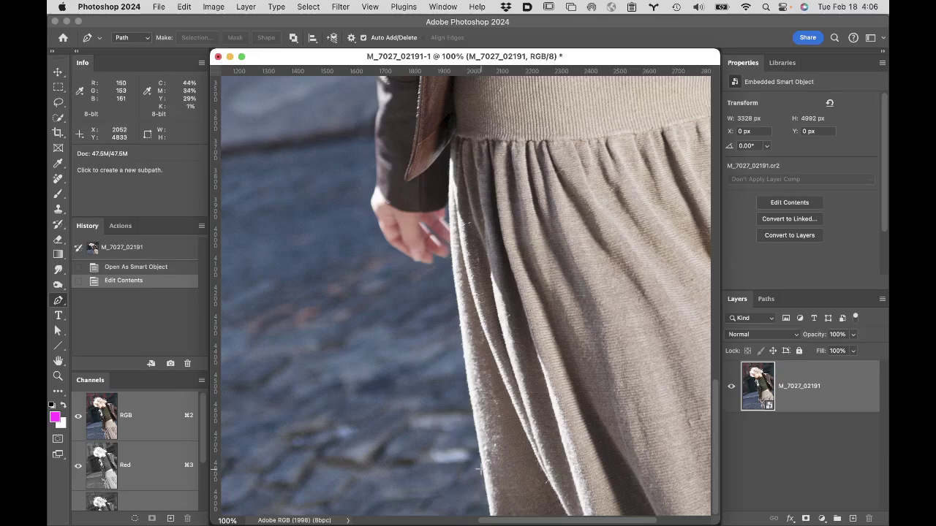
pyautogui.click(479, 470)
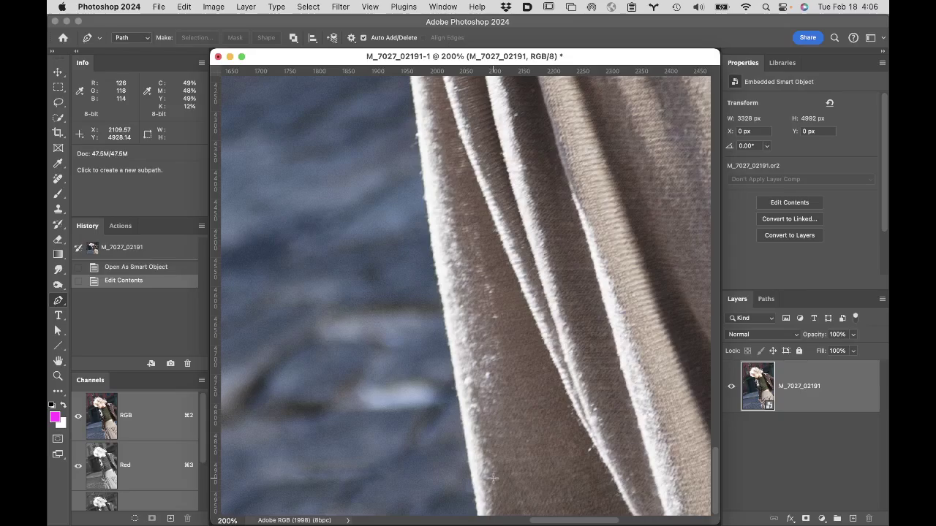
# - Examine the skirt's outer edge from the hand down to the photo's bottom at 100%, 200% and 400% magnification
pyautogui.press('super+equal')
pyautogui.press('super+equal')
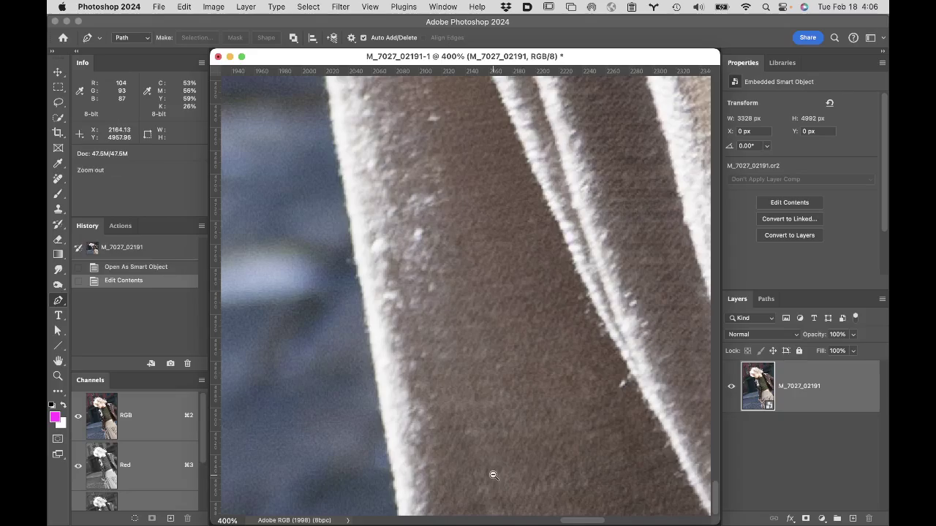
pyautogui.keyDown('alt'); pyautogui.click(492, 476); pyautogui.keyUp('alt')
pyautogui.keyDown('alt'); pyautogui.click(474, 451); pyautogui.keyUp('alt')
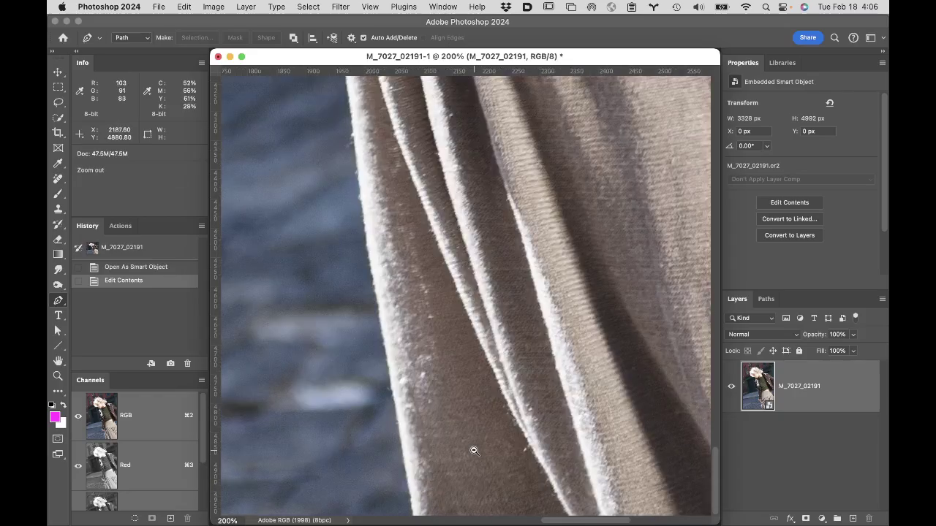
pyautogui.keyDown('alt'); pyautogui.click(474, 451); pyautogui.keyUp('alt')
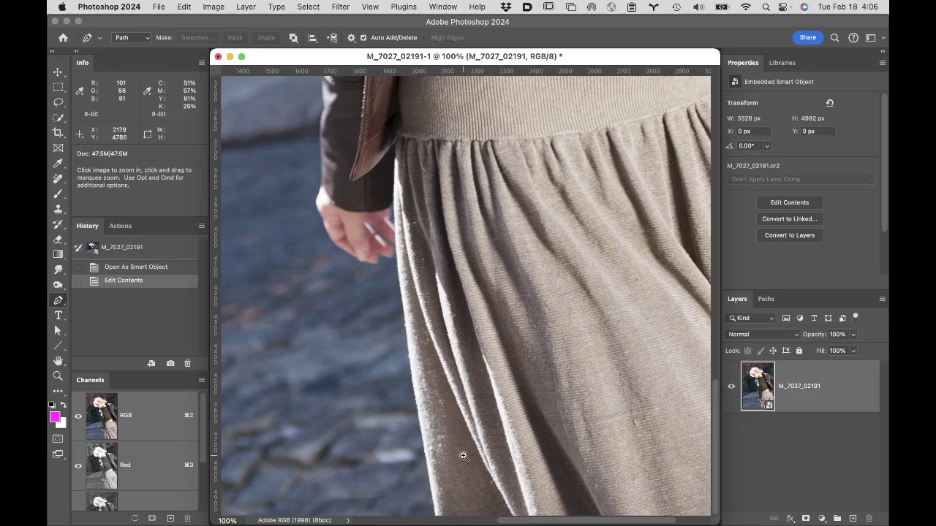
pyautogui.click(464, 457)
pyautogui.moveTo(429, 307); pyautogui.dragTo(547, 523)
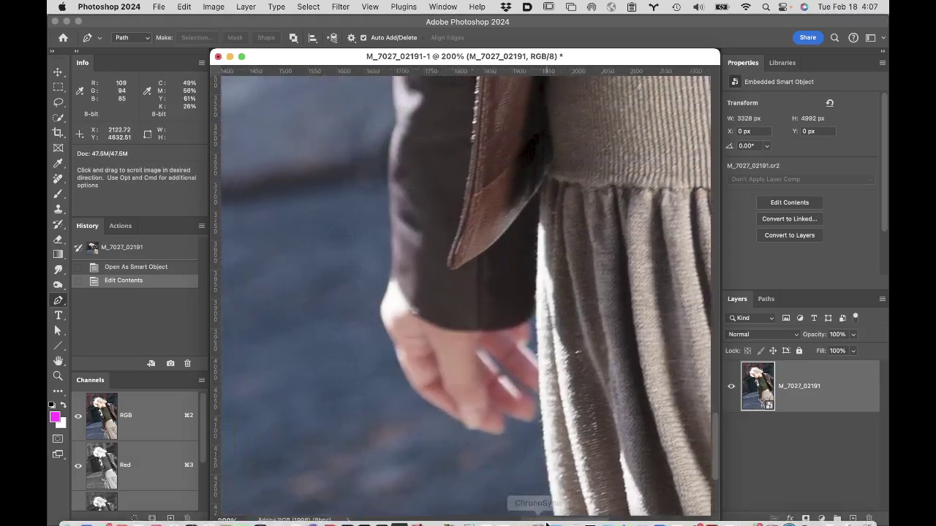
pyautogui.moveTo(526, 401); pyautogui.dragTo(401, 133)
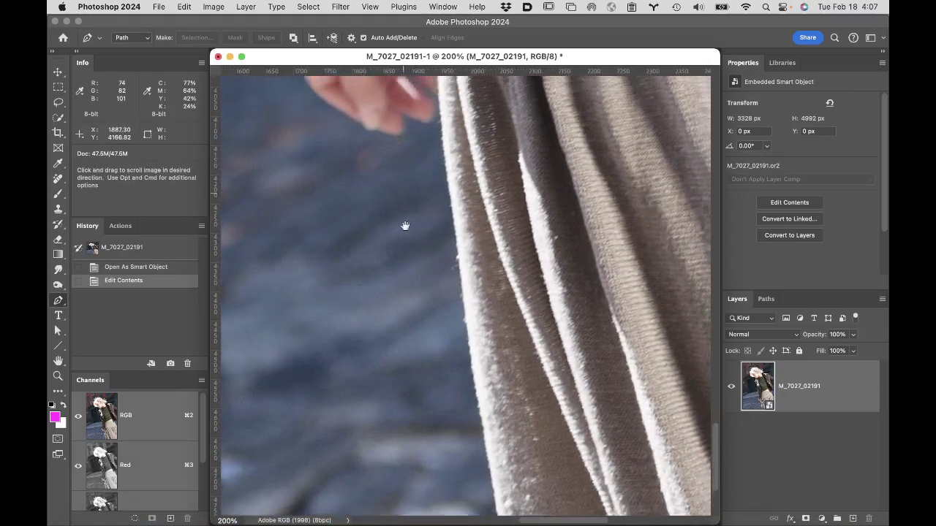
pyautogui.moveTo(405, 226); pyautogui.dragTo(412, 349)
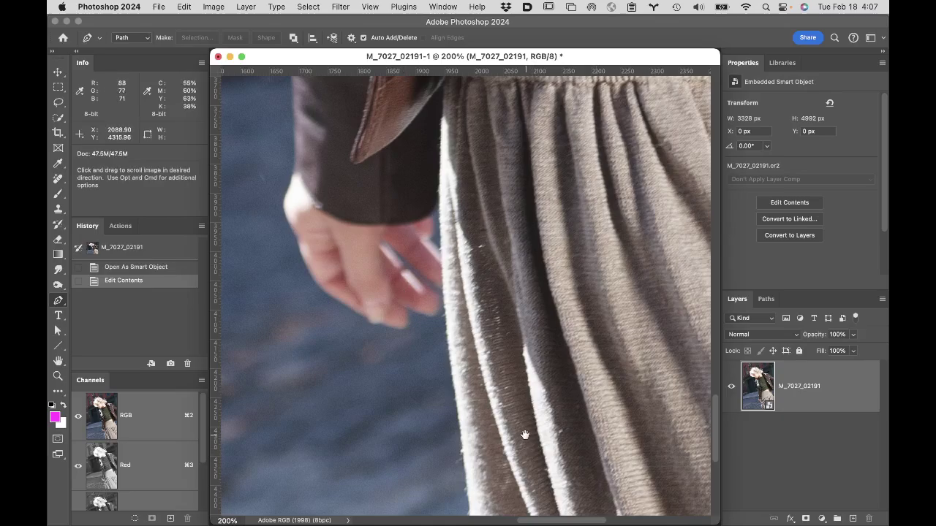
pyautogui.moveTo(525, 435); pyautogui.dragTo(501, 122)
pyautogui.moveTo(629, 344); pyautogui.dragTo(604, 236)
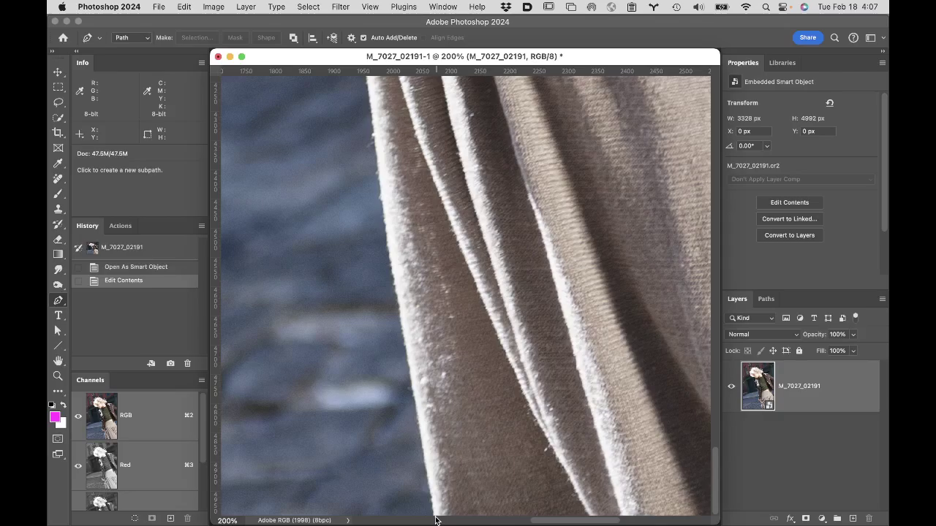
# - Show the document in full screen mode with the menu bar, with the photo's bottom border and empty canvas surround in view
pyautogui.press('f')
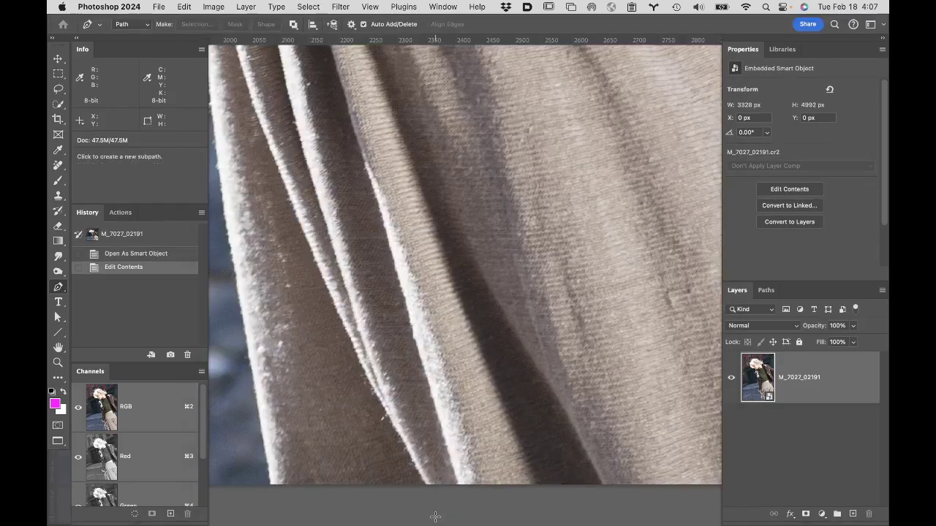
pyautogui.click(59, 348)
pyautogui.doubleClick(58, 348)
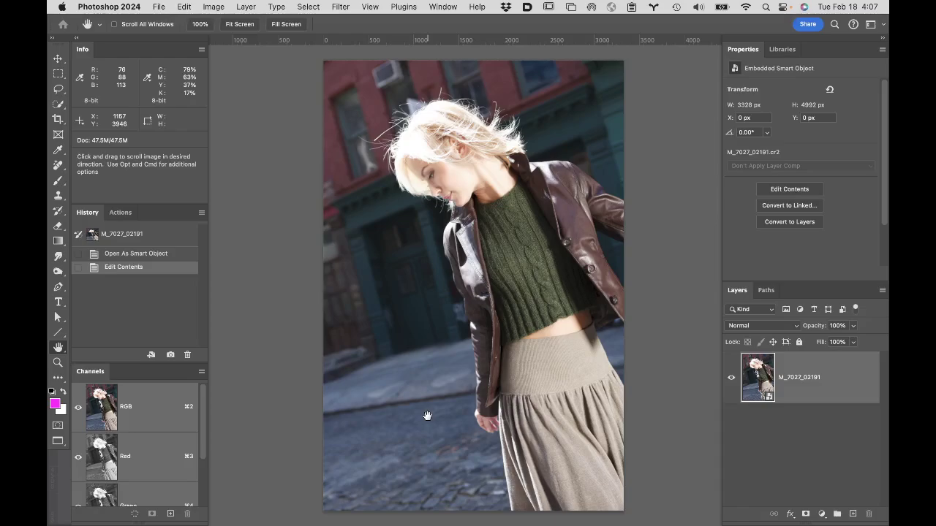
pyautogui.moveTo(427, 415); pyautogui.dragTo(432, 298)
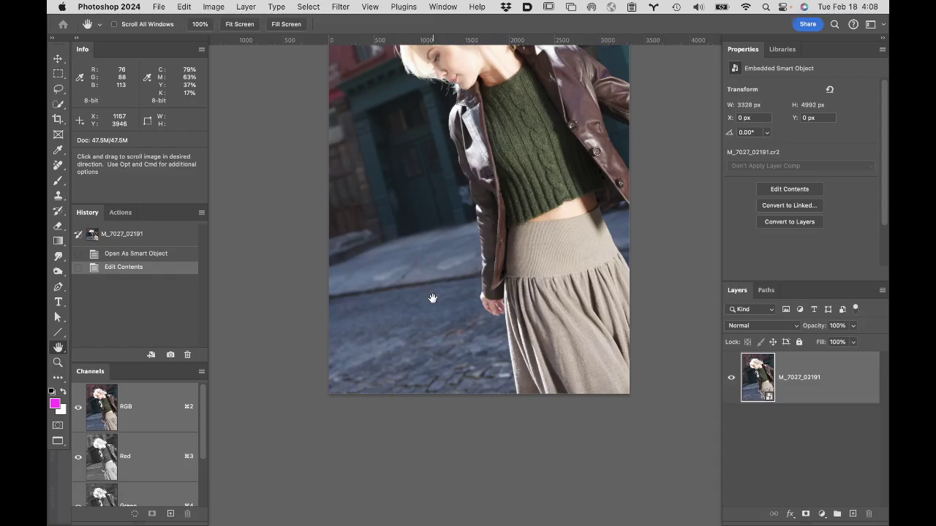
# - Draw a closed straight-sided path with the Pen tool through the empty area around the photo's lower left, and delete that work path
pyautogui.press('p')
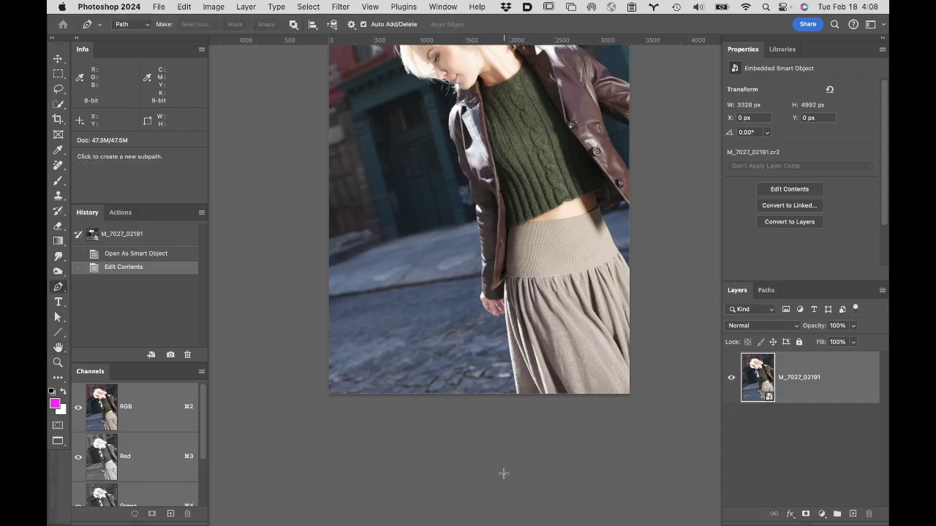
pyautogui.click(503, 474)
pyautogui.click(380, 436)
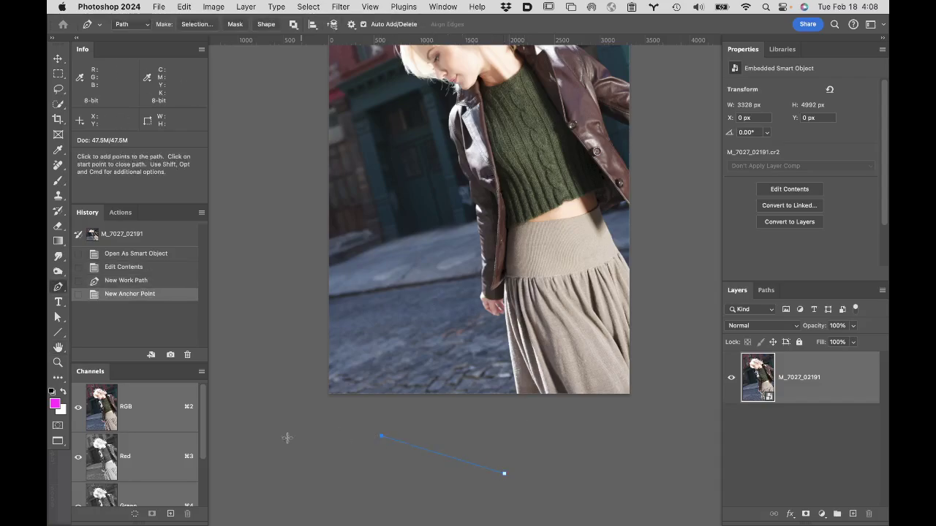
pyautogui.click(251, 444)
pyautogui.click(246, 256)
pyautogui.click(267, 290)
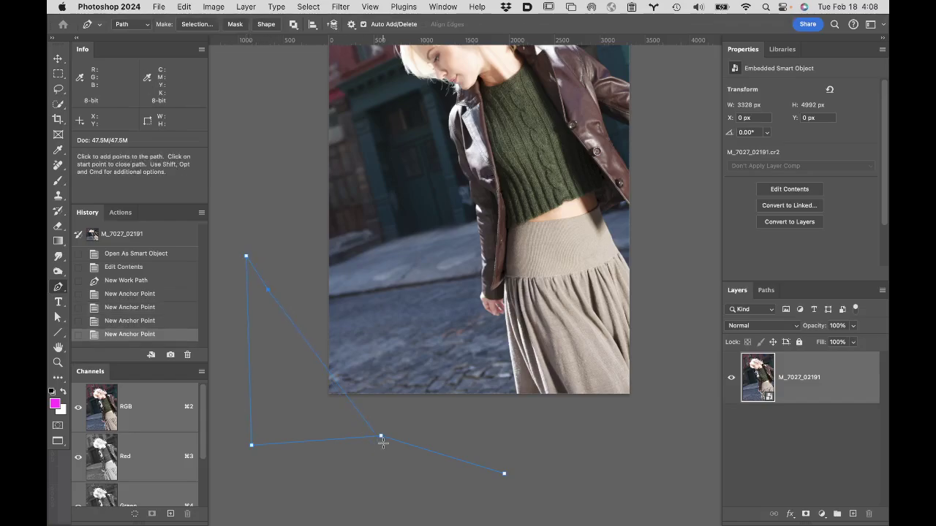
pyautogui.click(381, 442)
pyautogui.click(503, 475)
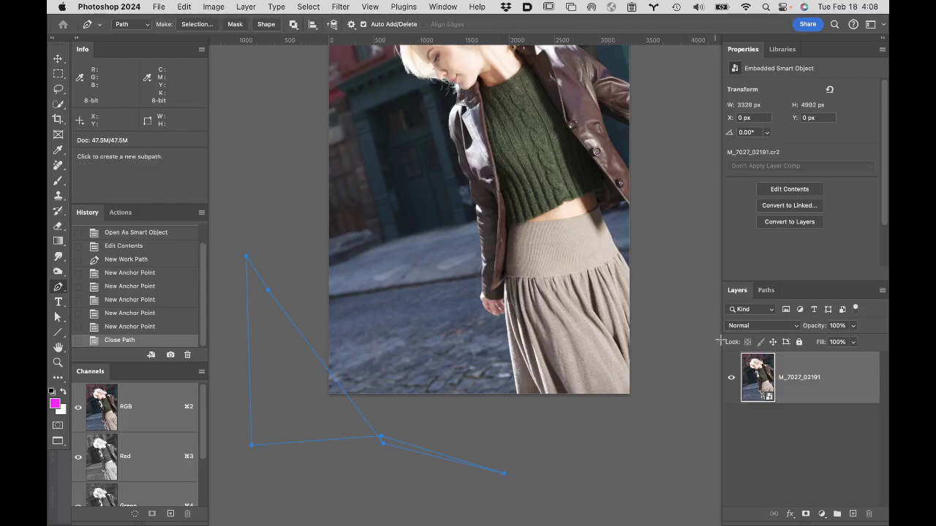
pyautogui.click(767, 290)
pyautogui.moveTo(768, 330); pyautogui.dragTo(869, 514)
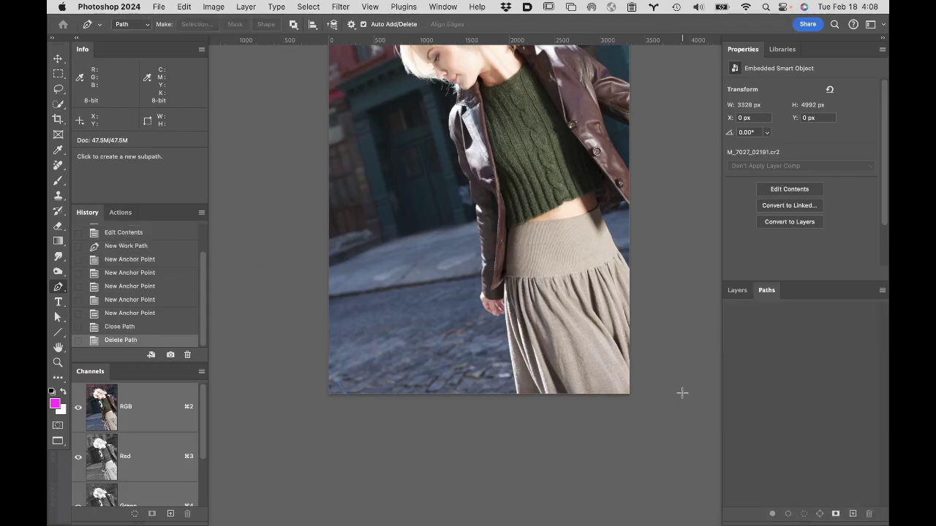
# - Start a new work path with an anchor point where the skirt's outer edge meets the photo's bottom border, working at 200% magnification
pyautogui.press('super+space')
pyautogui.click(524, 398)
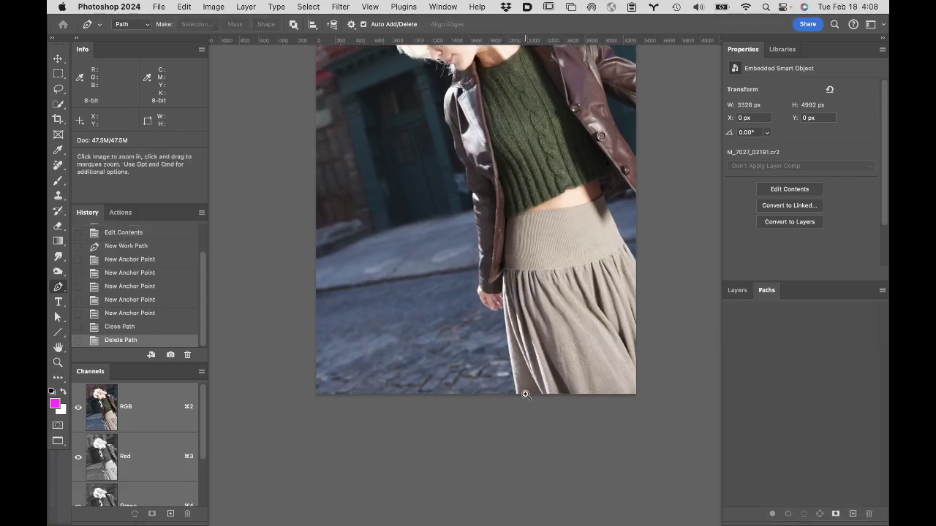
pyautogui.click(521, 398)
pyautogui.click(520, 399)
pyautogui.click(520, 399)
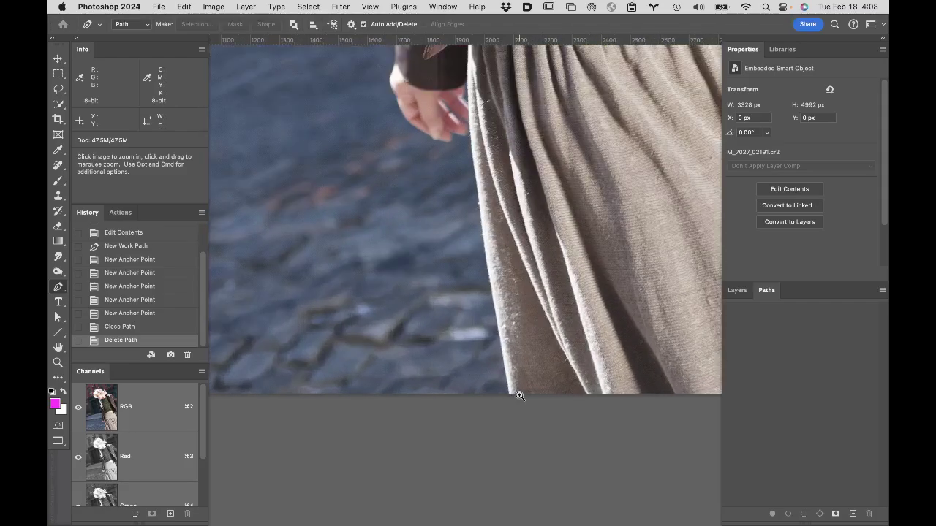
pyautogui.click(519, 399)
pyautogui.click(519, 399)
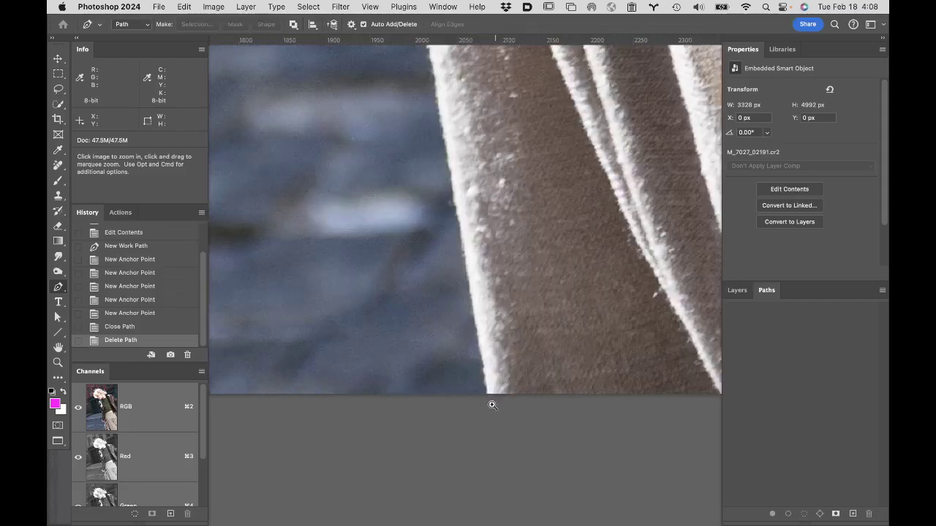
pyautogui.keyDown('alt'); pyautogui.keyDown('super'); pyautogui.click(502, 362); pyautogui.keyUp('super'); pyautogui.keyUp('alt')
pyautogui.moveTo(501, 356); pyautogui.dragTo(474, 195)
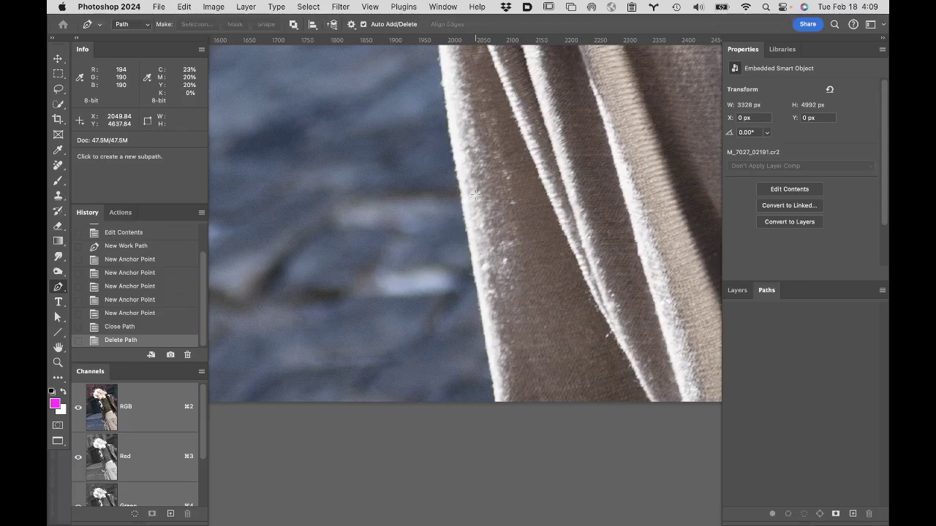
pyautogui.click(496, 403)
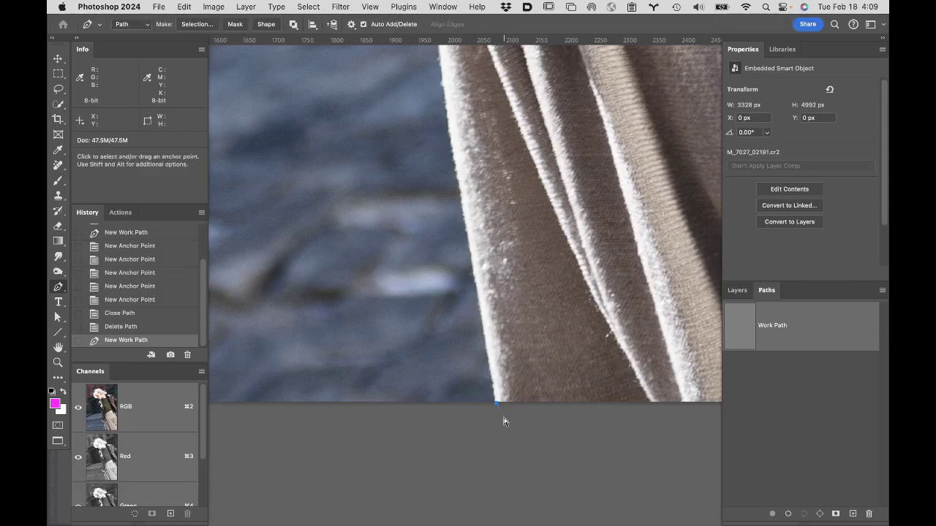
# - Undo the last work path and draw a closed Pen path just inside the skirt's outer edge, across the folds and below the photo's bottom border
pyautogui.press('super+z')
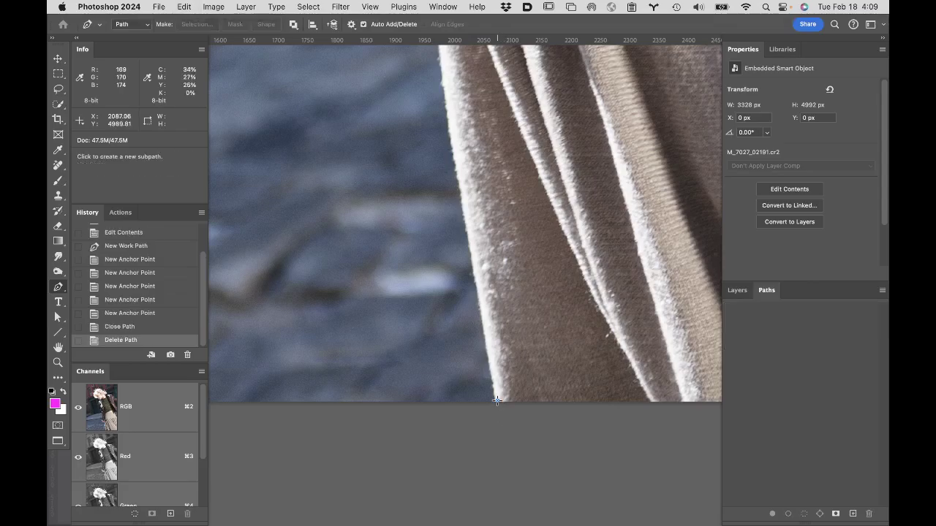
pyautogui.moveTo(497, 401); pyautogui.dragTo(499, 427)
pyautogui.click(472, 234)
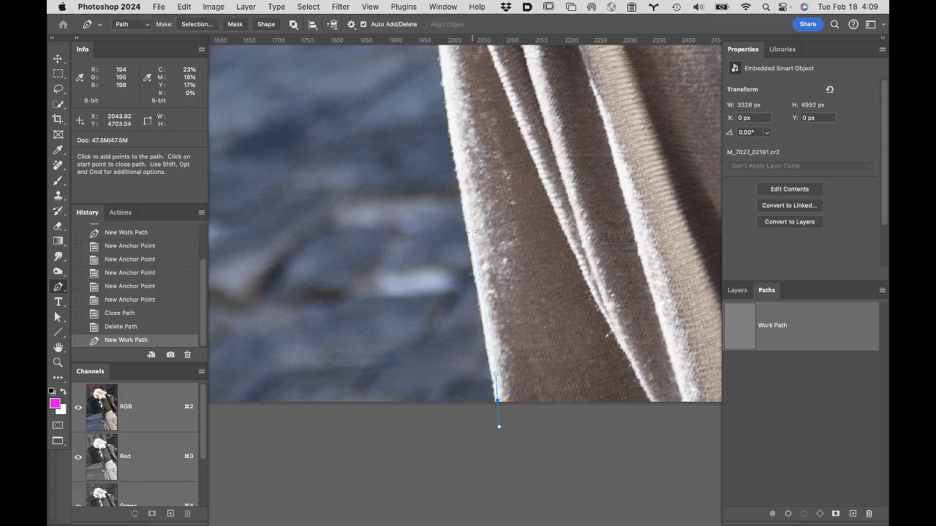
pyautogui.click(452, 133)
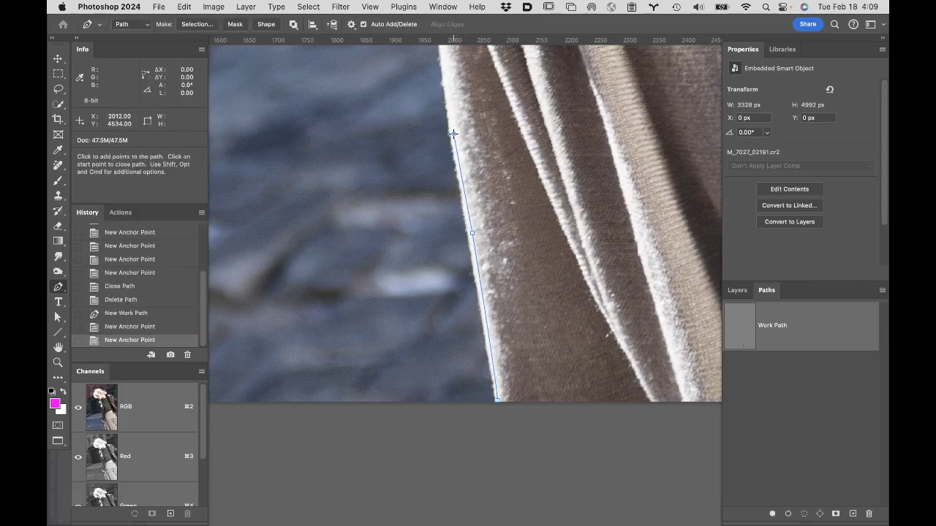
pyautogui.click(446, 71)
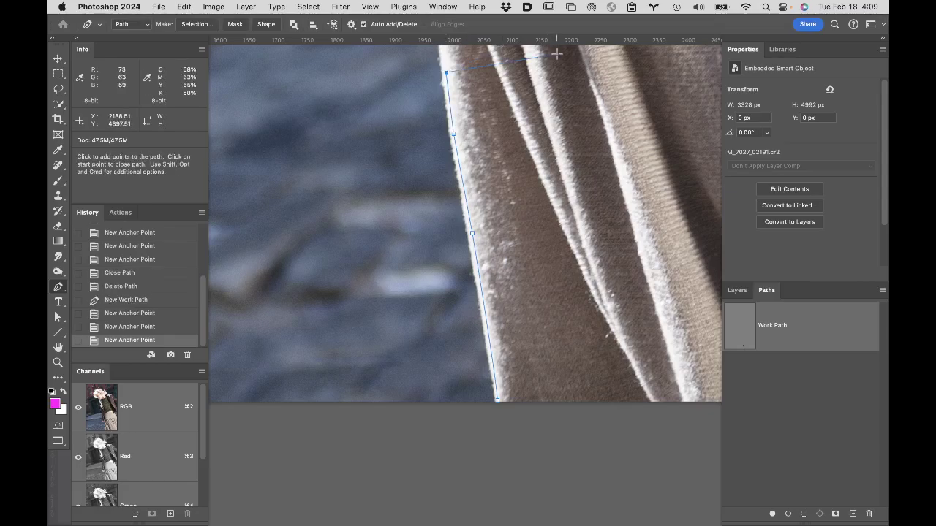
pyautogui.click(582, 60)
pyautogui.click(640, 177)
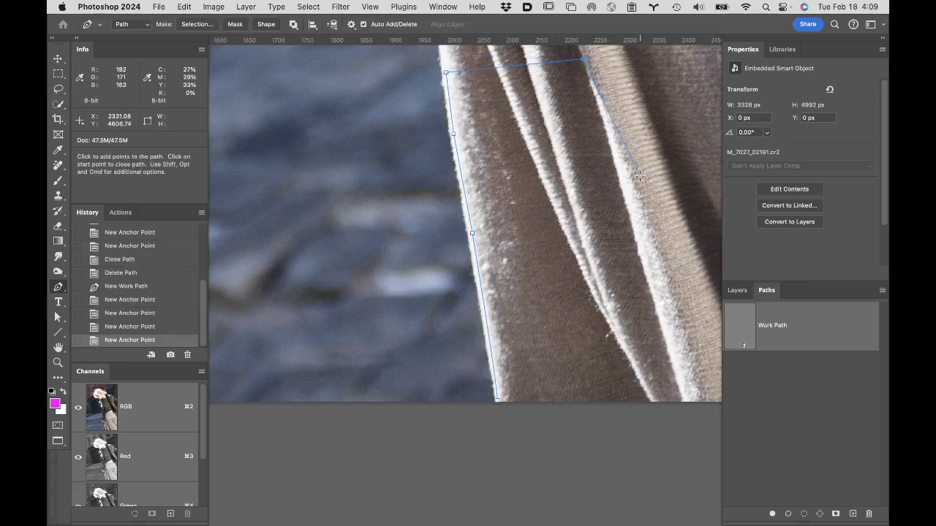
pyautogui.click(654, 331)
pyautogui.click(654, 483)
pyautogui.click(517, 434)
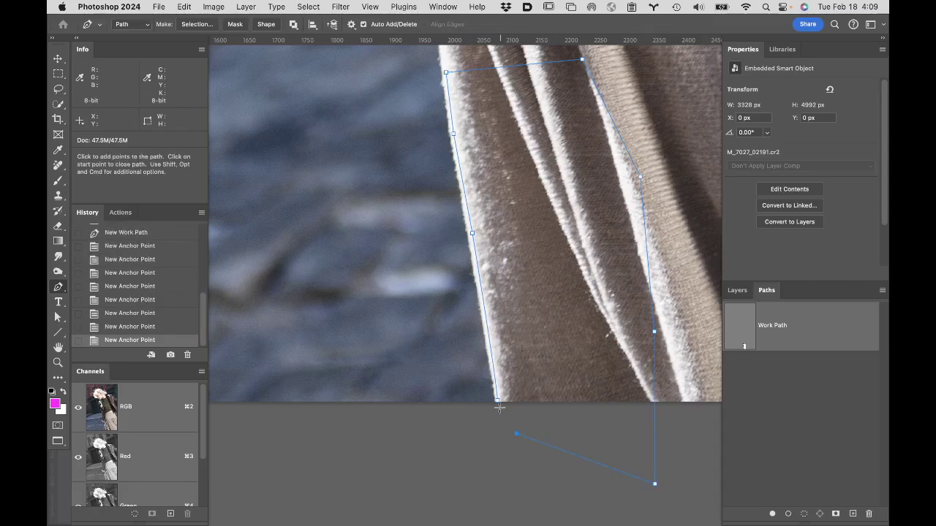
pyautogui.moveTo(497, 401); pyautogui.dragTo(495, 391)
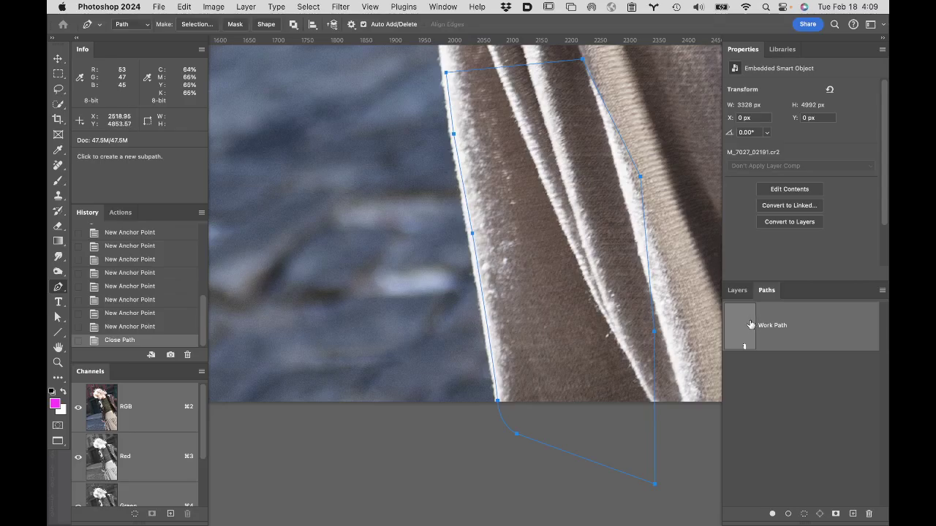
# - Load the path inside the skirt's edge as a selection and turn it into a layer mask on M_7027_02191
pyautogui.keyDown('super'); pyautogui.click(750, 324); pyautogui.keyUp('super')
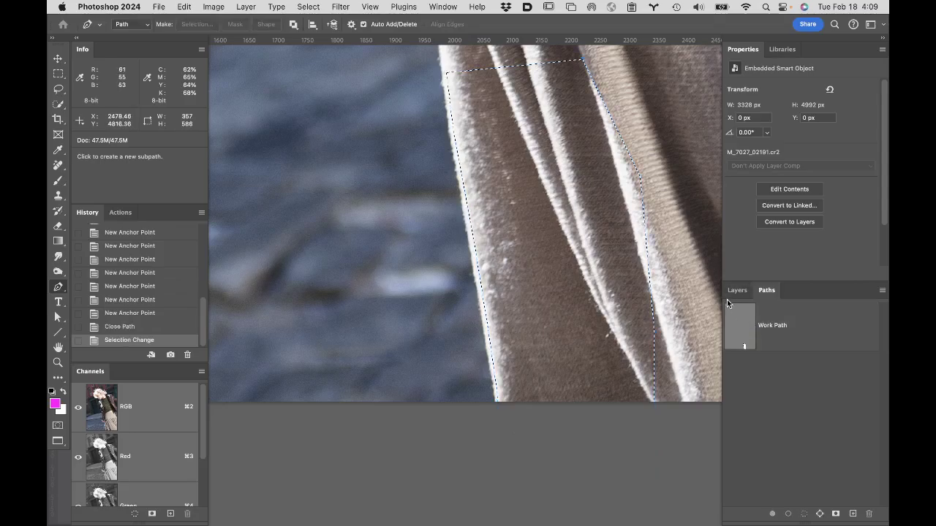
pyautogui.click(736, 291)
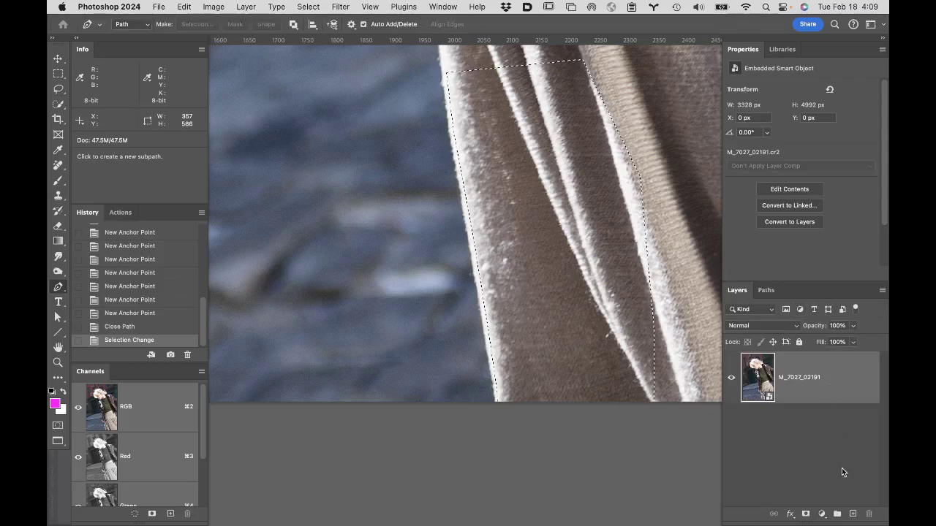
pyautogui.click(805, 514)
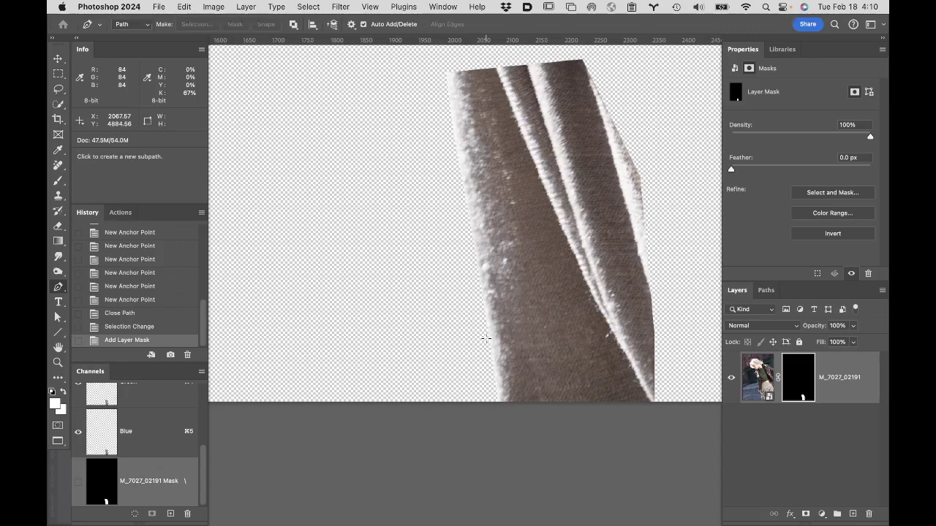
# - Create a new layer filled with white and place it beneath the masked M_7027_02191 layer
pyautogui.click(852, 514)
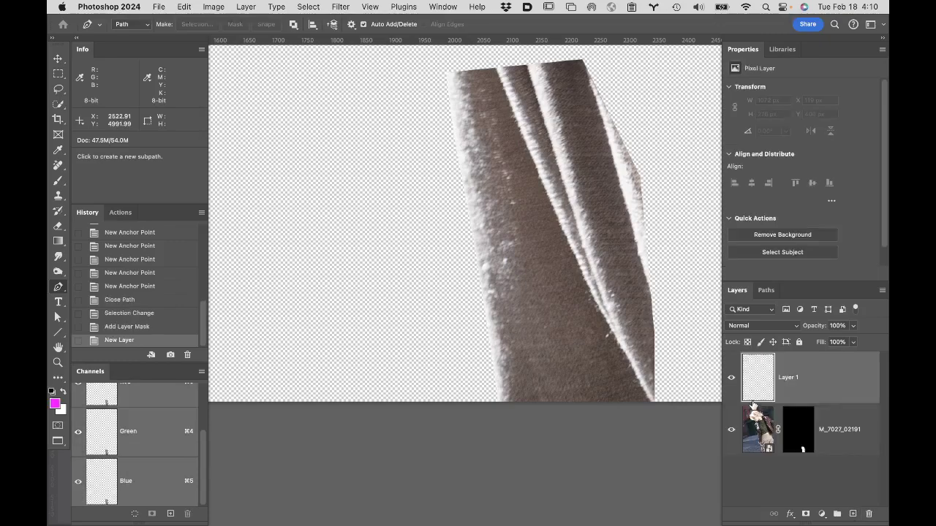
pyautogui.press('super+BackSpace')
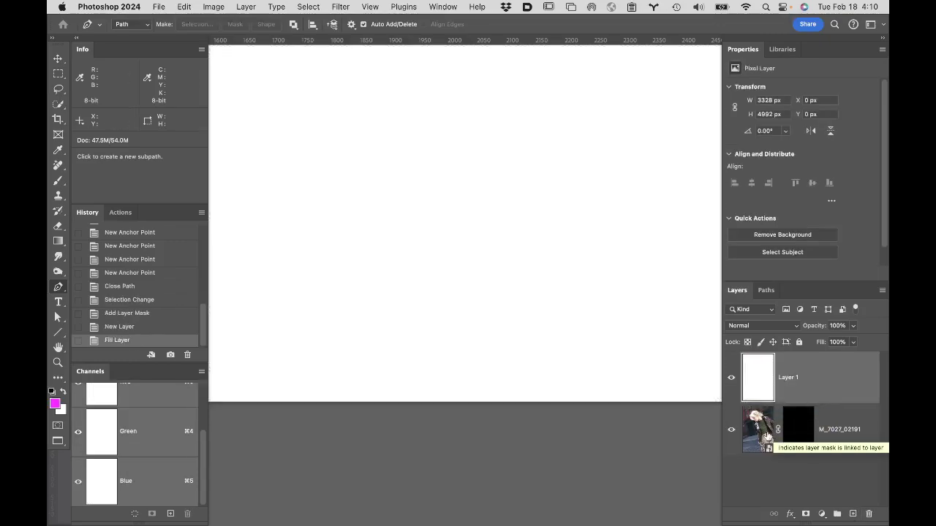
pyautogui.moveTo(757, 435); pyautogui.dragTo(759, 376)
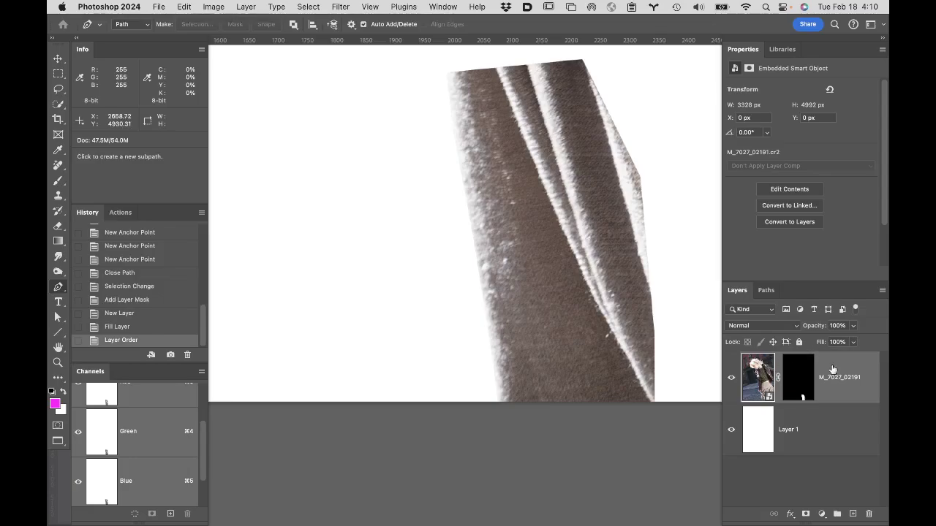
# - Delete the layer mask from M_7027_02191 and delete the work path
pyautogui.moveTo(798, 382); pyautogui.dragTo(869, 514)
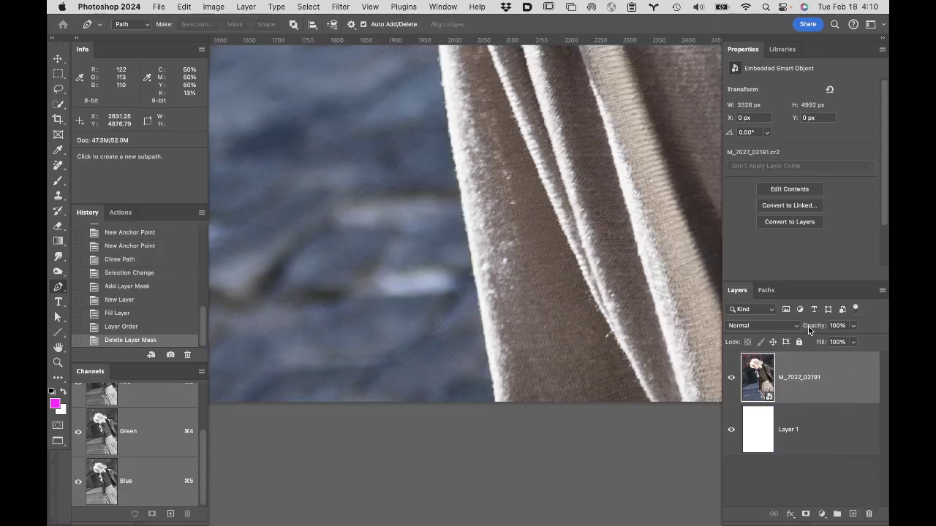
pyautogui.click(765, 291)
pyautogui.moveTo(823, 334); pyautogui.dragTo(869, 514)
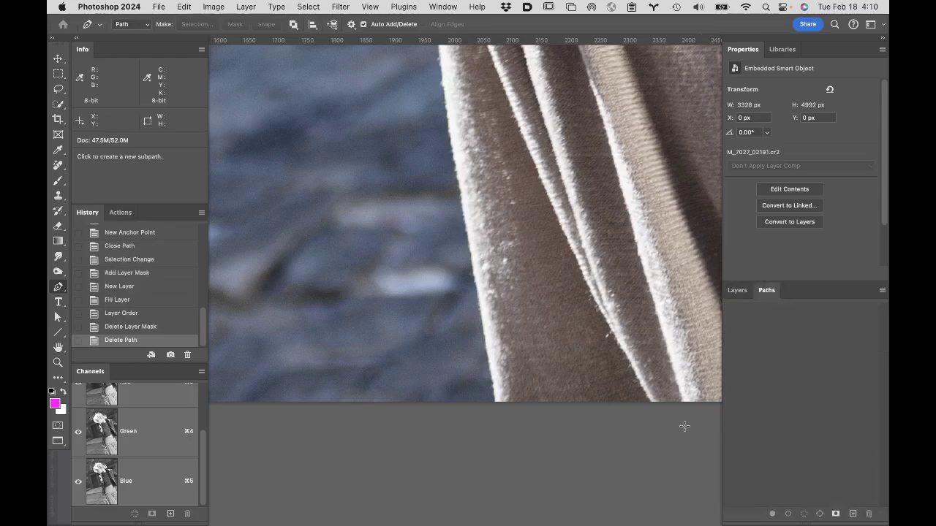
# - Draw a closed straight-sided Pen path slightly outside the skirt's outer edge, including a thin strip of background, and back across the folds
pyautogui.click(487, 400)
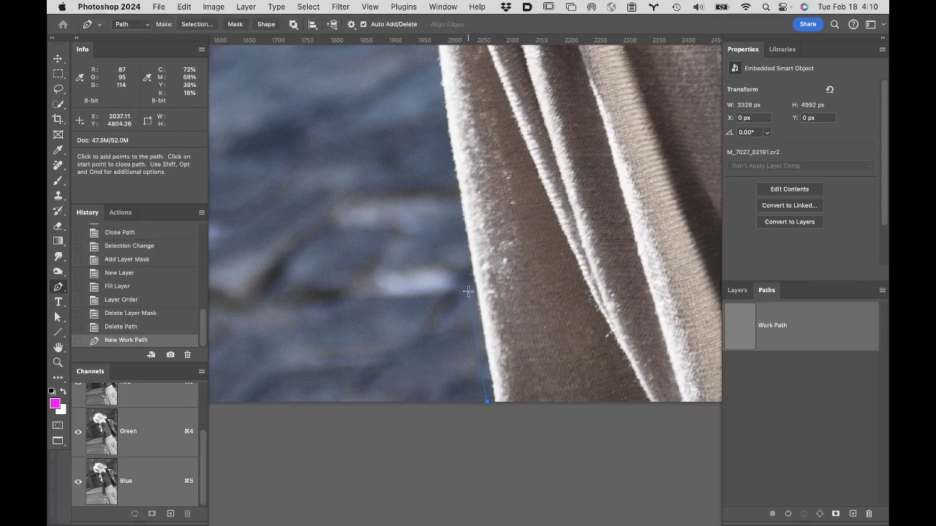
pyautogui.click(468, 290)
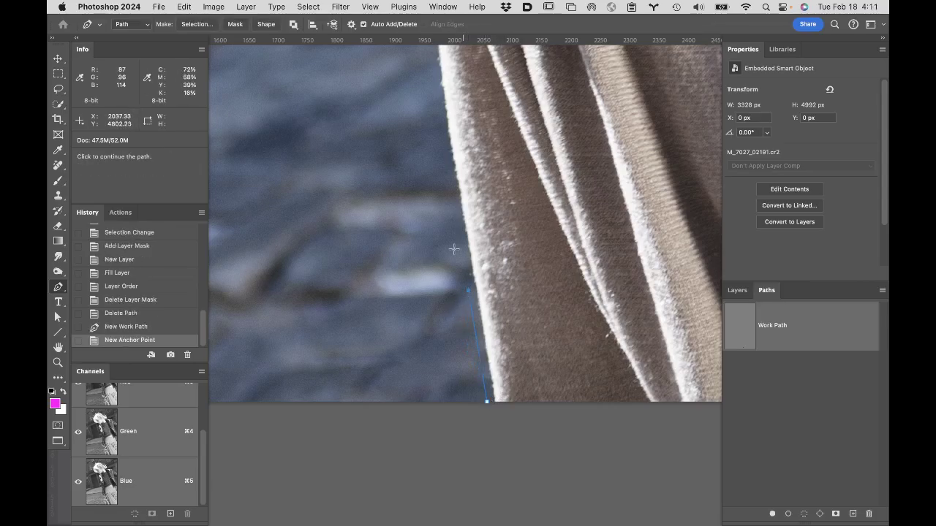
pyautogui.click(455, 192)
pyautogui.click(442, 118)
pyautogui.click(573, 117)
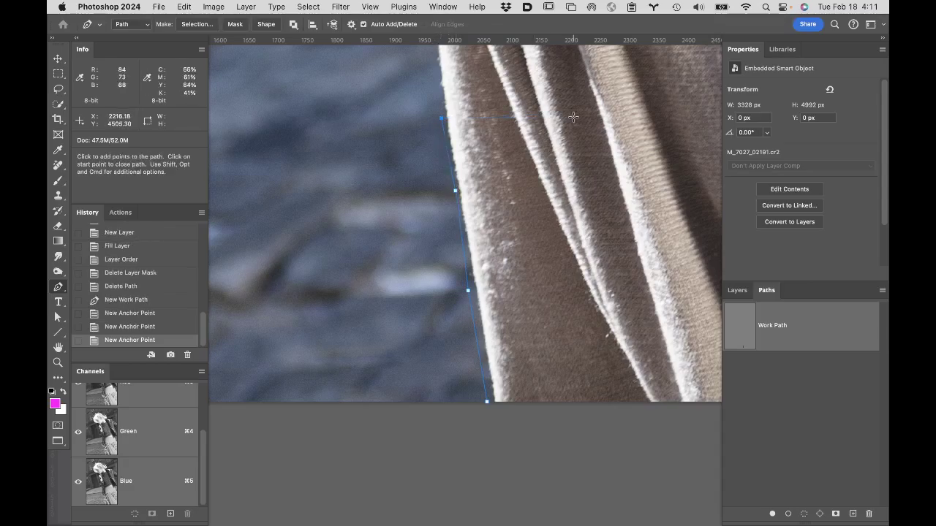
pyautogui.click(615, 238)
pyautogui.click(644, 375)
pyautogui.click(636, 437)
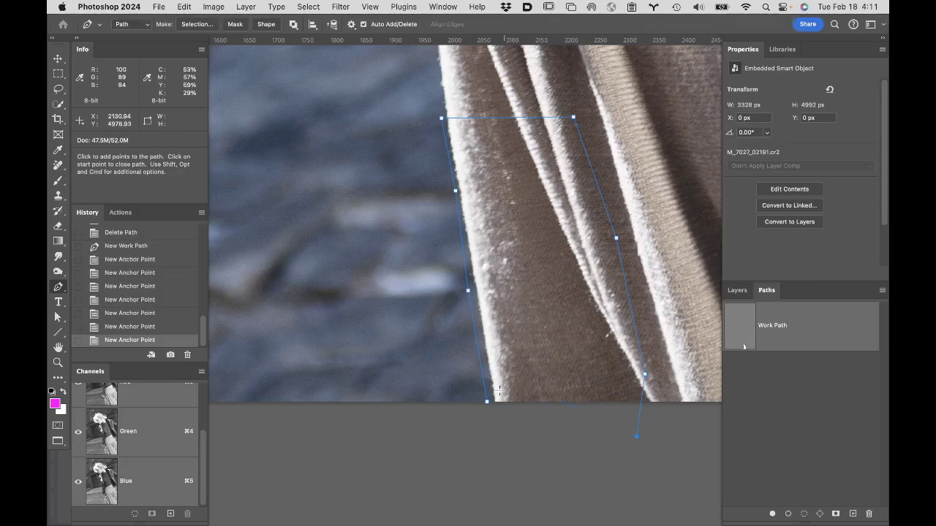
pyautogui.click(487, 404)
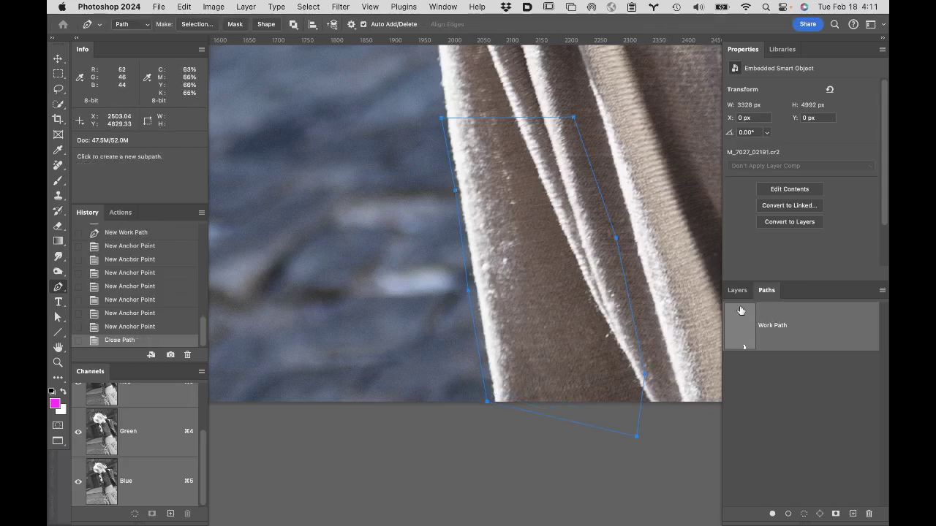
# - Load the path outside the skirt's edge as a selection and mask the M_7027_02191 layer with it
pyautogui.keyDown('super'); pyautogui.click(739, 322); pyautogui.keyUp('super')
pyautogui.click(736, 291)
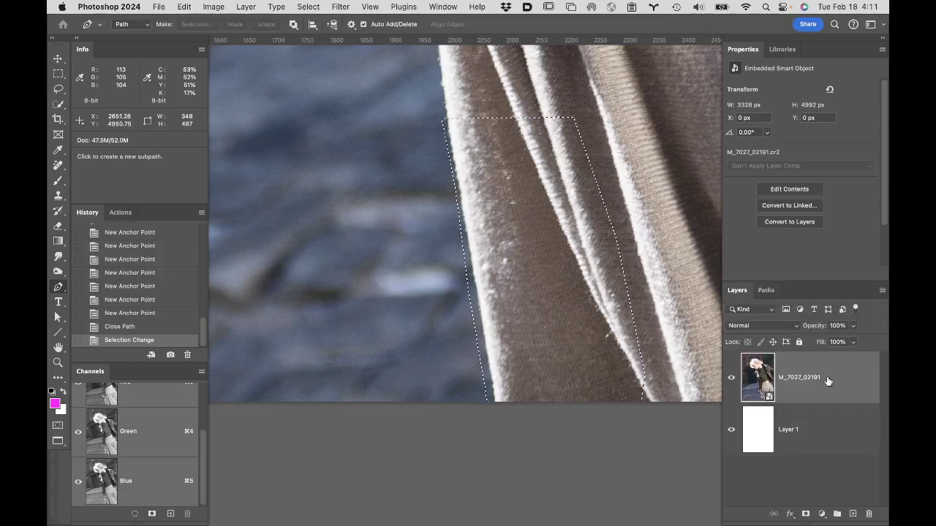
pyautogui.click(806, 515)
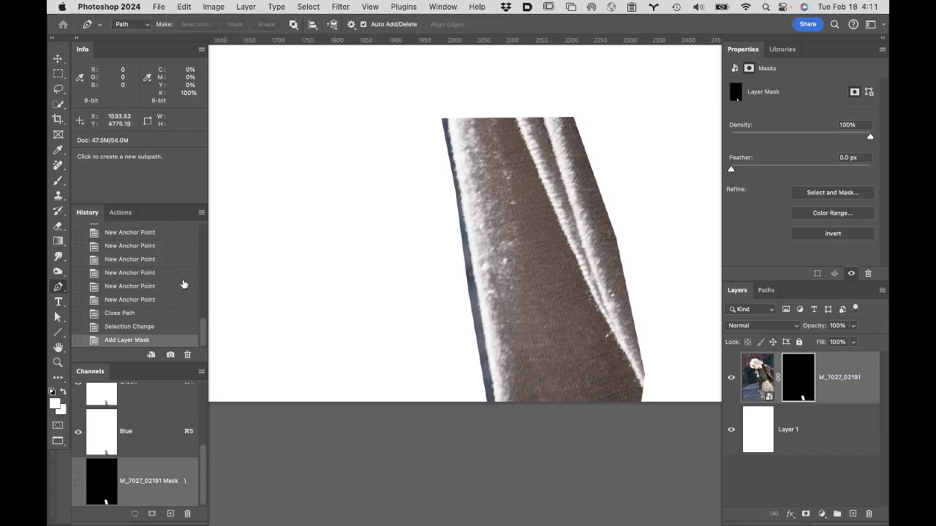
# - Revert the document to its initial M_7027_02191 history snapshot and check that no paths or extra layers remain
pyautogui.moveTo(202, 337); pyautogui.dragTo(202, 146)
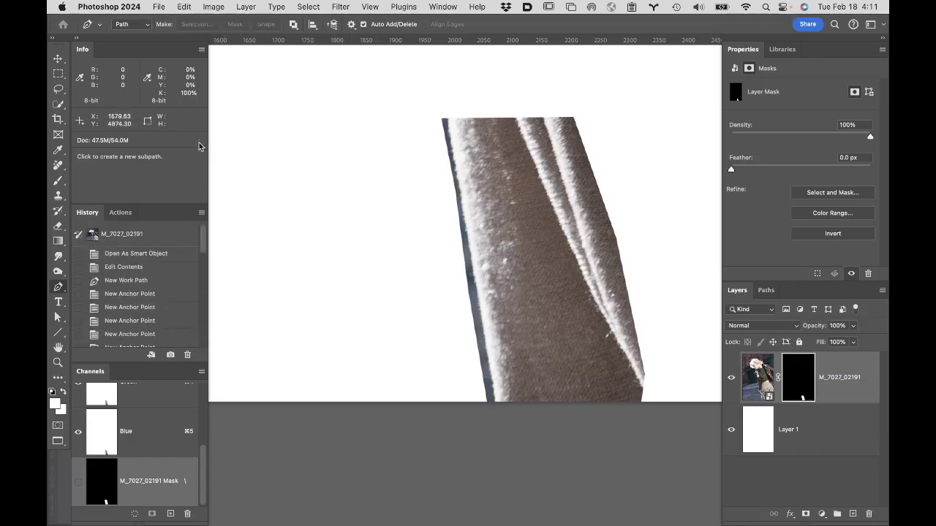
pyautogui.click(166, 232)
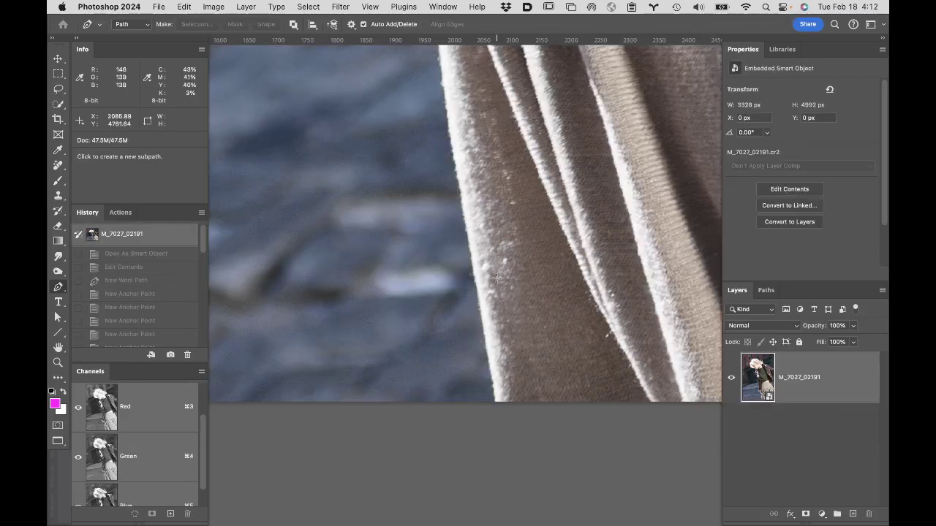
pyautogui.click(765, 292)
pyautogui.click(734, 292)
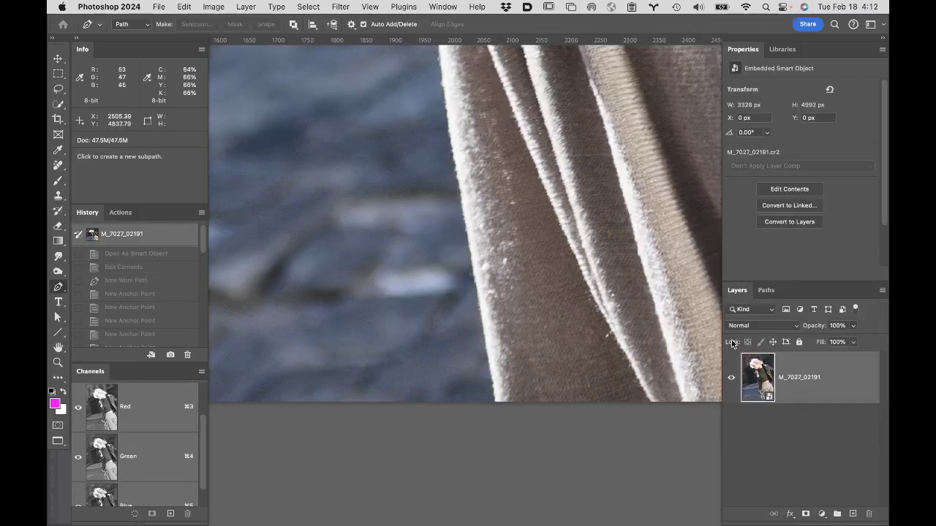
# - Start a new path where the skirt meets the photo's bottom border and trace its outer edge upward with smooth anchor points
pyautogui.click(494, 402)
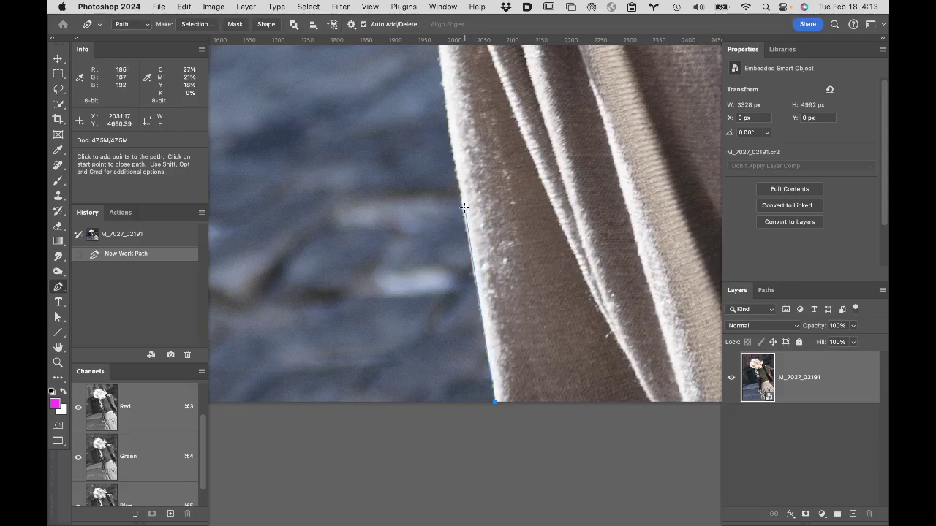
pyautogui.click(465, 208)
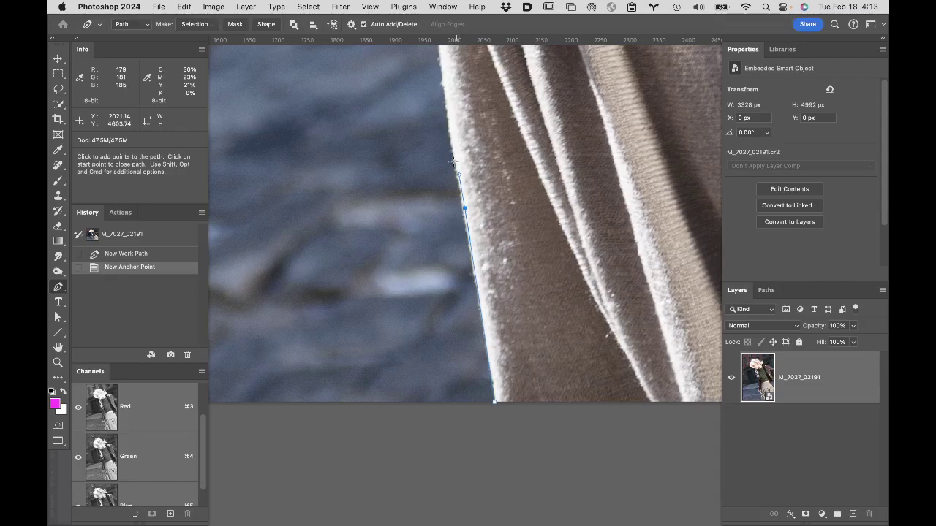
pyautogui.moveTo(458, 174); pyautogui.dragTo(458, 173)
pyautogui.click(448, 108)
pyautogui.moveTo(448, 108); pyautogui.dragTo(443, 71)
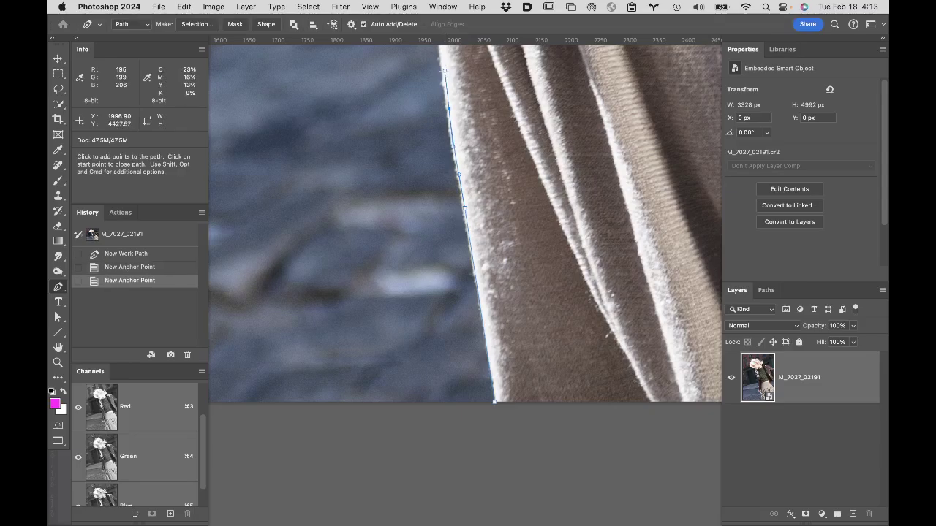
# - Extend the path up the skirt's outer edge with a smooth anchor point just below the hand
pyautogui.press('space')
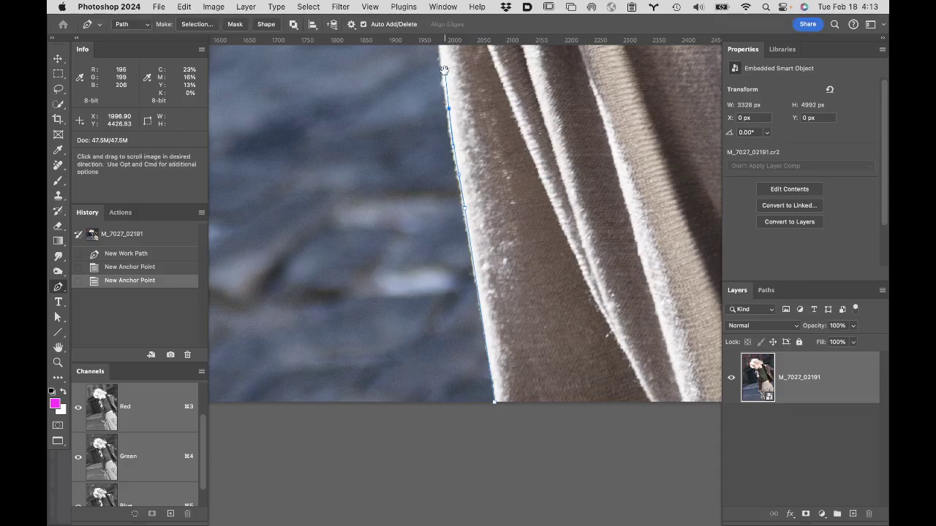
pyautogui.moveTo(444, 71); pyautogui.dragTo(470, 433)
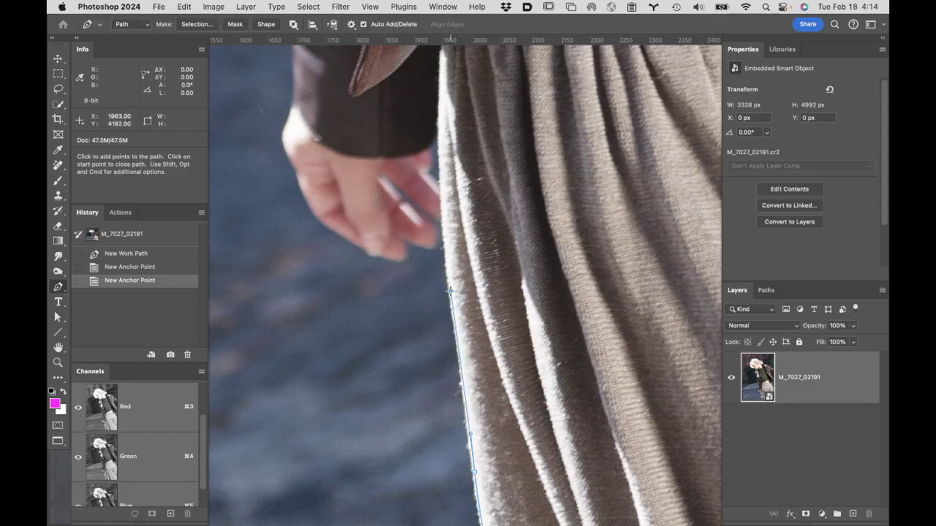
pyautogui.moveTo(451, 290); pyautogui.dragTo(446, 257)
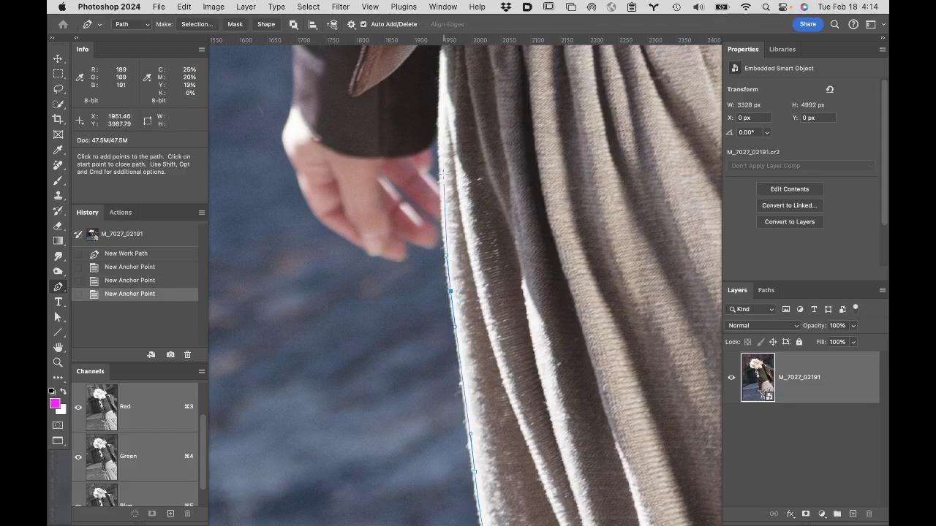
# - Extend the path along the skirt's edge to the finger touching it and turn inward along the upper edge of the gap between the fingers
pyautogui.moveTo(440, 177); pyautogui.dragTo(441, 161)
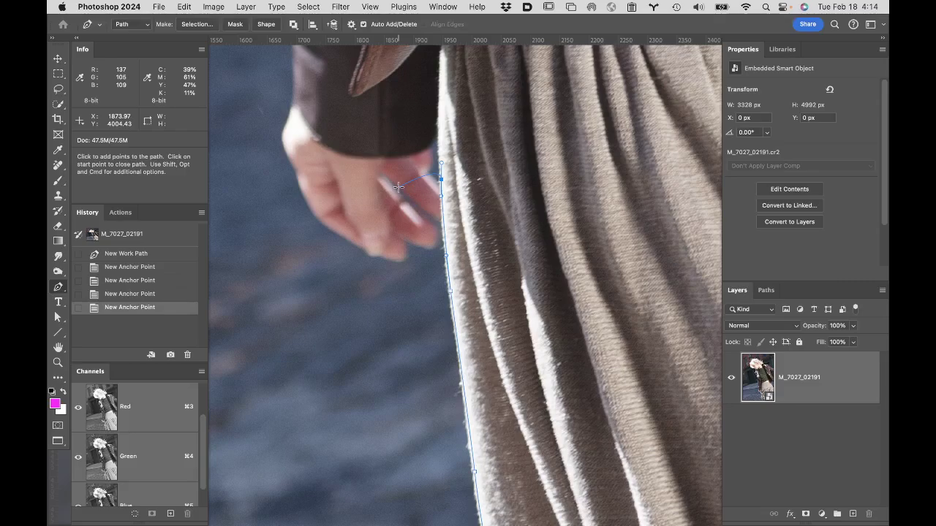
pyautogui.press('super+z')
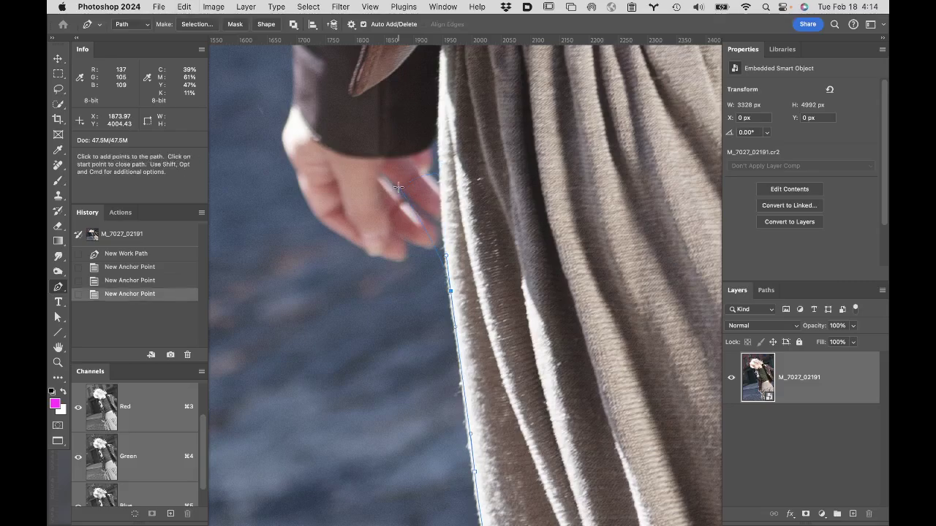
pyautogui.click(439, 217)
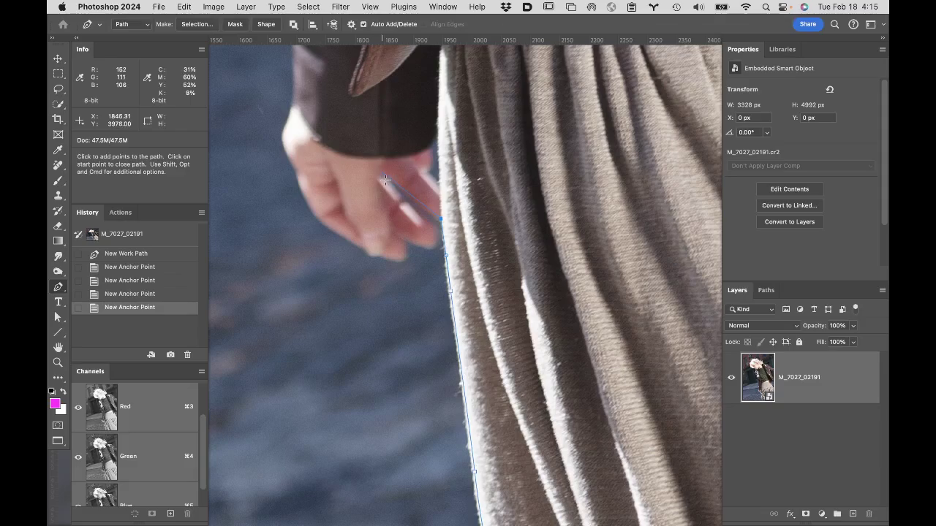
pyautogui.moveTo(434, 216); pyautogui.dragTo(414, 201)
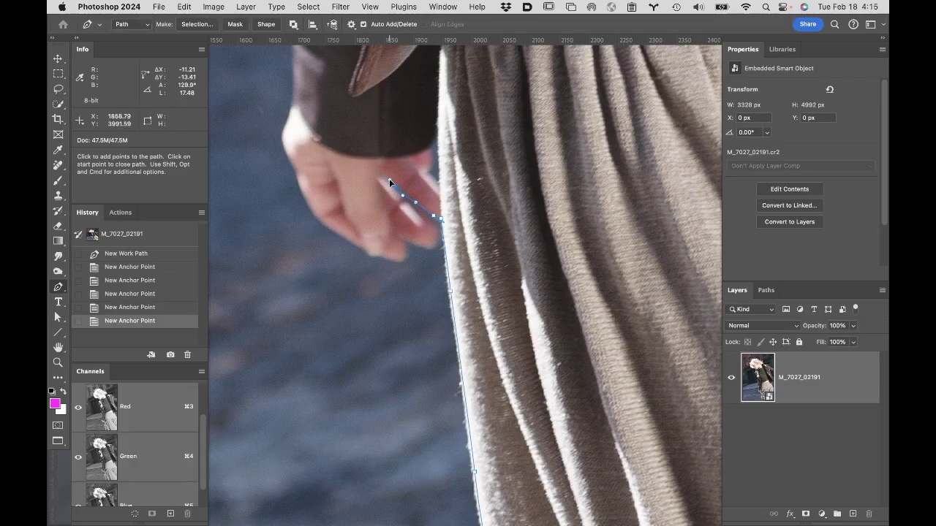
pyautogui.click(389, 178)
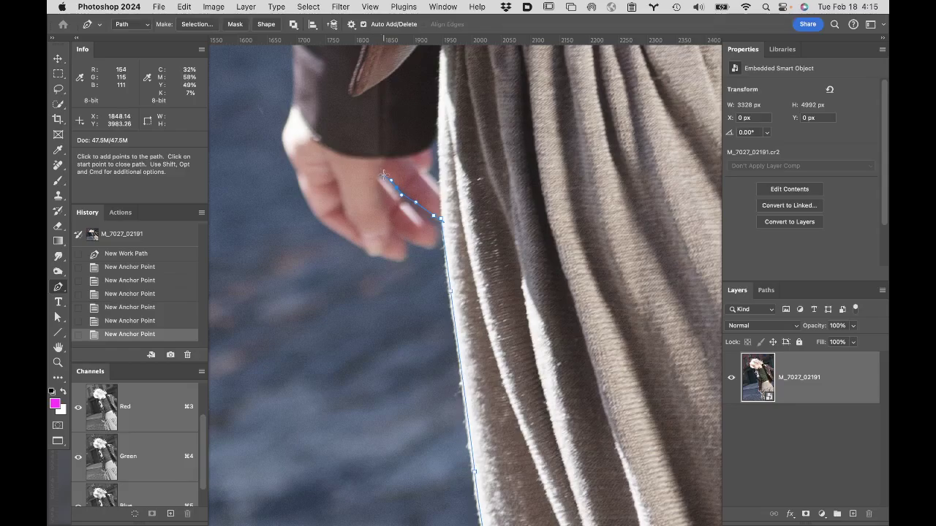
# - Change the Pen tool's path display color to red so it contrasts with the photo
pyautogui.press('super+space')
pyautogui.click(399, 237)
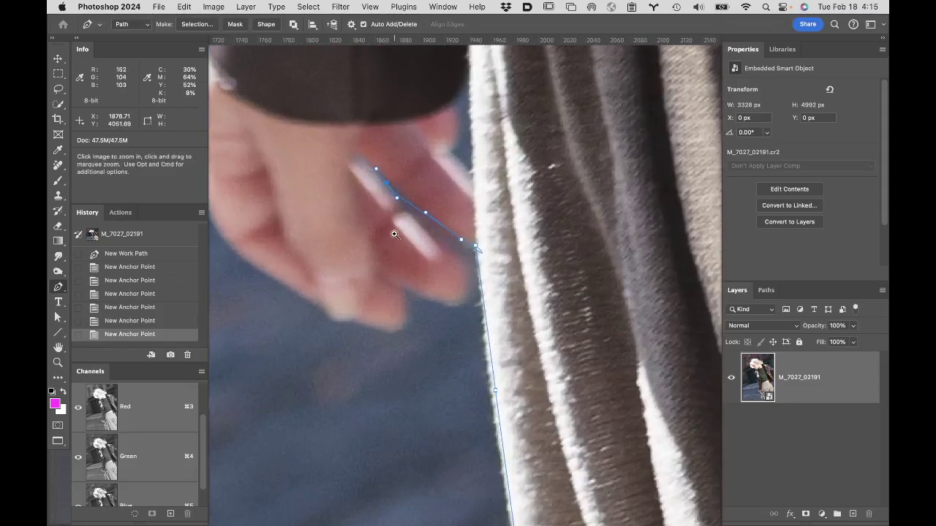
pyautogui.click(397, 220)
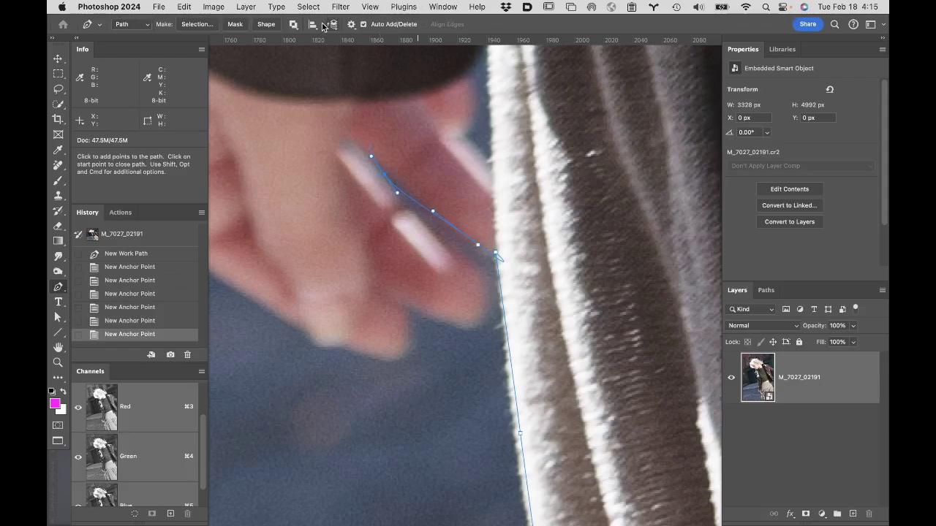
pyautogui.click(353, 25)
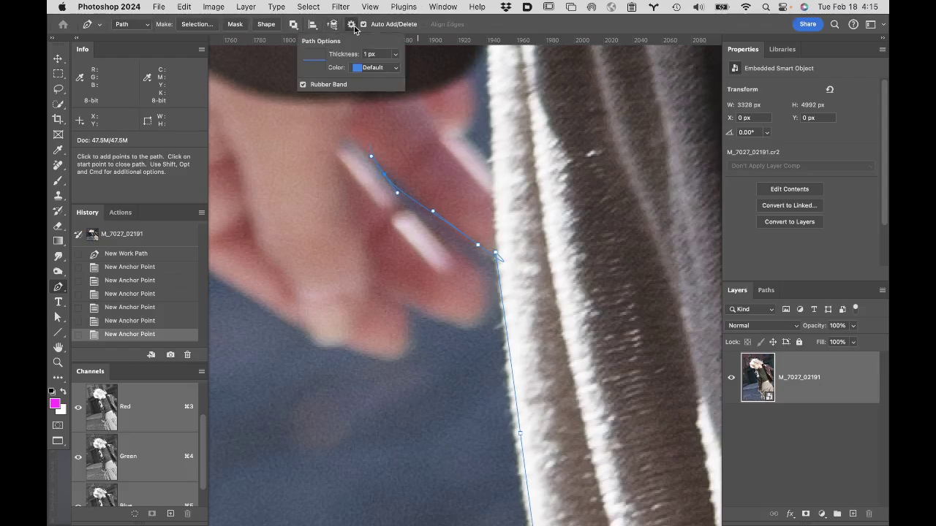
pyautogui.click(382, 67)
pyautogui.click(381, 85)
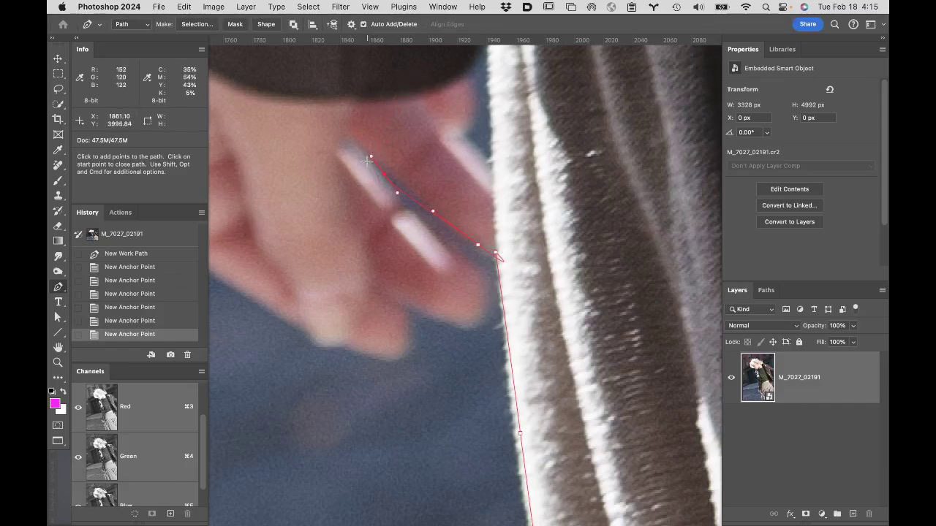
# - Trace back along the lower edge of the finger gap and around the fingertip nearest the skirt with adjusted anchor handles
pyautogui.moveTo(371, 169); pyautogui.dragTo(397, 198)
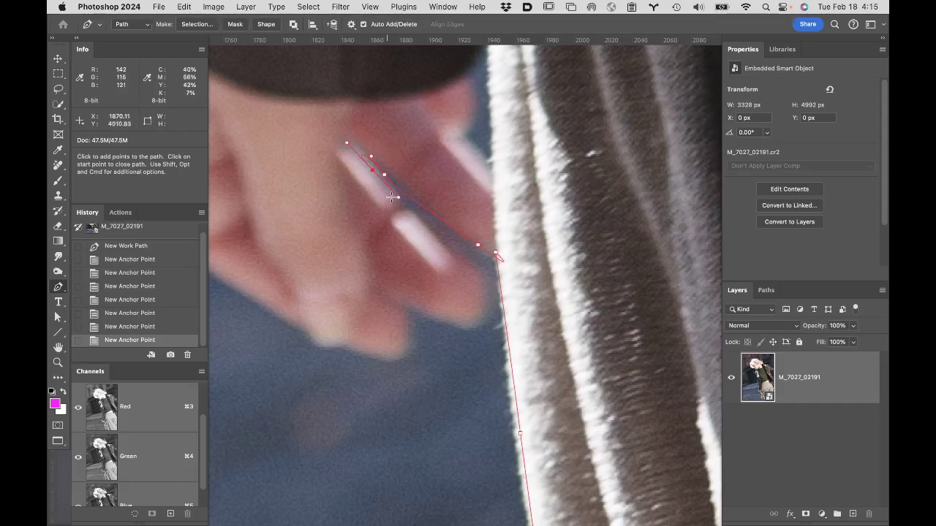
pyautogui.moveTo(412, 214); pyautogui.dragTo(488, 280)
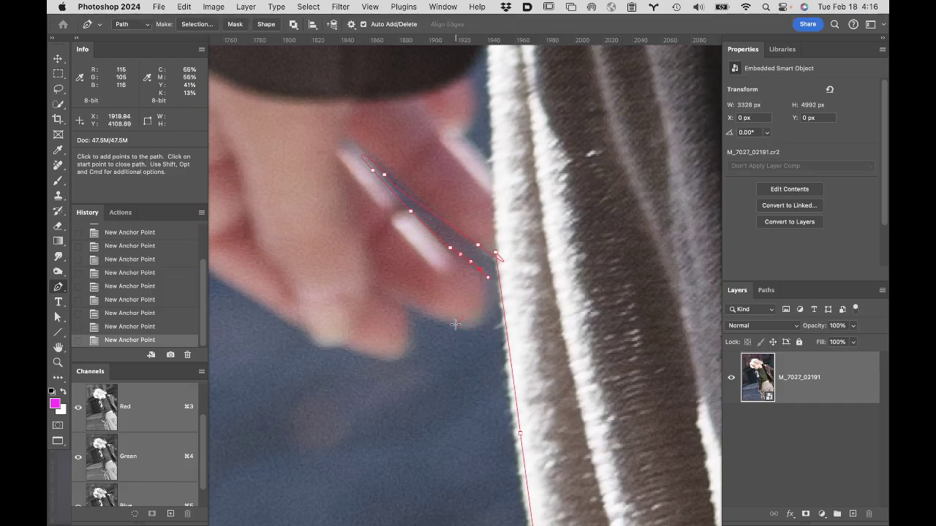
pyautogui.moveTo(463, 327); pyautogui.dragTo(455, 323)
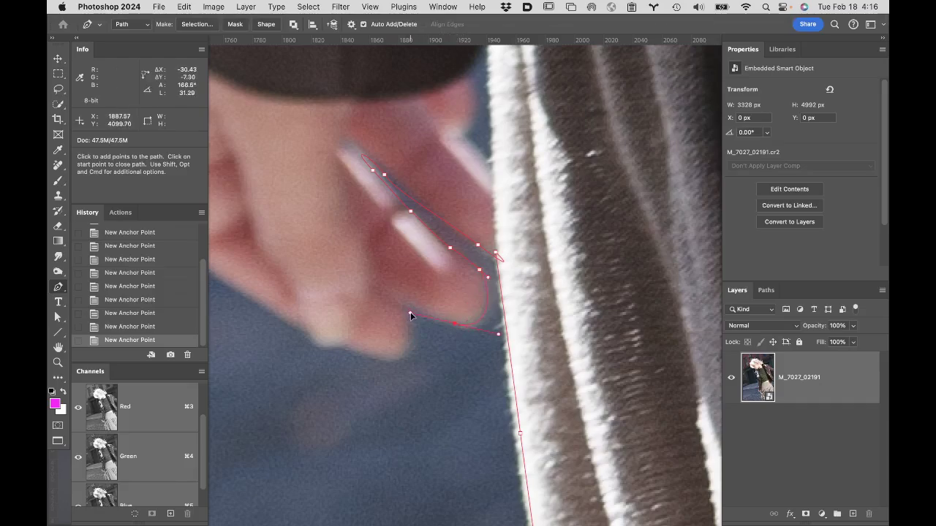
pyautogui.moveTo(416, 316); pyautogui.dragTo(415, 315)
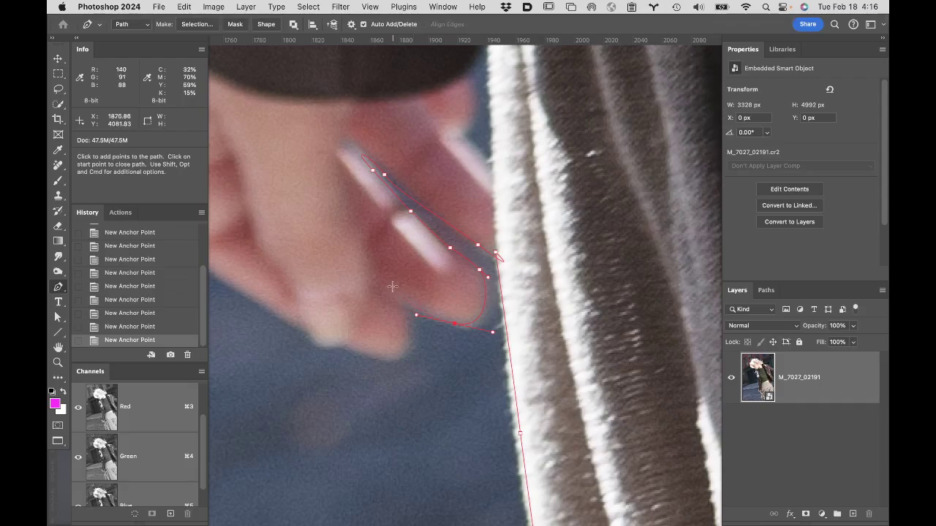
pyautogui.click(455, 323)
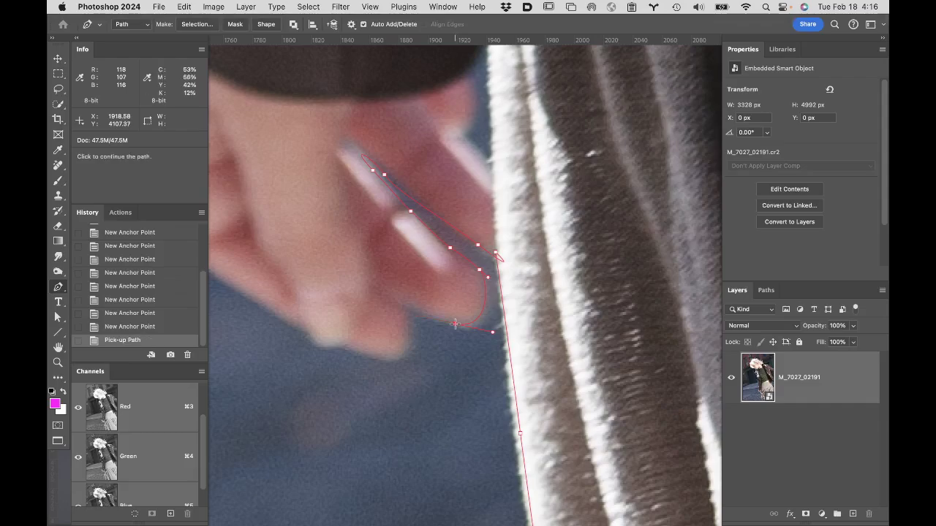
pyautogui.click(414, 309)
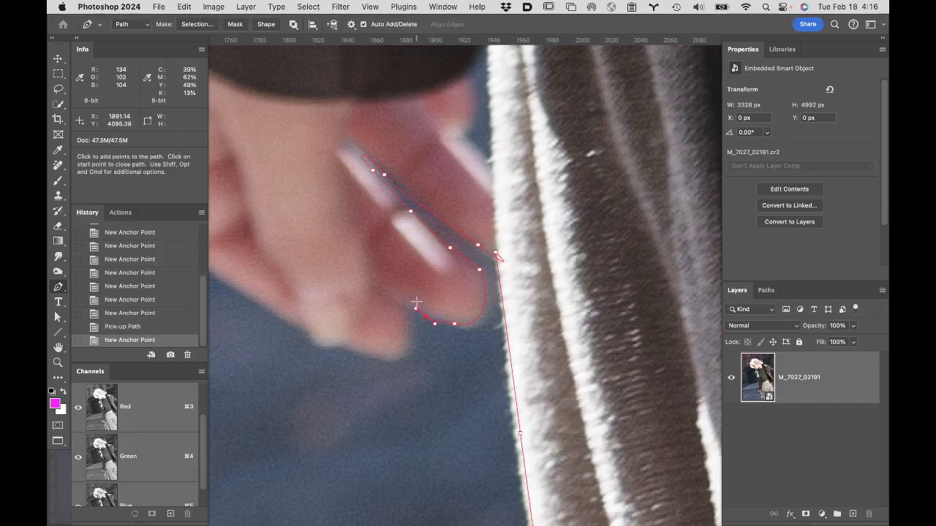
# - Turn the path at a corner between the fingers and trace around the next fingertip to the notch beyond it
pyautogui.moveTo(406, 319); pyautogui.dragTo(414, 339)
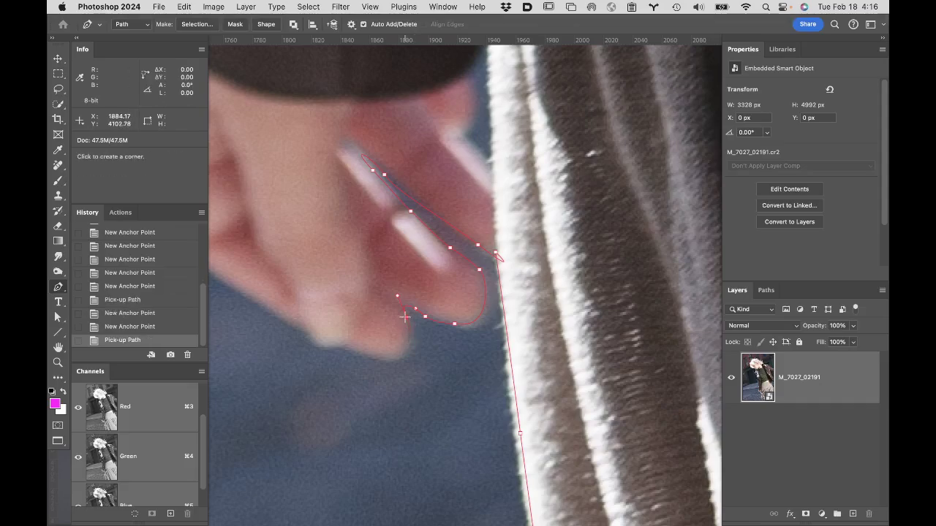
pyautogui.click(404, 317)
pyautogui.moveTo(384, 360); pyautogui.dragTo(347, 361)
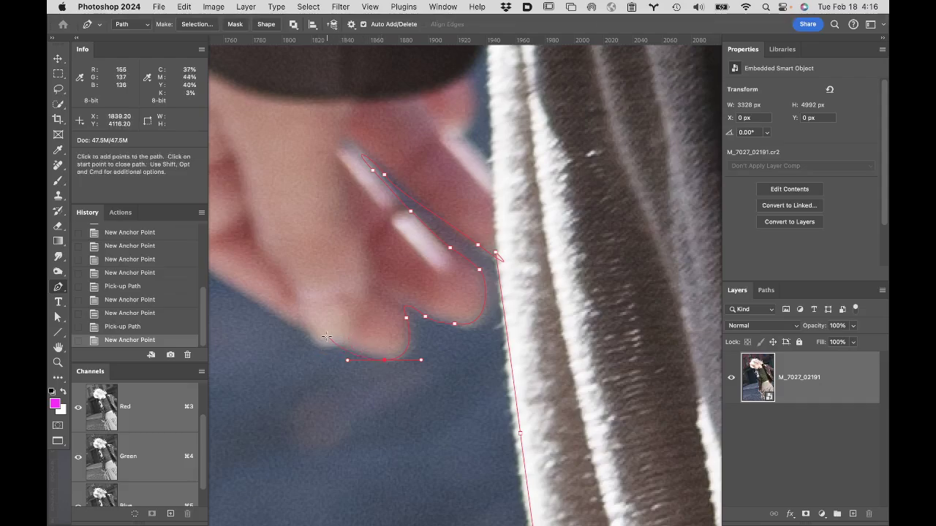
pyautogui.click(382, 359)
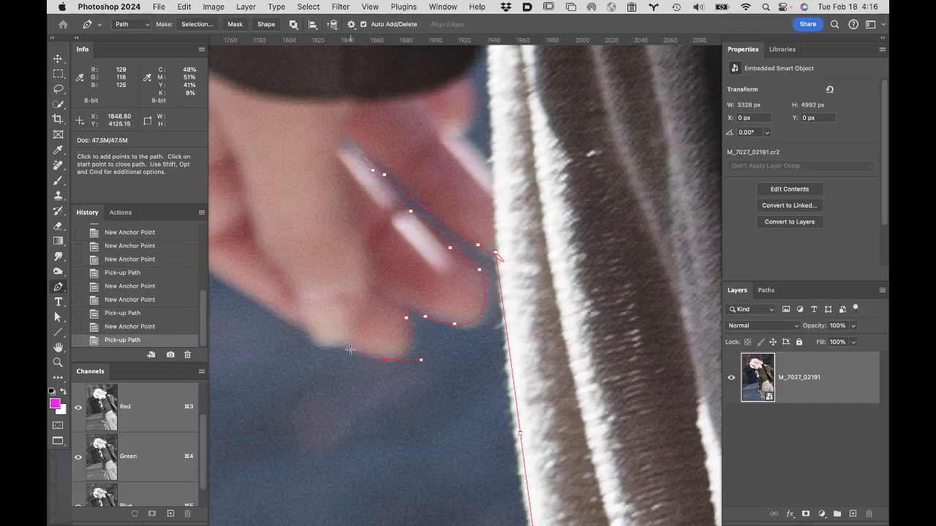
pyautogui.moveTo(349, 349); pyautogui.dragTo(342, 348)
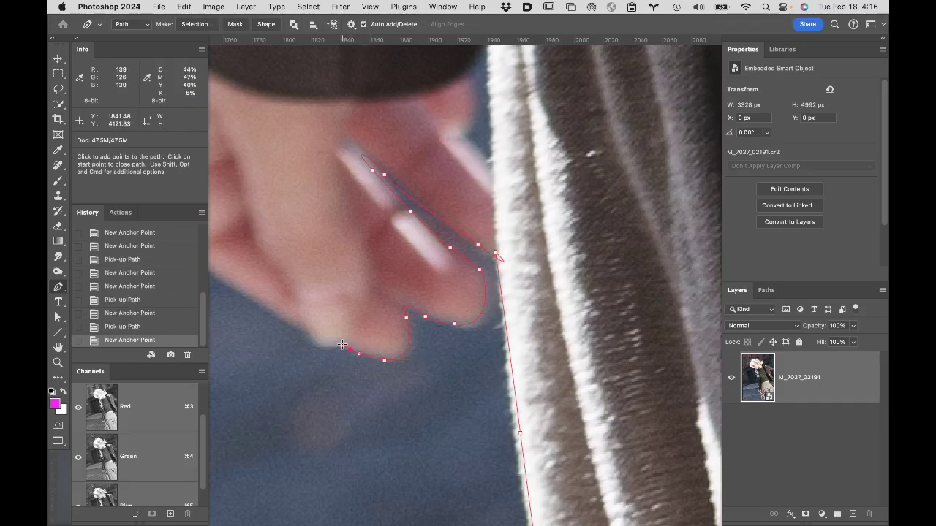
pyautogui.click(342, 344)
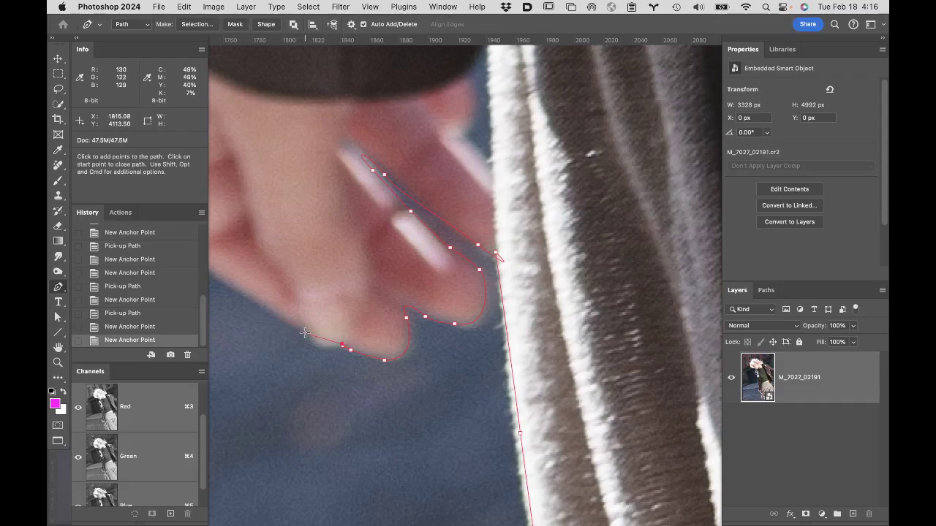
# - Trace around the next fingertip, make its end a corner point, and extend the path along the hand's lower edge
pyautogui.moveTo(305, 333); pyautogui.dragTo(286, 316)
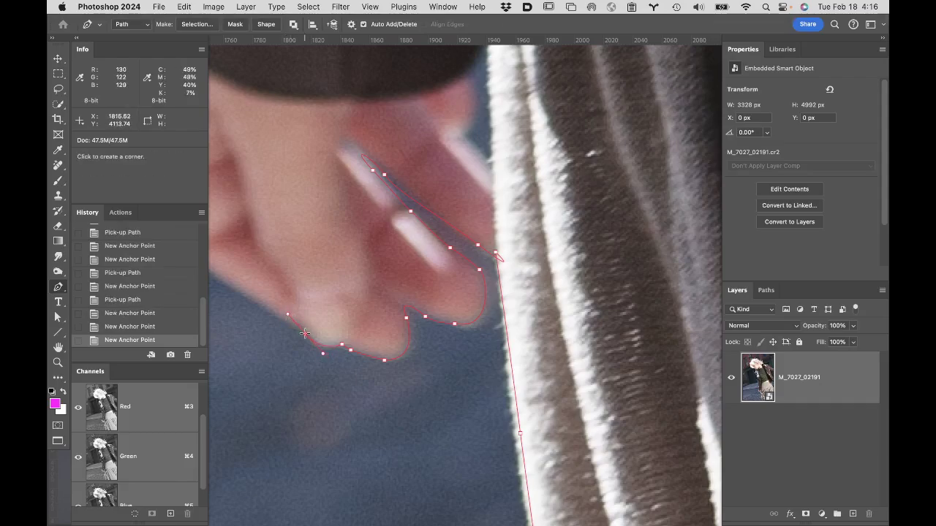
pyautogui.keyDown('alt'); pyautogui.click(304, 334); pyautogui.keyUp('alt')
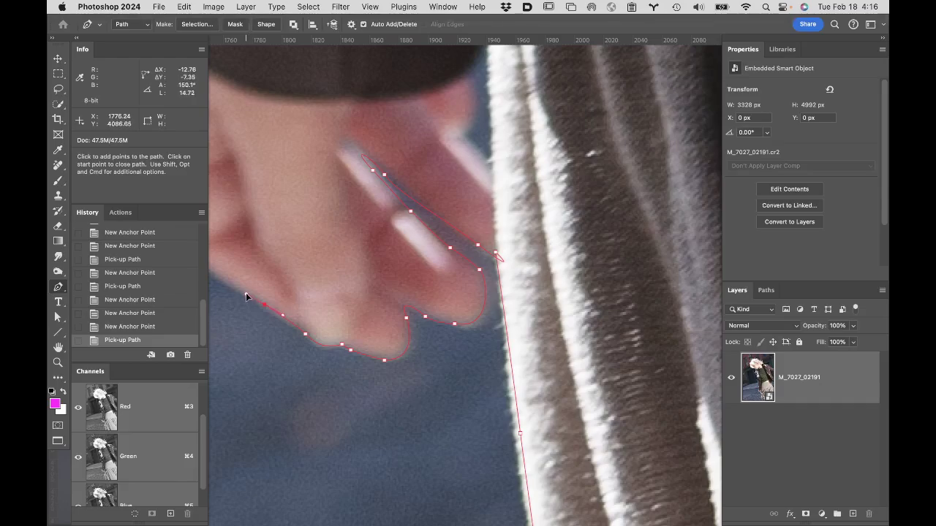
pyautogui.click(248, 294)
# - Continue the path up the hand's outer edge with smooth anchor points, stopping just below the bright wrist area
pyautogui.press('space')
pyautogui.moveTo(265, 265); pyautogui.dragTo(543, 369)
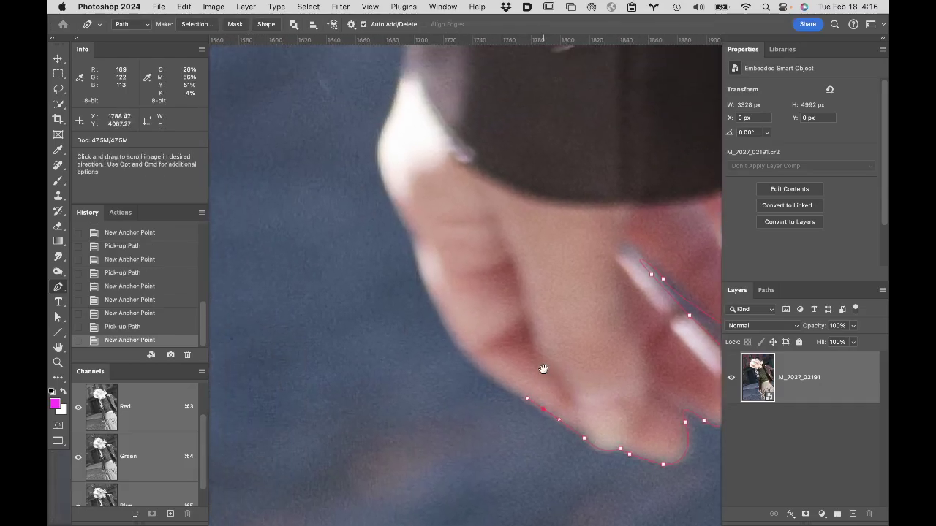
pyautogui.moveTo(482, 375); pyautogui.dragTo(475, 367)
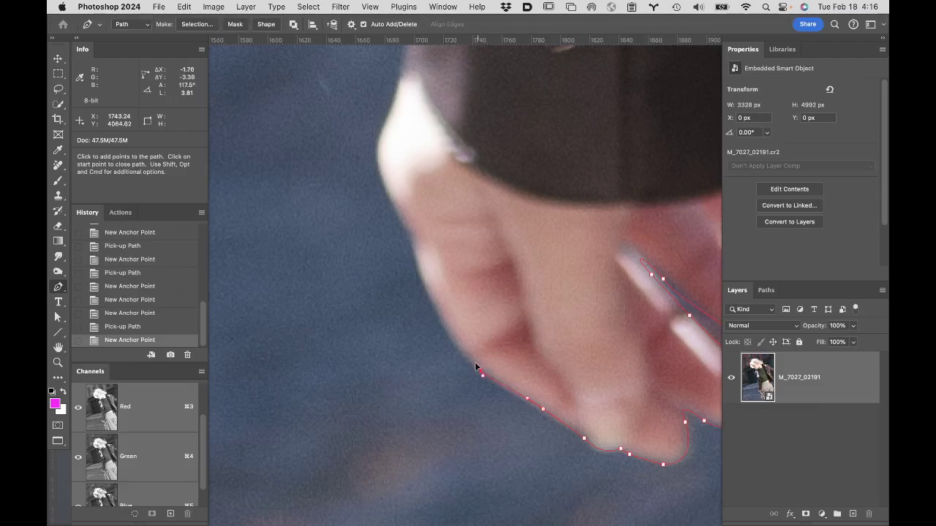
pyautogui.click(466, 356)
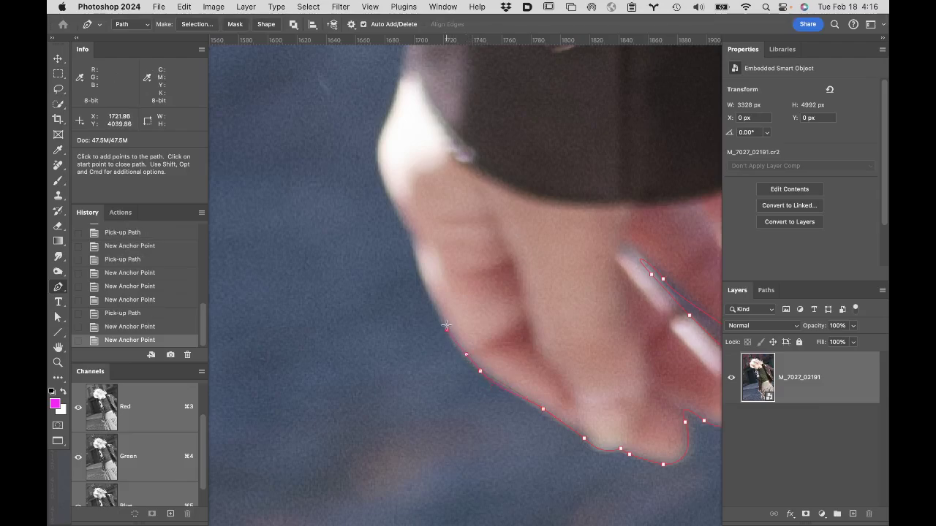
pyautogui.click(442, 320)
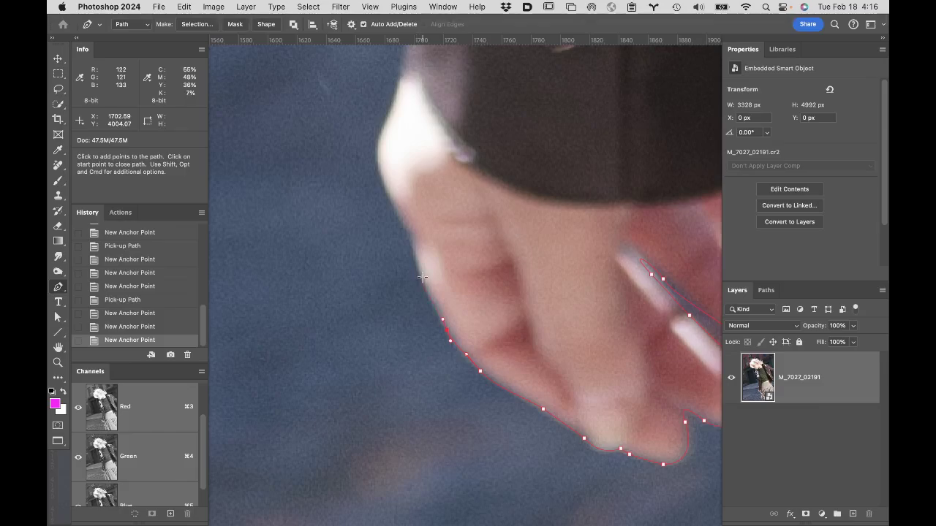
pyautogui.click(418, 270)
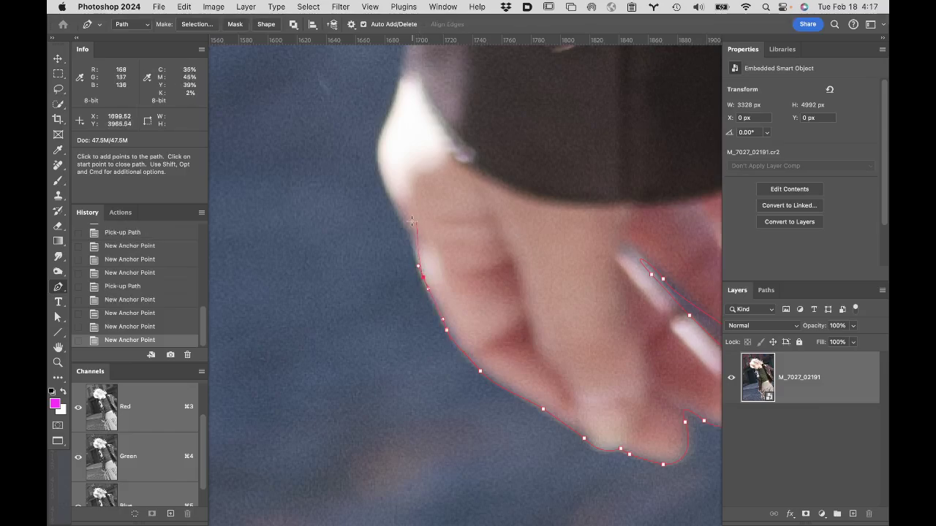
pyautogui.moveTo(405, 220); pyautogui.dragTo(393, 212)
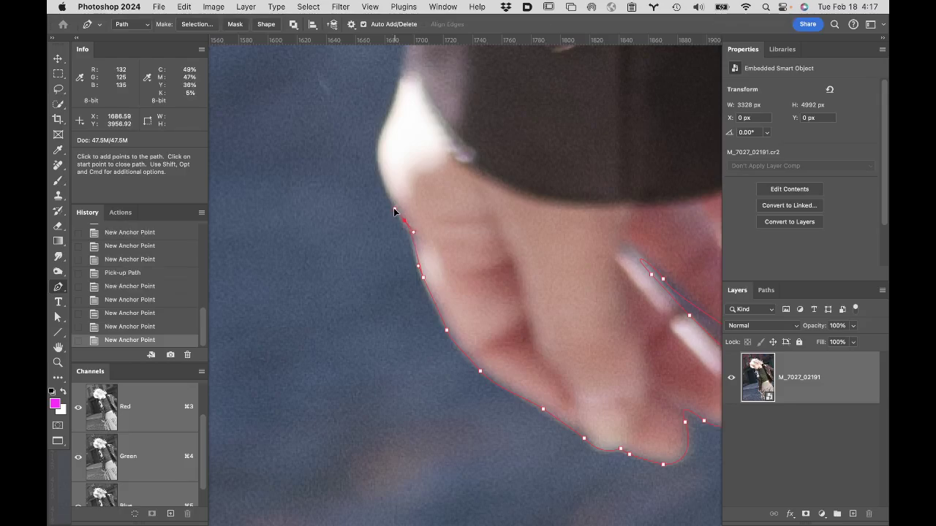
# - Create a white 432 by 230 pixel RGB document and cycle the screen modes to the standard view with floating document windows
pyautogui.press('super')
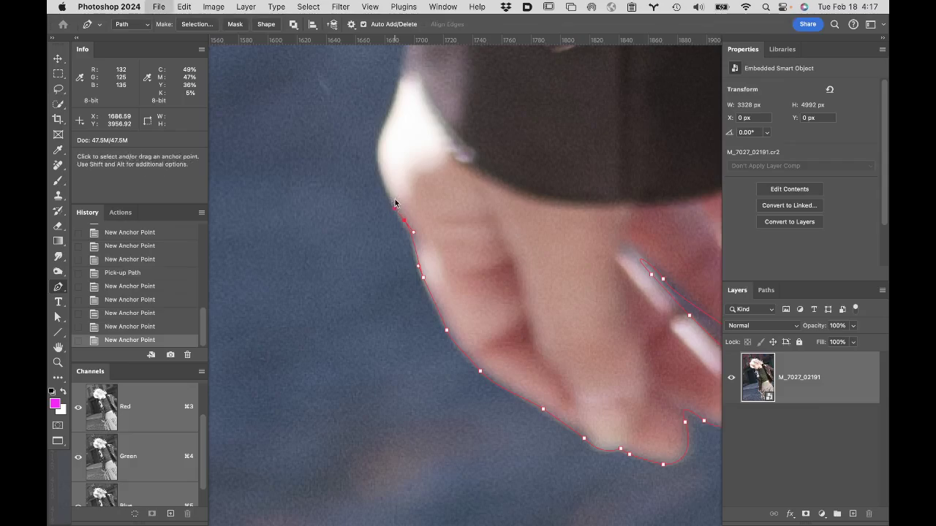
pyautogui.press('super+n')
pyautogui.click(751, 71)
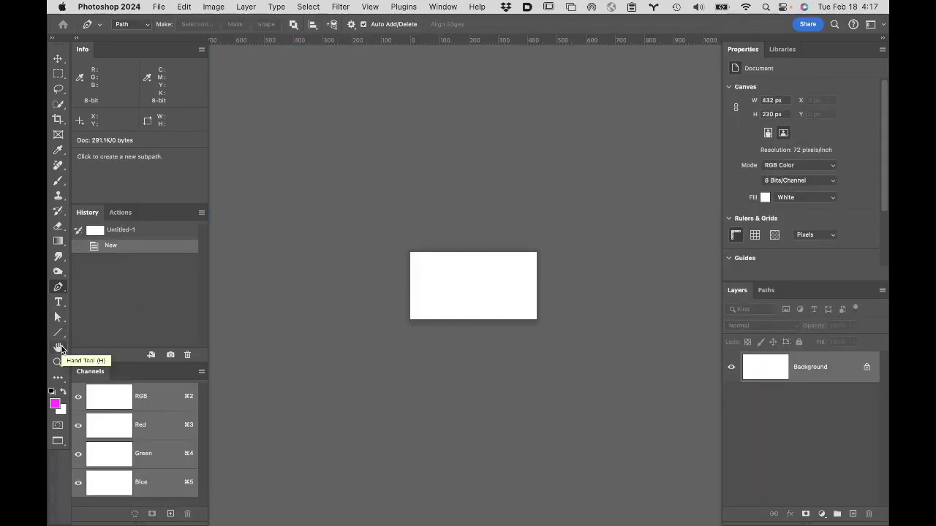
pyautogui.press('f')
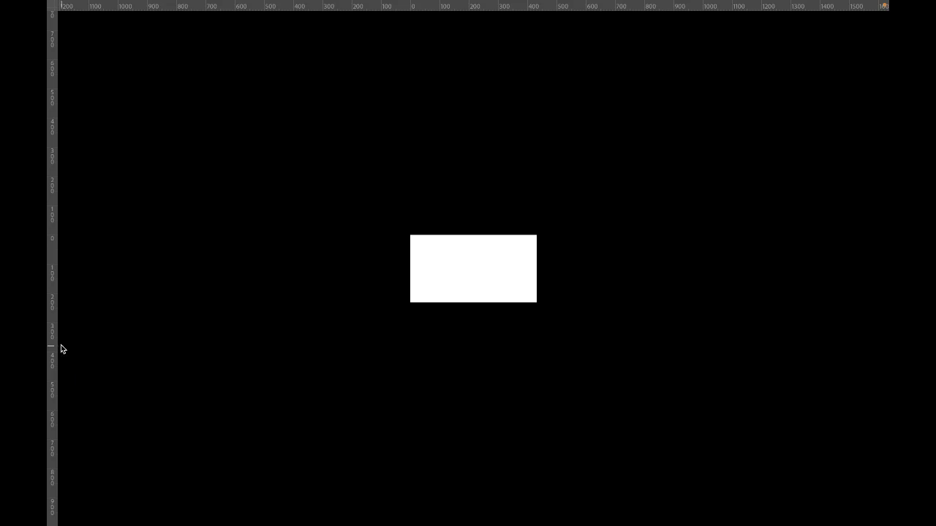
pyautogui.press('f')
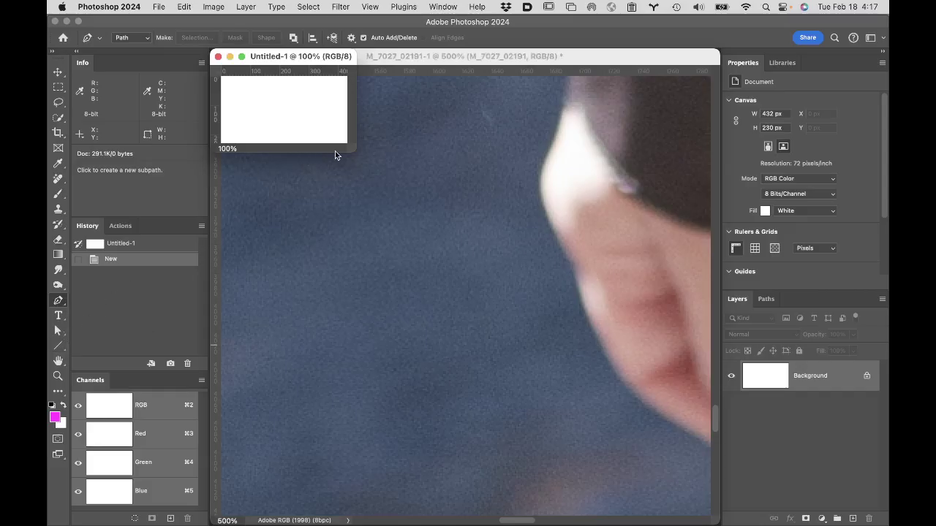
# - Enlarge the blank Untitled-1 document window, then close the document
pyautogui.moveTo(353, 150); pyautogui.dragTo(609, 496)
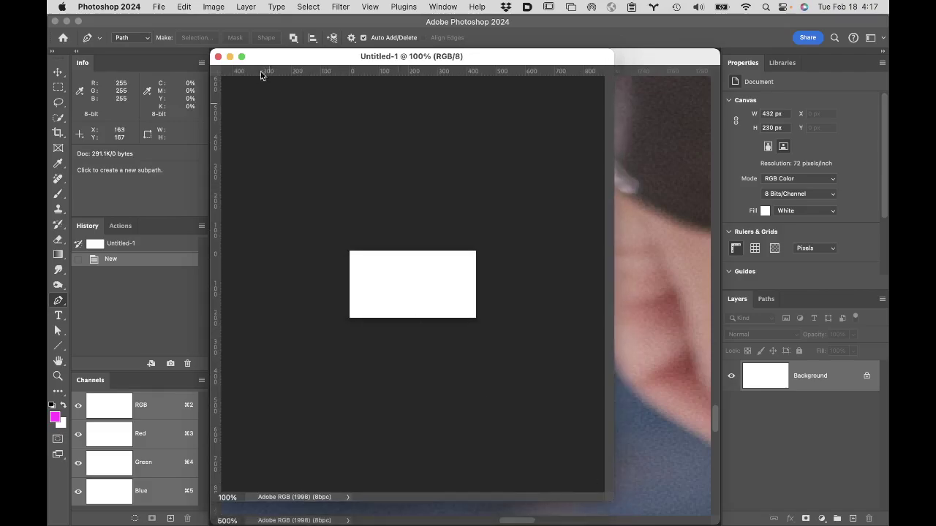
pyautogui.click(218, 58)
# - Create a white RGB document 6 inches wide and 10 inches high at a resolution of 300 pixels/inch
pyautogui.press('super+n')
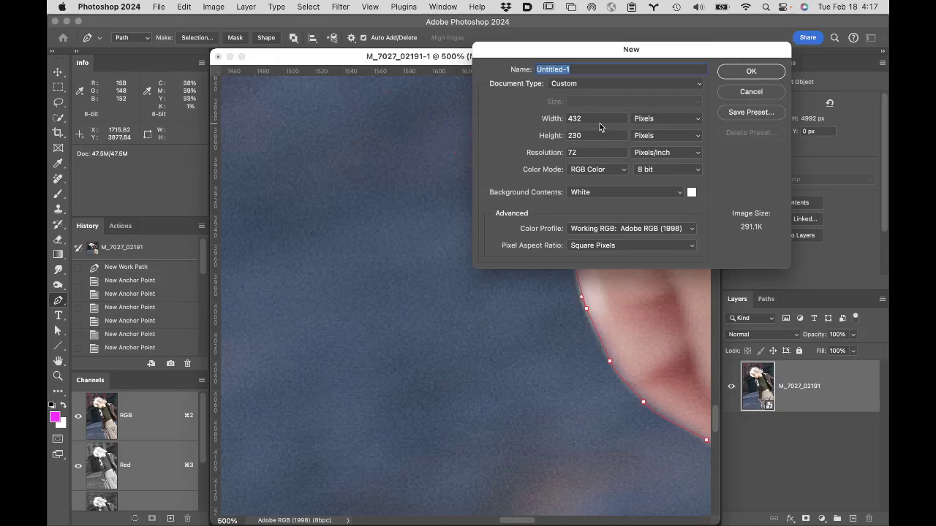
pyautogui.click(634, 118)
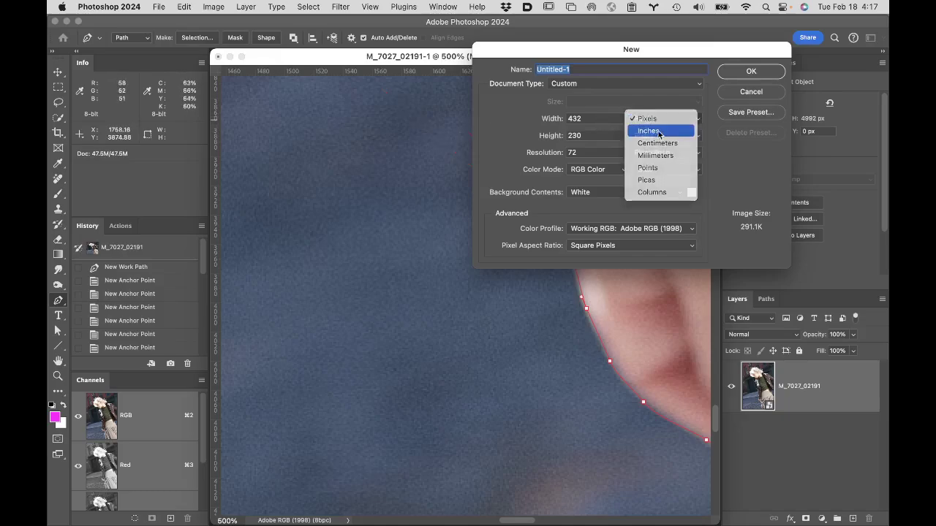
pyautogui.click(662, 132)
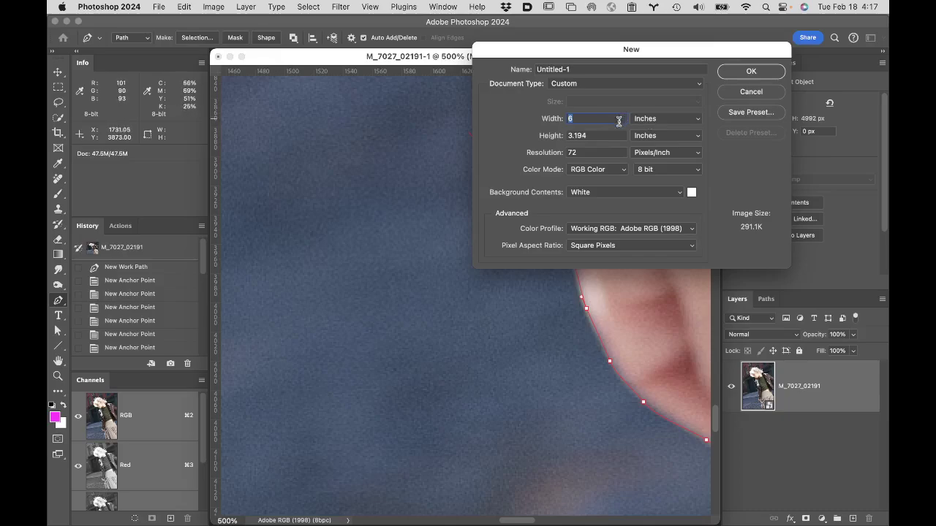
pyautogui.moveTo(611, 132); pyautogui.dragTo(540, 129)
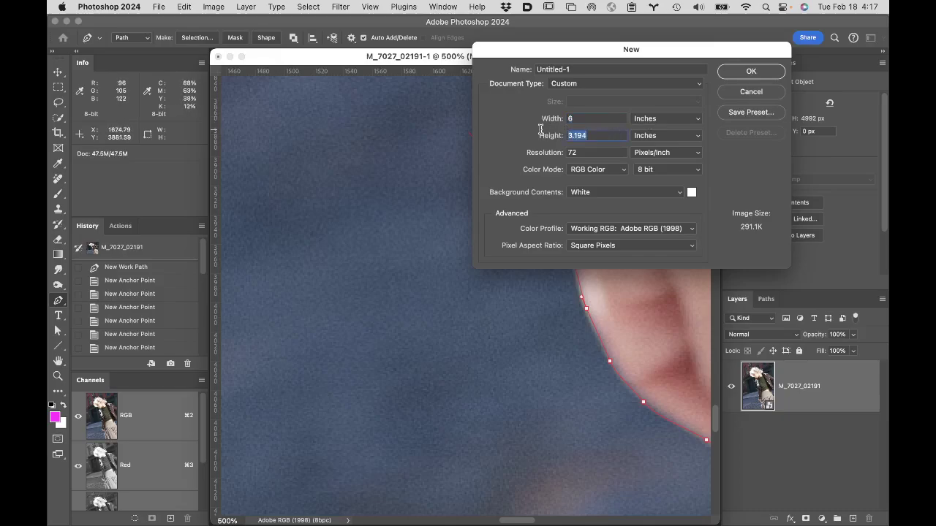
pyautogui.write('10')
pyautogui.click(597, 152)
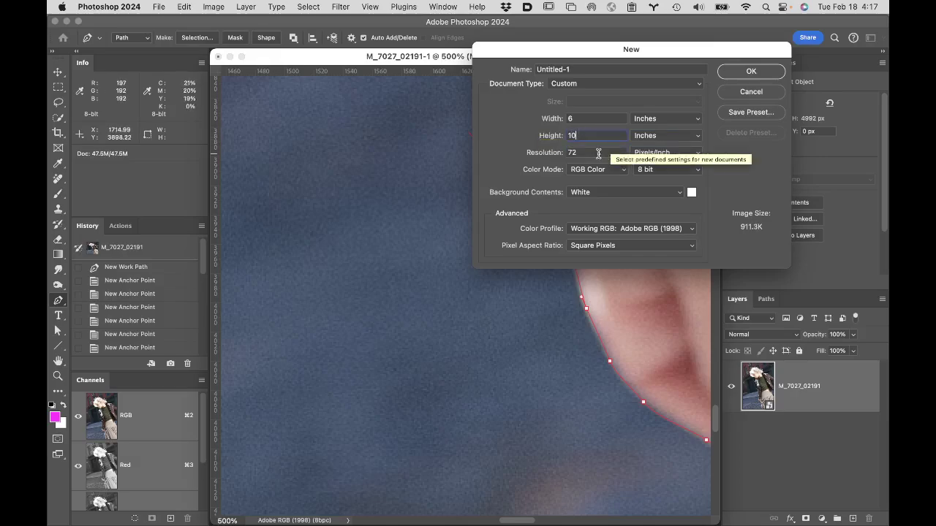
pyautogui.moveTo(597, 152); pyautogui.dragTo(556, 146)
pyautogui.write('300')
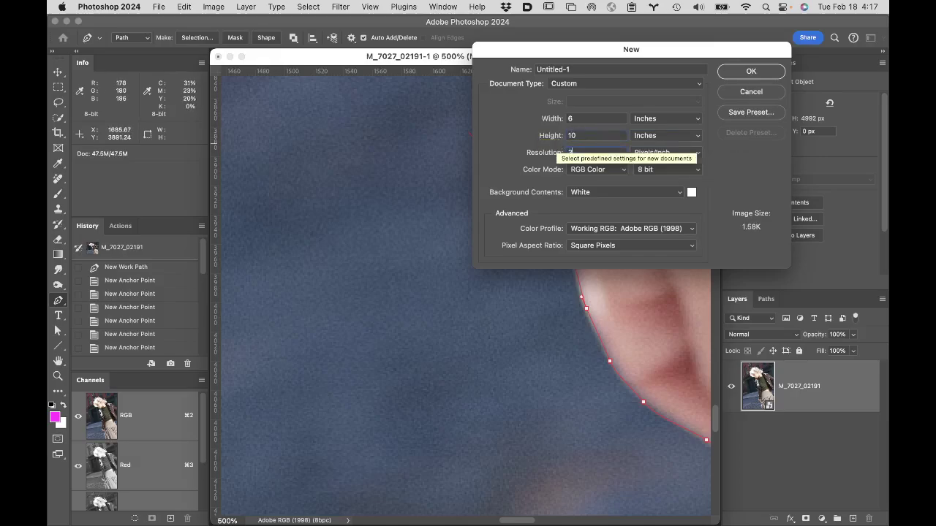
pyautogui.click(749, 73)
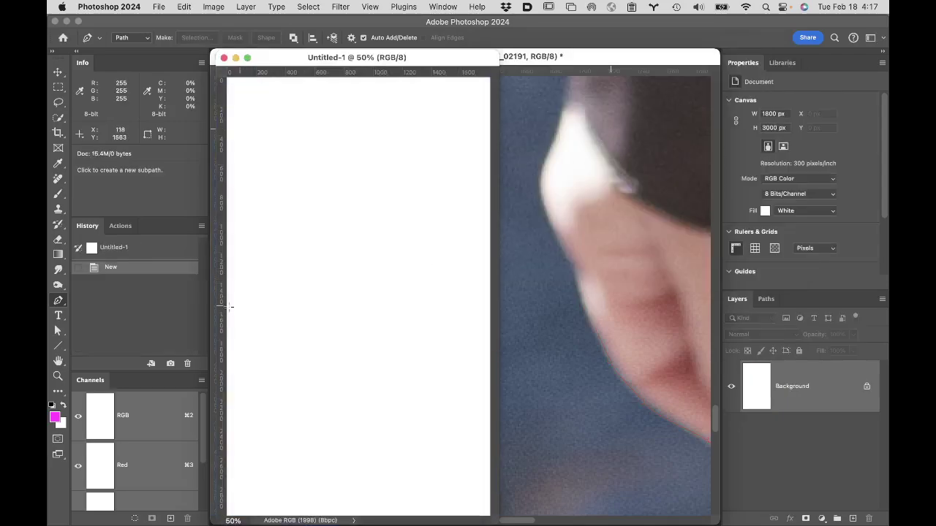
# - Reset the foreground and background to the default colours and set the Brush tool's Hard Round tip to 45 px
pyautogui.press('d')
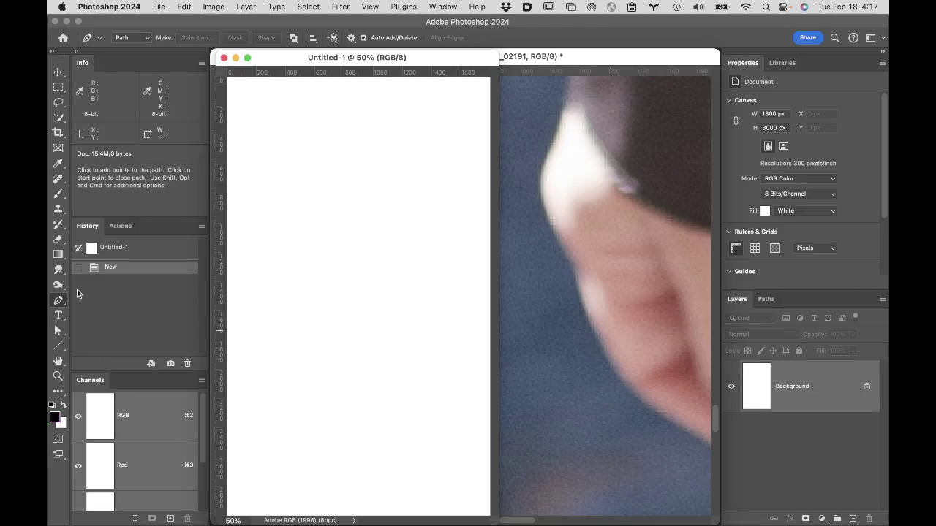
pyautogui.click(58, 149)
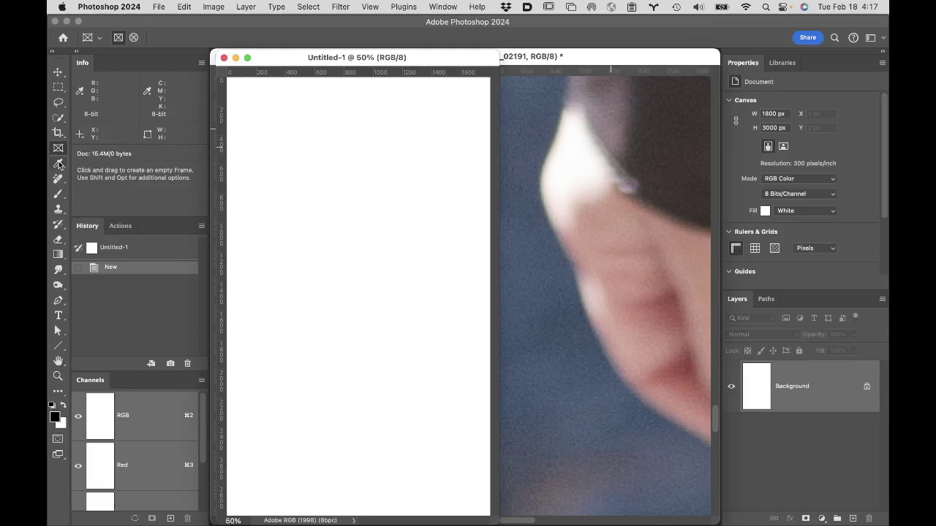
pyautogui.click(59, 194)
pyautogui.click(90, 194)
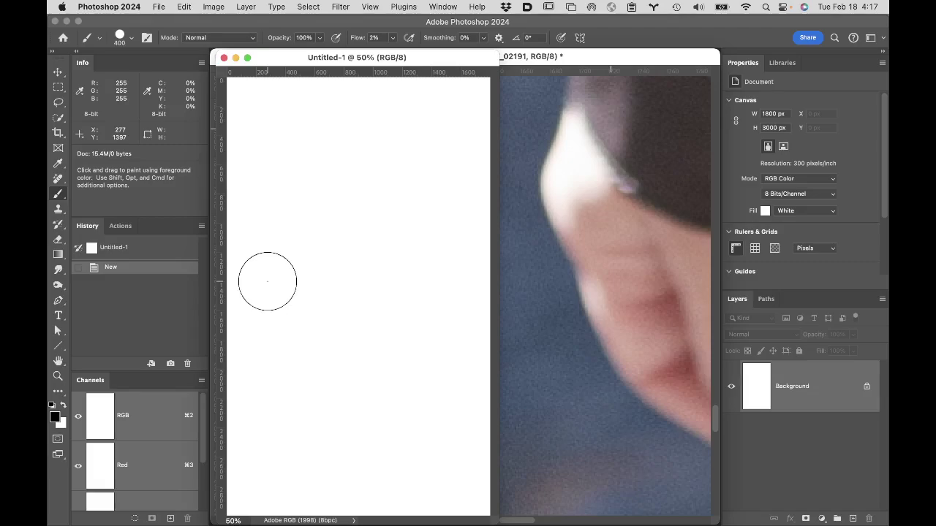
pyautogui.press('[')
pyautogui.press('[')
pyautogui.press('[')
pyautogui.press('[')
pyautogui.press('[')
pyautogui.press('[')
pyautogui.press('[')
pyautogui.press('[')
pyautogui.press('[')
pyautogui.press('[')
pyautogui.press('[')
pyautogui.press('[')
pyautogui.click(130, 39)
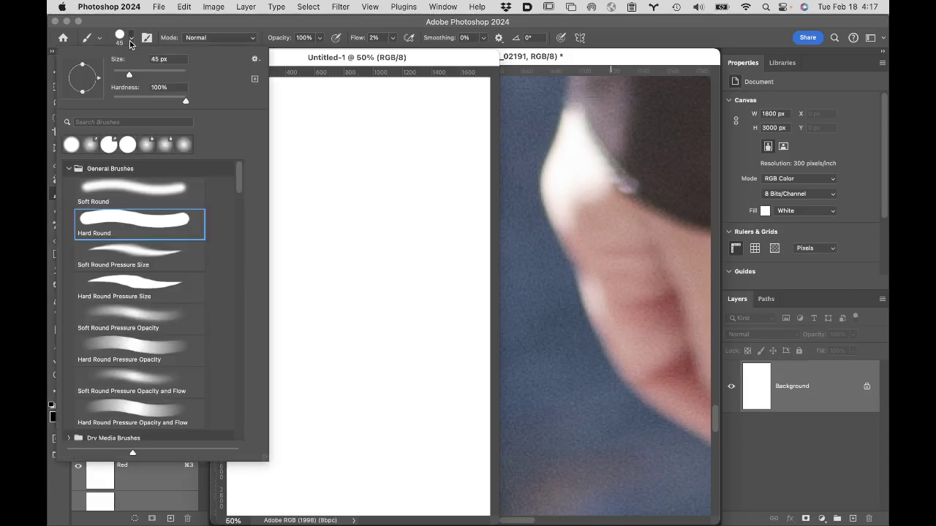
pyautogui.click(131, 40)
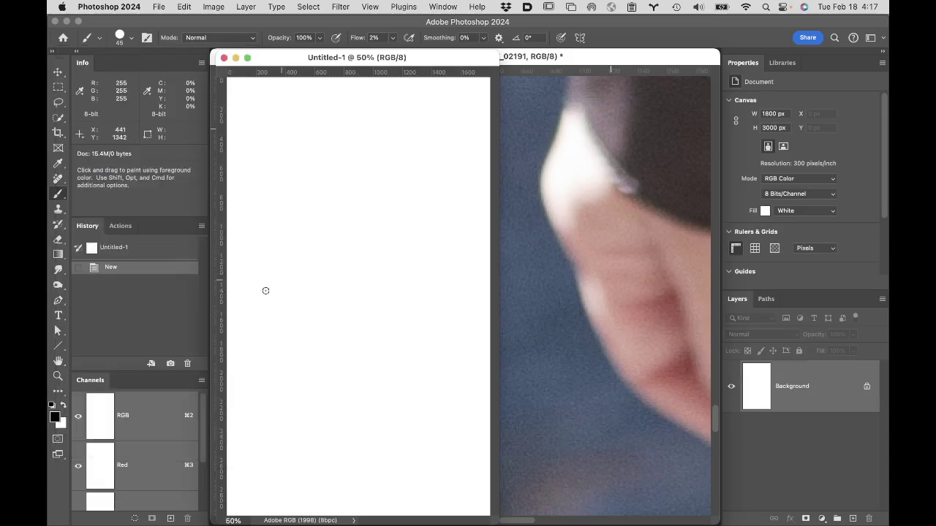
# - Set the brush flow to 100% and paint a black wavy line with two humps across the blank canvas
pyautogui.moveTo(240, 307)
pyautogui.mouseDown()
pyautogui.moveTo(260, 224)
pyautogui.moveTo(297, 193)
pyautogui.mouseUp()
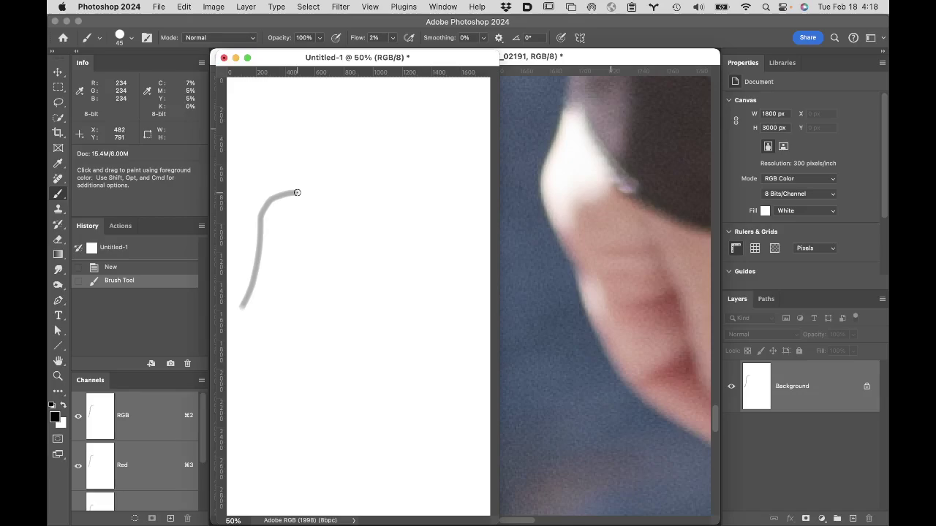
pyautogui.press('super+z')
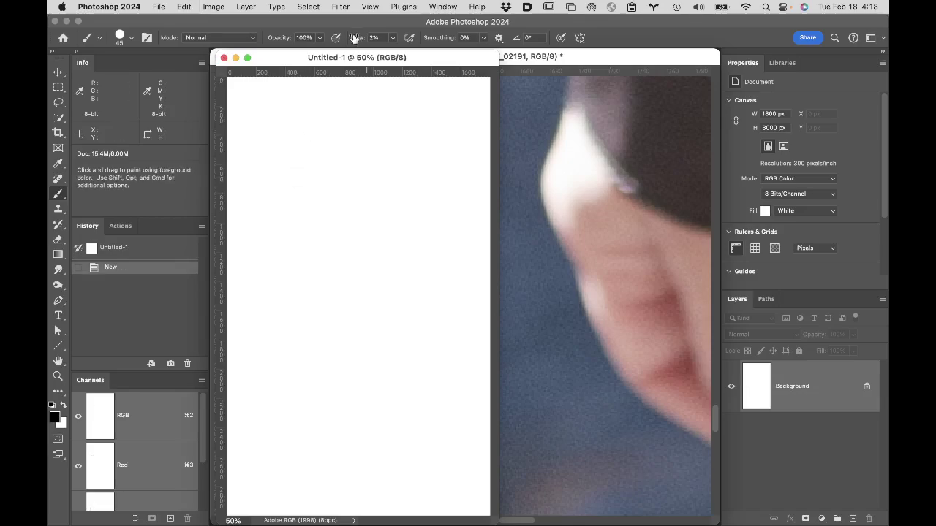
pyautogui.moveTo(356, 37); pyautogui.dragTo(444, 32)
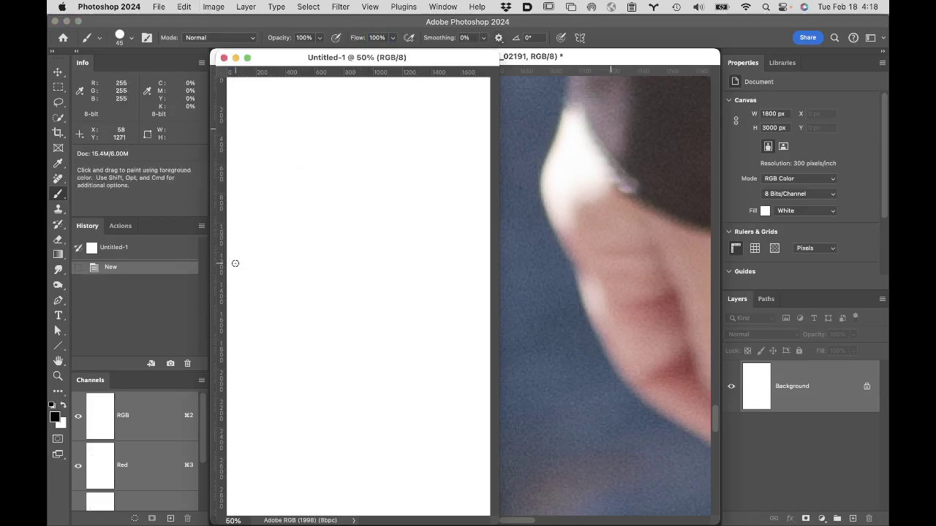
pyautogui.moveTo(236, 265)
pyautogui.mouseDown()
pyautogui.moveTo(247, 187)
pyautogui.moveTo(280, 173)
pyautogui.moveTo(293, 191)
pyautogui.moveTo(302, 317)
pyautogui.moveTo(335, 323)
pyautogui.moveTo(355, 283)
pyautogui.moveTo(372, 165)
pyautogui.moveTo(416, 164)
pyautogui.moveTo(428, 184)
pyautogui.moveTo(436, 283)
pyautogui.moveTo(474, 311)
pyautogui.mouseUp()
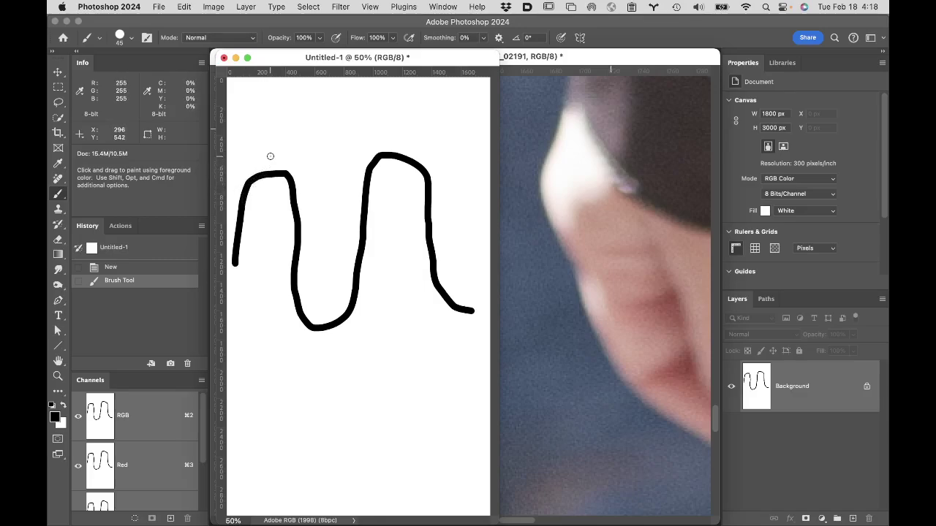
# - Mark the wavy line's segments with an arc over the first hump, short ticks across the descent, and a bracket around the valley
pyautogui.moveTo(269, 156); pyautogui.dragTo(270, 202)
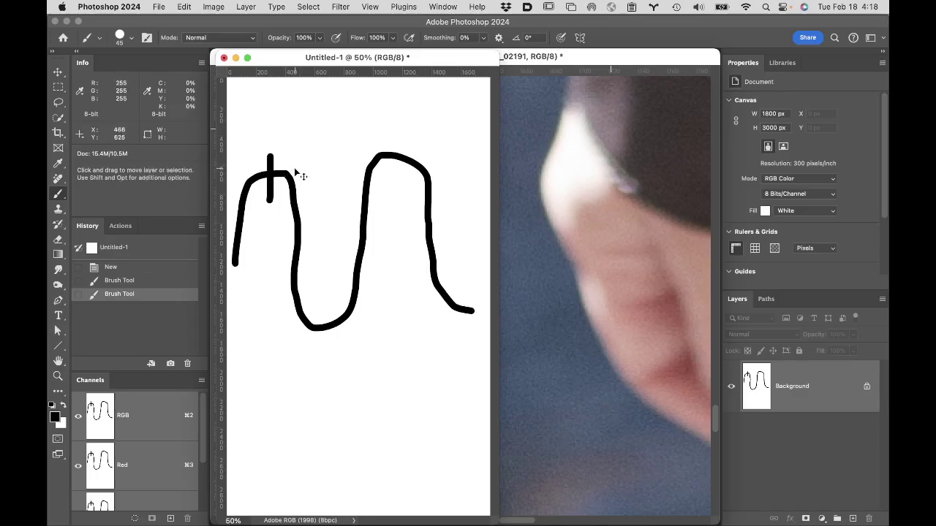
pyautogui.press('super+z')
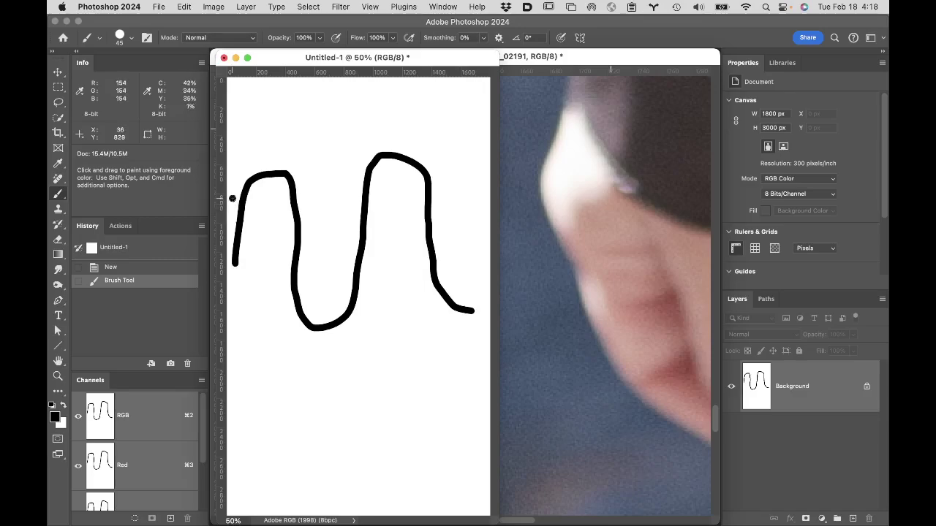
pyautogui.moveTo(231, 196)
pyautogui.mouseDown()
pyautogui.moveTo(239, 183)
pyautogui.moveTo(280, 158)
pyautogui.moveTo(301, 176)
pyautogui.moveTo(301, 206)
pyautogui.moveTo(315, 203)
pyautogui.moveTo(282, 210)
pyautogui.mouseUp()
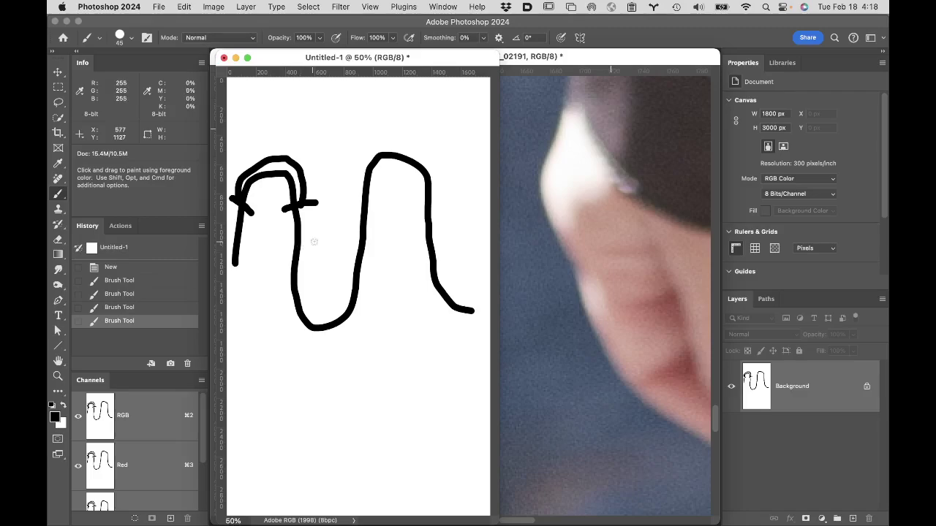
pyautogui.moveTo(318, 241); pyautogui.dragTo(274, 236)
pyautogui.moveTo(309, 270); pyautogui.dragTo(279, 267)
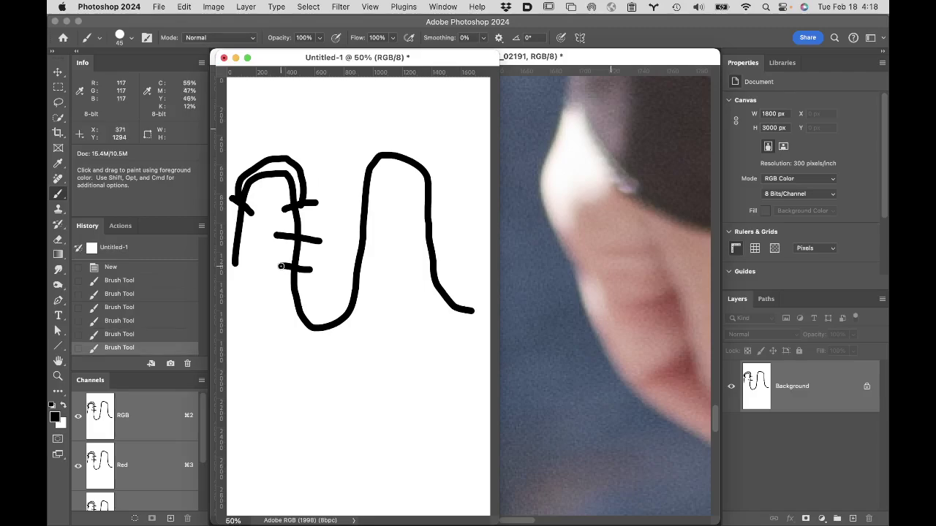
pyautogui.moveTo(285, 279)
pyautogui.mouseDown()
pyautogui.moveTo(285, 322)
pyautogui.moveTo(315, 345)
pyautogui.moveTo(356, 331)
pyautogui.moveTo(363, 280)
pyautogui.moveTo(342, 281)
pyautogui.mouseUp()
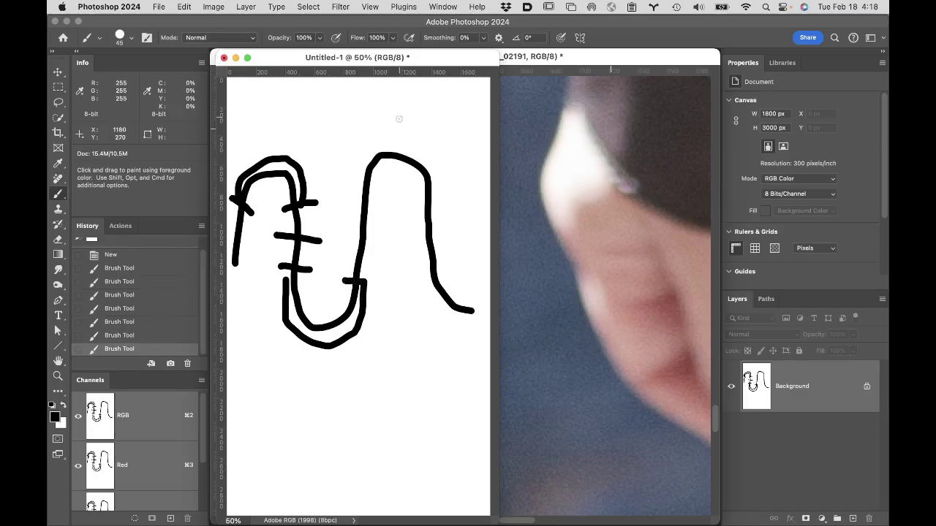
# - Paint a vertical tick through the crest of the second hump and a horizontal tick across its descending side
pyautogui.moveTo(399, 118)
pyautogui.mouseDown()
pyautogui.moveTo(397, 204)
pyautogui.moveTo(391, 137)
pyautogui.moveTo(398, 148)
pyautogui.moveTo(387, 137)
pyautogui.moveTo(388, 181)
pyautogui.mouseUp()
pyautogui.press('super+z')
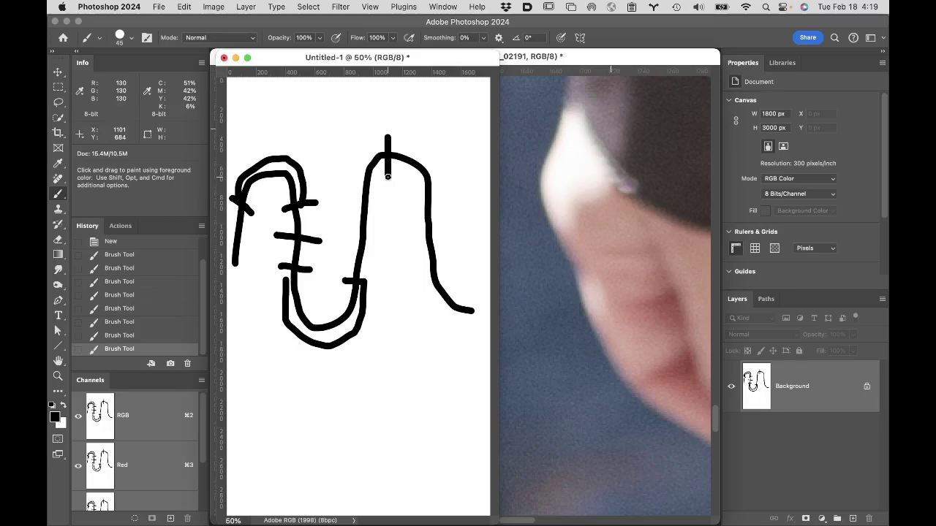
pyautogui.moveTo(418, 223); pyautogui.dragTo(397, 224)
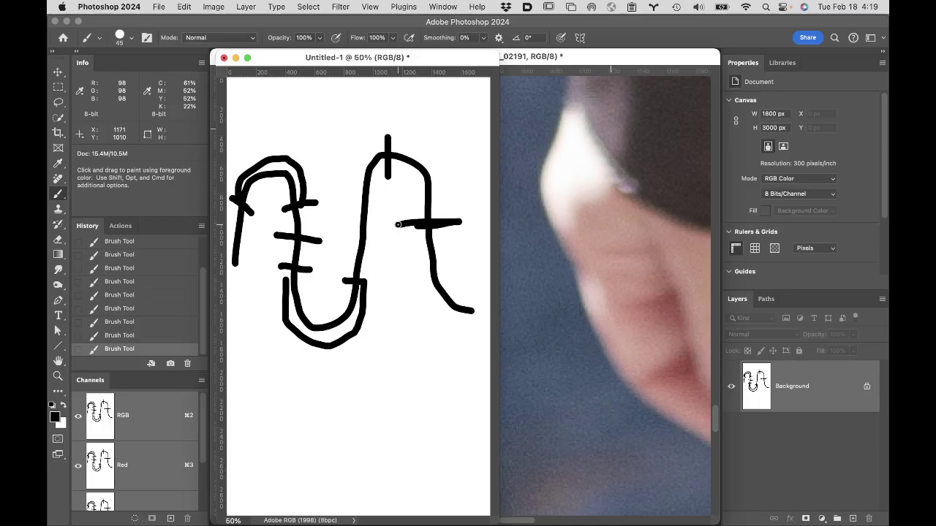
# - Close the Untitled-1 sketch document without saving and return to the Pen tool on the M_7027_02191 image
pyautogui.click(224, 58)
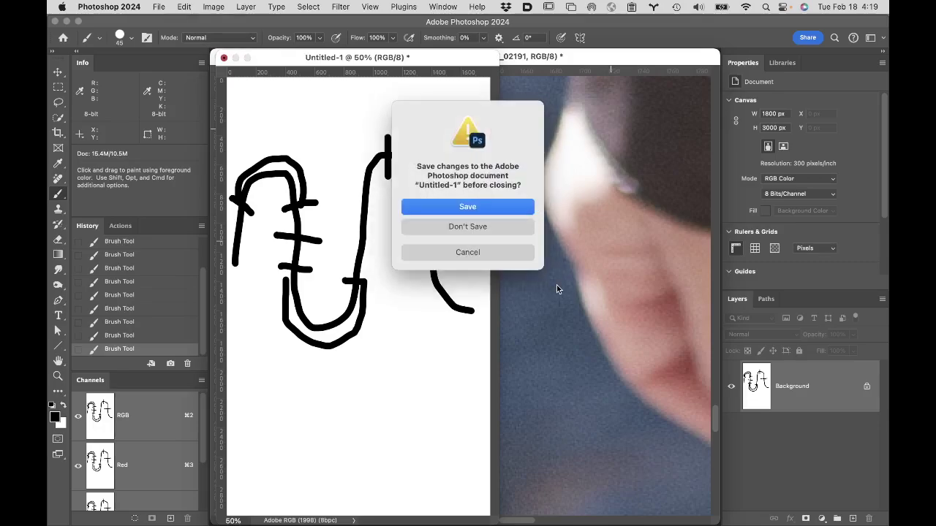
pyautogui.click(510, 228)
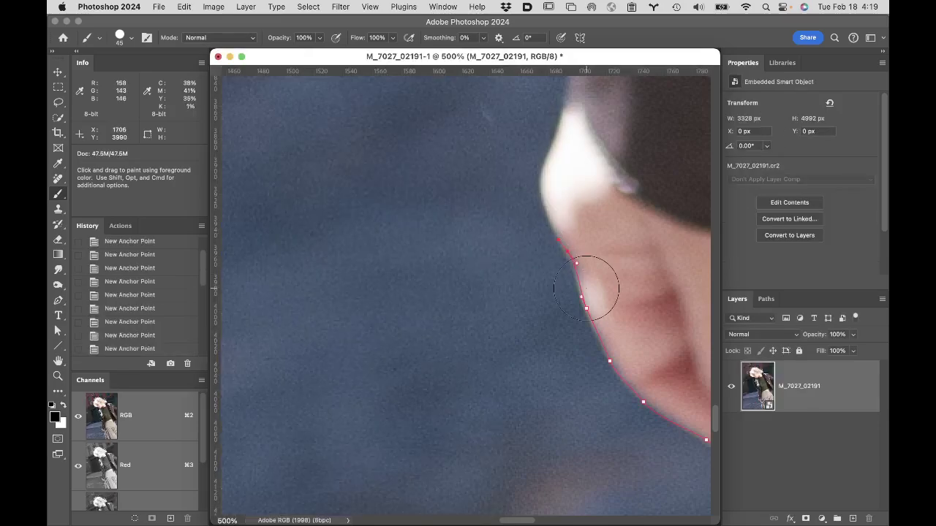
pyautogui.press('p')
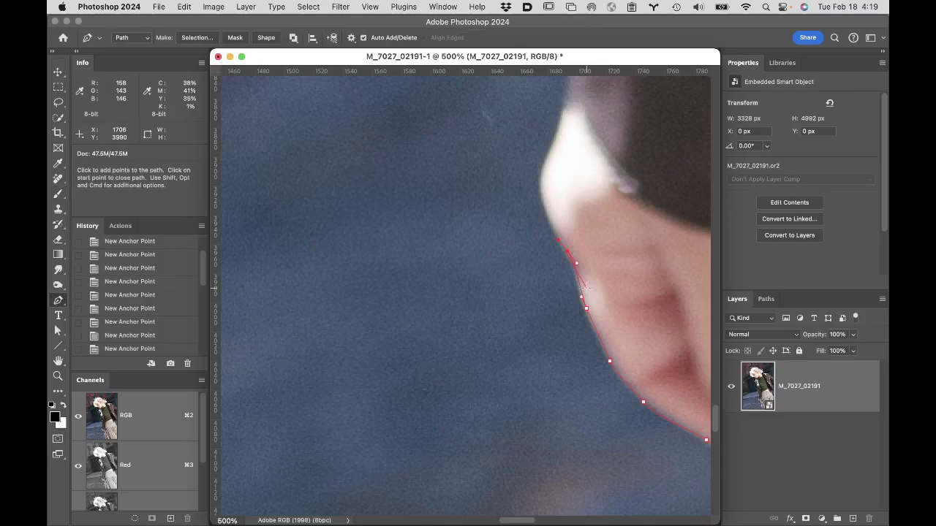
# - Examine the traced path along the skirt and hand in relation to the model's whole figure
pyautogui.keyDown('alt'); pyautogui.keyDown('super'); pyautogui.click(540, 211); pyautogui.keyUp('super'); pyautogui.keyUp('alt')
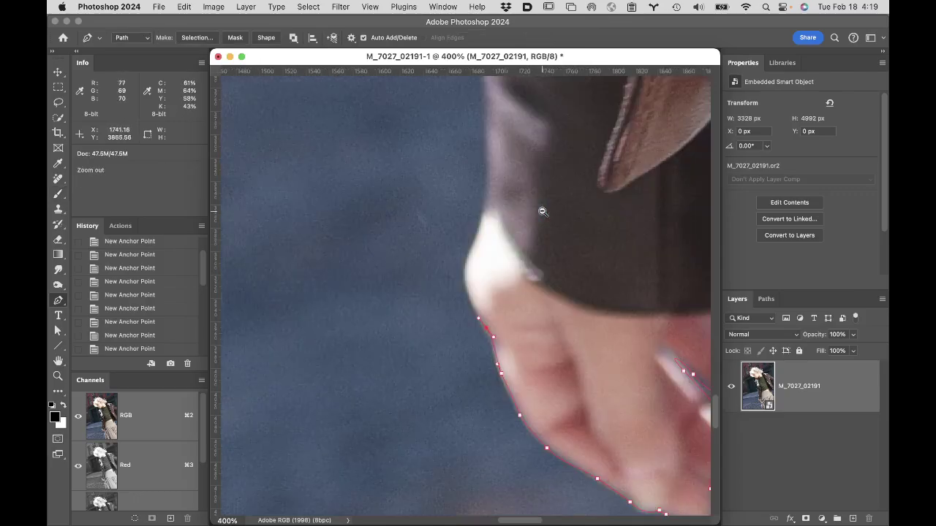
pyautogui.keyDown('alt'); pyautogui.keyDown('super'); pyautogui.click(520, 230); pyautogui.keyUp('super'); pyautogui.keyUp('alt')
pyautogui.keyDown('alt'); pyautogui.keyDown('super'); pyautogui.click(483, 272); pyautogui.keyUp('super'); pyautogui.keyUp('alt')
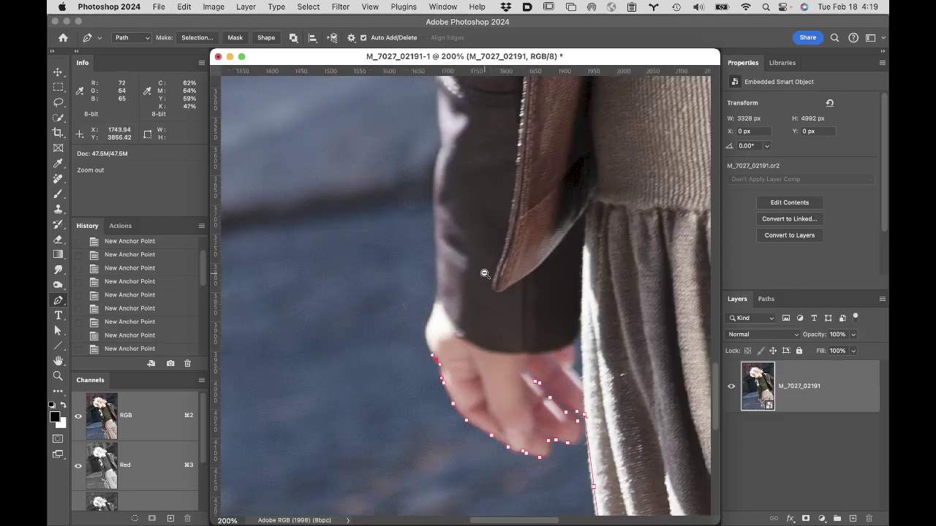
pyautogui.keyDown('alt'); pyautogui.keyDown('super'); pyautogui.click(485, 271); pyautogui.keyUp('super'); pyautogui.keyUp('alt')
pyautogui.keyDown('alt'); pyautogui.keyDown('super'); pyautogui.click(484, 273); pyautogui.keyUp('super'); pyautogui.keyUp('alt')
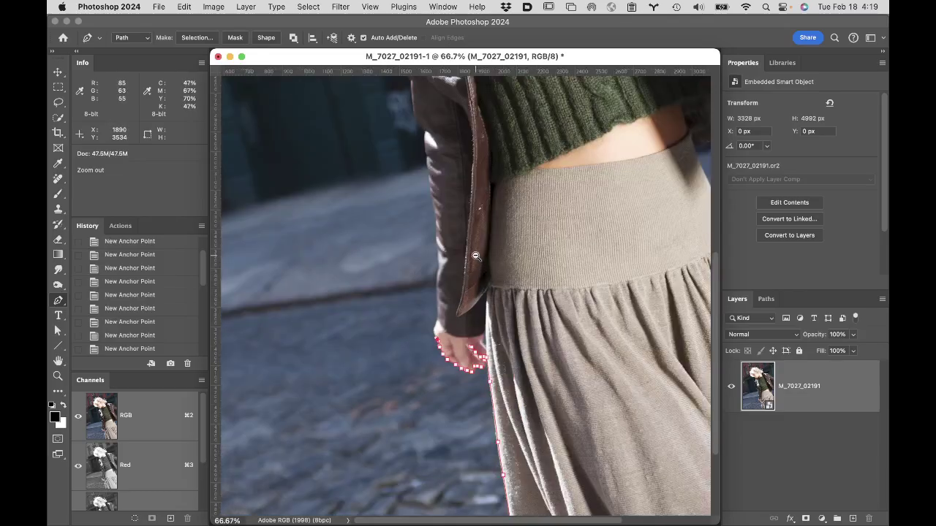
pyautogui.keyDown('alt'); pyautogui.keyDown('super'); pyautogui.click(476, 255); pyautogui.keyUp('super'); pyautogui.keyUp('alt')
pyautogui.keyDown('alt'); pyautogui.keyDown('super'); pyautogui.click(472, 250); pyautogui.keyUp('super'); pyautogui.keyUp('alt')
pyautogui.keyDown('alt'); pyautogui.keyDown('super'); pyautogui.click(453, 238); pyautogui.keyUp('super'); pyautogui.keyUp('alt')
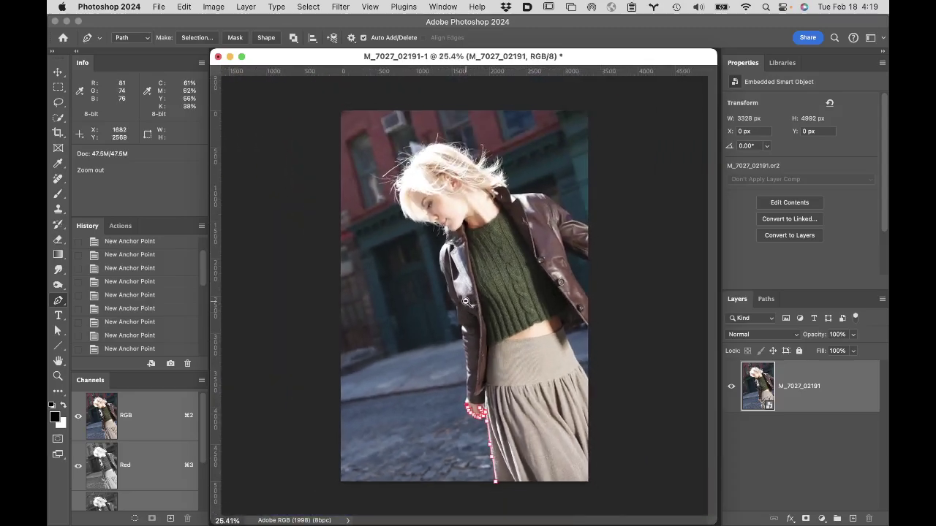
# - Examine the edge where the loose hair strands and chin meet the leather jacket's collar
pyautogui.keyDown('super'); pyautogui.click(449, 235); pyautogui.keyUp('super')
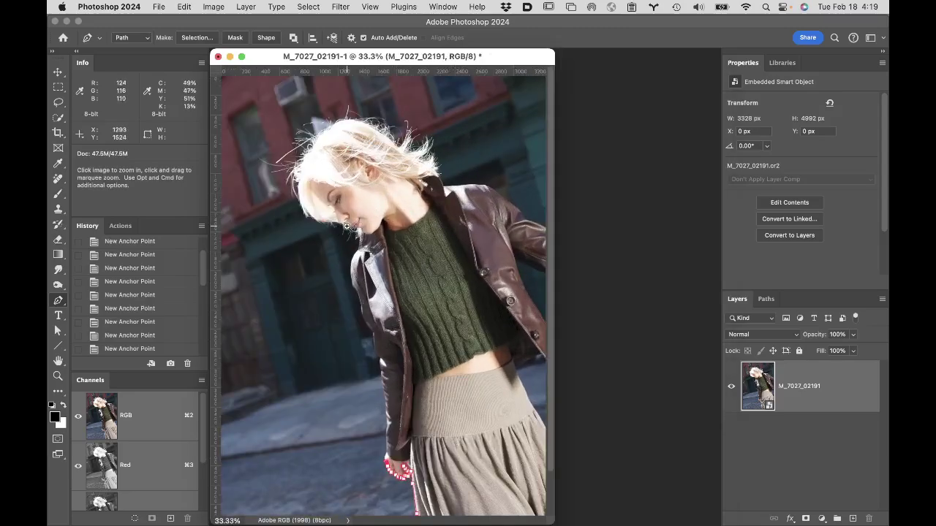
pyautogui.keyDown('super'); pyautogui.click(383, 250); pyautogui.keyUp('super')
pyautogui.keyDown('super'); pyautogui.click(430, 306); pyautogui.keyUp('super')
pyautogui.keyDown('super'); pyautogui.click(468, 292); pyautogui.keyUp('super')
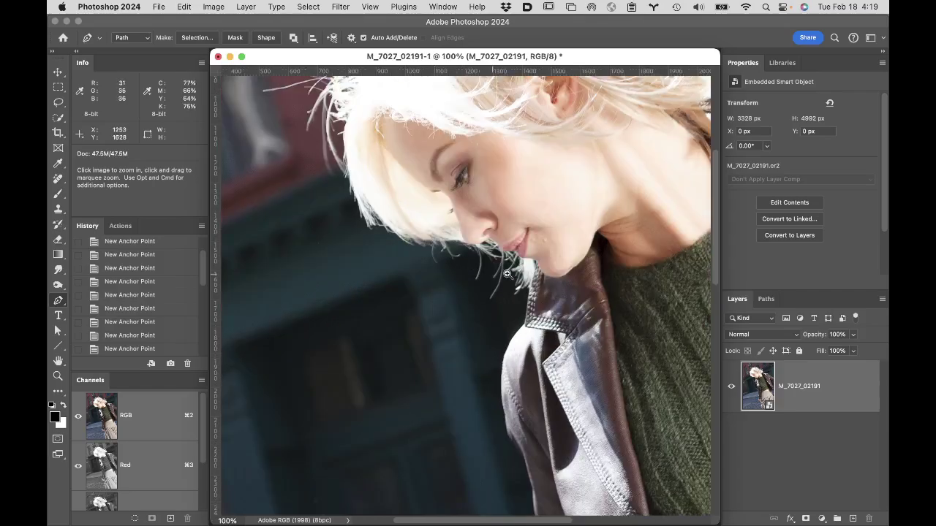
pyautogui.keyDown('super'); pyautogui.click(530, 270); pyautogui.keyUp('super')
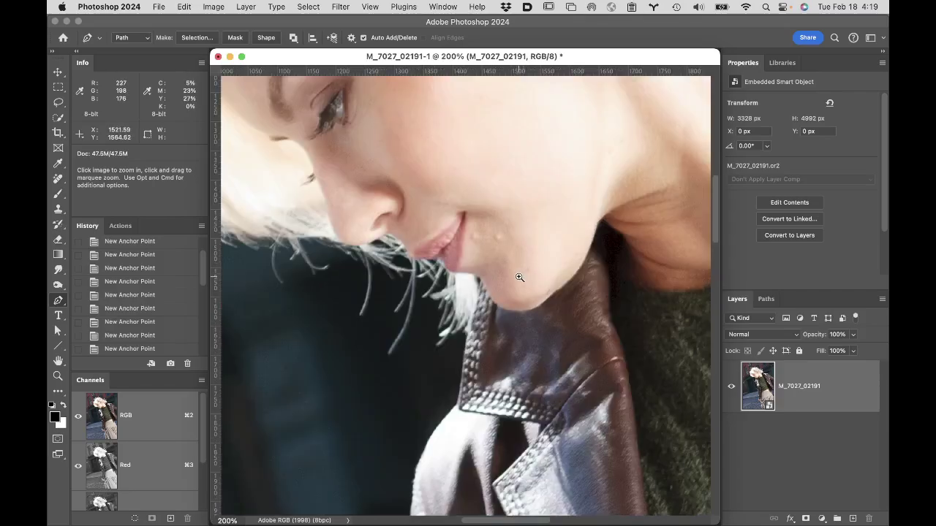
pyautogui.keyDown('alt'); pyautogui.click(468, 350); pyautogui.keyUp('alt')
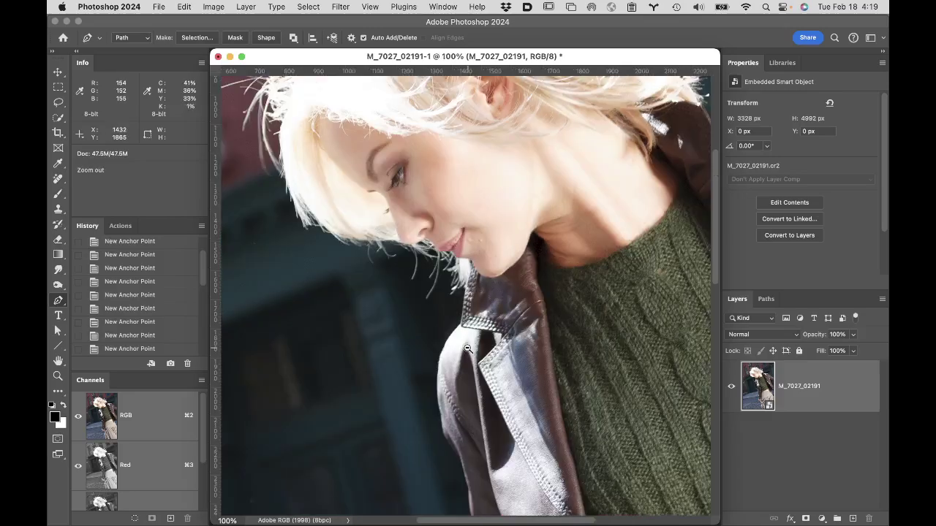
pyautogui.keyDown('alt'); pyautogui.click(493, 352); pyautogui.keyUp('alt')
pyautogui.keyDown('alt'); pyautogui.click(494, 352); pyautogui.keyUp('alt')
pyautogui.keyDown('alt'); pyautogui.click(494, 352); pyautogui.keyUp('alt')
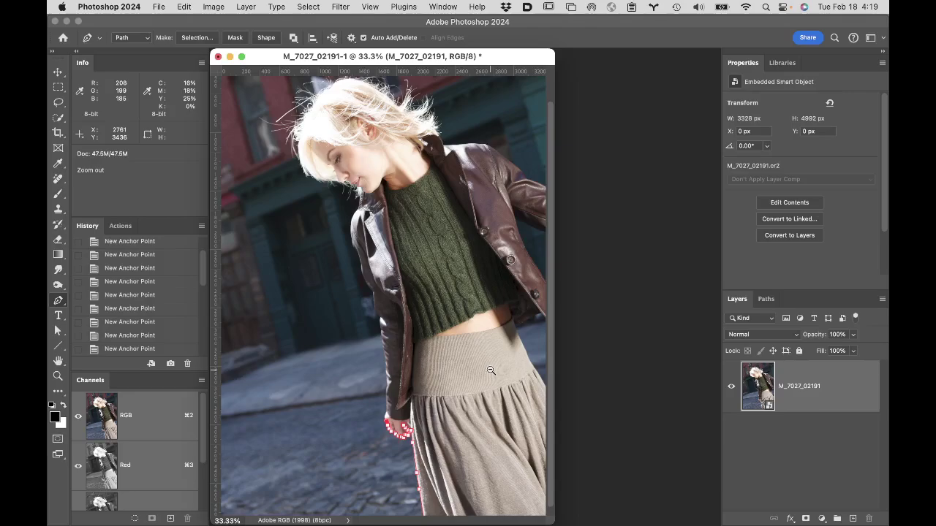
# - Resume the path at the hand and trace around the outer wrist onto the edge of the jacket cuff
pyautogui.click(384, 394)
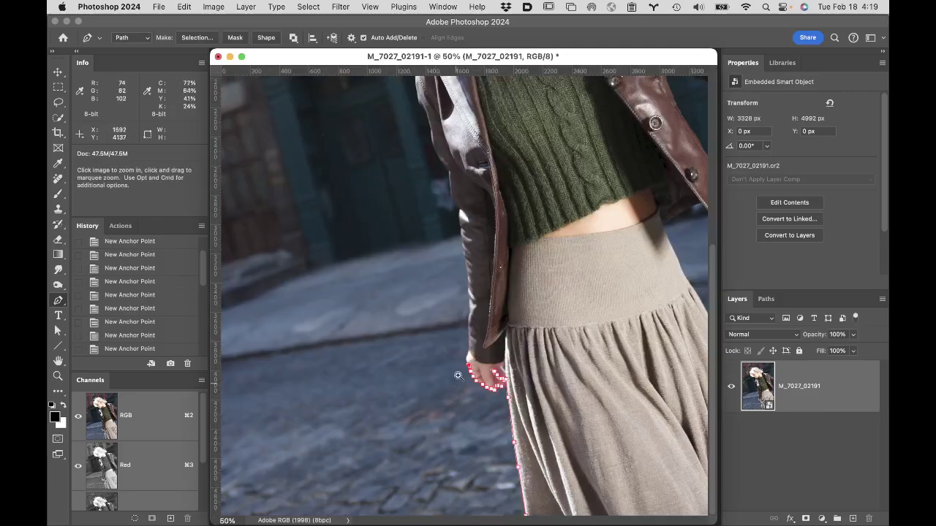
pyautogui.click(468, 352)
pyautogui.click(484, 347)
pyautogui.click(457, 250)
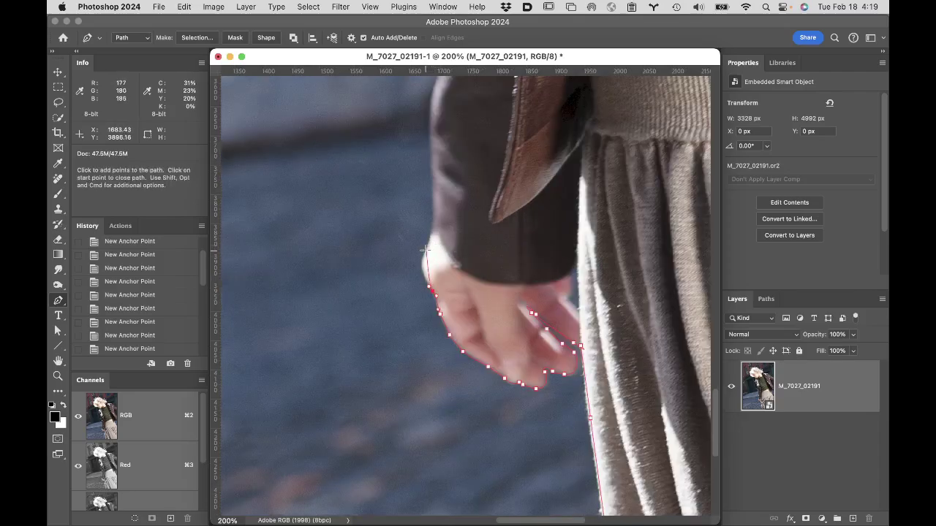
pyautogui.moveTo(424, 252); pyautogui.dragTo(432, 233)
pyautogui.click(433, 212)
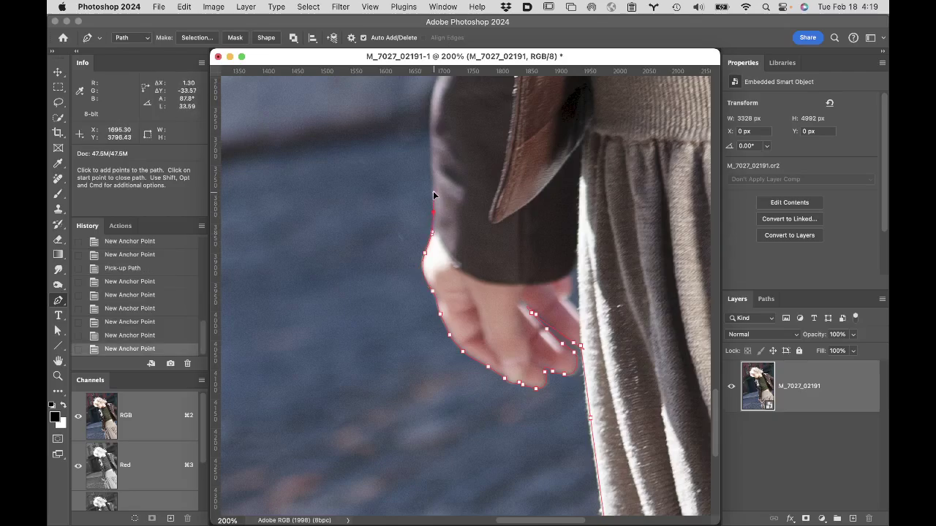
# - Extend the path up the outer edge of the lower sleeve, following the indentation at the first fold above the cuff
pyautogui.press('space')
pyautogui.moveTo(433, 195); pyautogui.dragTo(424, 317)
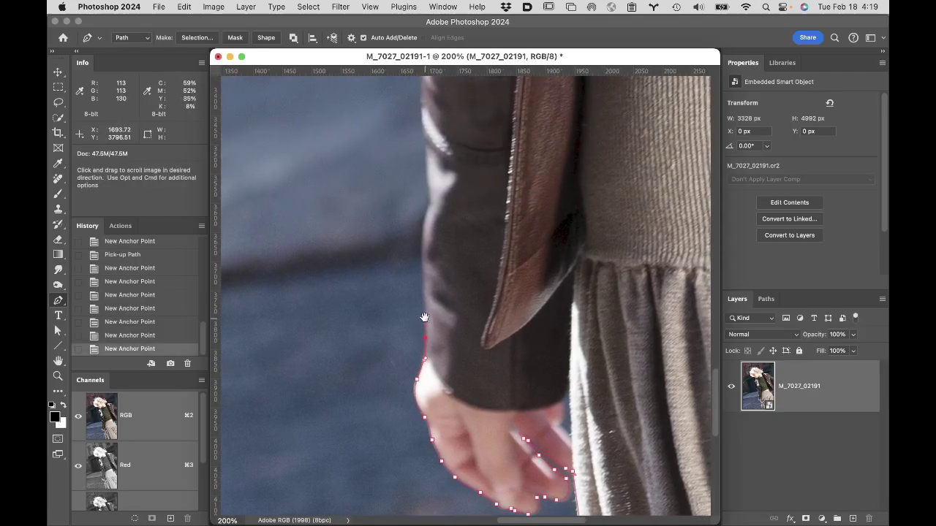
pyautogui.click(422, 223)
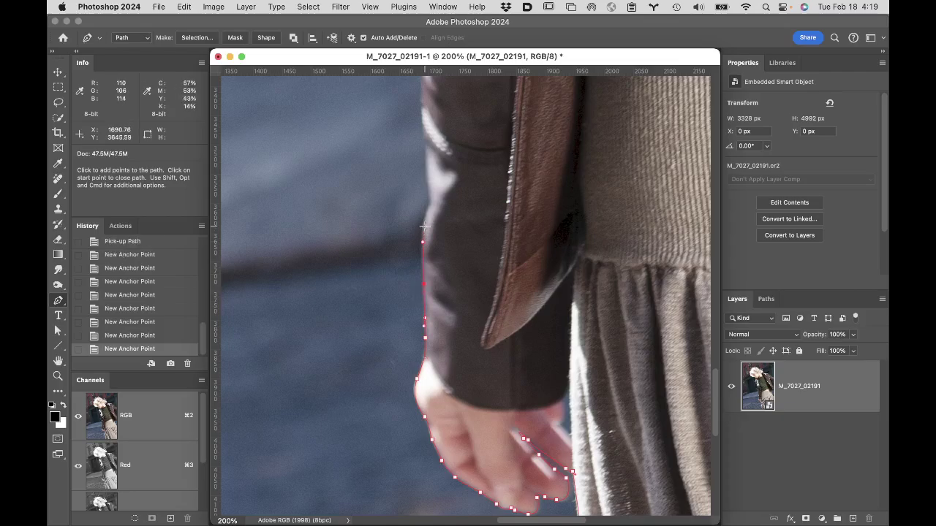
pyautogui.click(432, 207)
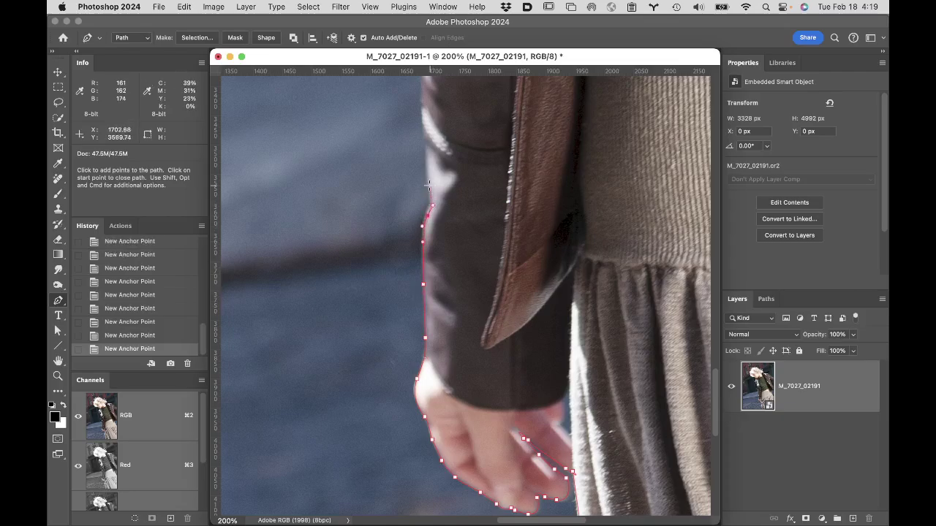
pyautogui.click(428, 171)
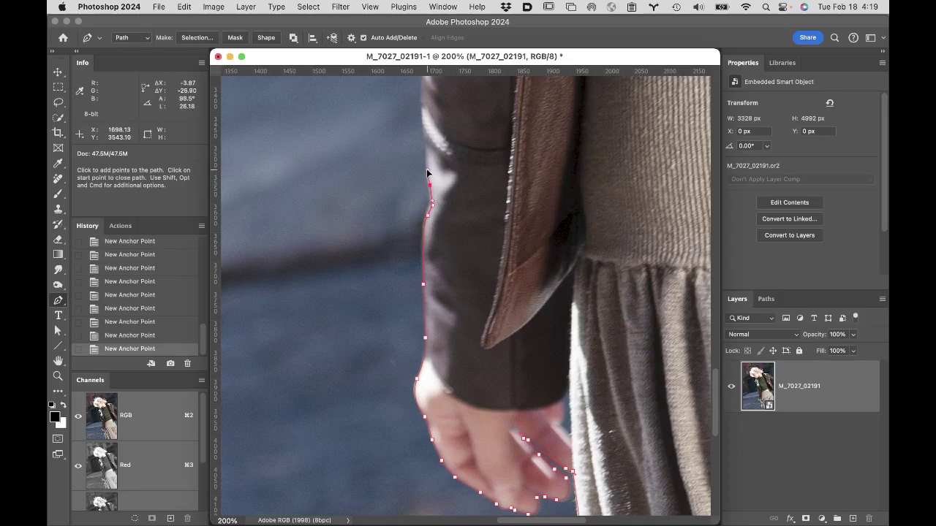
# - Continue the path up the sleeve's outer edge past the bright crease, with curved anchor points following the fabric folds
pyautogui.press('space')
pyautogui.moveTo(436, 152); pyautogui.dragTo(445, 307)
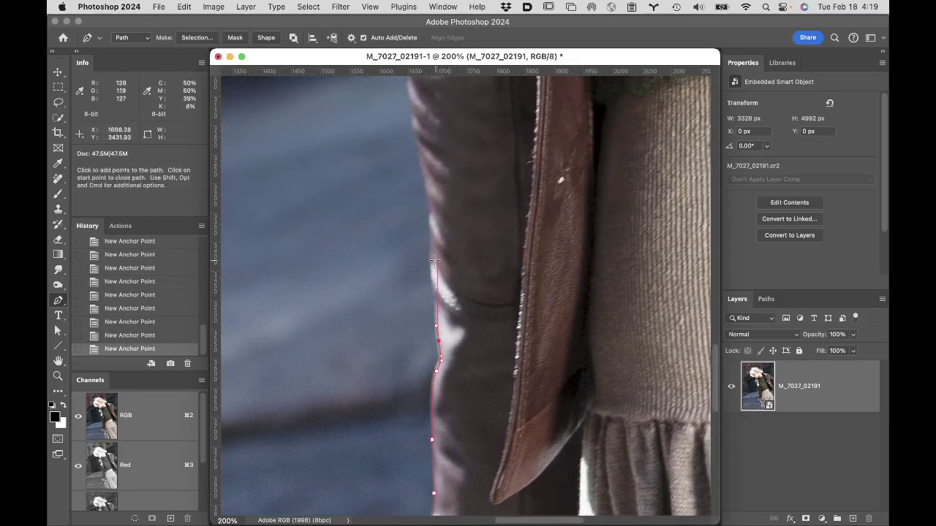
pyautogui.click(430, 292)
pyautogui.click(429, 252)
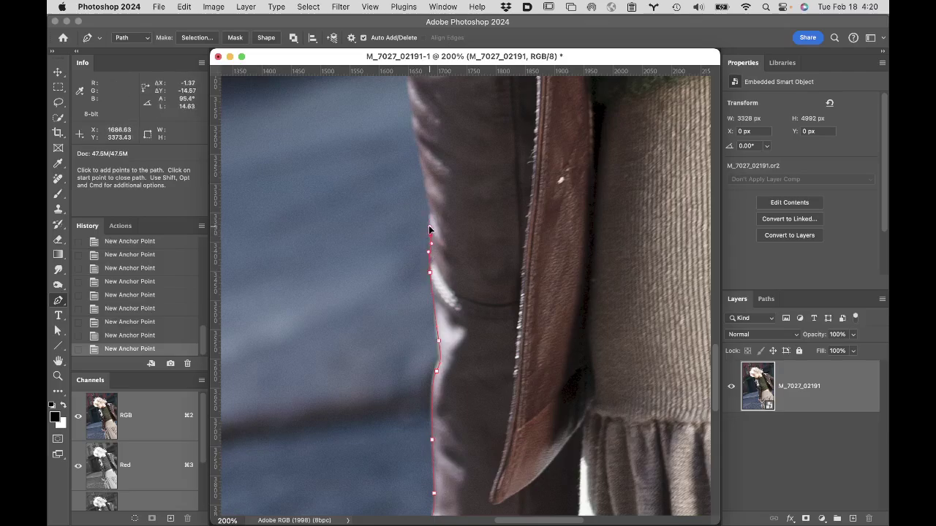
pyautogui.click(429, 226)
pyautogui.moveTo(430, 212); pyautogui.dragTo(428, 207)
pyautogui.click(427, 195)
# - Trace the sleeve's outer edge along the forearm wrinkles, placing closely spaced anchor points up toward the elbow
pyautogui.moveTo(442, 165); pyautogui.dragTo(444, 226)
pyautogui.click(419, 213)
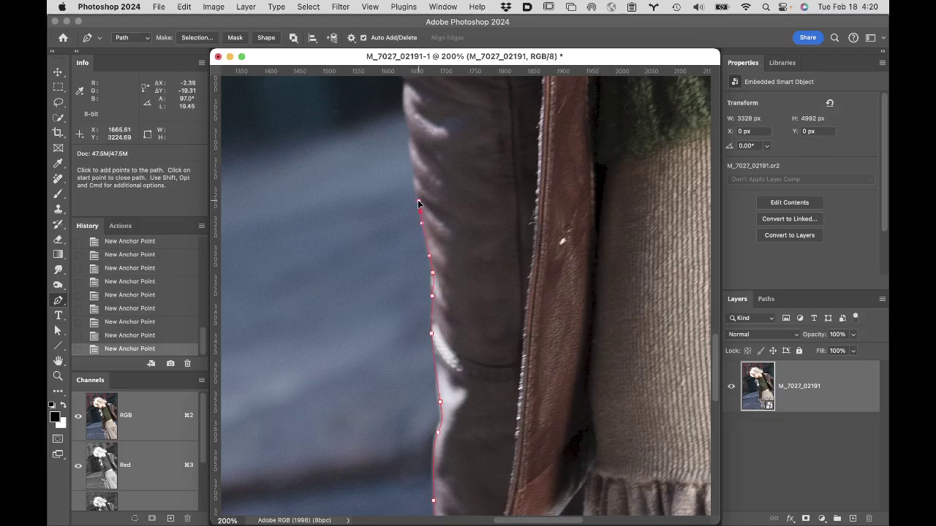
pyautogui.moveTo(416, 196); pyautogui.dragTo(416, 195)
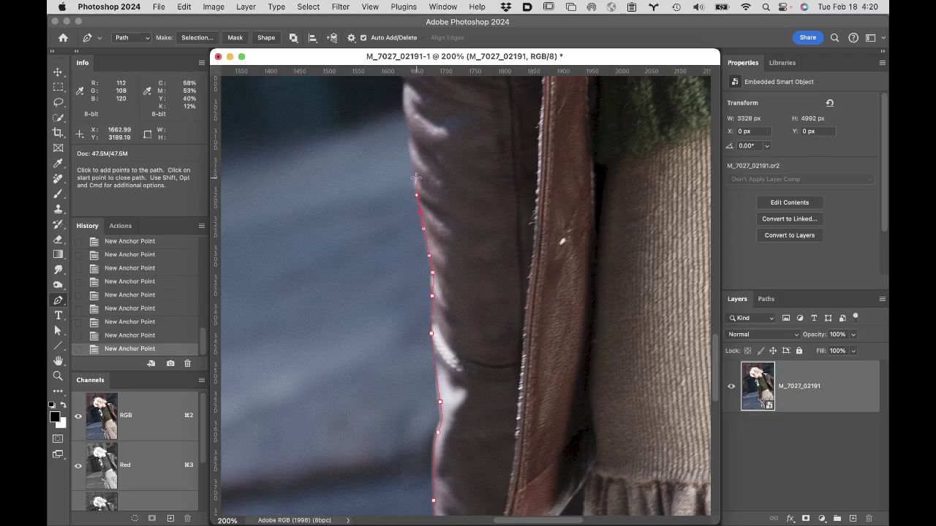
pyautogui.click(415, 176)
pyautogui.moveTo(413, 170); pyautogui.dragTo(403, 98)
pyautogui.click(410, 138)
# - Carry the path around the small notch in the sleeve's edge just below the white highlight near the elbow
pyautogui.scroll(10, 403, 220)
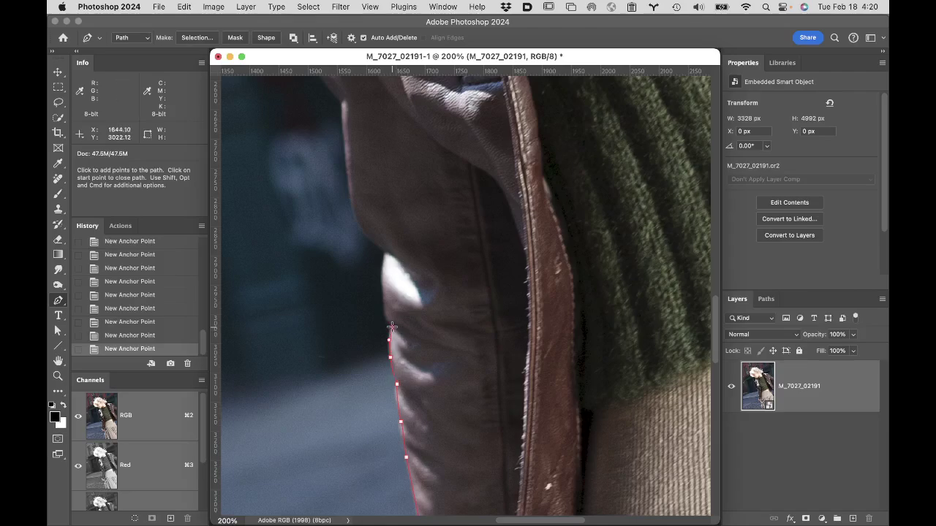
pyautogui.click(392, 326)
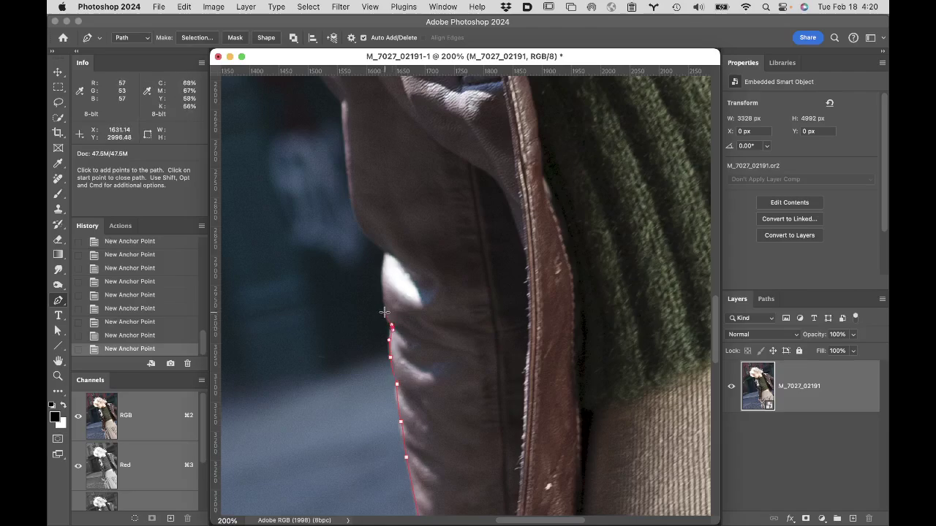
pyautogui.moveTo(385, 312); pyautogui.dragTo(384, 306)
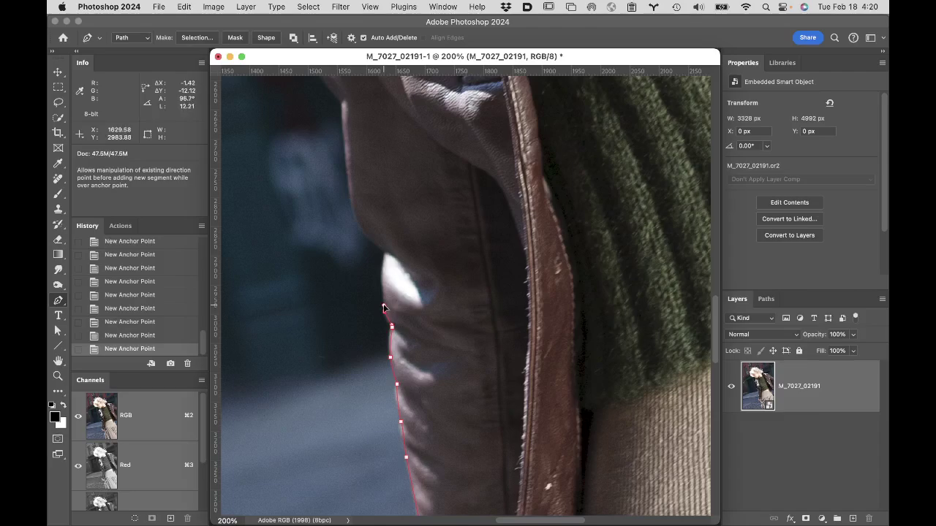
# - Extend the pen path up the jacket sleeve's outer edge past the bright highlight, with a corner point at the fold above it
pyautogui.moveTo(385, 258); pyautogui.dragTo(388, 246)
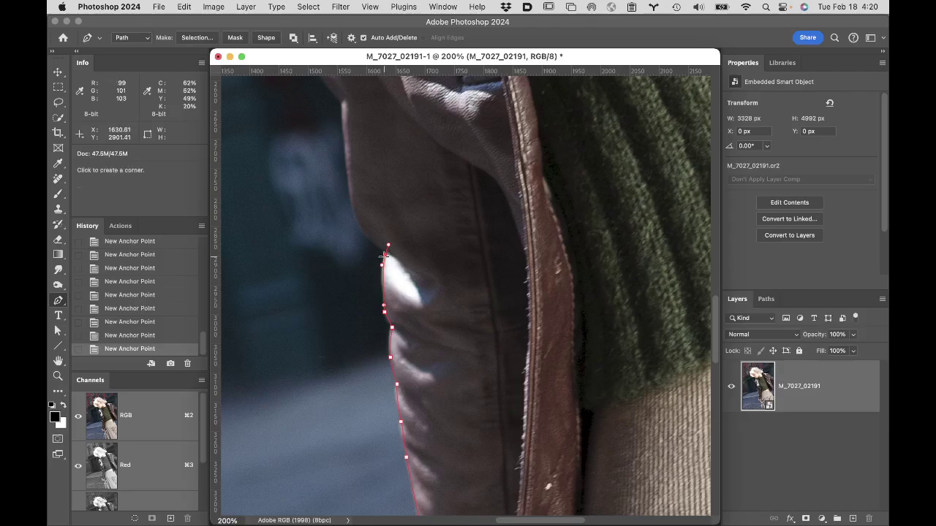
pyautogui.click(386, 256)
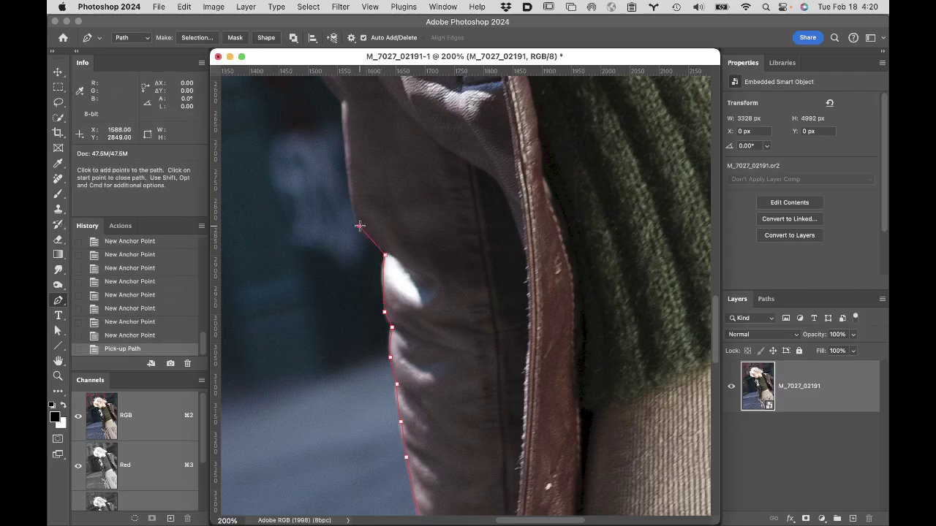
pyautogui.moveTo(359, 226); pyautogui.dragTo(354, 213)
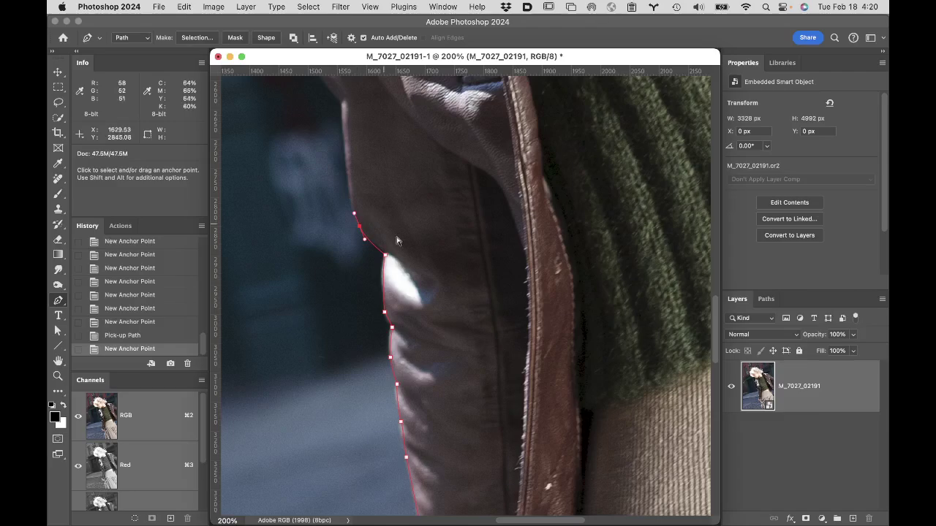
pyautogui.keyDown('super'); pyautogui.click(386, 256); pyautogui.keyUp('super')
pyautogui.moveTo(386, 257); pyautogui.dragTo(385, 256)
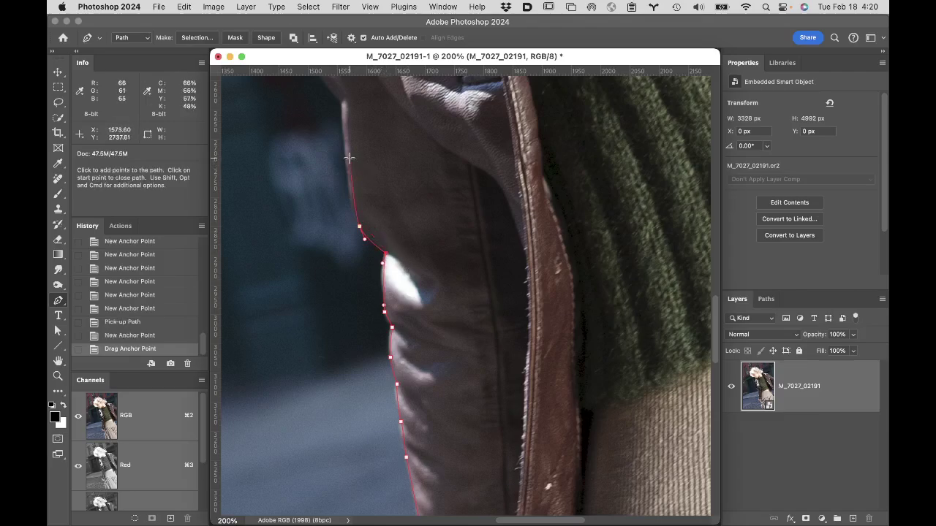
pyautogui.moveTo(349, 160); pyautogui.dragTo(347, 150)
# - Continue the path up the sleeve's outer edge around the next fold, converting the last point there before curving along the upper sleeve
pyautogui.scroll(10, 365, 317)
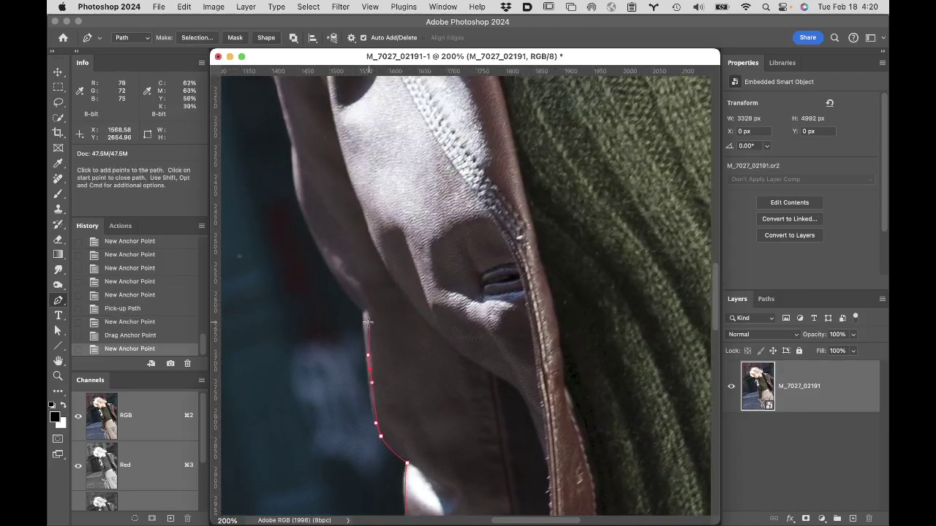
pyautogui.moveTo(363, 321); pyautogui.dragTo(338, 291)
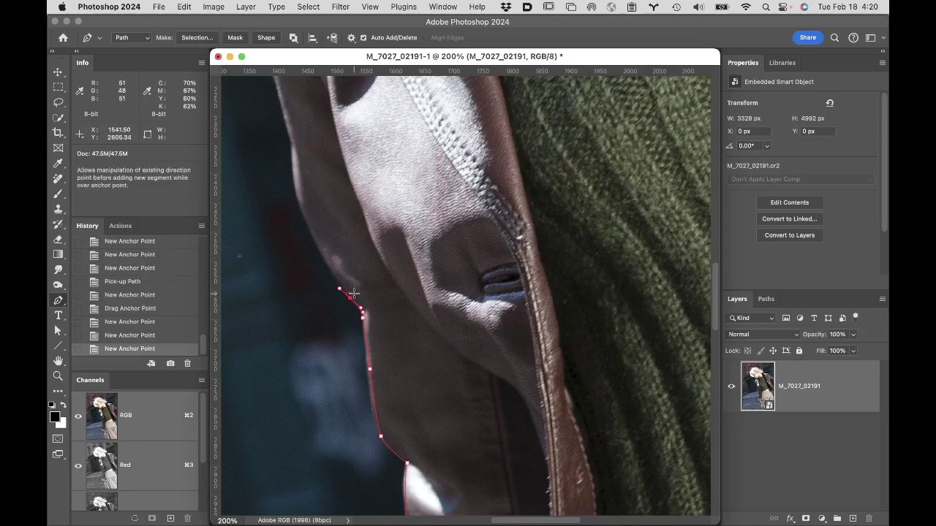
pyautogui.keyDown('alt'); pyautogui.click(362, 312); pyautogui.keyUp('alt')
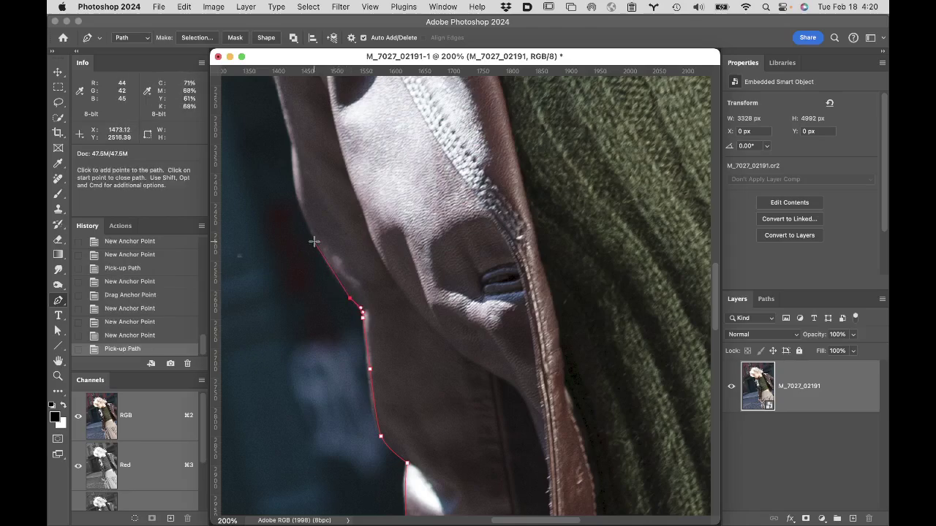
pyautogui.moveTo(313, 239); pyautogui.dragTo(306, 222)
pyautogui.moveTo(292, 168); pyautogui.dragTo(293, 151)
pyautogui.moveTo(285, 111); pyautogui.dragTo(446, 428)
pyautogui.press('space')
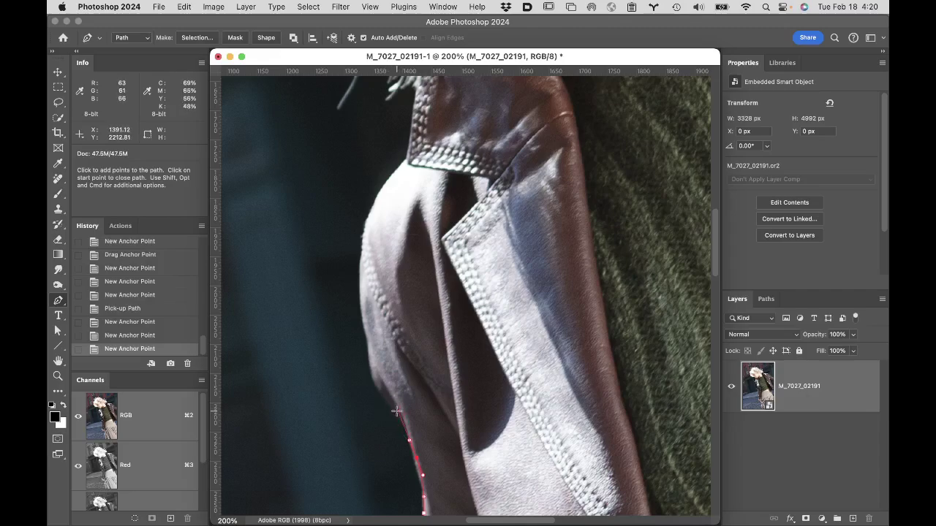
# - Trace the rounded, brightly lit front shoulder of the jacket with curved anchor points
pyautogui.moveTo(397, 412); pyautogui.dragTo(370, 351)
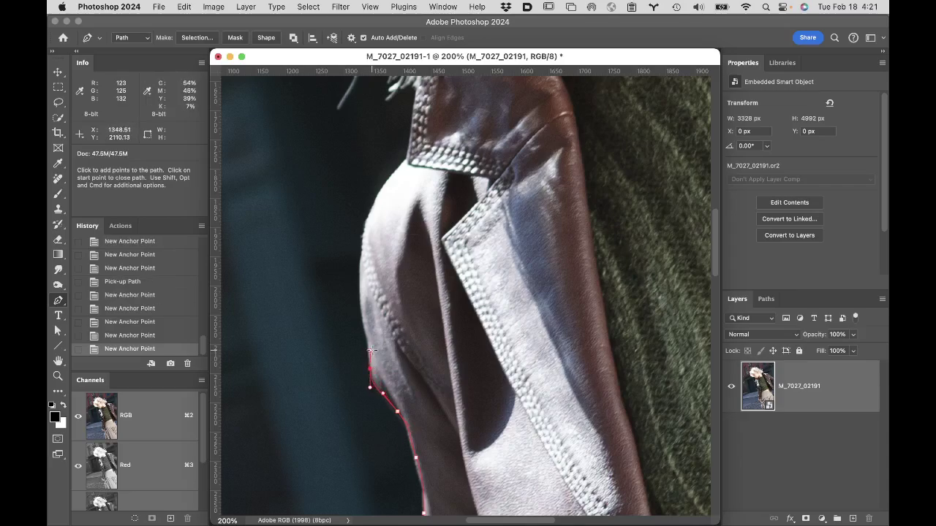
pyautogui.click(359, 299)
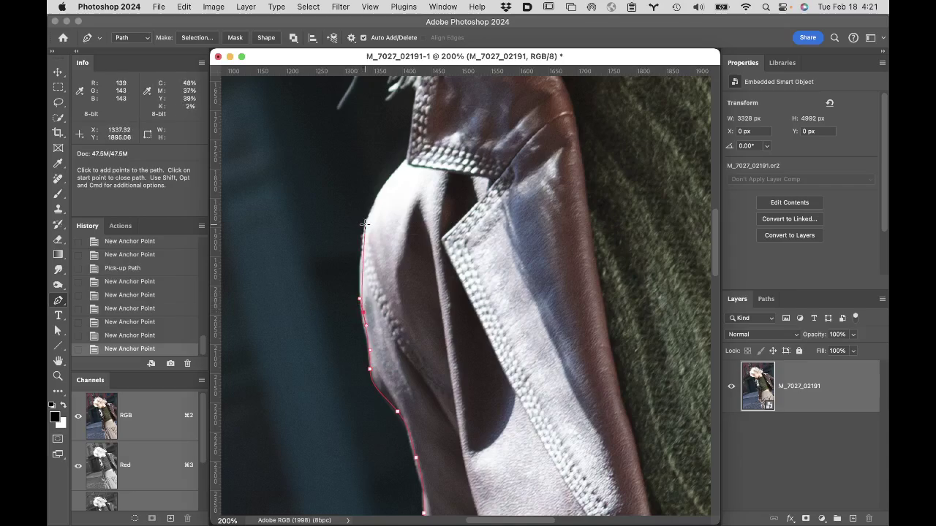
pyautogui.moveTo(358, 241); pyautogui.dragTo(373, 210)
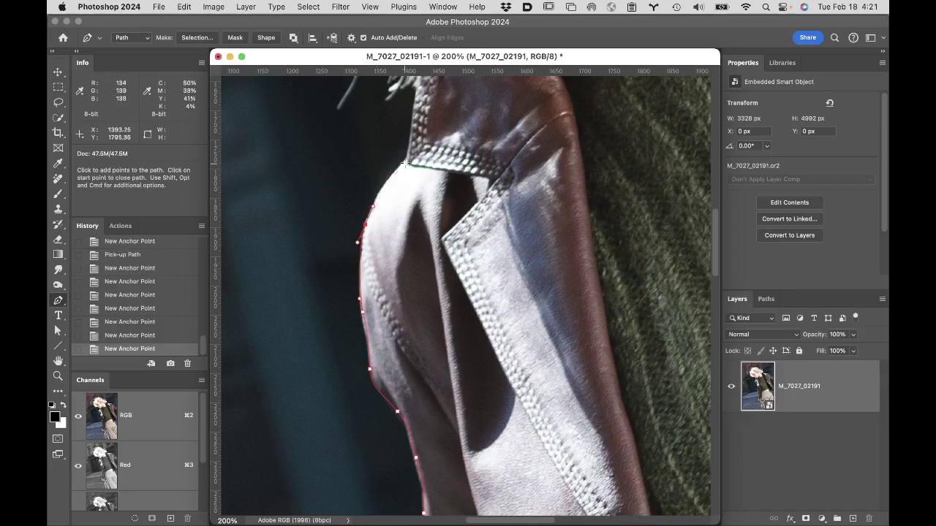
# - Add a corner point where the shoulder meets the stitched collar, and extend the path up the collar edge to the hair
pyautogui.click(405, 161)
pyautogui.moveTo(404, 161); pyautogui.dragTo(468, 265)
pyautogui.press('space')
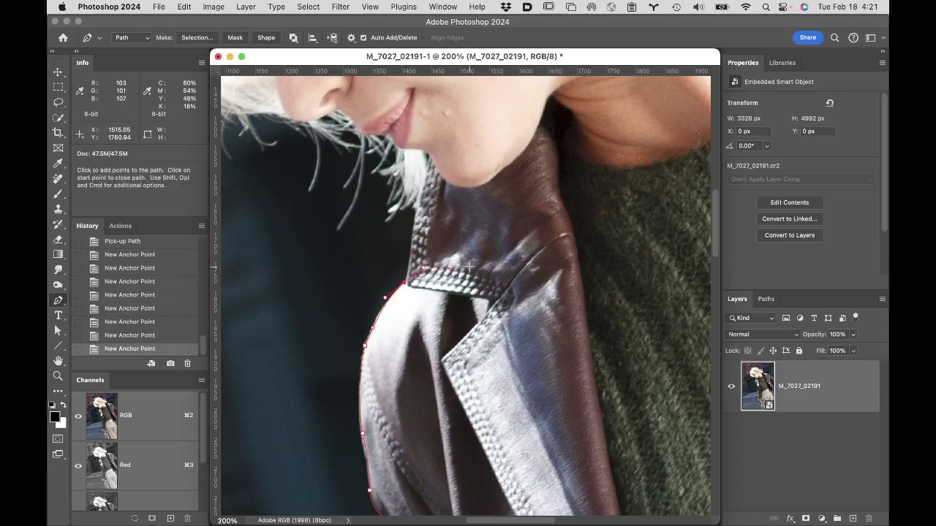
pyautogui.click(406, 282)
pyautogui.click(413, 217)
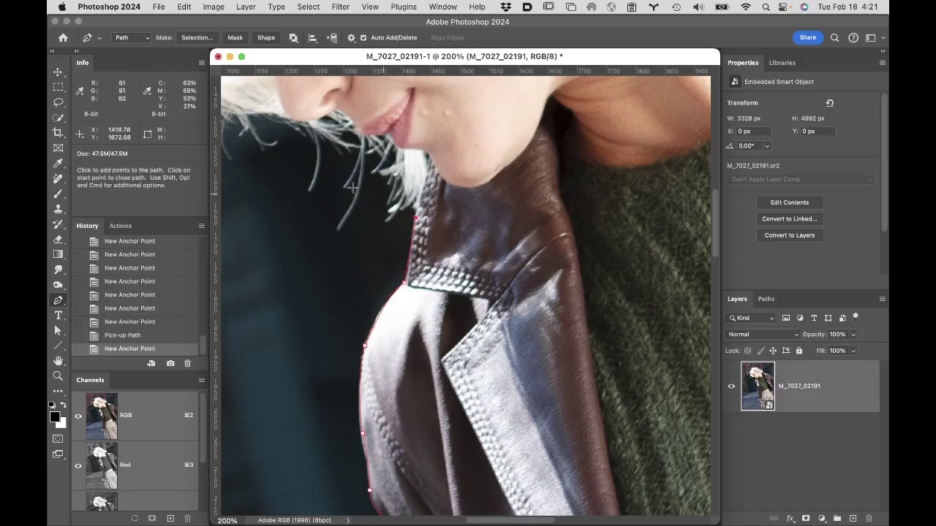
# - Run a straight path segment across the face and neck to a new anchor point where the back of the collar meets the hair
pyautogui.click(59, 362)
pyautogui.doubleClick(60, 363)
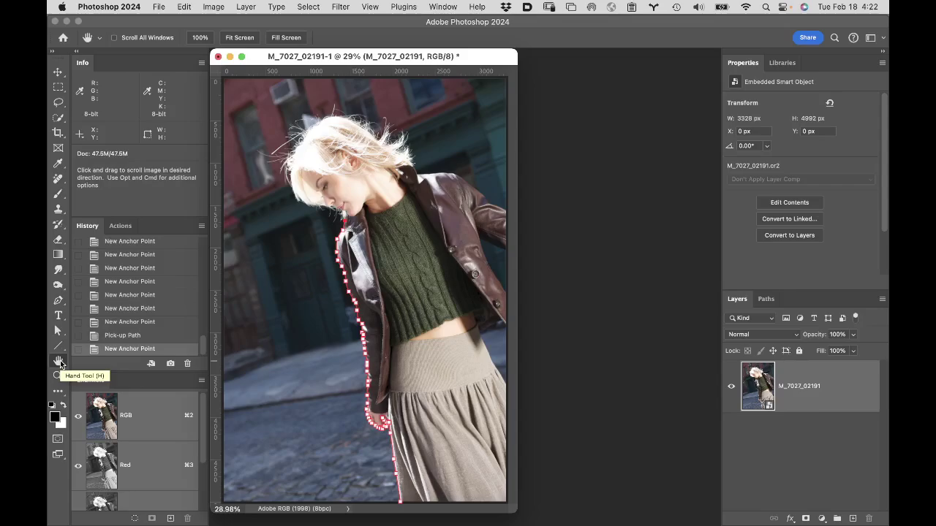
pyautogui.press('super+space')
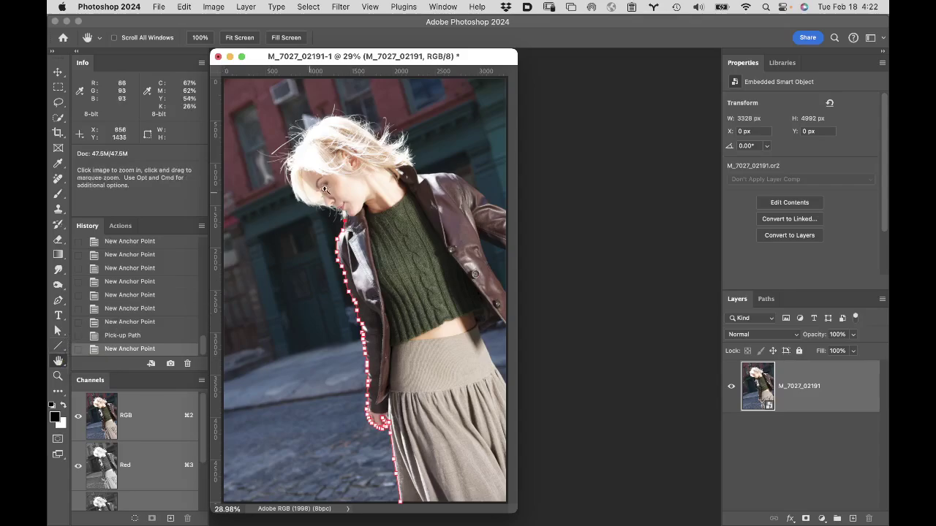
pyautogui.click(371, 226)
pyautogui.click(372, 225)
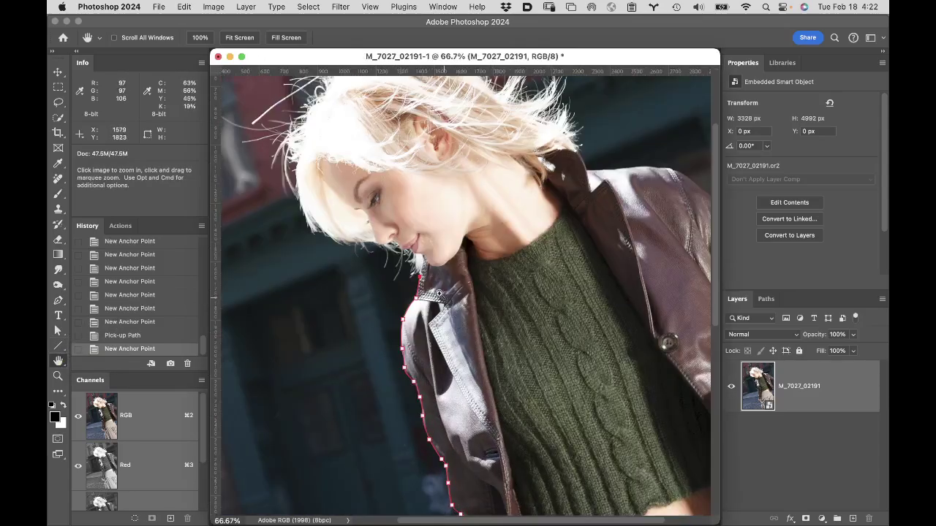
pyautogui.click(432, 266)
pyautogui.click(452, 338)
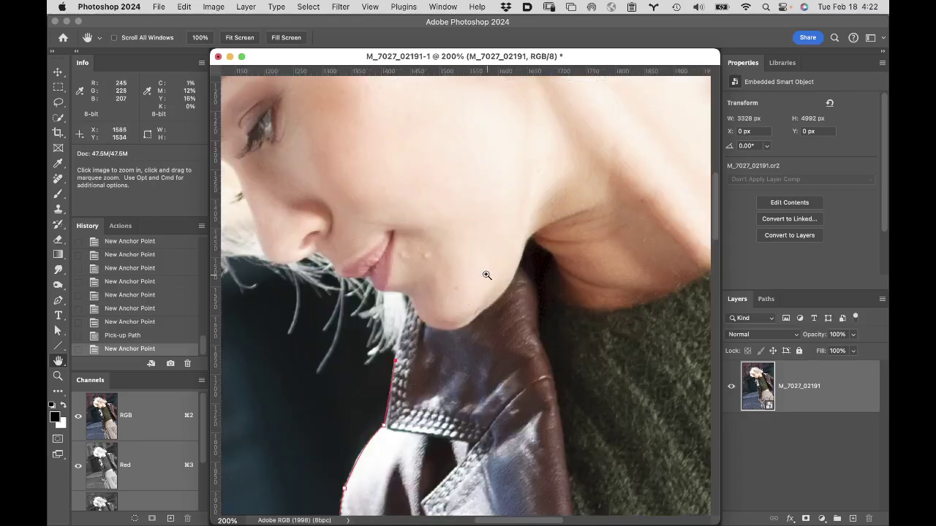
pyautogui.moveTo(457, 341); pyautogui.dragTo(412, 273)
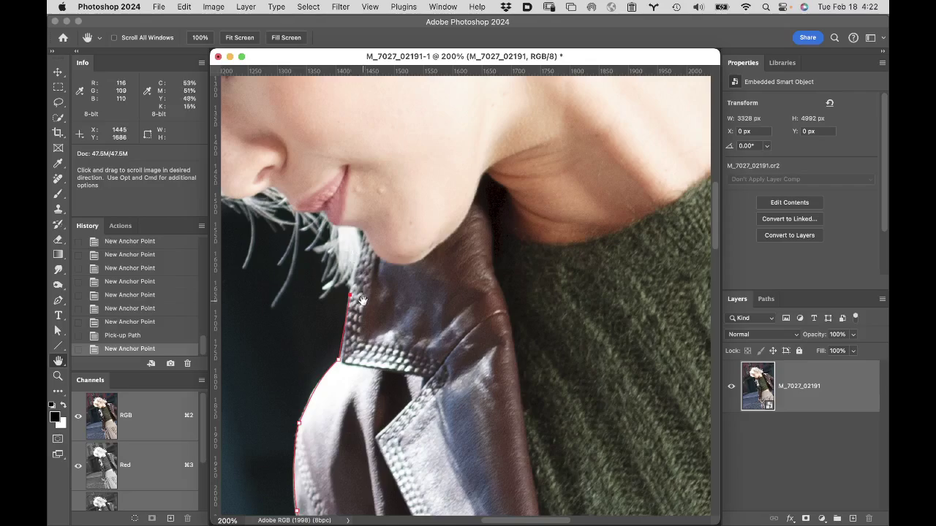
pyautogui.press('p')
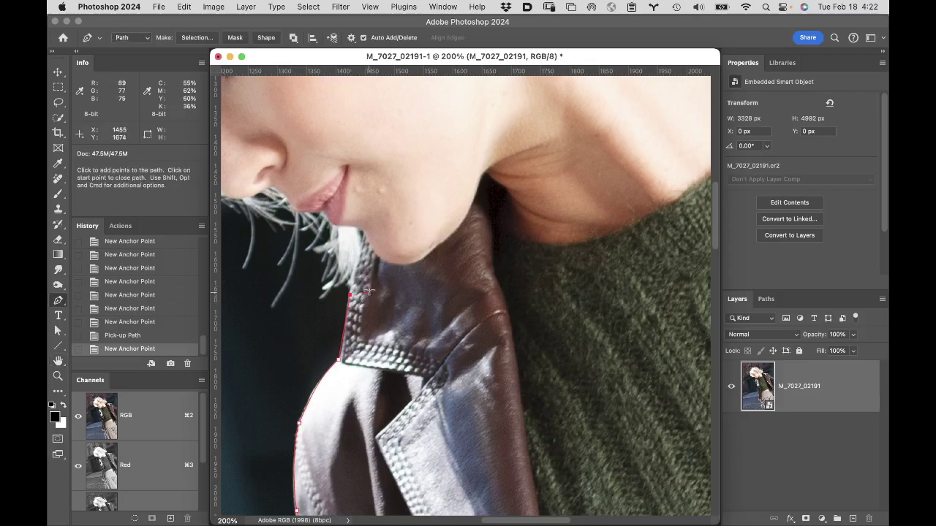
pyautogui.keyDown('alt'); pyautogui.click(522, 247); pyautogui.keyUp('alt')
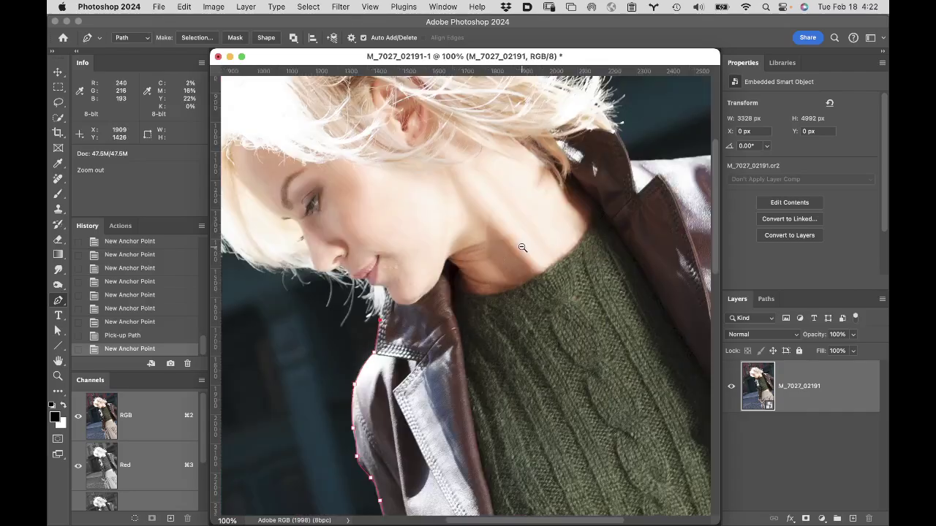
pyautogui.keyDown('alt'); pyautogui.click(523, 246); pyautogui.keyUp('alt')
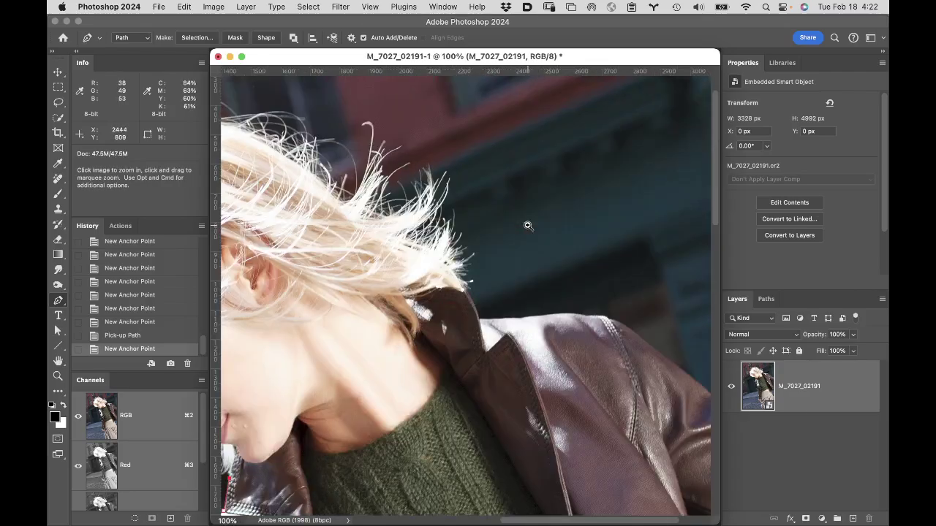
pyautogui.click(528, 221)
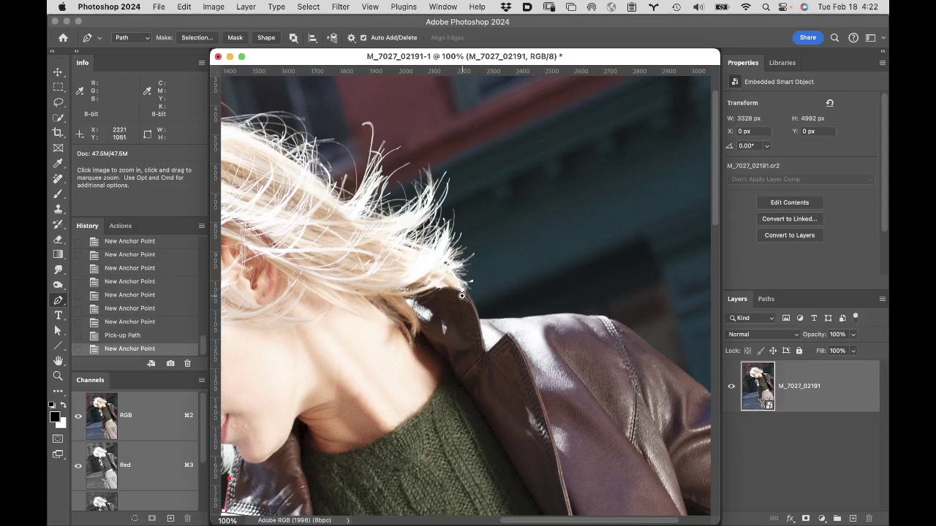
pyautogui.click(463, 298)
pyautogui.click(476, 284)
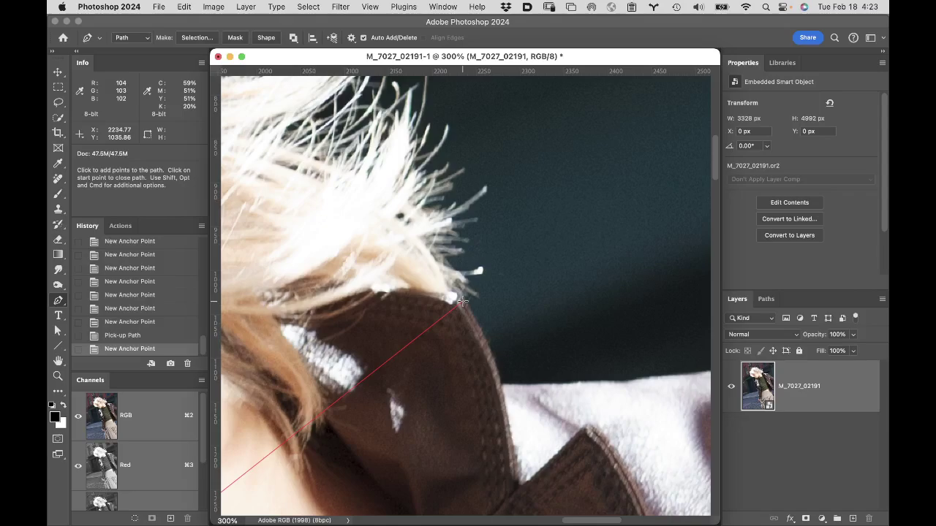
pyautogui.click(462, 299)
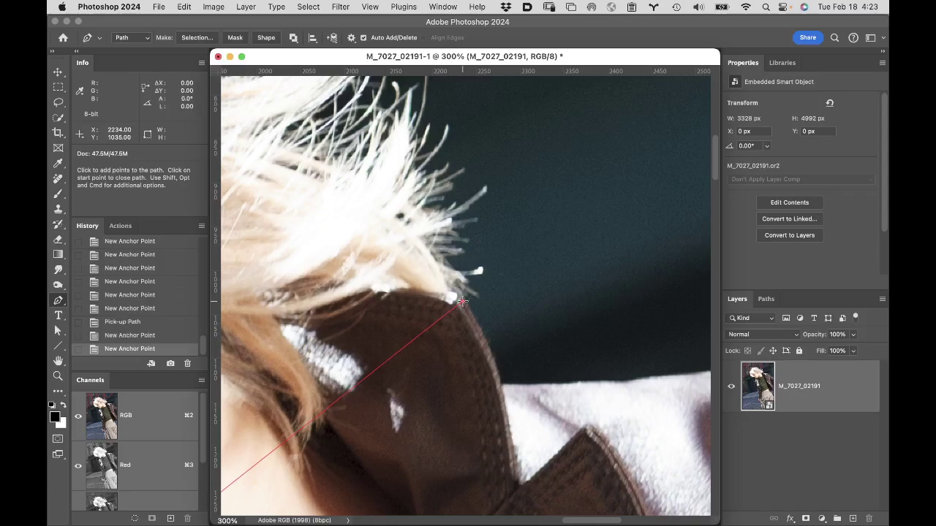
# - Trace the back edge of the collar down to the shoulder and make a corner point at their junction
pyautogui.keyDown('alt'); pyautogui.click(424, 386); pyautogui.keyUp('alt')
pyautogui.keyDown('alt'); pyautogui.click(425, 386); pyautogui.keyUp('alt')
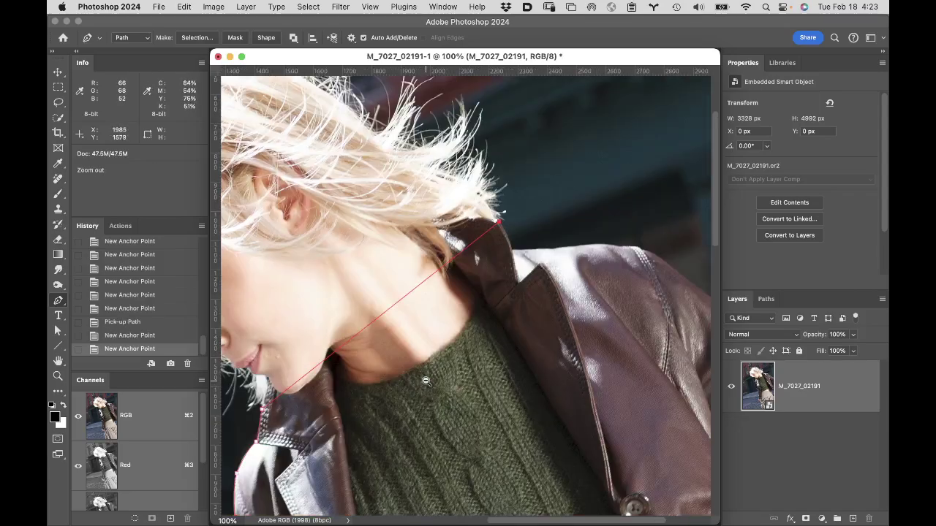
pyautogui.keyDown('alt'); pyautogui.click(425, 386); pyautogui.keyUp('alt')
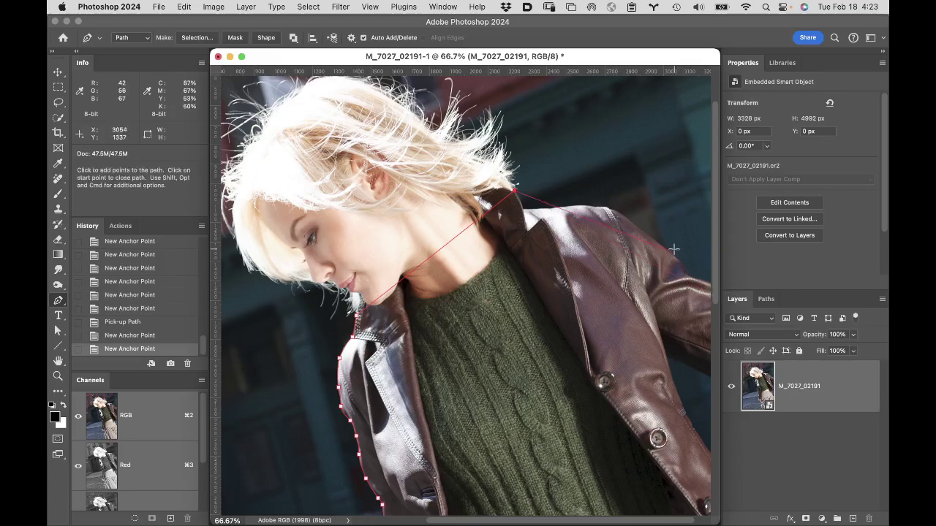
pyautogui.click(530, 211)
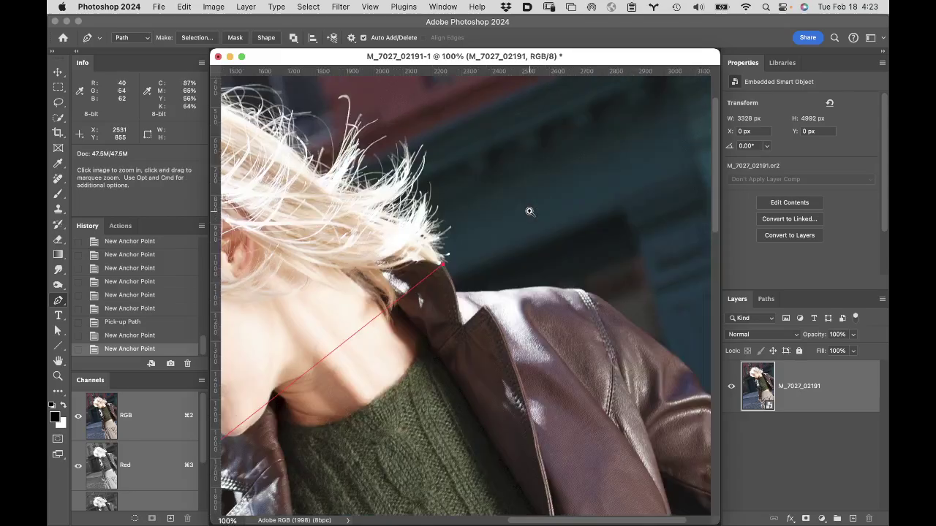
pyautogui.click(528, 210)
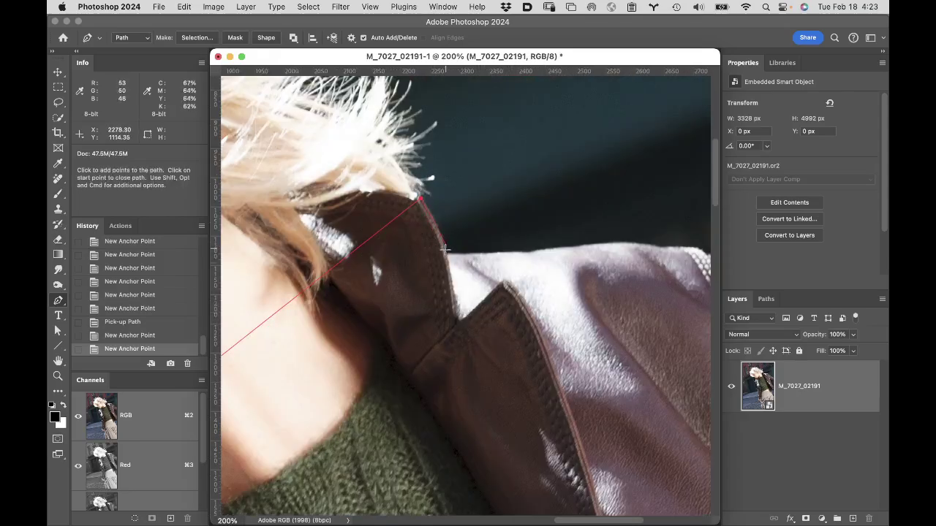
pyautogui.moveTo(445, 254); pyautogui.dragTo(449, 278)
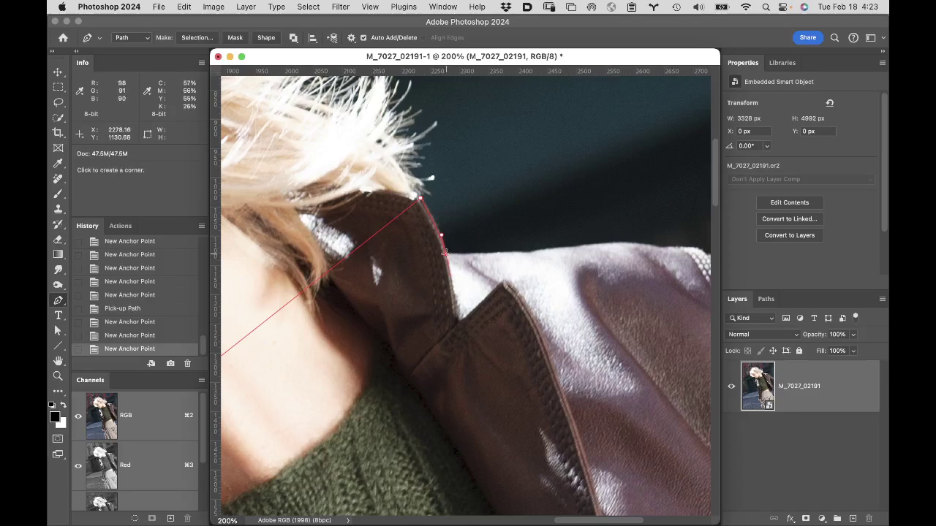
pyautogui.click(445, 253)
# - Trace the top of the jacket's rear shoulder toward the seam, removing the outgoing handle from the last curve point
pyautogui.moveTo(491, 253); pyautogui.dragTo(577, 248)
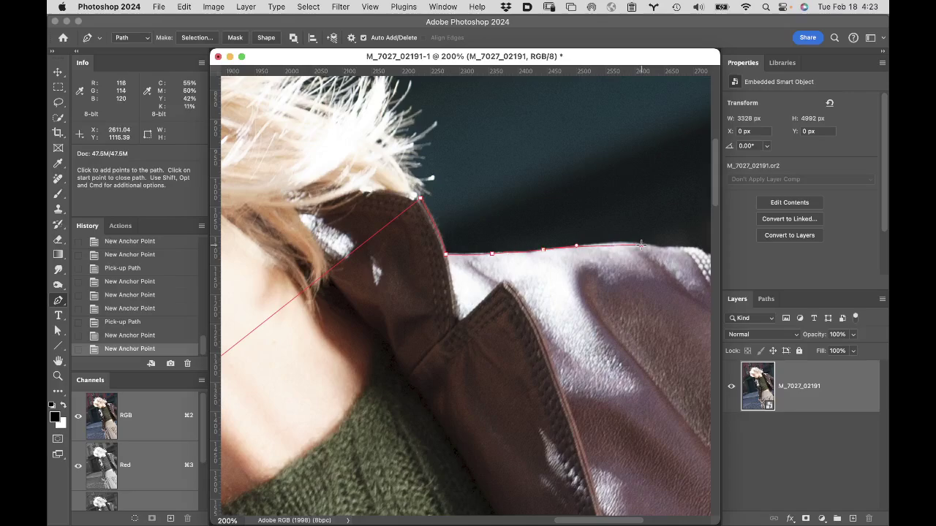
pyautogui.moveTo(641, 246); pyautogui.dragTo(653, 247)
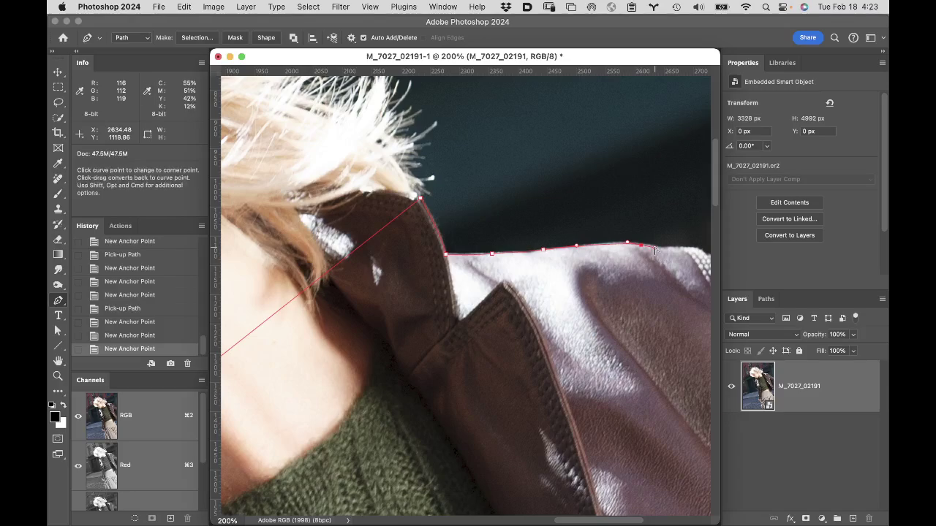
pyautogui.click(641, 246)
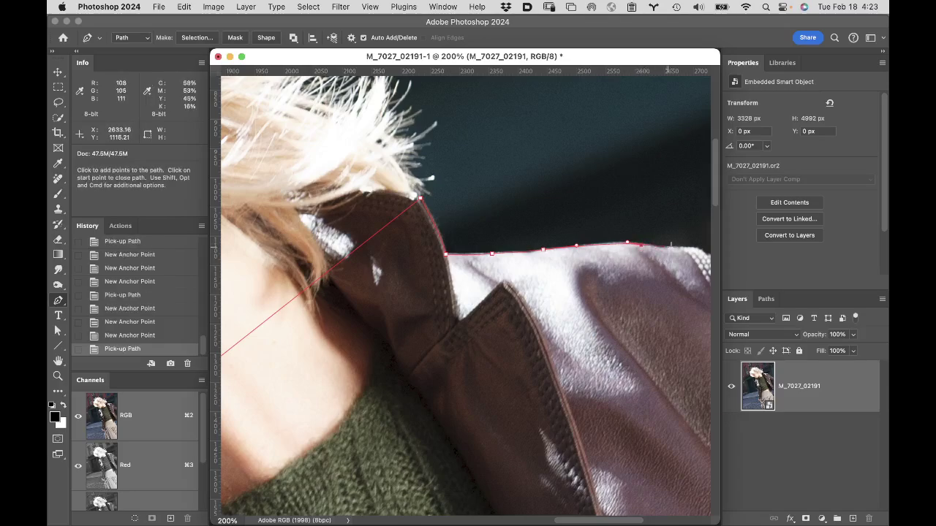
# - Continue the path over the shoulder seam and down the outer edge of the rear sleeve to just above the elbow folds
pyautogui.moveTo(680, 248); pyautogui.dragTo(488, 270)
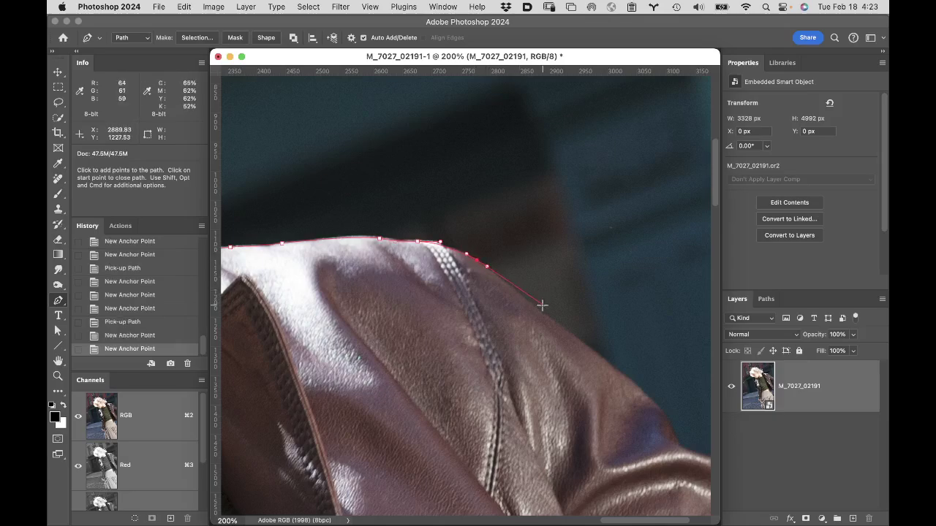
pyautogui.moveTo(545, 315); pyautogui.dragTo(571, 333)
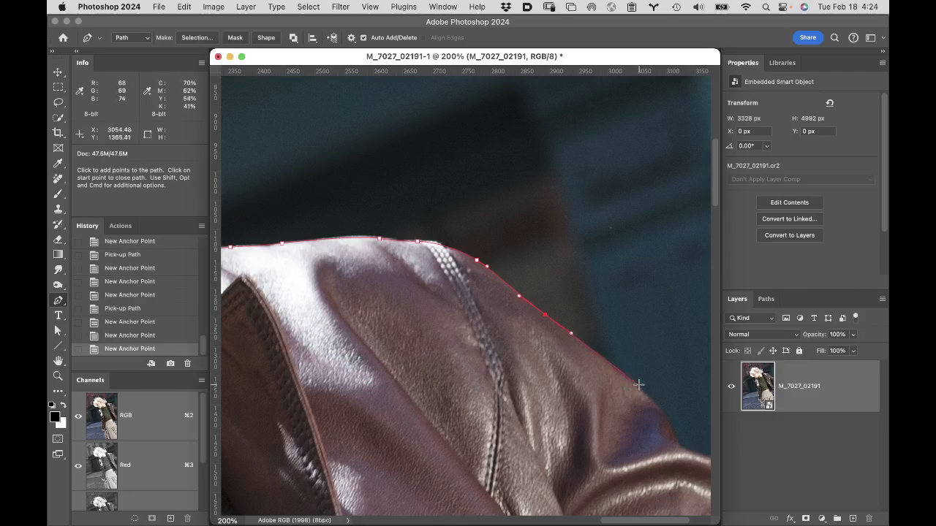
pyautogui.moveTo(640, 386); pyautogui.dragTo(390, 166)
pyautogui.press('space')
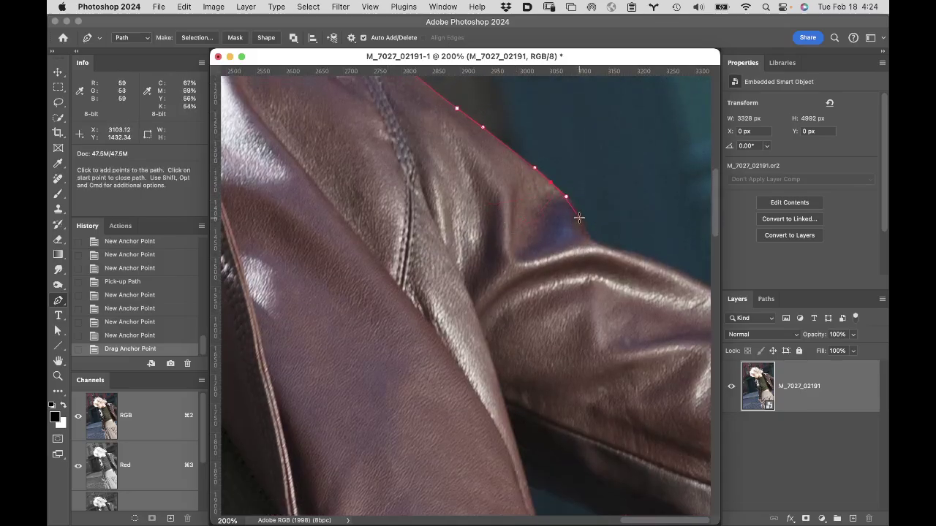
# - Trace around the elbow fold and along the rear sleeve's upper edge to the photo's edge, switching to full-screen mode
pyautogui.moveTo(578, 218); pyautogui.dragTo(584, 229)
pyautogui.moveTo(612, 249); pyautogui.dragTo(647, 257)
pyautogui.click(647, 257)
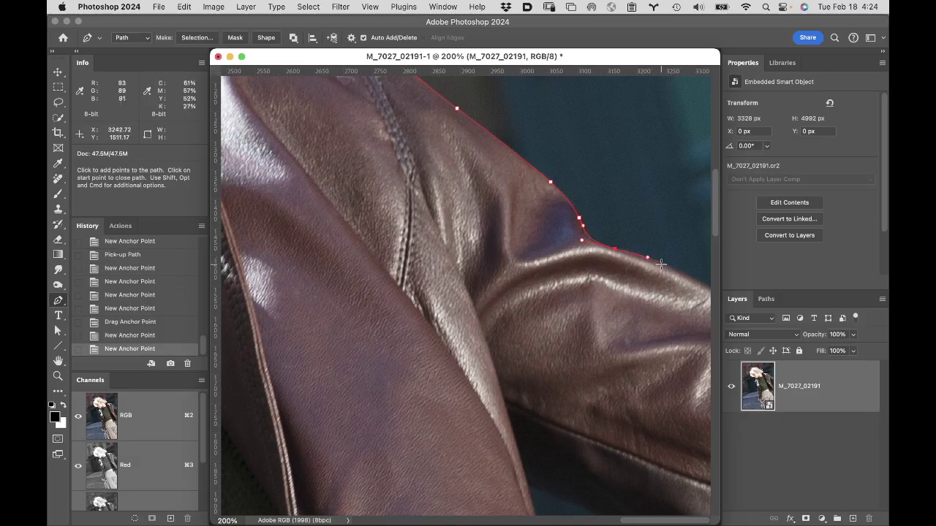
pyautogui.moveTo(691, 277); pyautogui.dragTo(691, 182)
pyautogui.press('space')
pyautogui.press('f')
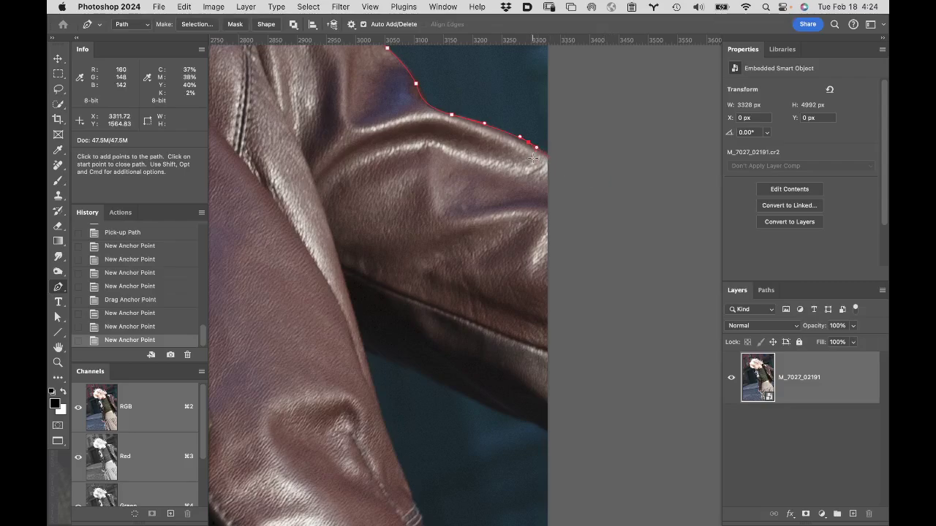
# - Route the path outside the canvas with straight corner points, looping around beyond the cropped sleeve to just below its underside
pyautogui.keyDown('alt'); pyautogui.click(577, 172); pyautogui.keyUp('alt')
pyautogui.keyDown('alt'); pyautogui.click(577, 173); pyautogui.keyUp('alt')
pyautogui.keyDown('alt'); pyautogui.click(577, 172); pyautogui.keyUp('alt')
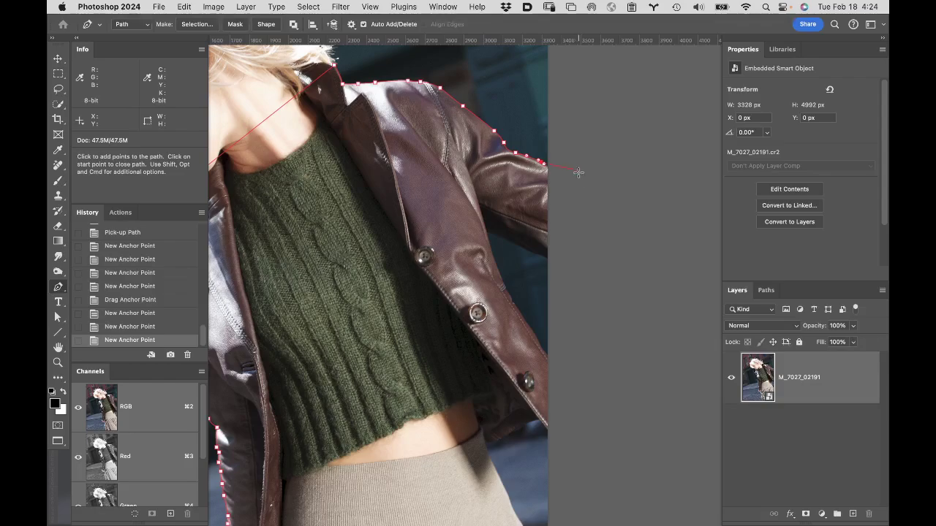
pyautogui.click(609, 185)
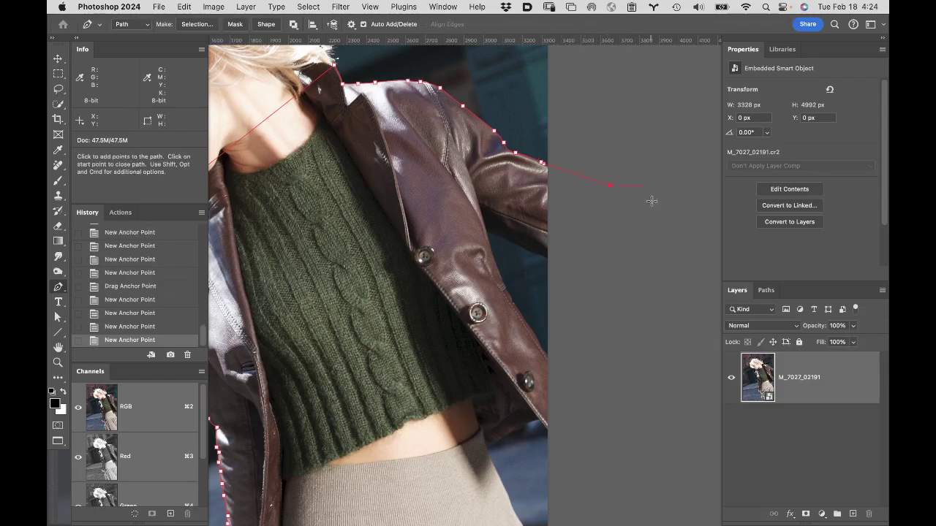
pyautogui.click(652, 206)
pyautogui.click(641, 251)
pyautogui.click(615, 288)
pyautogui.click(593, 261)
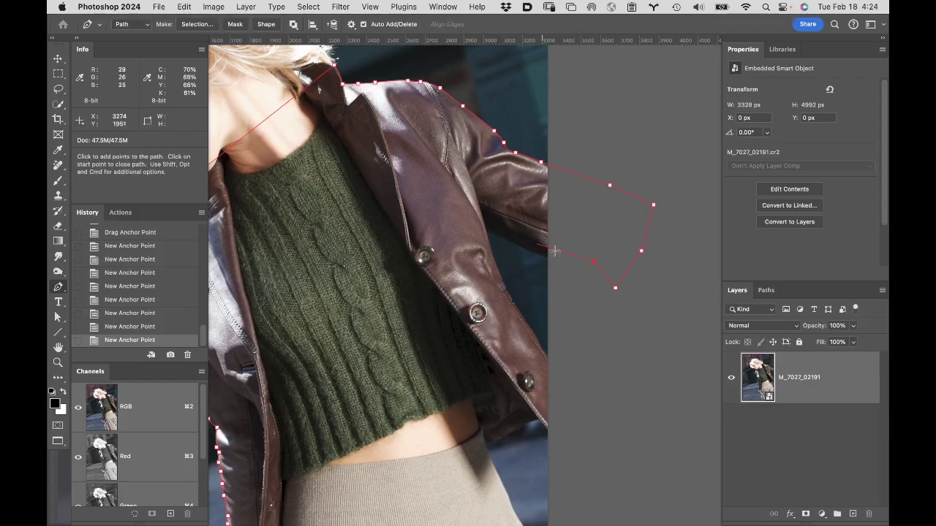
pyautogui.click(573, 285)
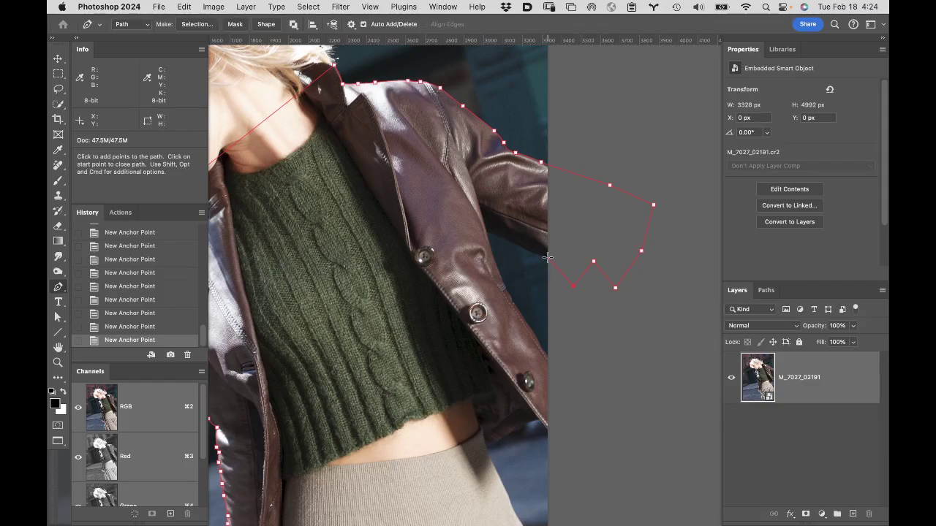
# - Bring the path back in at the photo's edge and trace the sleeve's underside up to where it meets the jacket body
pyautogui.press('super+space')
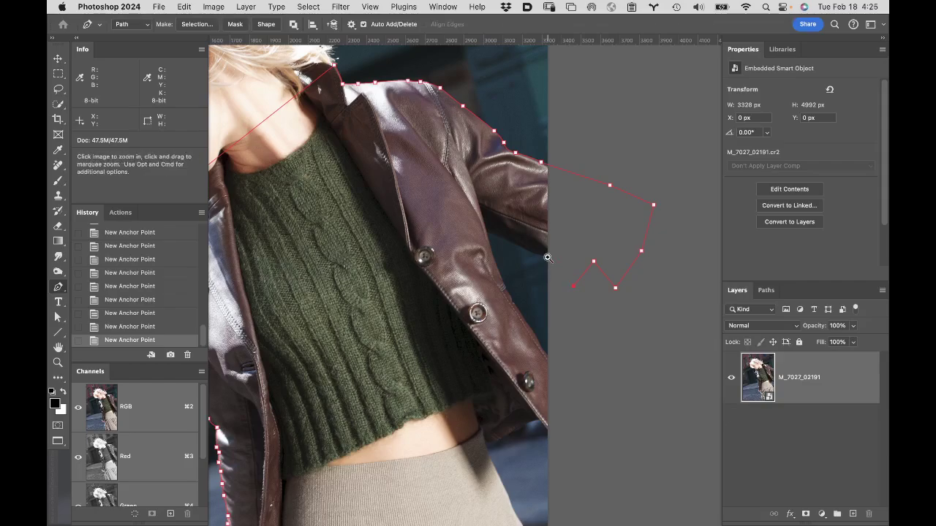
pyautogui.moveTo(546, 257); pyautogui.dragTo(546, 255)
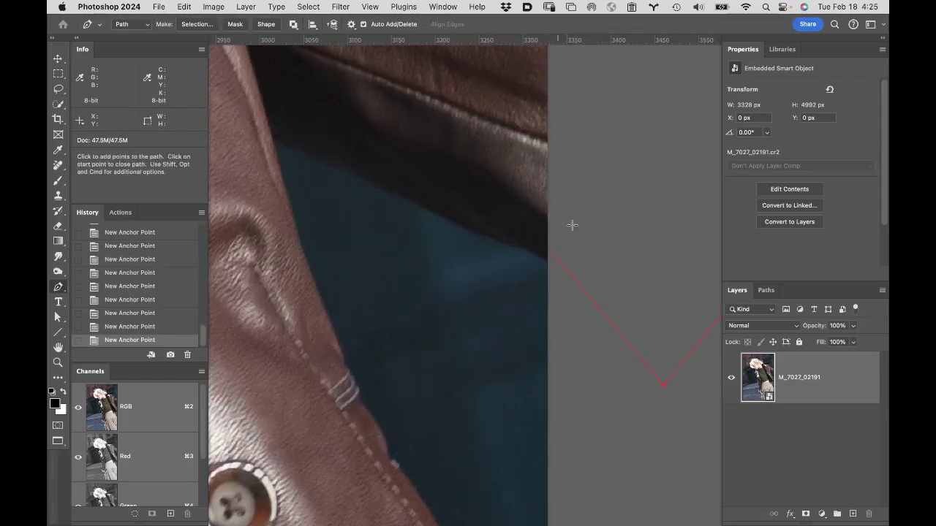
pyautogui.click(546, 261)
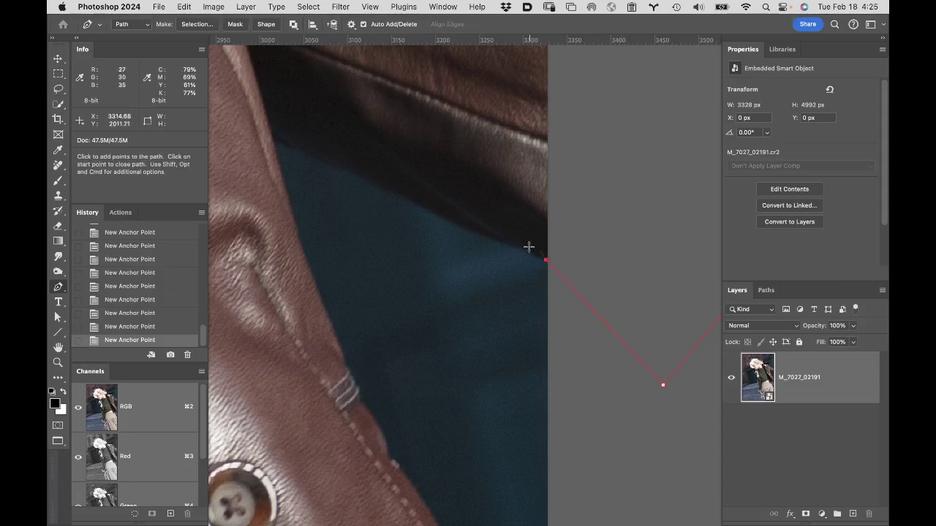
pyautogui.moveTo(521, 248); pyautogui.dragTo(502, 242)
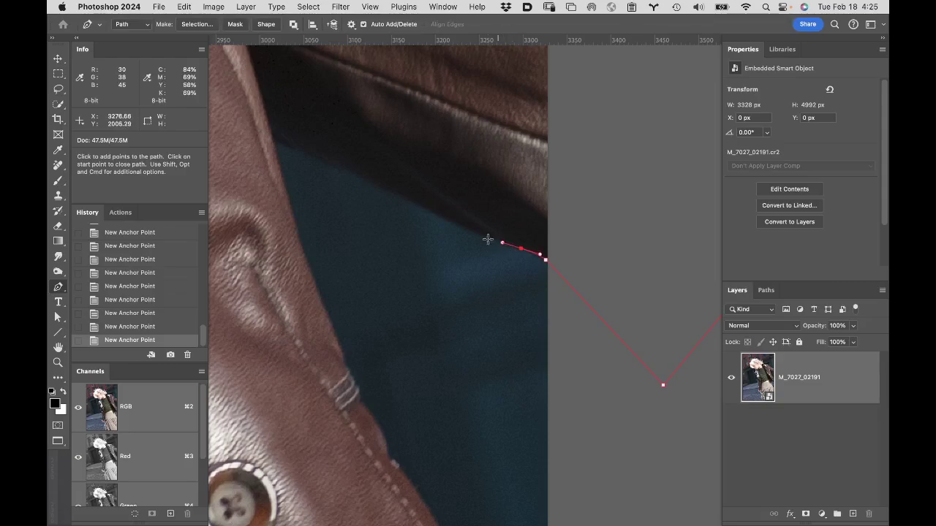
pyautogui.moveTo(442, 218); pyautogui.dragTo(427, 210)
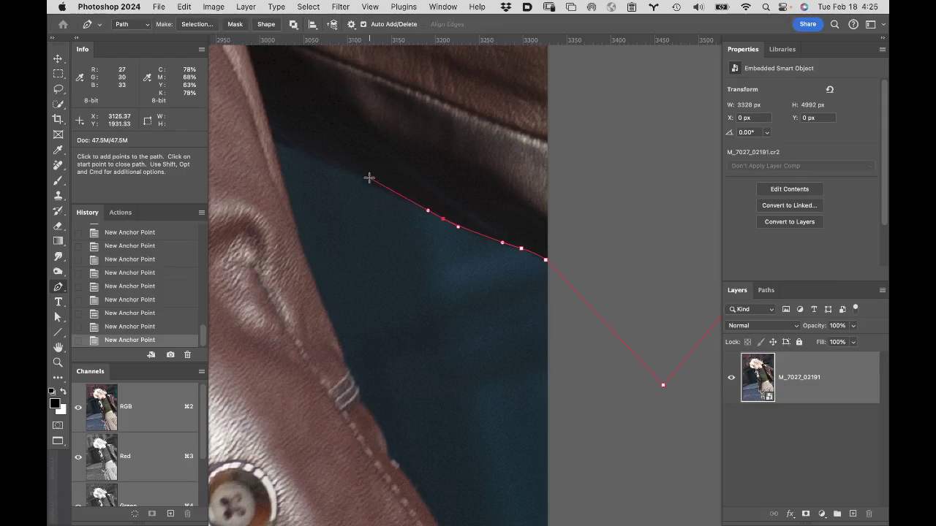
pyautogui.moveTo(369, 178); pyautogui.dragTo(286, 189)
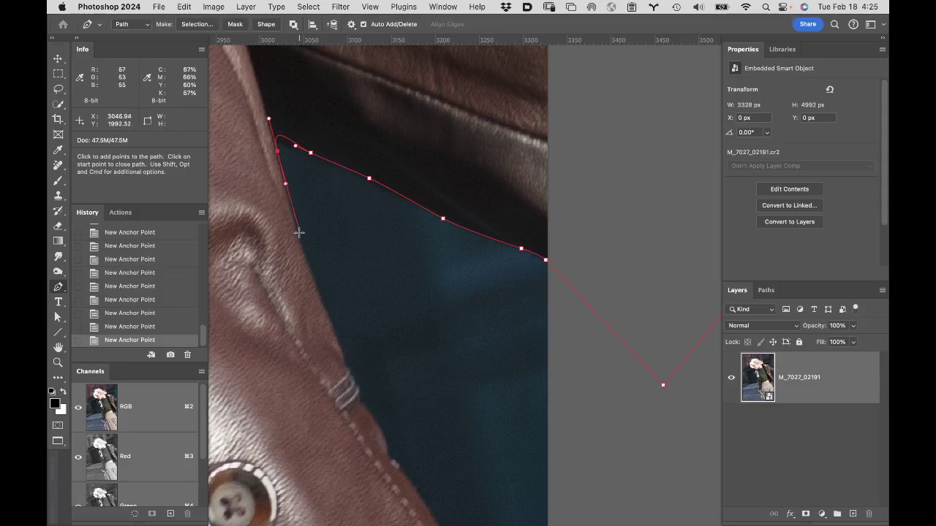
# - Trace the outer edge of the jacket body down from the underarm, past the stitched tab to the small notch below it
pyautogui.click(299, 233)
pyautogui.moveTo(299, 234); pyautogui.dragTo(305, 255)
pyautogui.moveTo(324, 308); pyautogui.dragTo(330, 321)
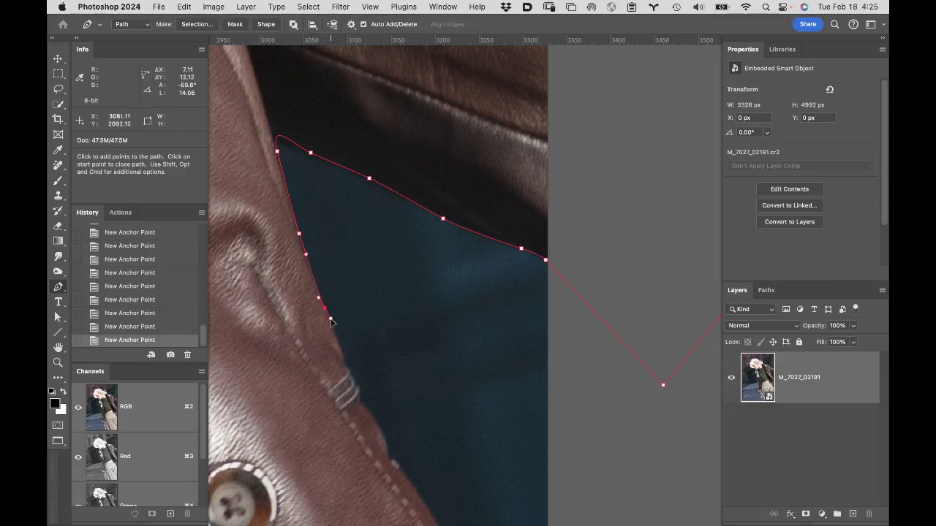
pyautogui.click(346, 370)
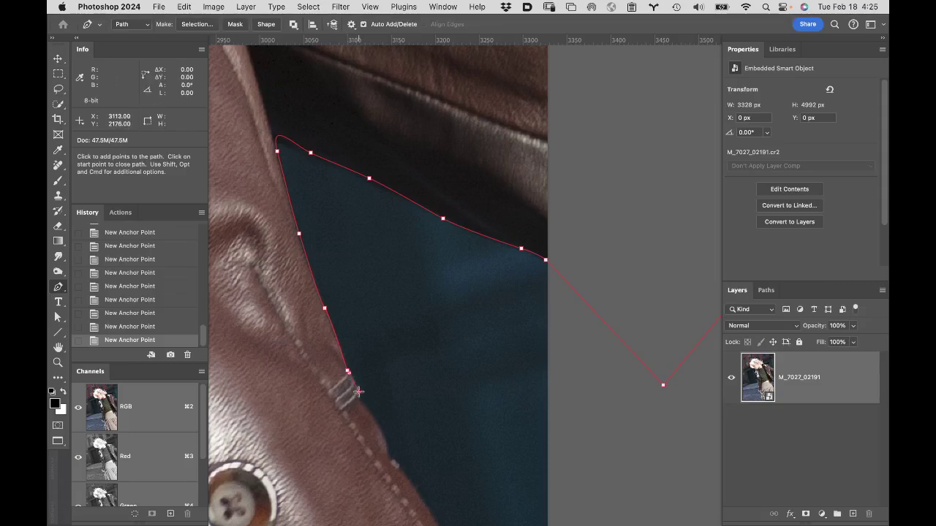
pyautogui.click(358, 393)
pyautogui.moveTo(366, 410); pyautogui.dragTo(410, 480)
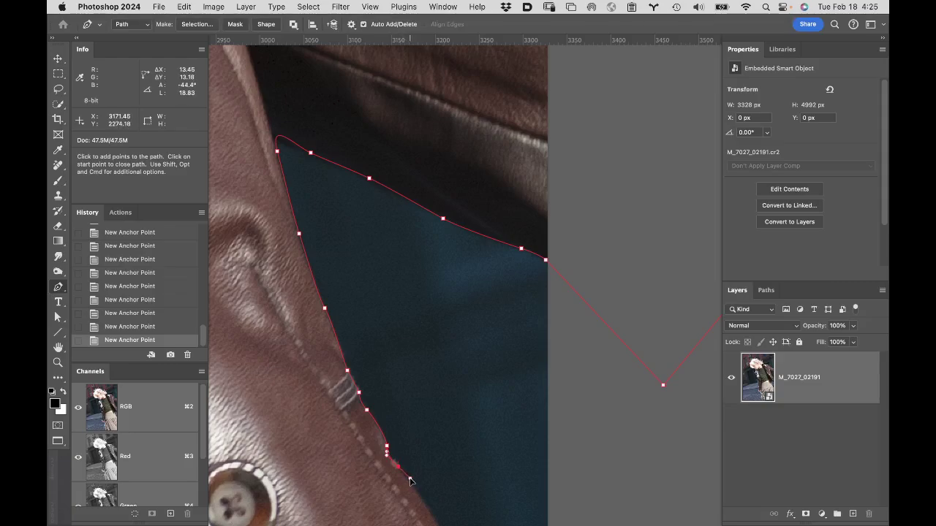
# - Continue the path down the stitched jacket edge from below the notch to where the jacket runs off the photo
pyautogui.moveTo(417, 439); pyautogui.dragTo(368, 277)
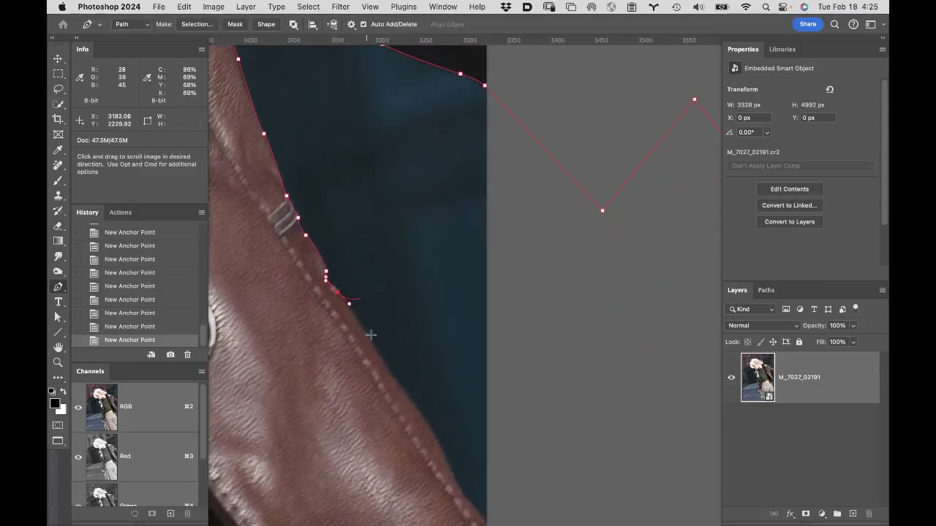
pyautogui.moveTo(375, 353); pyautogui.dragTo(382, 364)
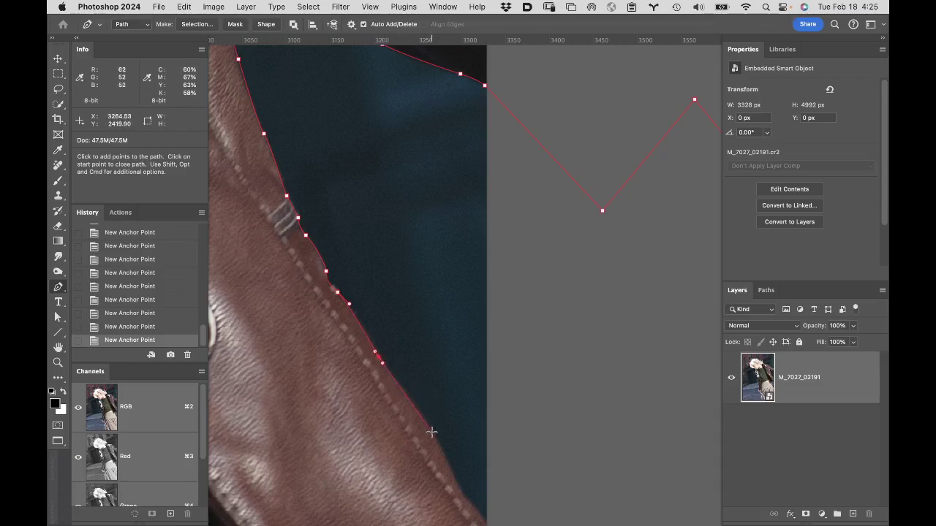
pyautogui.moveTo(432, 432); pyautogui.dragTo(436, 439)
pyautogui.scroll(-4, 438, 461)
pyautogui.hscroll(3, 439, 460)
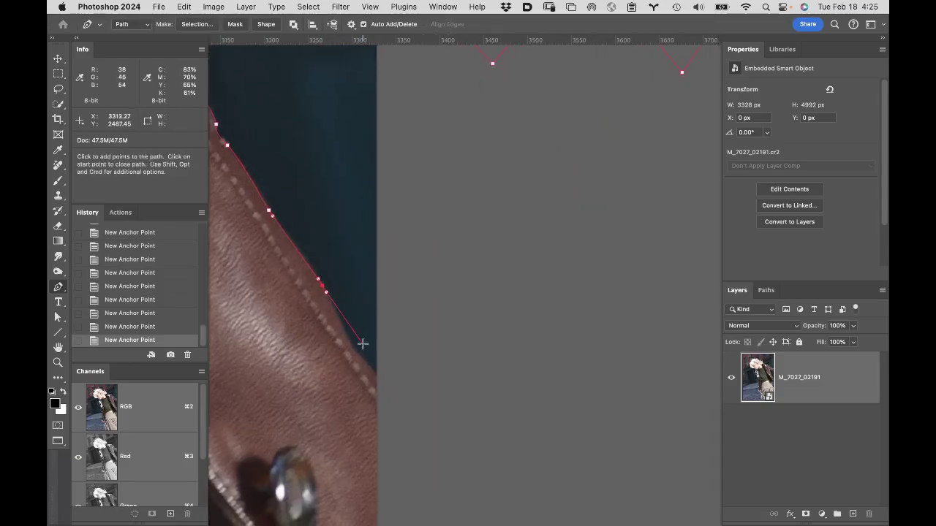
pyautogui.moveTo(359, 355); pyautogui.dragTo(375, 375)
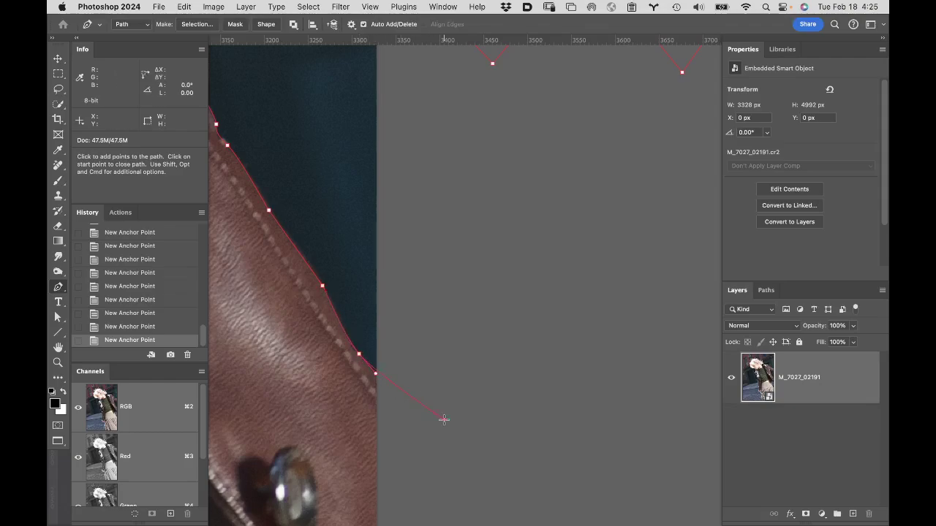
# - Loop the path outside the canvas with corner points and return to the photo's edge at the bottom of the jacket's stitched front edge
pyautogui.moveTo(507, 292); pyautogui.dragTo(484, 5)
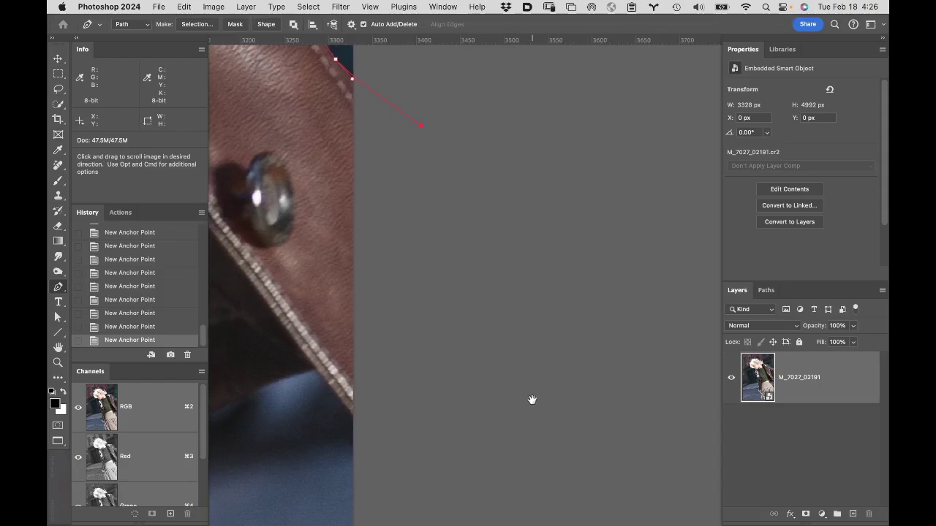
pyautogui.moveTo(531, 399); pyautogui.dragTo(531, 299)
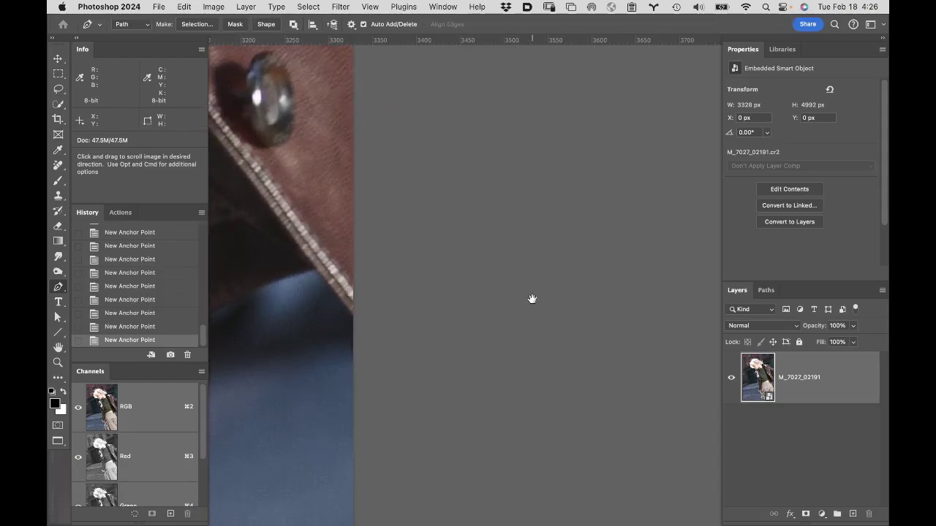
pyautogui.click(535, 414)
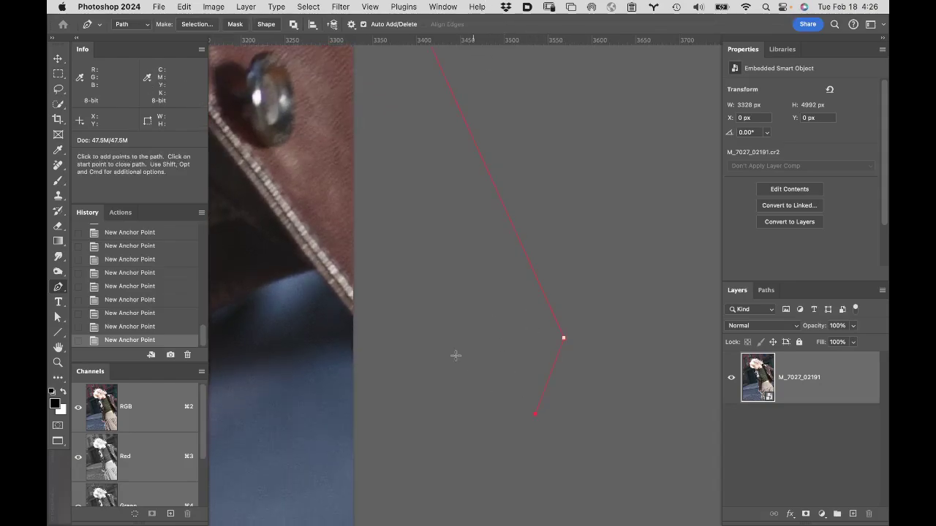
pyautogui.click(352, 314)
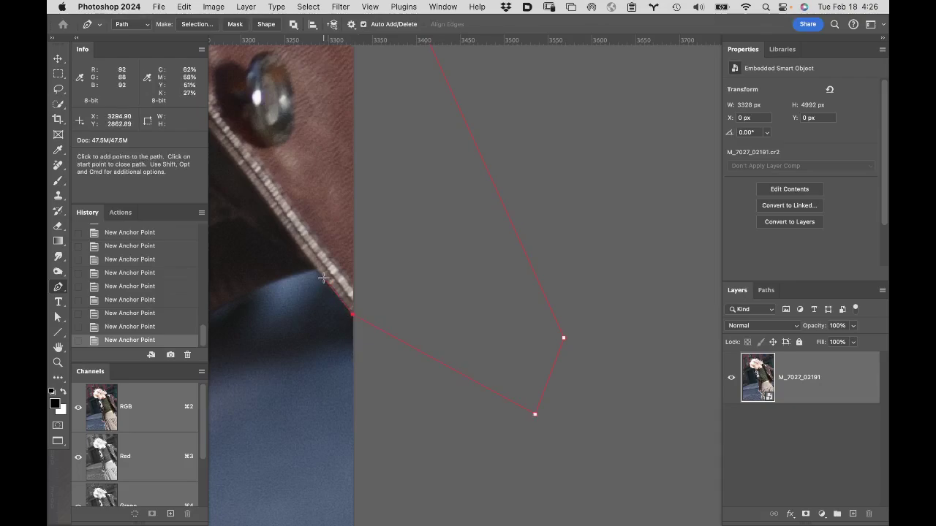
# - Trace the dark lower hem of the jacket from the stitched front edge to the skirt, curving tightly onto the skirt's side edge
pyautogui.moveTo(323, 278); pyautogui.dragTo(305, 271)
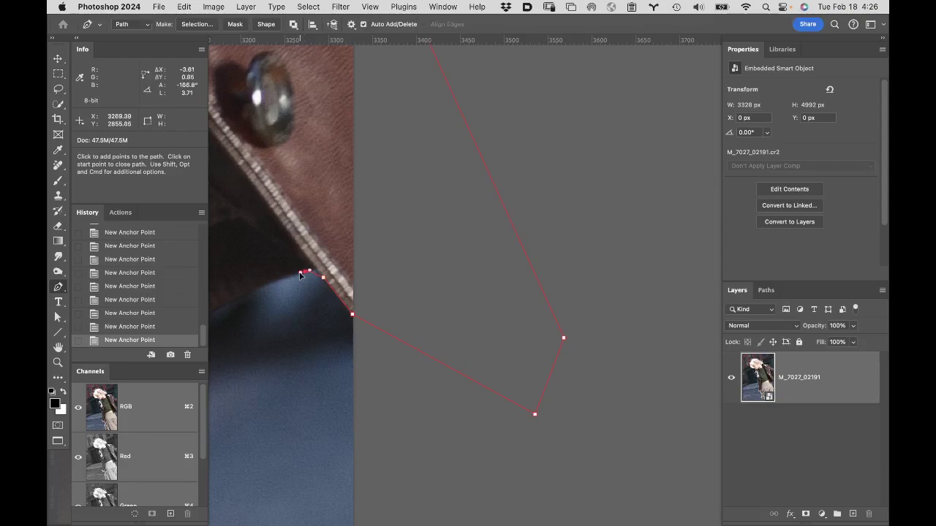
pyautogui.click(291, 276)
pyautogui.press('c')
pyautogui.press('space')
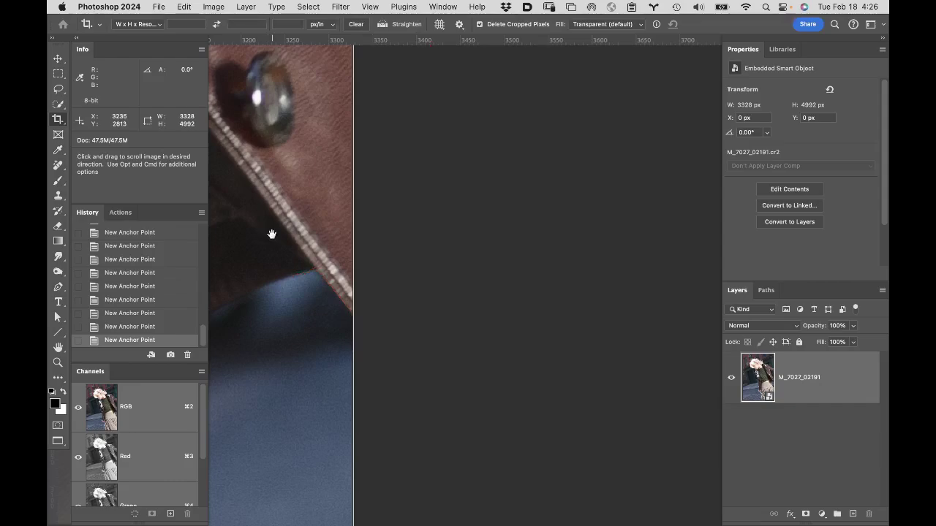
pyautogui.moveTo(271, 234); pyautogui.dragTo(495, 175)
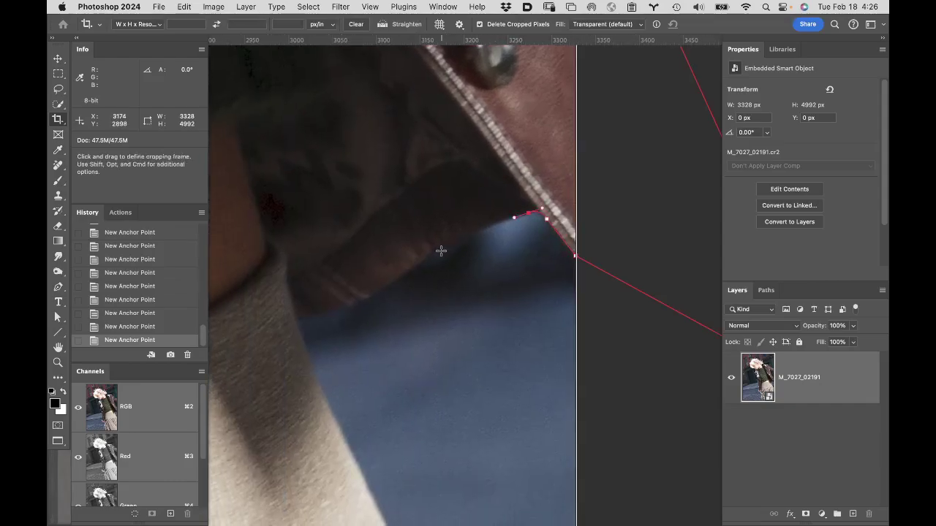
pyautogui.press('p')
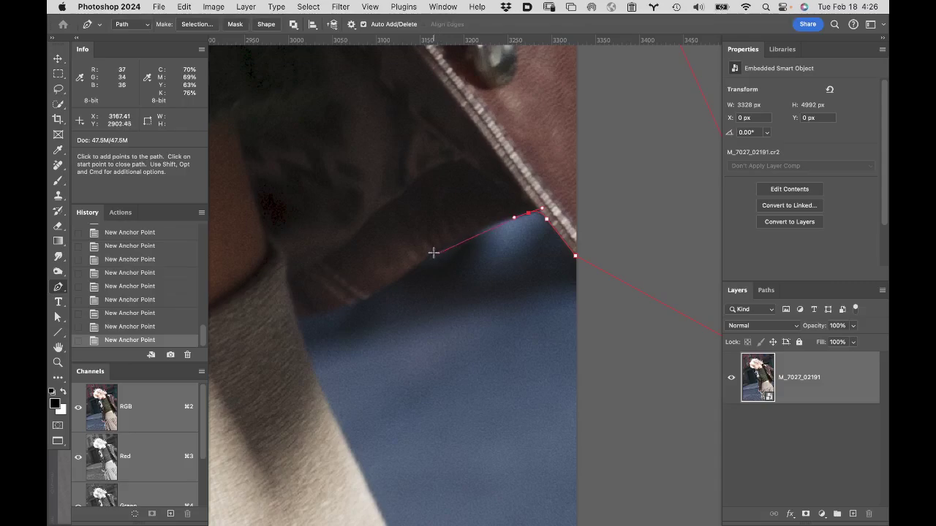
pyautogui.moveTo(441, 248); pyautogui.dragTo(430, 253)
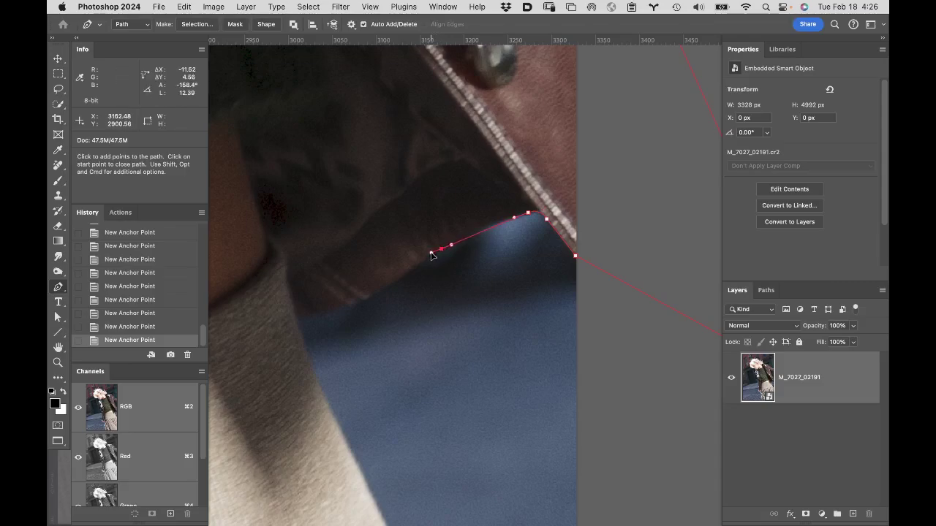
pyautogui.moveTo(381, 289); pyautogui.dragTo(372, 294)
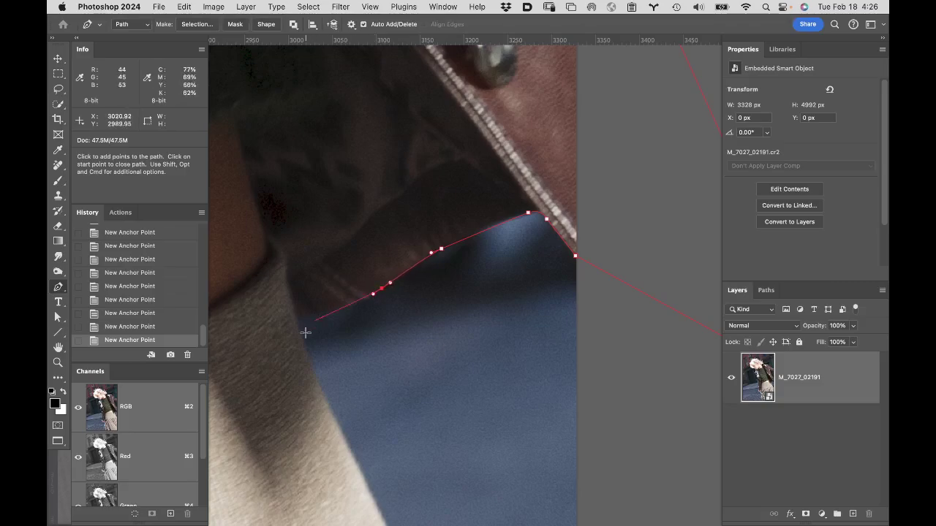
pyautogui.moveTo(322, 316); pyautogui.dragTo(309, 362)
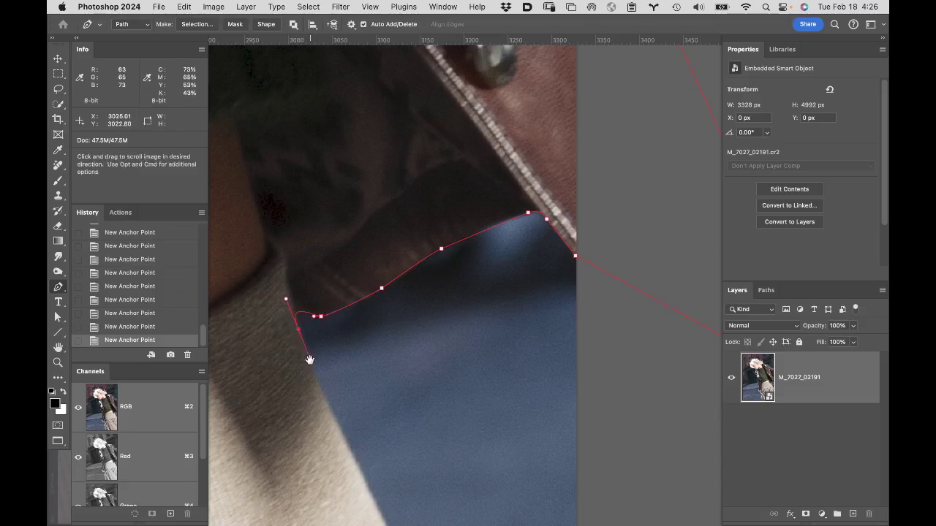
# - Trace the skirt's outer edge down toward the gathered folds, removing the outgoing handle from the curve point partway down
pyautogui.moveTo(334, 394); pyautogui.dragTo(354, 141)
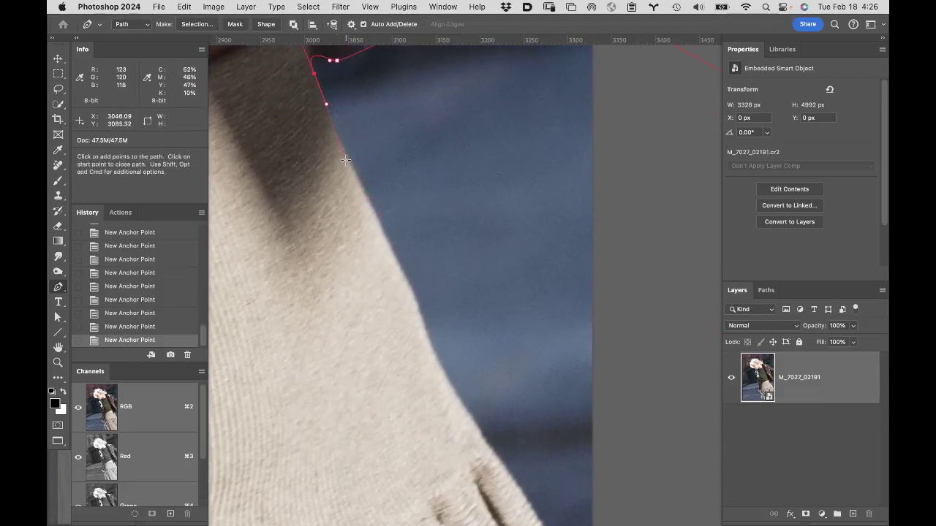
pyautogui.moveTo(350, 165); pyautogui.dragTo(356, 179)
pyautogui.moveTo(388, 245); pyautogui.dragTo(389, 245)
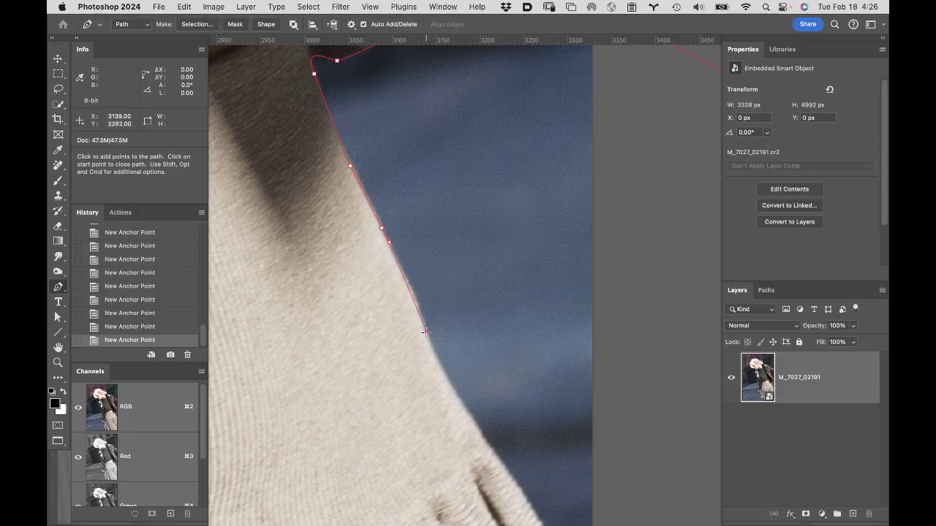
pyautogui.moveTo(425, 331); pyautogui.dragTo(429, 346)
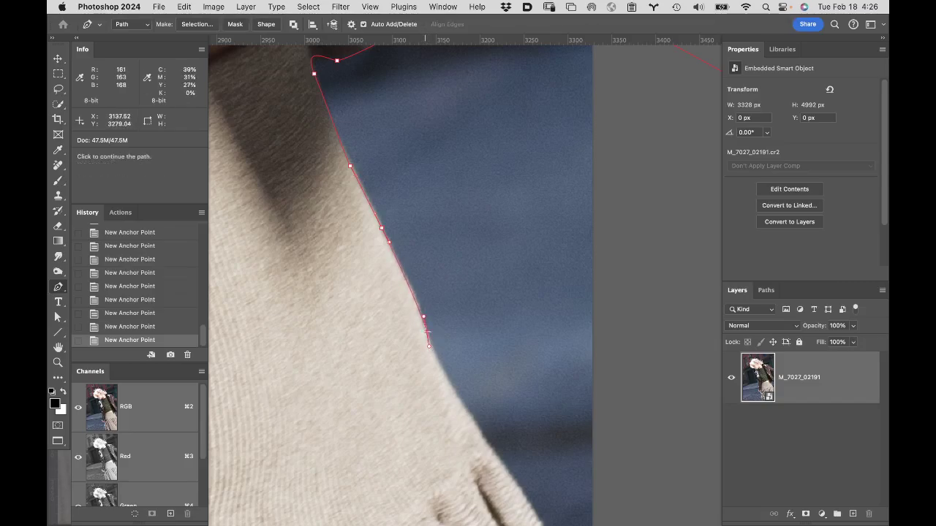
pyautogui.click(426, 332)
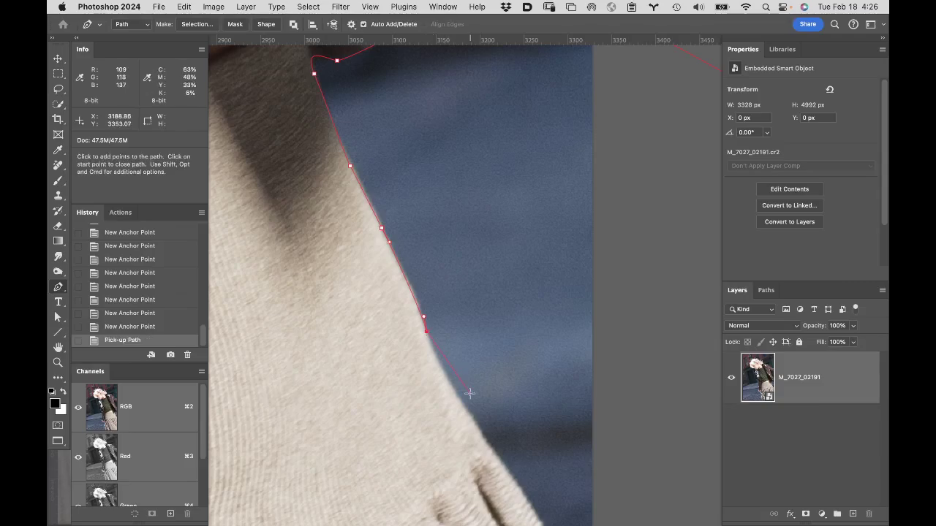
pyautogui.moveTo(468, 414); pyautogui.dragTo(482, 433)
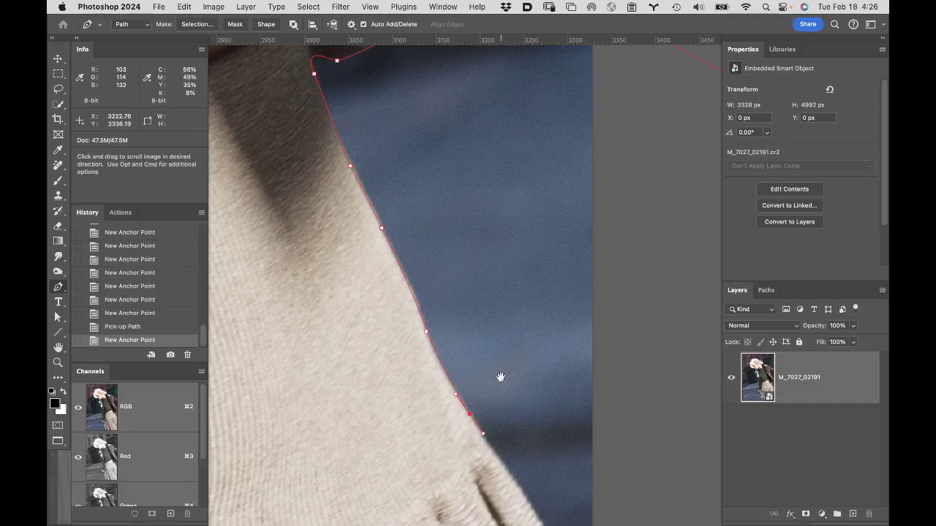
# - Continue the path with curve points down the skirt's outer edge past the gathered folds and beyond the photo's side edge
pyautogui.moveTo(501, 378); pyautogui.dragTo(451, 131)
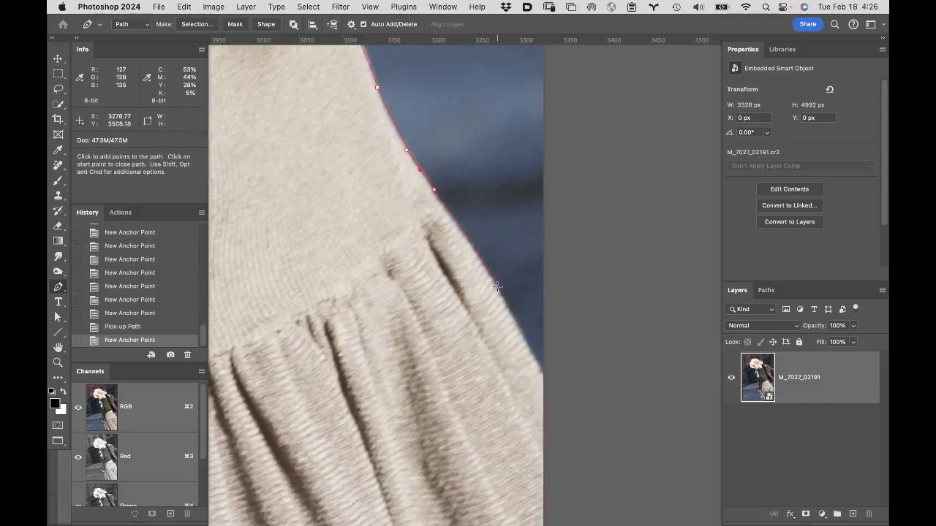
pyautogui.moveTo(497, 290); pyautogui.dragTo(505, 300)
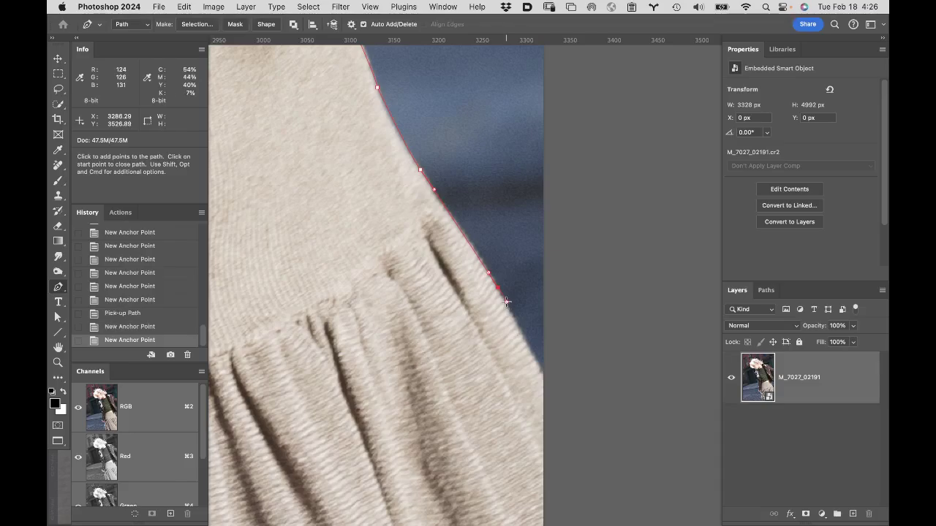
pyautogui.moveTo(553, 404); pyautogui.dragTo(580, 434)
# - Loop the path around outside the canvas below the skirt with corner points and close it at the starting point on the skirt's lower hand-side edge
pyautogui.scroll(-5, 616, 261)
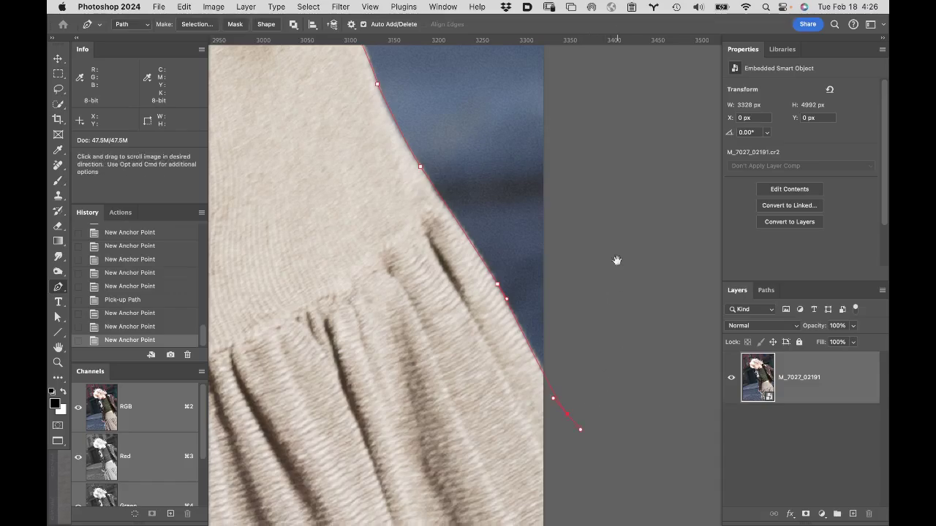
pyautogui.moveTo(621, 91); pyautogui.dragTo(620, 93)
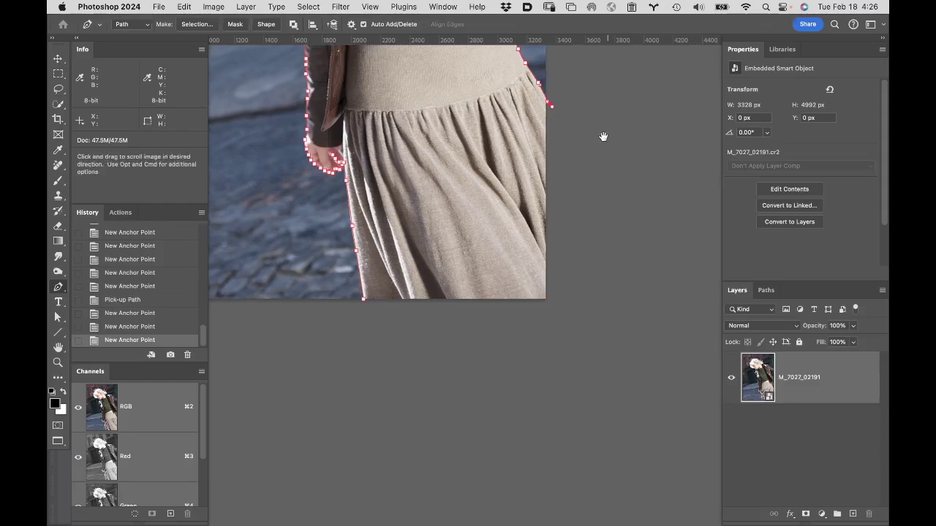
pyautogui.moveTo(604, 138); pyautogui.dragTo(576, 216)
pyautogui.click(575, 213)
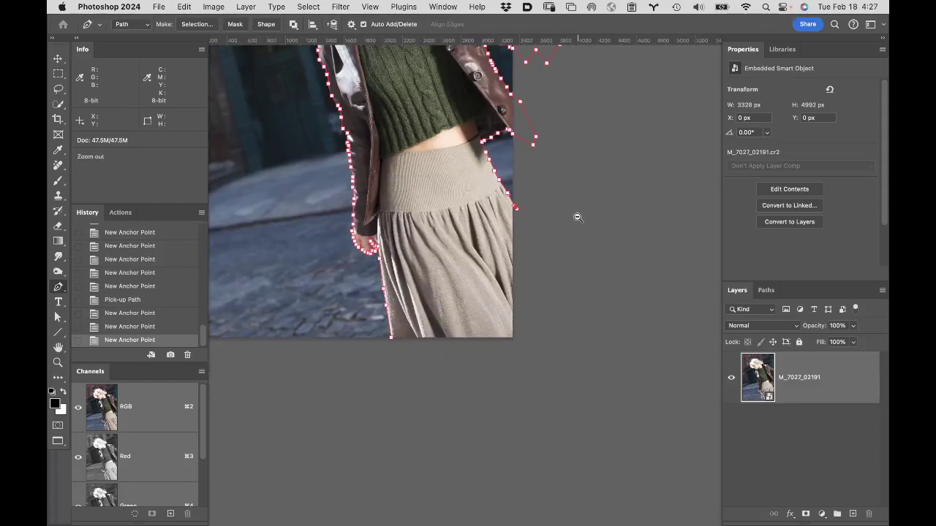
pyautogui.click(574, 213)
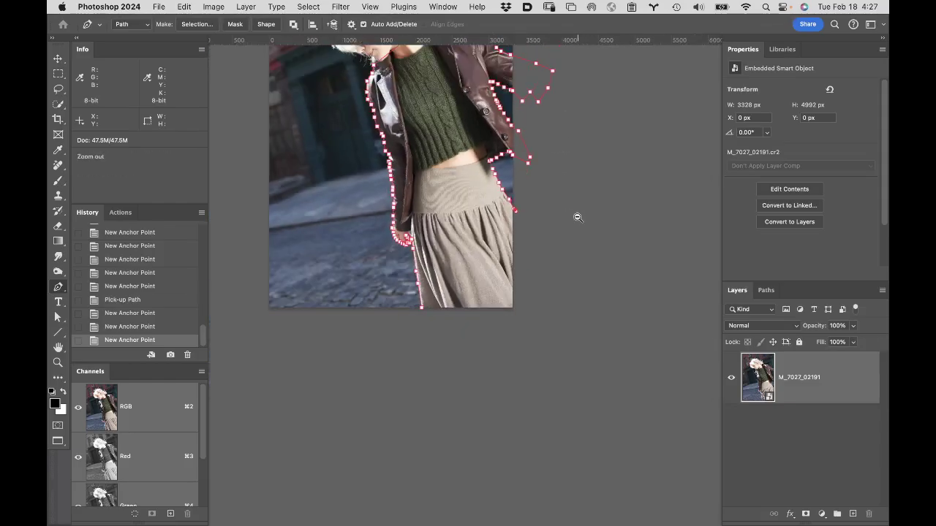
pyautogui.click(610, 280)
pyautogui.click(589, 405)
pyautogui.click(494, 393)
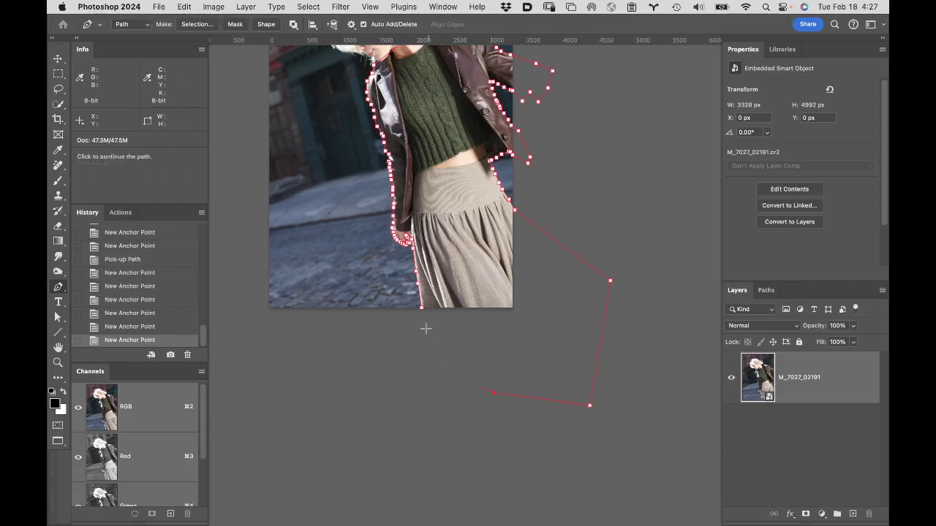
pyautogui.click(422, 309)
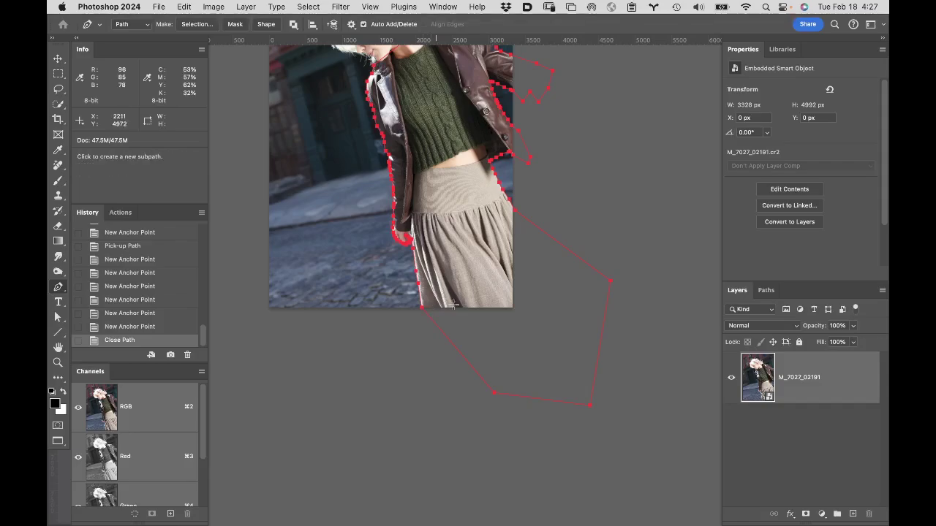
# - Save the work path under the name "body"
pyautogui.click(764, 291)
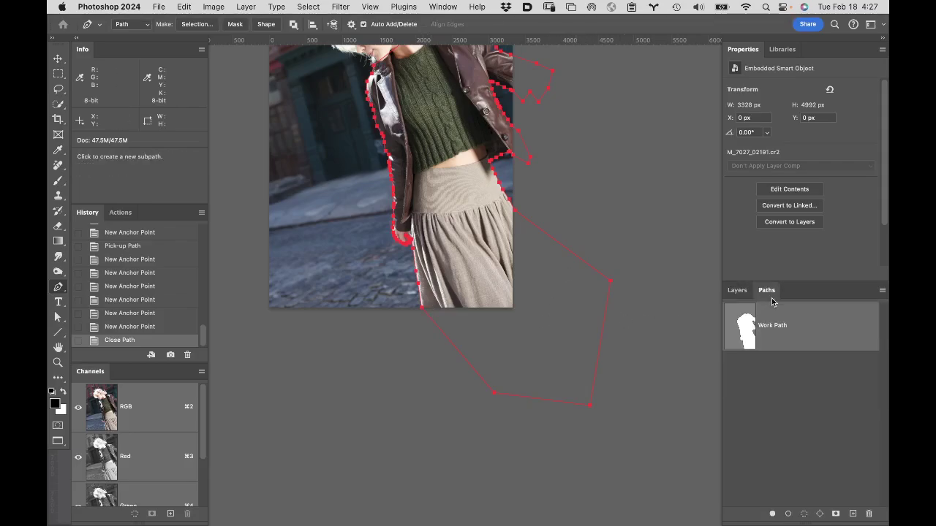
pyautogui.doubleClick(812, 321)
pyautogui.write('body')
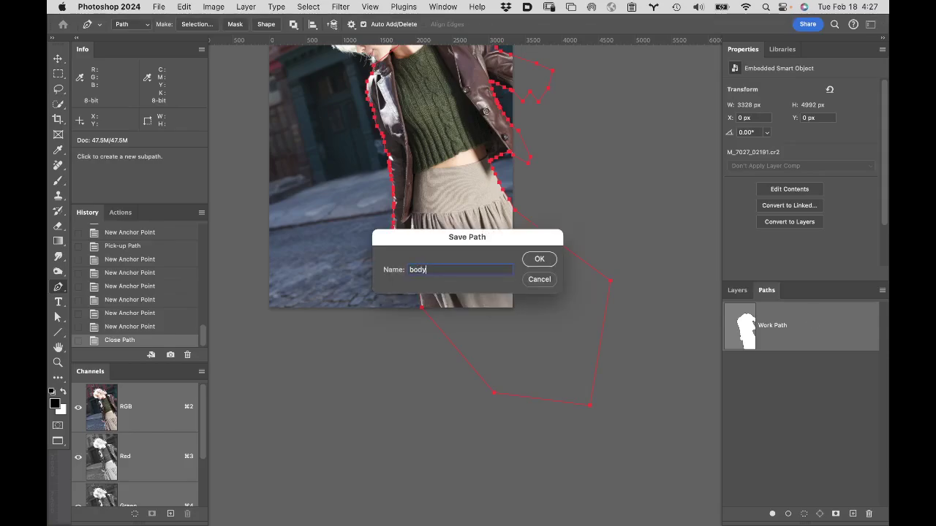
pyautogui.press('Return')
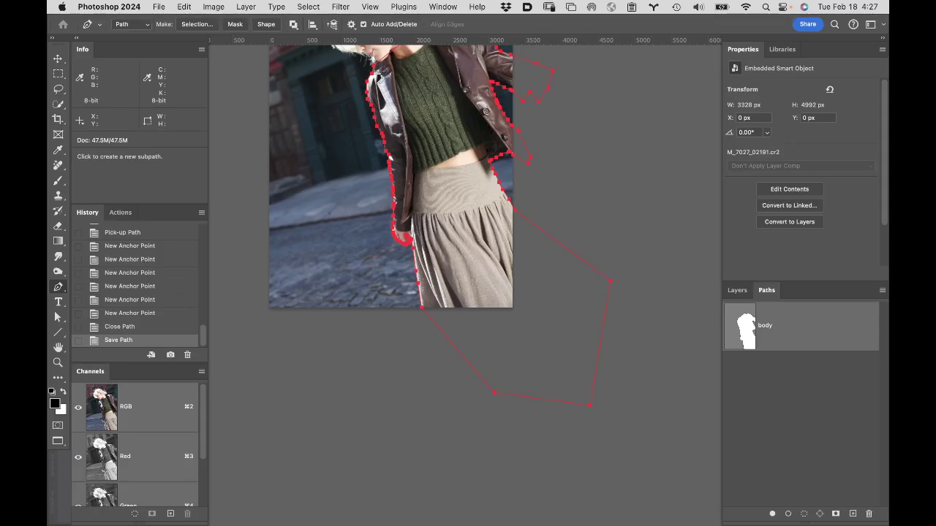
# - Save the document in Photoshop format as M_7027_02191-1.psd on Toss Volume
pyautogui.scroll(5, 521, 219)
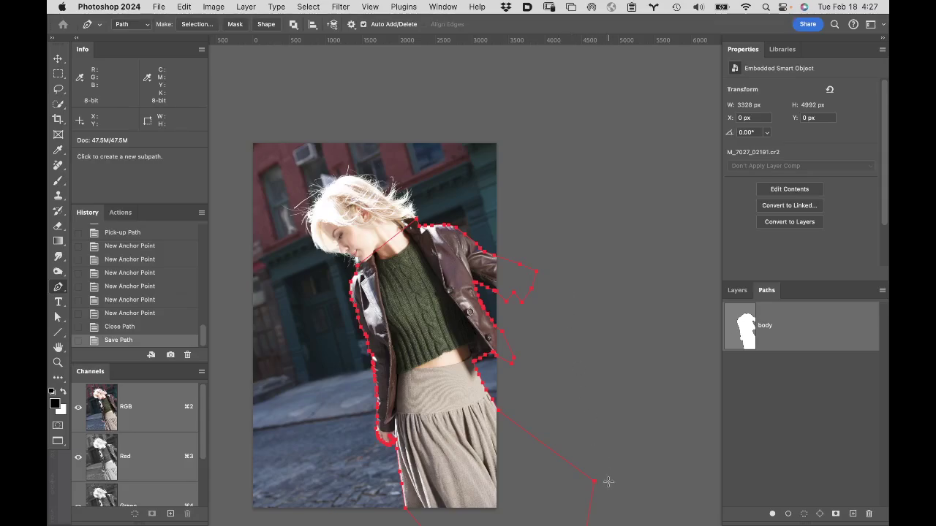
pyautogui.scroll(-5, 605, 478)
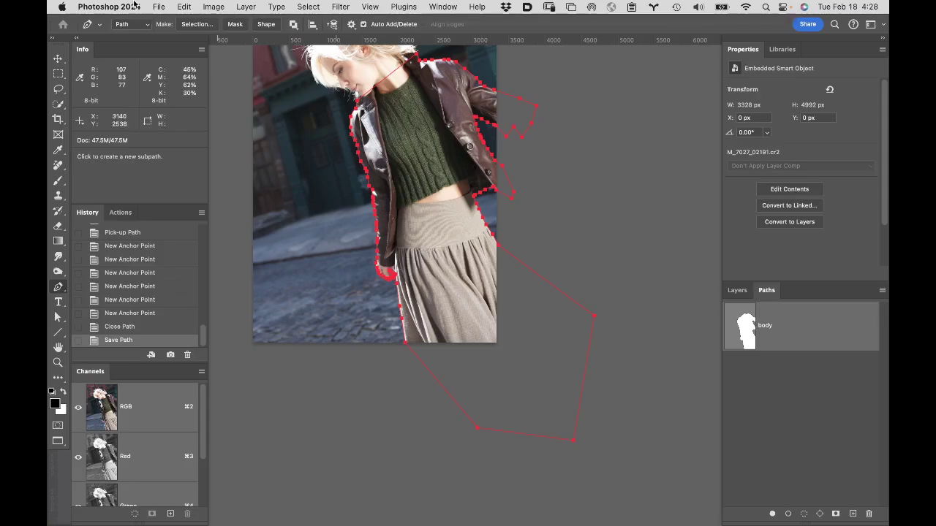
pyautogui.click(156, 7)
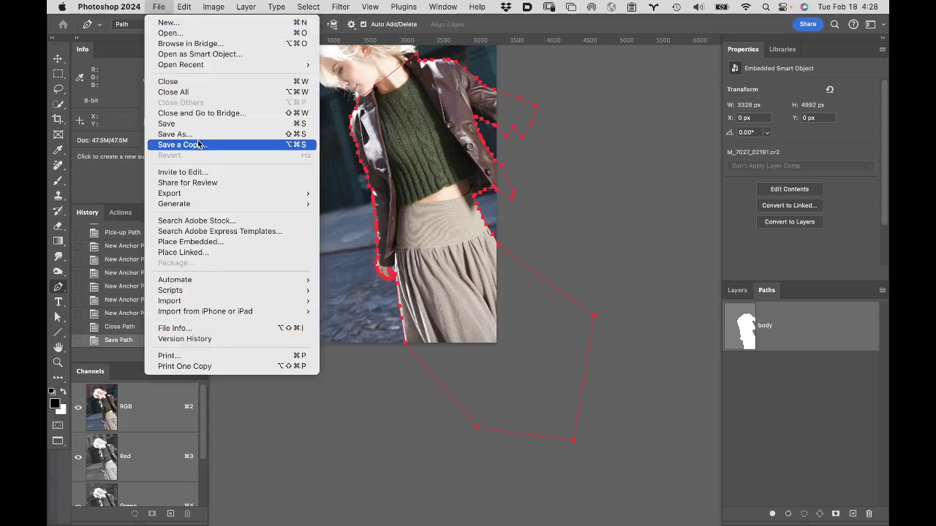
pyautogui.click(245, 135)
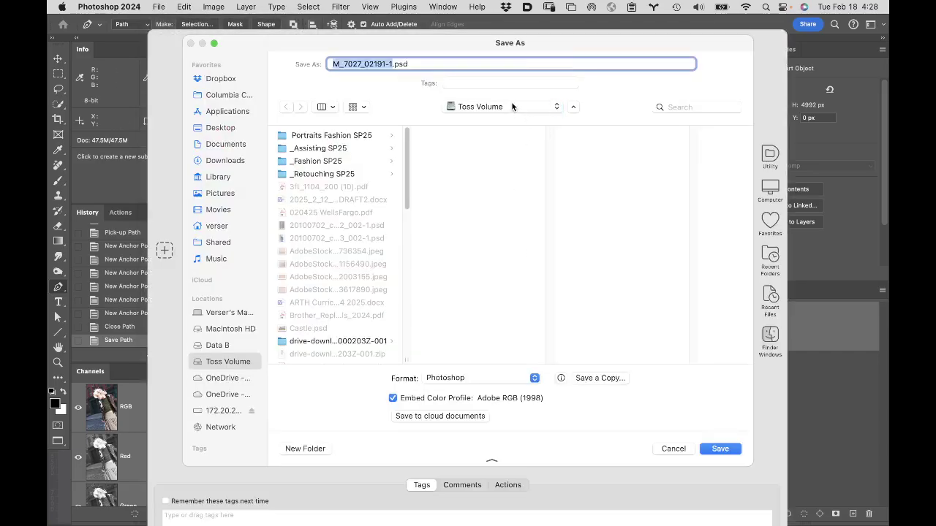
pyautogui.click(721, 448)
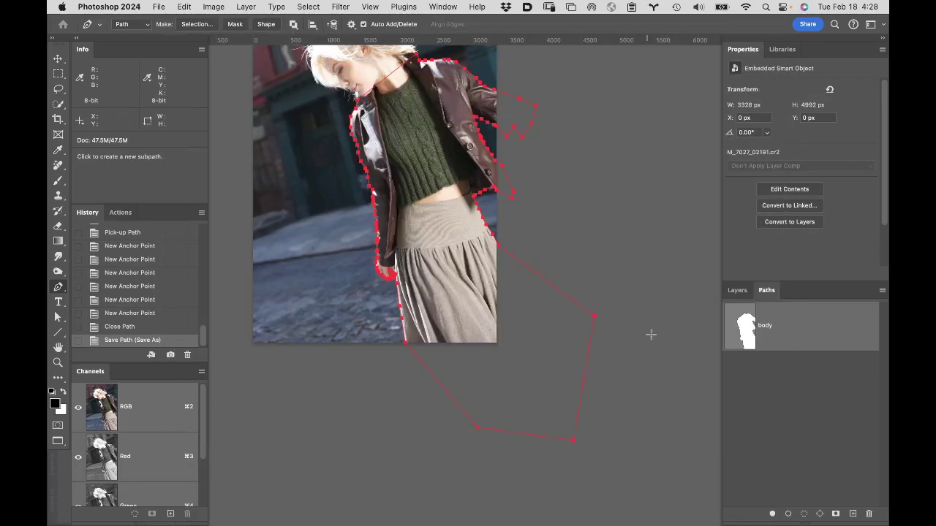
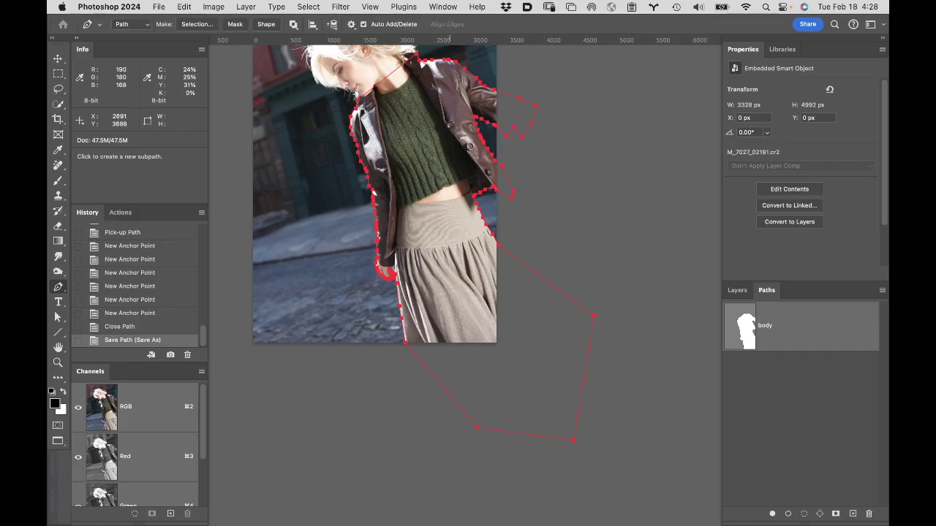
# - Start a new subpath in the gap between hand and skirt, running from the sleeve cuff down the skirt's edge to the finger
pyautogui.keyDown('super'); pyautogui.click(399, 248); pyautogui.keyUp('super')
pyautogui.keyDown('super'); pyautogui.click(399, 247); pyautogui.keyUp('super')
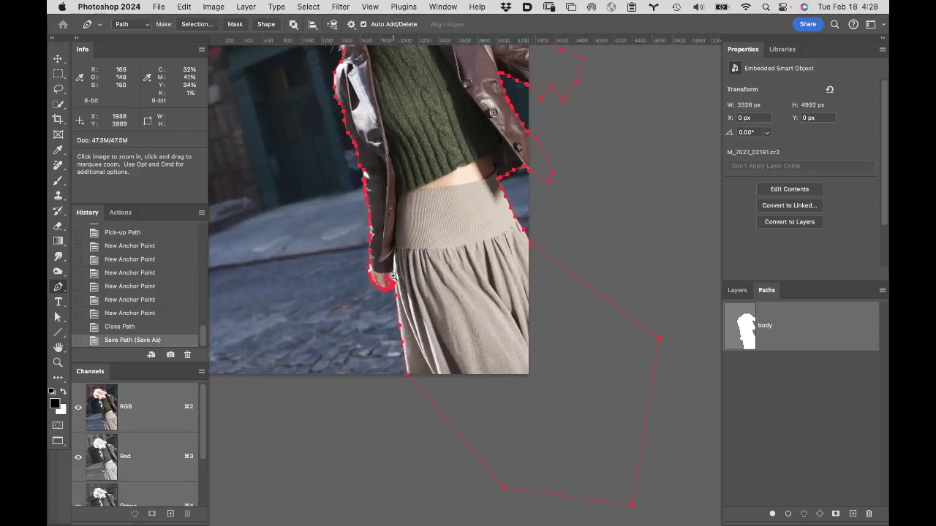
pyautogui.keyDown('super'); pyautogui.click(396, 255); pyautogui.keyUp('super')
pyautogui.keyDown('super'); pyautogui.click(393, 261); pyautogui.keyUp('super')
pyautogui.keyDown('super'); pyautogui.click(390, 268); pyautogui.keyUp('super')
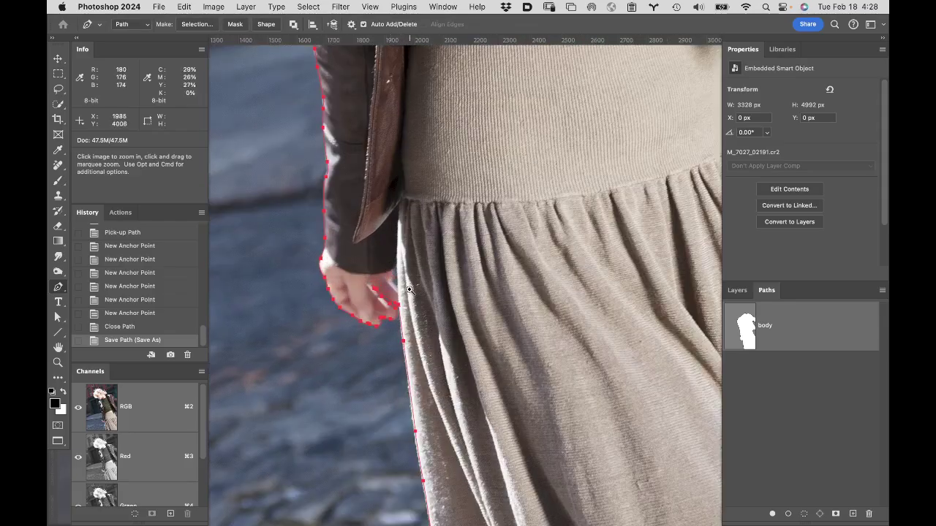
pyautogui.keyDown('super'); pyautogui.click(389, 268); pyautogui.keyUp('super')
pyautogui.keyDown('super'); pyautogui.click(392, 266); pyautogui.keyUp('super')
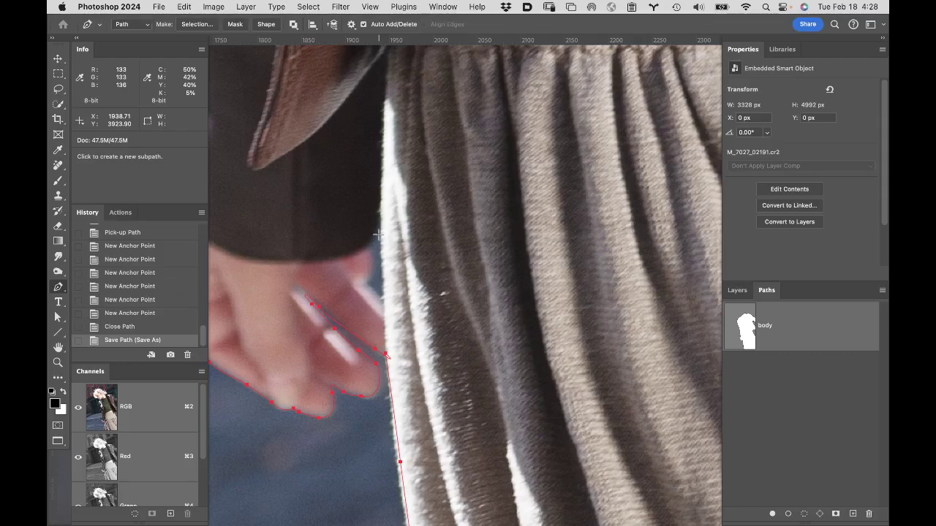
pyautogui.click(379, 236)
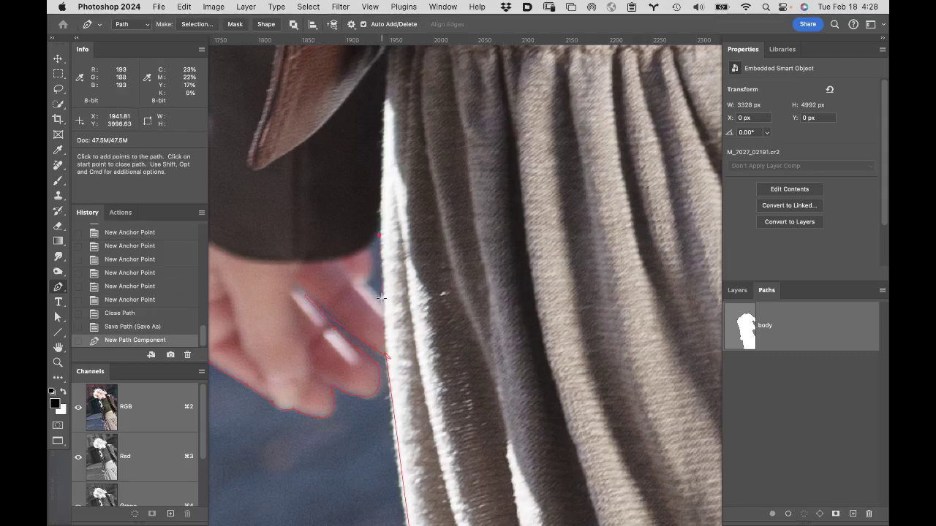
pyautogui.moveTo(380, 299); pyautogui.dragTo(373, 289)
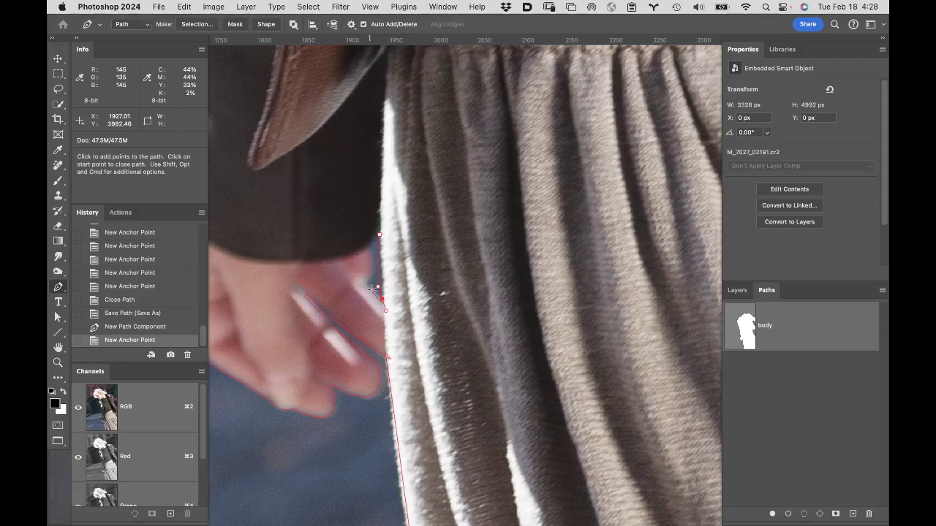
pyautogui.click(380, 296)
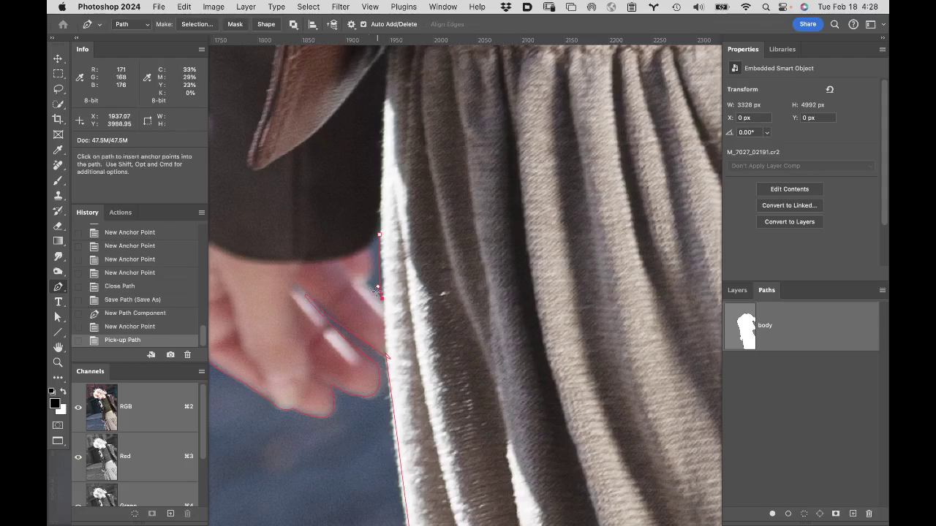
# - Trace the finger edges back up to the sleeve cuff and close the small subpath around the background gap
pyautogui.click(368, 286)
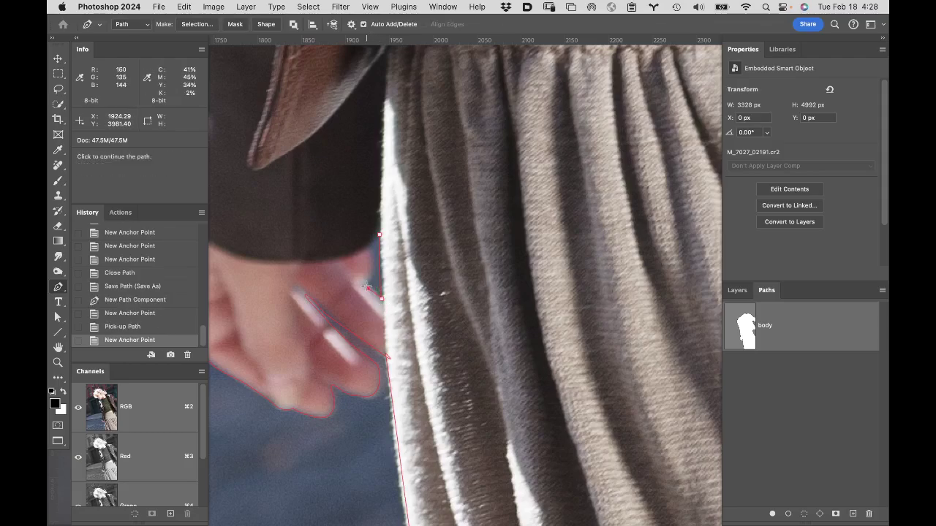
pyautogui.click(365, 284)
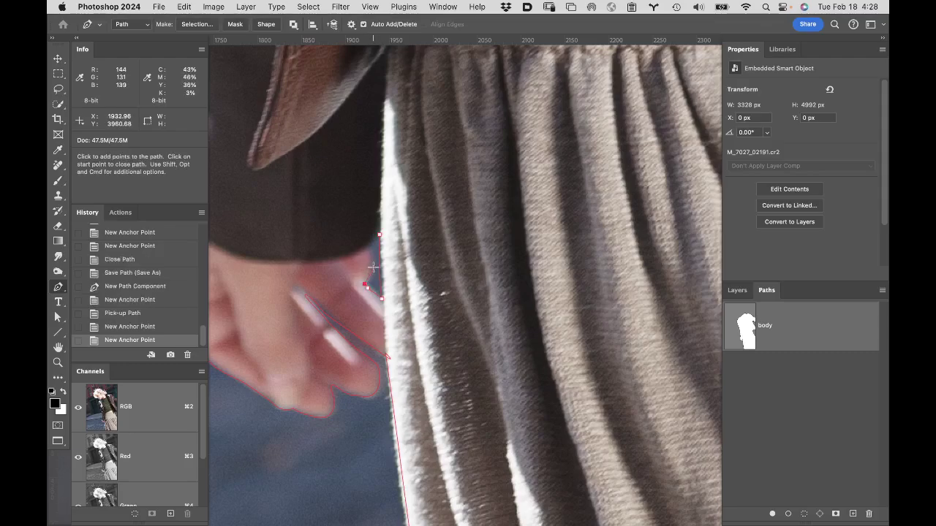
pyautogui.moveTo(373, 267); pyautogui.dragTo(373, 259)
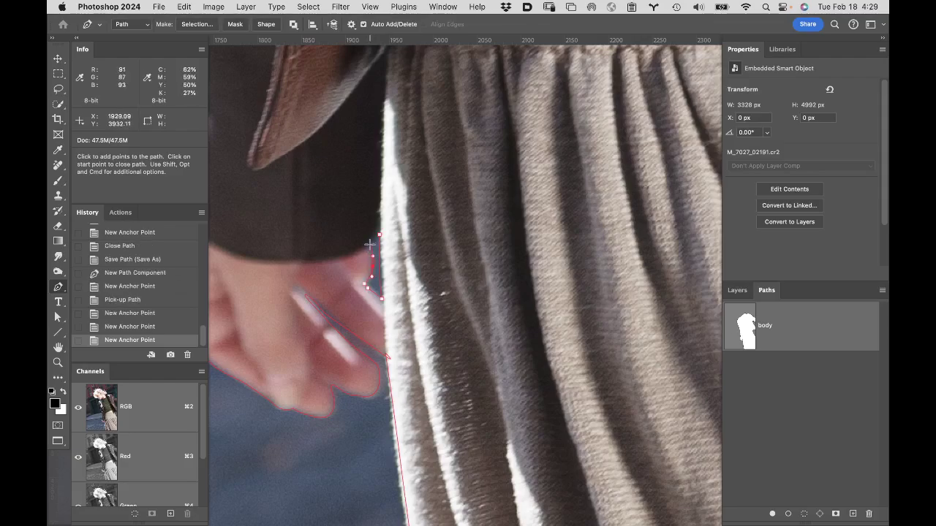
pyautogui.click(378, 236)
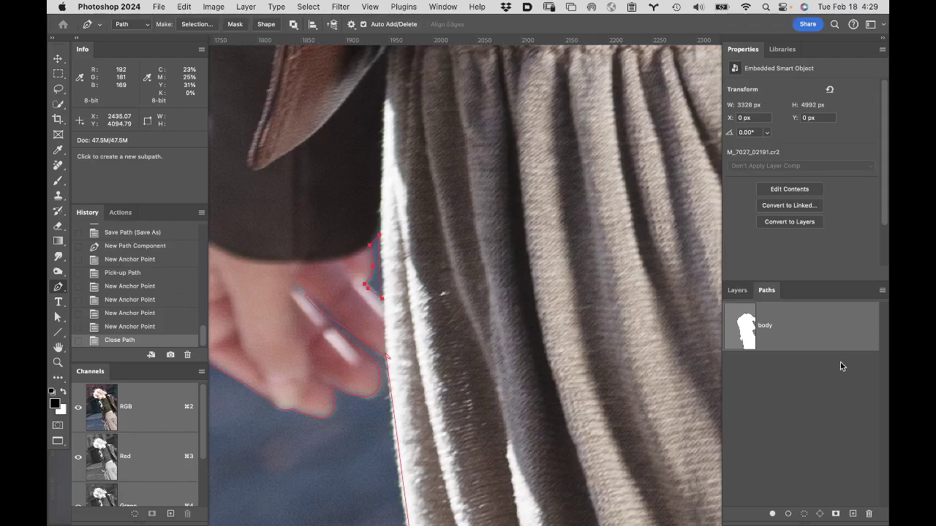
# - Fit the whole photo in view and examine the body path in full-screen mode, returning to the standard screen mode
pyautogui.doubleClick(58, 347)
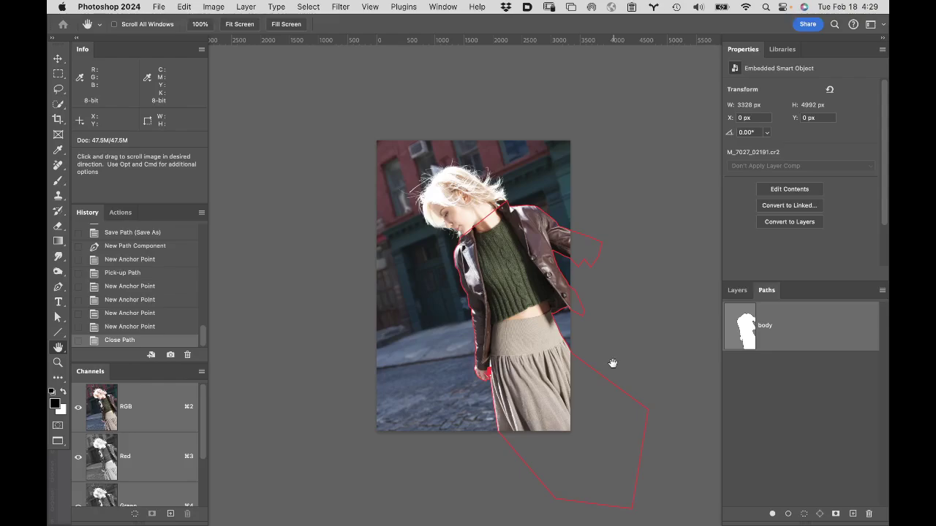
pyautogui.press('f')
pyautogui.press('f')
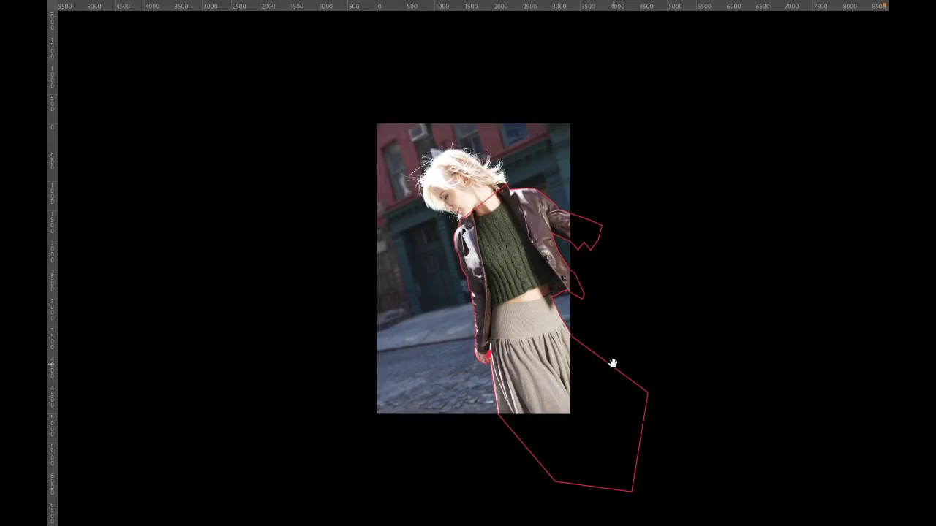
pyautogui.press('f')
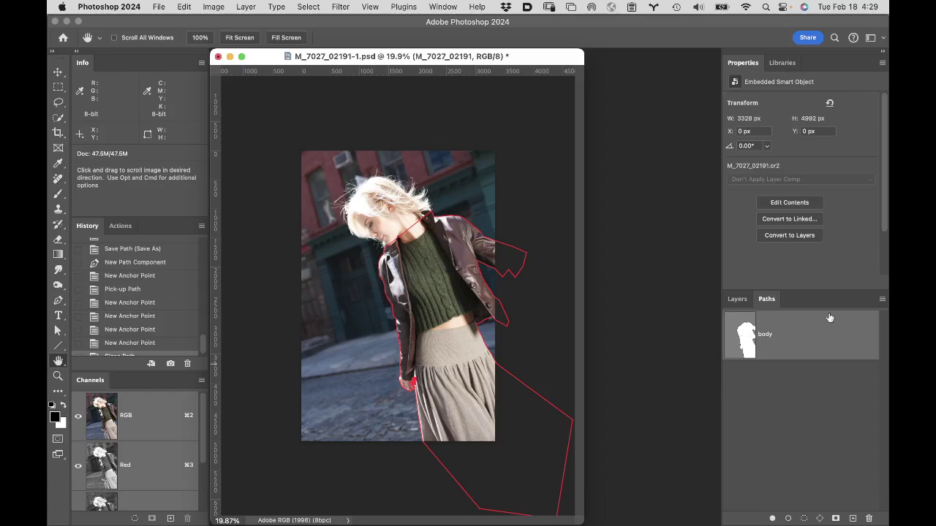
pyautogui.click(882, 300)
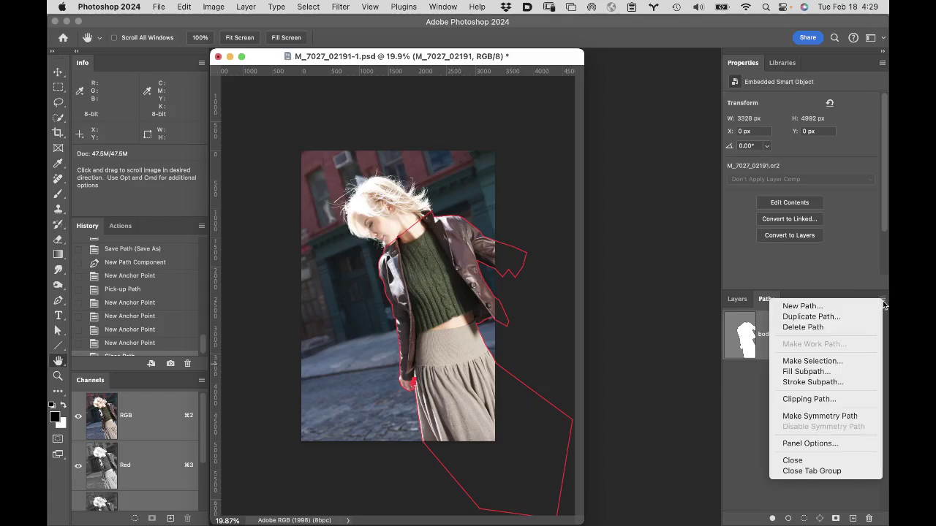
pyautogui.click(739, 421)
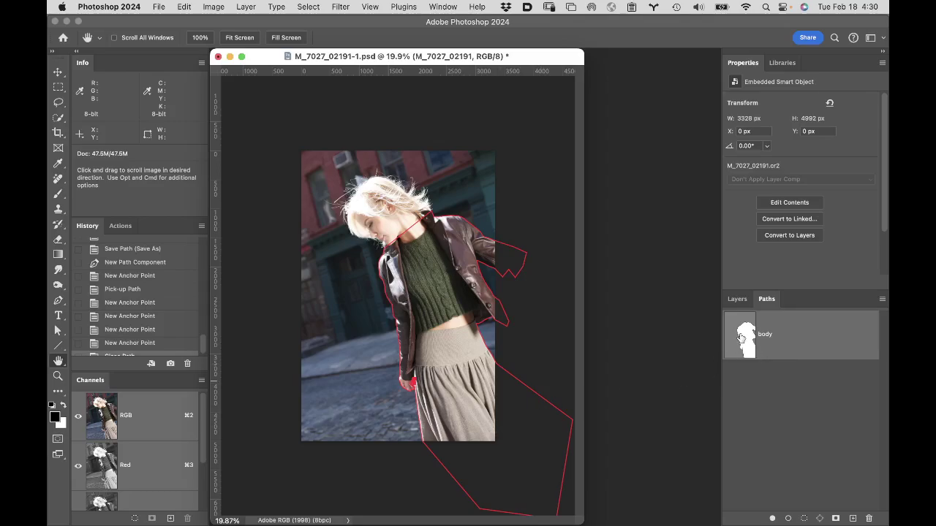
# - Load the body path as a selection and add it as a layer mask to the M_7027_02191 layer
pyautogui.keyDown('super'); pyautogui.click(740, 336); pyautogui.keyUp('super')
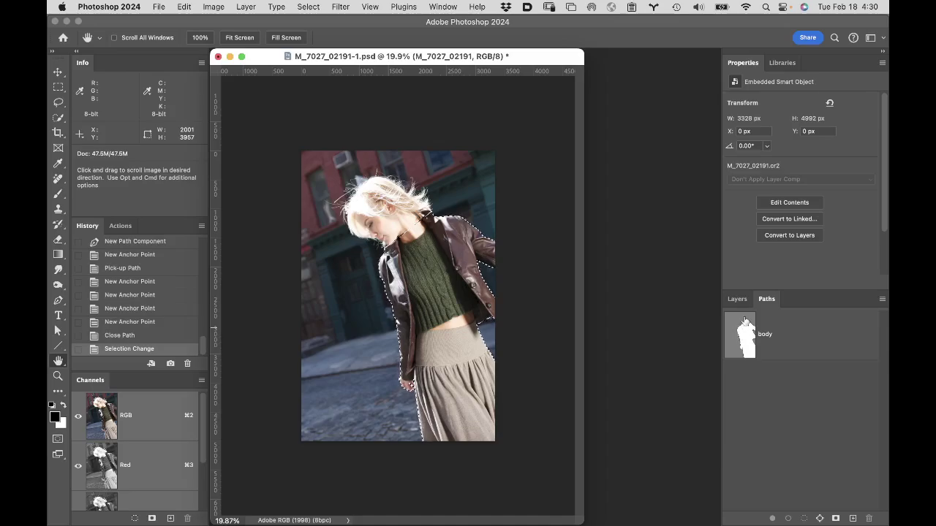
pyautogui.click(737, 299)
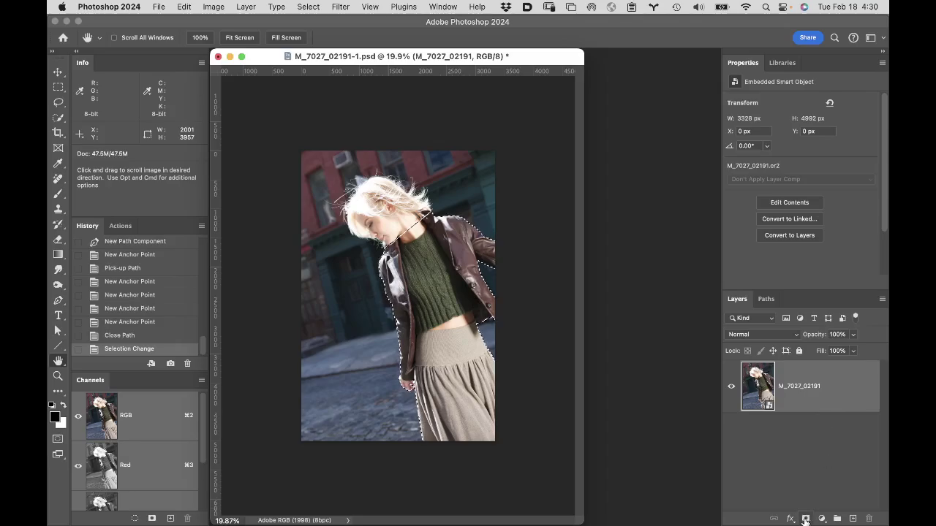
pyautogui.click(805, 519)
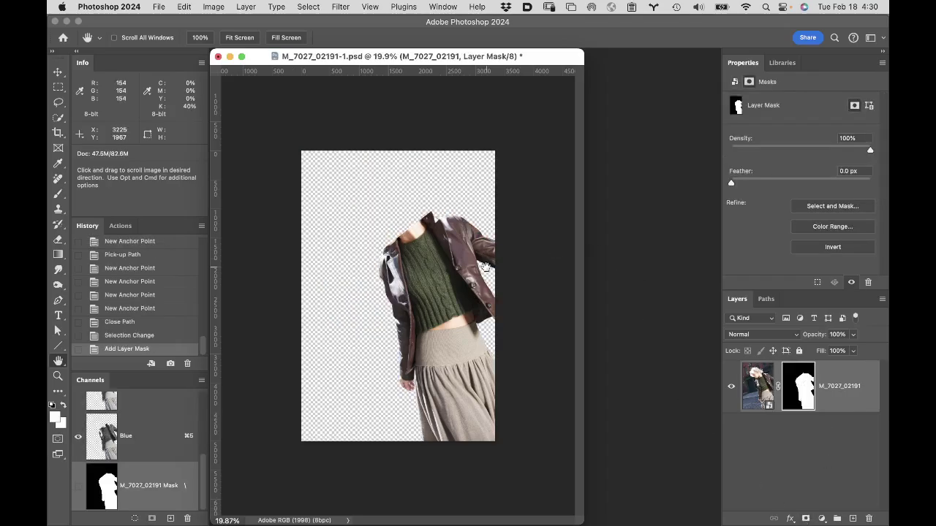
# - Examine the masked edge along the jacket's sleeve and shoulder at 200% magnification
pyautogui.keyDown('super'); pyautogui.click(364, 293); pyautogui.keyUp('super')
pyautogui.keyDown('super'); pyautogui.click(381, 288); pyautogui.keyUp('super')
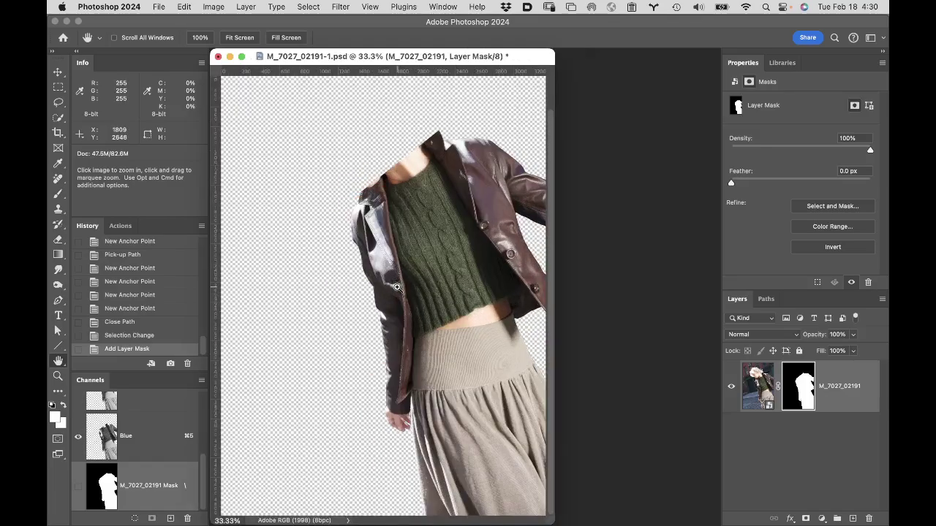
pyautogui.keyDown('super'); pyautogui.click(403, 281); pyautogui.keyUp('super')
pyautogui.keyDown('super'); pyautogui.click(580, 261); pyautogui.keyUp('super')
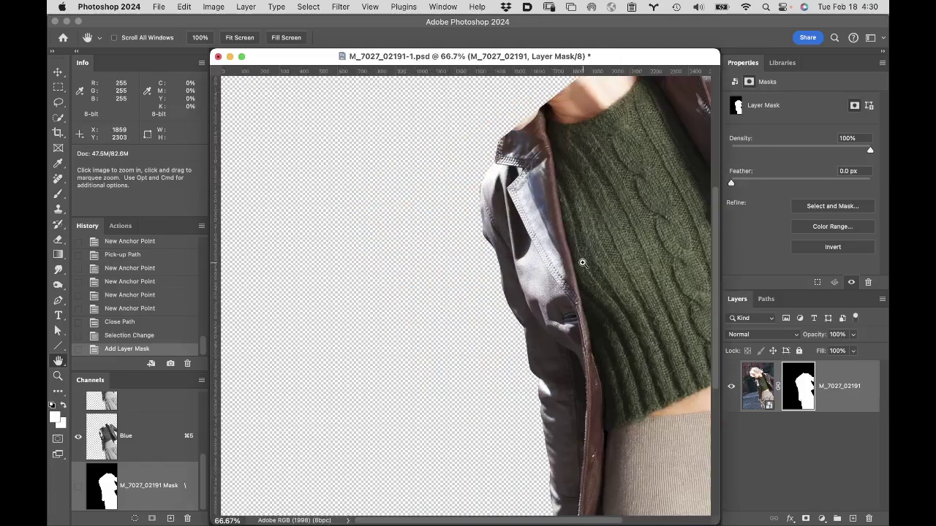
pyautogui.keyDown('super'); pyautogui.click(564, 290); pyautogui.keyUp('super')
pyautogui.keyDown('super'); pyautogui.click(494, 307); pyautogui.keyUp('super')
pyautogui.moveTo(244, 260); pyautogui.dragTo(508, 418)
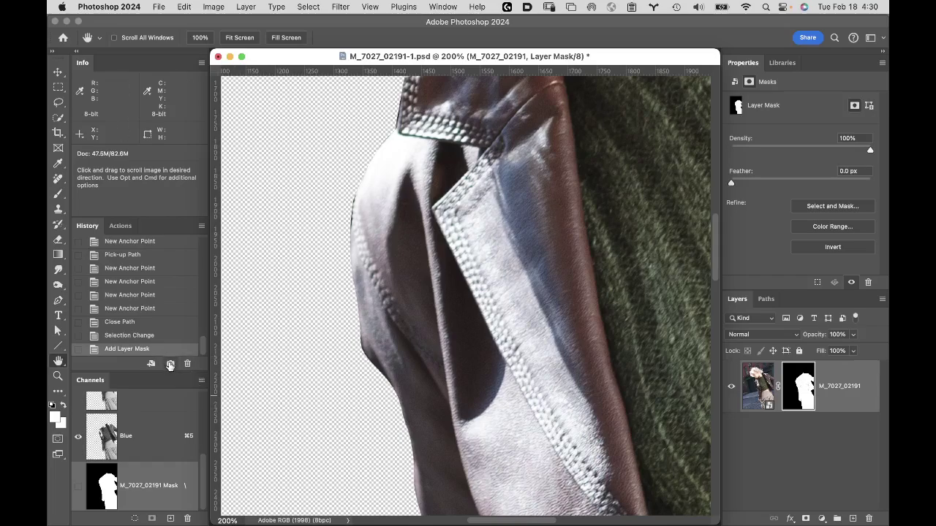
# - Save a full-document history snapshot named "body sharp"
pyautogui.click(170, 365)
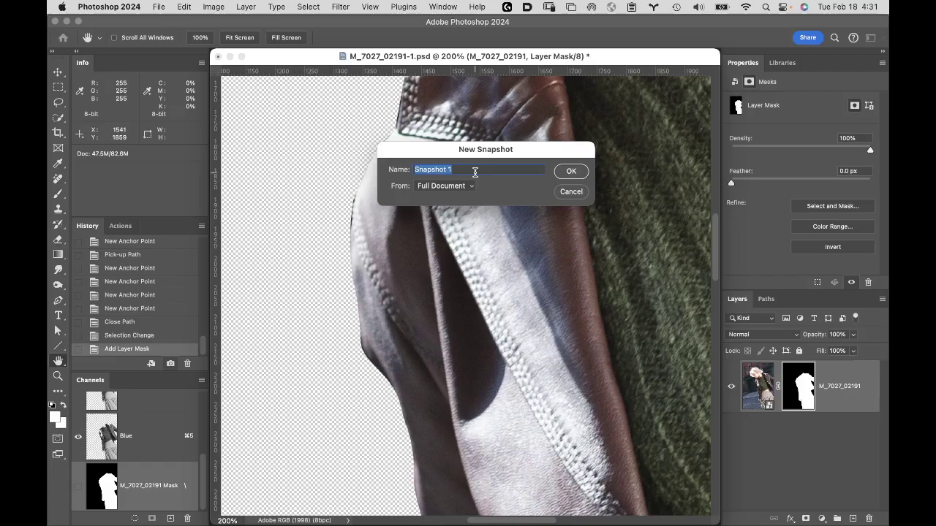
pyautogui.write('body sharp')
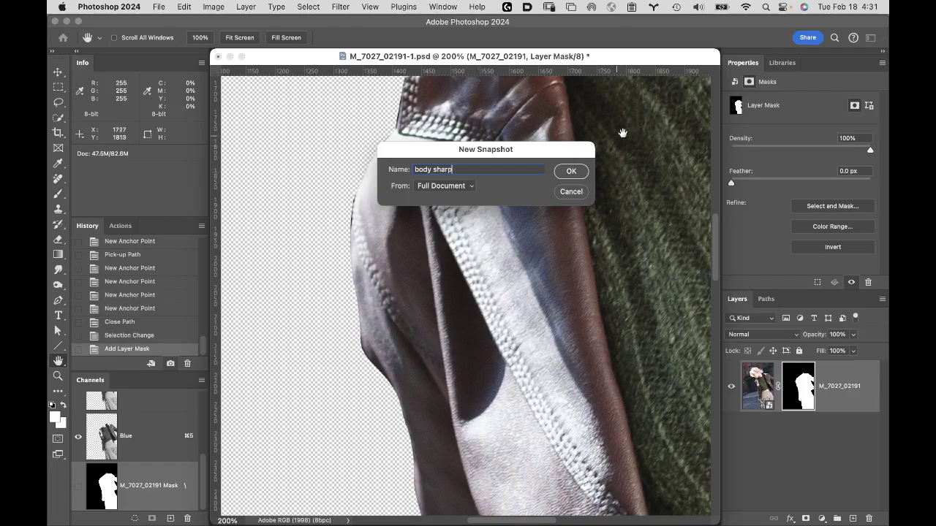
pyautogui.click(574, 173)
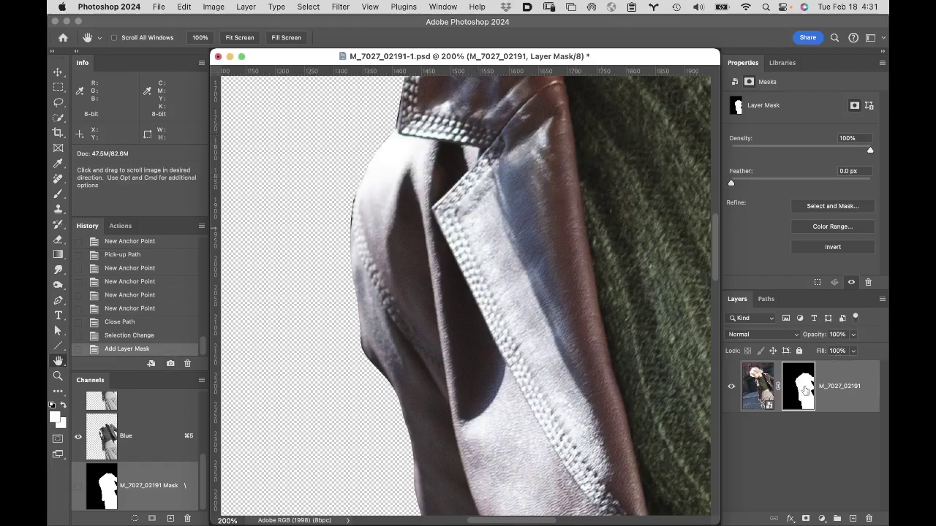
# - Delete the layer mask from the M_7027_02191 layer and load the body path as a selection
pyautogui.moveTo(798, 398); pyautogui.dragTo(868, 519)
pyautogui.click(765, 301)
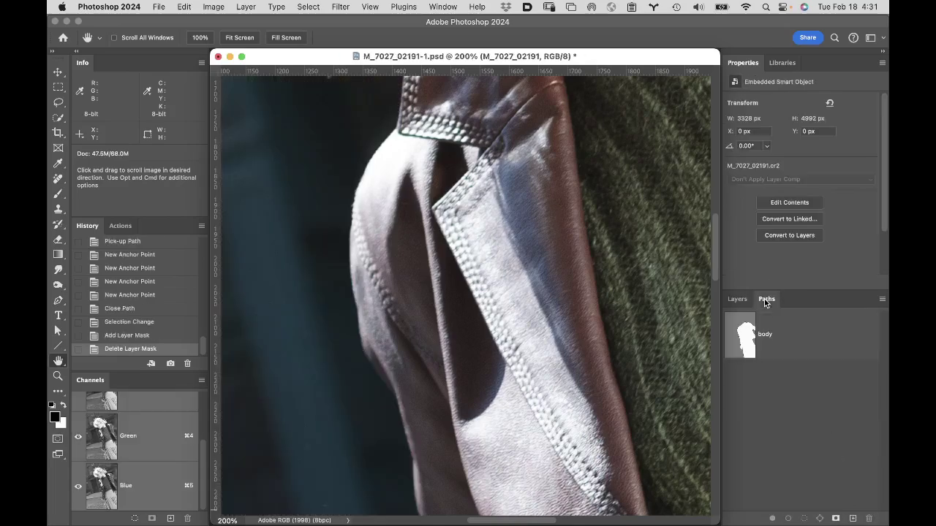
pyautogui.keyDown('super'); pyautogui.click(742, 340); pyautogui.keyUp('super')
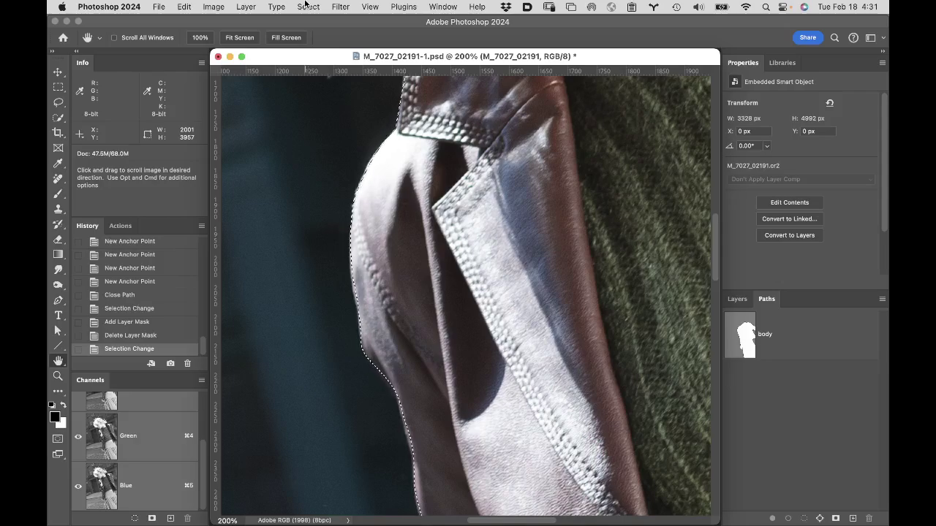
# - Feather the body selection by 1 pixel and add it as a layer mask to the photo layer
pyautogui.click(307, 6)
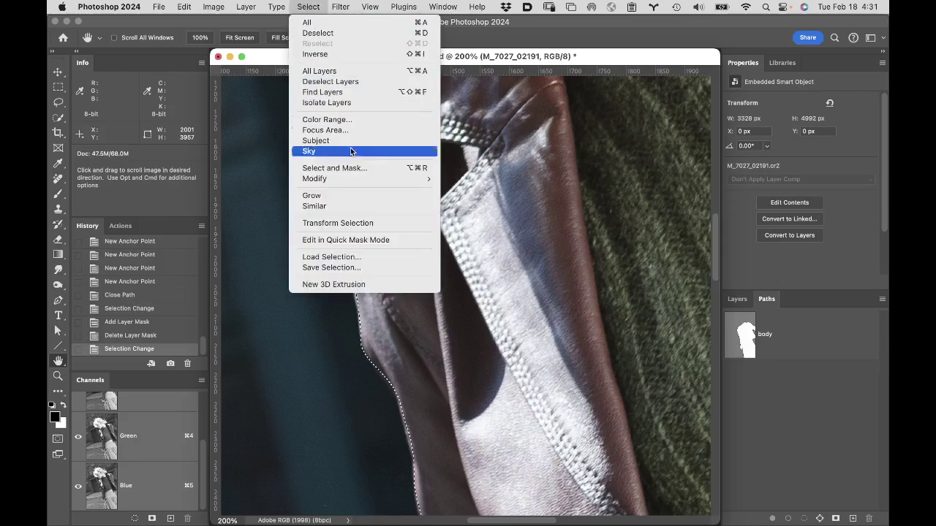
pyautogui.moveTo(356, 184)
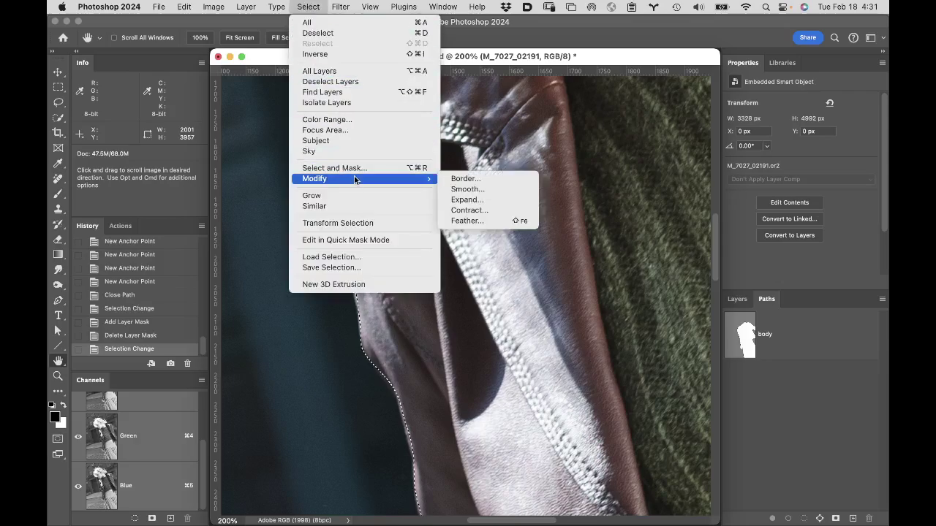
pyautogui.click(489, 221)
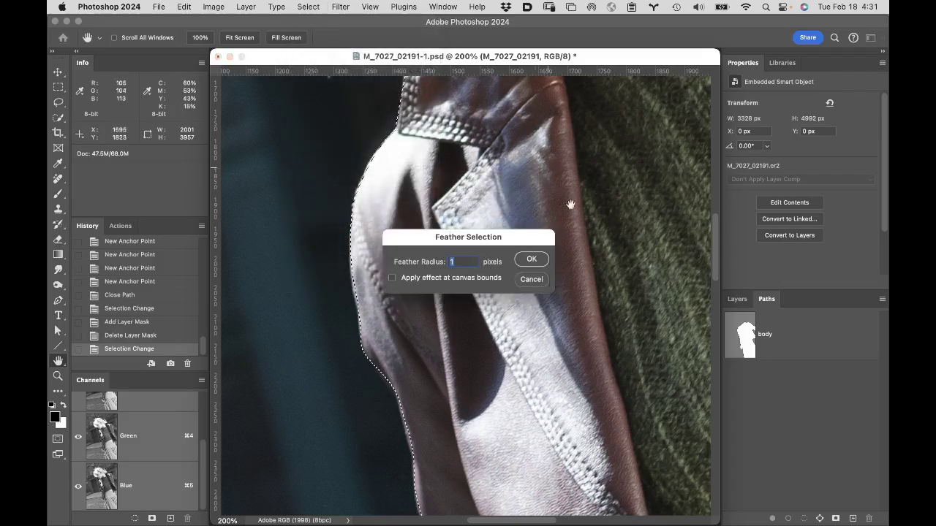
pyautogui.click(525, 260)
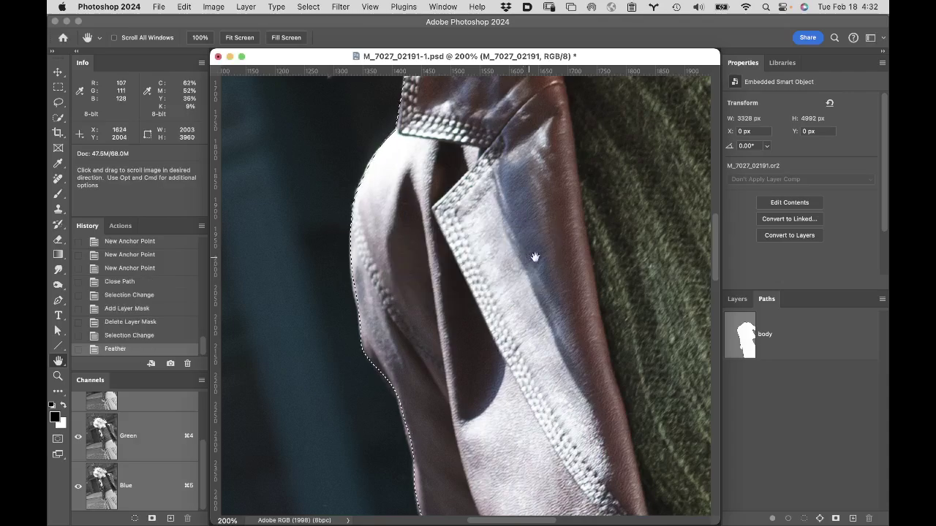
pyautogui.click(737, 299)
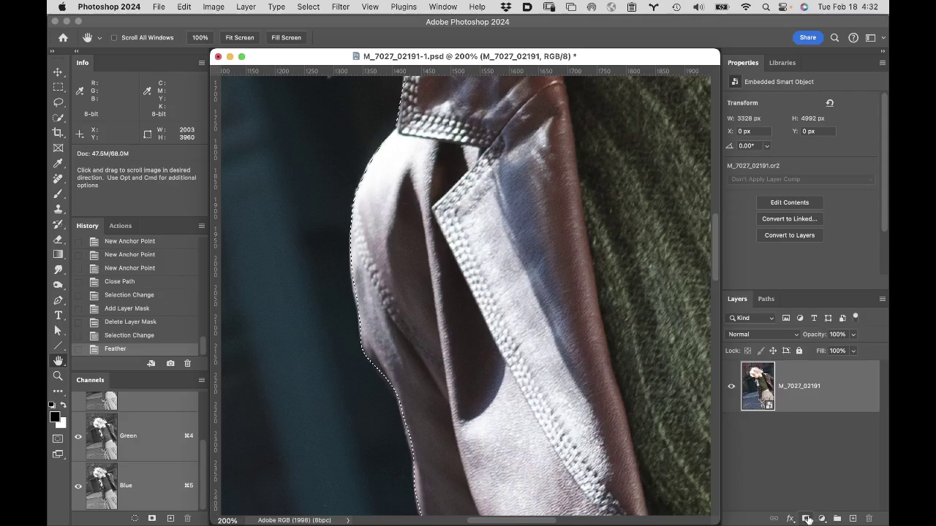
pyautogui.click(806, 518)
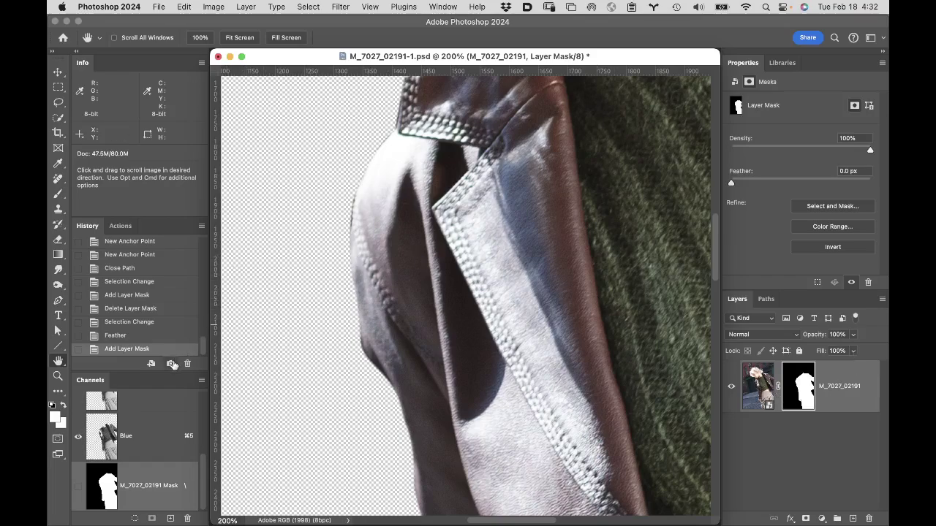
# - Discard the feathered layer mask and return the document to the "body sharp" history snapshot
pyautogui.keyDown('alt'); pyautogui.click(170, 363); pyautogui.keyUp('alt')
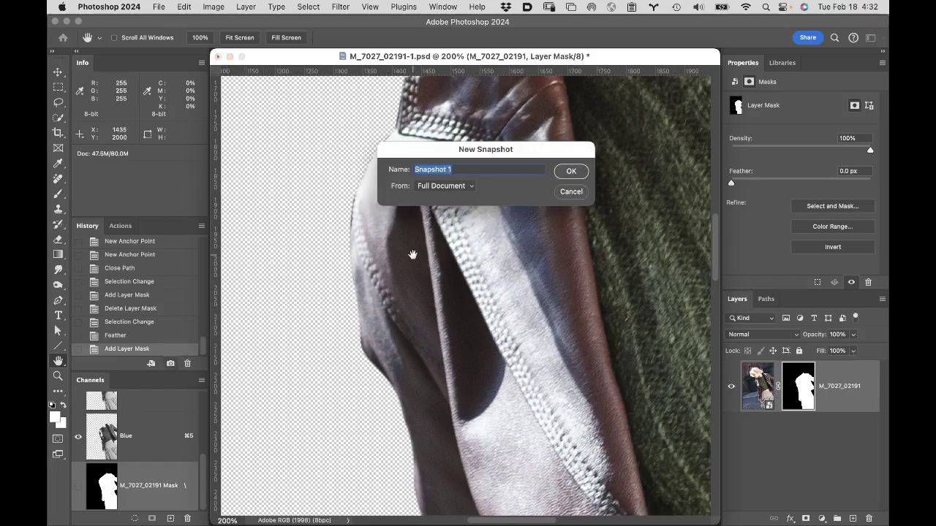
pyautogui.click(571, 192)
pyautogui.moveTo(790, 377); pyautogui.dragTo(868, 517)
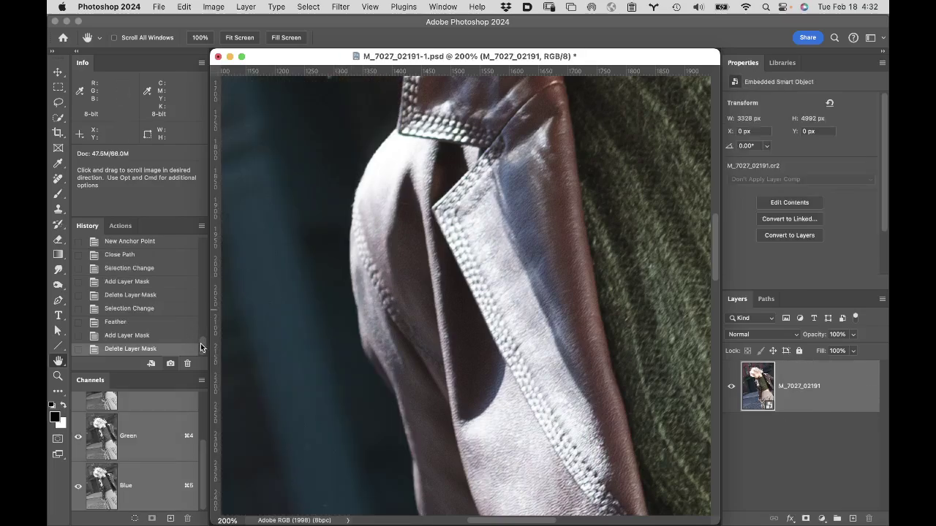
pyautogui.scroll(5, 203, 341)
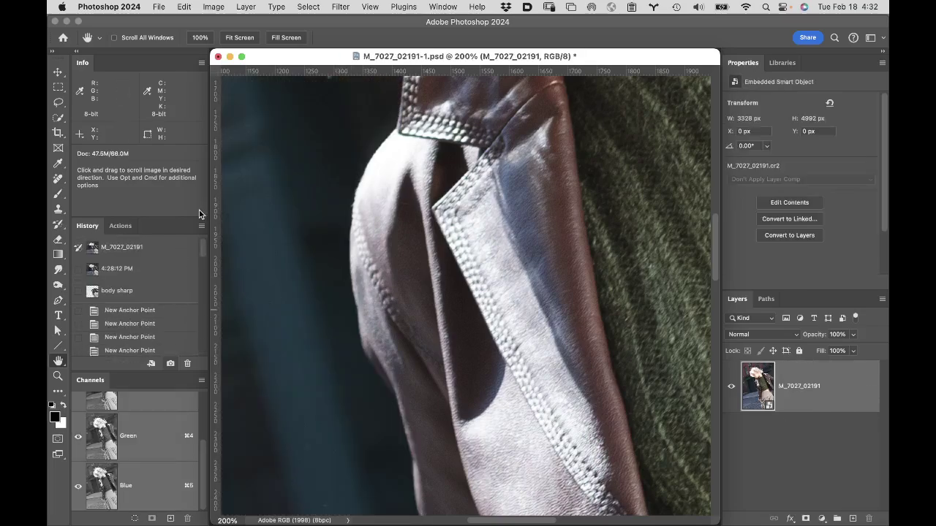
pyautogui.click(158, 291)
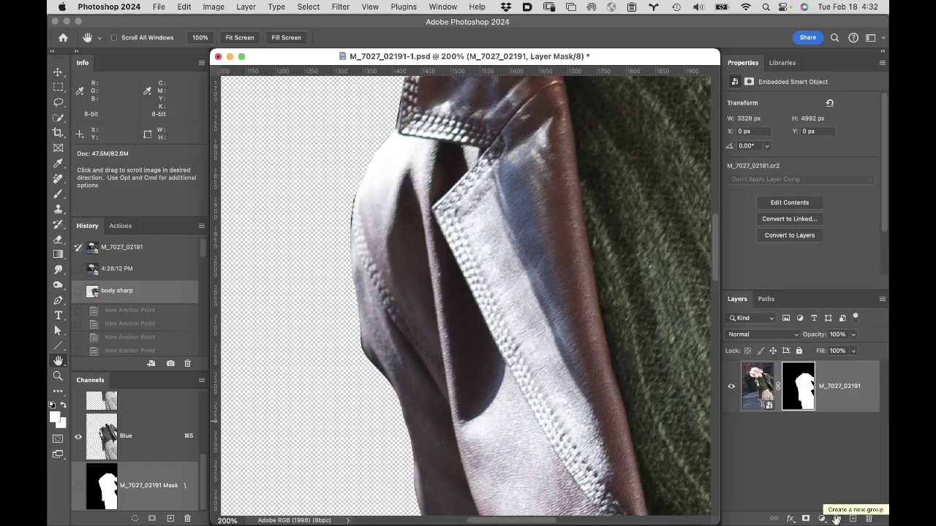
# - Add a white (ffffff) solid color fill layer and place the M_7027_02191 layer above it
pyautogui.click(822, 518)
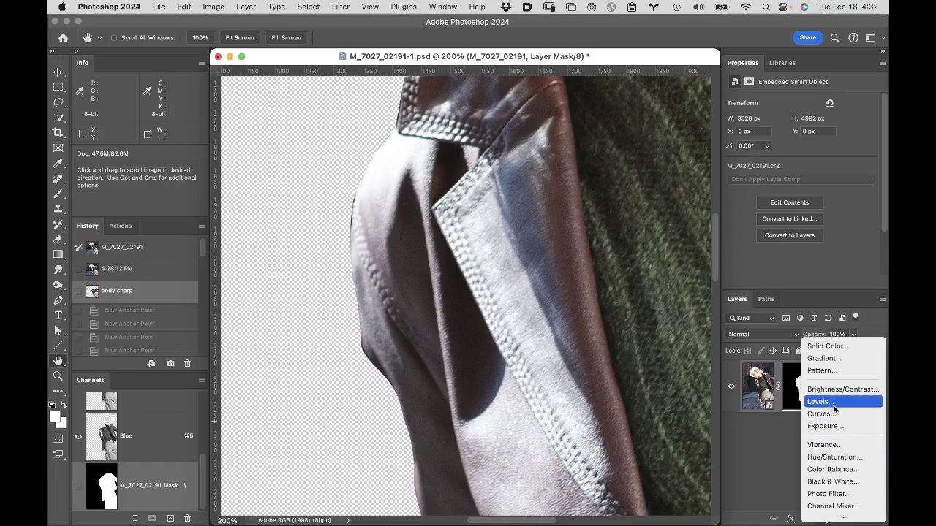
pyautogui.click(845, 346)
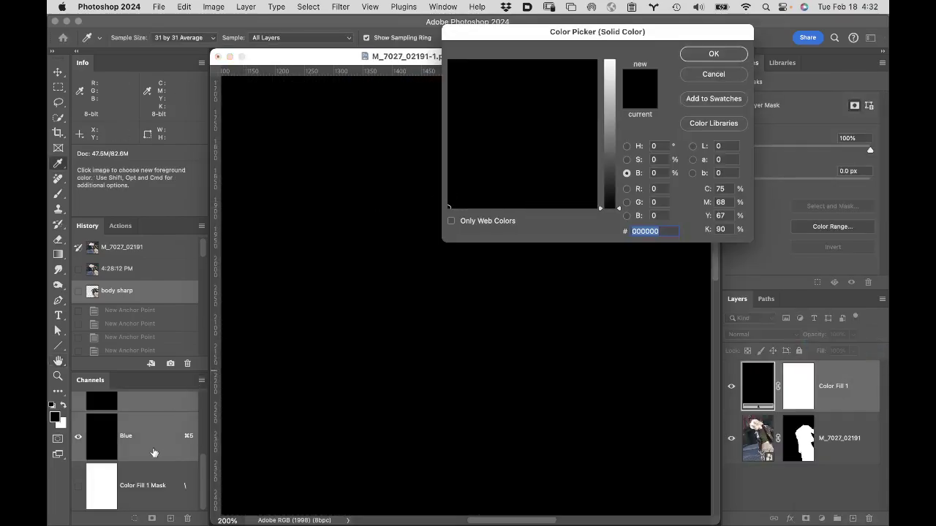
pyautogui.click(661, 189)
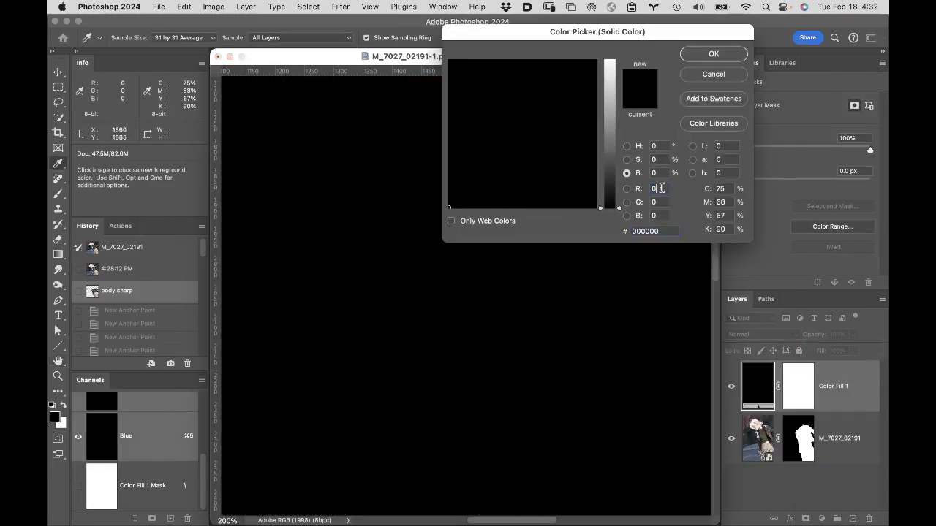
pyautogui.click(609, 61)
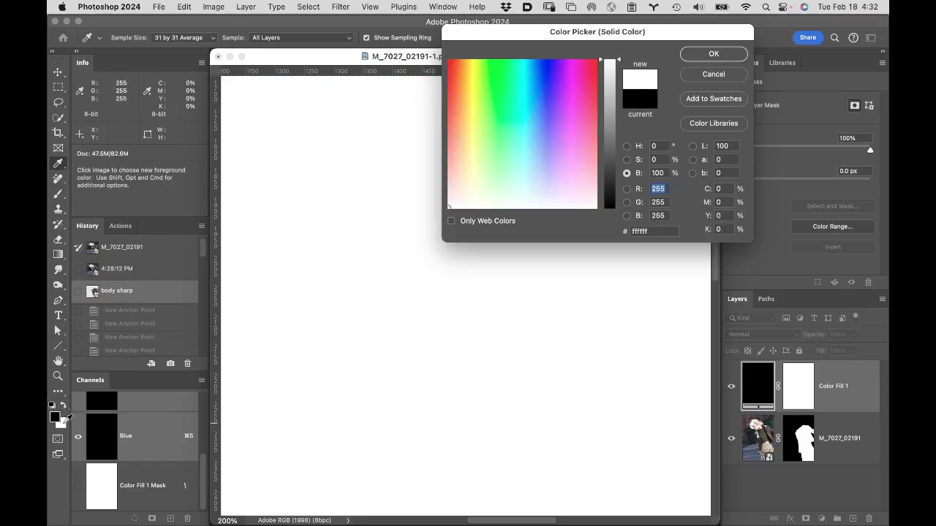
pyautogui.click(693, 55)
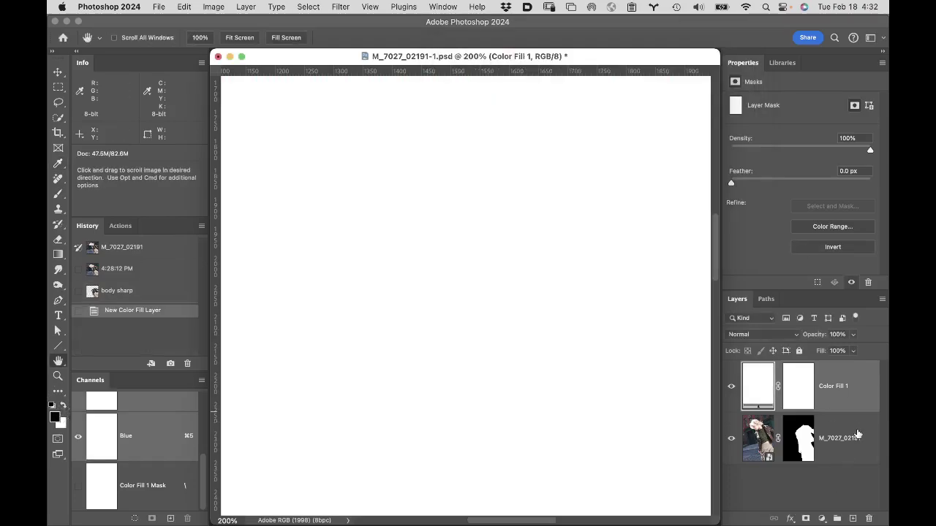
pyautogui.moveTo(858, 434); pyautogui.dragTo(842, 360)
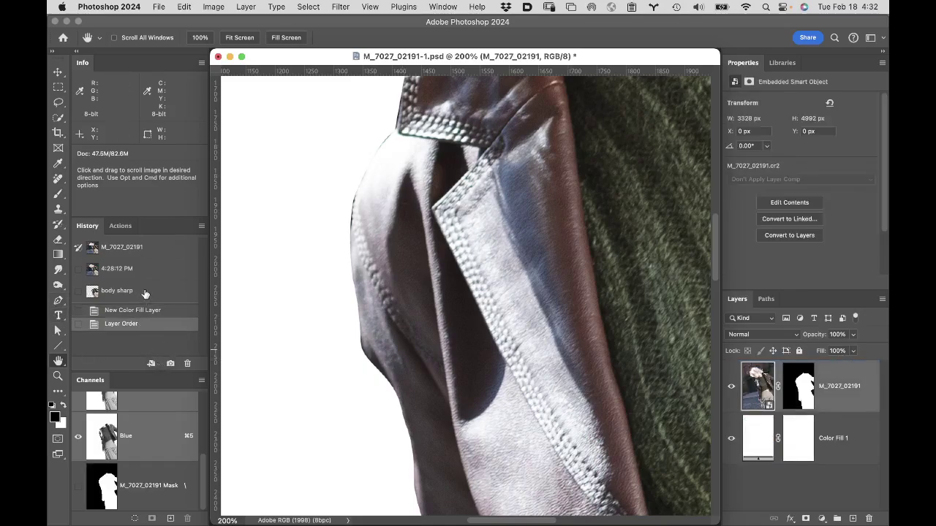
# - Replace the old history snapshot with a new full-document snapshot named "body sharp"
pyautogui.moveTo(145, 293); pyautogui.dragTo(188, 363)
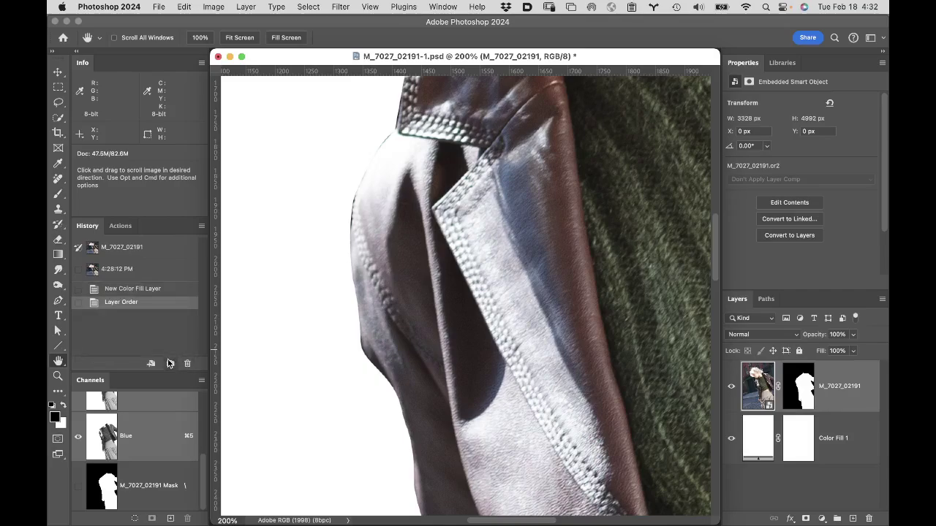
pyautogui.click(170, 364)
pyautogui.write('boo')
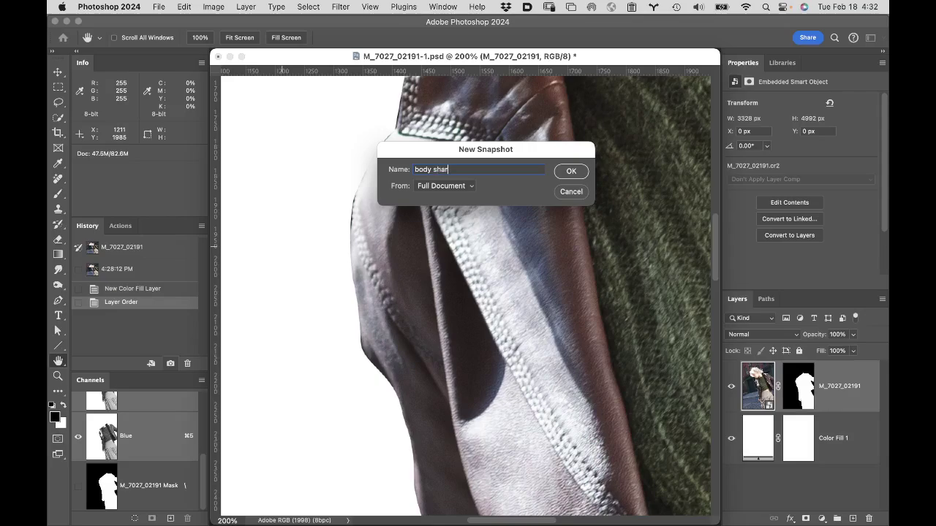
pyautogui.click(571, 171)
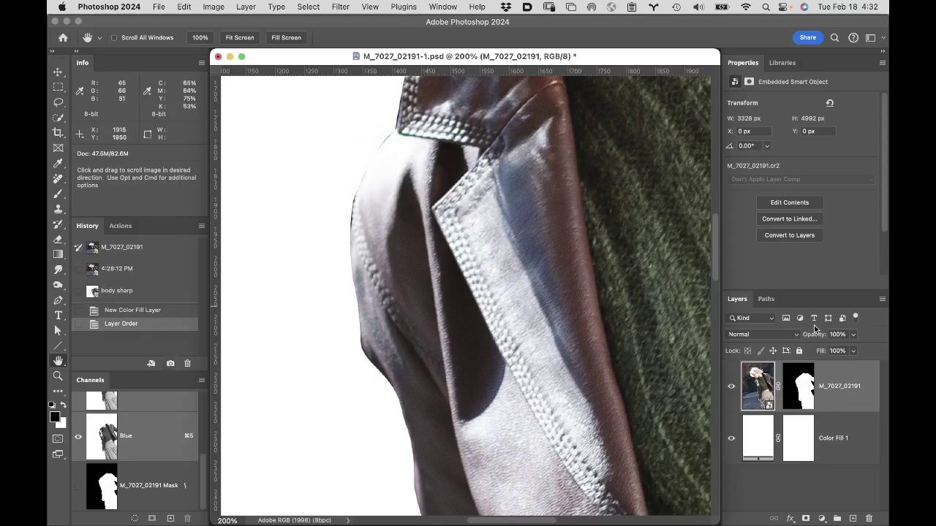
# - Remove the sharp mask from the M_7027_02191 layer and load the body path as a selection again
pyautogui.moveTo(800, 394); pyautogui.dragTo(870, 515)
pyautogui.click(764, 299)
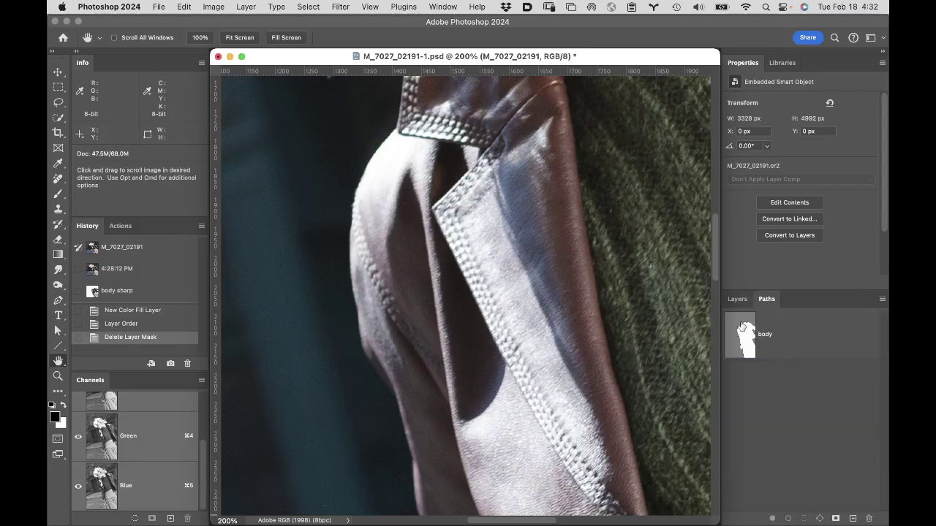
pyautogui.keyDown('super'); pyautogui.click(742, 327); pyautogui.keyUp('super')
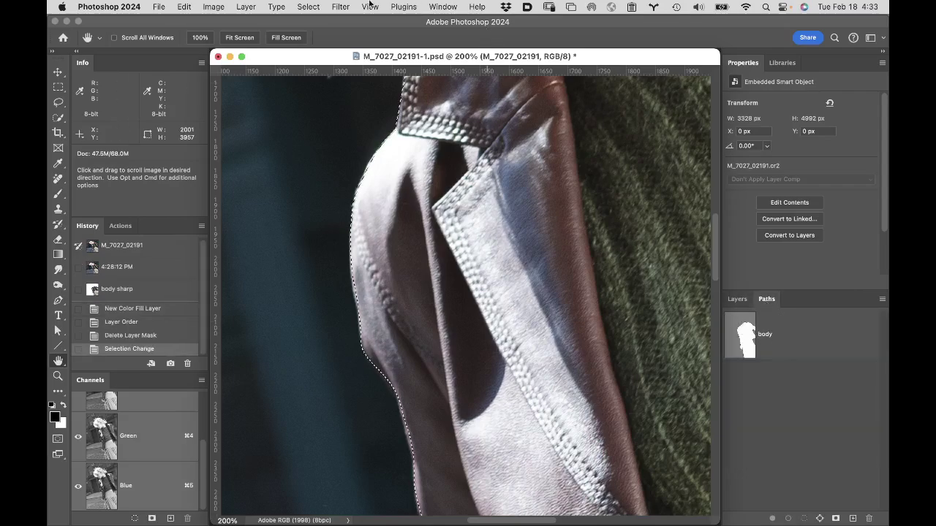
# - Feather the selection by 1 pixel and apply it as a layer mask on the M_7027_02191 layer
pyautogui.click(308, 6)
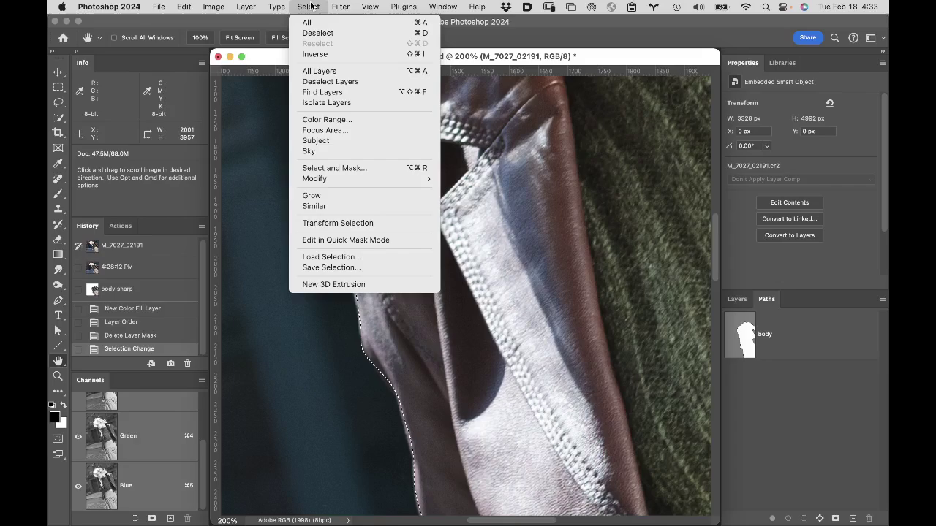
pyautogui.moveTo(330, 180)
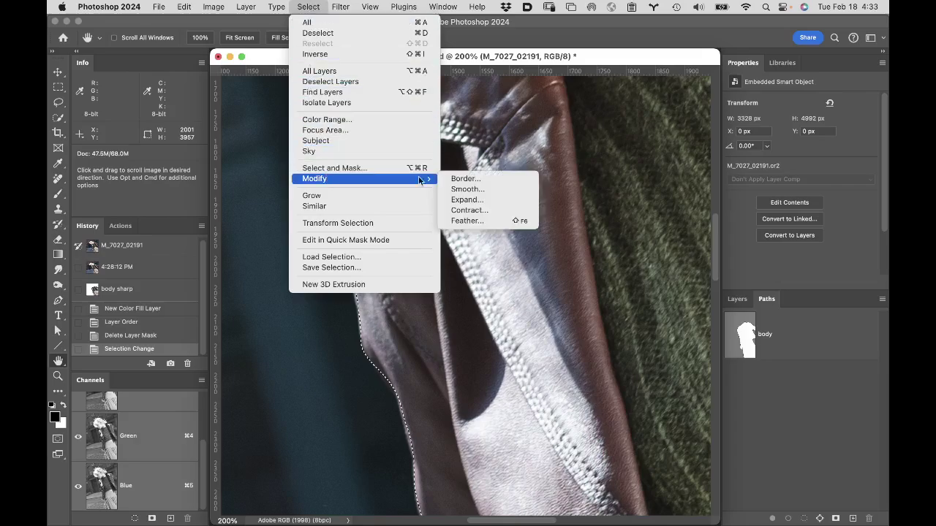
pyautogui.click(469, 220)
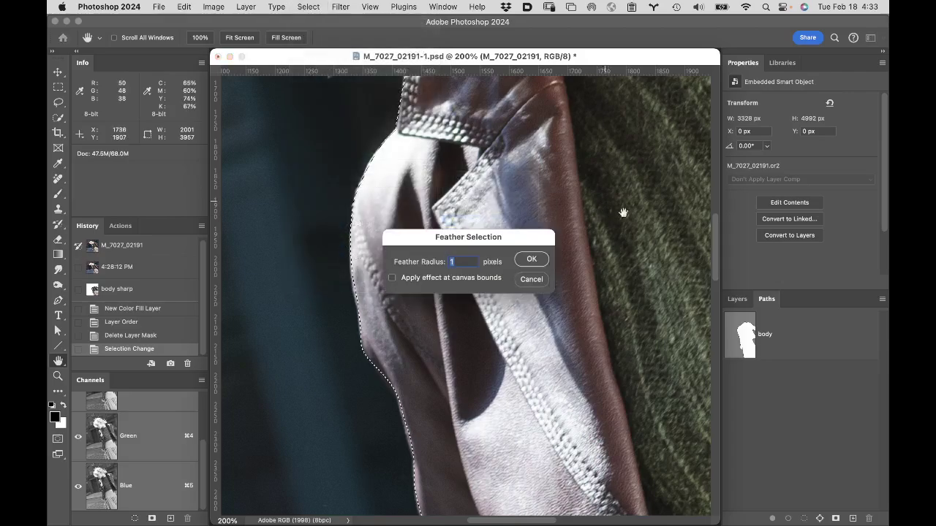
pyautogui.click(531, 260)
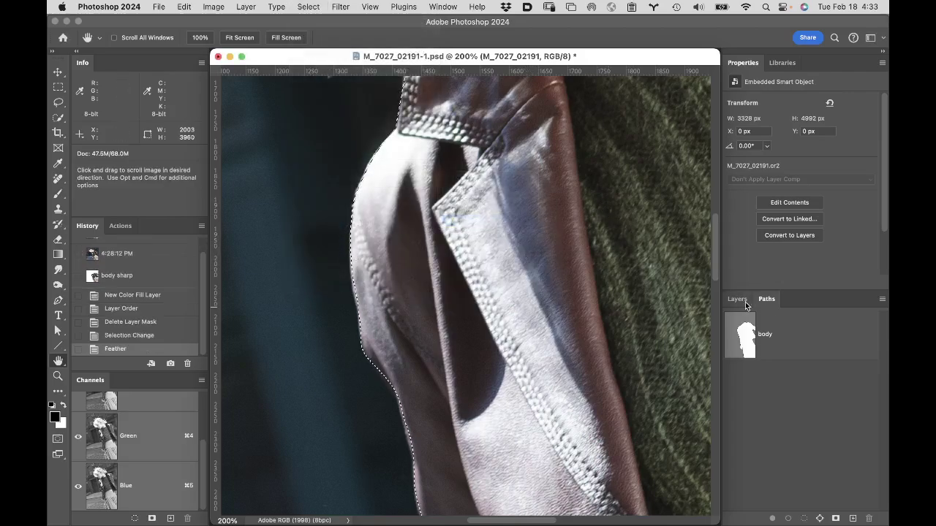
pyautogui.click(738, 300)
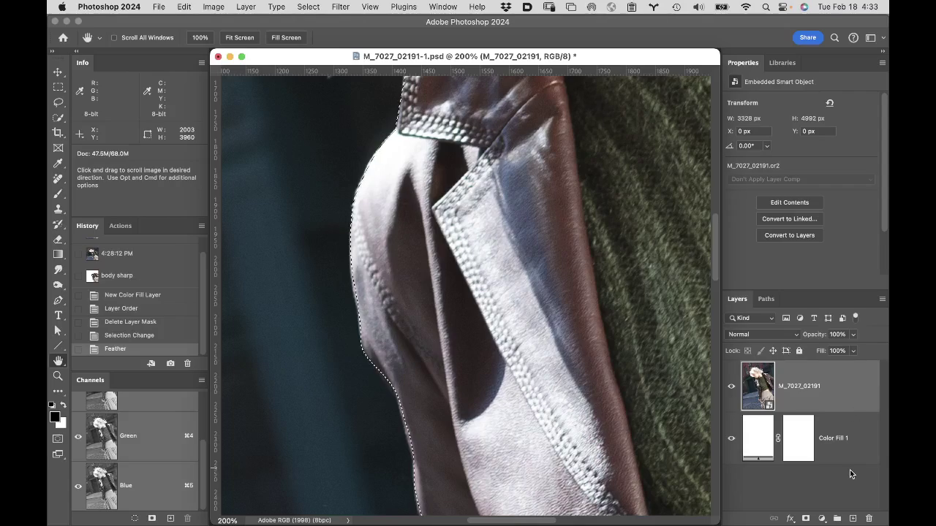
pyautogui.click(805, 518)
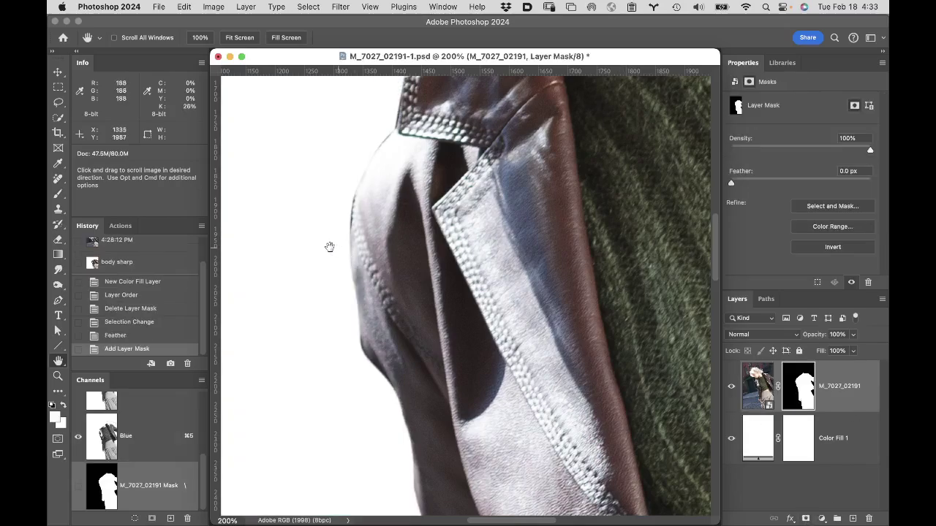
# - Create a full-document history snapshot of the feathered mask state named "body soft"
pyautogui.keyDown('alt'); pyautogui.click(171, 364); pyautogui.keyUp('alt')
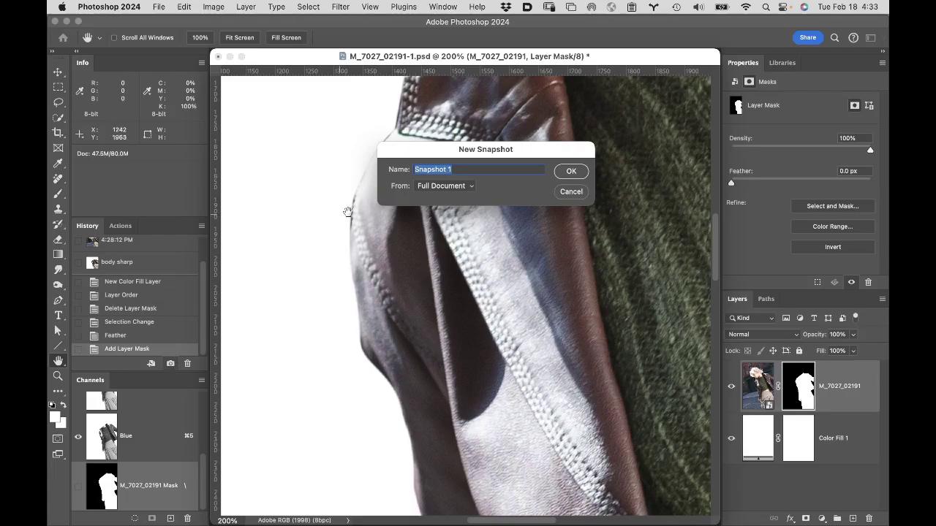
pyautogui.write('bo')
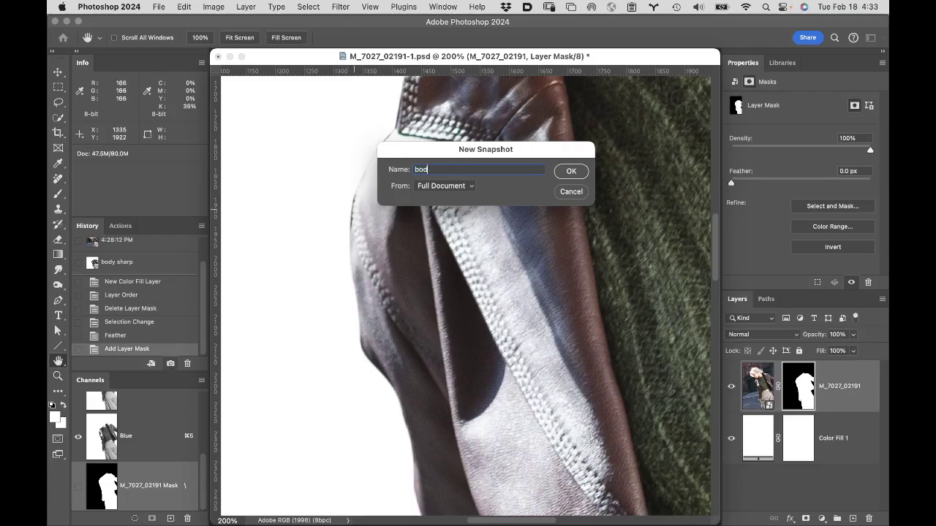
pyautogui.write('dy soft')
pyautogui.press('Return')
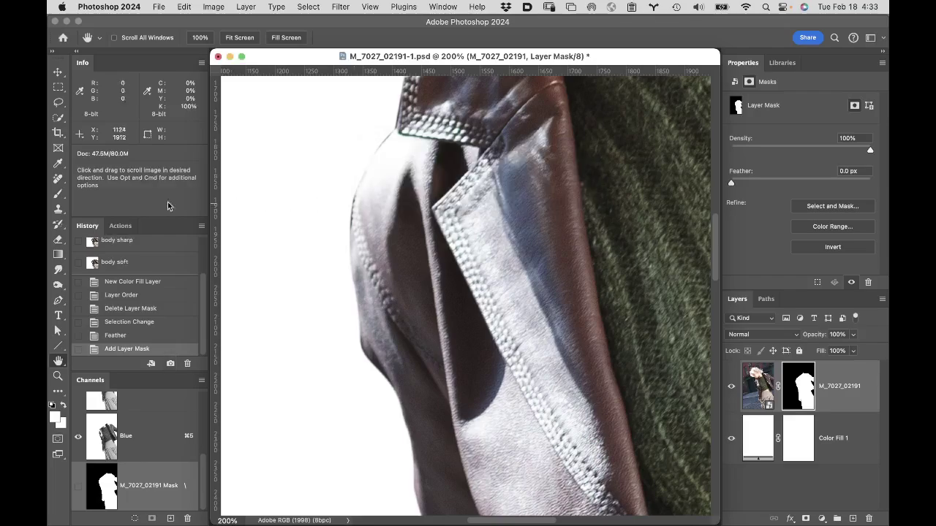
# - Compare the "body sharp" and "body soft" snapshots at 300% along the jacket's sleeve edge, ending on "body soft"
pyautogui.click(161, 246)
pyautogui.click(160, 269)
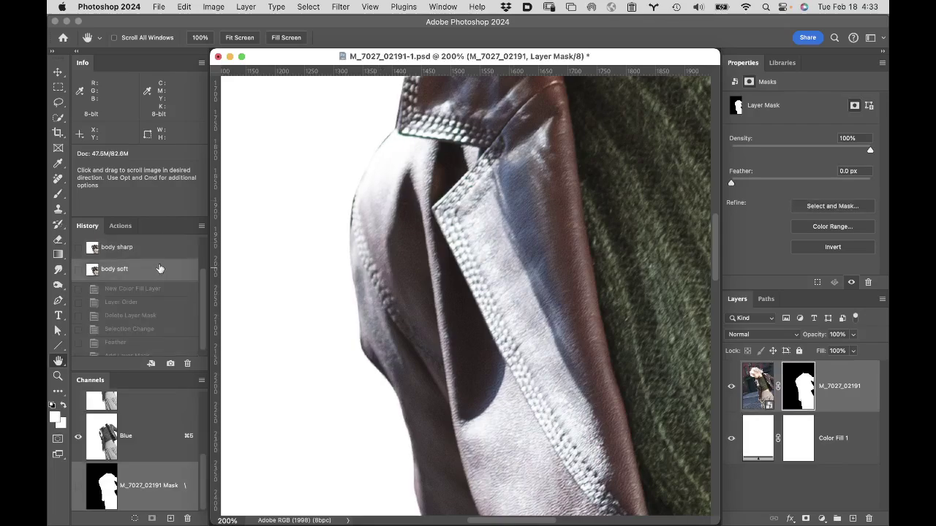
pyautogui.press('super+space')
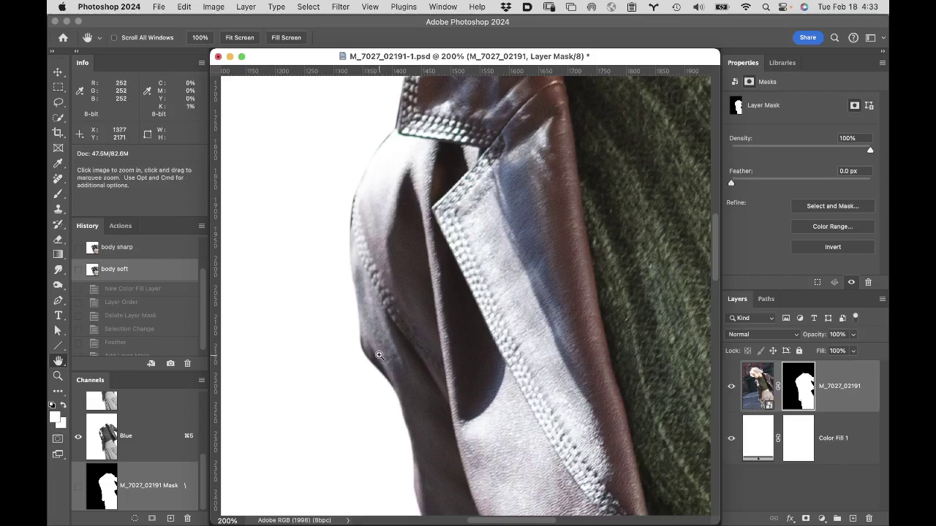
pyautogui.click(379, 355)
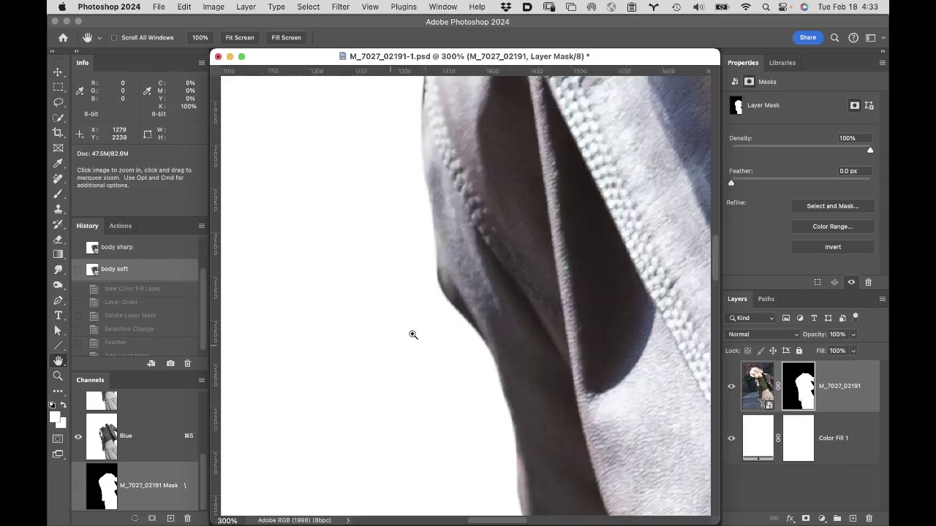
pyautogui.click(159, 251)
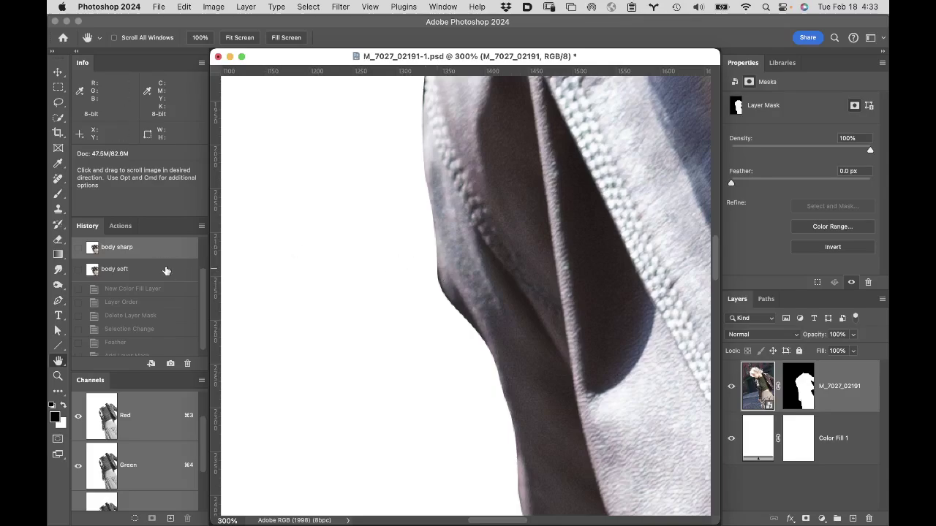
pyautogui.click(166, 271)
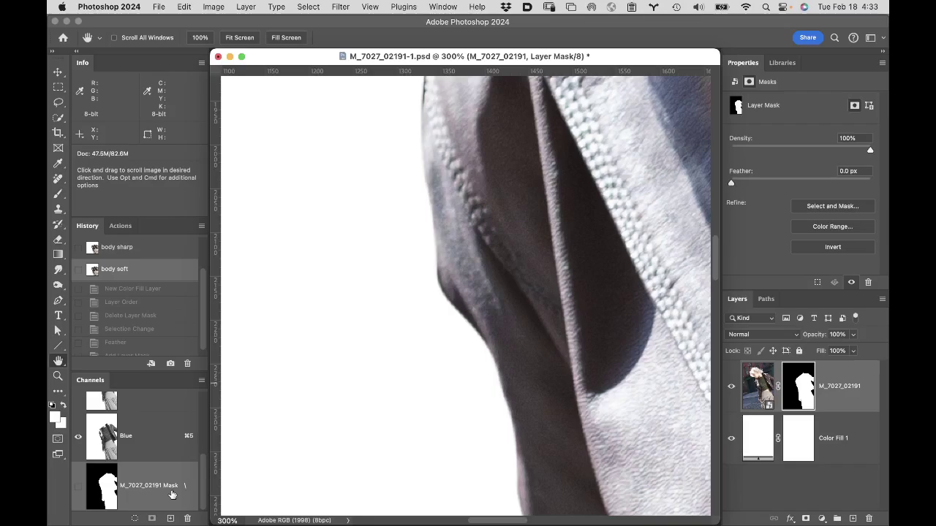
# - Duplicate the M_7027_02191 layer mask as an alpha channel and name it "body knockout"
pyautogui.moveTo(173, 495); pyautogui.dragTo(171, 519)
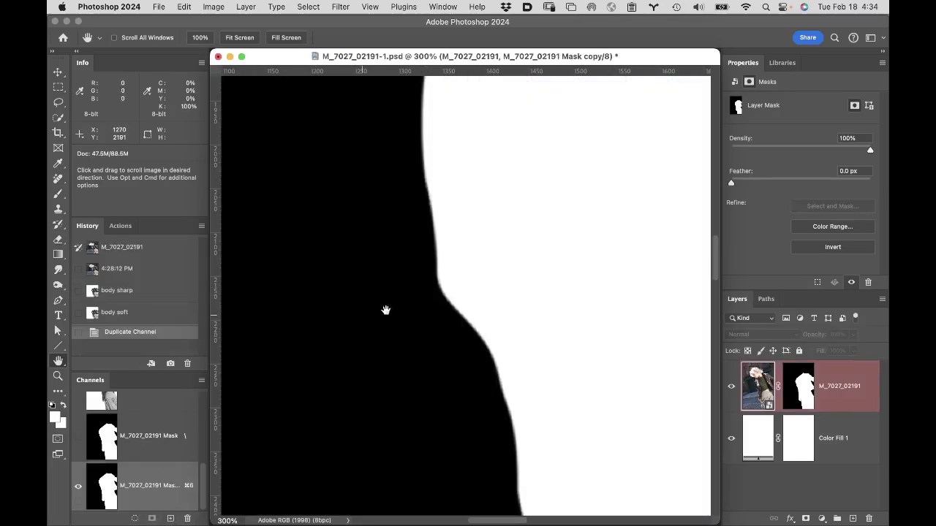
pyautogui.doubleClick(142, 484)
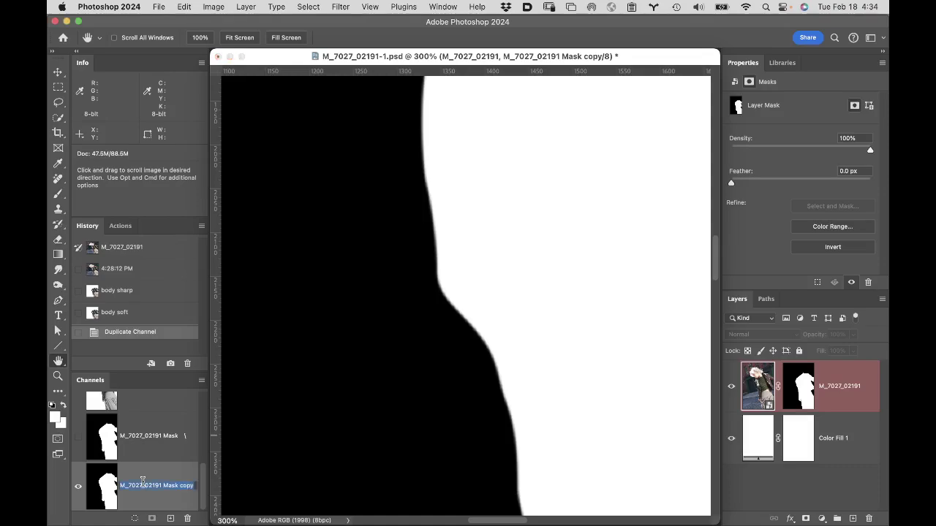
pyautogui.write('b')
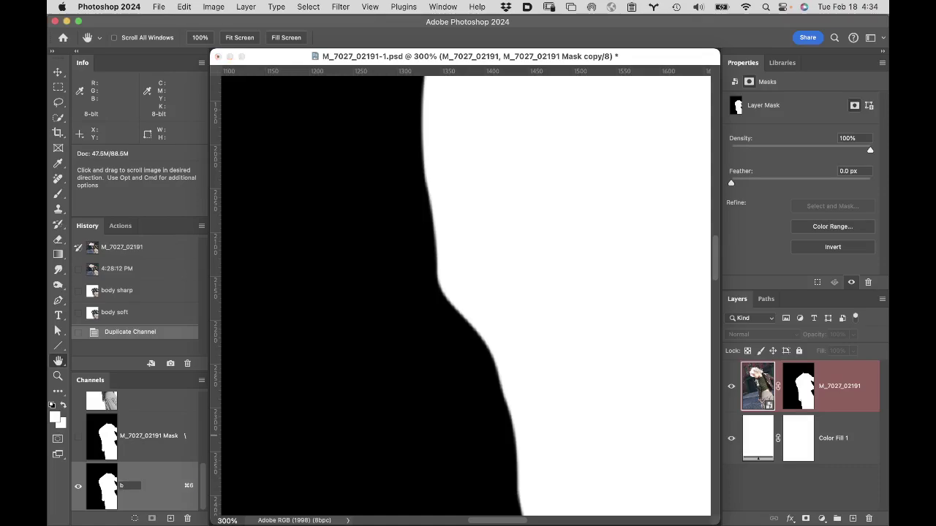
pyautogui.write('ody knockout')
pyautogui.press('Return')
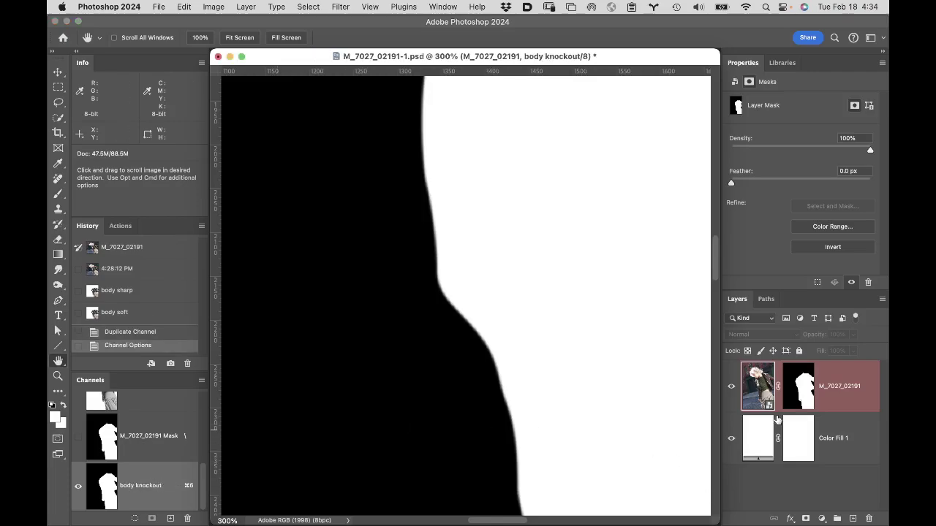
# - Delete the layer mask from the M_7027_02191 layer and undo the deletion
pyautogui.moveTo(802, 387); pyautogui.dragTo(868, 518)
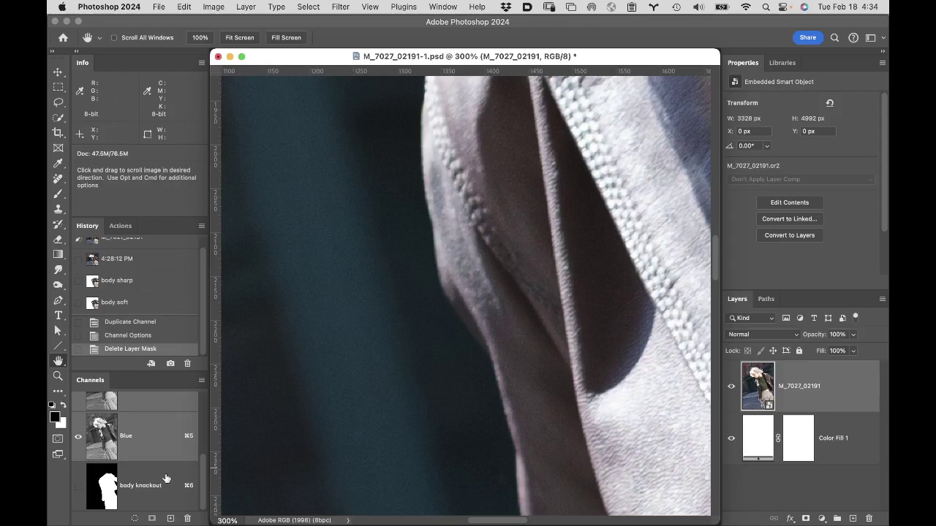
pyautogui.press('super+space')
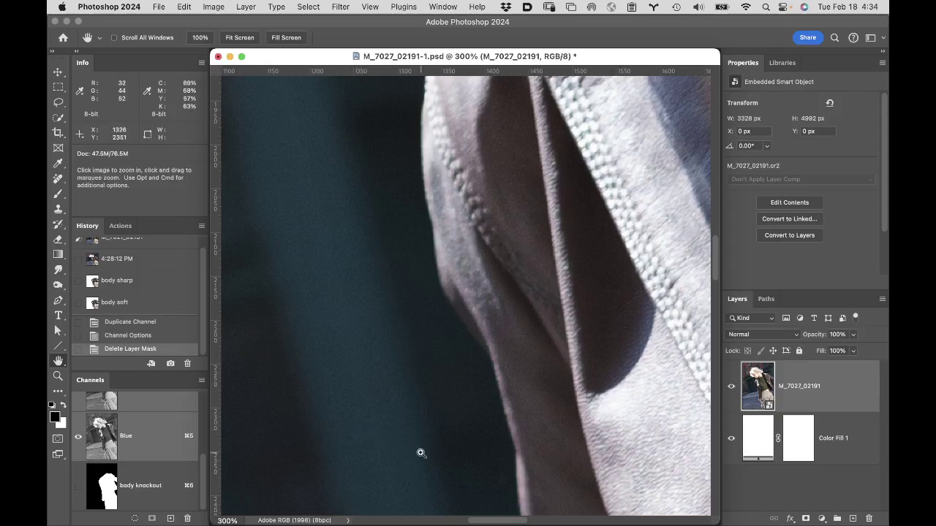
pyautogui.press('super+z')
# - Delete the "body knockout" alpha channel while keeping the layer mask
pyautogui.moveTo(167, 489); pyautogui.dragTo(187, 518)
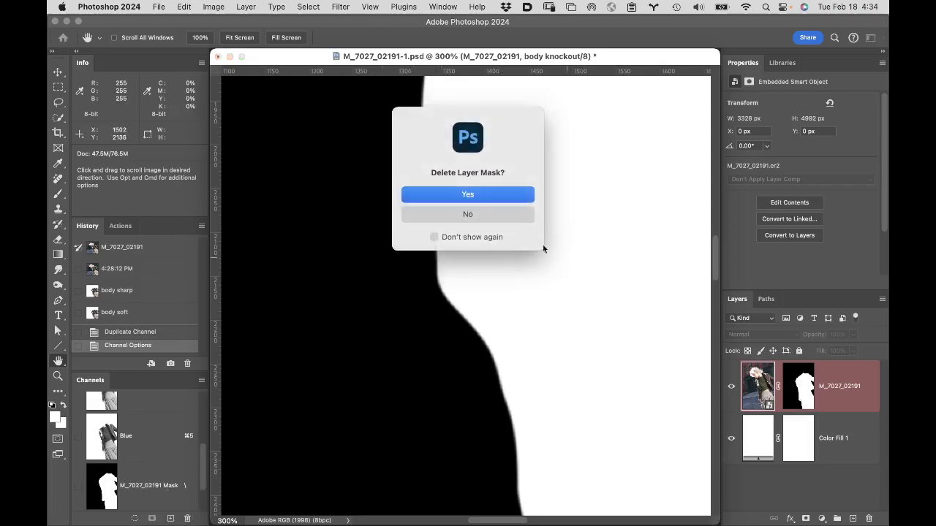
pyautogui.click(486, 215)
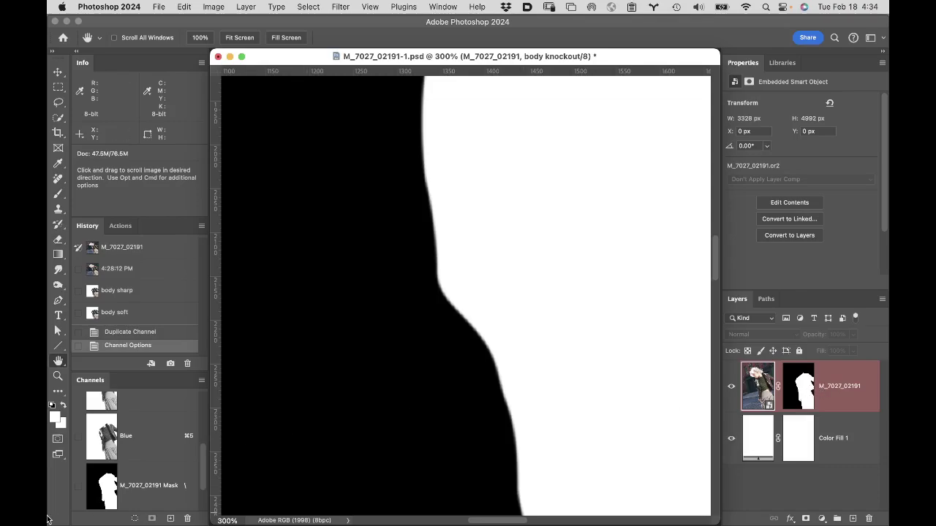
pyautogui.scroll(-2, 162, 450)
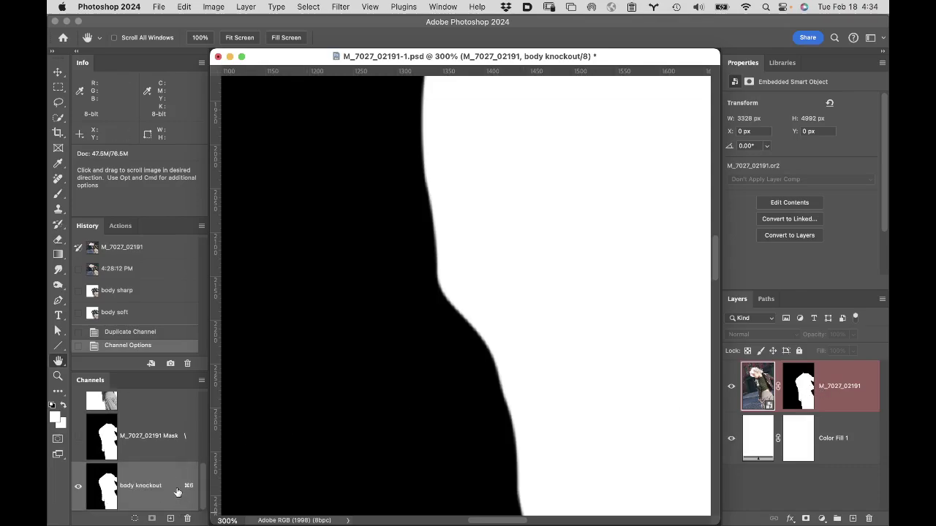
pyautogui.moveTo(178, 494); pyautogui.dragTo(188, 519)
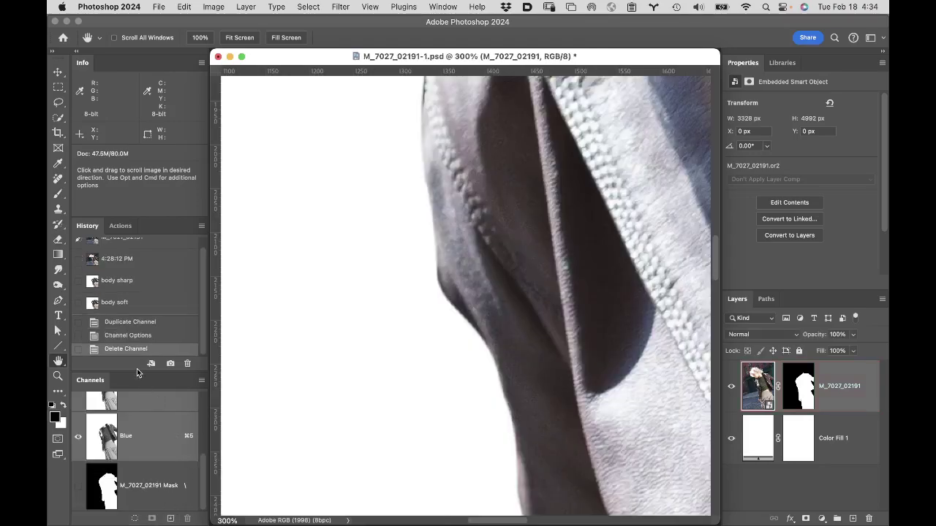
# - Give the channel list more height and check the mask channels of the Color Fill 1 and M_7027_02191 layers
pyautogui.moveTo(134, 374); pyautogui.dragTo(135, 303)
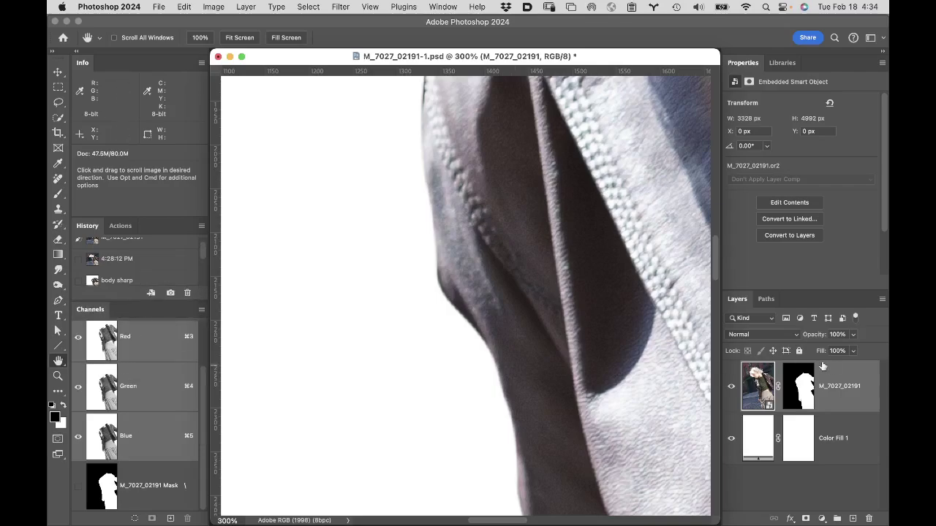
pyautogui.click(751, 447)
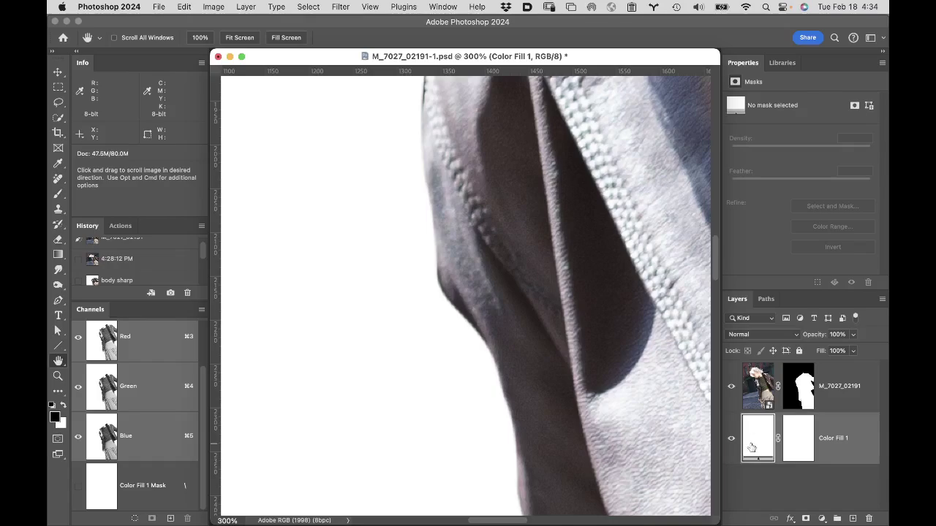
pyautogui.click(757, 388)
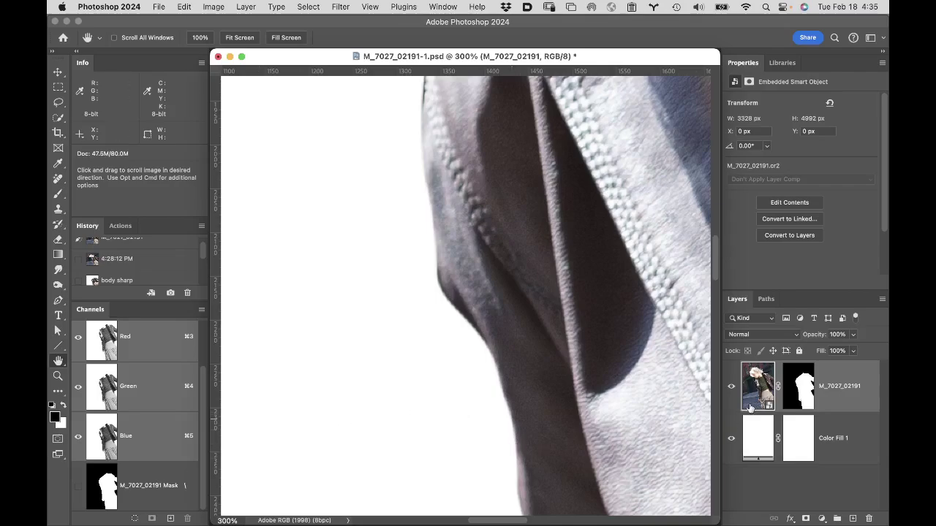
# - Load the M_7027_02191 layer mask as a selection and deselect it
pyautogui.keyDown('super'); pyautogui.click(796, 385); pyautogui.keyUp('super')
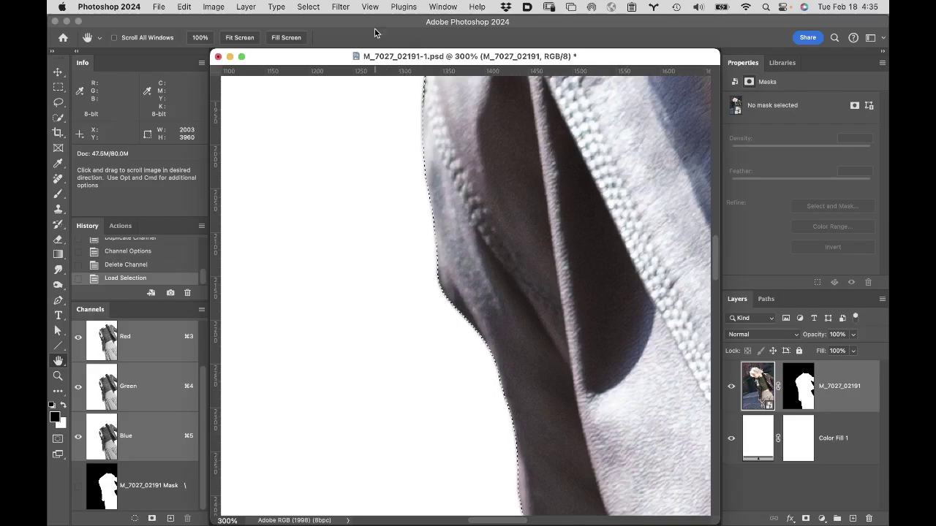
pyautogui.click(307, 7)
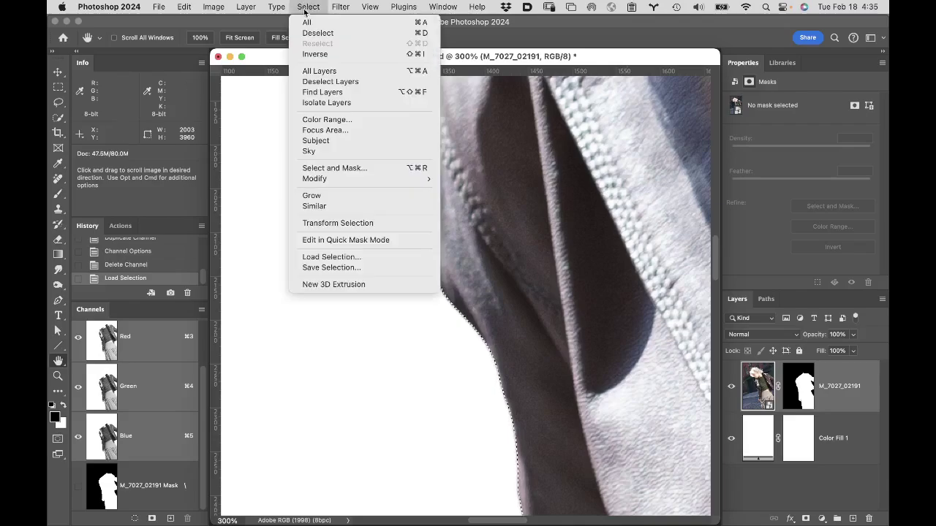
pyautogui.click(353, 308)
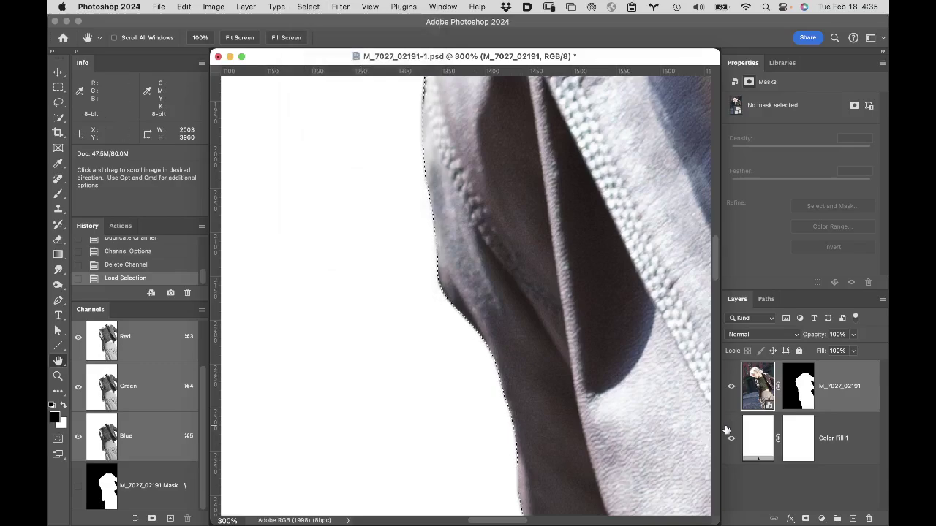
pyautogui.press('super+d')
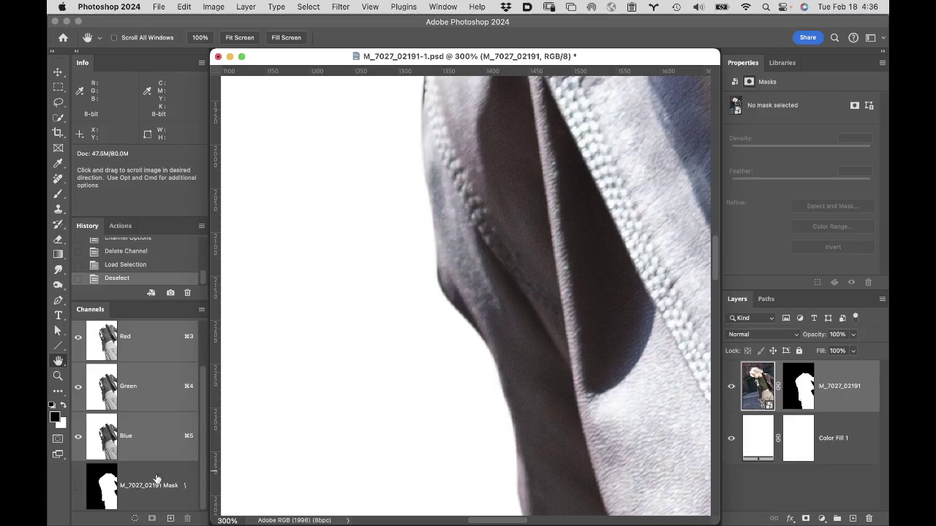
# - Duplicate the M_7027_02191 mask channel as an alpha channel and name it "body"
pyautogui.moveTo(156, 479); pyautogui.dragTo(169, 517)
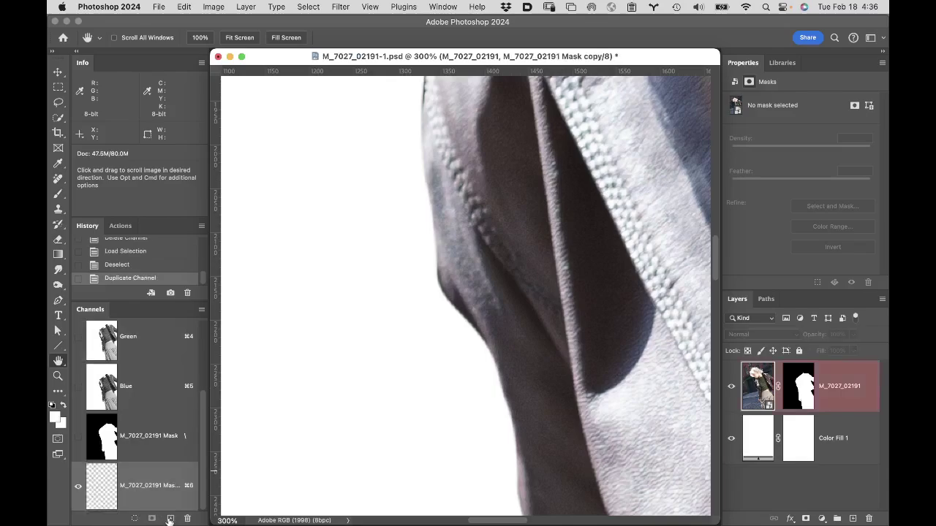
pyautogui.doubleClick(145, 487)
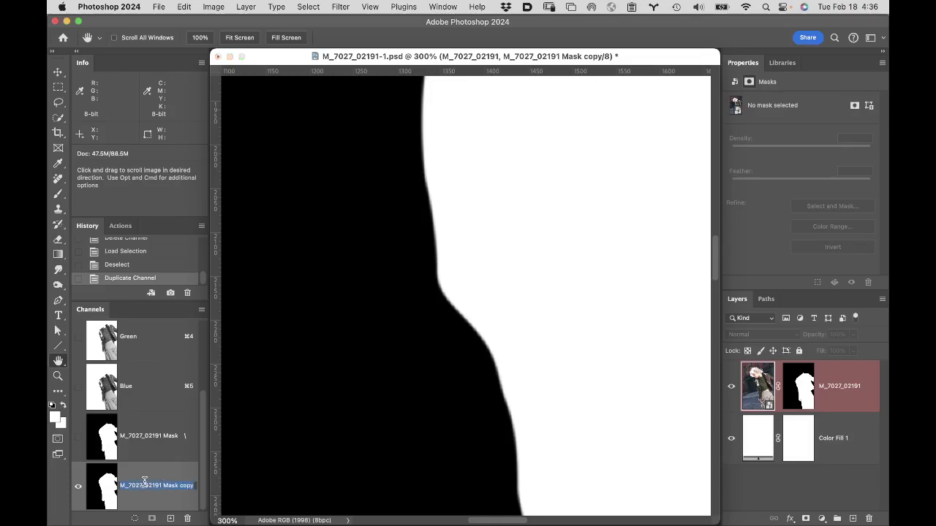
pyautogui.write('bod')
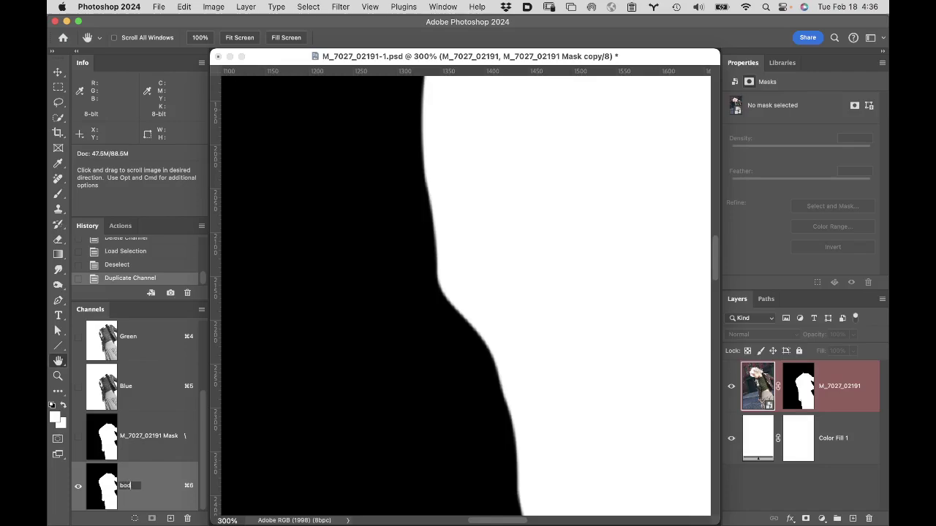
pyautogui.write('y')
pyautogui.press('Return')
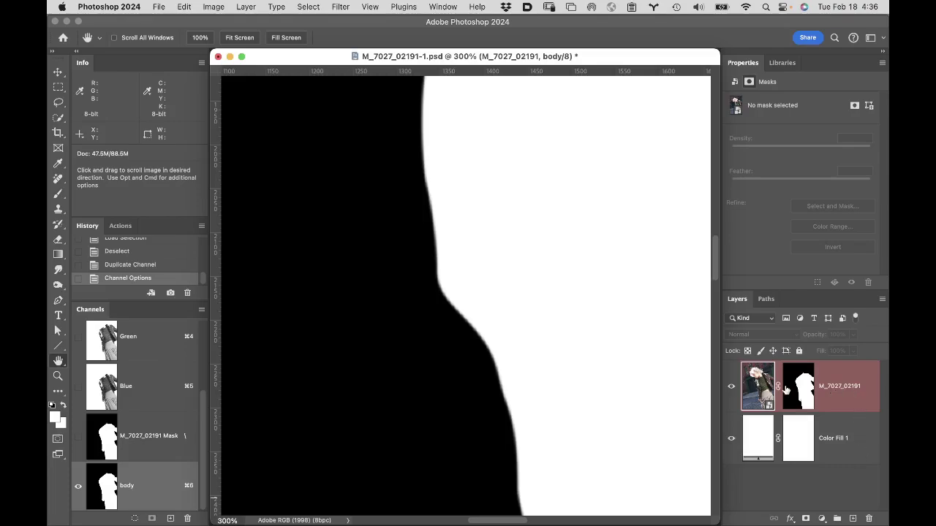
# - Delete the layer mask from the M_7027_02191 layer and hide the red overlay of the "body" channel
pyautogui.click(800, 391)
pyautogui.moveTo(801, 391); pyautogui.dragTo(869, 518)
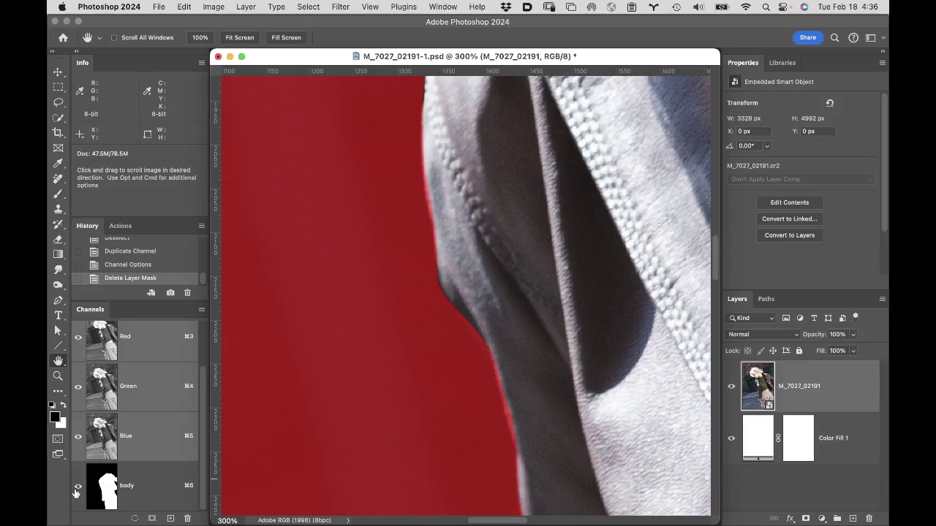
pyautogui.keyDown('alt'); pyautogui.click(480, 359); pyautogui.keyUp('alt')
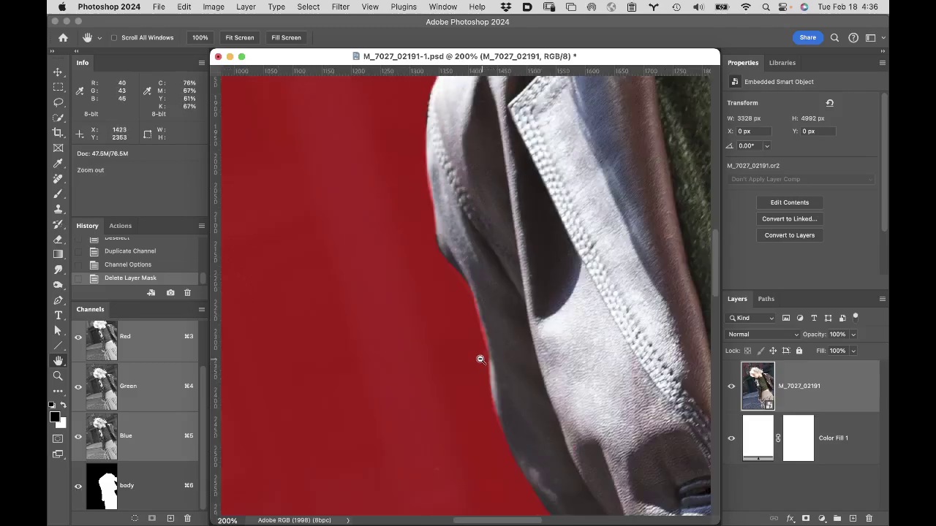
pyautogui.keyDown('alt'); pyautogui.click(446, 337); pyautogui.keyUp('alt')
pyautogui.keyDown('alt'); pyautogui.click(430, 312); pyautogui.keyUp('alt')
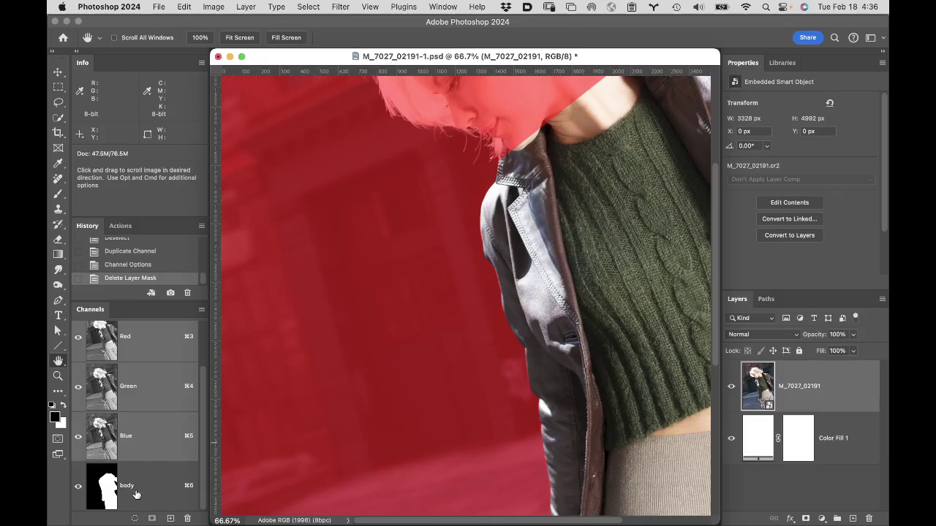
pyautogui.click(78, 487)
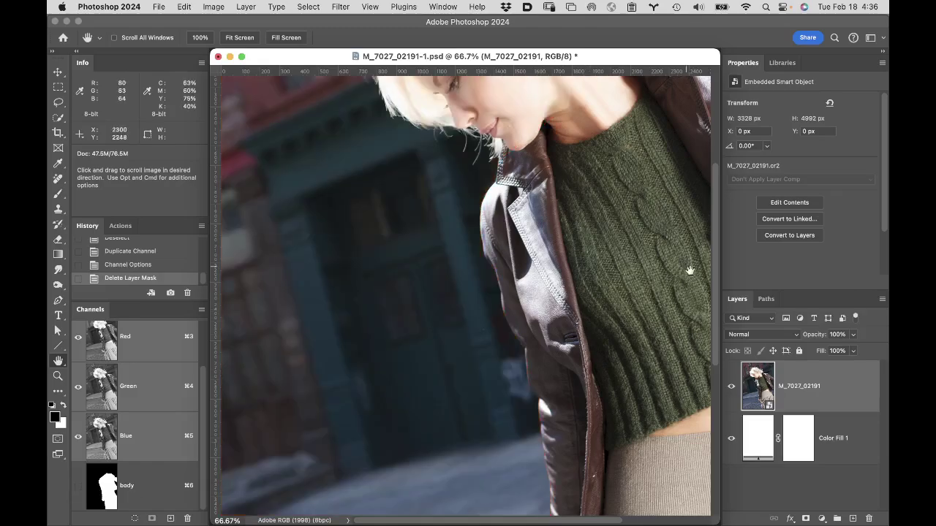
# - Examine the woman's head and hair in the Red channel alone
pyautogui.moveTo(616, 251); pyautogui.dragTo(557, 381)
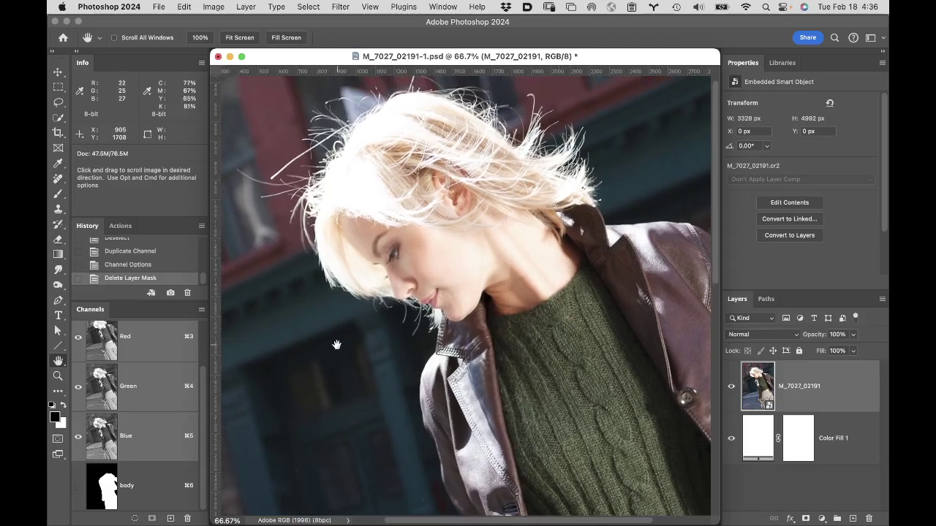
pyautogui.click(149, 336)
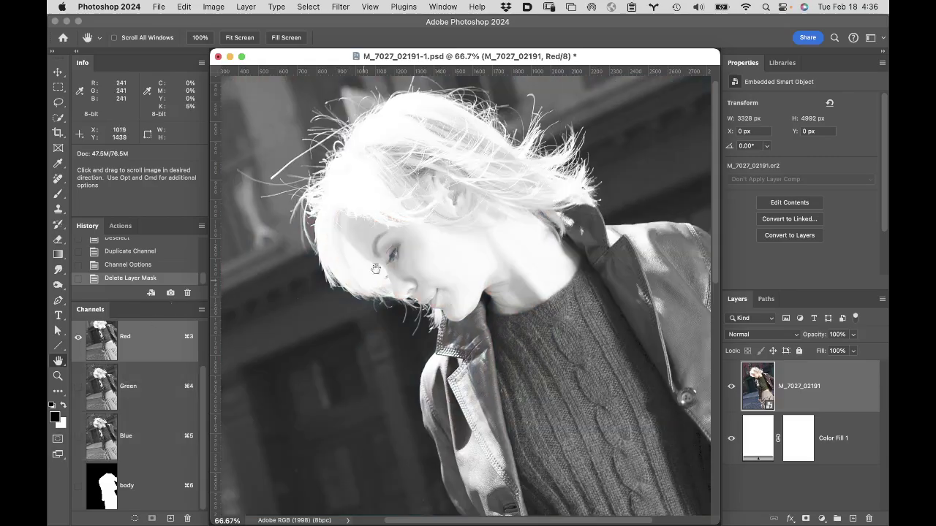
pyautogui.moveTo(404, 258); pyautogui.dragTo(400, 308)
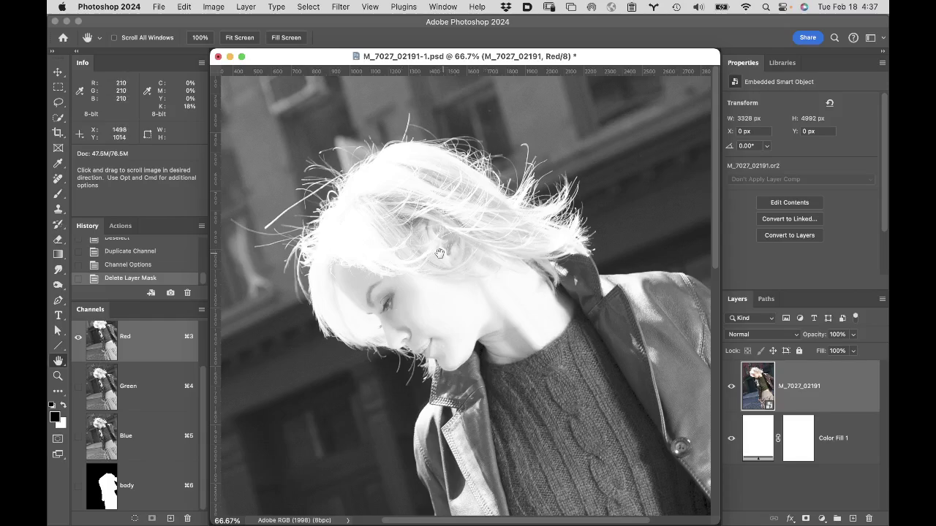
pyautogui.click(211, 348)
pyautogui.moveTo(211, 348); pyautogui.dragTo(212, 350)
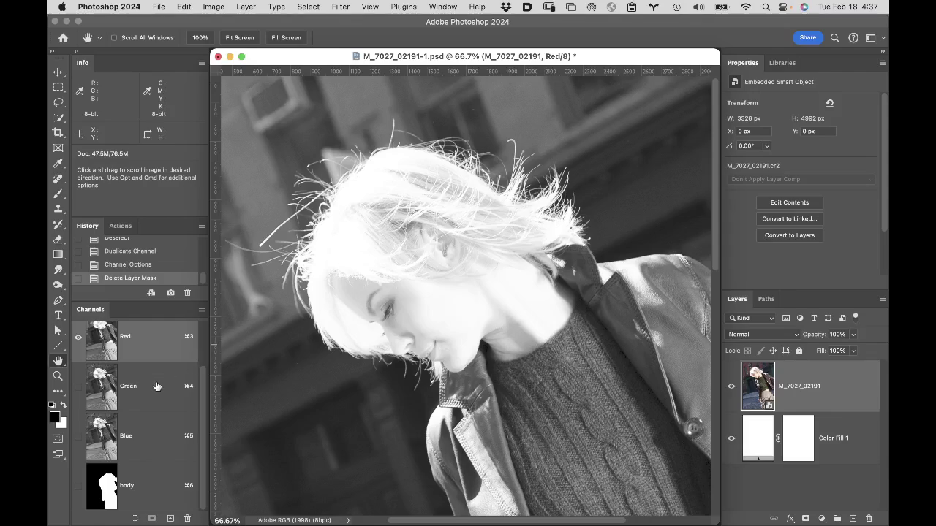
# - Undo the layer mask deletion and revert the document to the "body soft" history snapshot
pyautogui.press('super+z')
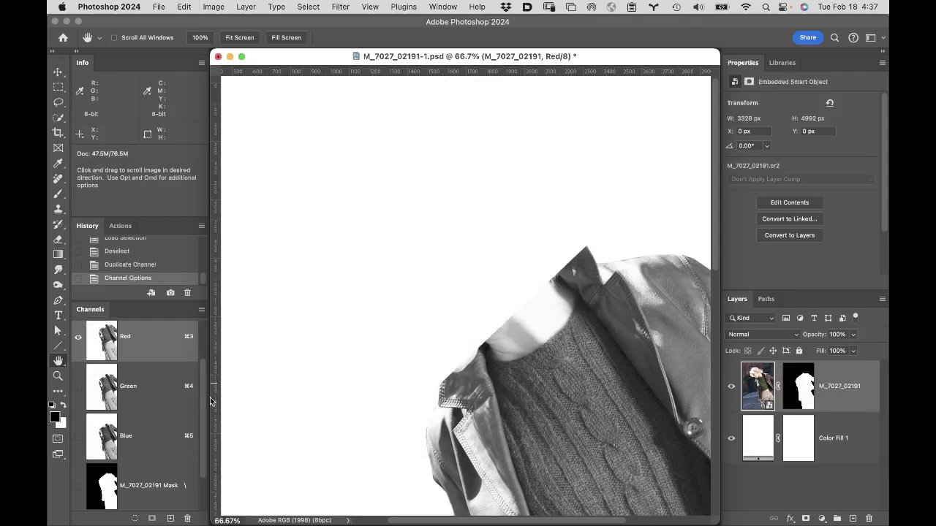
pyautogui.click(159, 376)
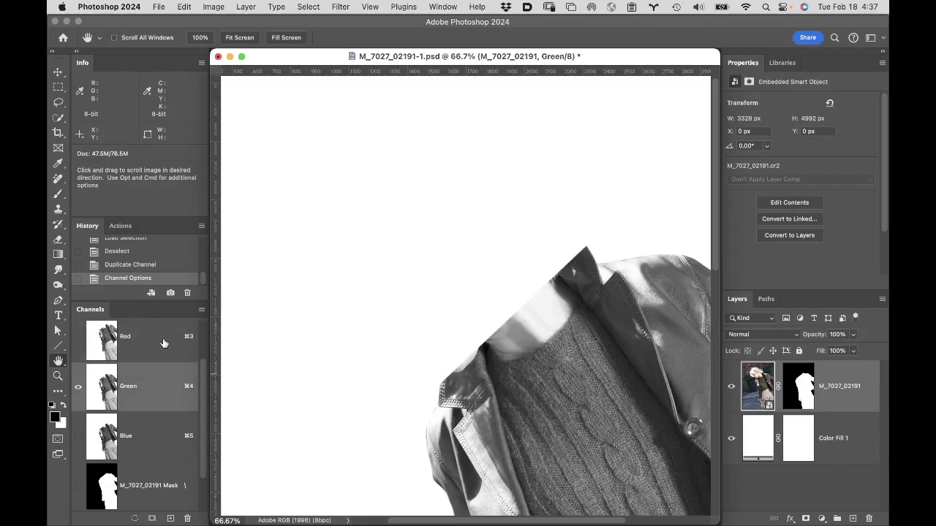
pyautogui.click(164, 340)
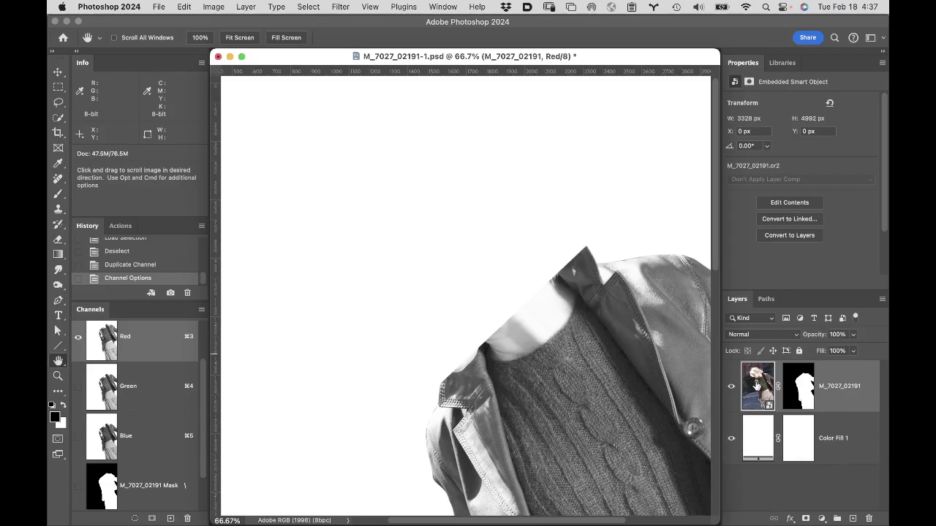
pyautogui.click(164, 266)
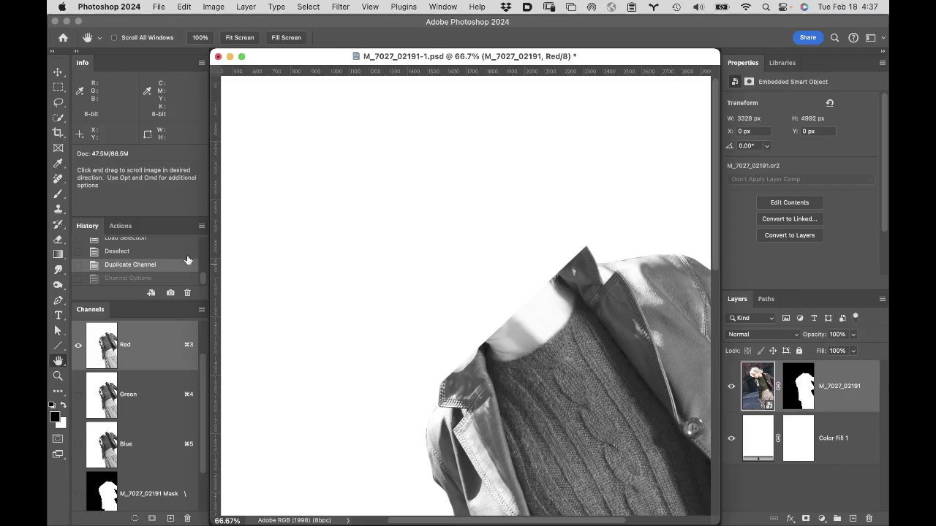
pyautogui.click(756, 445)
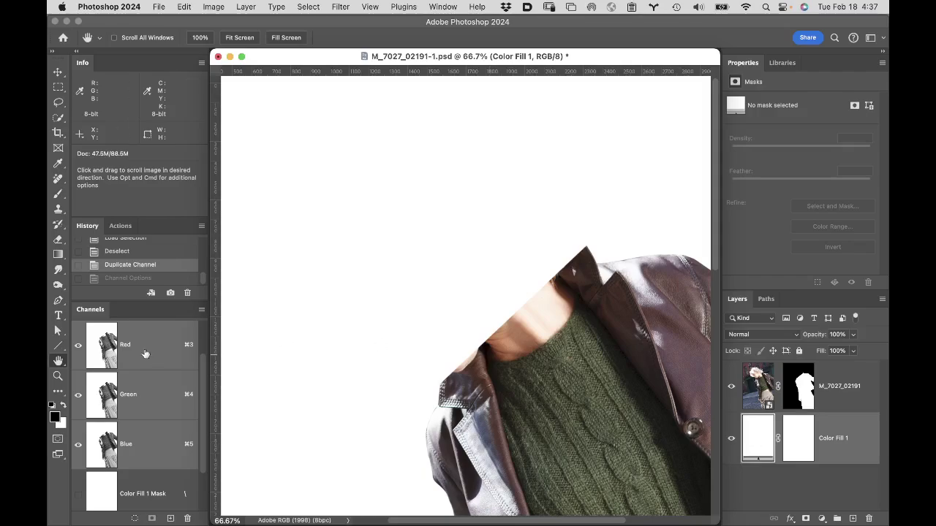
pyautogui.scroll(2, 205, 364)
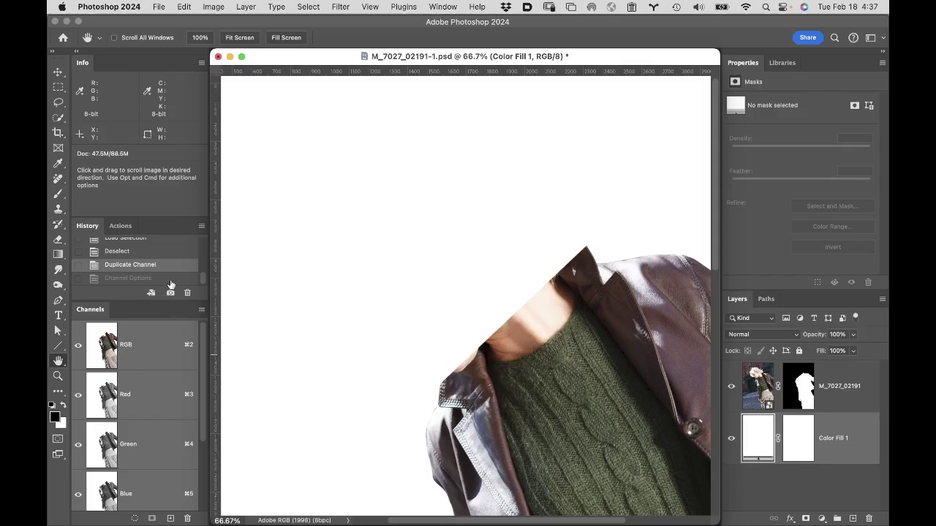
pyautogui.scroll(5, 141, 252)
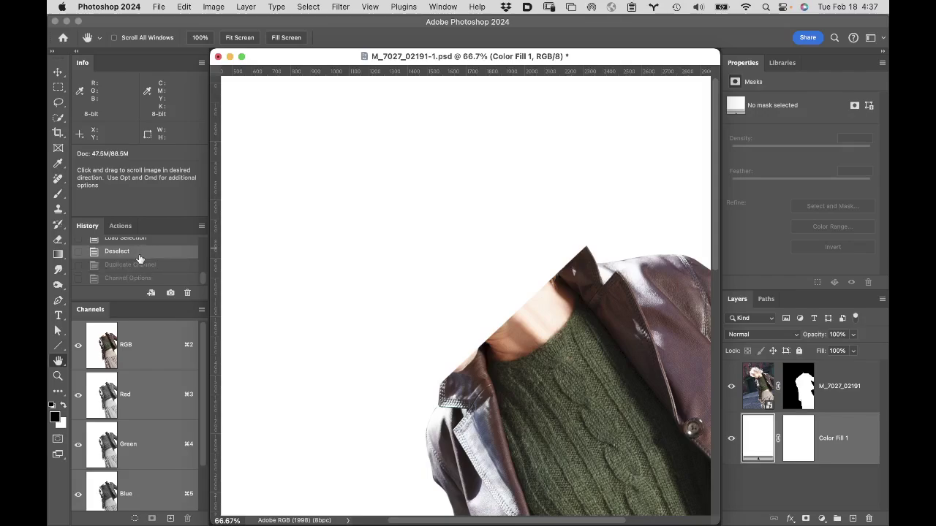
pyautogui.scroll(-2, 140, 260)
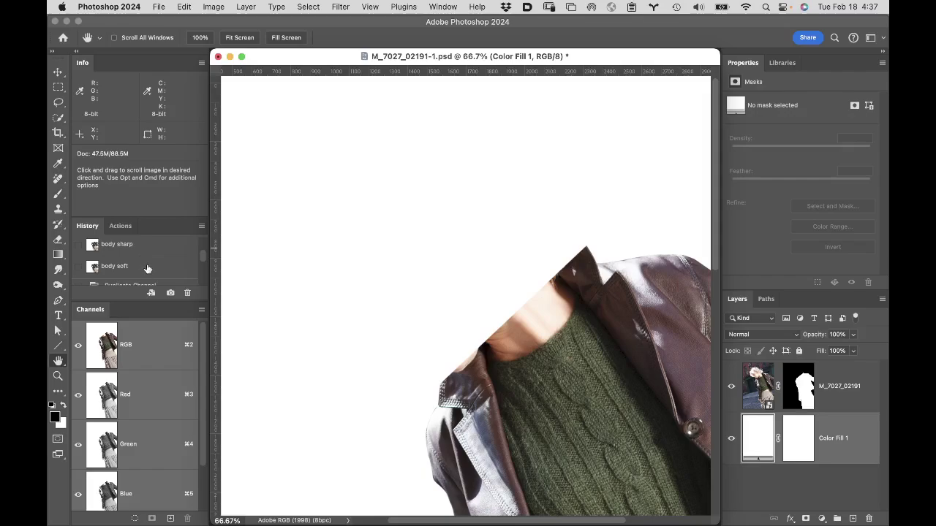
pyautogui.click(147, 267)
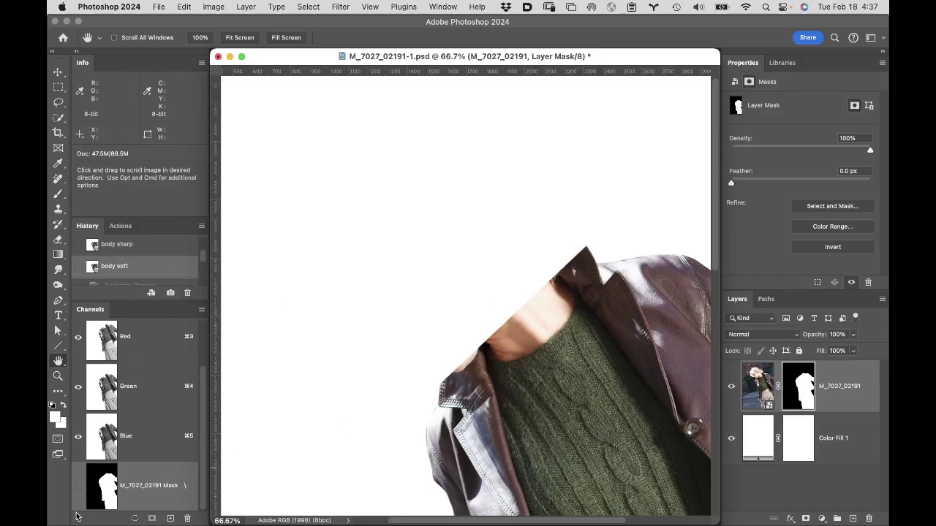
# - Duplicate the M_7027_02191 mask channel as an alpha channel named "body" and delete the mask from its layer
pyautogui.moveTo(164, 498); pyautogui.dragTo(169, 517)
pyautogui.doubleClick(152, 485)
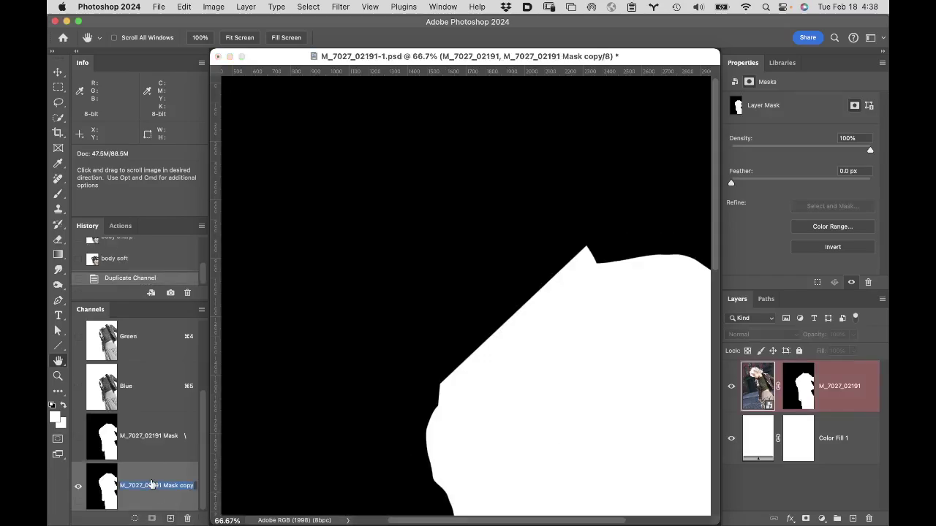
pyautogui.write('body')
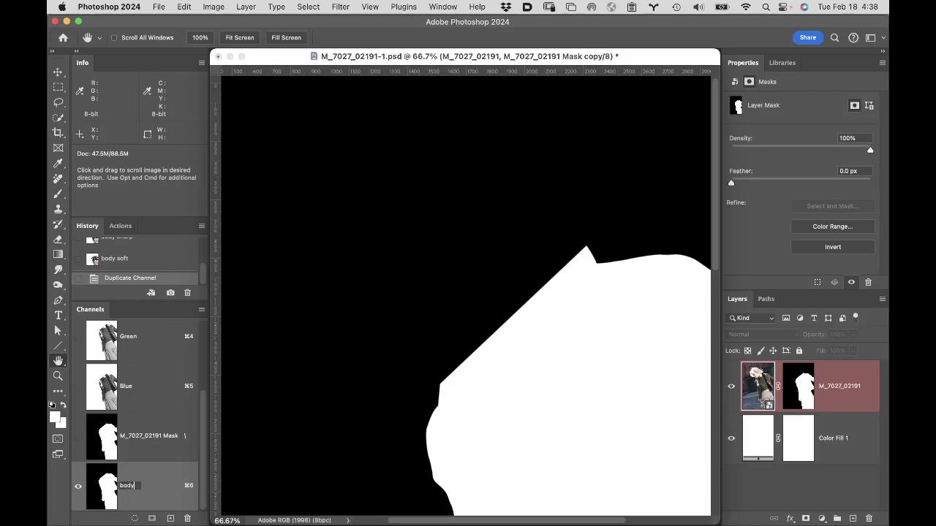
pyautogui.press('Return')
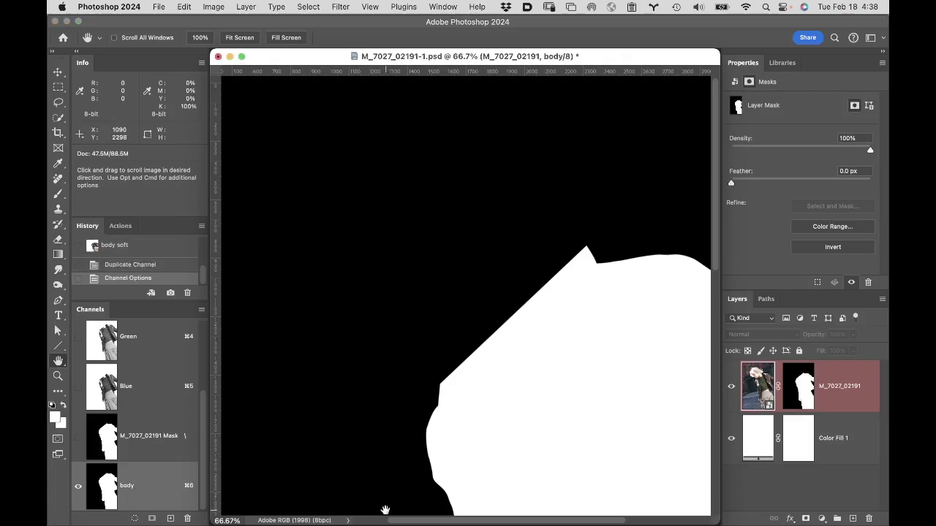
pyautogui.moveTo(818, 387); pyautogui.dragTo(870, 518)
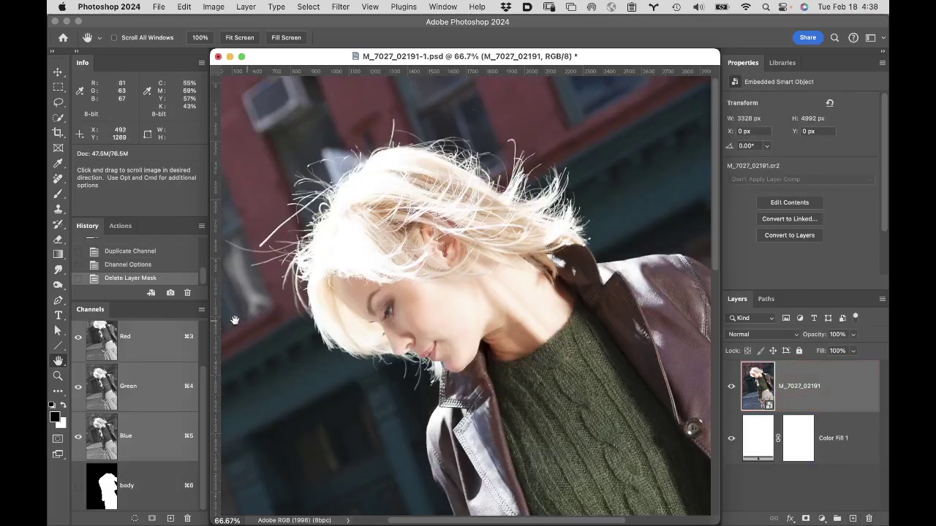
# - Compare the Red, Green and Blue channels for contrast between the hair and the street background
pyautogui.scroll(2, 155, 386)
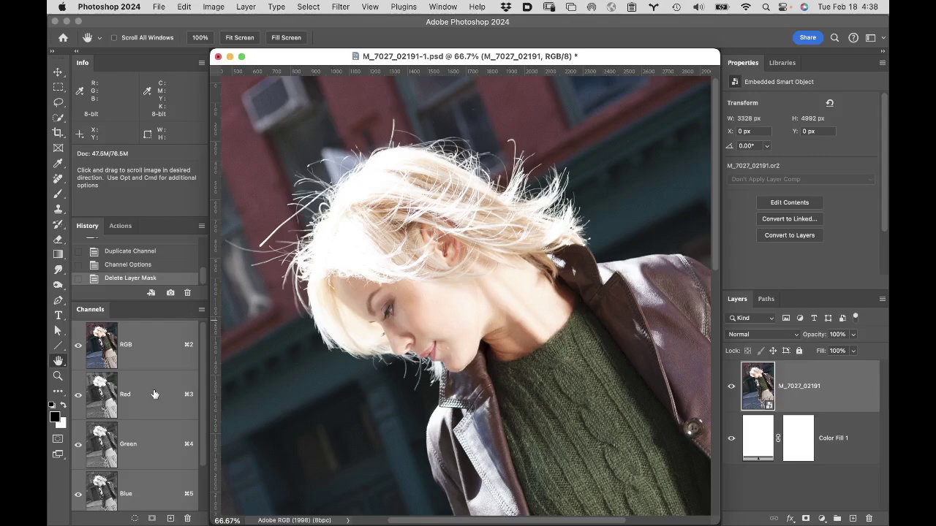
pyautogui.click(154, 393)
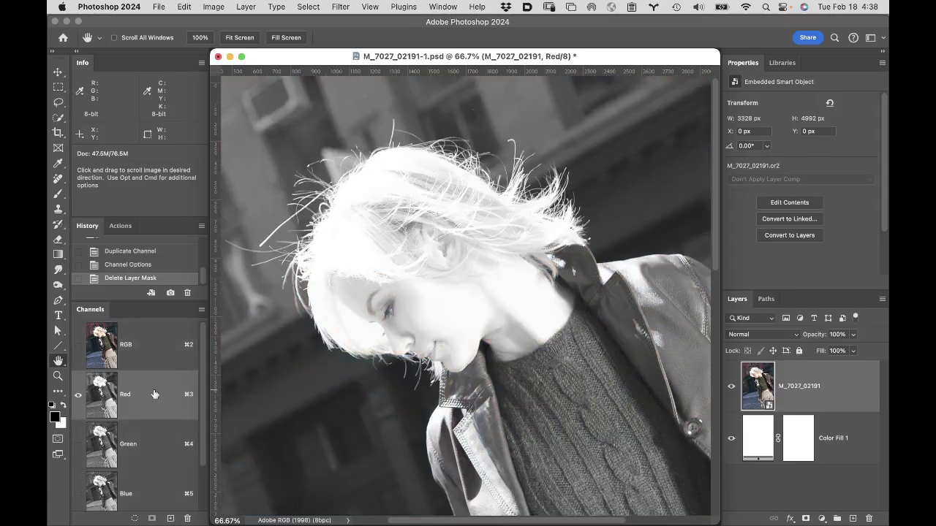
pyautogui.click(150, 448)
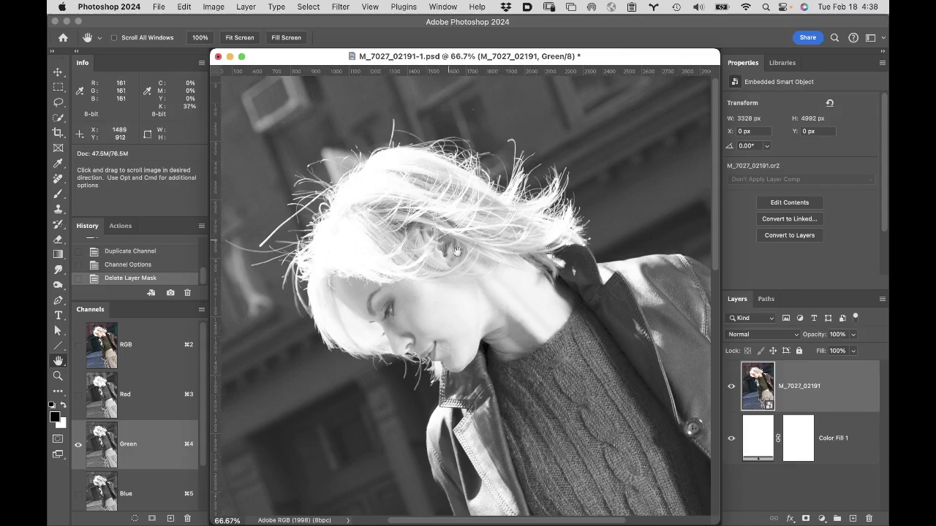
pyautogui.click(156, 486)
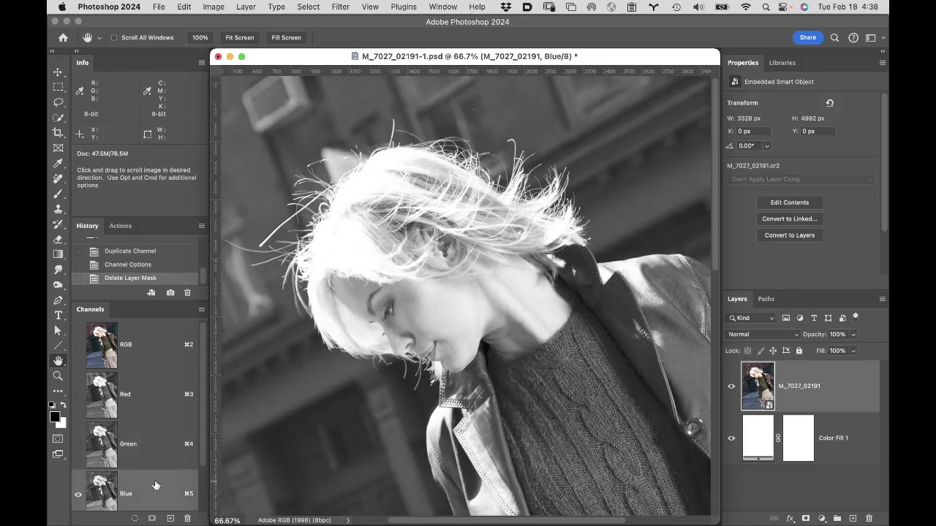
pyautogui.click(163, 444)
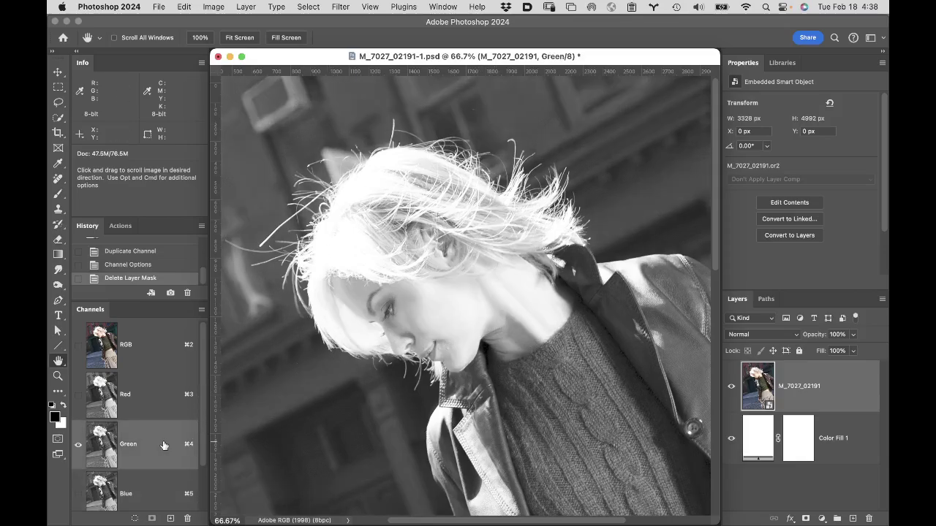
pyautogui.click(167, 393)
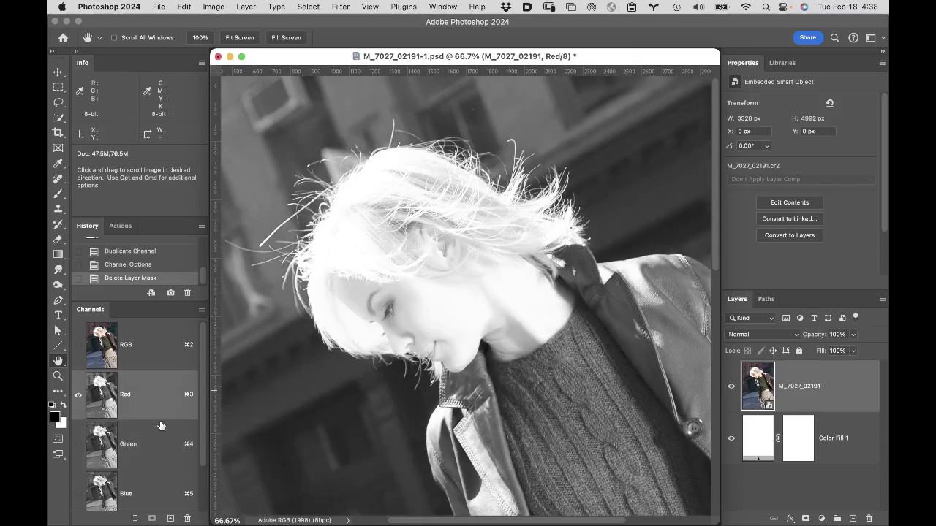
pyautogui.click(158, 449)
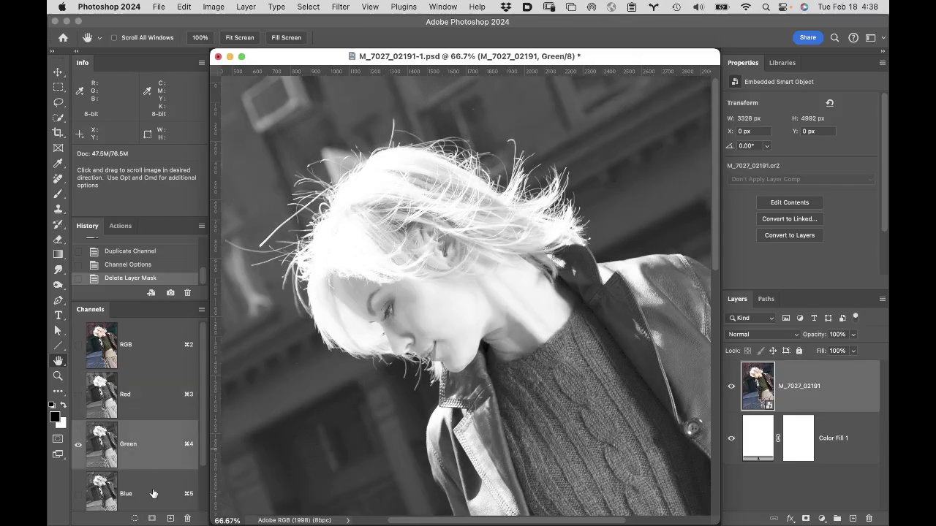
pyautogui.click(152, 494)
pyautogui.click(157, 453)
# - Duplicate the Green channel as an alpha channel and name it "hair temp"
pyautogui.moveTo(158, 447); pyautogui.dragTo(171, 520)
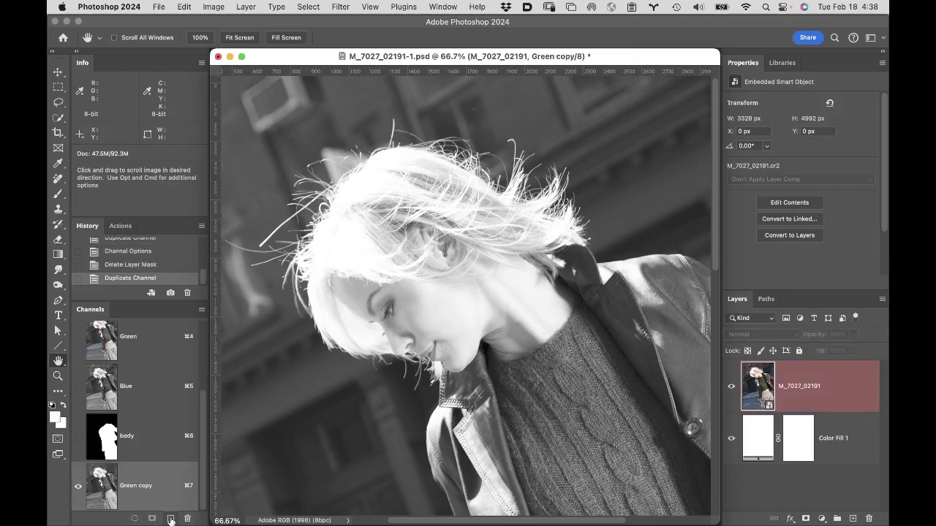
pyautogui.doubleClick(134, 484)
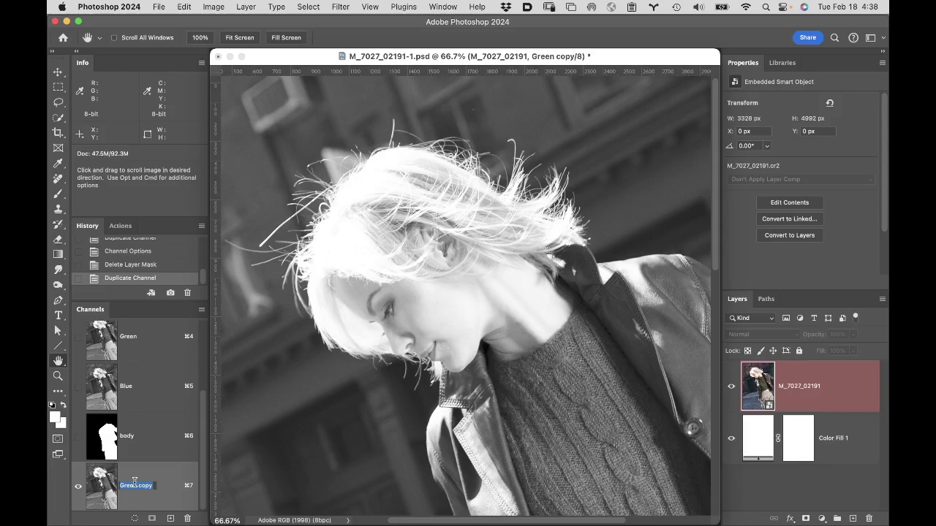
pyautogui.write('hair temp')
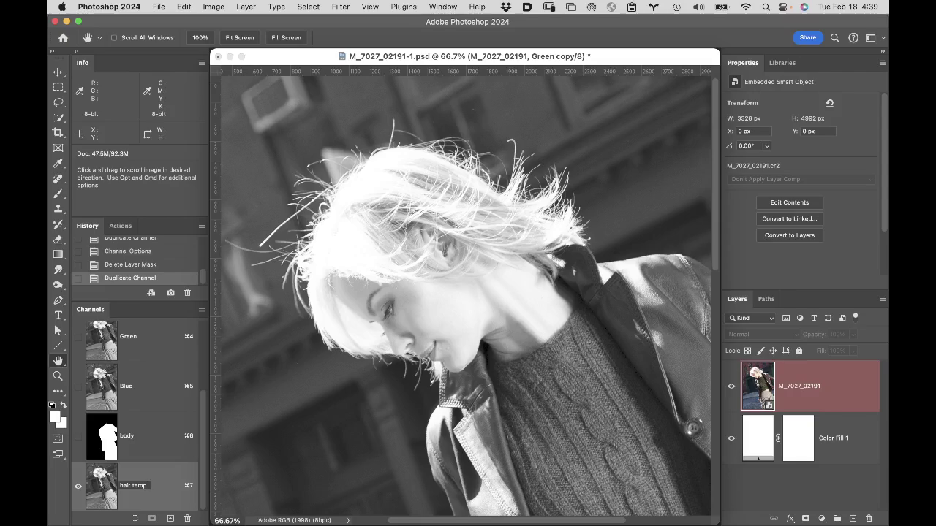
pyautogui.press('Return')
# - Place one color sampler on the bright strands at the back of the hair and a second on the dark background above them
pyautogui.press('z')
pyautogui.click(503, 217)
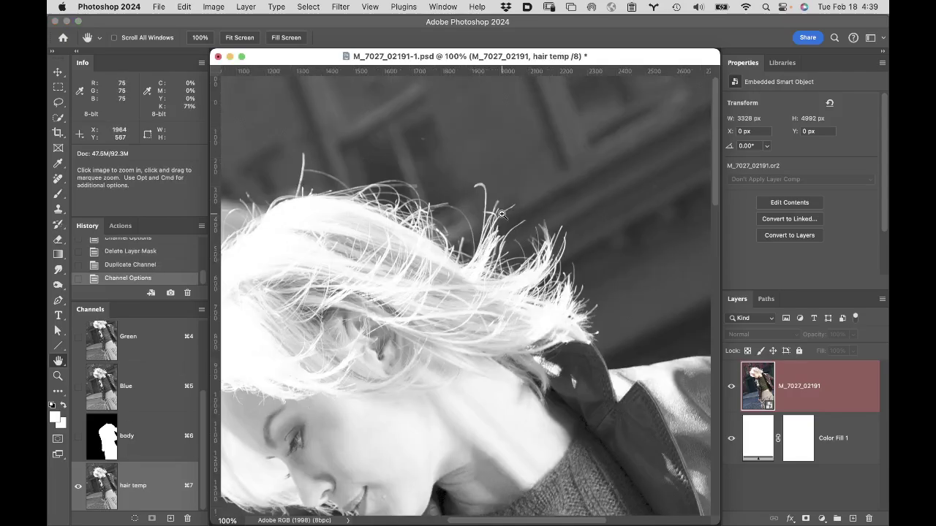
pyautogui.click(406, 285)
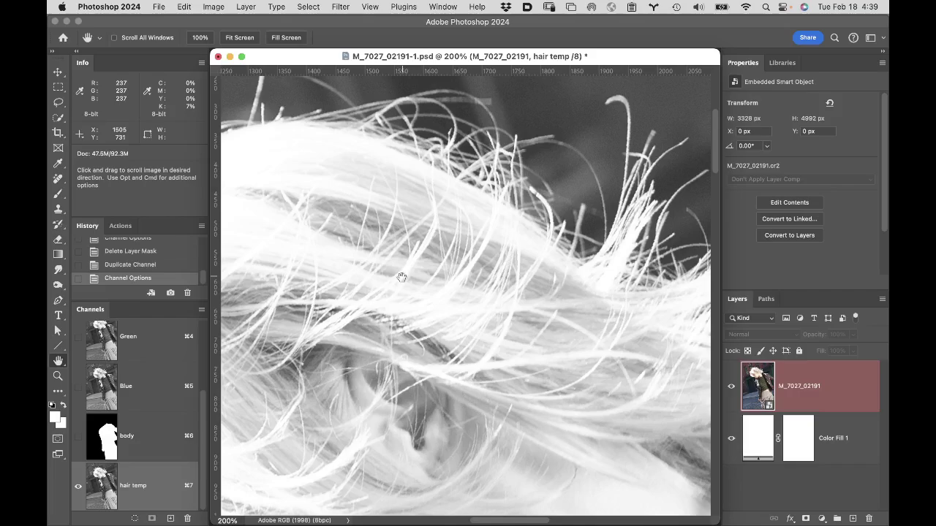
pyautogui.moveTo(403, 283); pyautogui.dragTo(341, 349)
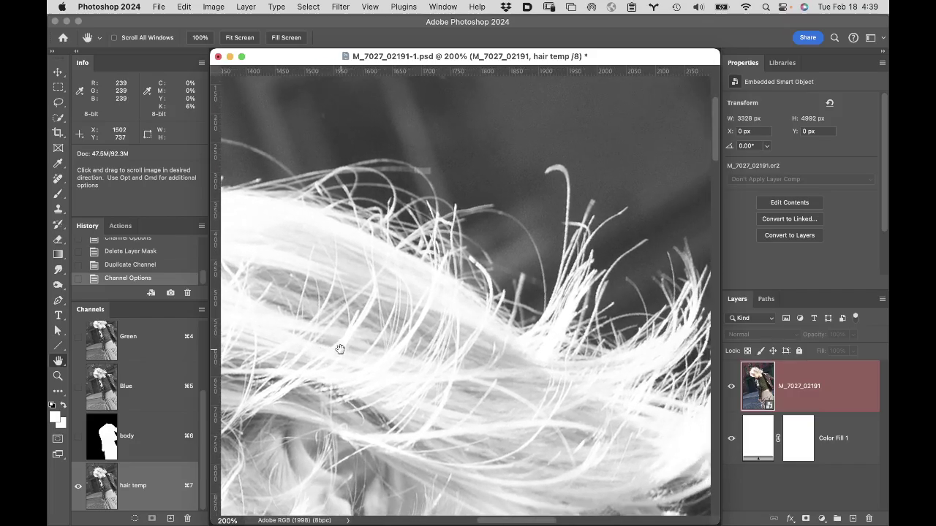
pyautogui.click(58, 164)
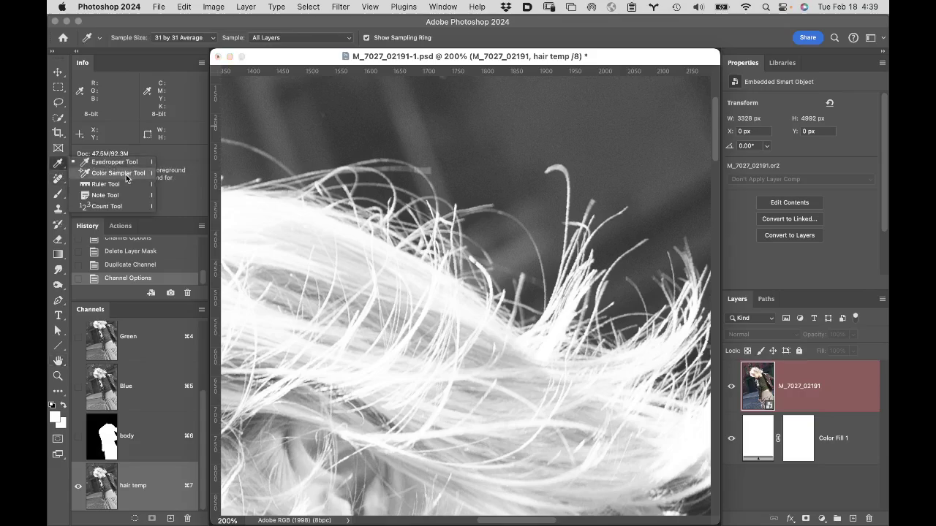
pyautogui.click(117, 173)
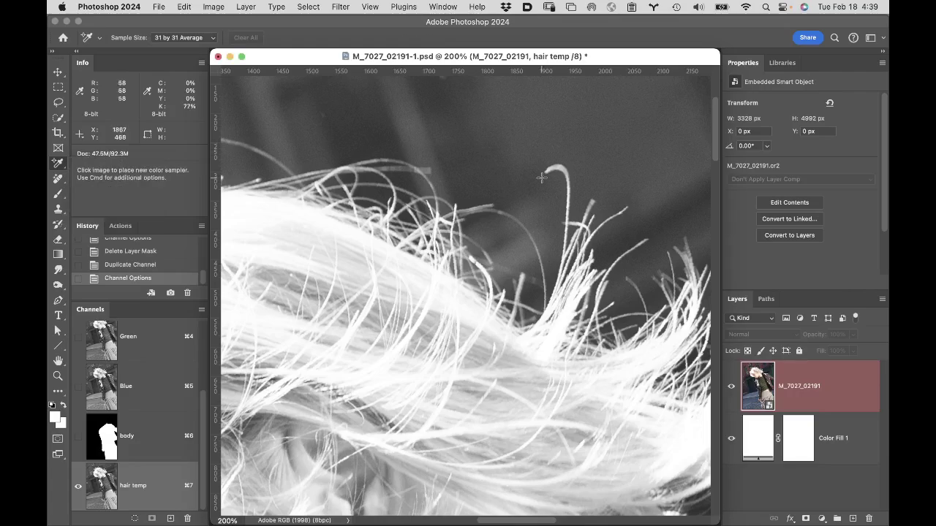
pyautogui.click(557, 335)
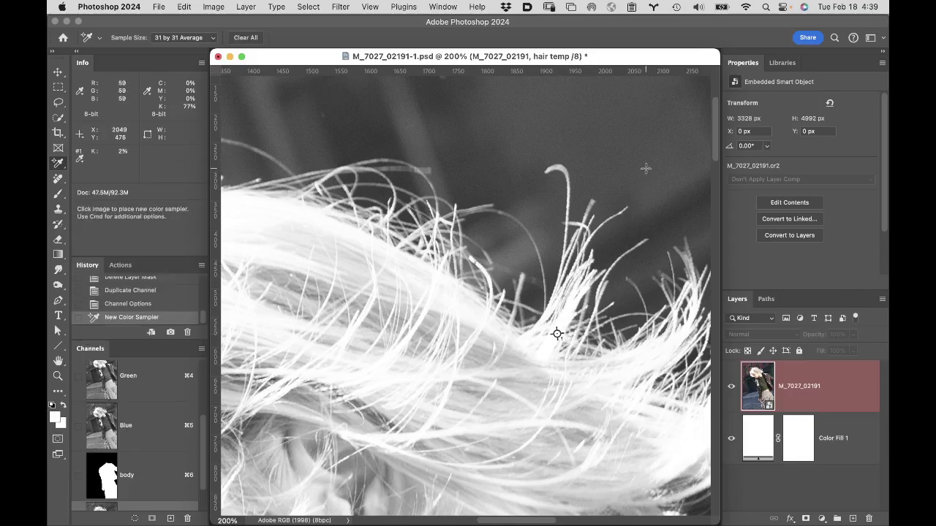
pyautogui.click(623, 176)
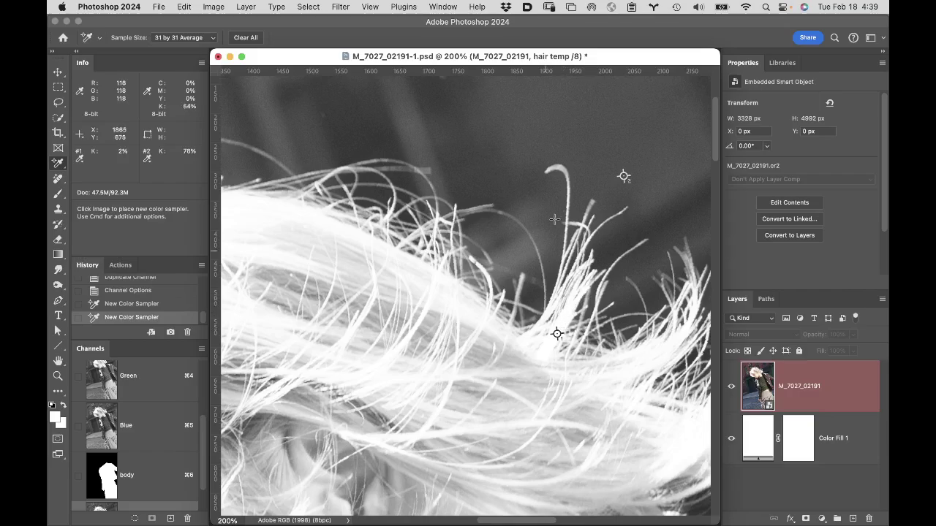
# - Set the readouts of both color samplers to RGB Color
pyautogui.click(81, 161)
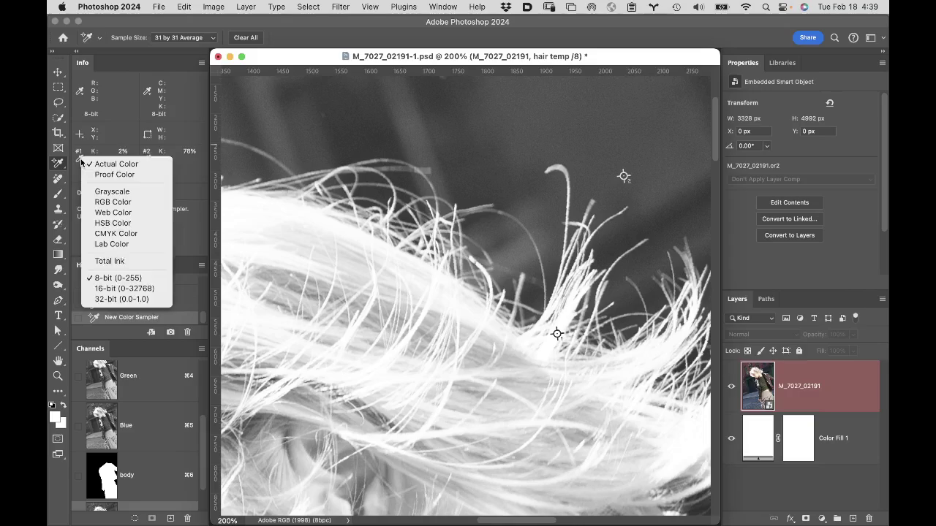
pyautogui.click(120, 203)
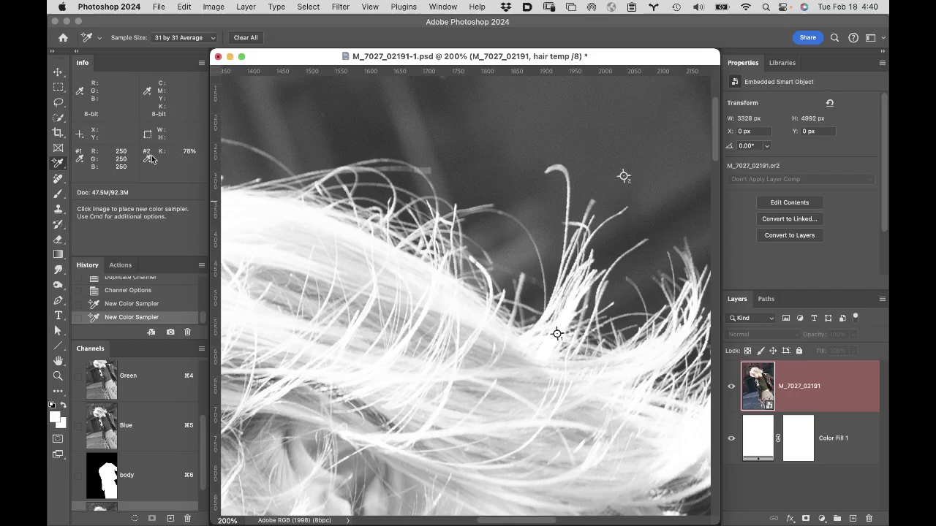
pyautogui.click(148, 160)
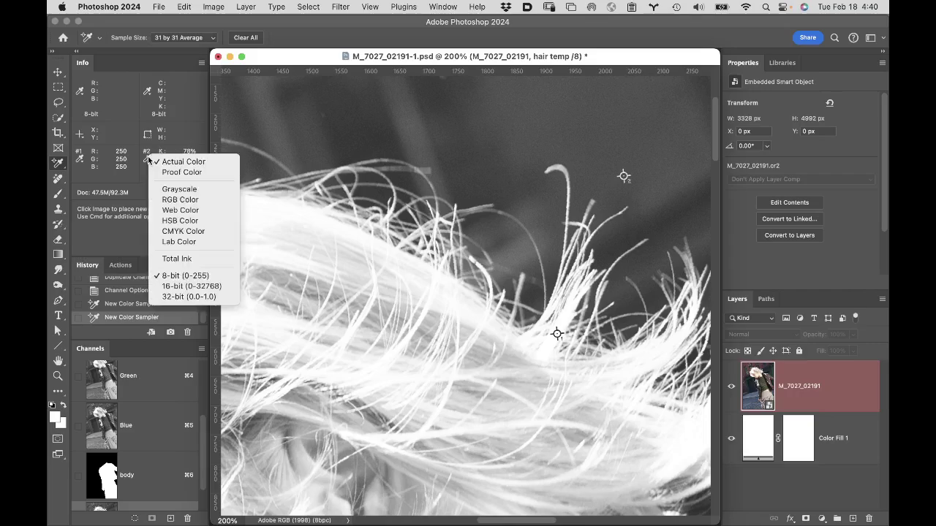
pyautogui.click(179, 200)
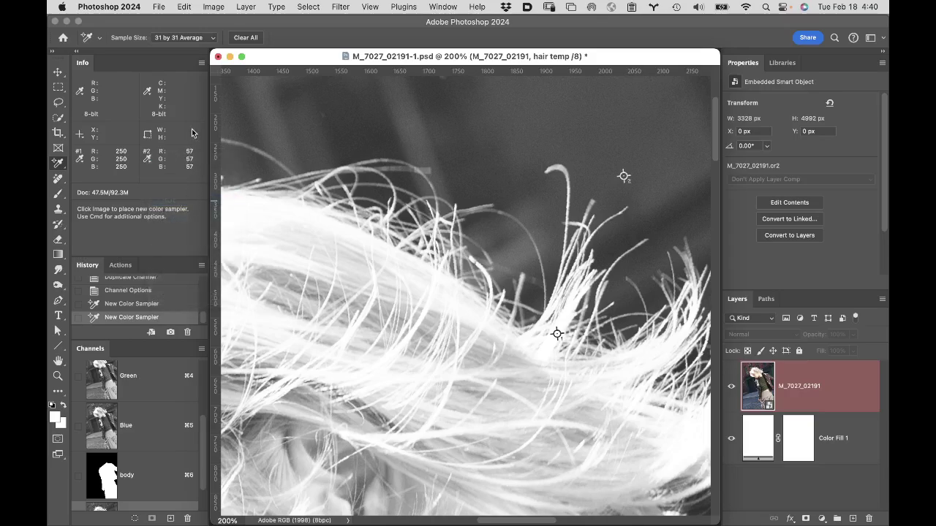
pyautogui.scroll(-2, 162, 469)
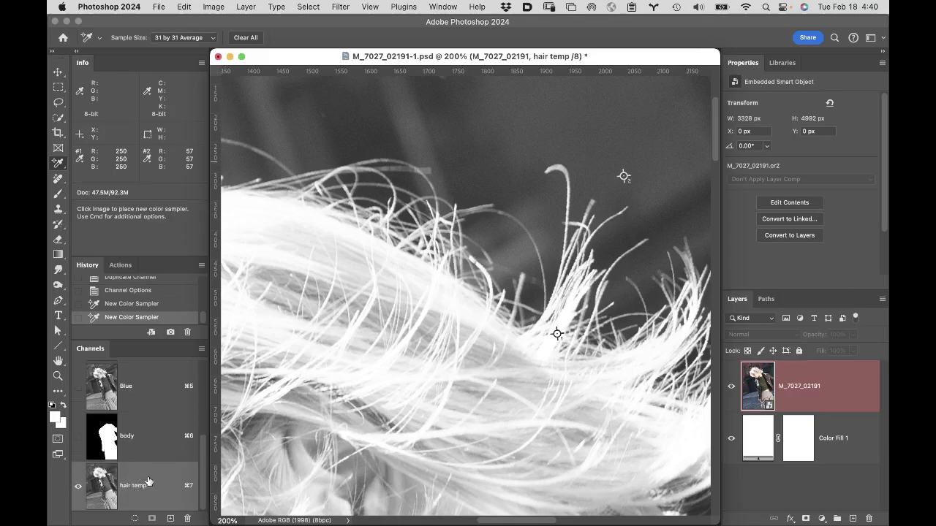
pyautogui.scroll(3, 150, 481)
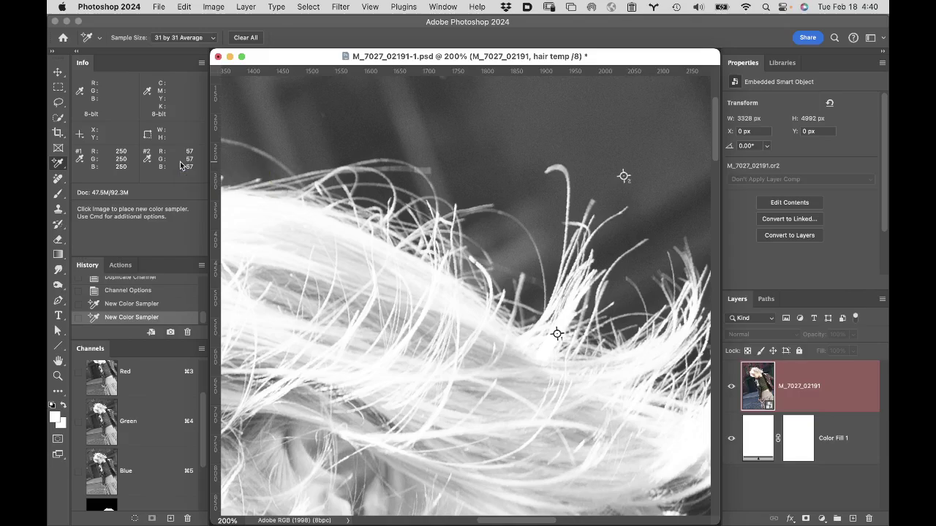
# - Try a Levels adjustment on the hair temp channel that lowers the white input level to 221
pyautogui.press('super+l')
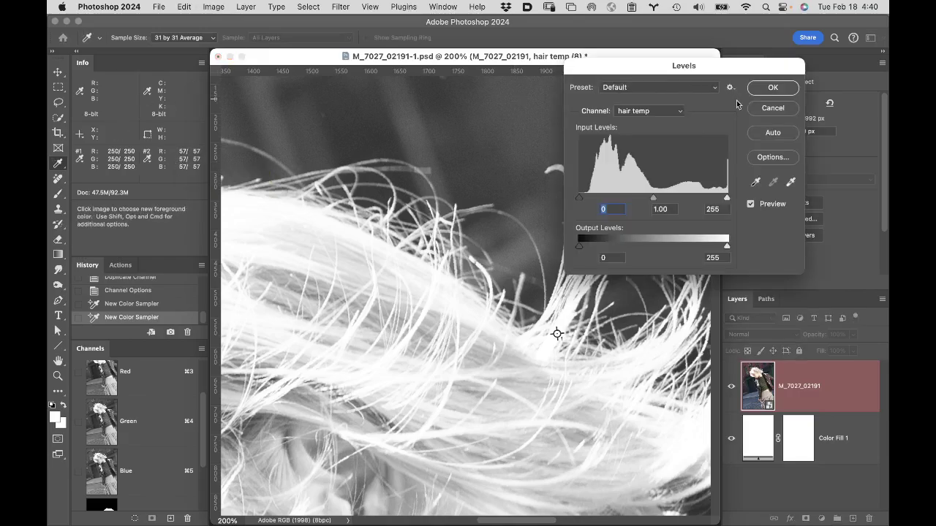
pyautogui.click(773, 107)
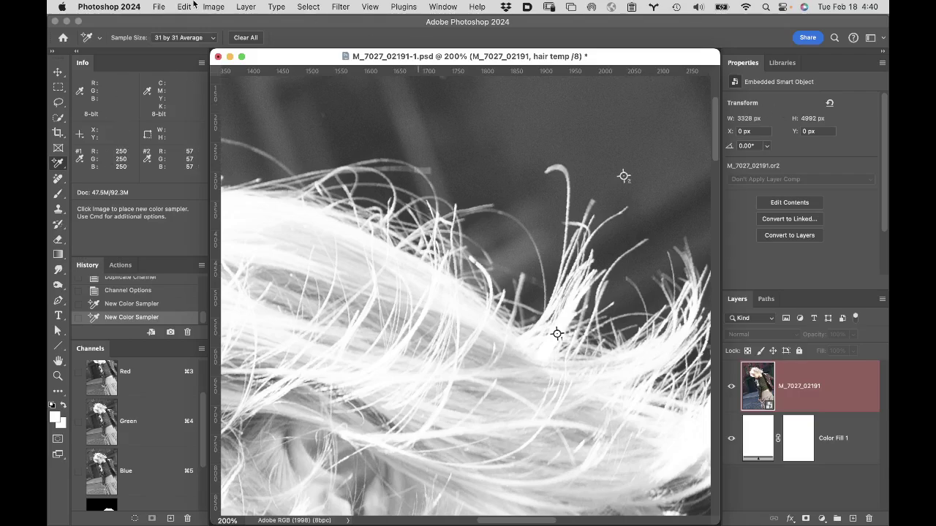
pyautogui.click(213, 6)
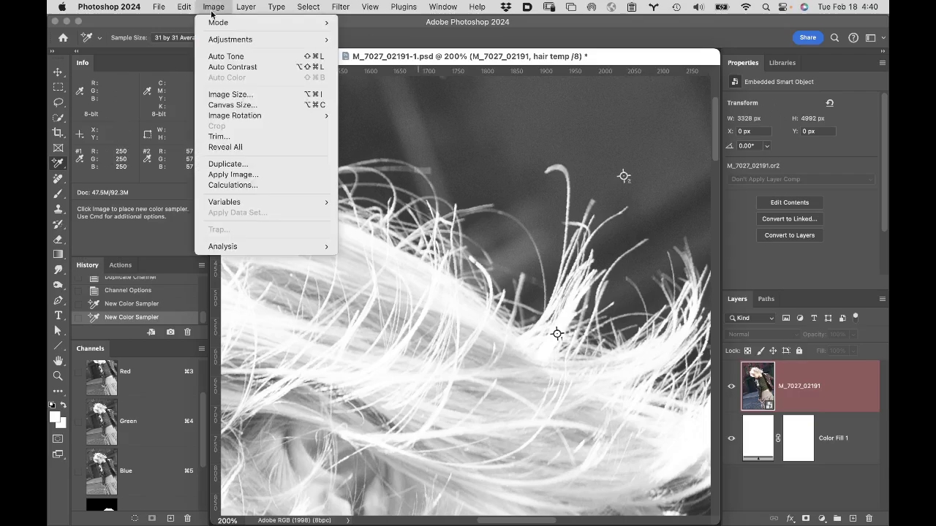
pyautogui.moveTo(226, 40)
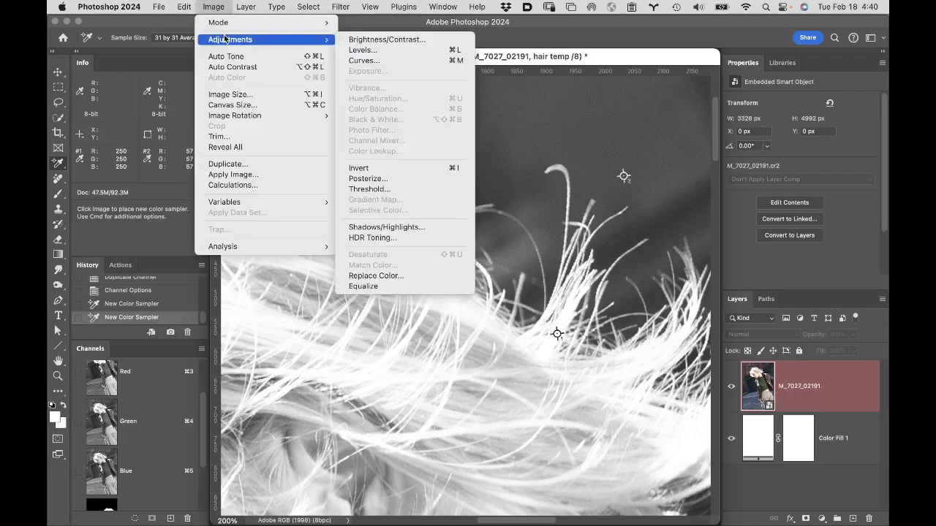
pyautogui.click(465, 50)
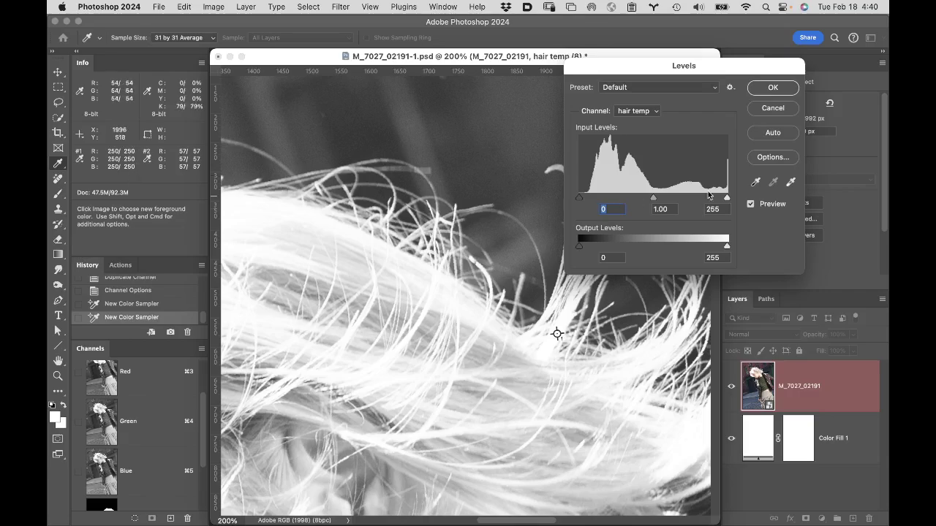
pyautogui.moveTo(727, 198); pyautogui.dragTo(726, 198)
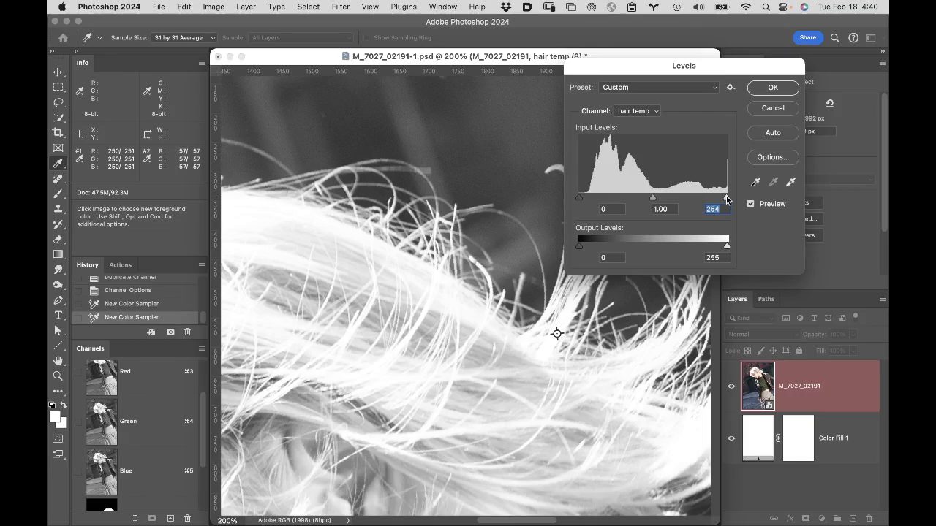
pyautogui.press('Up')
pyautogui.press('Down')
pyautogui.press('Down')
pyautogui.press('Down')
pyautogui.press('Down')
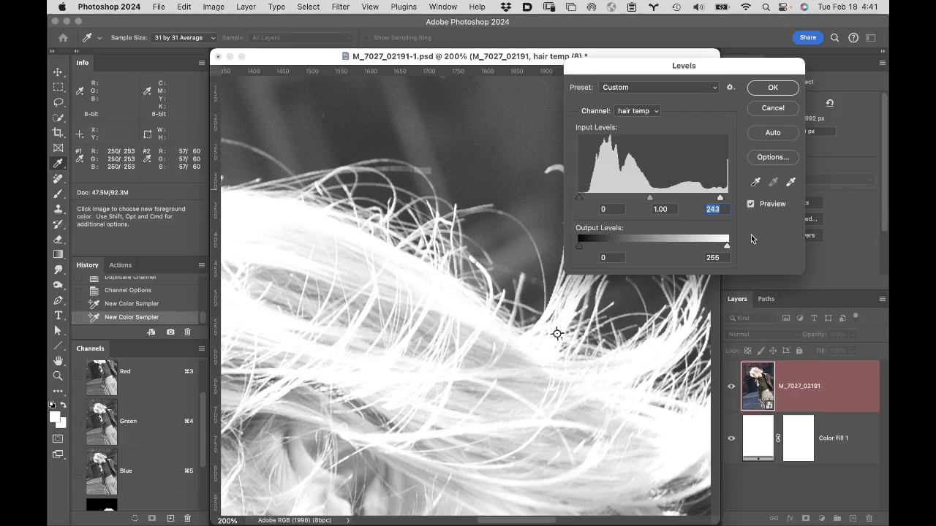
pyautogui.press('Down')
pyautogui.press('Down')
pyautogui.press('Down')
pyautogui.press('Down')
pyautogui.press('Down')
pyautogui.press('Down')
pyautogui.press('Down')
pyautogui.press('Down')
pyautogui.press('Down')
pyautogui.press('Down')
pyautogui.press('Down')
pyautogui.press('Down')
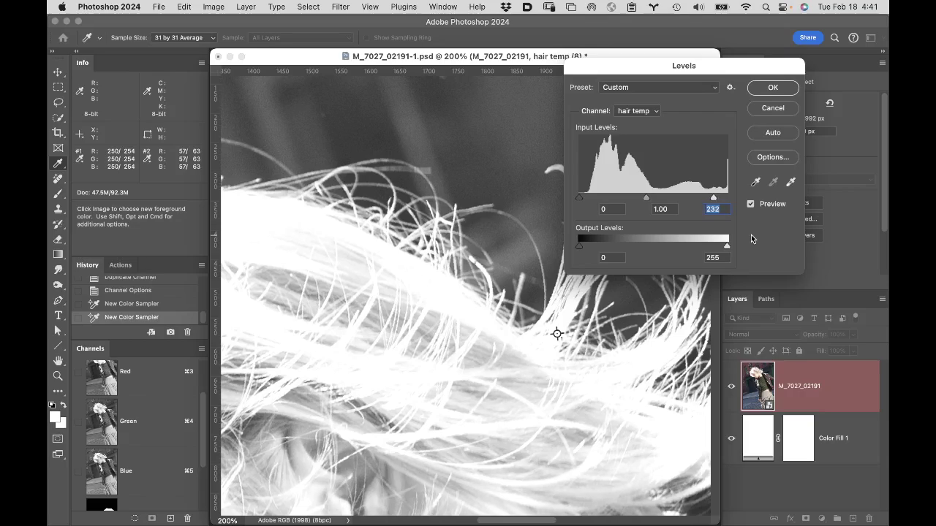
pyautogui.press('Down')
pyautogui.press('Down')
pyautogui.press('Down')
pyautogui.press('Down')
pyautogui.press('Down')
pyautogui.press('Down')
pyautogui.press('Down')
pyautogui.press('Down')
pyautogui.press('Down')
pyautogui.press('Down')
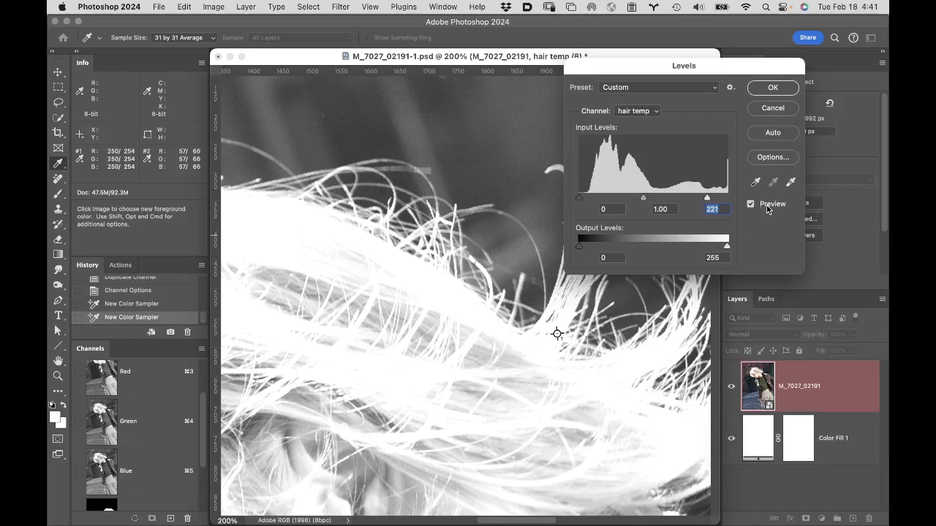
pyautogui.moveTo(703, 199)
pyautogui.mouseDown()
pyautogui.moveTo(687, 196)
pyautogui.moveTo(708, 198)
pyautogui.mouseUp()
pyautogui.click(781, 112)
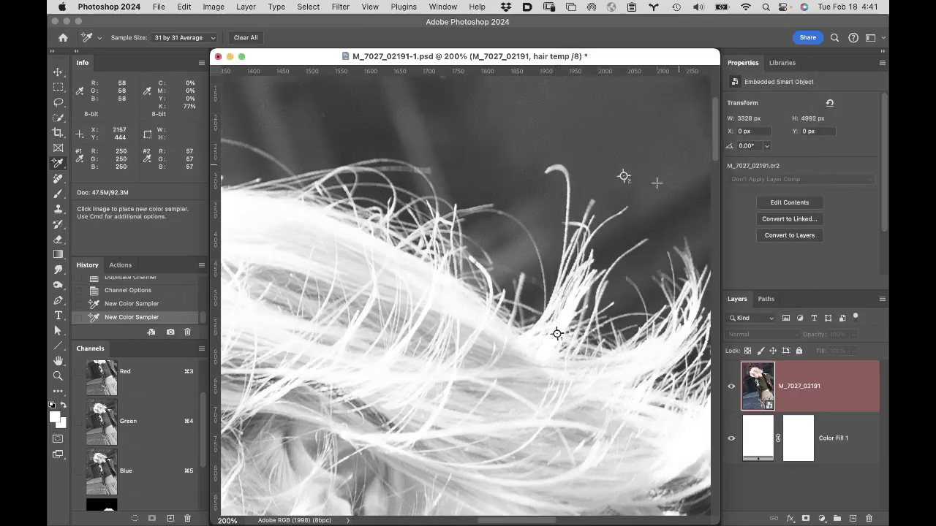
# - Move the first color sampler down onto the dense base of the bright hair tuft and open Levels for the hair temp channel
pyautogui.click(532, 315)
pyautogui.click(497, 321)
pyautogui.click(482, 298)
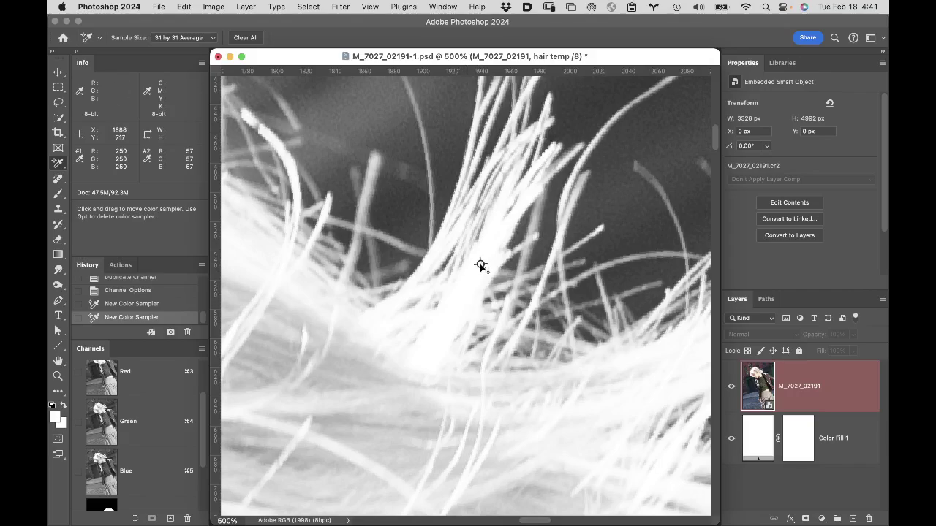
pyautogui.moveTo(480, 265); pyautogui.dragTo(463, 294)
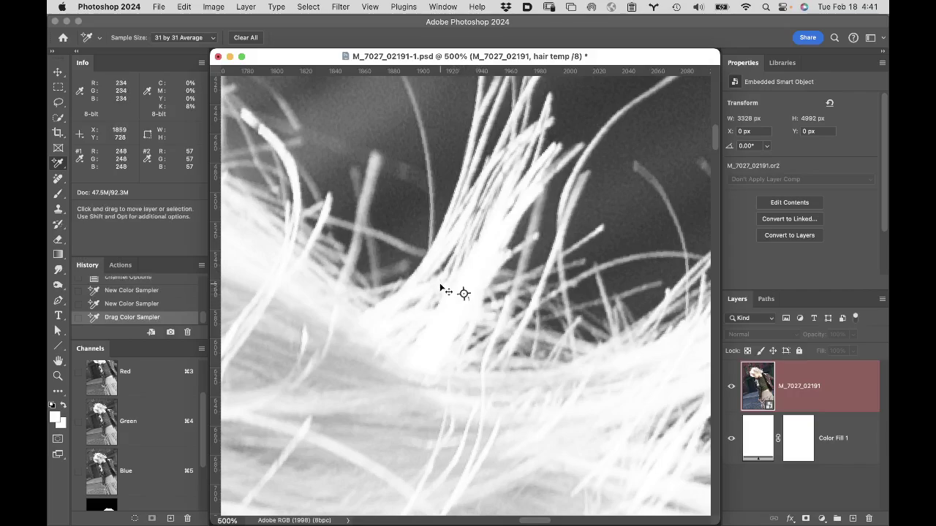
pyautogui.press('super+l')
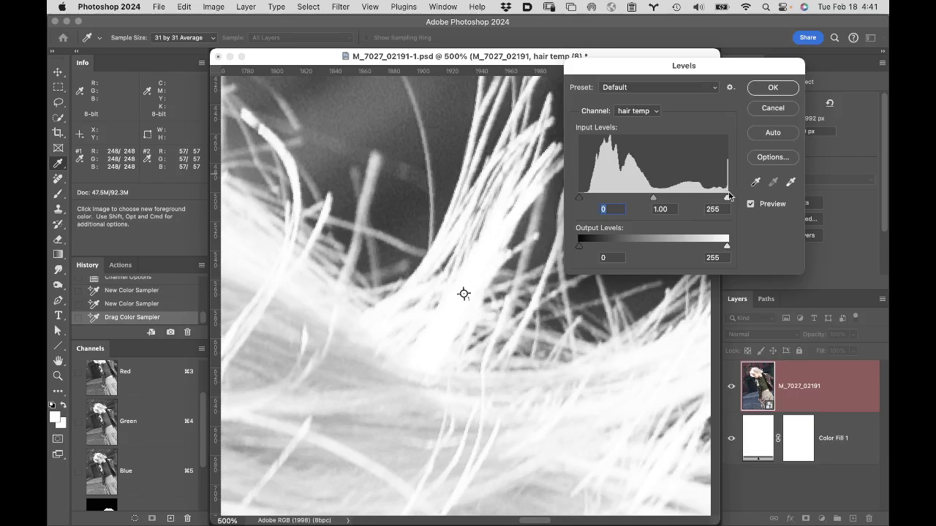
# - Try white input levels between 206 and 246 on the hair temp channel and restore the value to 255
pyautogui.moveTo(728, 197); pyautogui.dragTo(722, 199)
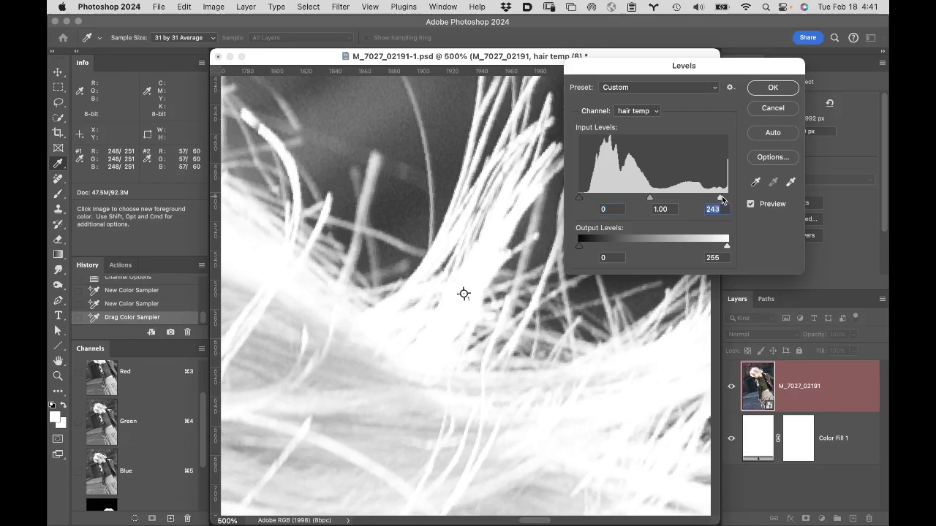
pyautogui.press('Down')
pyautogui.press('Down')
pyautogui.press('Down')
pyautogui.press('Down')
pyautogui.press('Down')
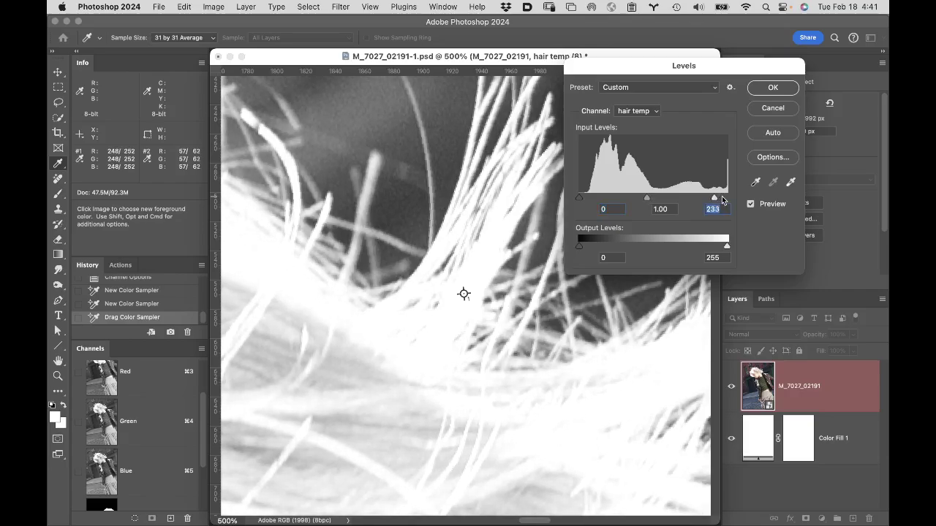
pyautogui.press('Down')
pyautogui.press('Down')
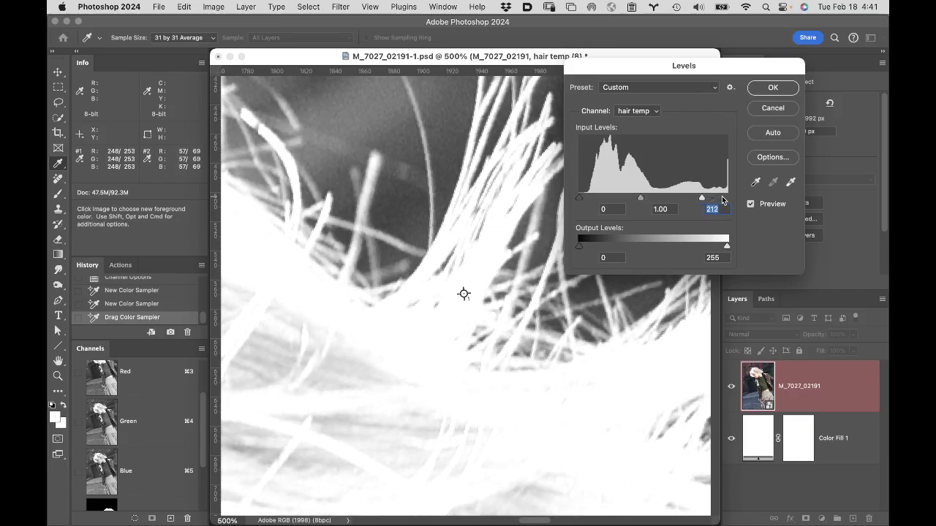
pyautogui.press('Down')
pyautogui.press('Down')
pyautogui.press('Down')
pyautogui.press('Down')
pyautogui.press('Down')
pyautogui.press('Down')
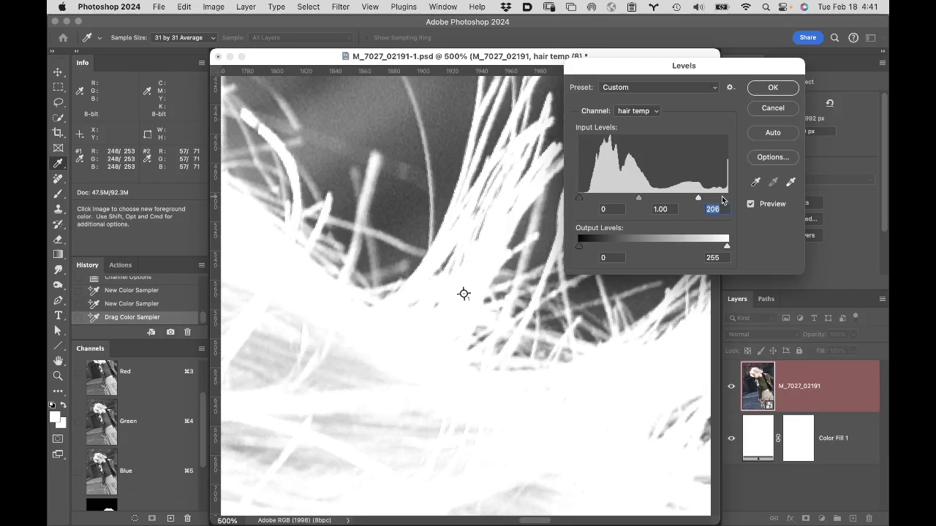
pyautogui.press('Up')
pyautogui.press('Up')
pyautogui.press('Up')
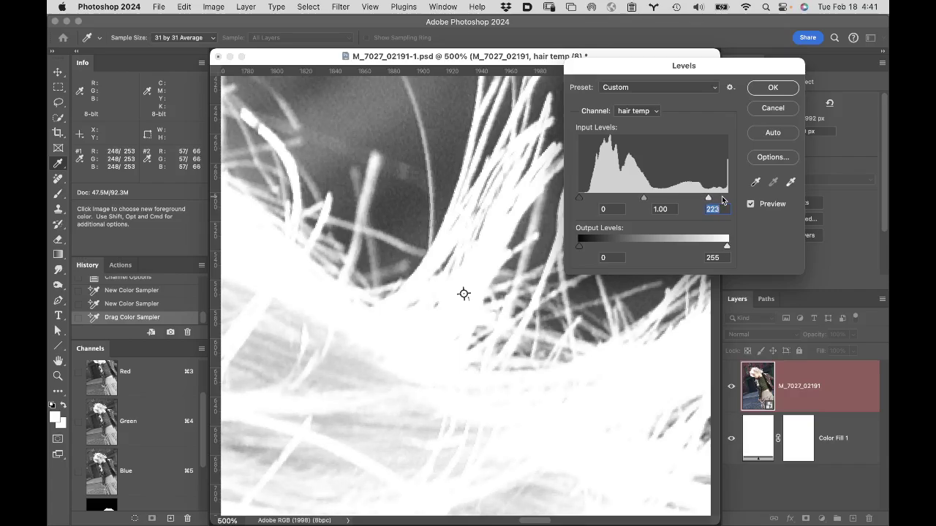
pyautogui.press('Up')
pyautogui.press('Up')
pyautogui.press('Up')
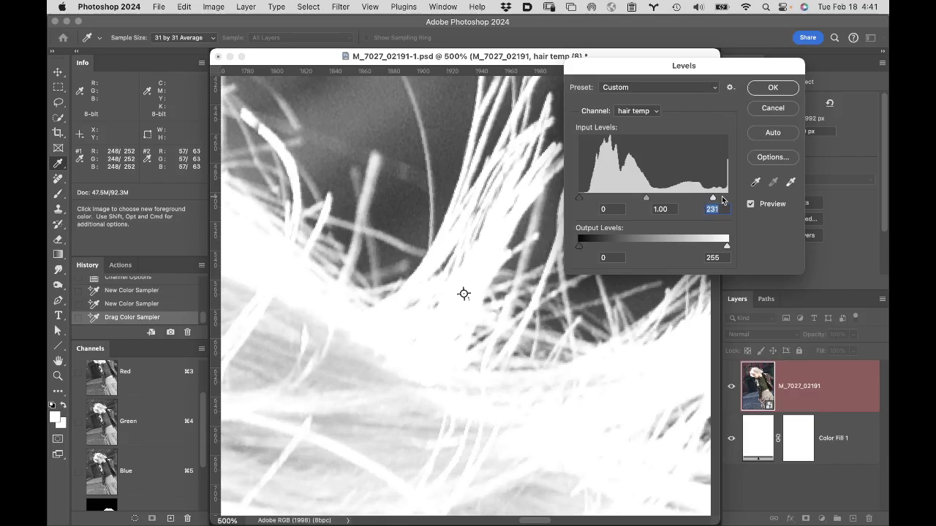
pyautogui.press('Up')
pyautogui.press('Up')
pyautogui.press('Up')
pyautogui.press('Up')
pyautogui.press('Up')
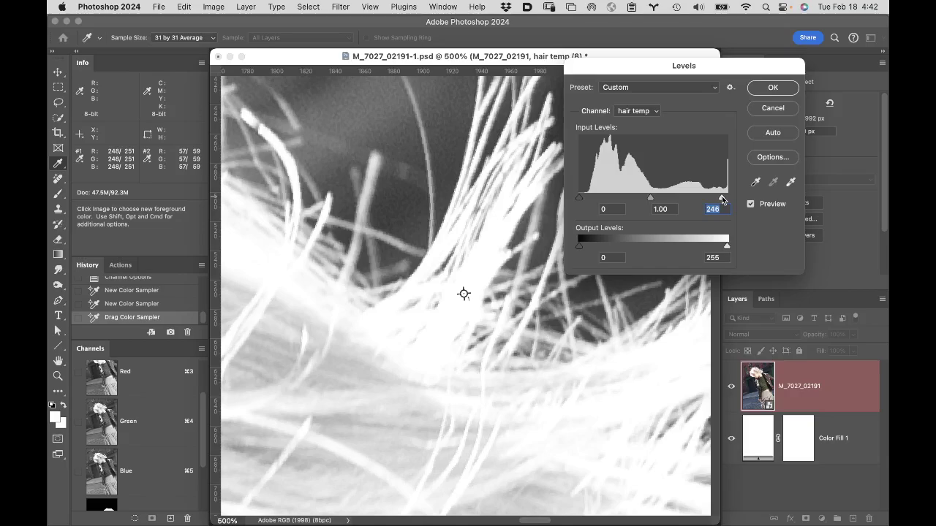
pyautogui.moveTo(722, 199); pyautogui.dragTo(731, 199)
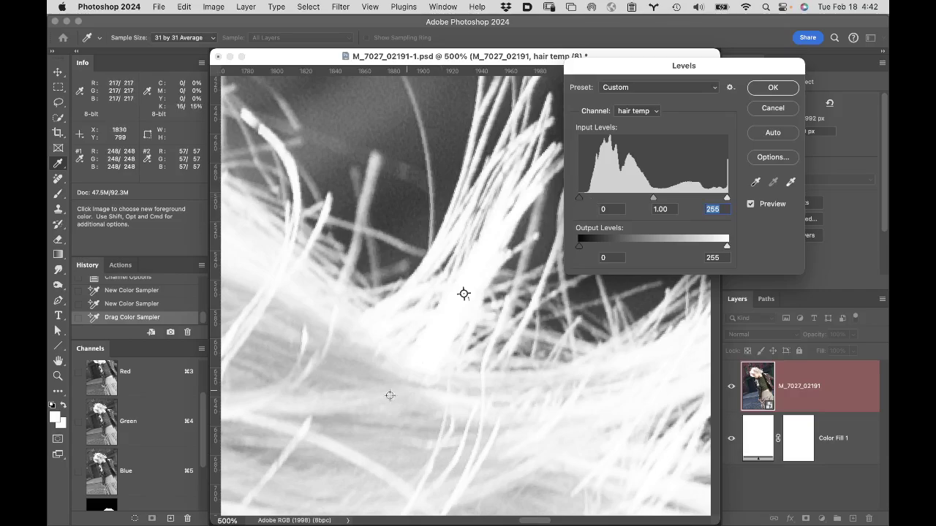
# - Set the hair temp channel's black input level to 60 and its white input level to 231
pyautogui.scroll(-3, 169, 467)
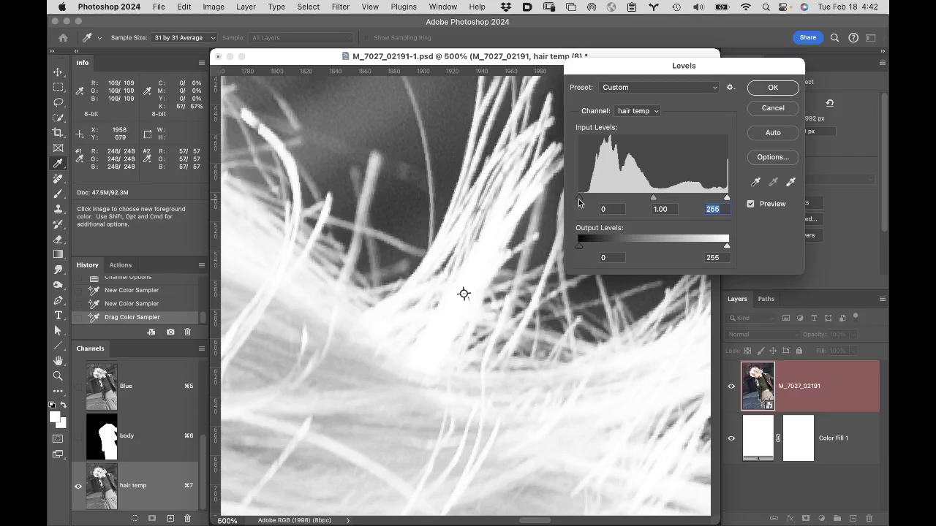
pyautogui.moveTo(580, 202); pyautogui.dragTo(612, 202)
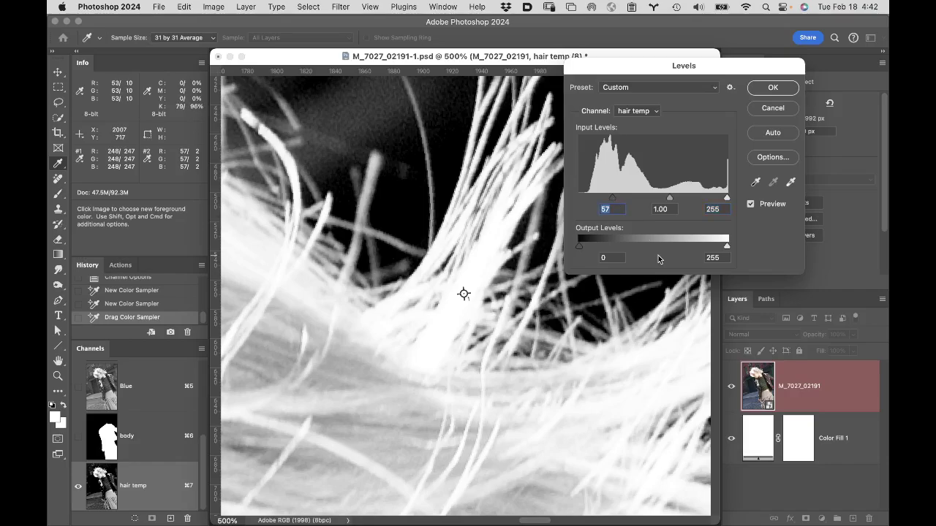
pyautogui.press('Down')
pyautogui.press('Down')
pyautogui.press('Up')
pyautogui.press('Up')
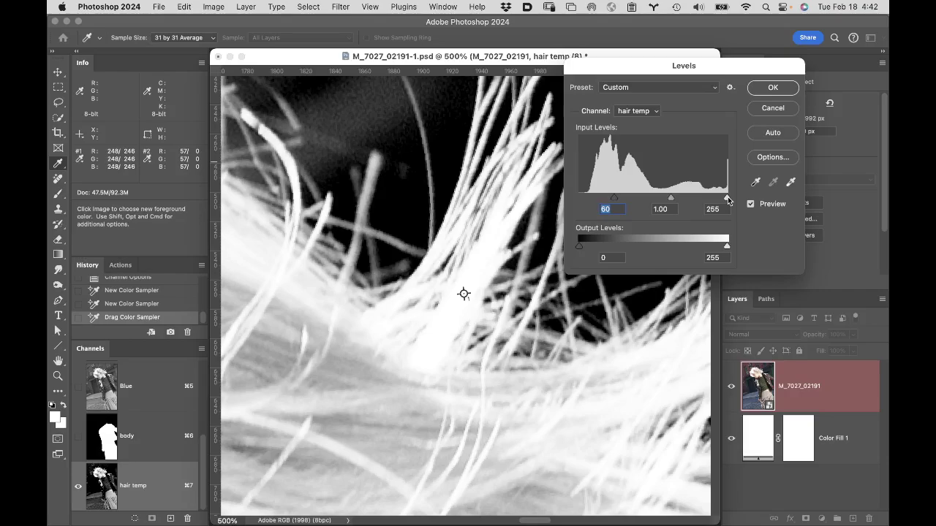
pyautogui.moveTo(722, 198); pyautogui.dragTo(713, 198)
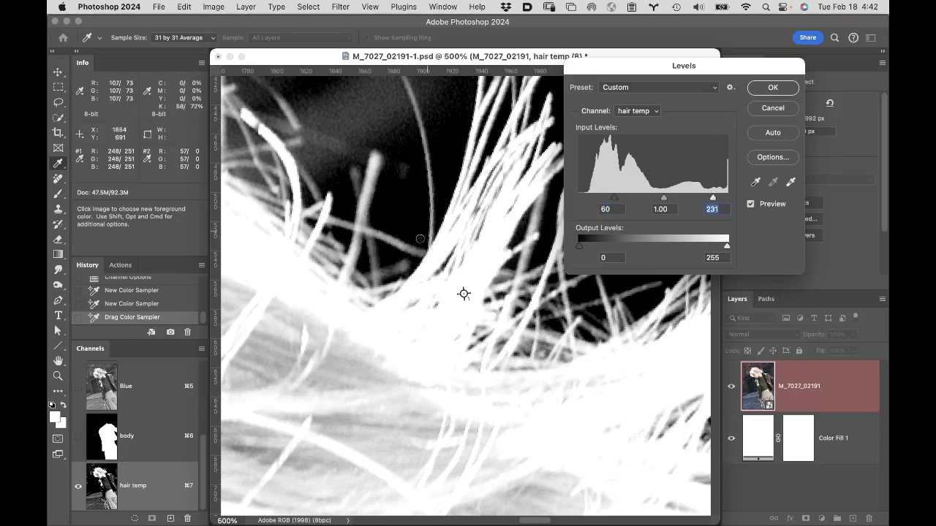
# - Compare the hair and background contrast around the whole head with the Levels preview off and on
pyautogui.keyDown('alt'); pyautogui.keyDown('super'); pyautogui.click(449, 295); pyautogui.keyUp('super'); pyautogui.keyUp('alt')
pyautogui.keyDown('alt'); pyautogui.keyDown('super'); pyautogui.click(448, 296); pyautogui.keyUp('super'); pyautogui.keyUp('alt')
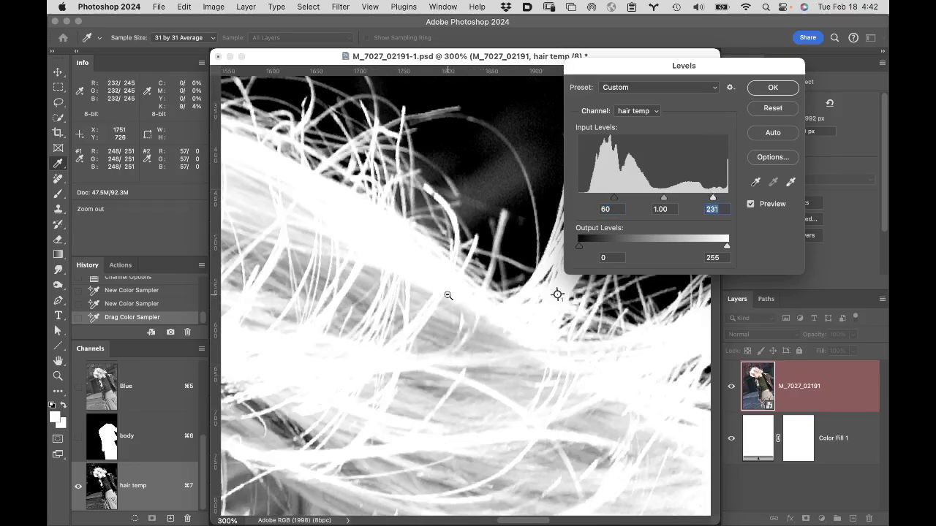
pyautogui.keyDown('alt'); pyautogui.keyDown('super'); pyautogui.click(448, 294); pyautogui.keyUp('super'); pyautogui.keyUp('alt')
pyautogui.keyDown('alt'); pyautogui.keyDown('super'); pyautogui.click(442, 289); pyautogui.keyUp('super'); pyautogui.keyUp('alt')
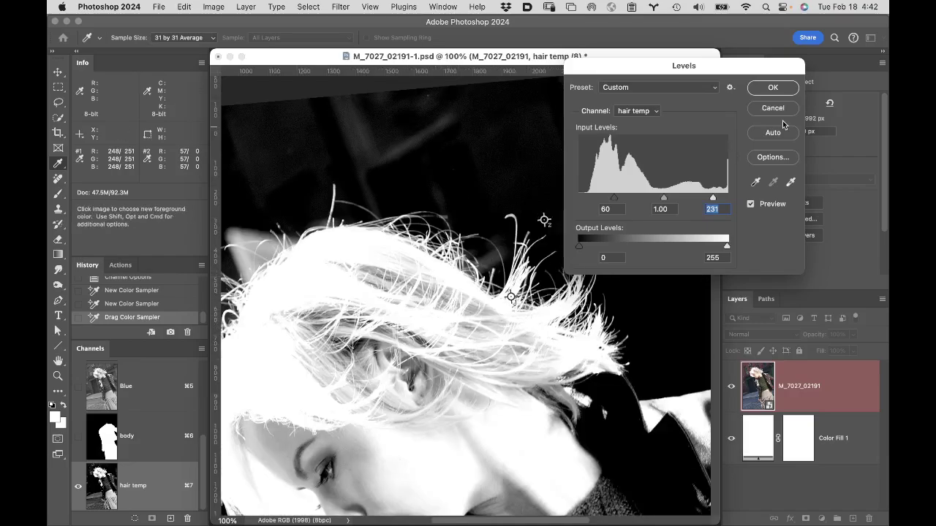
pyautogui.click(752, 205)
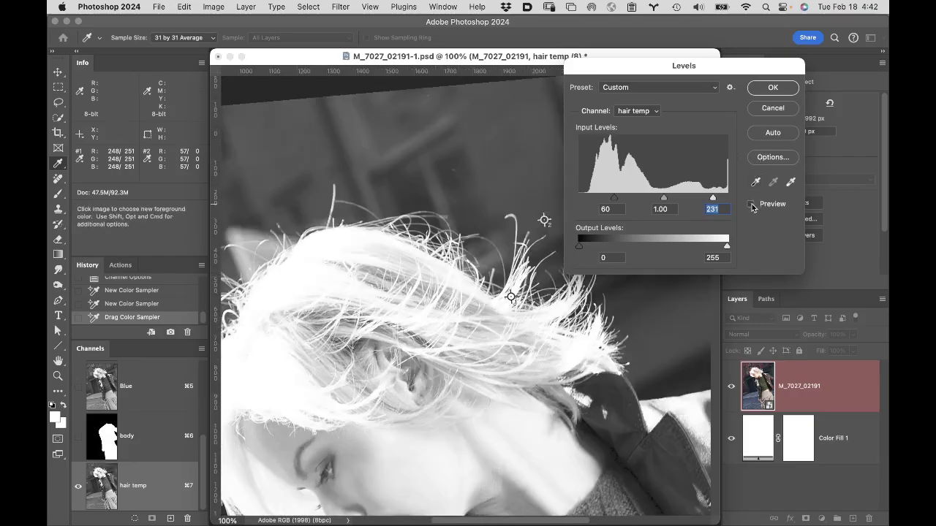
pyautogui.click(751, 205)
pyautogui.click(751, 205)
pyautogui.click(752, 205)
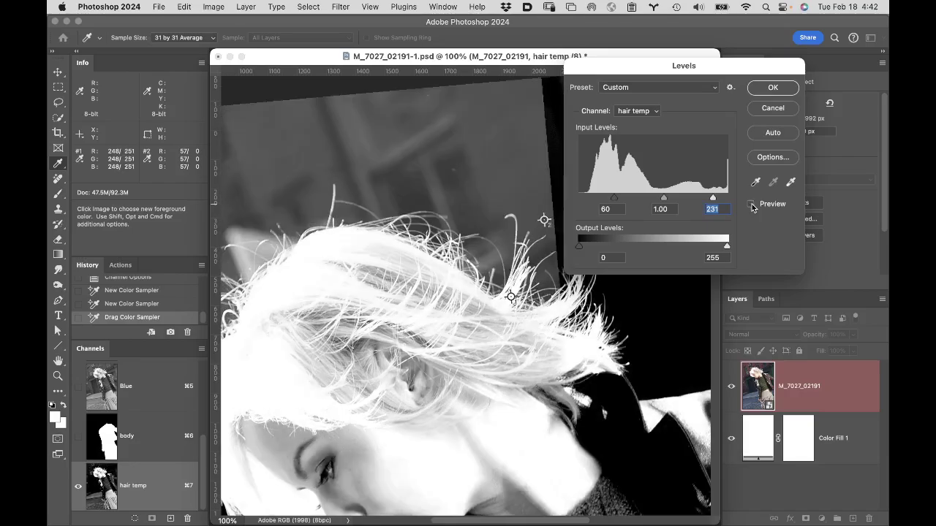
# - Compare the hair temp channel with the Levels preview off and on, and apply the adjustment
pyautogui.click(751, 204)
pyautogui.click(752, 204)
pyautogui.click(752, 205)
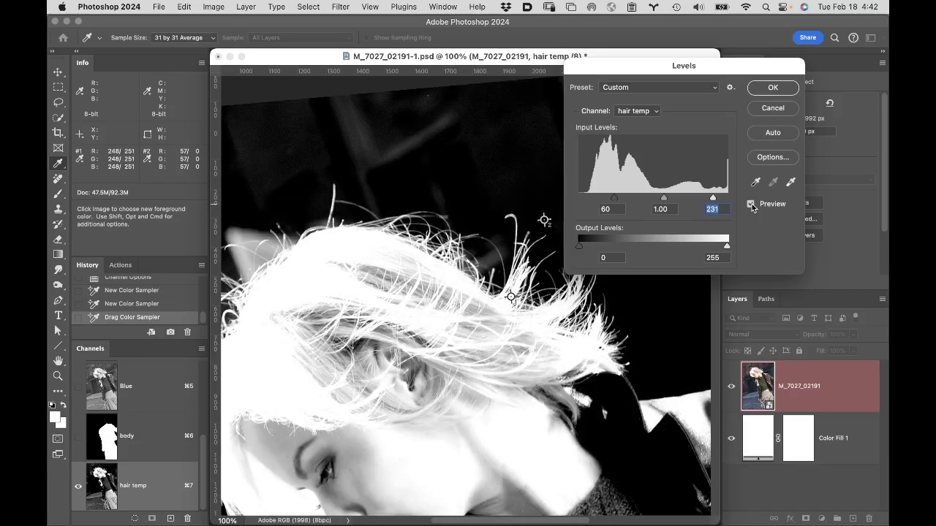
pyautogui.click(773, 88)
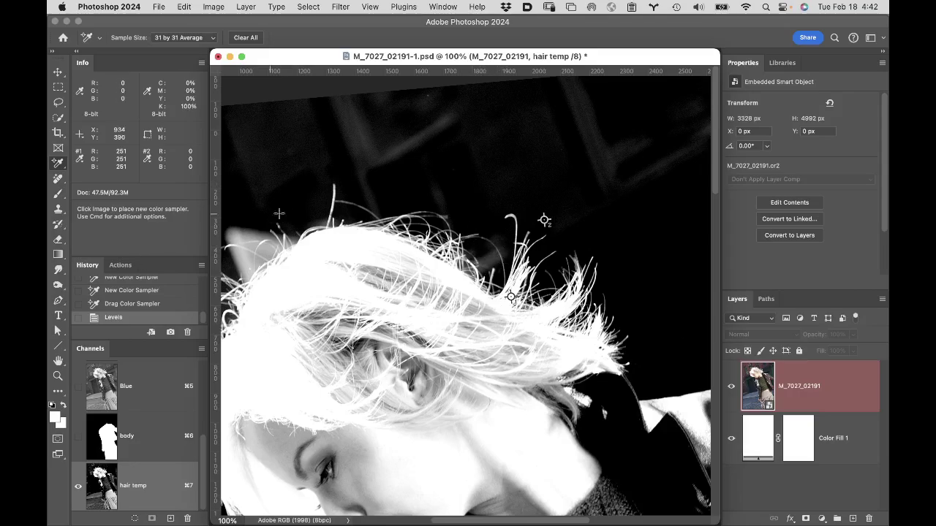
# - Set up the Brush tool in Overlay mode with a 45 px tip and 53% hardness
pyautogui.scroll(3, 510, 234)
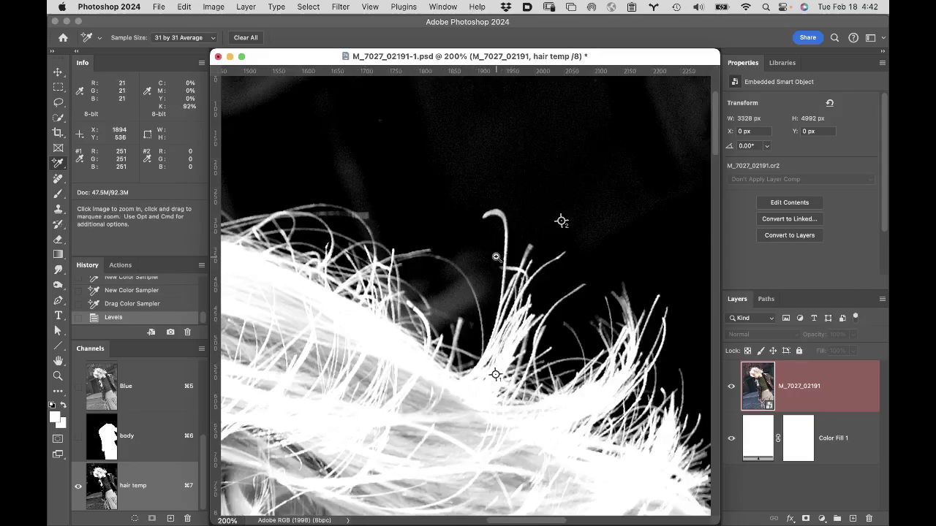
pyautogui.press('b')
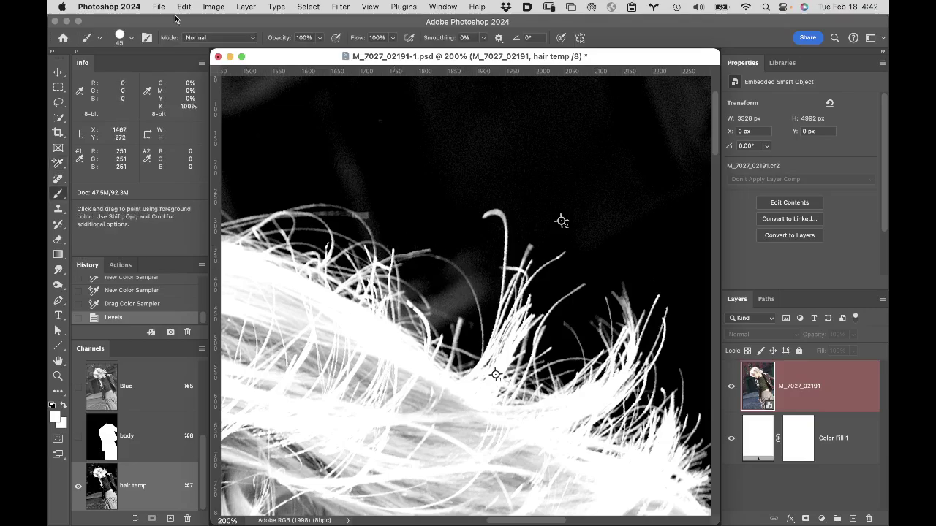
pyautogui.click(229, 41)
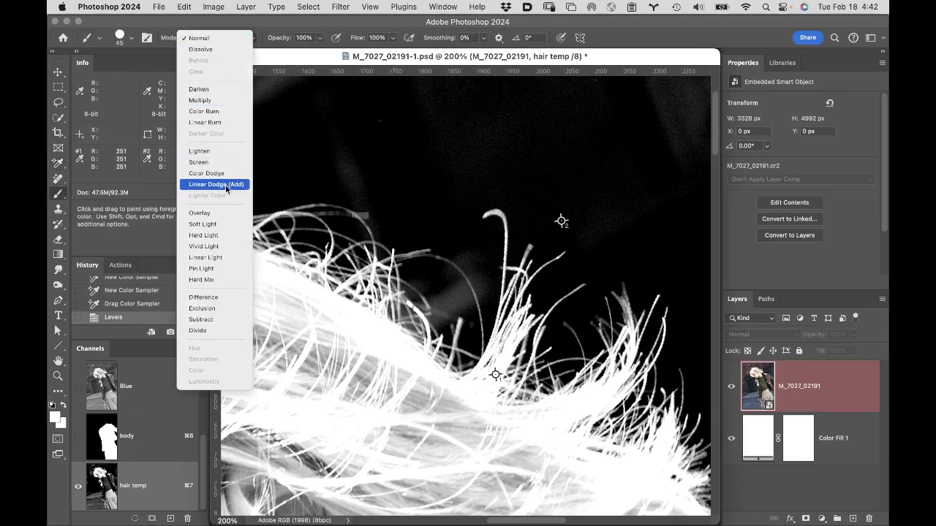
pyautogui.click(233, 215)
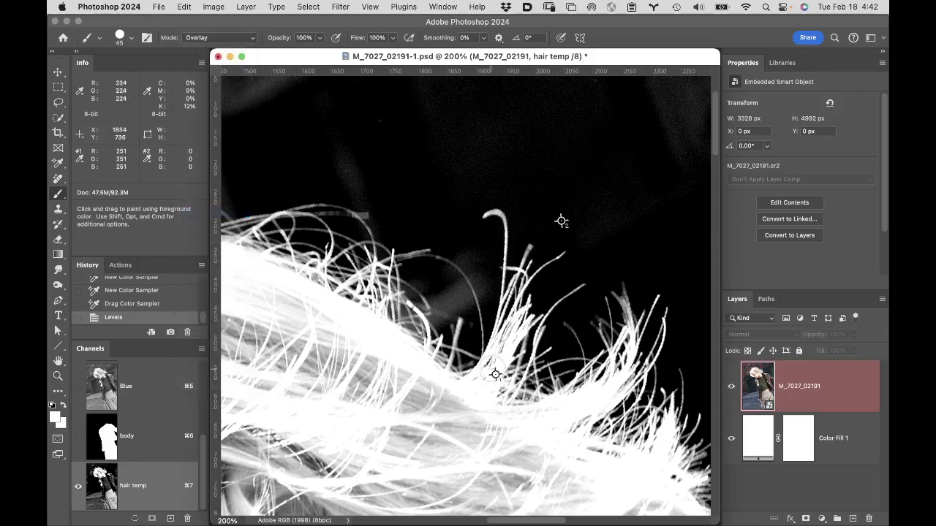
pyautogui.click(133, 37)
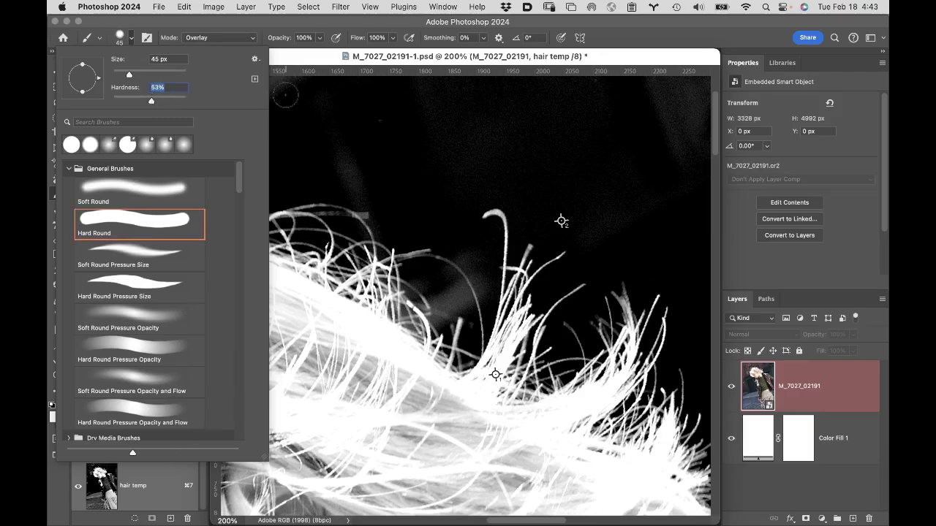
pyautogui.click(397, 26)
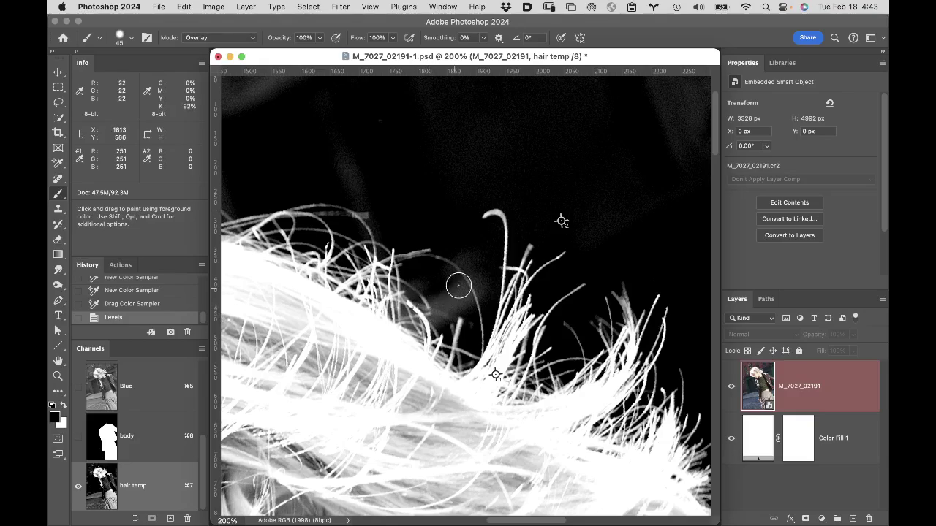
# - Paint black in Overlay mode over the dim grey background patches beside and above the bright hair tuft
pyautogui.moveTo(457, 282)
pyautogui.mouseDown()
pyautogui.moveTo(454, 308)
pyautogui.moveTo(443, 299)
pyautogui.moveTo(484, 287)
pyautogui.moveTo(464, 255)
pyautogui.moveTo(476, 295)
pyautogui.mouseUp()
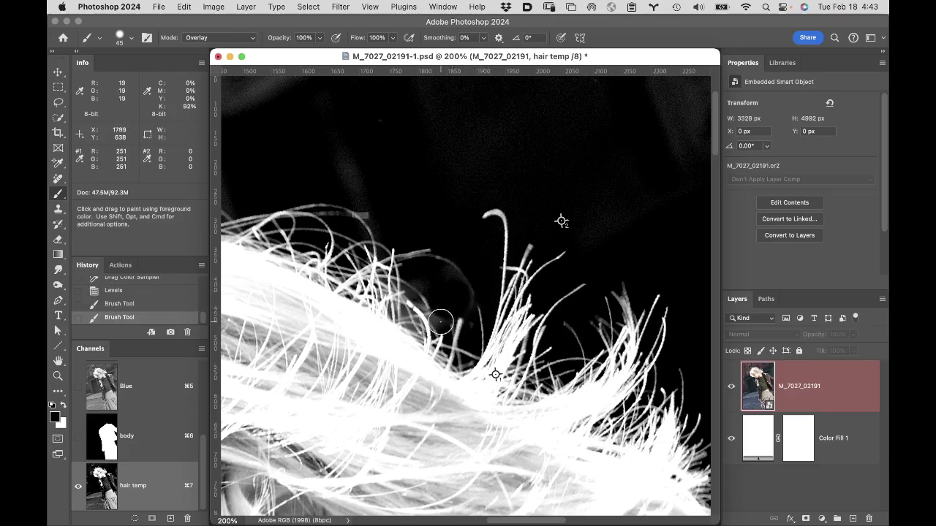
pyautogui.moveTo(440, 322); pyautogui.dragTo(476, 282)
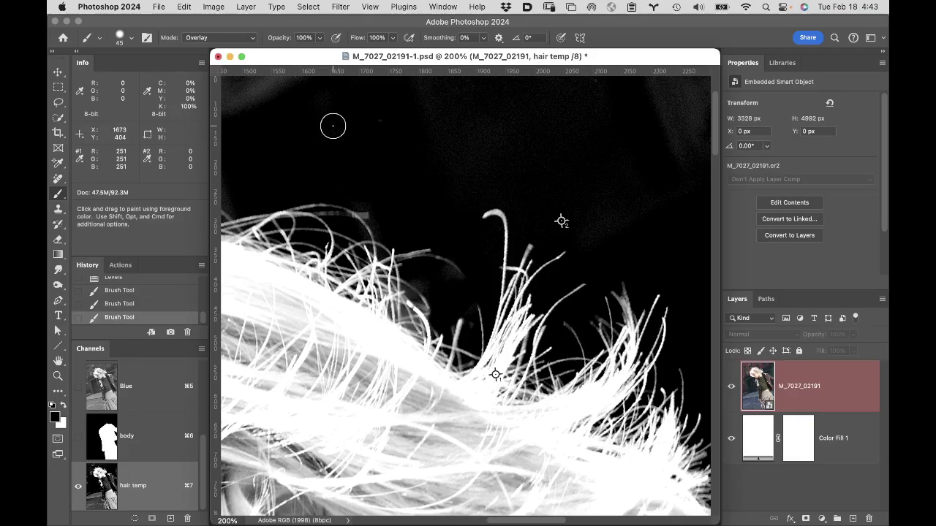
pyautogui.moveTo(545, 205); pyautogui.dragTo(378, 242)
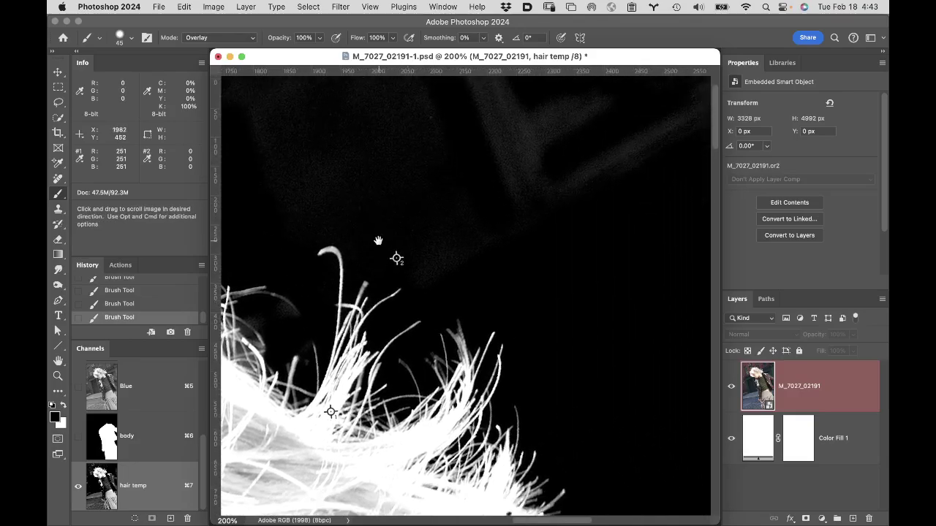
pyautogui.moveTo(503, 214)
pyautogui.mouseDown()
pyautogui.moveTo(397, 192)
pyautogui.moveTo(641, 242)
pyautogui.moveTo(645, 209)
pyautogui.moveTo(575, 313)
pyautogui.moveTo(563, 314)
pyautogui.moveTo(539, 229)
pyautogui.moveTo(575, 217)
pyautogui.moveTo(522, 233)
pyautogui.moveTo(594, 231)
pyautogui.mouseUp()
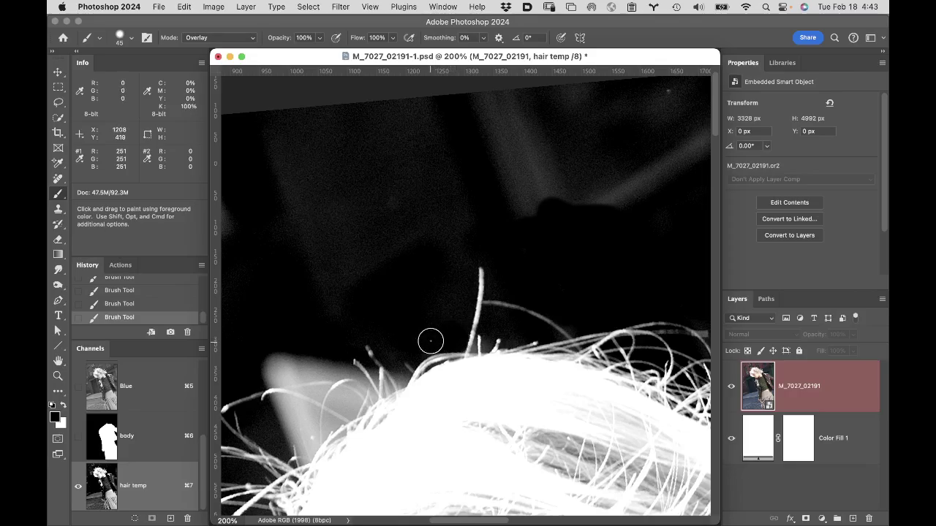
# - Paint out the grey triangle behind the crown in black Overlay mode with an 80 px brush, and its leftover strands in Normal mode
pyautogui.moveTo(426, 318); pyautogui.dragTo(461, 201)
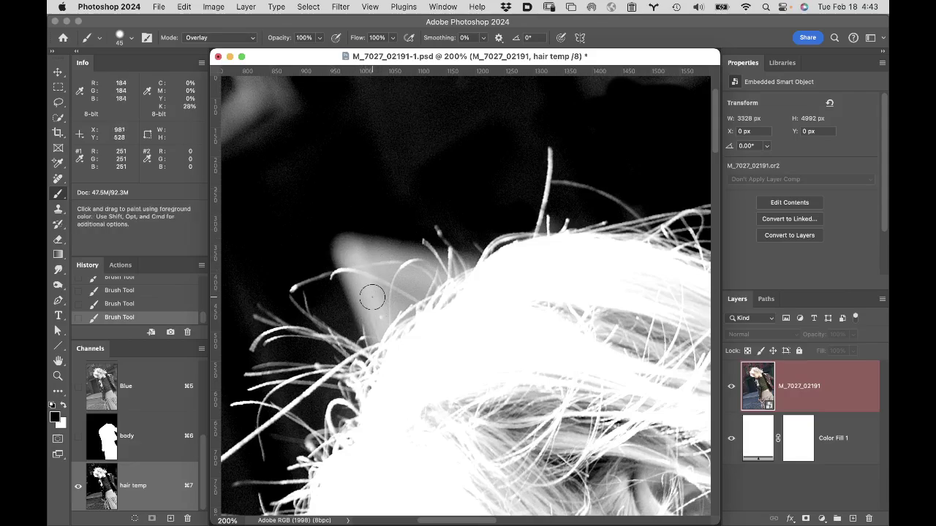
pyautogui.moveTo(372, 297)
pyautogui.mouseDown()
pyautogui.moveTo(331, 235)
pyautogui.moveTo(380, 256)
pyautogui.moveTo(441, 265)
pyautogui.moveTo(383, 297)
pyautogui.moveTo(353, 258)
pyautogui.moveTo(370, 316)
pyautogui.moveTo(345, 246)
pyautogui.moveTo(418, 269)
pyautogui.moveTo(455, 252)
pyautogui.moveTo(381, 292)
pyautogui.moveTo(417, 246)
pyautogui.moveTo(418, 187)
pyautogui.moveTo(421, 243)
pyautogui.moveTo(378, 293)
pyautogui.moveTo(374, 323)
pyautogui.moveTo(386, 284)
pyautogui.mouseUp()
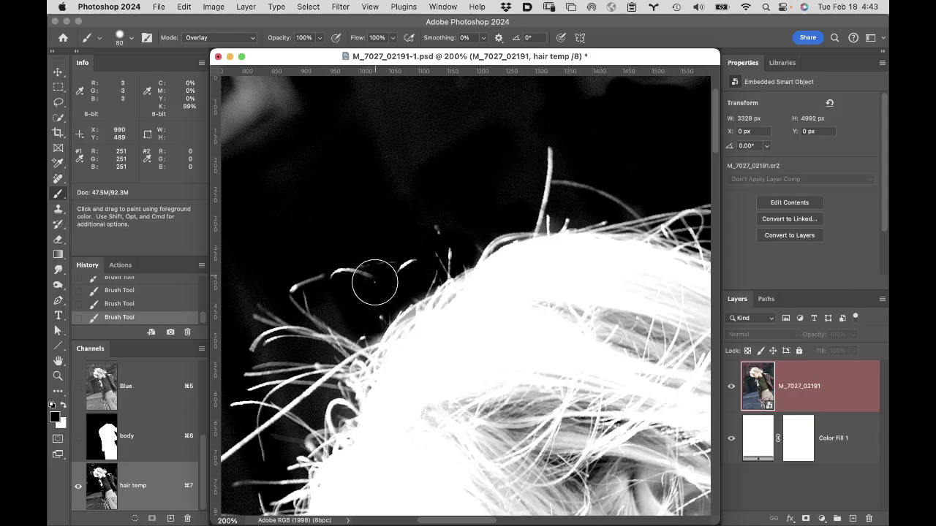
pyautogui.click(239, 40)
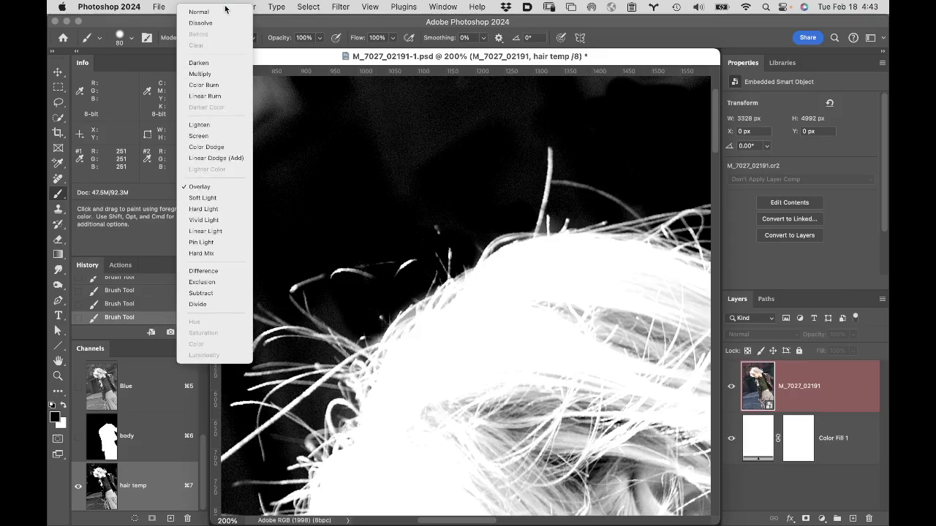
pyautogui.click(224, 16)
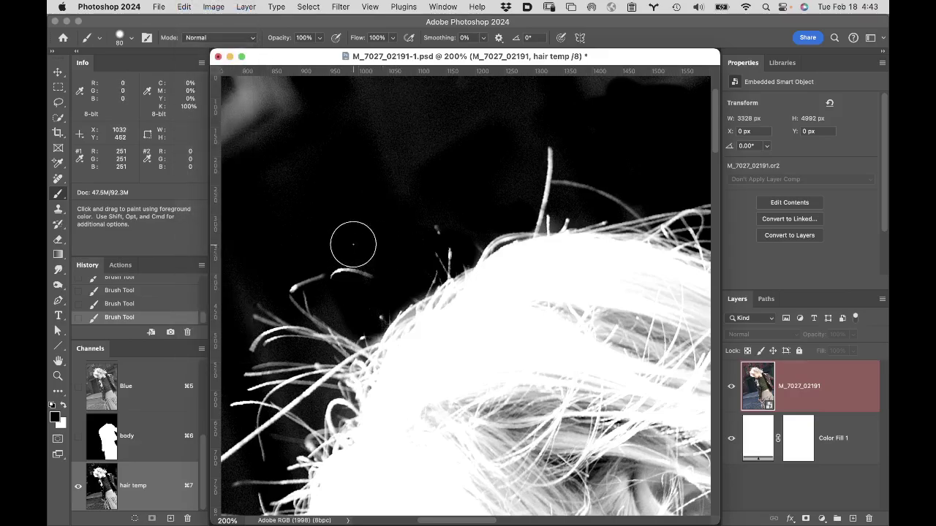
pyautogui.moveTo(360, 277)
pyautogui.mouseDown()
pyautogui.moveTo(324, 261)
pyautogui.moveTo(292, 268)
pyautogui.mouseUp()
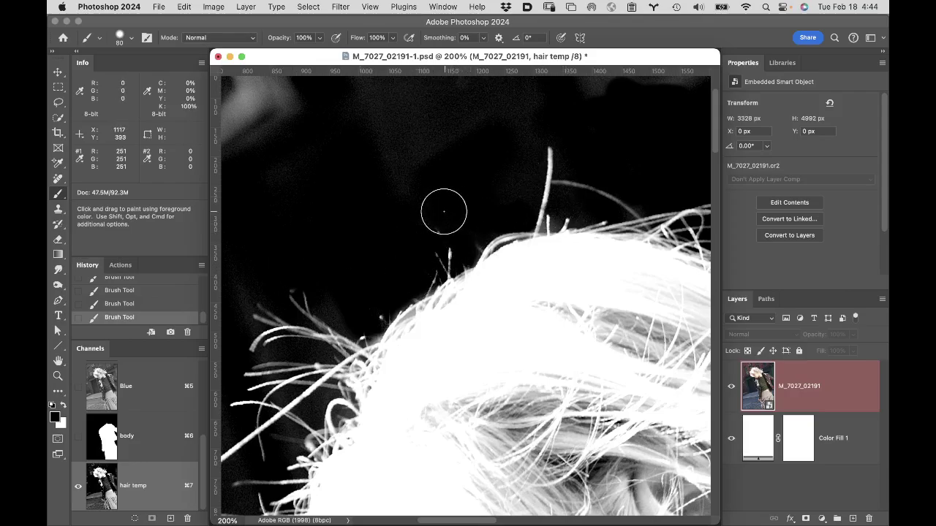
pyautogui.moveTo(294, 280); pyautogui.dragTo(356, 98)
# - Paint white in Overlay mode along the front hair, nose, lips and chin to whiten the grey skin next to the hair edge
pyautogui.scroll(-4, 358, 110)
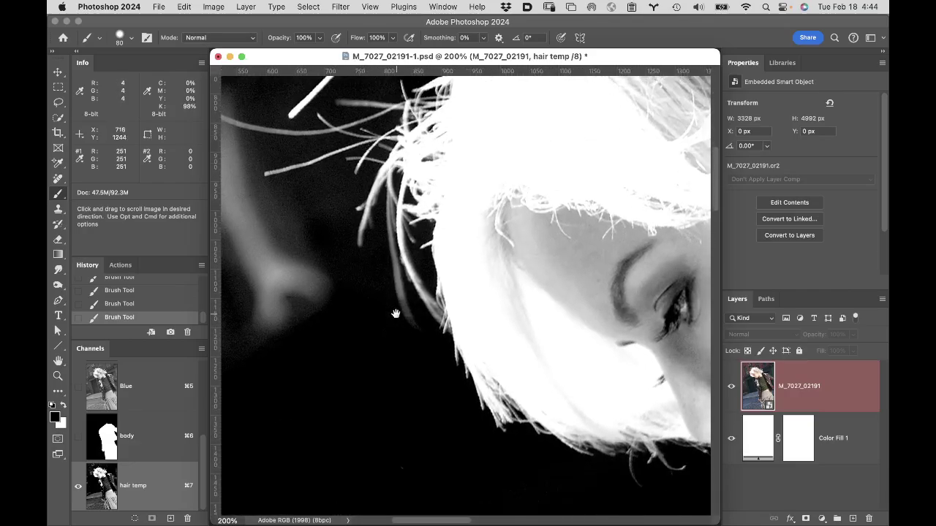
pyautogui.moveTo(395, 315); pyautogui.dragTo(327, 101)
pyautogui.hscroll(10, 364, 201)
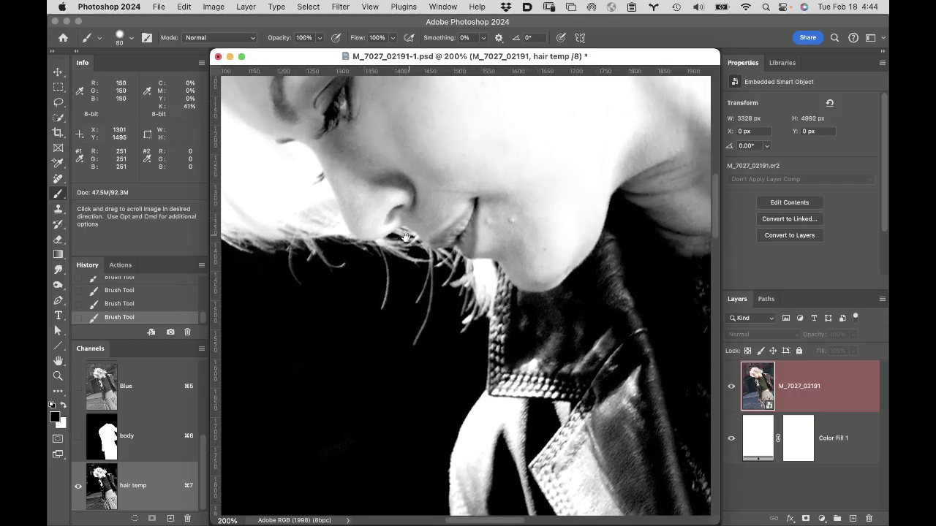
pyautogui.click(222, 39)
pyautogui.click(236, 212)
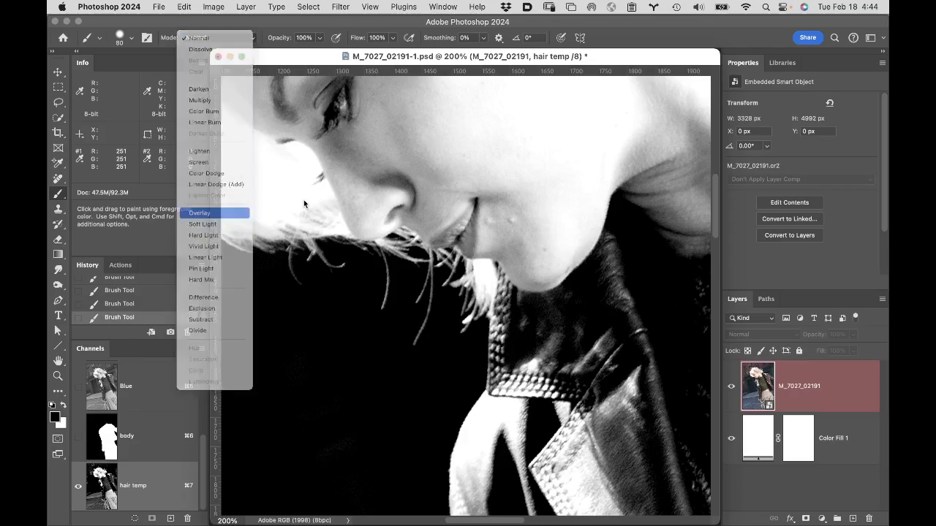
pyautogui.click(347, 206)
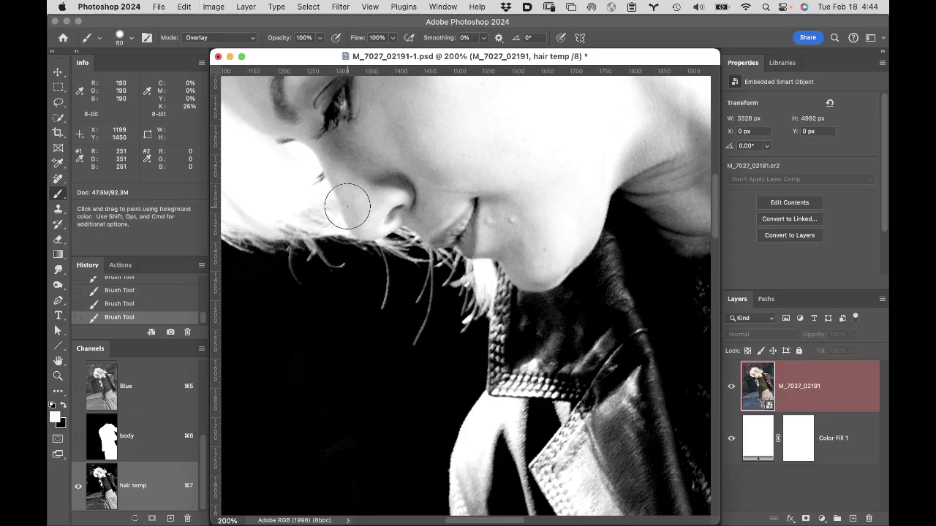
pyautogui.moveTo(351, 209)
pyautogui.mouseDown()
pyautogui.moveTo(440, 213)
pyautogui.moveTo(429, 216)
pyautogui.moveTo(489, 235)
pyautogui.moveTo(510, 268)
pyautogui.moveTo(521, 276)
pyautogui.moveTo(522, 266)
pyautogui.mouseUp()
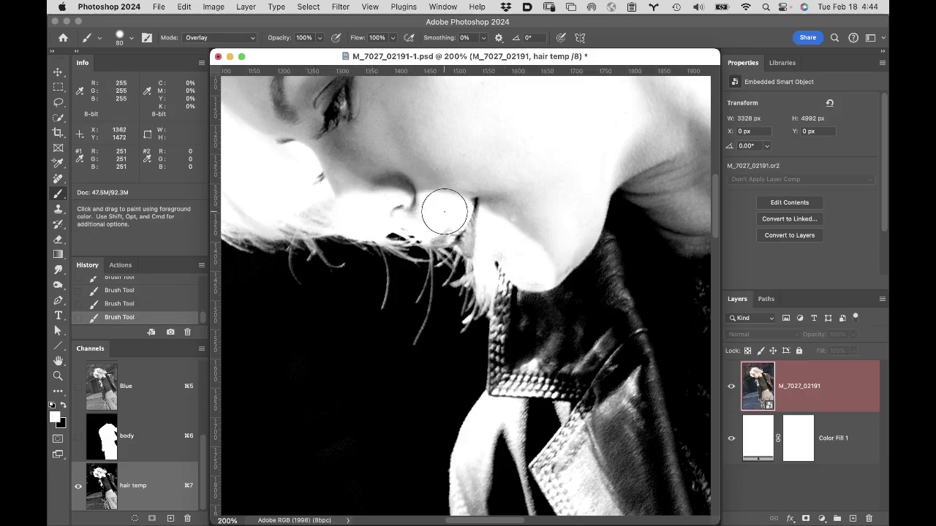
pyautogui.moveTo(444, 211)
pyautogui.mouseDown()
pyautogui.moveTo(478, 220)
pyautogui.moveTo(476, 244)
pyautogui.moveTo(480, 208)
pyautogui.moveTo(453, 224)
pyautogui.moveTo(487, 206)
pyautogui.moveTo(447, 213)
pyautogui.moveTo(339, 188)
pyautogui.moveTo(294, 198)
pyautogui.moveTo(336, 205)
pyautogui.moveTo(277, 211)
pyautogui.mouseUp()
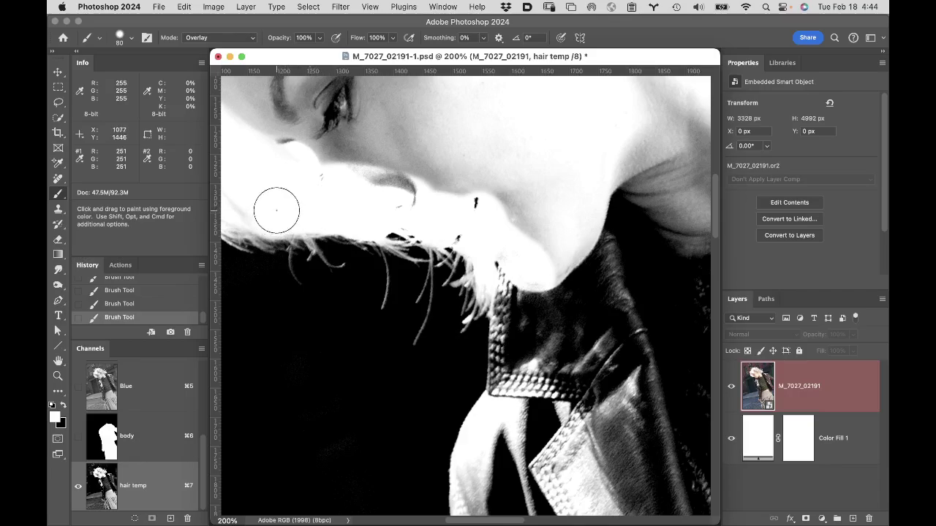
# - Paint solid white in Normal mode over the dark spots at the mouth and from the chin down across the jacket collar
pyautogui.click(226, 38)
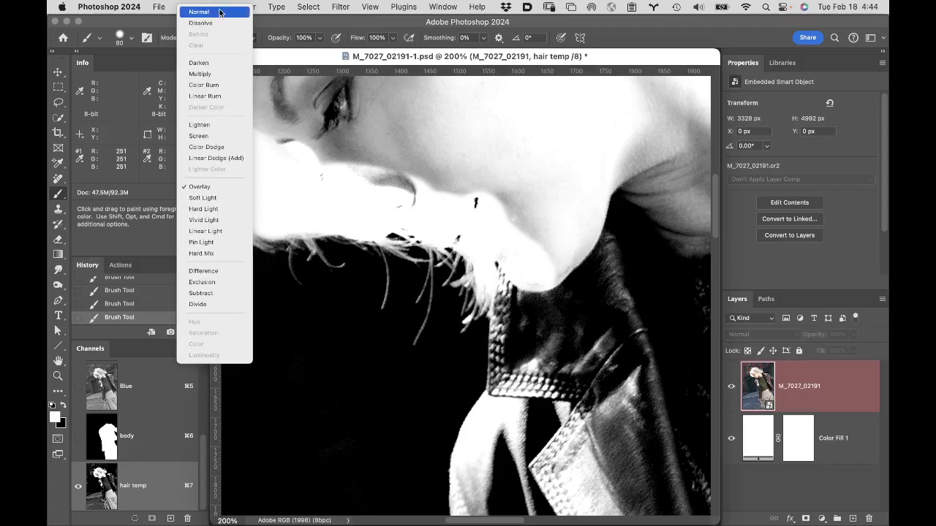
pyautogui.click(221, 12)
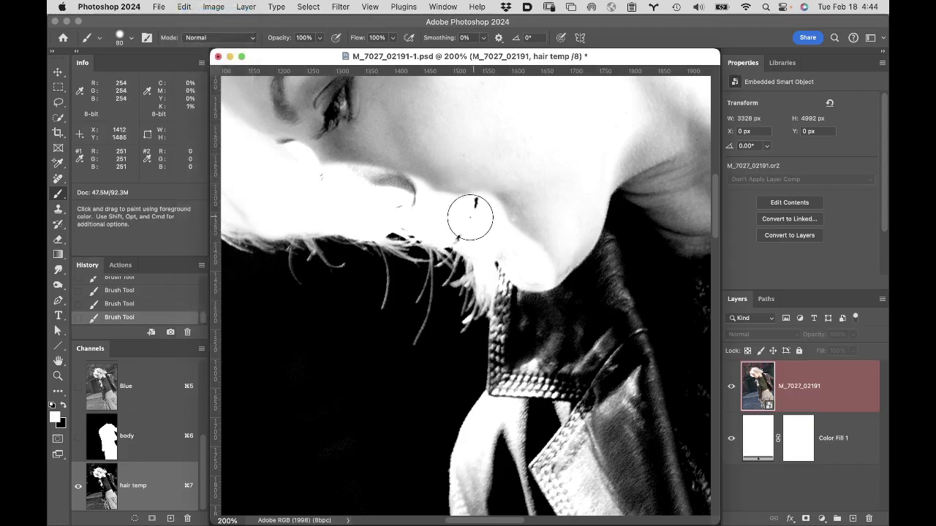
pyautogui.click(462, 223)
pyautogui.click(477, 203)
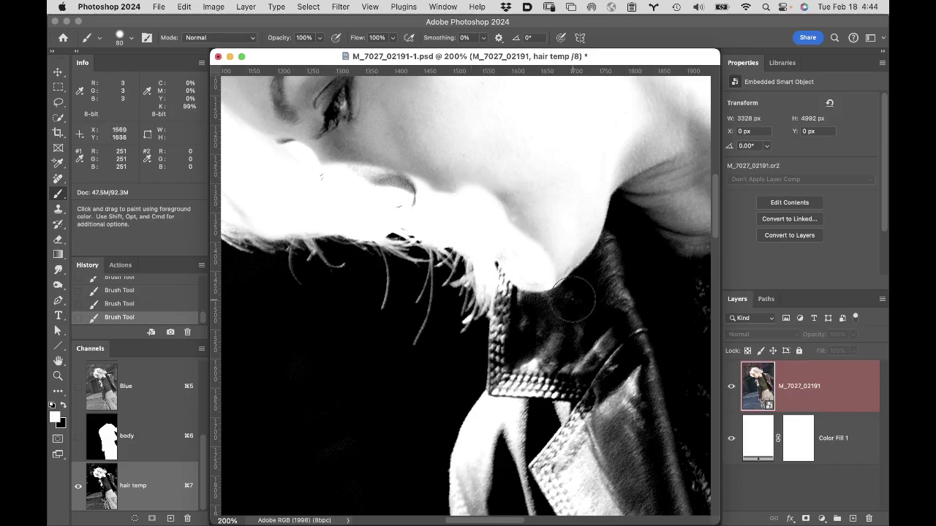
pyautogui.moveTo(514, 259)
pyautogui.mouseDown()
pyautogui.moveTo(519, 330)
pyautogui.moveTo(578, 387)
pyautogui.mouseUp()
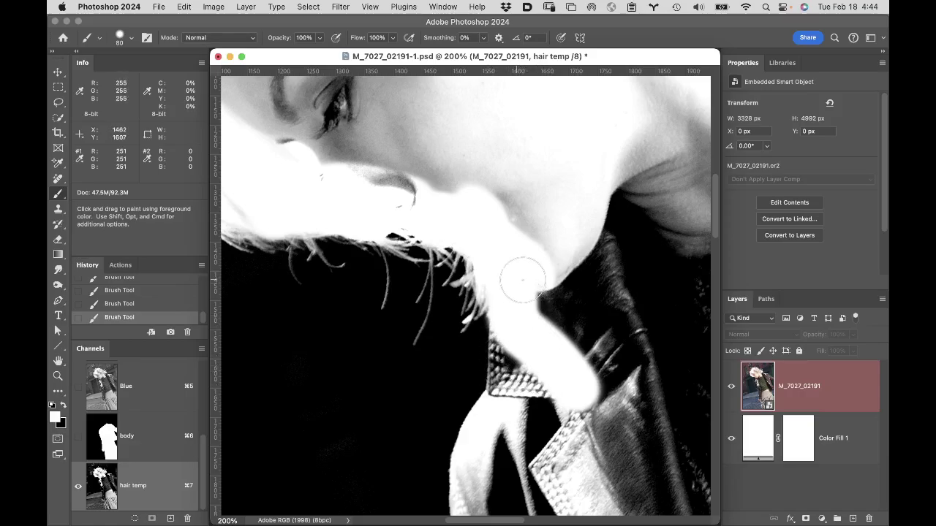
pyautogui.moveTo(490, 188)
pyautogui.mouseDown()
pyautogui.moveTo(558, 252)
pyautogui.moveTo(503, 271)
pyautogui.moveTo(322, 238)
pyautogui.mouseUp()
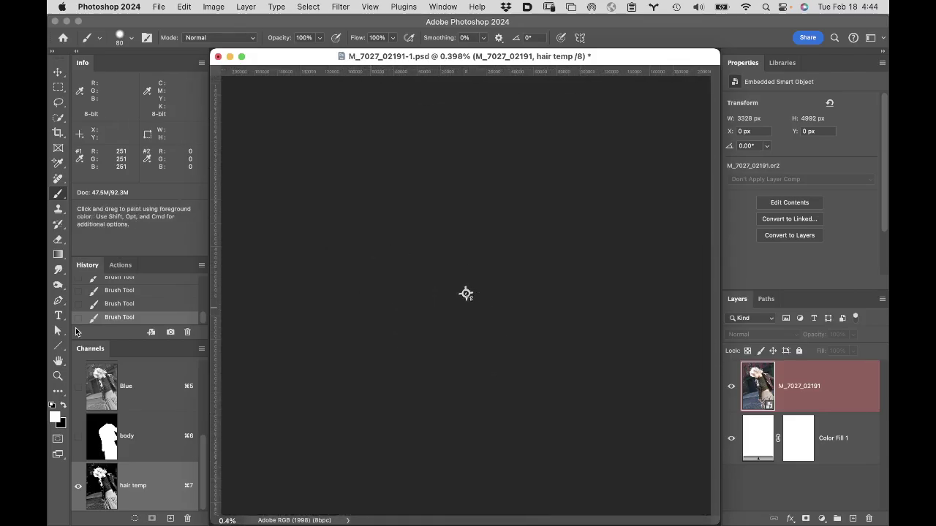
# - Paint the inner hair solid white with the 80 px brush, from the front hair over the crown to the windblown ends
pyautogui.doubleClick(58, 363)
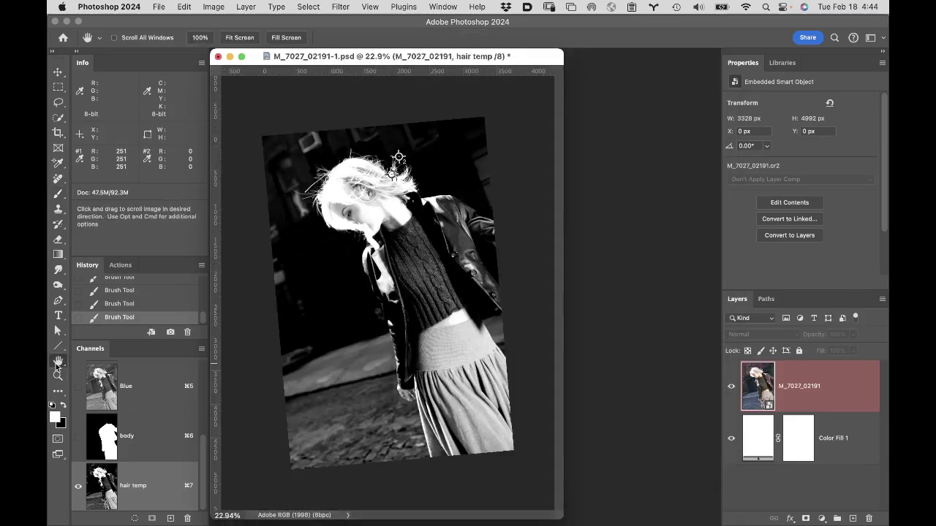
pyautogui.keyDown('super'); pyautogui.click(340, 204); pyautogui.keyUp('super')
pyautogui.keyDown('super'); pyautogui.click(306, 184); pyautogui.keyUp('super')
pyautogui.keyDown('super'); pyautogui.click(313, 198); pyautogui.keyUp('super')
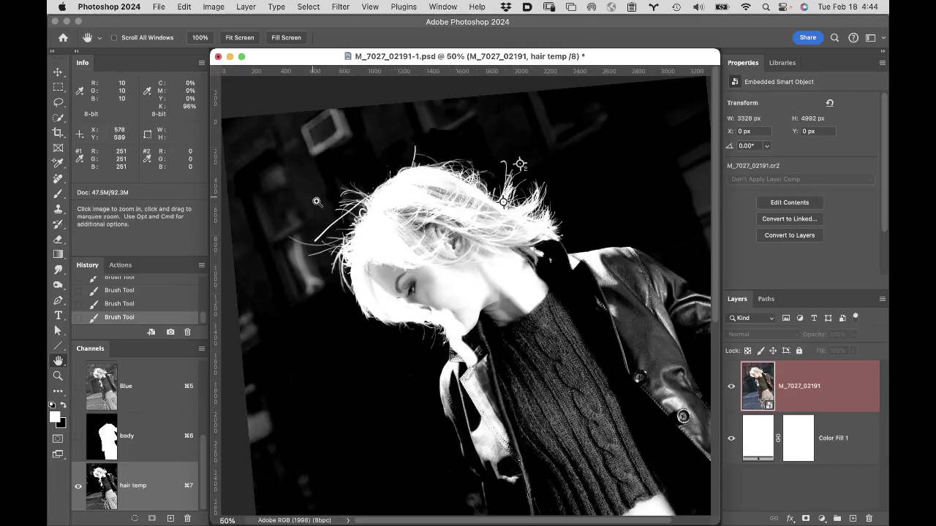
pyautogui.keyDown('super'); pyautogui.click(366, 254); pyautogui.keyUp('super')
pyautogui.keyDown('super'); pyautogui.click(416, 307); pyautogui.keyUp('super')
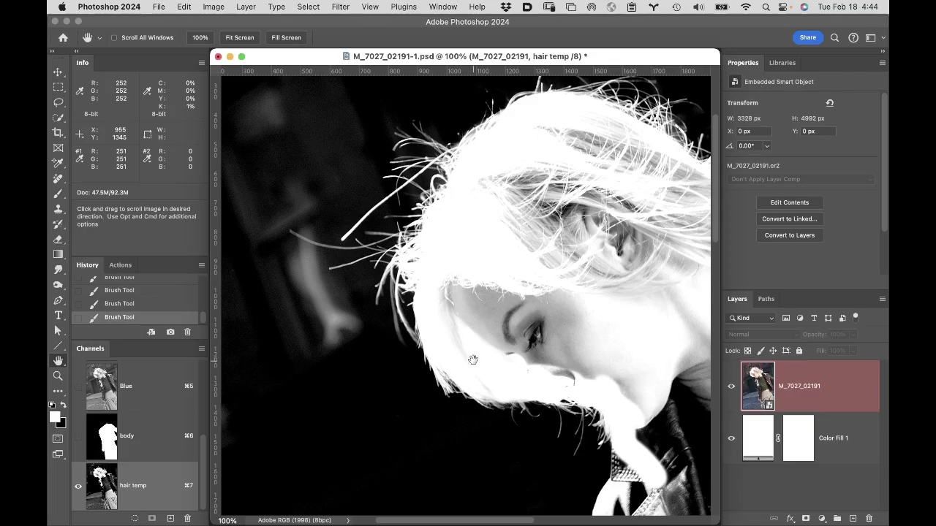
pyautogui.press('b')
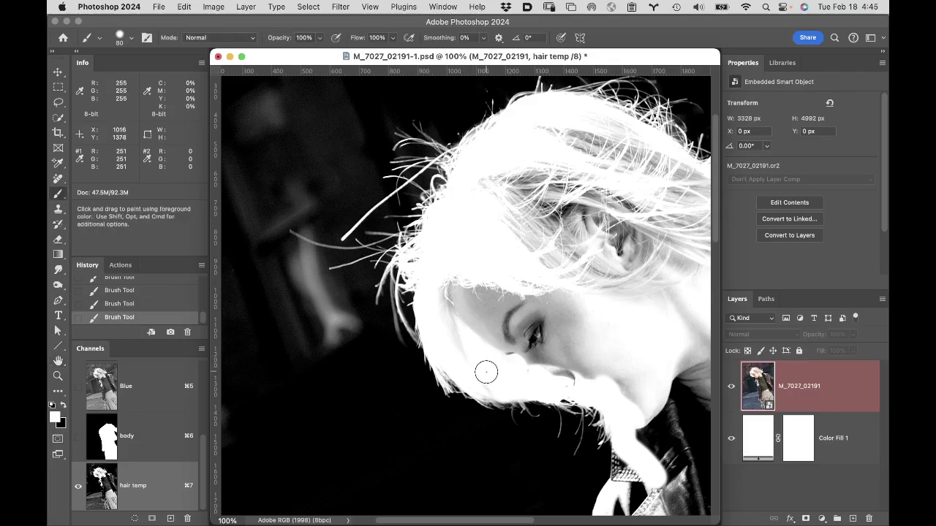
pyautogui.moveTo(488, 381)
pyautogui.mouseDown()
pyautogui.moveTo(443, 312)
pyautogui.moveTo(444, 287)
pyautogui.mouseUp()
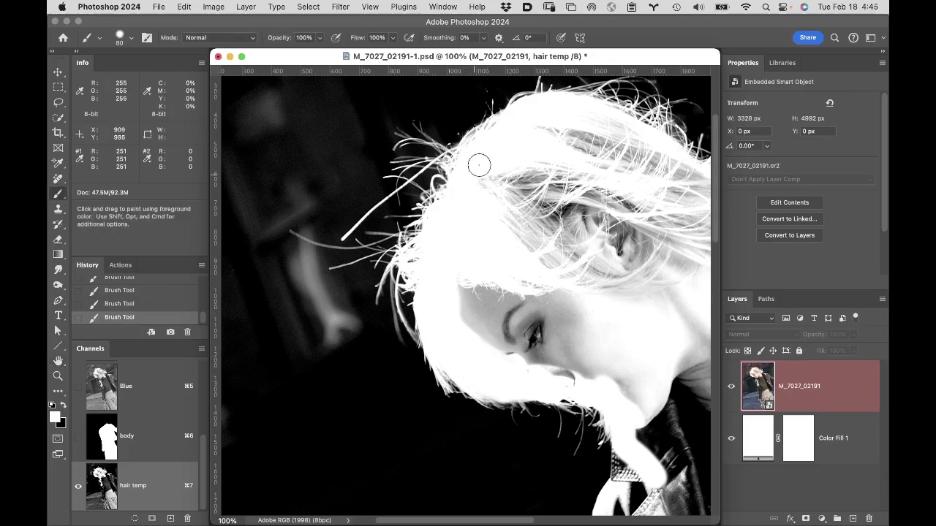
pyautogui.moveTo(558, 147)
pyautogui.mouseDown()
pyautogui.moveTo(549, 131)
pyautogui.moveTo(608, 122)
pyautogui.moveTo(665, 161)
pyautogui.moveTo(511, 153)
pyautogui.moveTo(539, 182)
pyautogui.mouseUp()
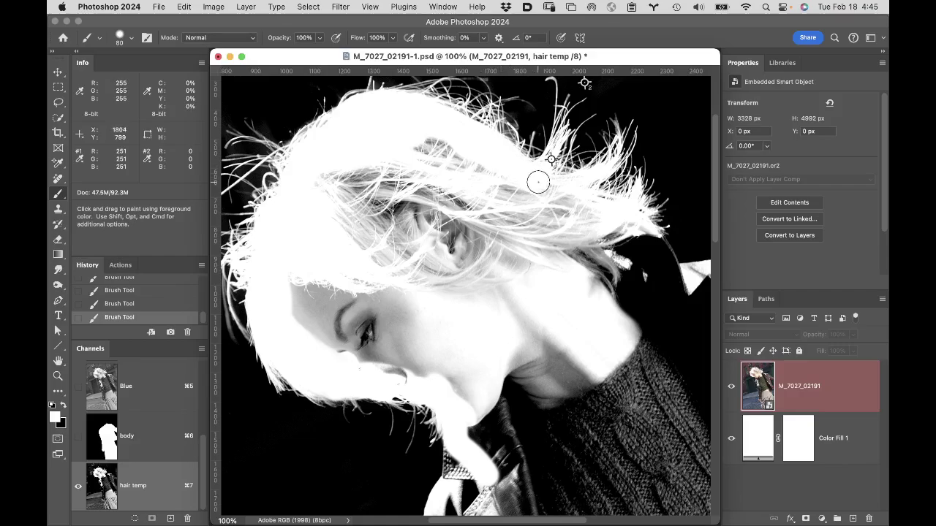
pyautogui.moveTo(585, 206)
pyautogui.mouseDown()
pyautogui.moveTo(615, 235)
pyautogui.moveTo(514, 179)
pyautogui.moveTo(424, 151)
pyautogui.mouseUp()
# - Lasso the head's interior from crown and face down into the sweater, fill it with white and deselect
pyautogui.press('l')
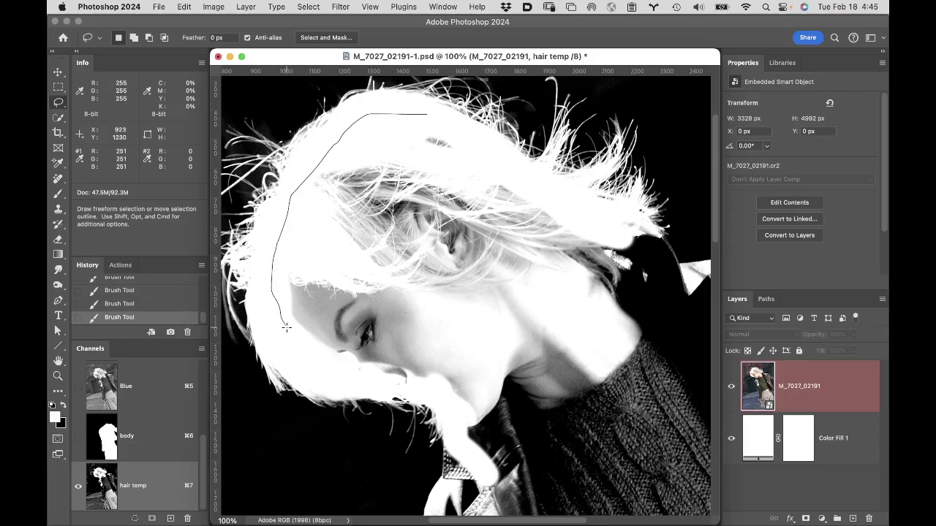
pyautogui.moveTo(287, 328); pyautogui.dragTo(317, 349)
pyautogui.moveTo(483, 459)
pyautogui.mouseDown()
pyautogui.moveTo(519, 488)
pyautogui.moveTo(607, 461)
pyautogui.mouseUp()
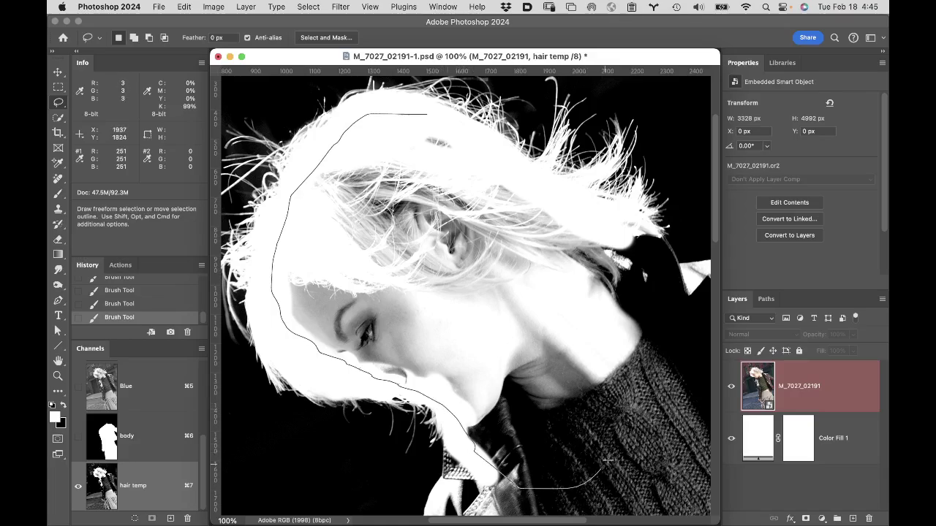
pyautogui.moveTo(659, 382); pyautogui.dragTo(667, 285)
pyautogui.moveTo(647, 253); pyautogui.dragTo(578, 201)
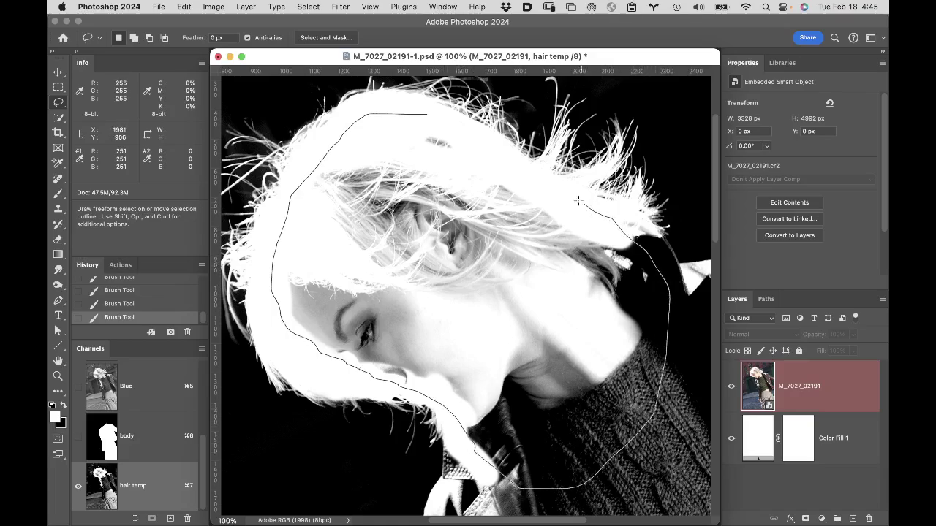
pyautogui.moveTo(494, 155); pyautogui.dragTo(495, 157)
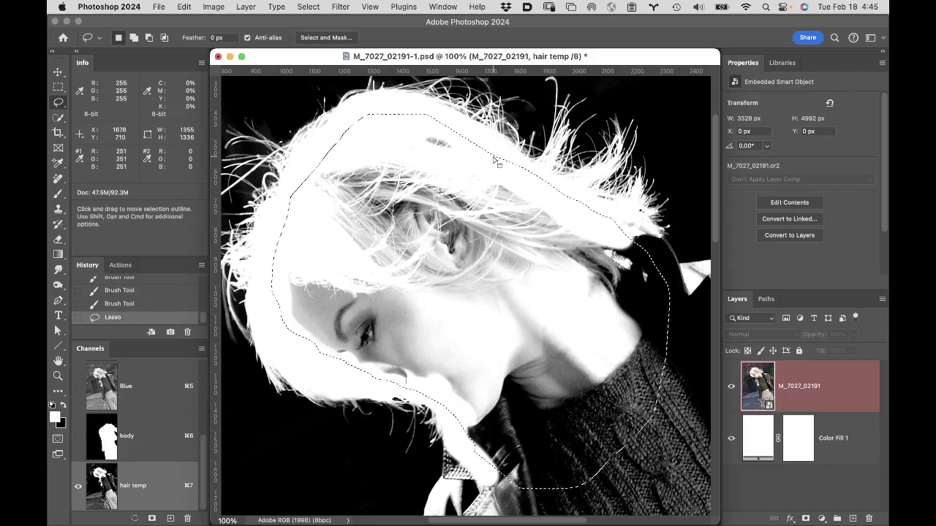
pyautogui.hotkey('alt', 'BackSpace')
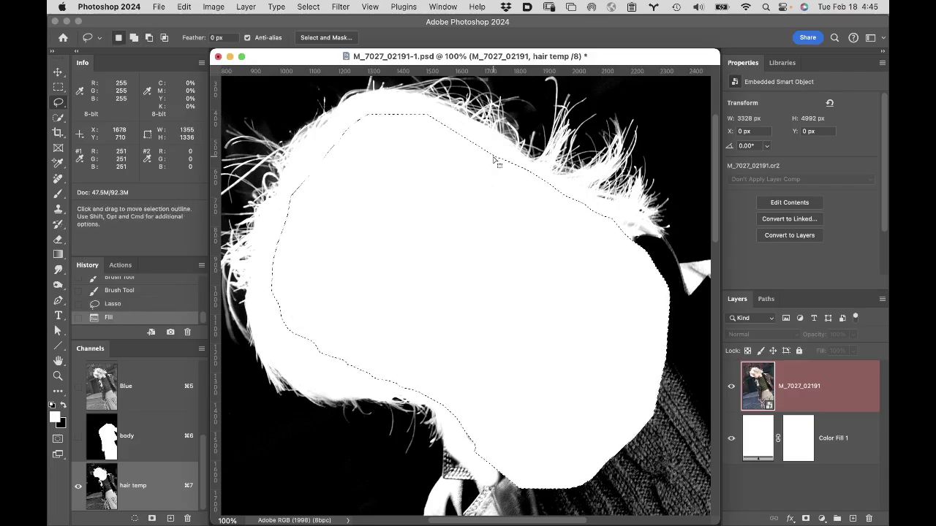
pyautogui.press('super+d')
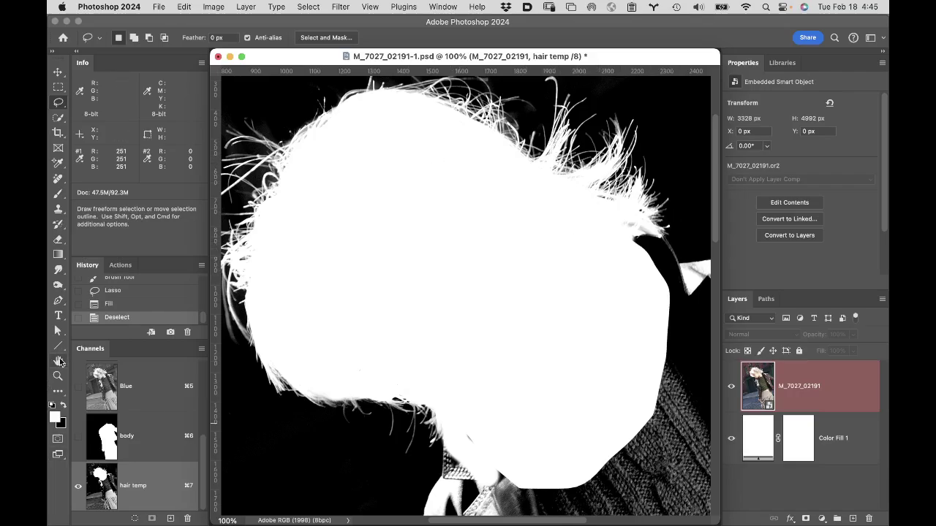
# - Load the hair temp channel as a selection and add an empty layer above the hidden photo layer
pyautogui.press('h')
pyautogui.press('super+0')
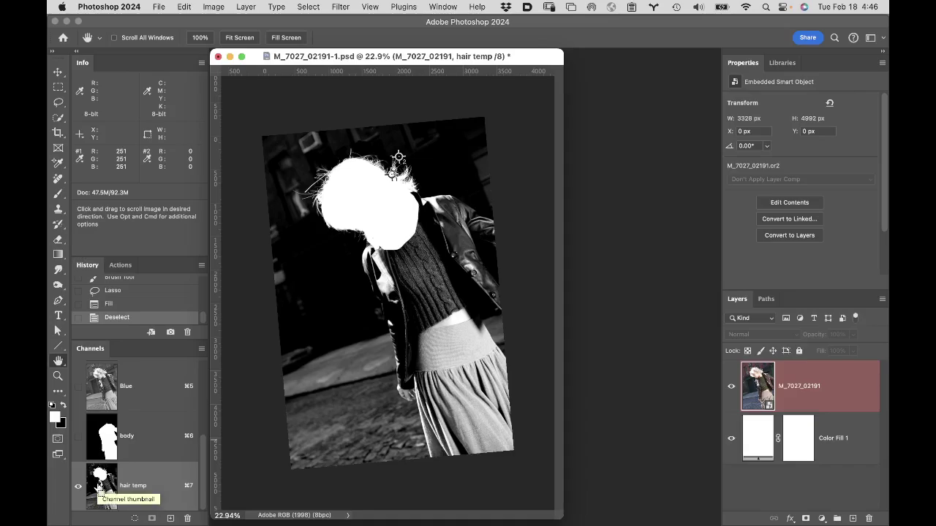
pyautogui.keyDown('super'); pyautogui.click(98, 488); pyautogui.keyUp('super')
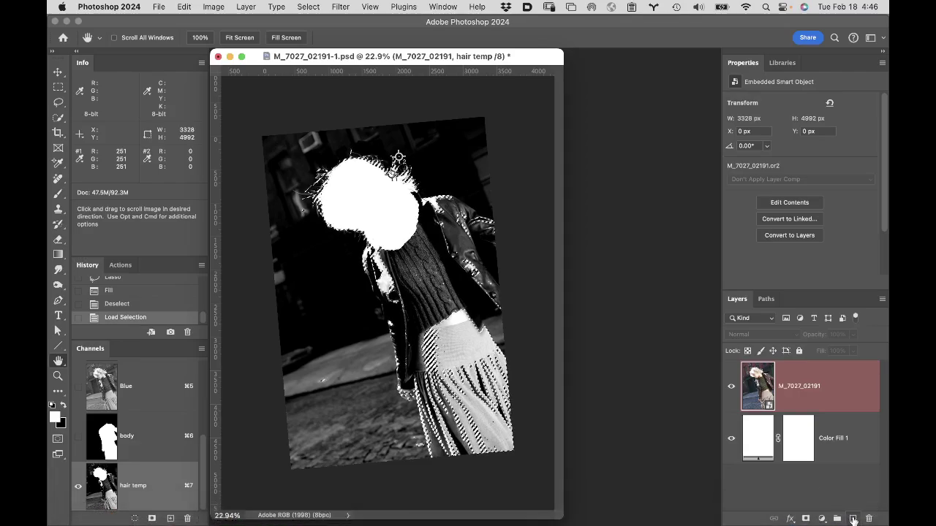
pyautogui.click(853, 519)
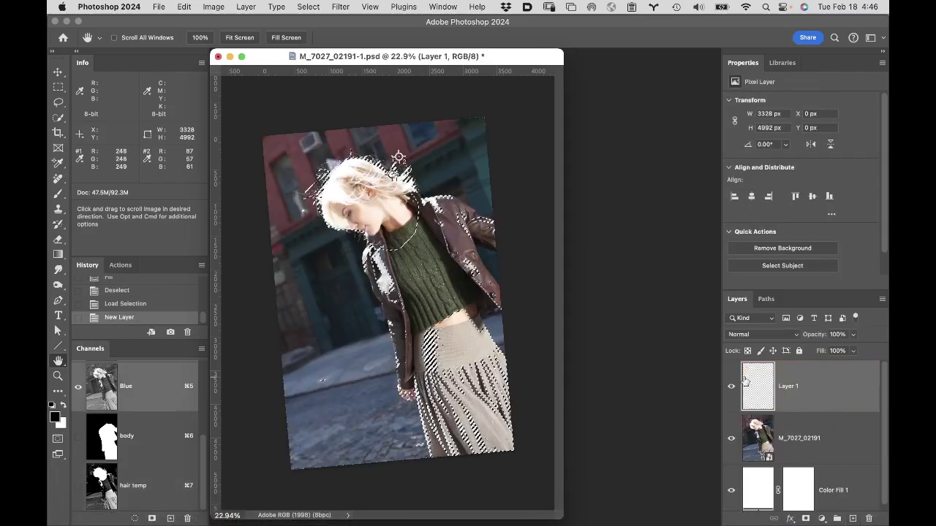
pyautogui.click(730, 439)
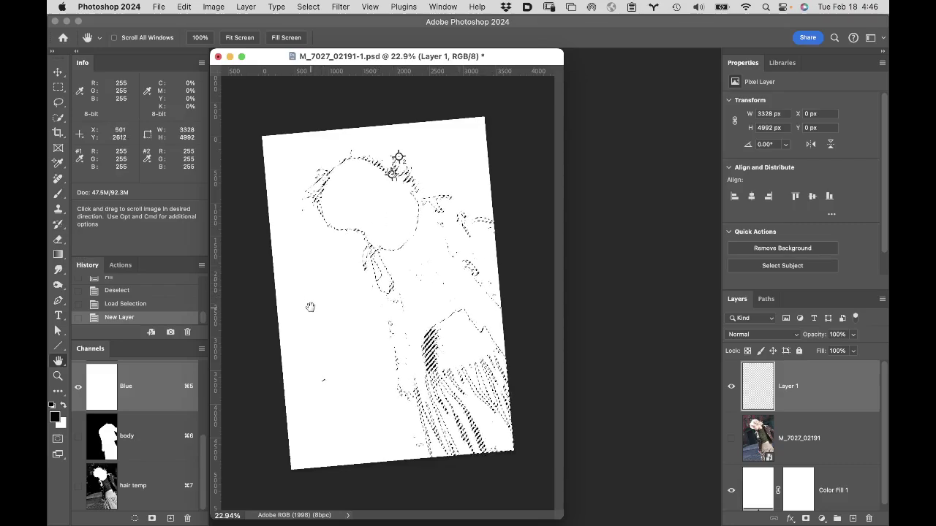
# - Test the mask by painting black over the head through the selection with a hard 700 px brush, and discard the test layer and selection
pyautogui.press('b')
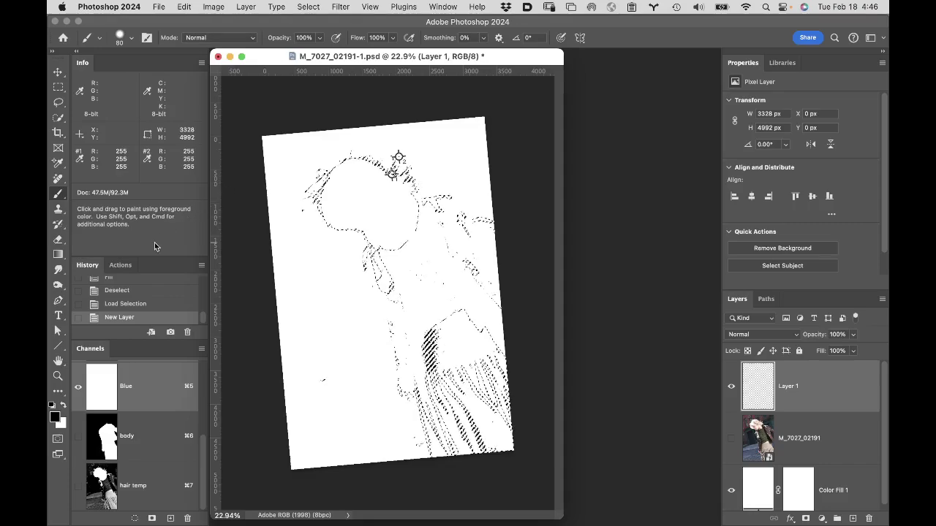
pyautogui.click(132, 38)
pyautogui.moveTo(149, 105); pyautogui.dragTo(192, 95)
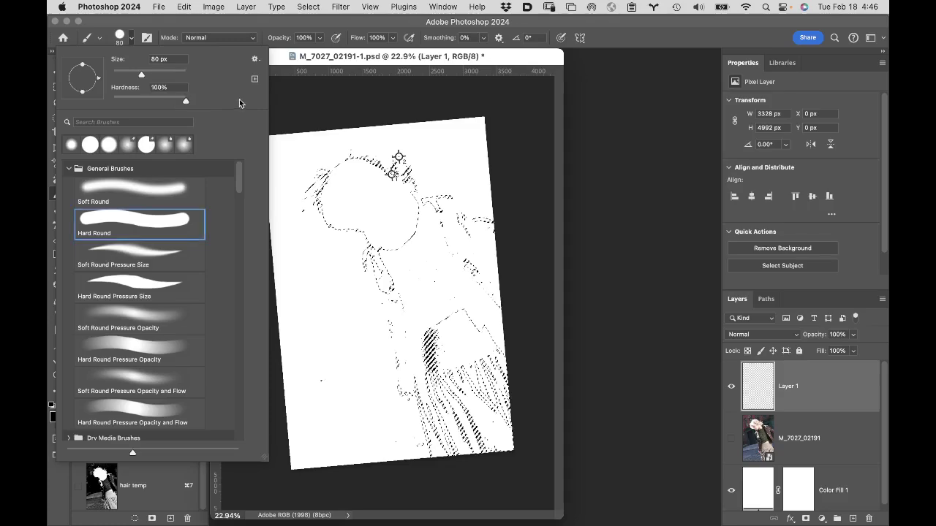
pyautogui.click(284, 22)
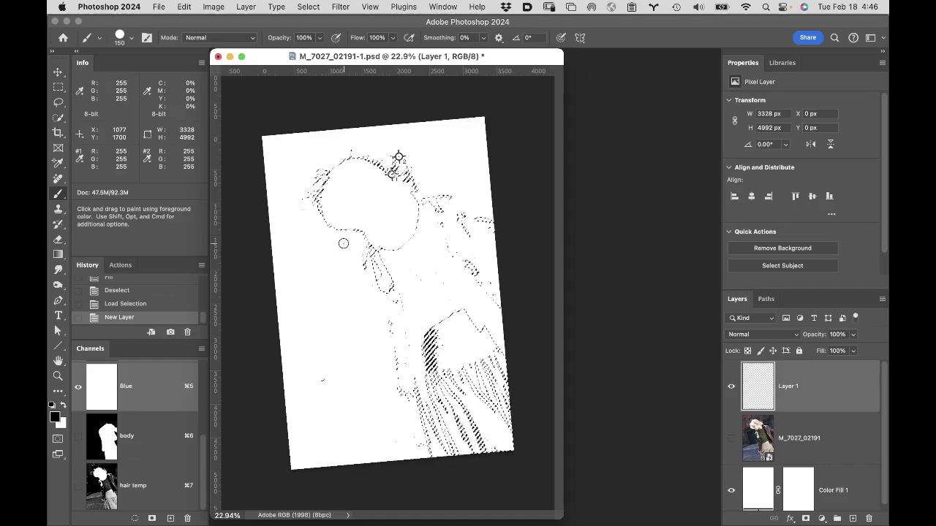
pyautogui.press(']')
pyautogui.press(']')
pyautogui.press(']')
pyautogui.press(']')
pyautogui.press(']')
pyautogui.press(']')
pyautogui.press(']')
pyautogui.press(']')
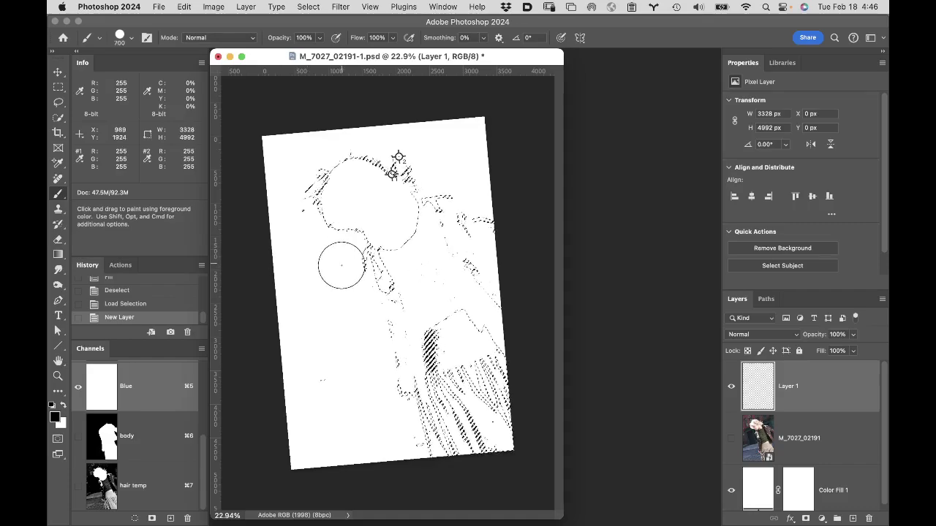
pyautogui.keyDown('super'); pyautogui.click(318, 215); pyautogui.keyUp('super')
pyautogui.keyDown('super'); pyautogui.click(318, 215); pyautogui.keyUp('super')
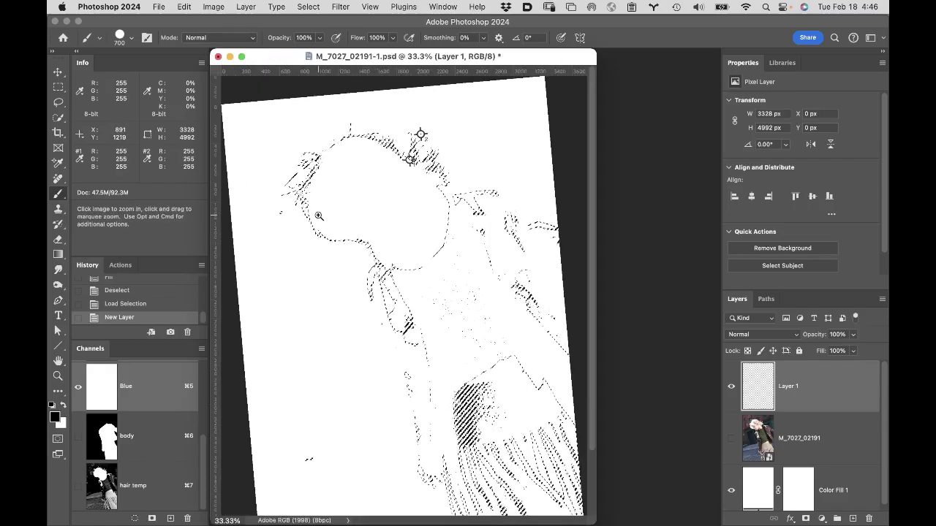
pyautogui.keyDown('super'); pyautogui.click(318, 215); pyautogui.keyUp('super')
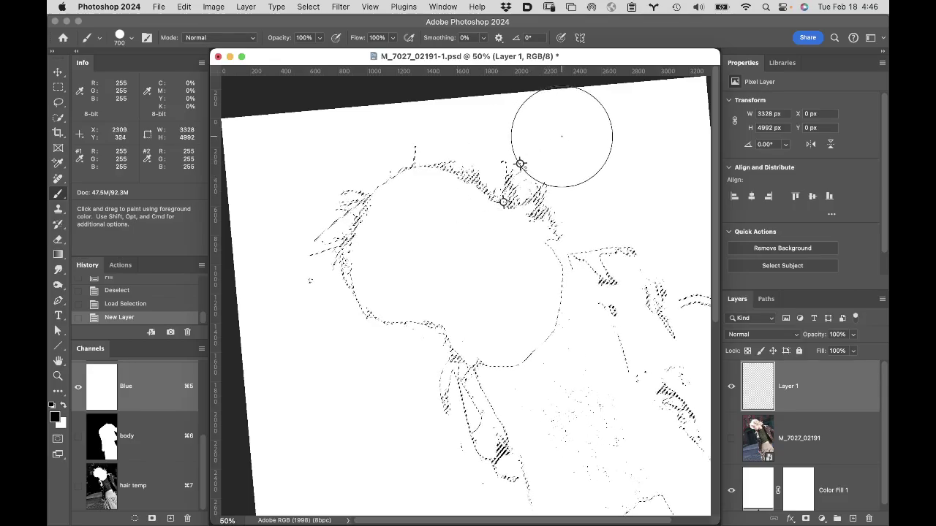
pyautogui.moveTo(561, 136)
pyautogui.mouseDown()
pyautogui.moveTo(595, 128)
pyautogui.moveTo(486, 179)
pyautogui.moveTo(416, 231)
pyautogui.moveTo(412, 221)
pyautogui.moveTo(365, 209)
pyautogui.moveTo(311, 266)
pyautogui.moveTo(319, 301)
pyautogui.moveTo(365, 270)
pyautogui.moveTo(393, 326)
pyautogui.moveTo(448, 250)
pyautogui.moveTo(460, 320)
pyautogui.moveTo(498, 334)
pyautogui.moveTo(536, 220)
pyautogui.moveTo(453, 212)
pyautogui.mouseUp()
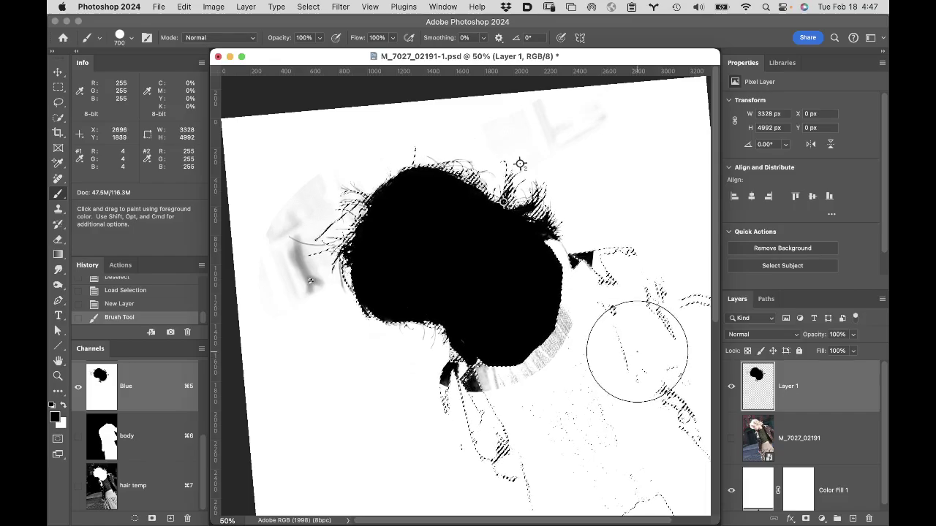
pyautogui.moveTo(848, 388); pyautogui.dragTo(869, 520)
pyautogui.press('super+d')
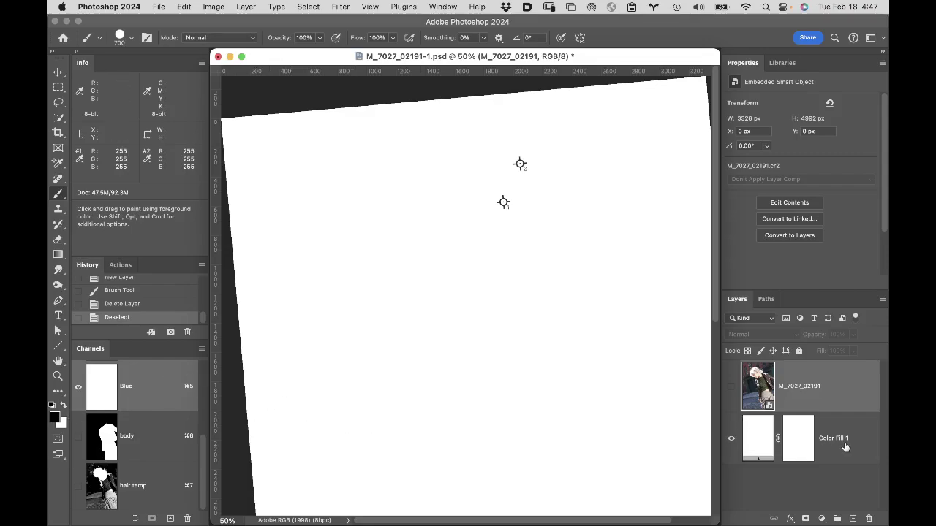
# - Paint the grey background patches in front of the hair black in the hair temp channel, using a hard 250 px brush in Normal mode
pyautogui.click(135, 483)
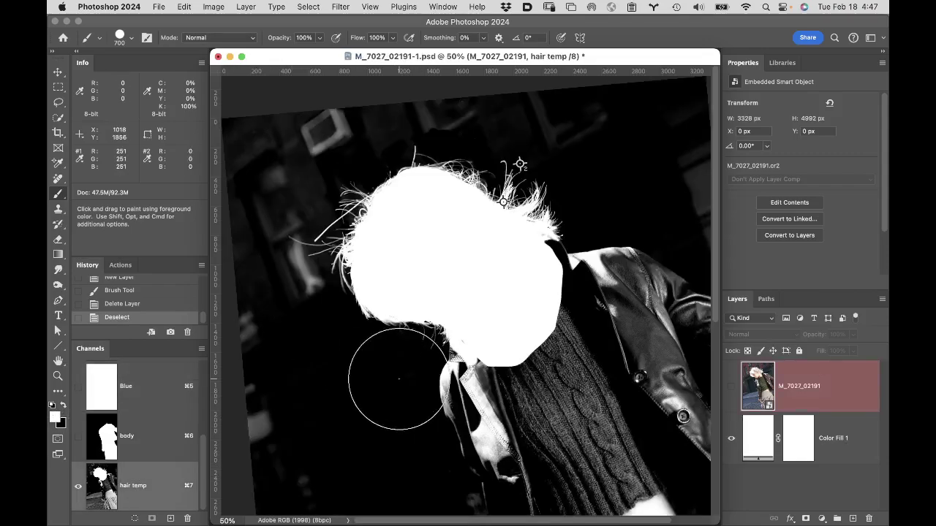
pyautogui.keyDown('super'); pyautogui.click(276, 298); pyautogui.keyUp('super')
pyautogui.keyDown('super'); pyautogui.click(324, 285); pyautogui.keyUp('super')
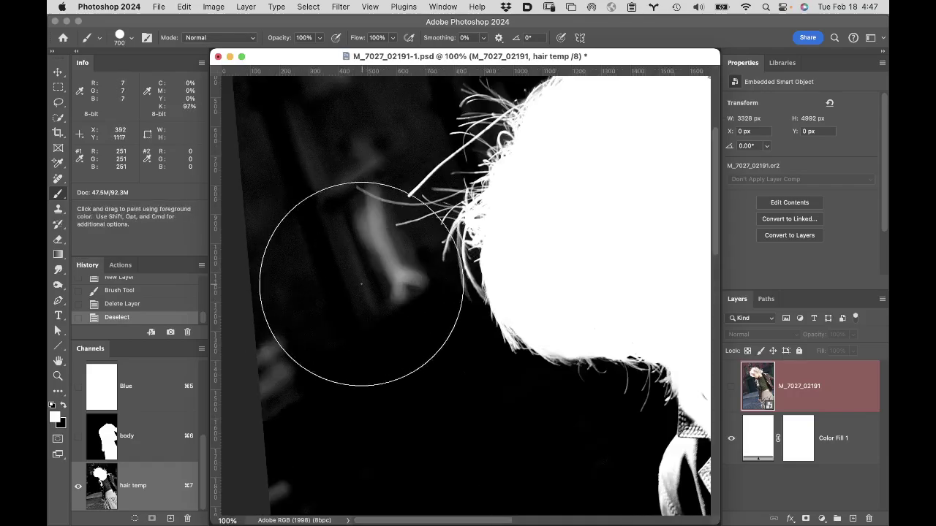
pyautogui.press('[')
pyautogui.press('[')
pyautogui.press('[')
pyautogui.press('[')
pyautogui.press('[')
pyautogui.press('[')
pyautogui.press('[')
pyautogui.press('[')
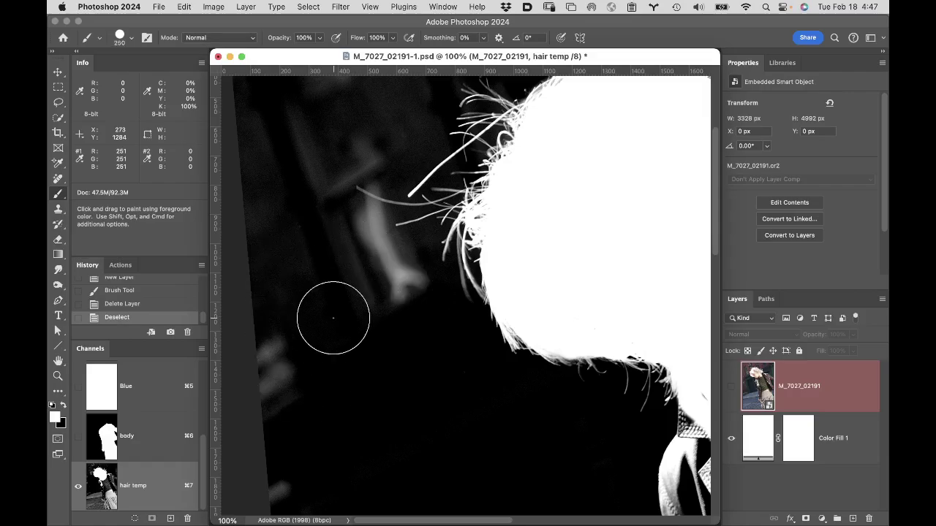
pyautogui.moveTo(365, 235); pyautogui.dragTo(376, 261)
pyautogui.press('super+z')
pyautogui.press('x')
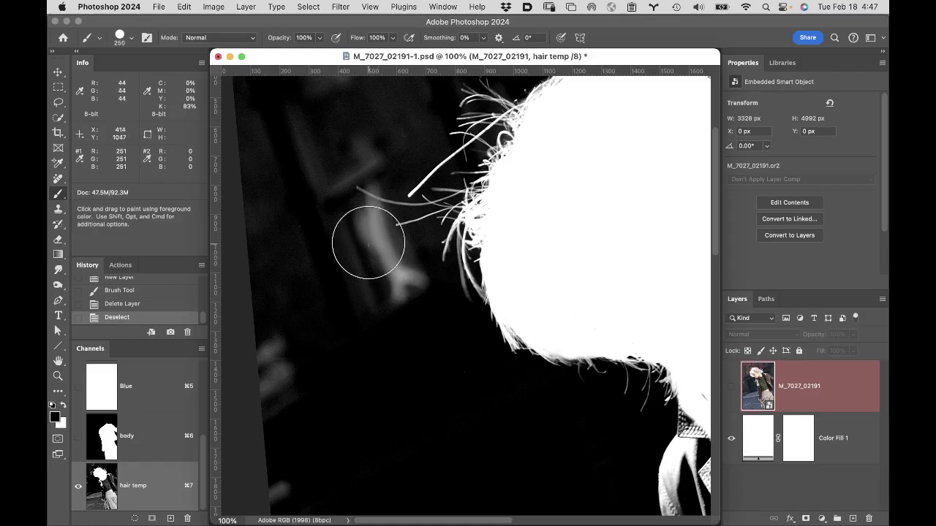
pyautogui.moveTo(369, 240)
pyautogui.mouseDown()
pyautogui.moveTo(407, 301)
pyautogui.moveTo(367, 298)
pyautogui.moveTo(330, 246)
pyautogui.mouseUp()
pyautogui.moveTo(383, 146)
pyautogui.mouseDown()
pyautogui.moveTo(360, 142)
pyautogui.moveTo(338, 148)
pyautogui.moveTo(307, 182)
pyautogui.moveTo(311, 138)
pyautogui.moveTo(377, 127)
pyautogui.mouseUp()
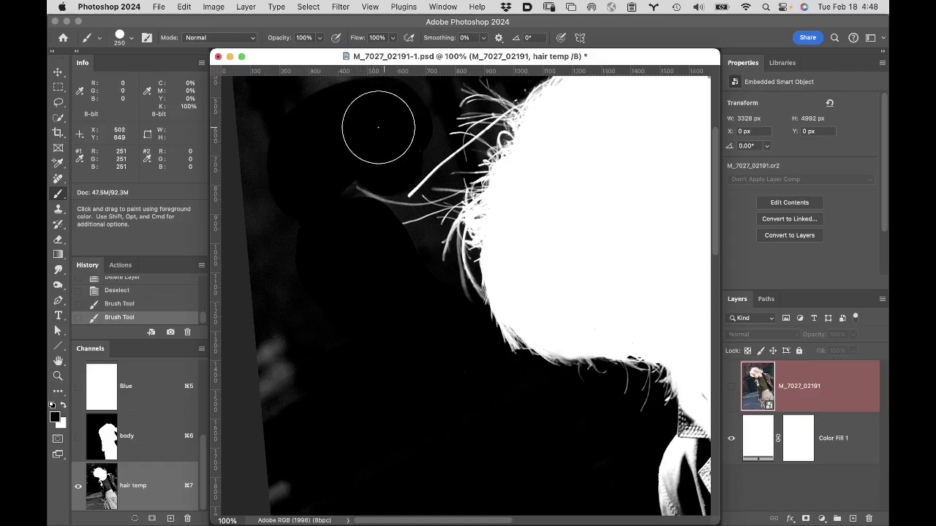
# - Paint black in Overlay mode with a soft 250 px brush over the grey background near the loose front strands and above the head
pyautogui.click(133, 37)
pyautogui.moveTo(182, 105); pyautogui.dragTo(135, 98)
pyautogui.click(226, 35)
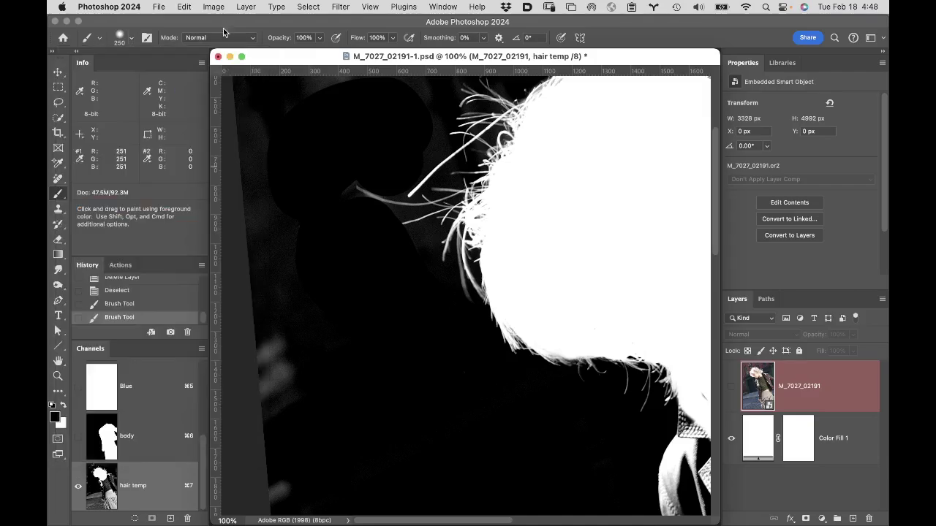
pyautogui.click(224, 38)
pyautogui.click(236, 213)
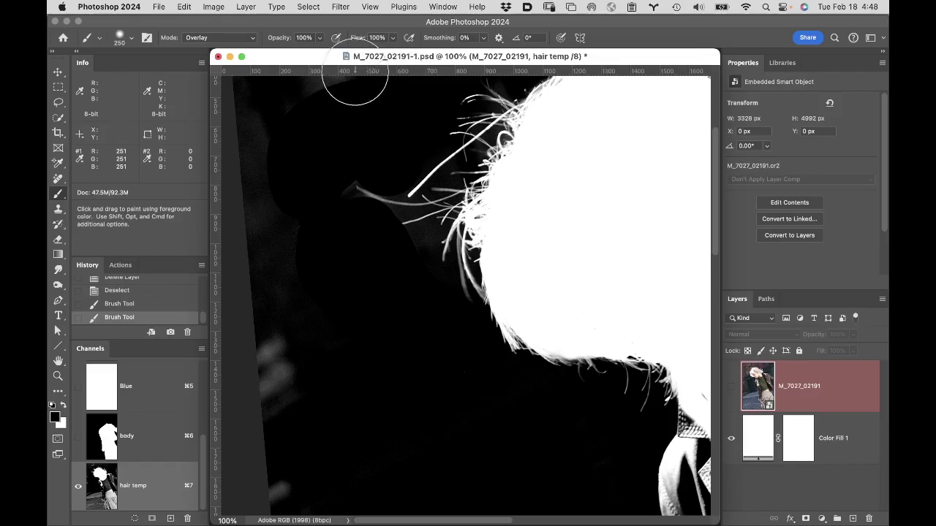
pyautogui.moveTo(386, 105); pyautogui.dragTo(361, 217)
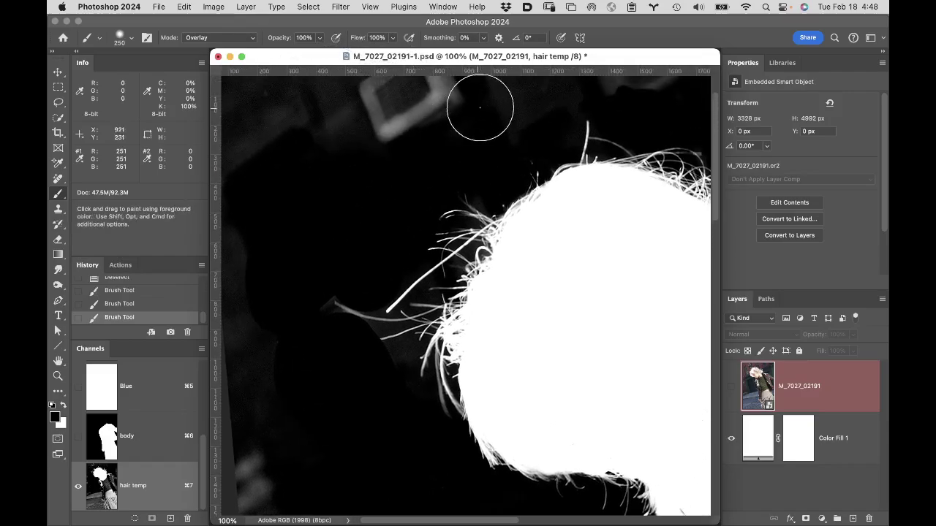
pyautogui.moveTo(469, 264); pyautogui.dragTo(495, 272)
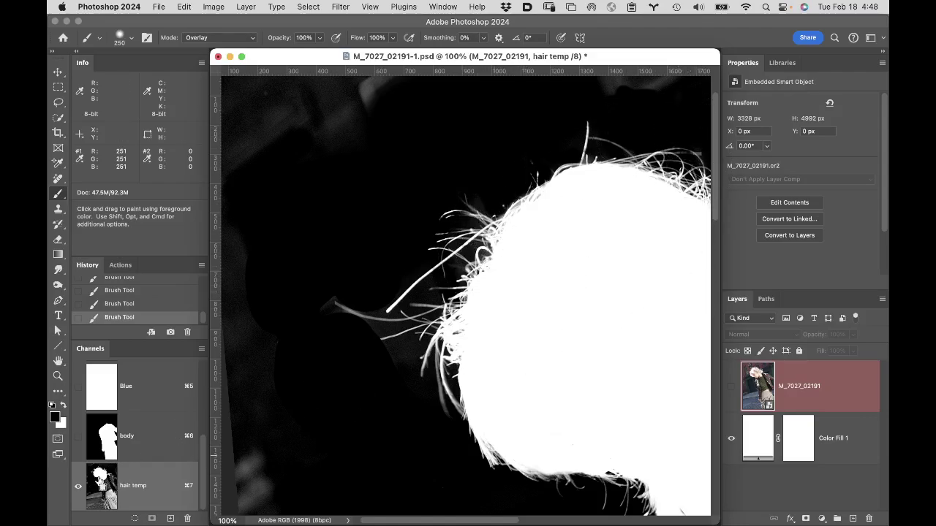
# - Load the hair temp channel as a selection and target the body channel with a white brush in Normal mode
pyautogui.keyDown('super'); pyautogui.click(102, 437); pyautogui.keyUp('super')
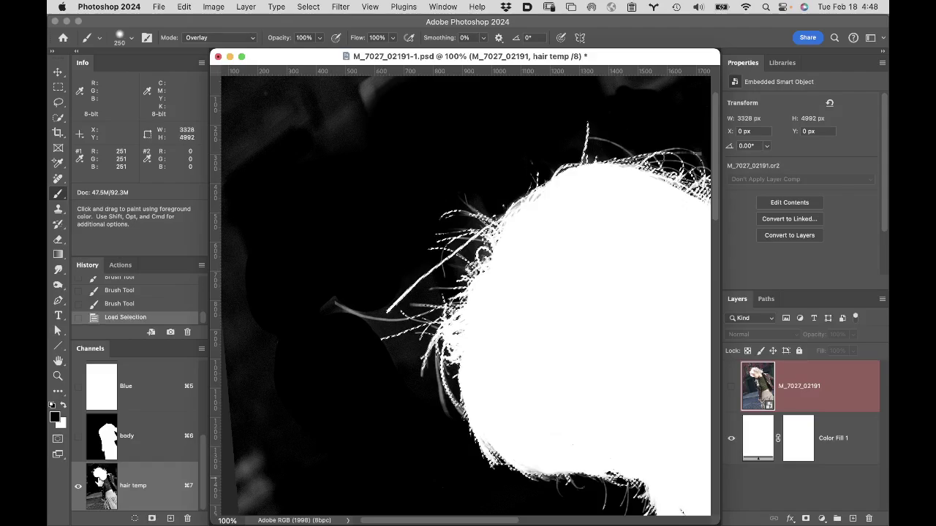
pyautogui.click(166, 438)
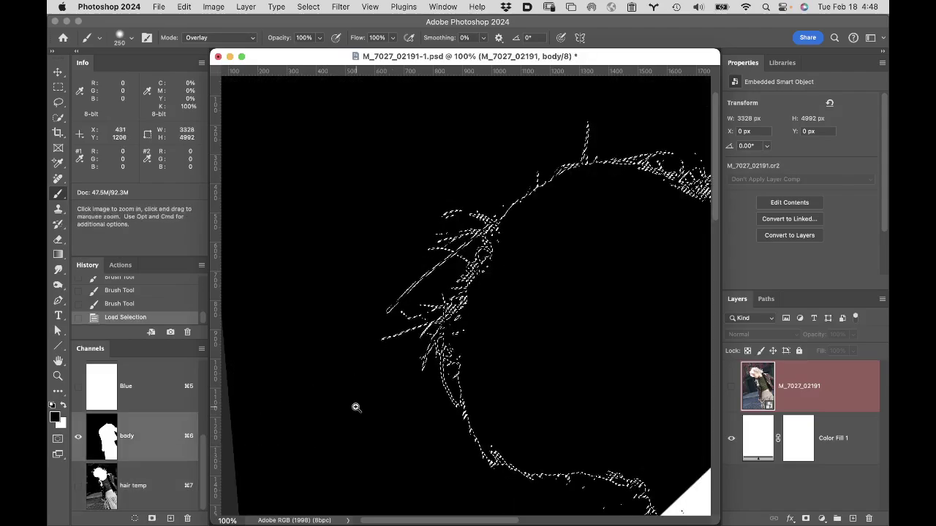
pyautogui.keyDown('alt'); pyautogui.click(417, 397); pyautogui.keyUp('alt')
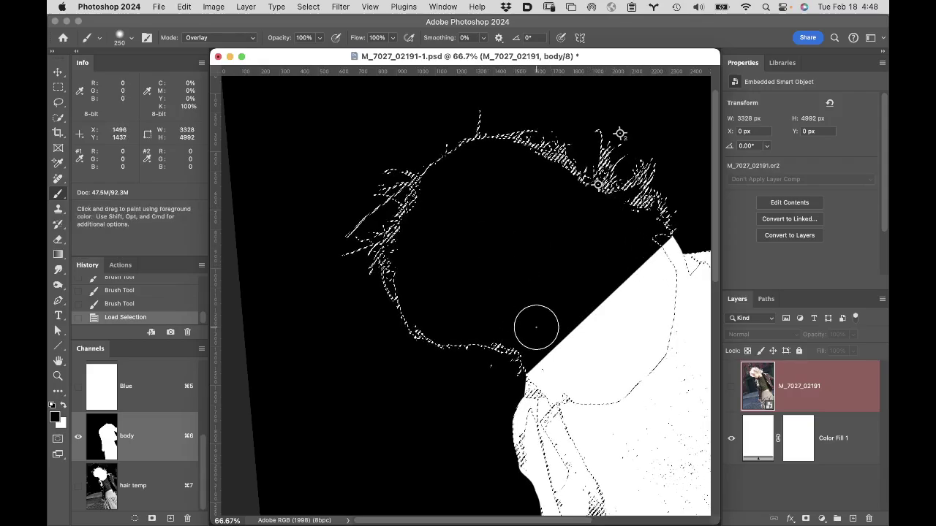
pyautogui.press('x')
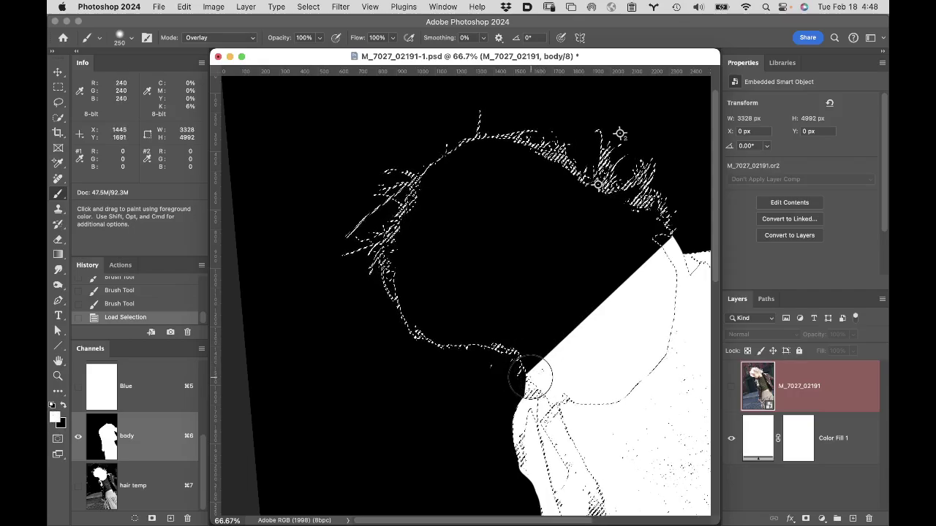
pyautogui.click(480, 345)
pyautogui.press('super+z')
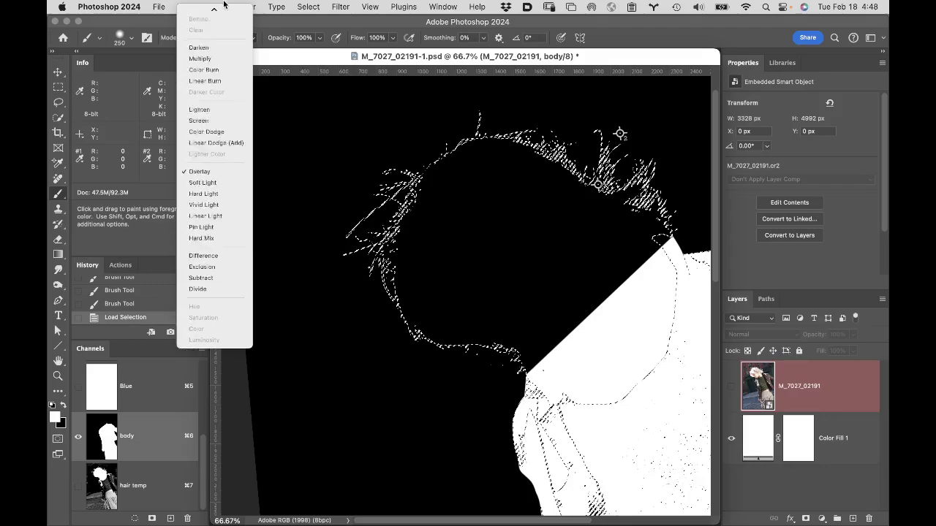
pyautogui.click(223, 9)
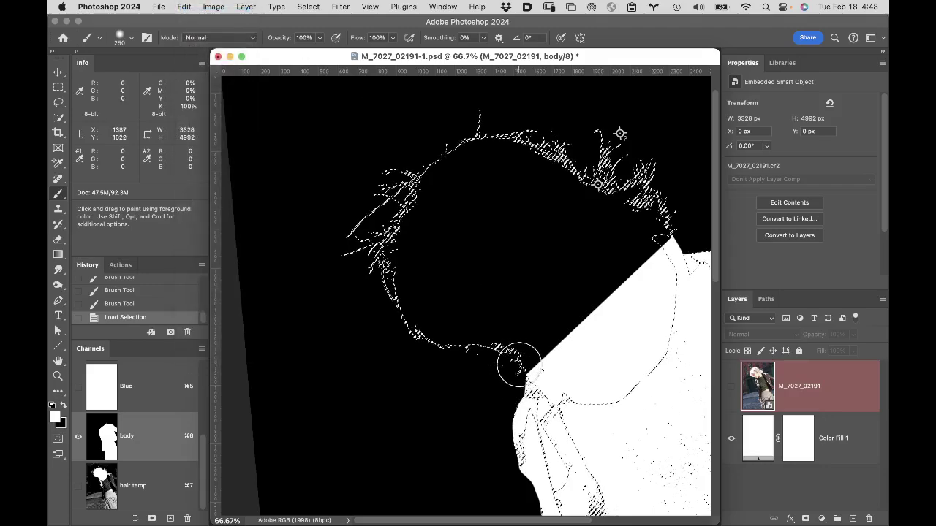
# - Try painting white through the selection along the hair edge from the chin over the crown with the soft 250 px brush, and undo it
pyautogui.moveTo(521, 362)
pyautogui.mouseDown()
pyautogui.moveTo(485, 330)
pyautogui.moveTo(409, 328)
pyautogui.moveTo(358, 248)
pyautogui.moveTo(339, 243)
pyautogui.mouseUp()
pyautogui.moveTo(377, 198)
pyautogui.mouseDown()
pyautogui.moveTo(438, 148)
pyautogui.moveTo(391, 232)
pyautogui.moveTo(433, 168)
pyautogui.moveTo(474, 146)
pyautogui.moveTo(499, 108)
pyautogui.moveTo(536, 134)
pyautogui.moveTo(580, 139)
pyautogui.moveTo(554, 153)
pyautogui.mouseUp()
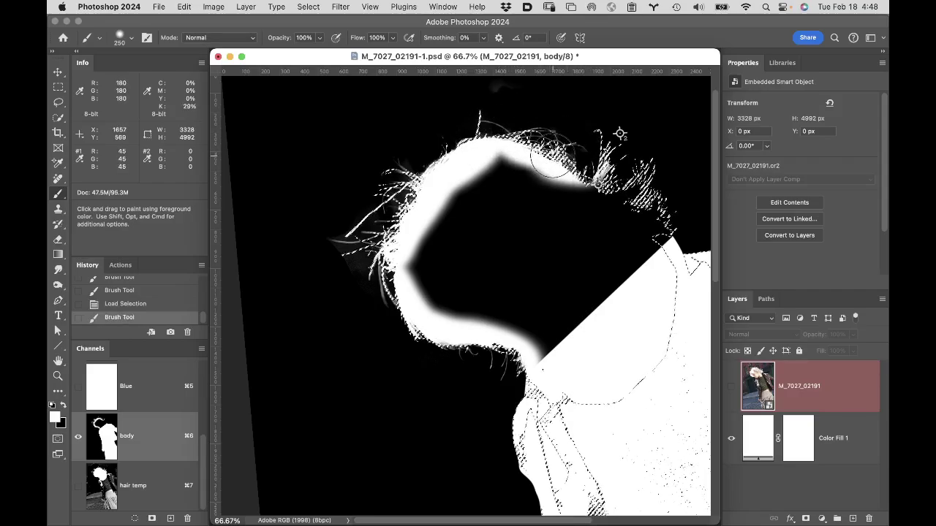
pyautogui.press('super+z')
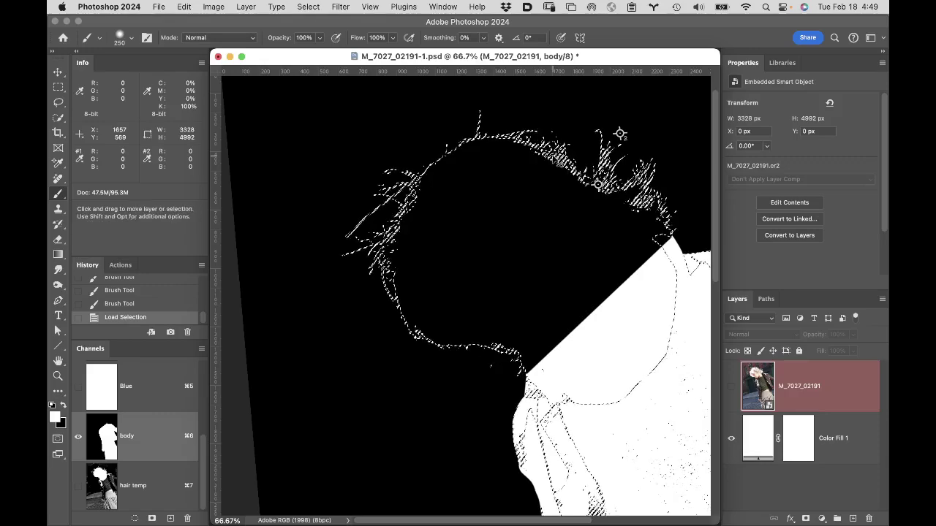
# - Paint white through the hair selection in the body channel, covering the hair edge, the whole head and the loose strands
pyautogui.press('super+h')
pyautogui.moveTo(514, 365)
pyautogui.mouseDown()
pyautogui.moveTo(487, 357)
pyautogui.moveTo(490, 344)
pyautogui.moveTo(454, 345)
pyautogui.moveTo(411, 314)
pyautogui.moveTo(399, 320)
pyautogui.moveTo(388, 288)
pyautogui.moveTo(392, 260)
pyautogui.moveTo(372, 240)
pyautogui.moveTo(366, 264)
pyautogui.moveTo(345, 236)
pyautogui.mouseUp()
pyautogui.moveTo(388, 205)
pyautogui.mouseDown()
pyautogui.moveTo(388, 179)
pyautogui.moveTo(424, 156)
pyautogui.moveTo(419, 179)
pyautogui.moveTo(391, 176)
pyautogui.moveTo(470, 144)
pyautogui.moveTo(469, 161)
pyautogui.moveTo(500, 142)
pyautogui.moveTo(479, 135)
pyautogui.moveTo(582, 143)
pyautogui.moveTo(589, 151)
pyautogui.moveTo(591, 141)
pyautogui.moveTo(611, 195)
pyautogui.moveTo(649, 196)
pyautogui.moveTo(651, 228)
pyautogui.moveTo(640, 247)
pyautogui.moveTo(582, 236)
pyautogui.moveTo(556, 189)
pyautogui.moveTo(515, 175)
pyautogui.mouseUp()
pyautogui.press('super+h')
pyautogui.moveTo(635, 242)
pyautogui.mouseDown()
pyautogui.moveTo(547, 174)
pyautogui.moveTo(512, 170)
pyautogui.moveTo(437, 186)
pyautogui.moveTo(420, 203)
pyautogui.moveTo(416, 255)
pyautogui.moveTo(428, 283)
pyautogui.moveTo(559, 349)
pyautogui.moveTo(621, 284)
pyautogui.moveTo(531, 244)
pyautogui.moveTo(491, 195)
pyautogui.moveTo(448, 227)
pyautogui.moveTo(472, 272)
pyautogui.moveTo(593, 323)
pyautogui.moveTo(524, 192)
pyautogui.moveTo(491, 233)
pyautogui.moveTo(518, 266)
pyautogui.mouseUp()
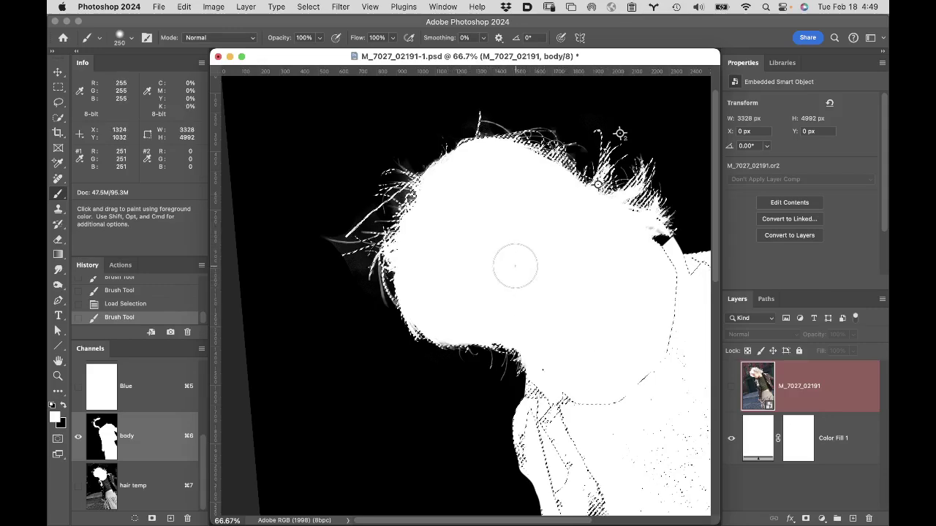
# - Deselect, harden the 250 px brush and paint the black gap between the hair and the collar white in the body channel
pyautogui.press('super+space')
pyautogui.click(655, 259)
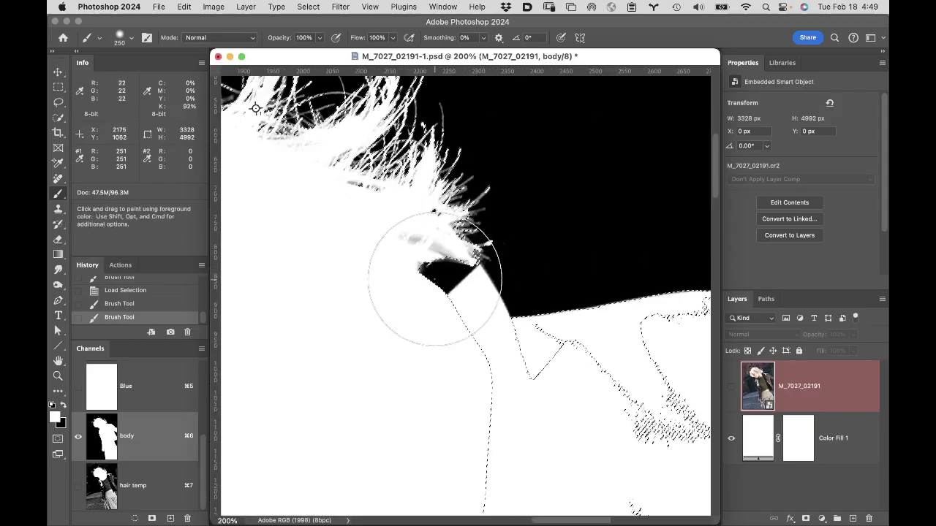
pyautogui.press('super+d')
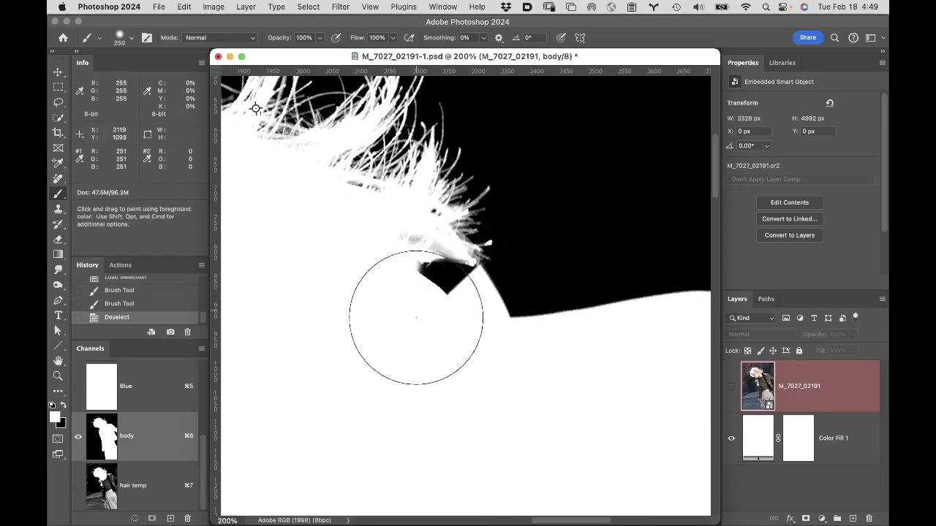
pyautogui.click(125, 40)
pyautogui.click(133, 102)
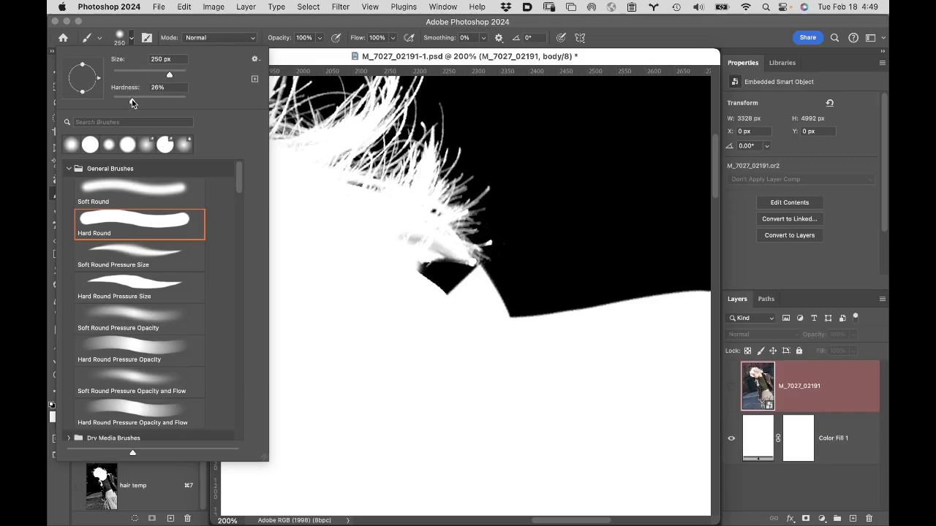
pyautogui.click(338, 23)
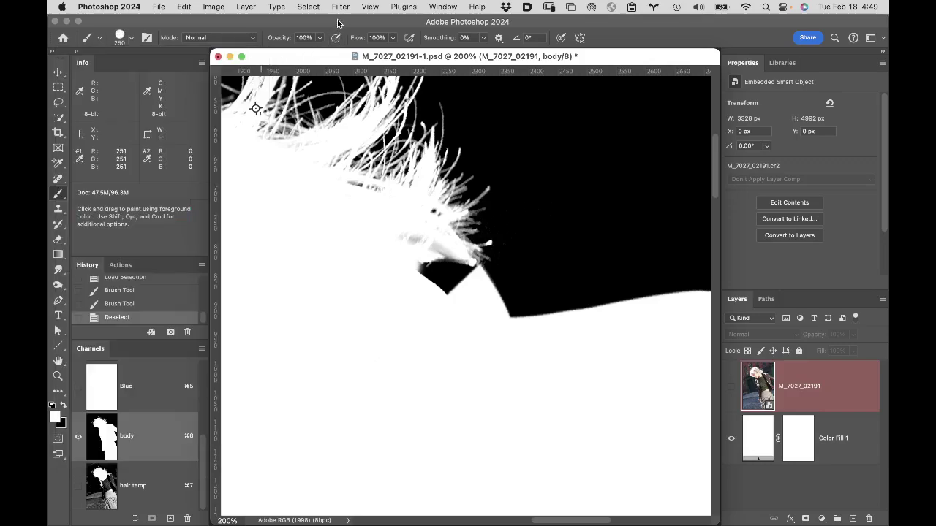
pyautogui.click(422, 313)
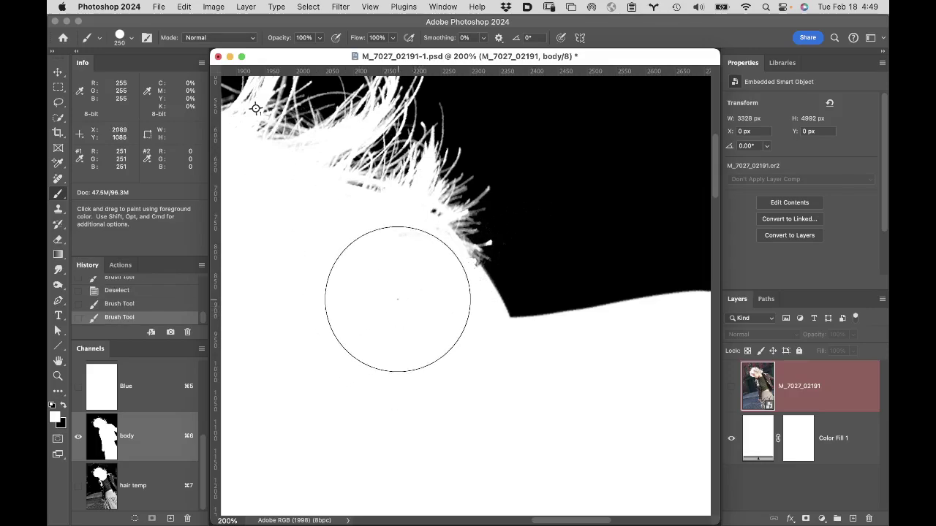
# - Load the body channel as a selection, apply it as a layer mask on the M_7027_02191 layer and make that layer visible
pyautogui.click(58, 363)
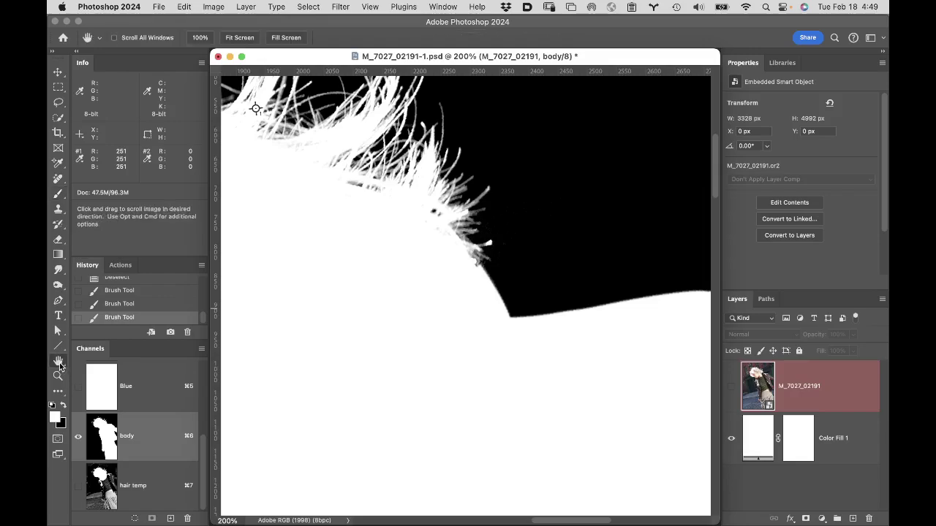
pyautogui.doubleClick(59, 364)
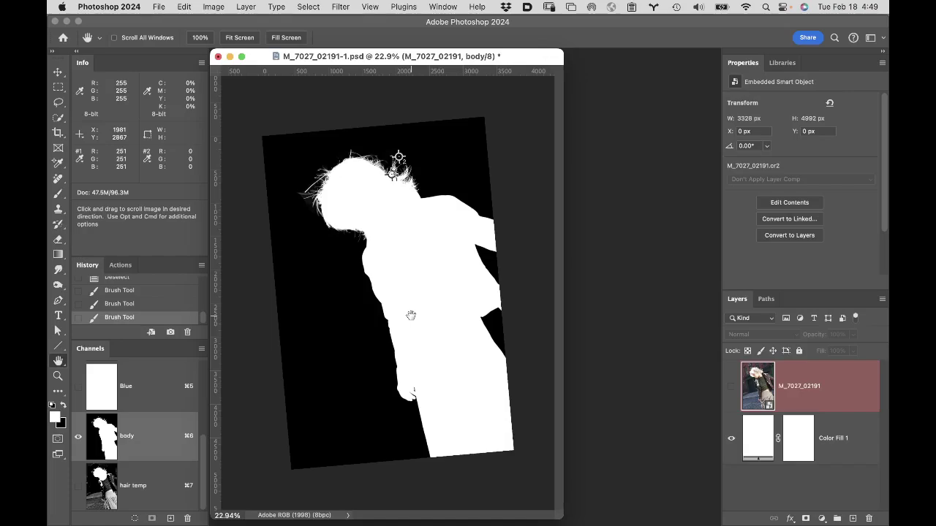
pyautogui.keyDown('super'); pyautogui.click(109, 440); pyautogui.keyUp('super')
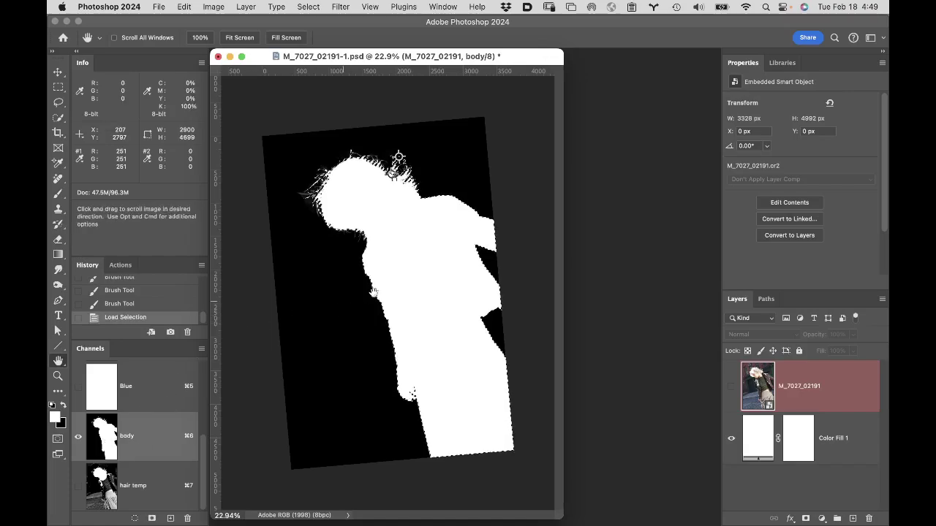
pyautogui.press('super+2')
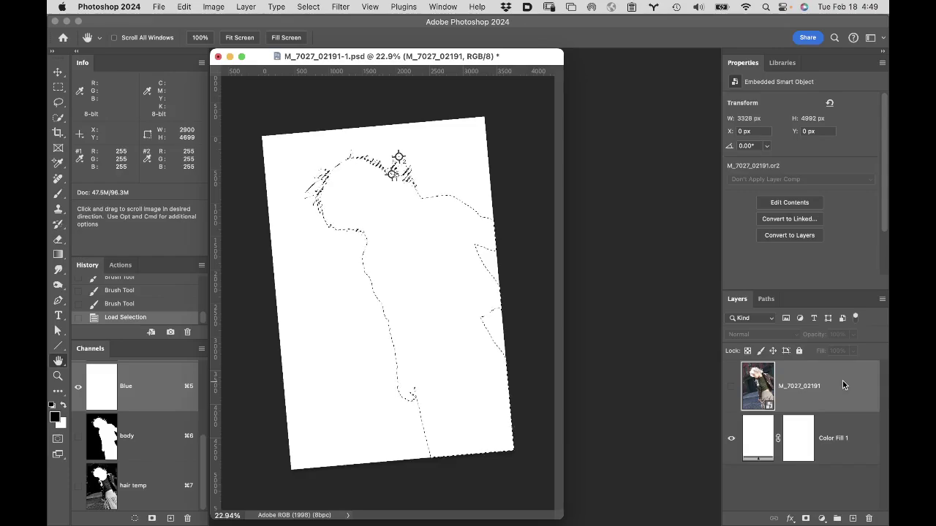
pyautogui.click(804, 519)
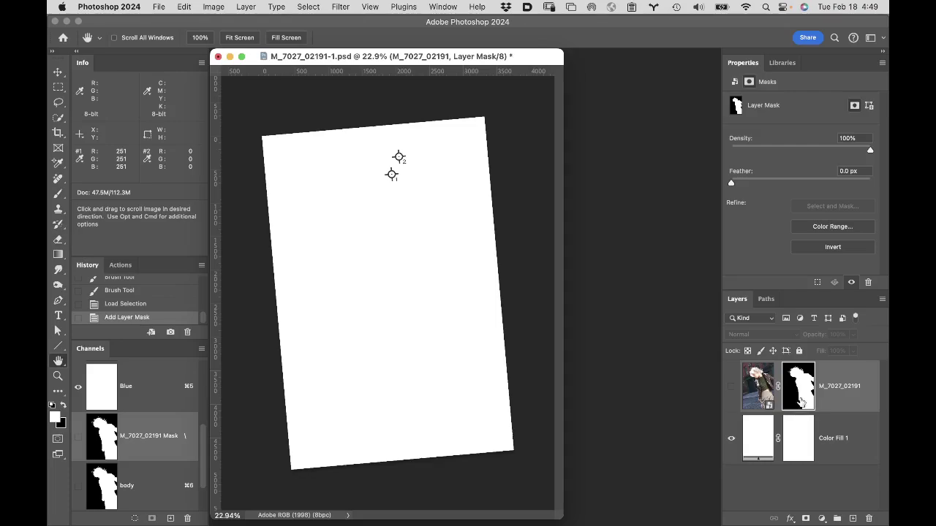
pyautogui.click(731, 386)
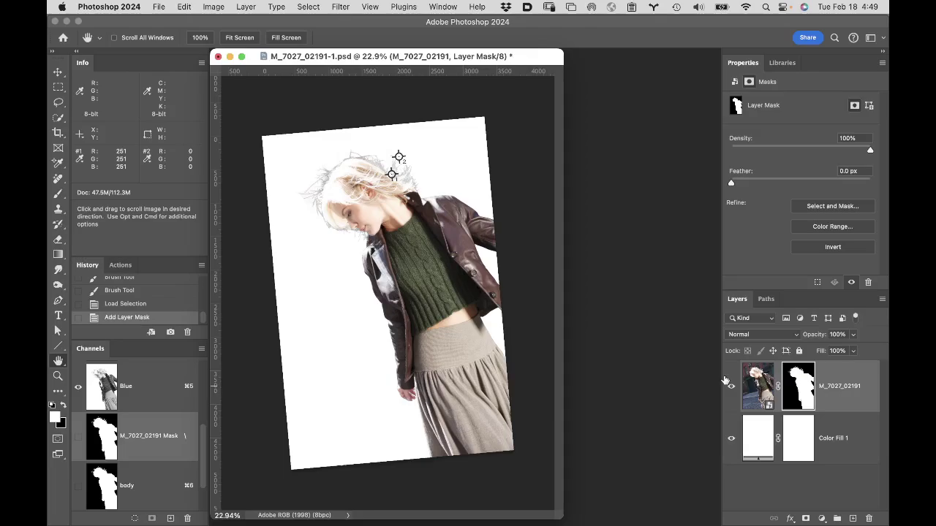
# - Examine the hair edge of the cutout on white and delete the layer mask from the M_7027_02191 layer
pyautogui.press('z')
pyautogui.click(373, 184)
pyautogui.click(402, 190)
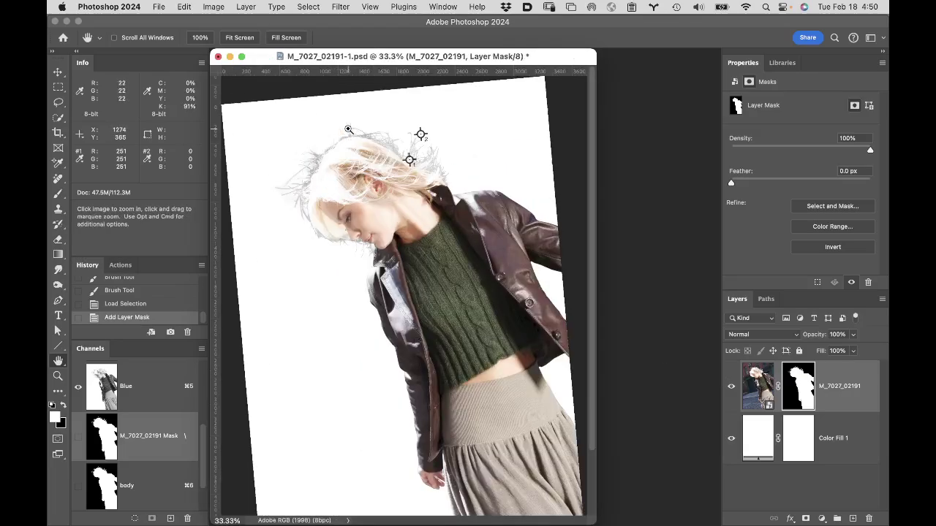
pyautogui.click(387, 157)
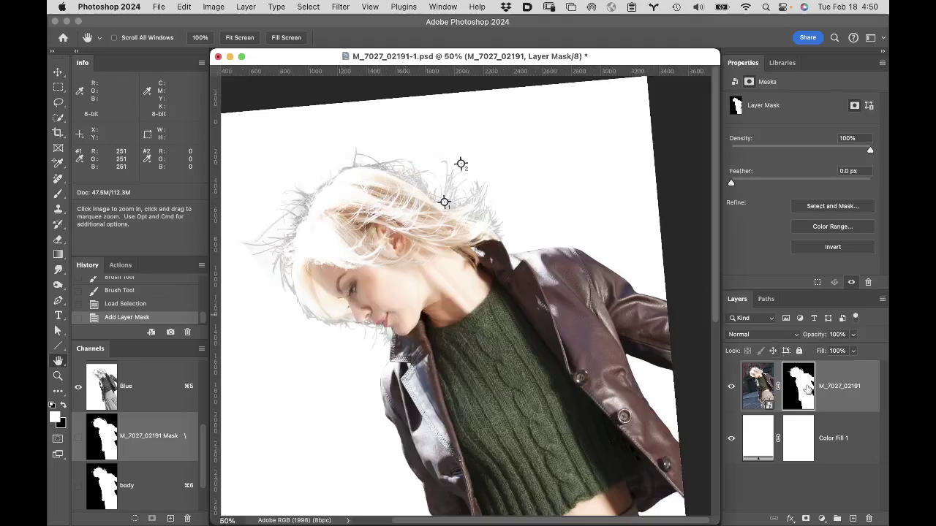
pyautogui.moveTo(807, 387); pyautogui.dragTo(868, 519)
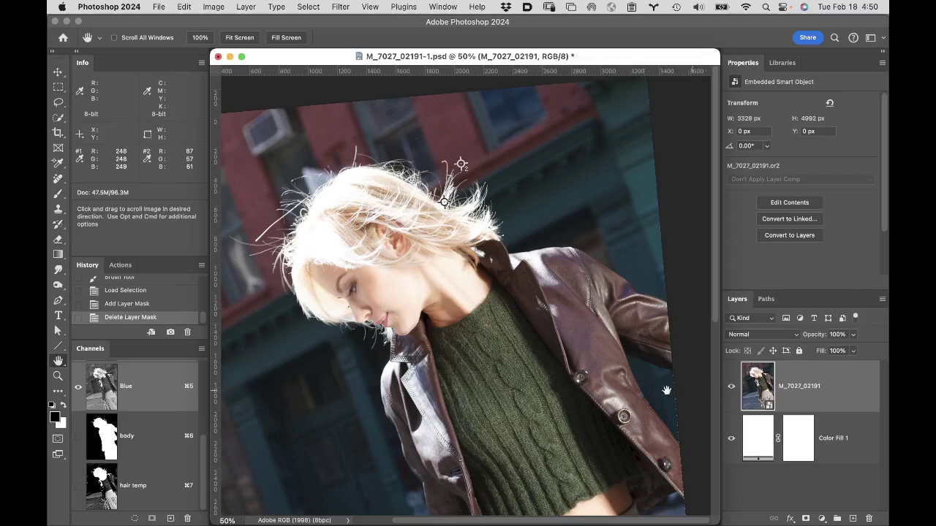
# - Add a Black & White adjustment layer masked by the body channel selection, and invert its mask to target the background
pyautogui.doubleClick(59, 363)
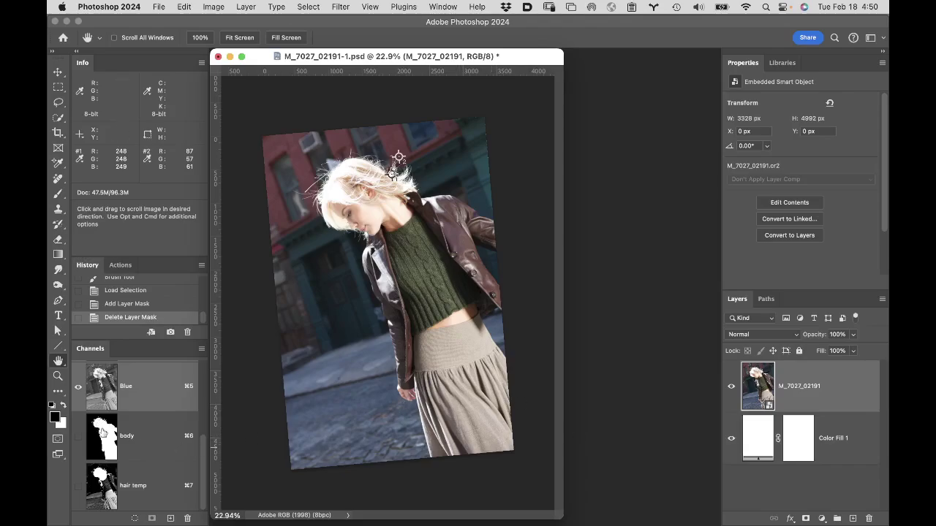
pyautogui.keyDown('super'); pyautogui.click(105, 434); pyautogui.keyUp('super')
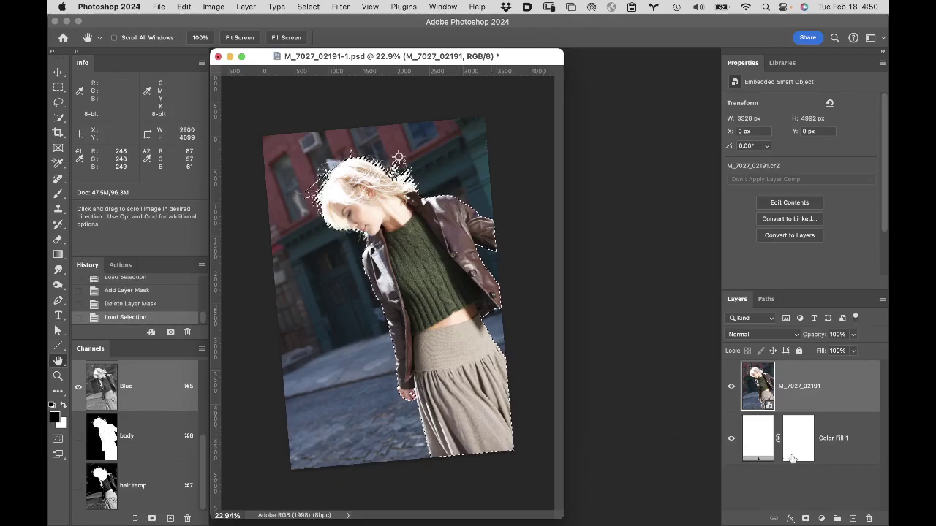
pyautogui.click(821, 518)
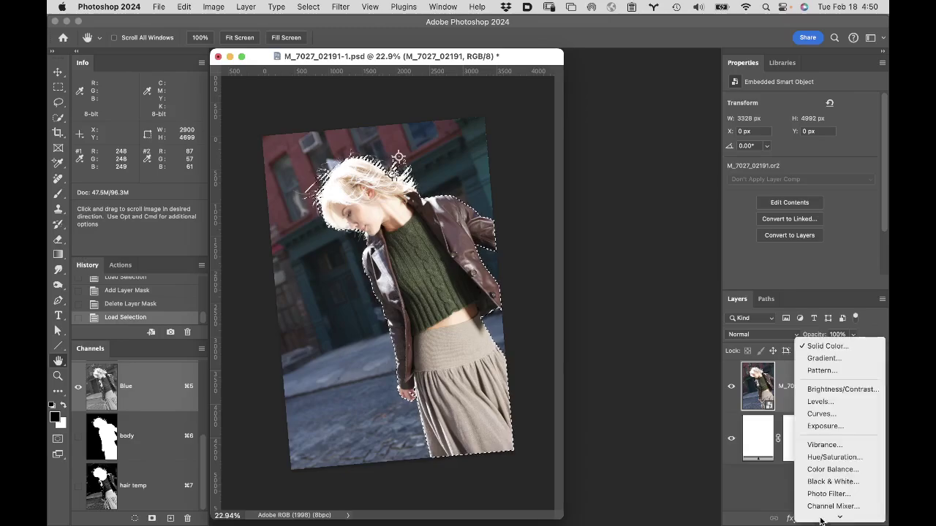
pyautogui.click(829, 481)
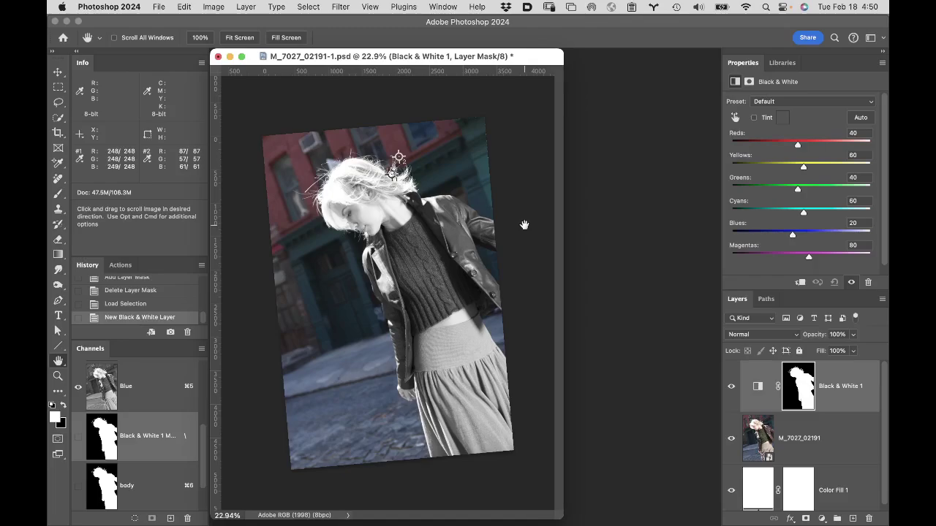
pyautogui.click(802, 378)
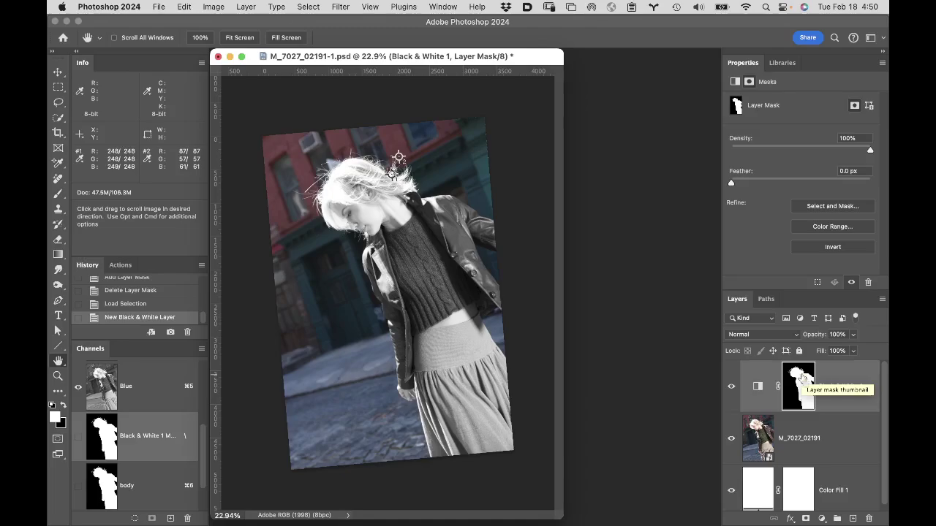
pyautogui.press('super+i')
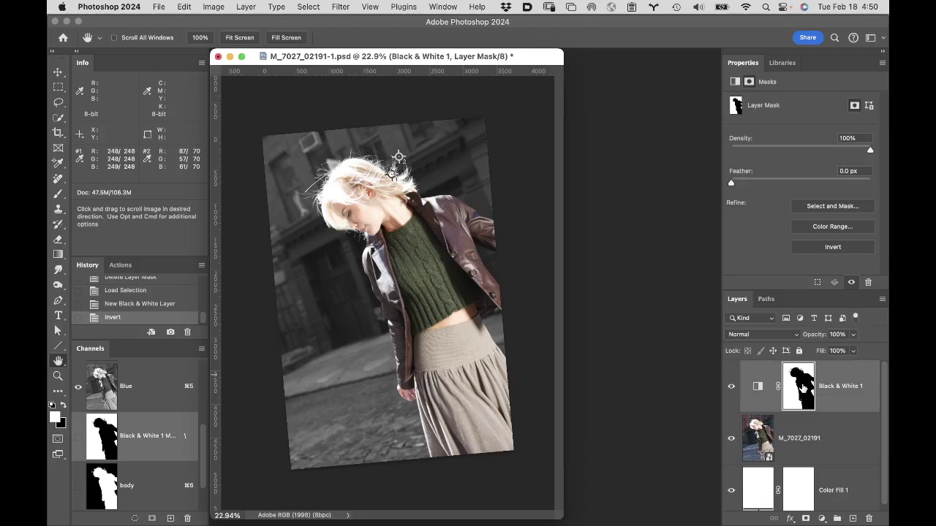
# - Add a Curves adjustment layer using the Black & White layer's mask as selection, and set its blend mode to Multiply
pyautogui.keyDown('super'); pyautogui.click(800, 391); pyautogui.keyUp('super')
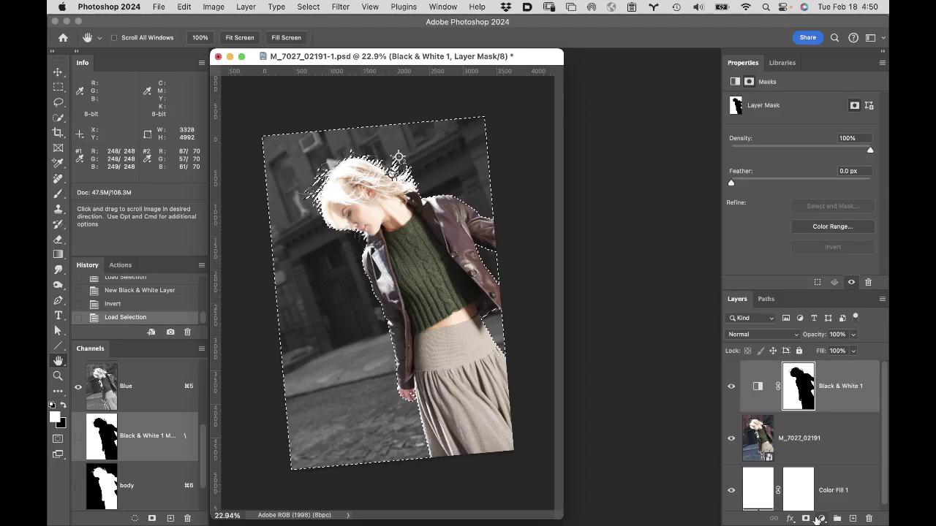
pyautogui.click(823, 518)
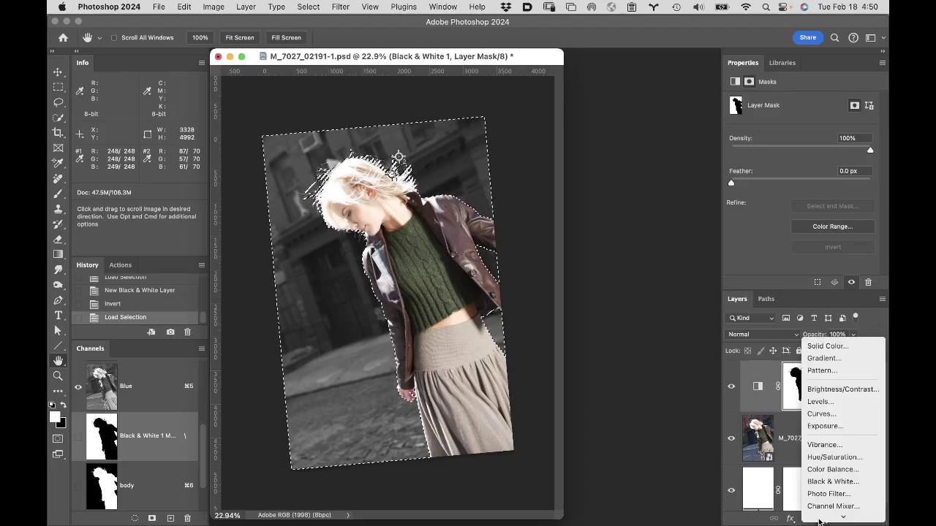
pyautogui.click(818, 415)
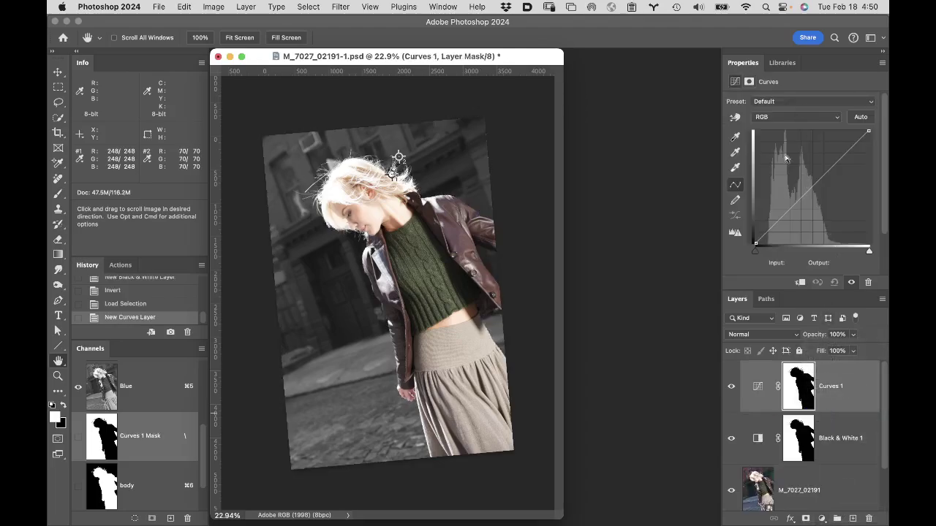
pyautogui.click(767, 336)
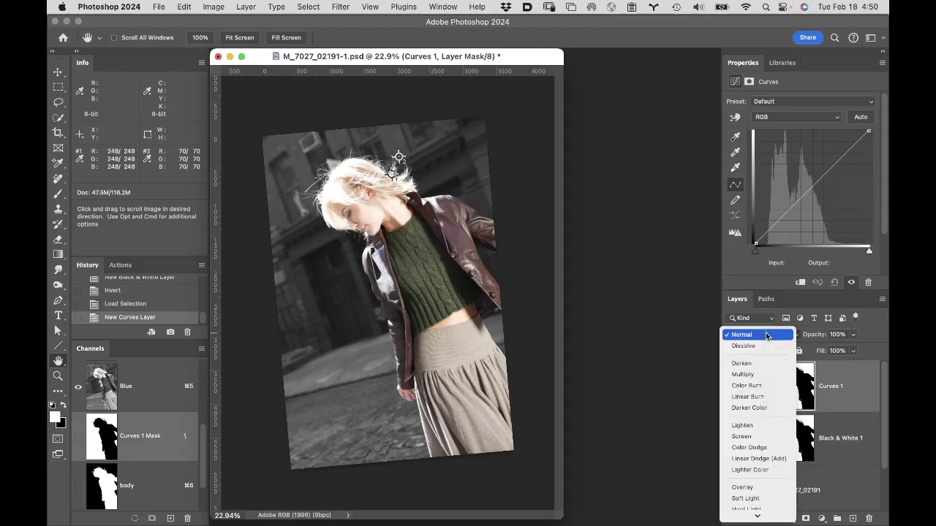
pyautogui.click(760, 375)
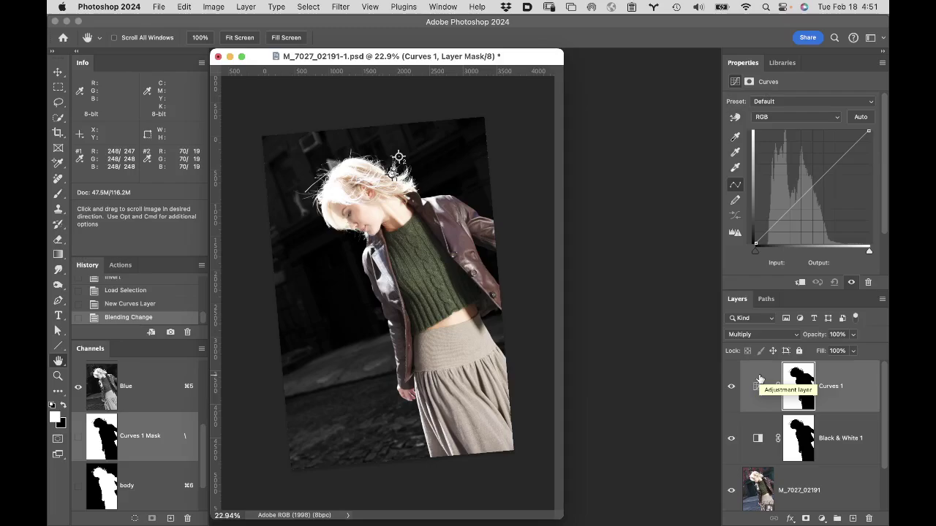
# - Inspect the mask edge along the jacket sleeve against the darkened background at 100%
pyautogui.keyDown('alt'); pyautogui.click(428, 222); pyautogui.keyUp('alt')
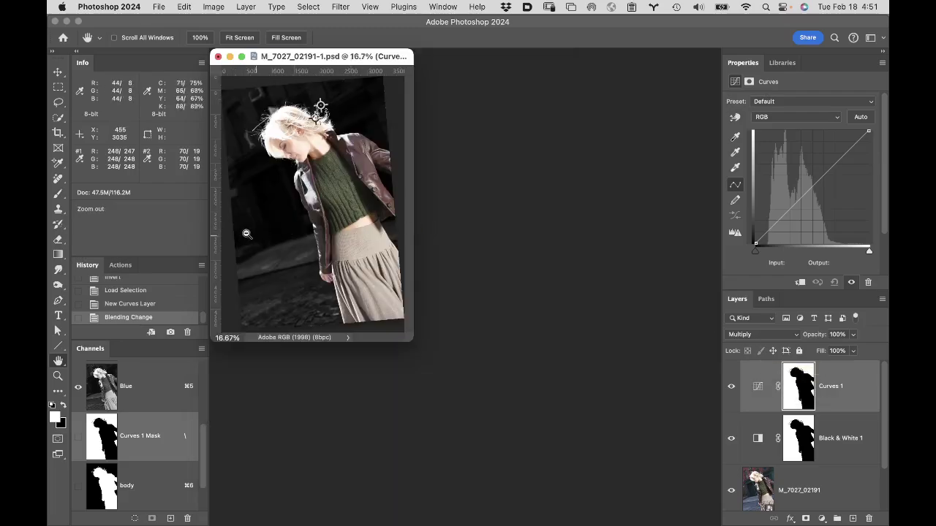
pyautogui.click(252, 219)
pyautogui.click(413, 327)
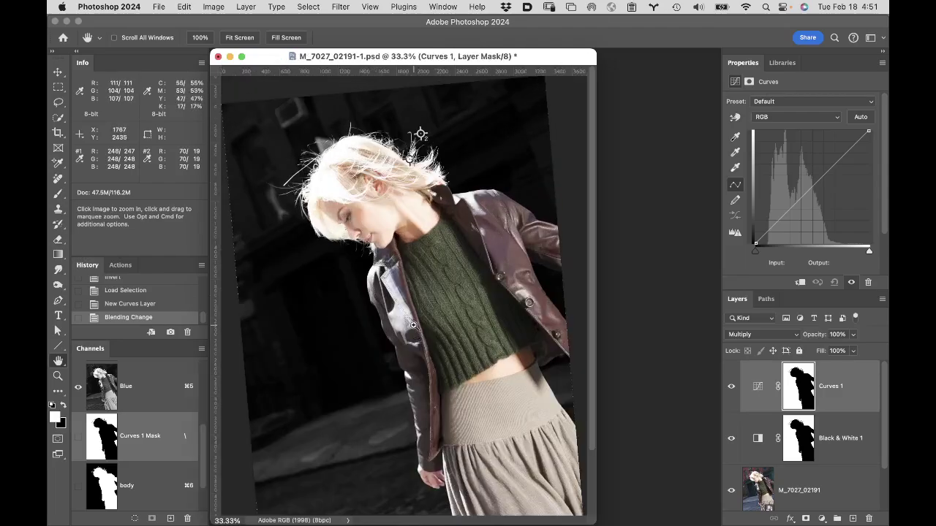
pyautogui.click(413, 326)
pyautogui.click(468, 307)
pyautogui.click(500, 292)
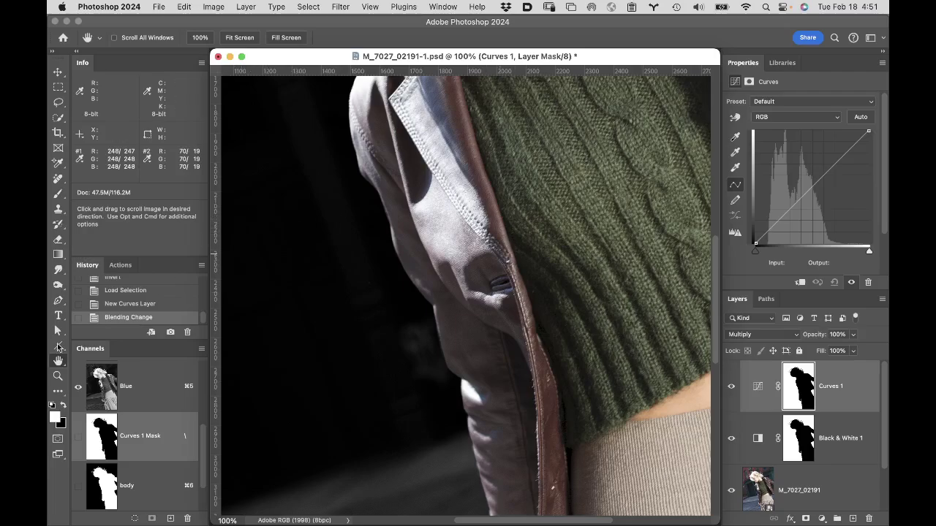
pyautogui.doubleClick(59, 363)
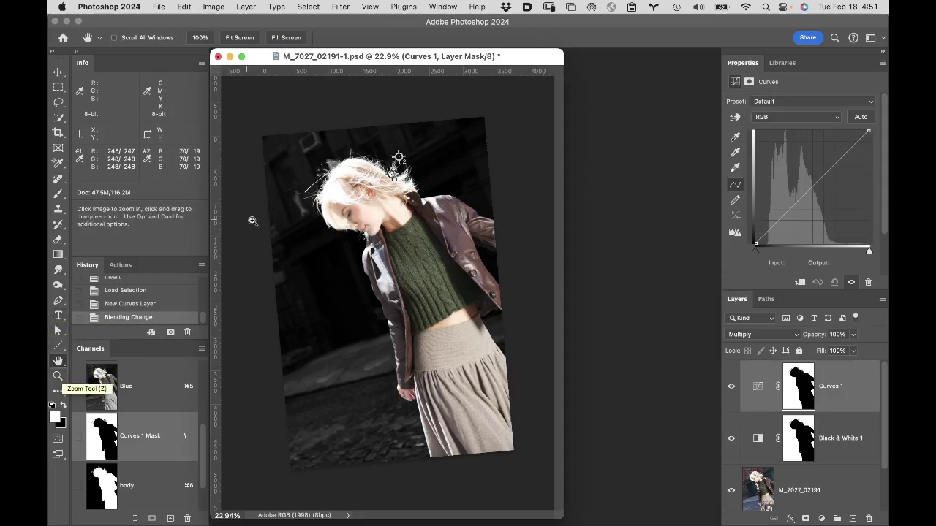
# - Inspect the fine hair strands around the head against the darkened background at 100%
pyautogui.click(58, 376)
pyautogui.click(383, 183)
pyautogui.click(383, 183)
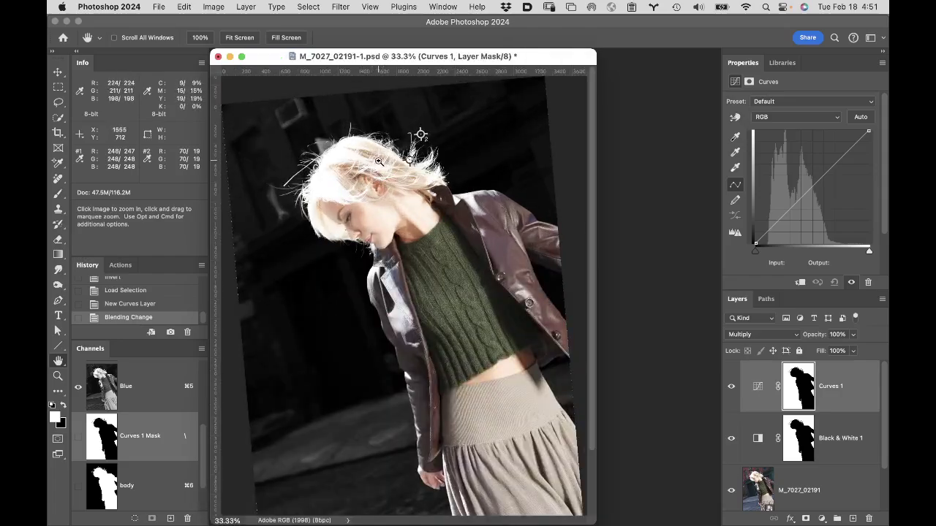
pyautogui.click(379, 161)
pyautogui.click(397, 218)
pyautogui.click(397, 217)
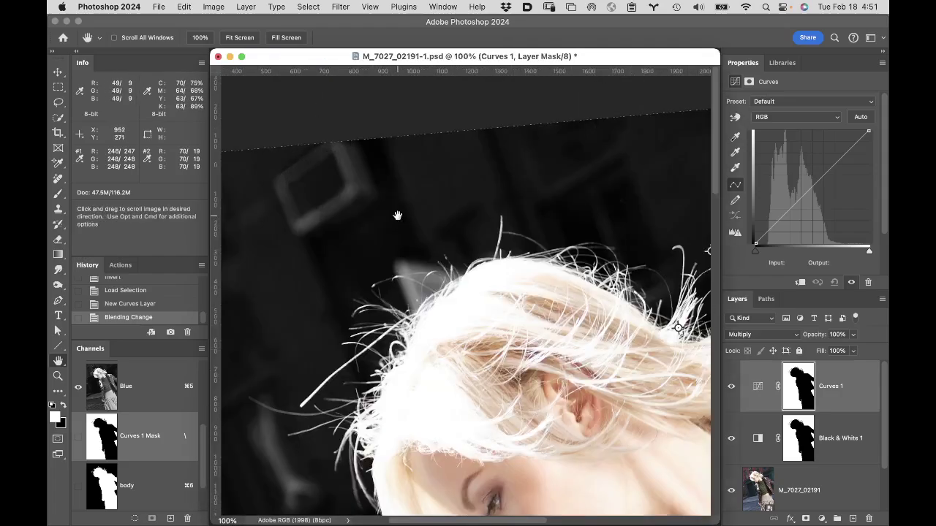
pyautogui.moveTo(666, 403); pyautogui.dragTo(618, 257)
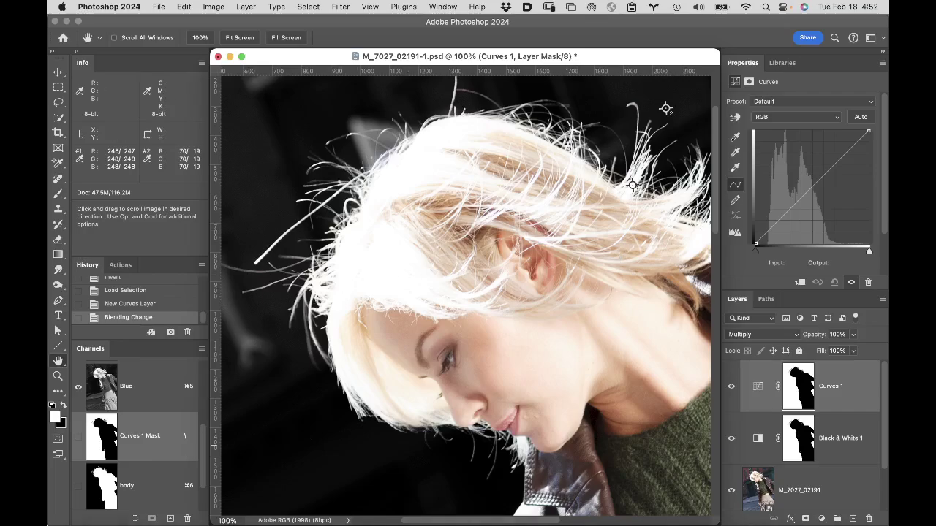
# - Switch to Finder, open the instructor's Drop Box folder under Class Projects on the server and widen its column to show full file names
pyautogui.click(66, 514)
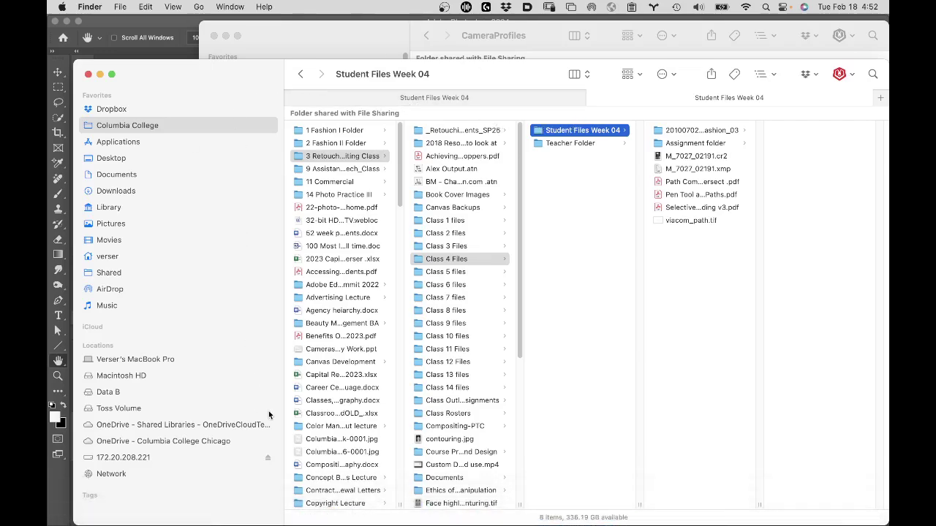
pyautogui.click(123, 458)
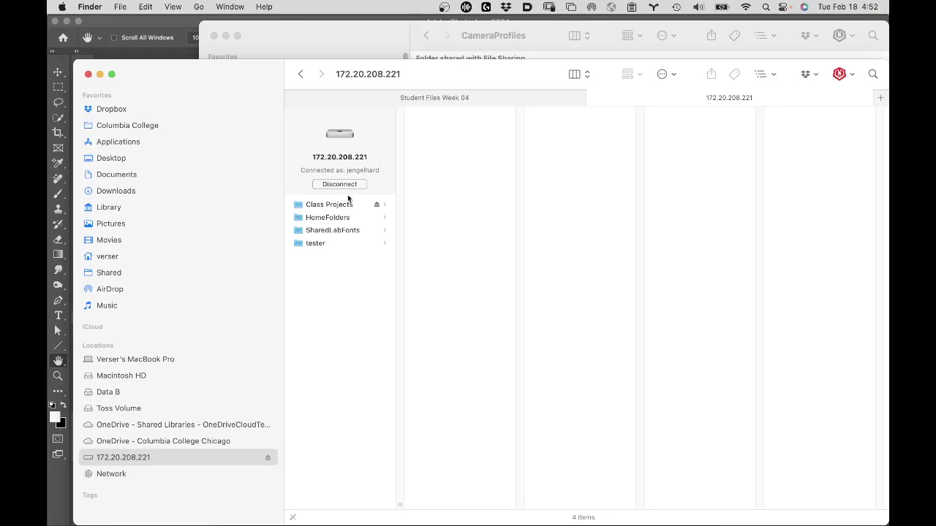
pyautogui.click(339, 207)
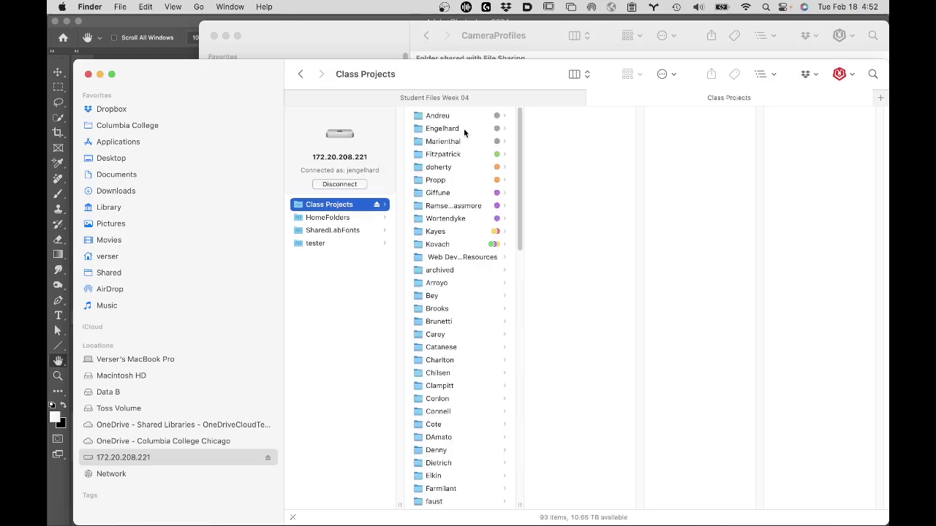
pyautogui.click(464, 130)
pyautogui.click(583, 129)
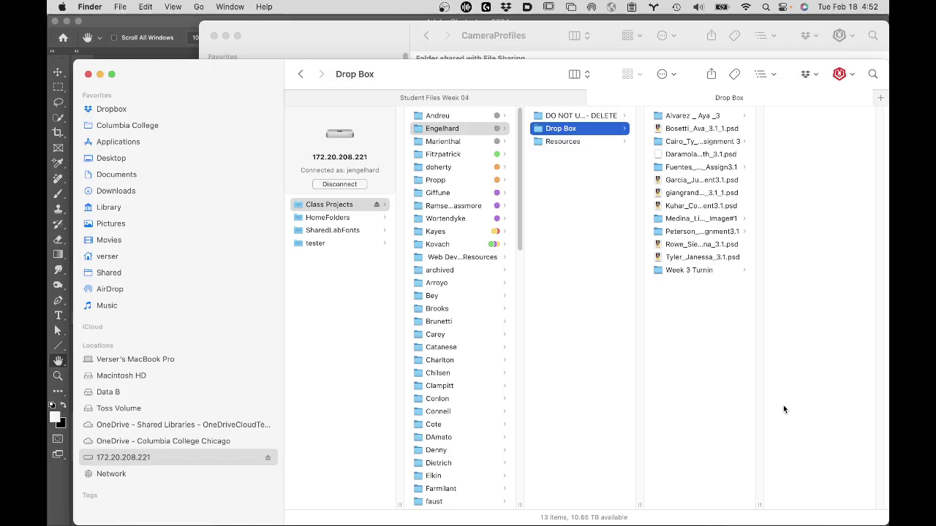
pyautogui.moveTo(760, 505); pyautogui.dragTo(825, 503)
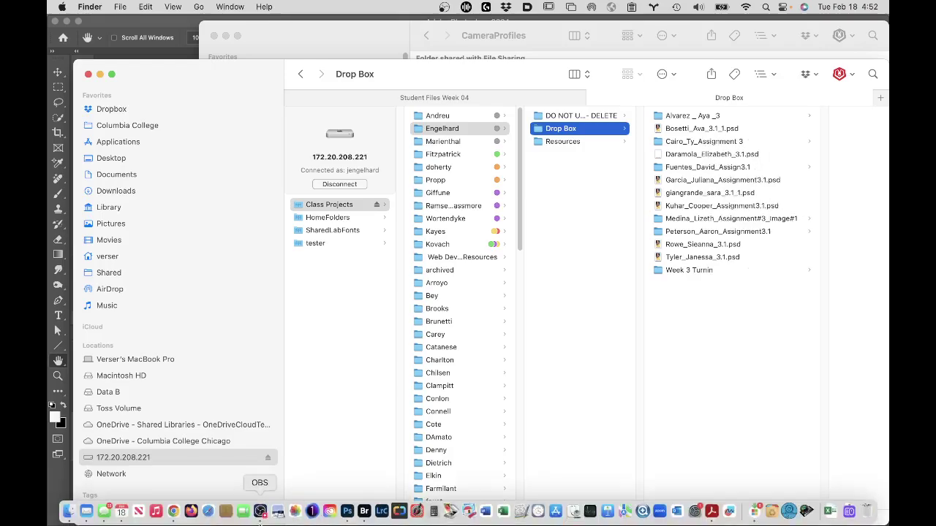
pyautogui.click(260, 515)
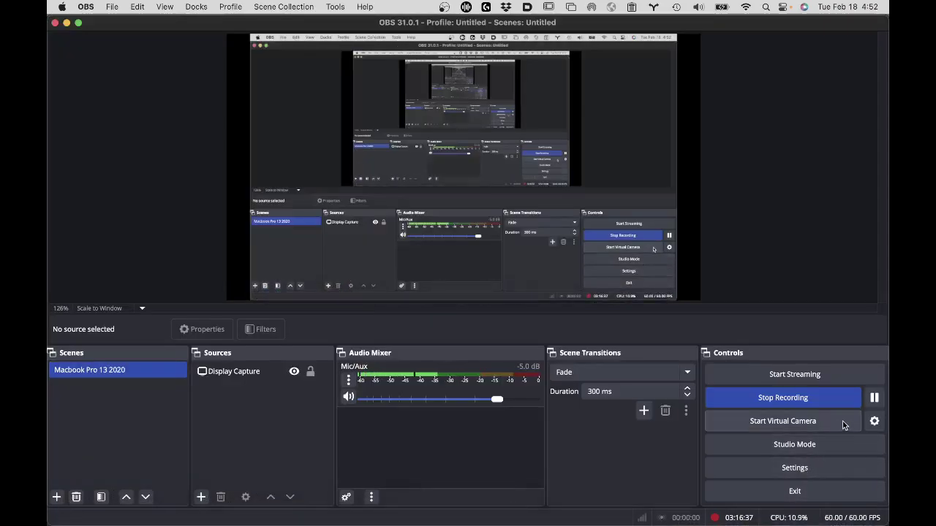